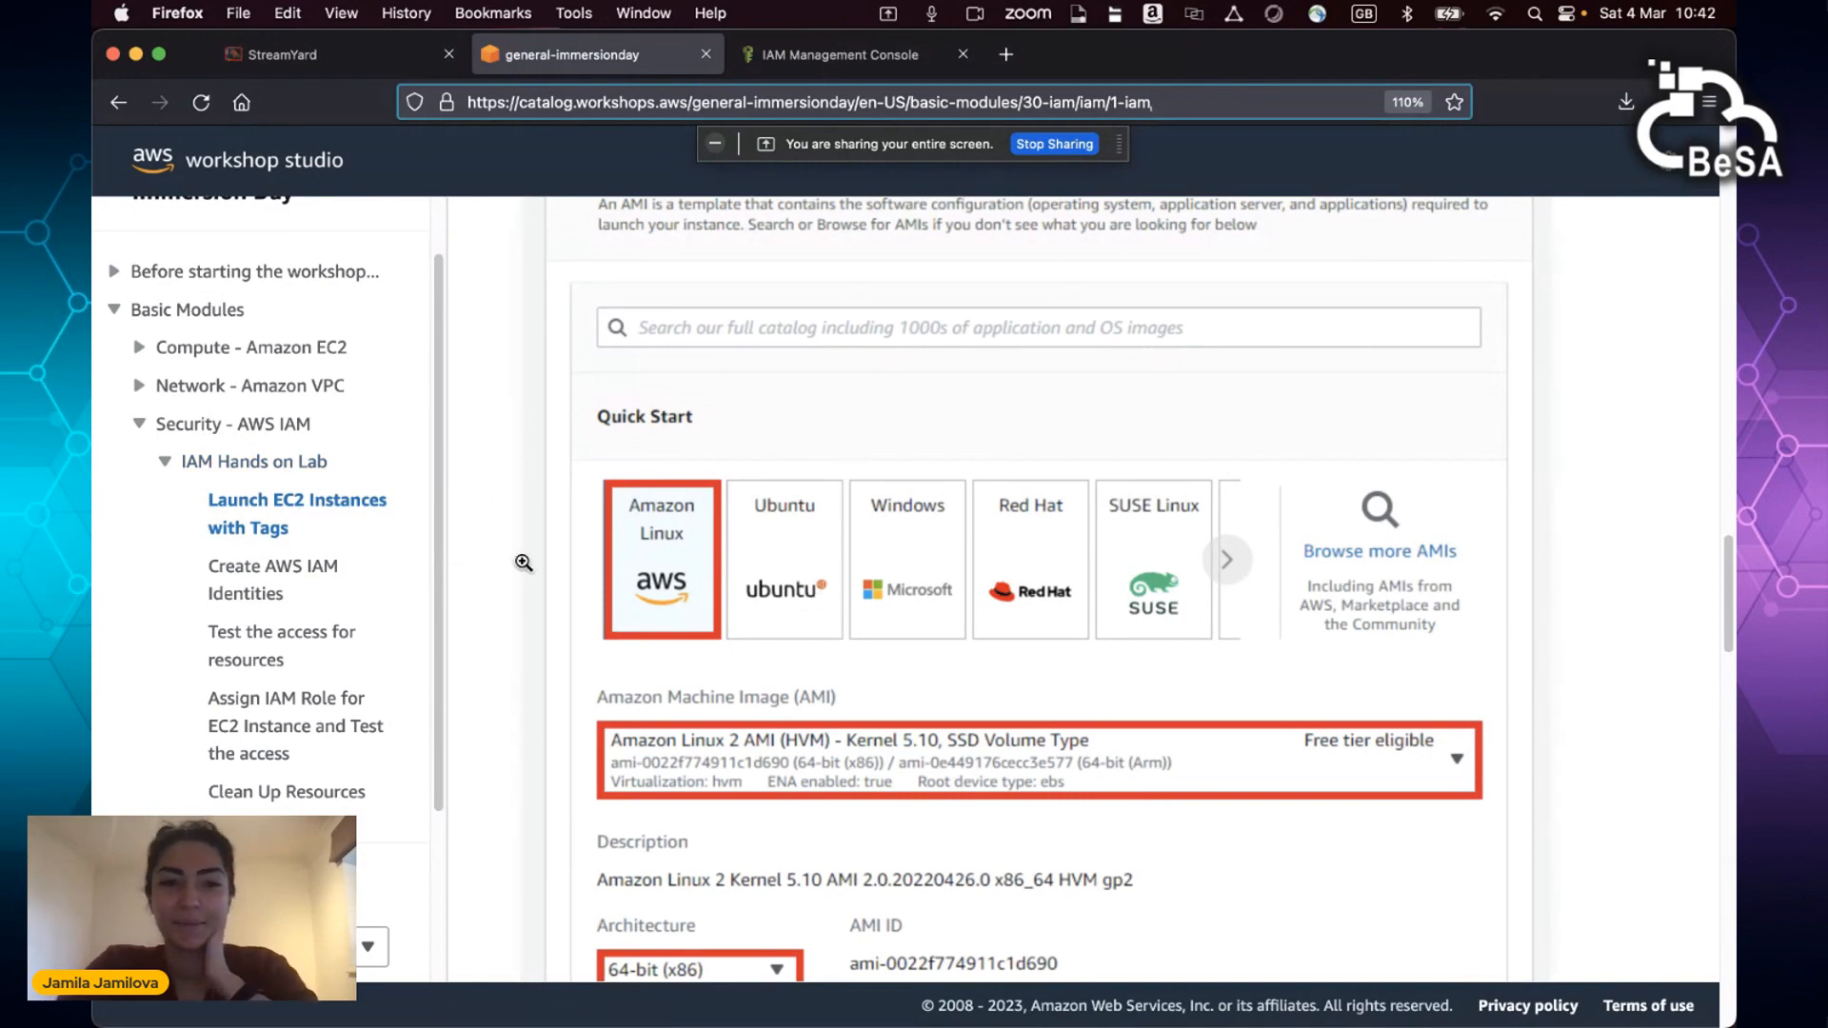
# Step: Open the IAM Hands on Lab page and review its overview, key components and dev-group access diagram
pyautogui.click(321, 466)
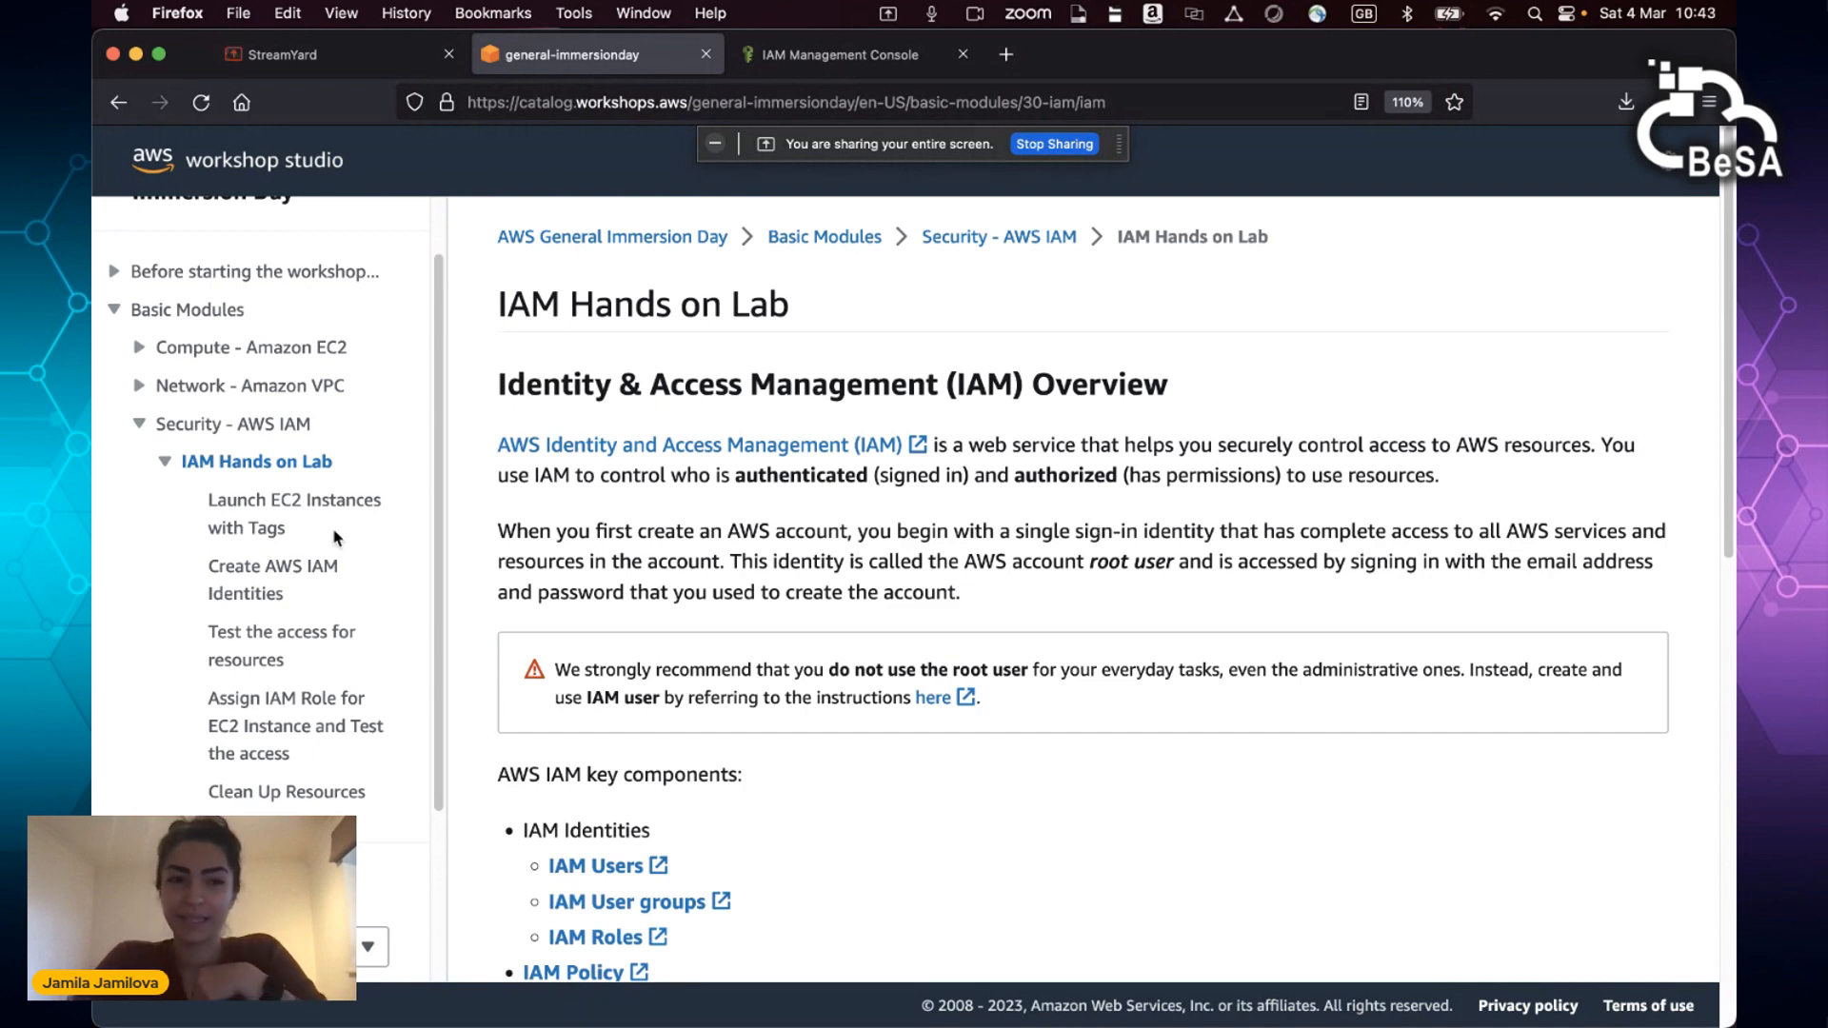
pyautogui.scroll(2, 334, 527)
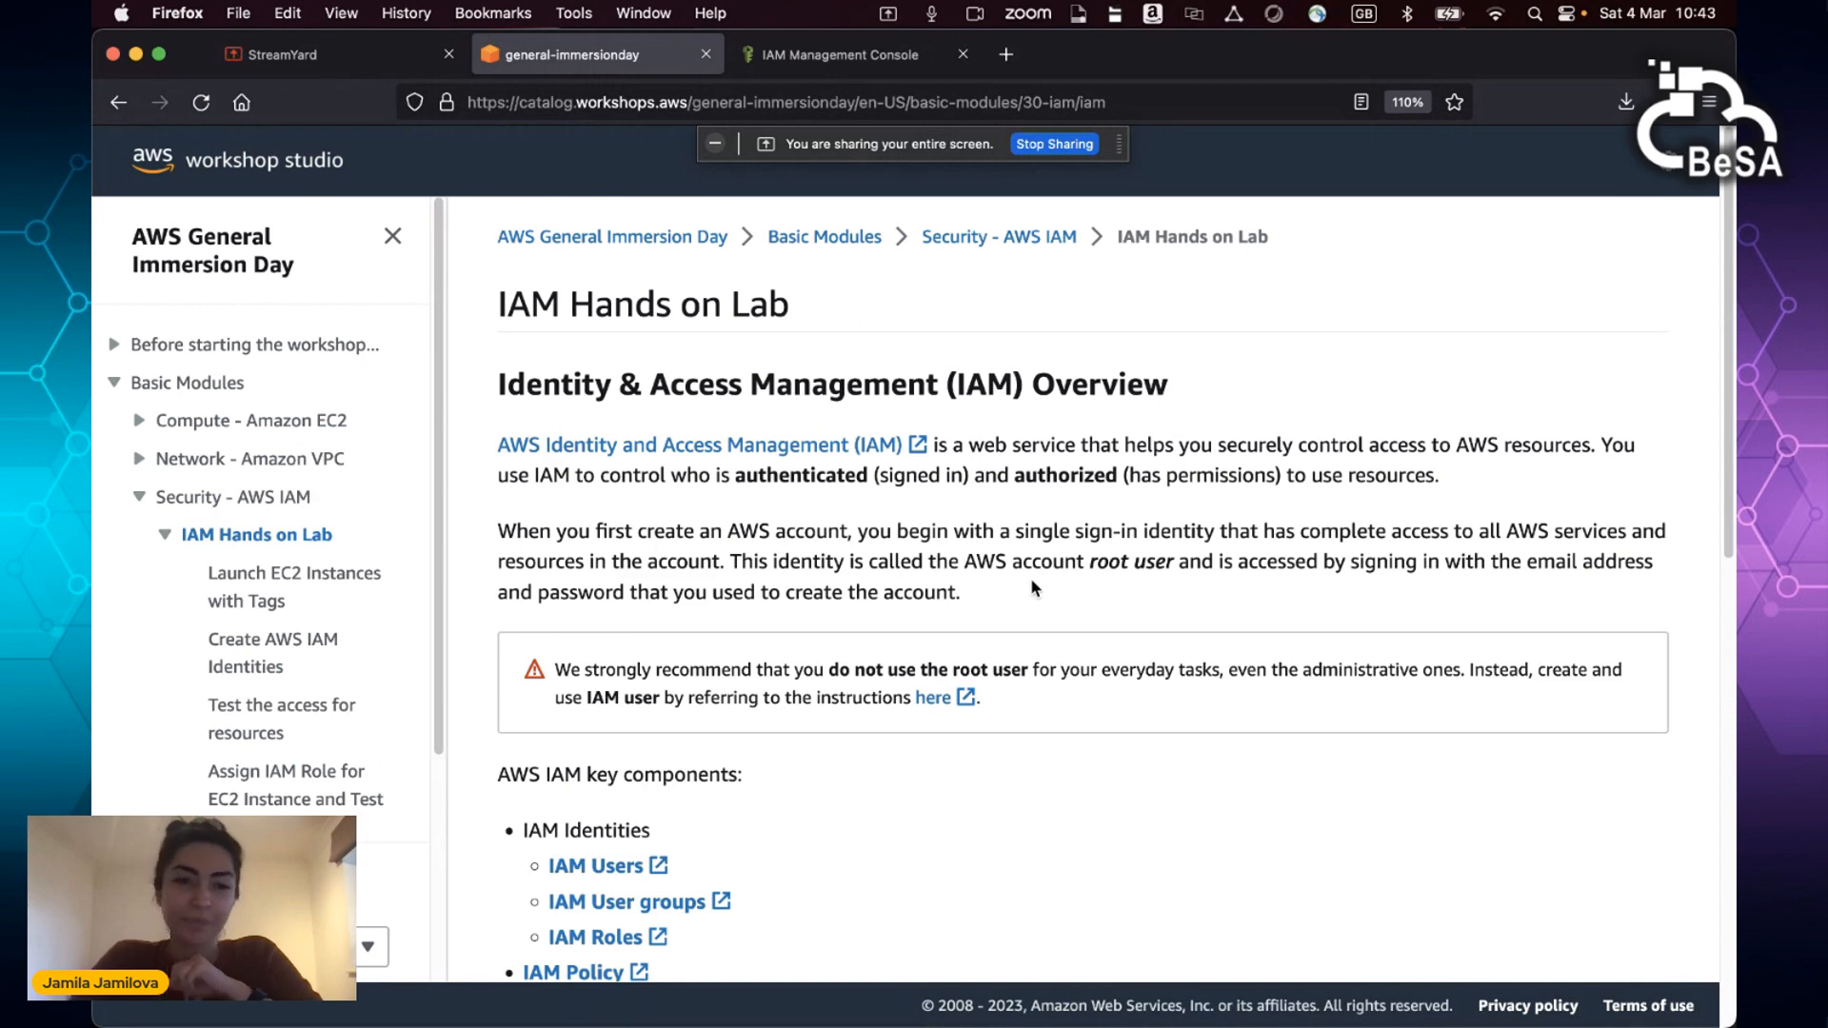
pyautogui.scroll(-1, 324, 548)
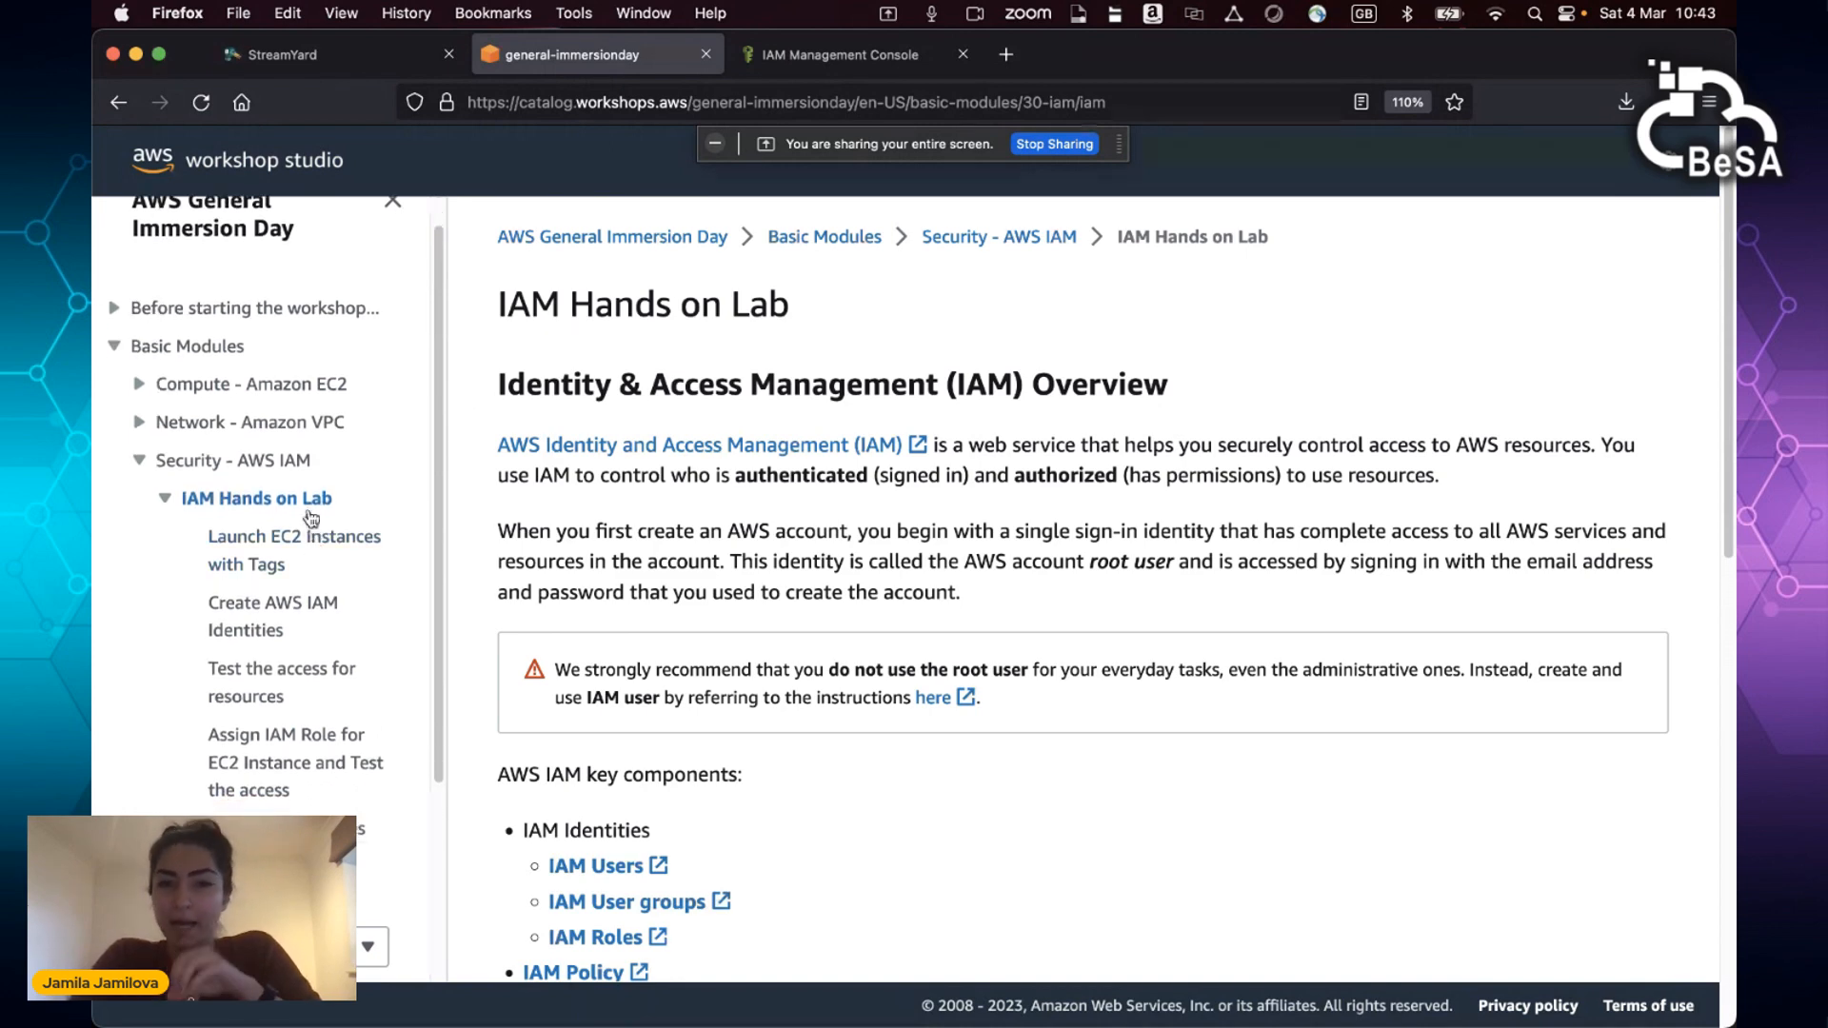
pyautogui.scroll(-2, 1114, 544)
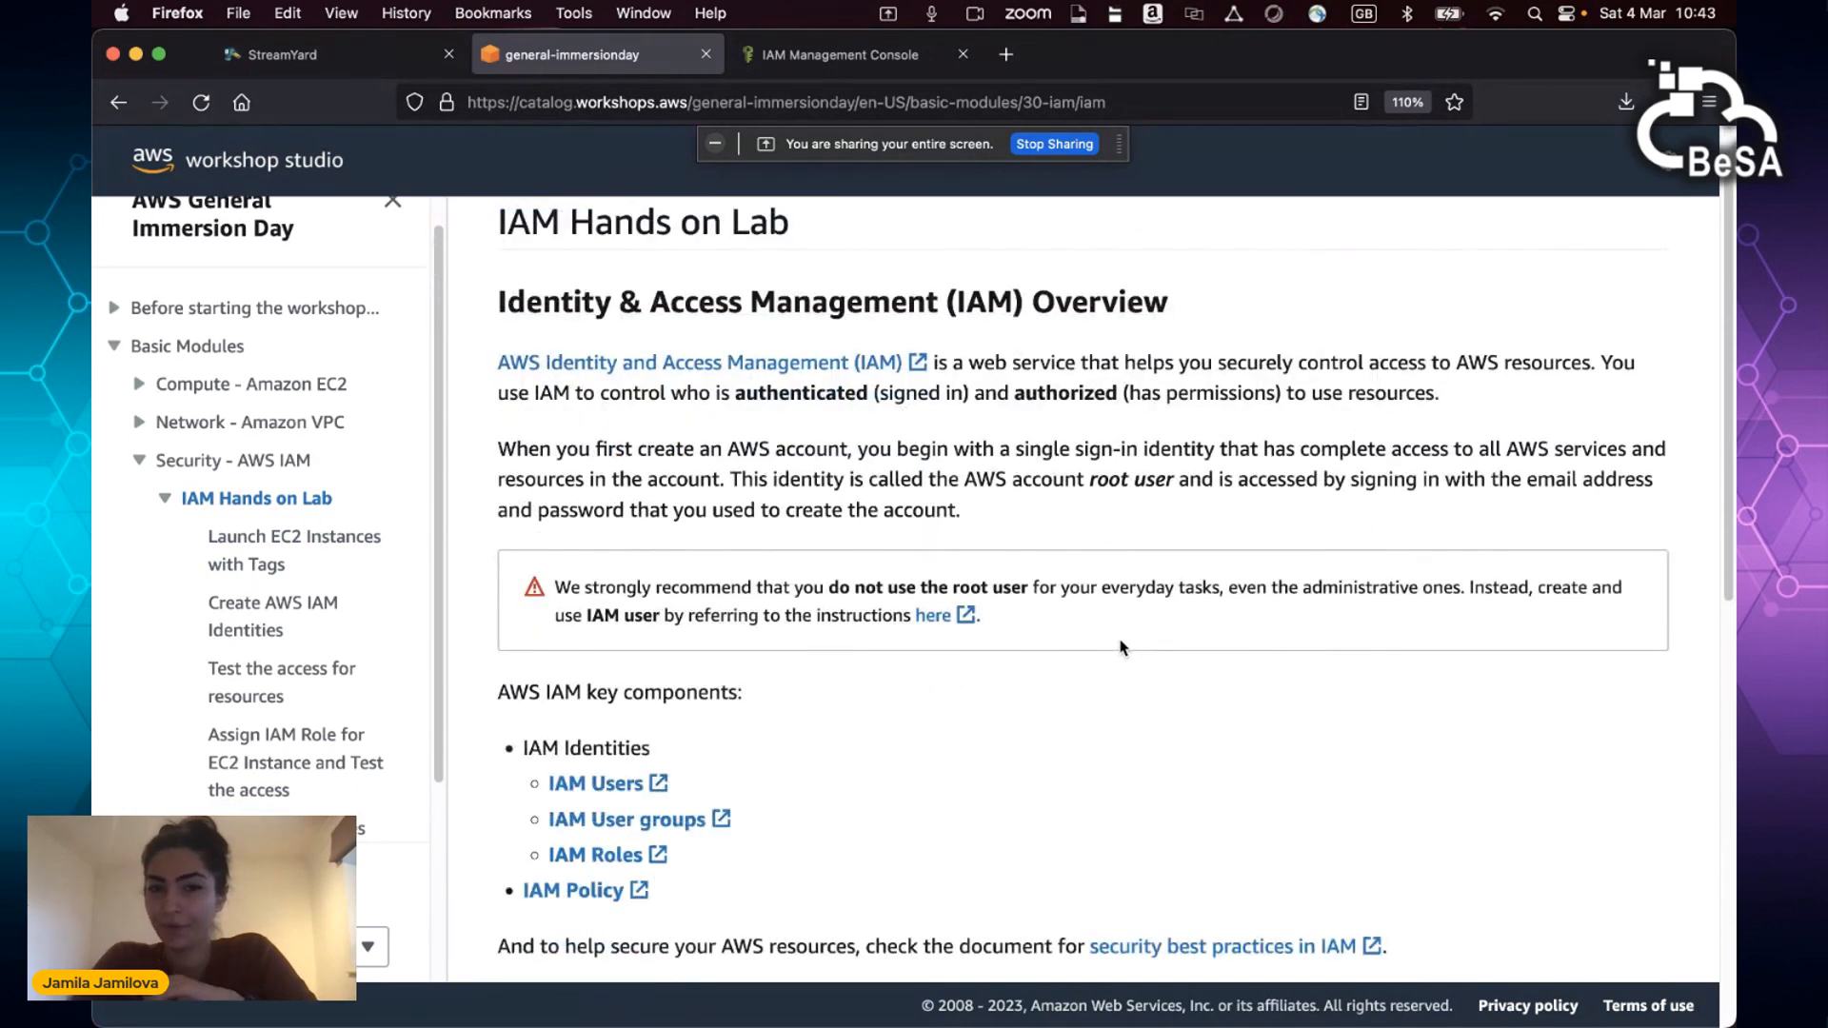
pyautogui.scroll(-3, 995, 564)
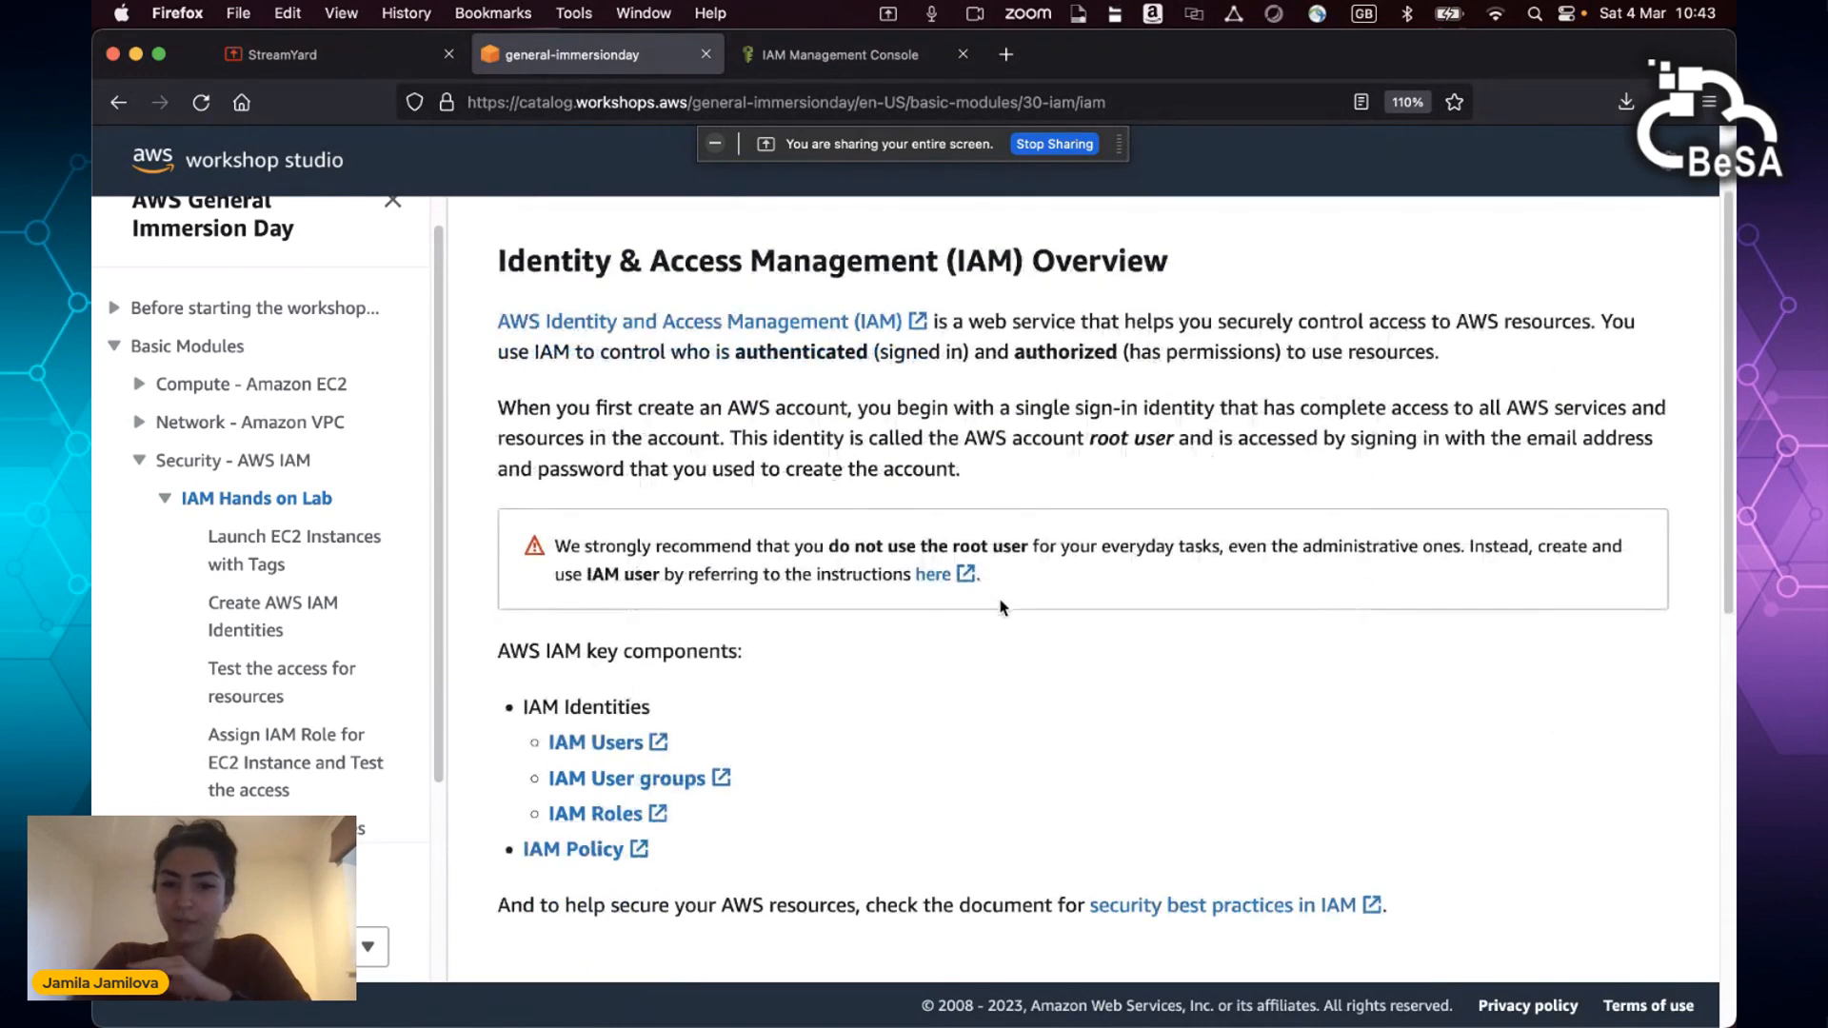
pyautogui.scroll(-8, 1020, 609)
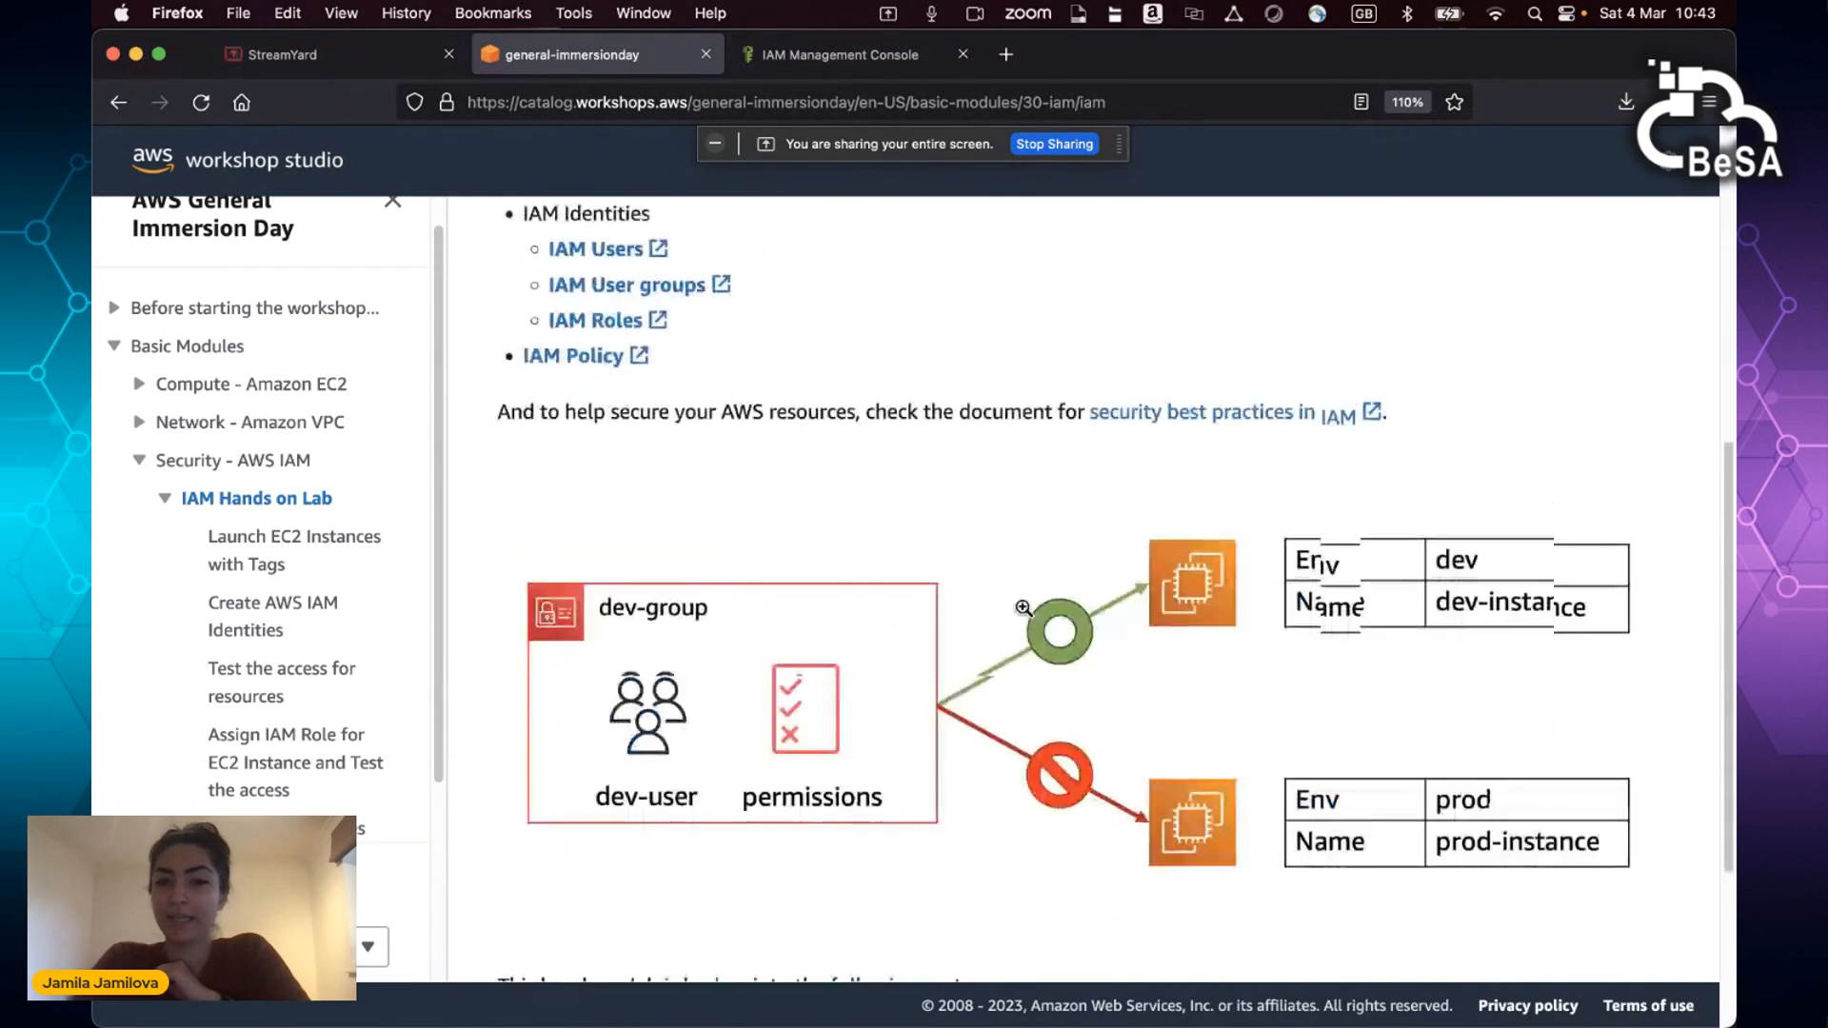
pyautogui.scroll(-2, 1024, 608)
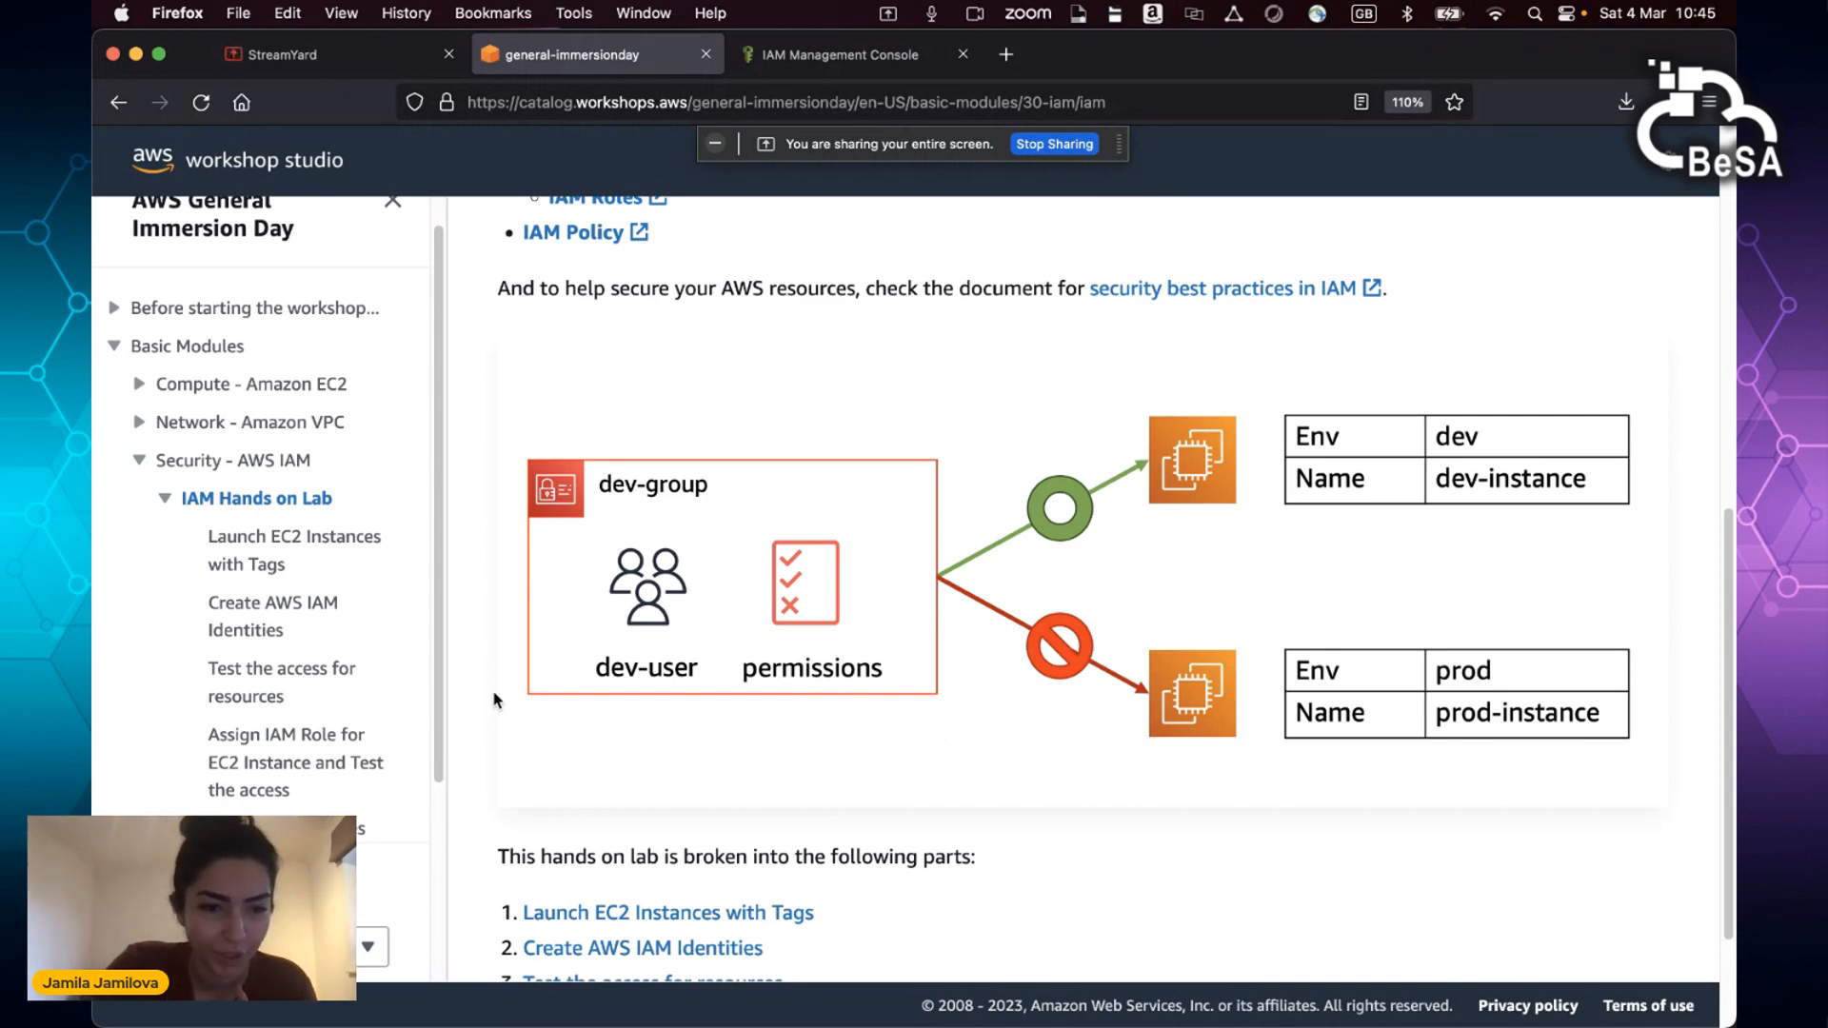
pyautogui.scroll(-3, 333, 620)
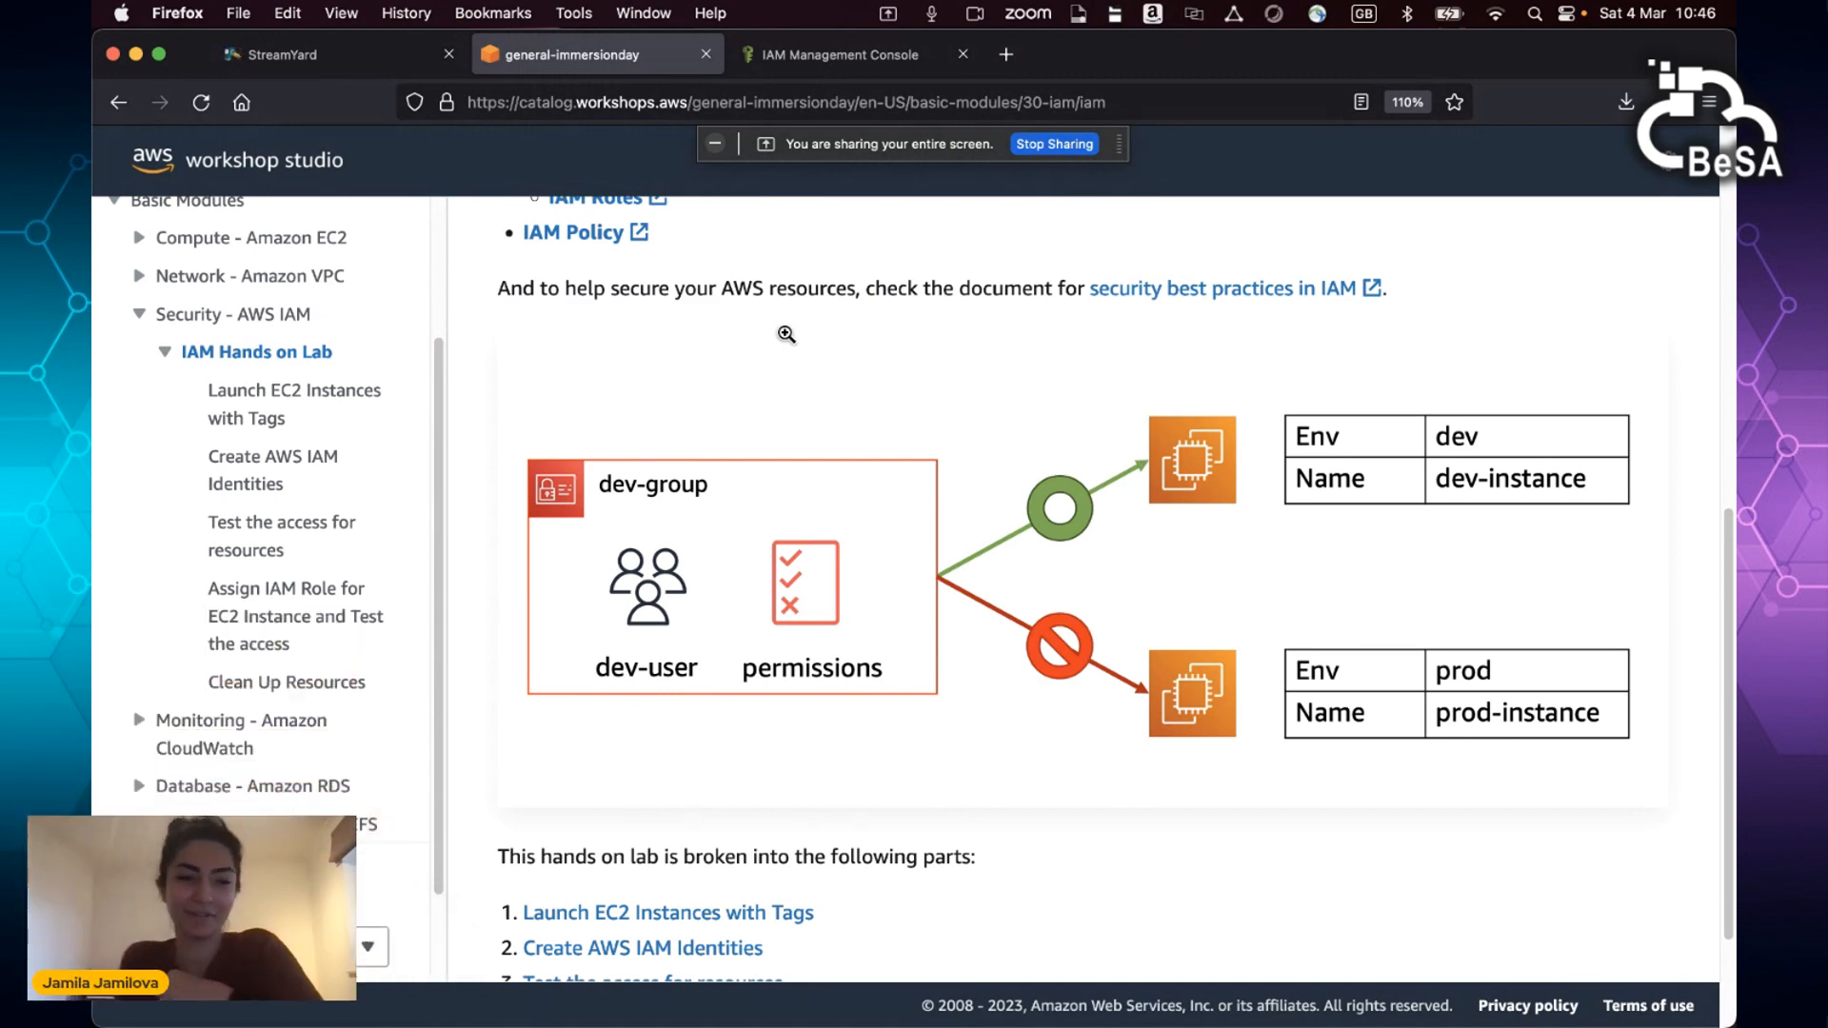
# Step: Open the Launch EC2 Instances with Tags instructions, and switch to the AWS console to open the EC2 service
pyautogui.click(291, 395)
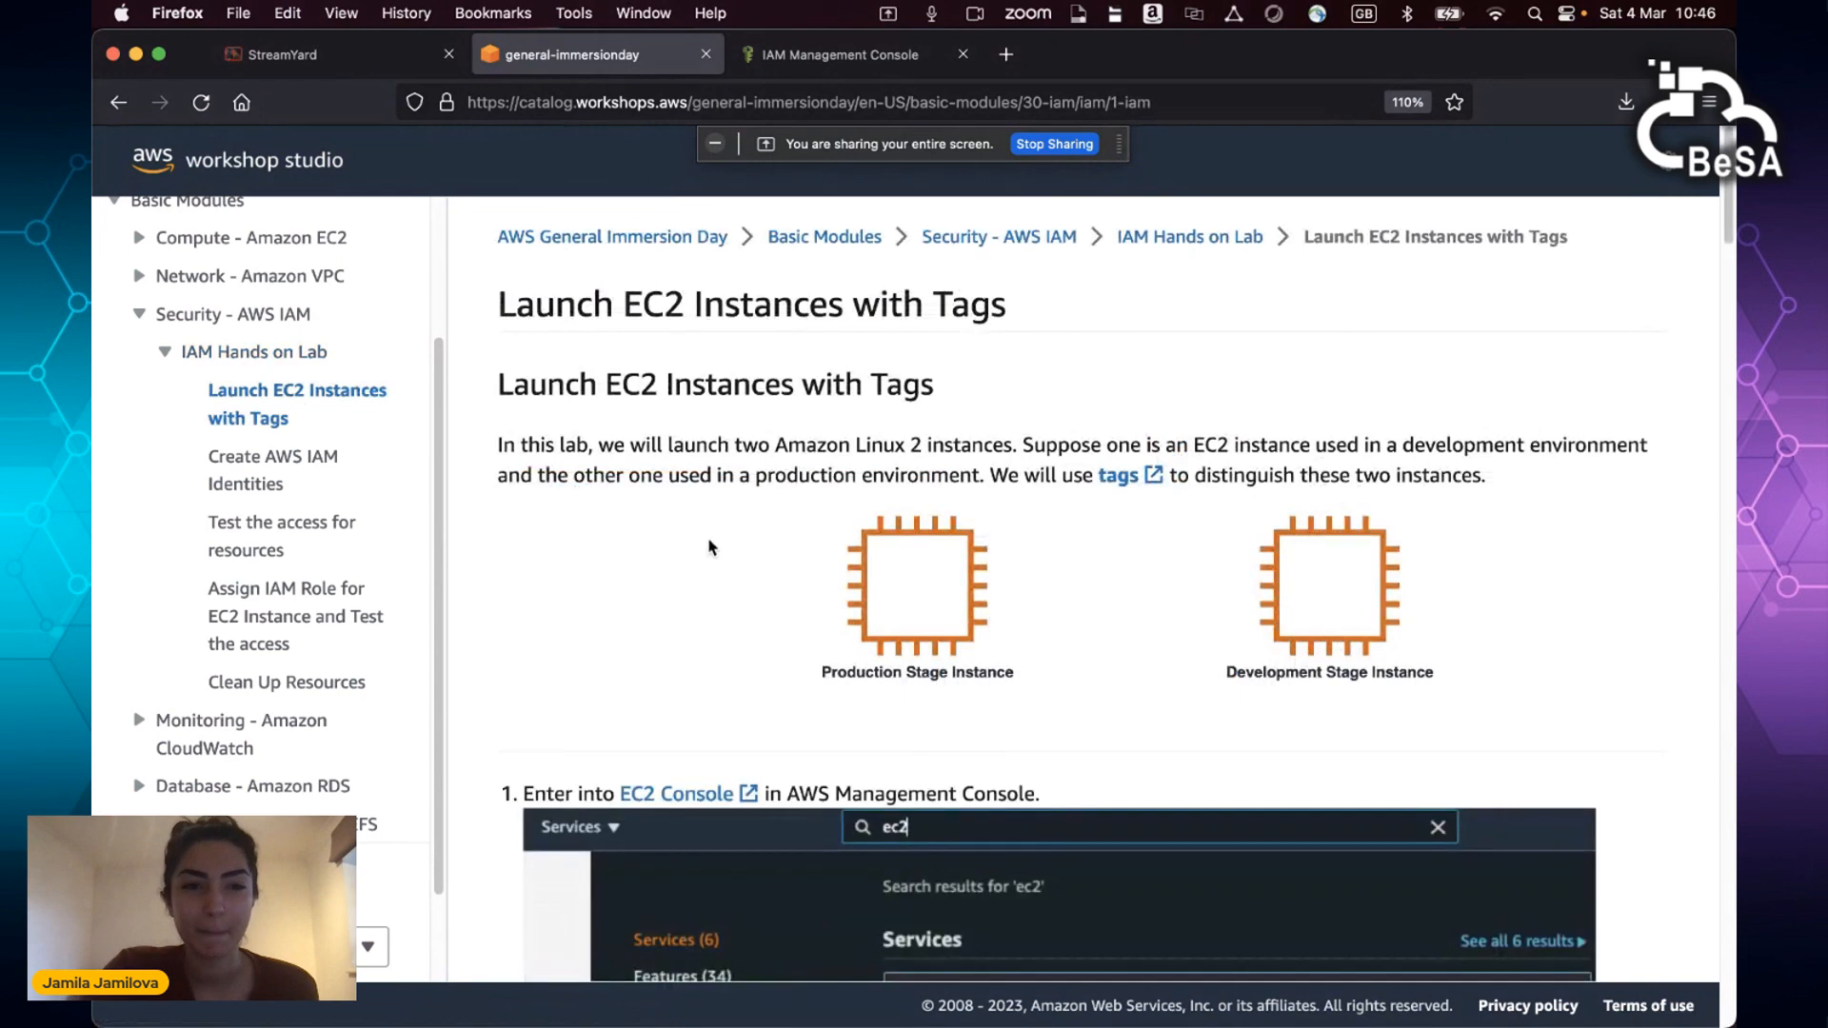
pyautogui.scroll(-2, 750, 441)
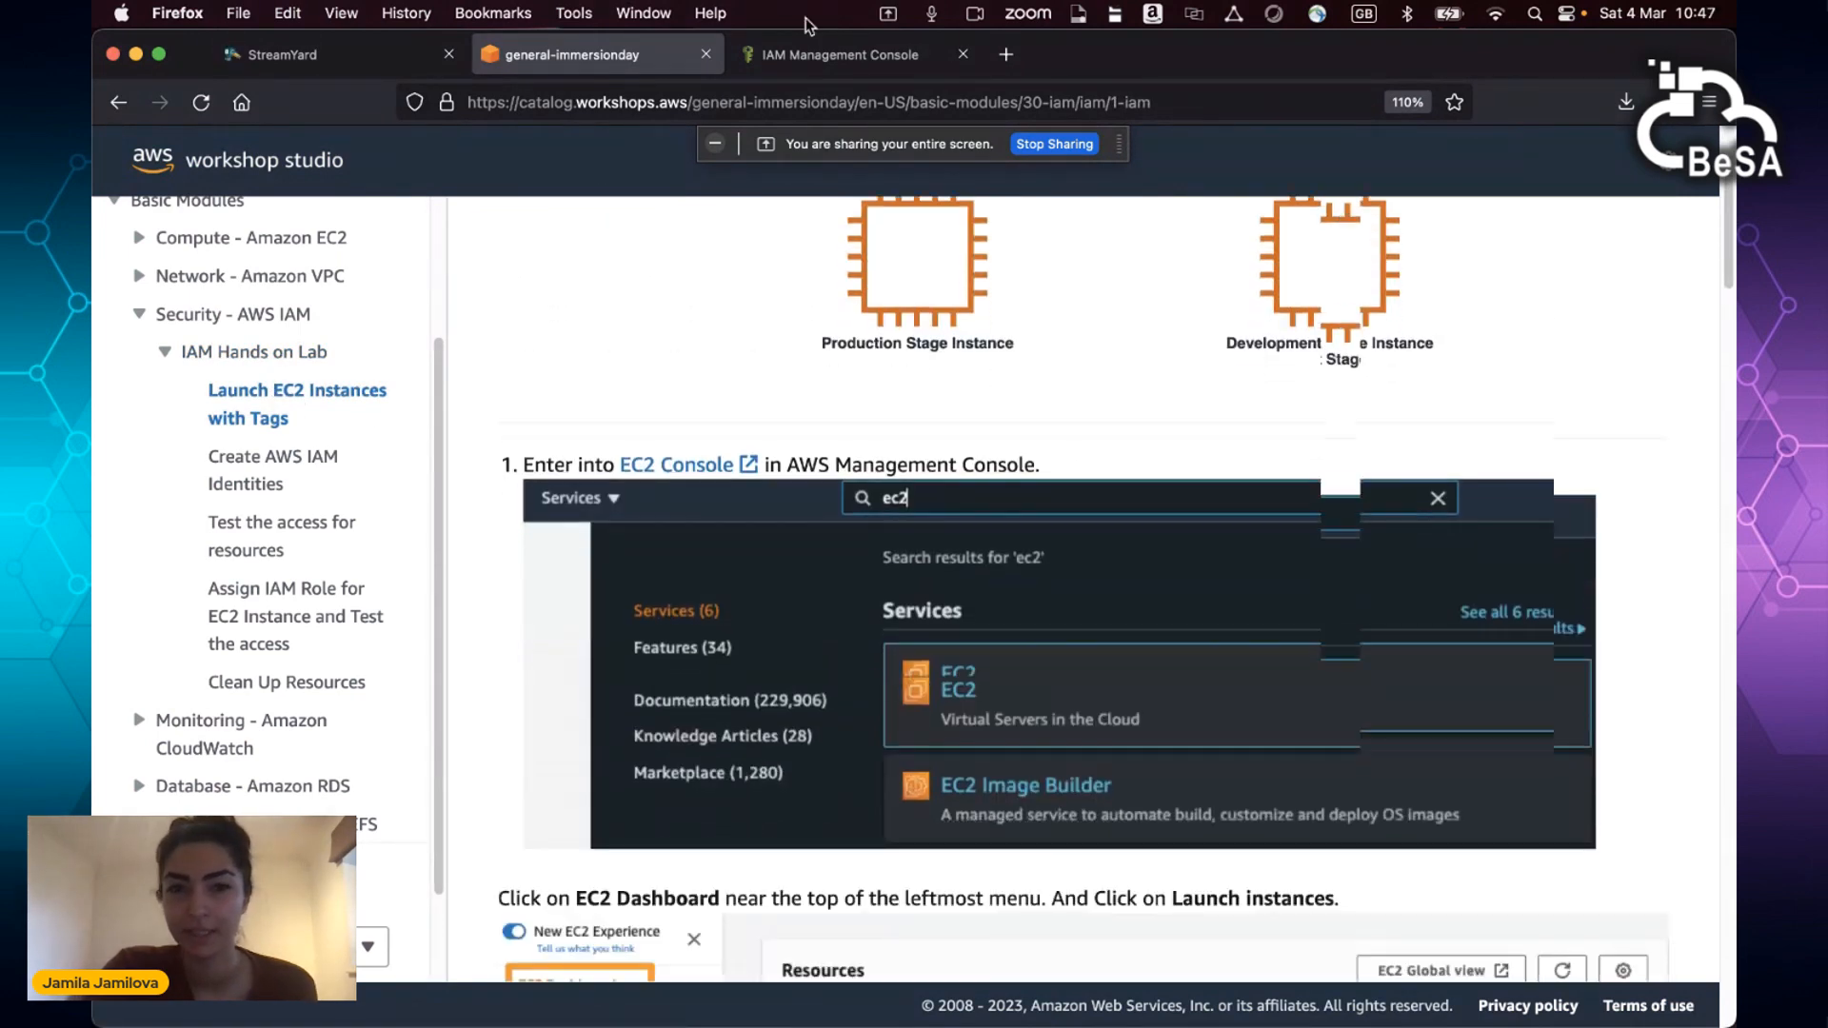
pyautogui.click(801, 49)
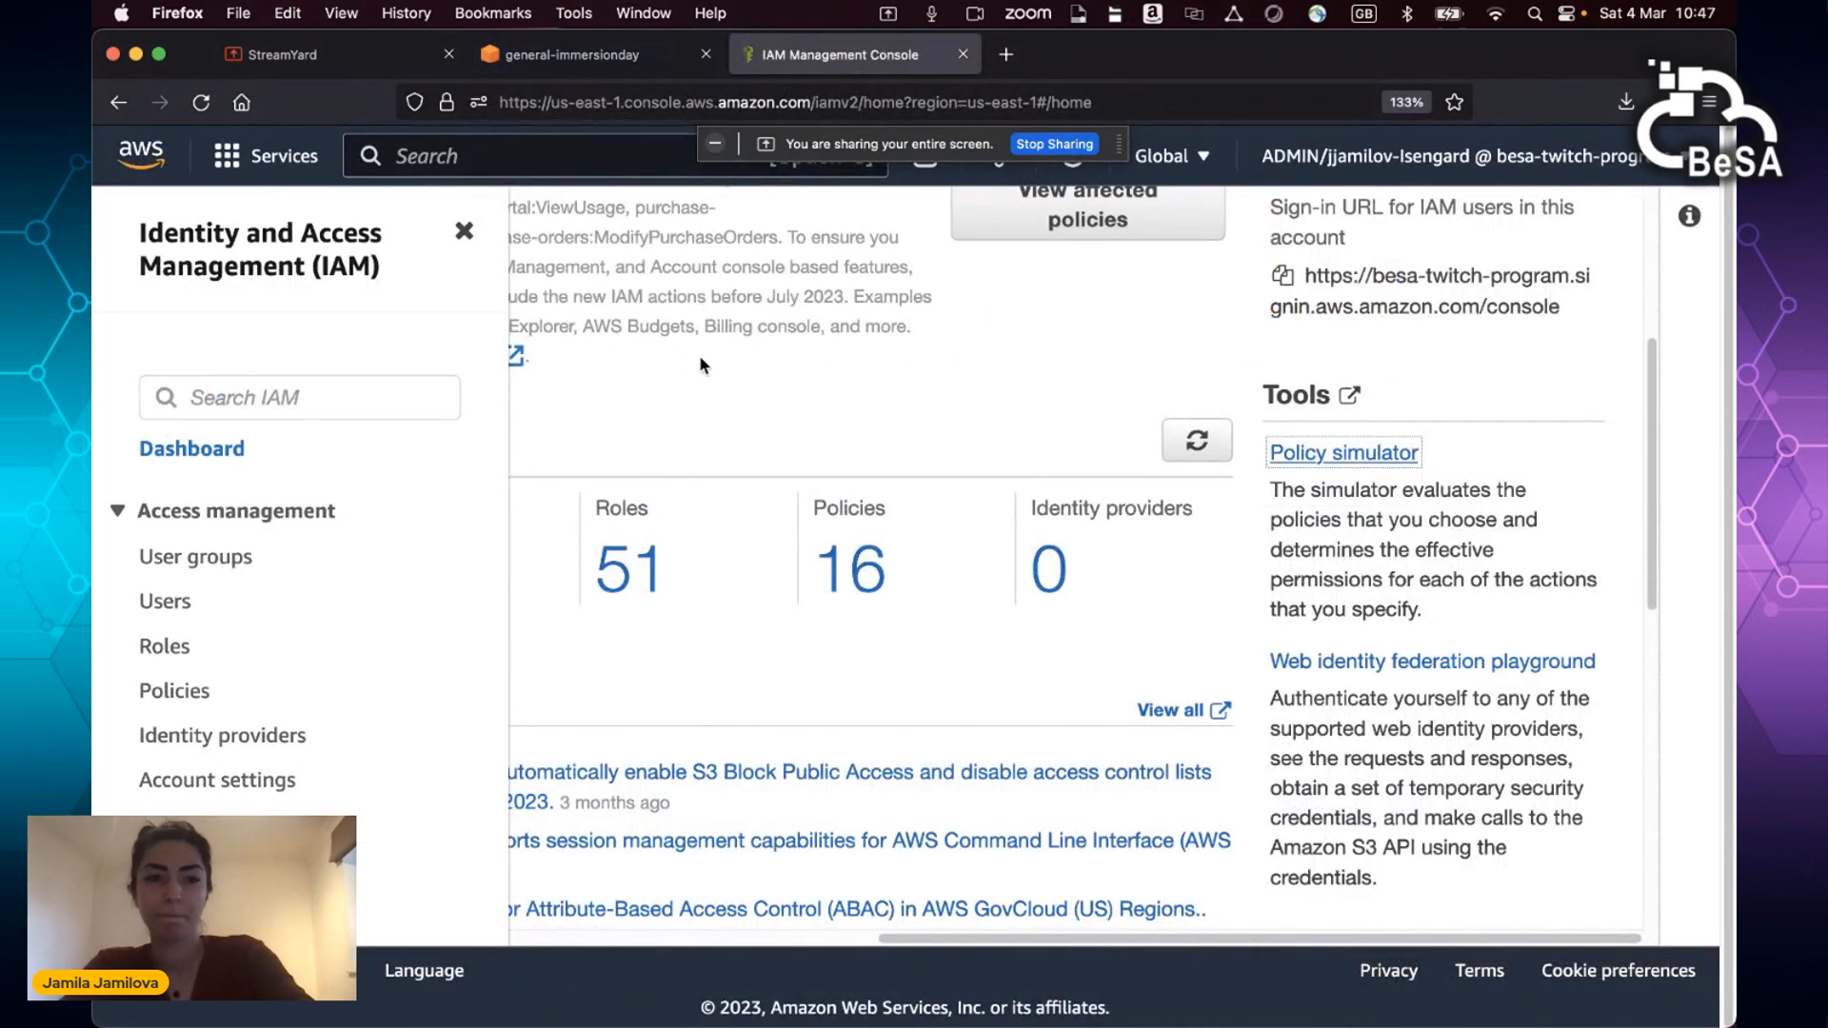
pyautogui.click(490, 157)
pyautogui.moveTo(886, 148); pyautogui.dragTo(1363, 71)
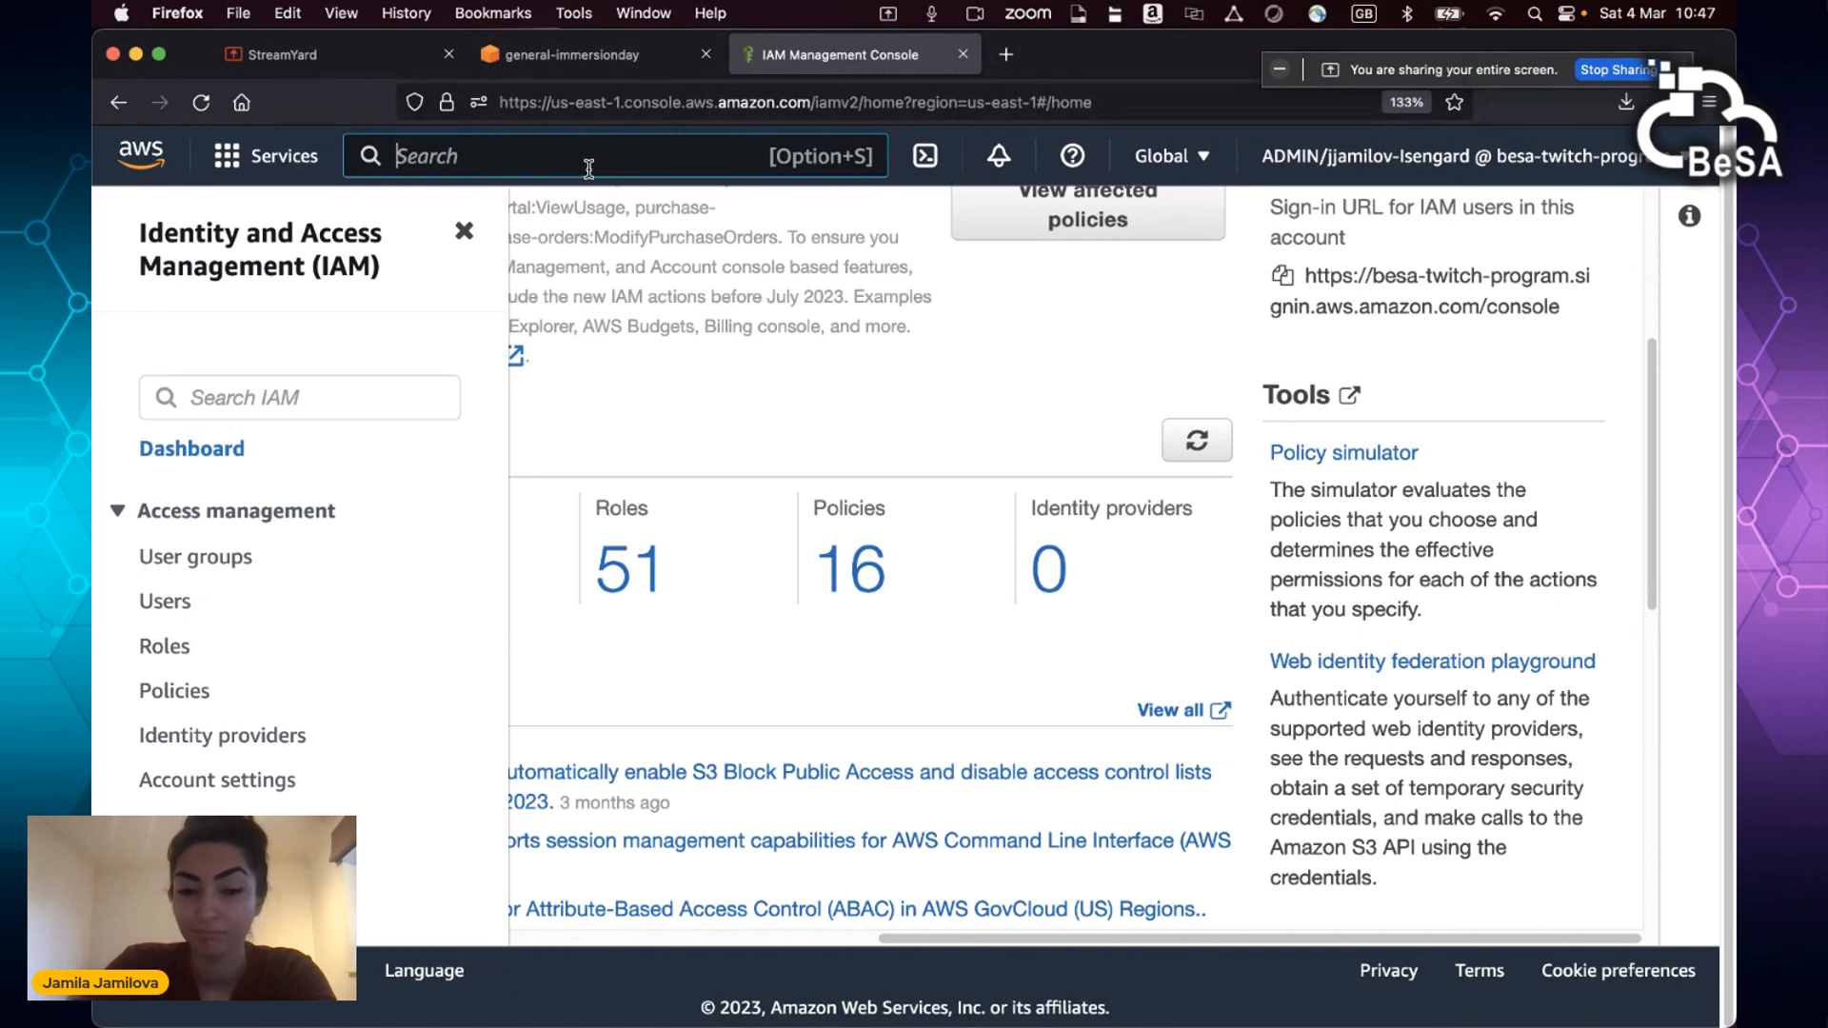
pyautogui.write('ec2')
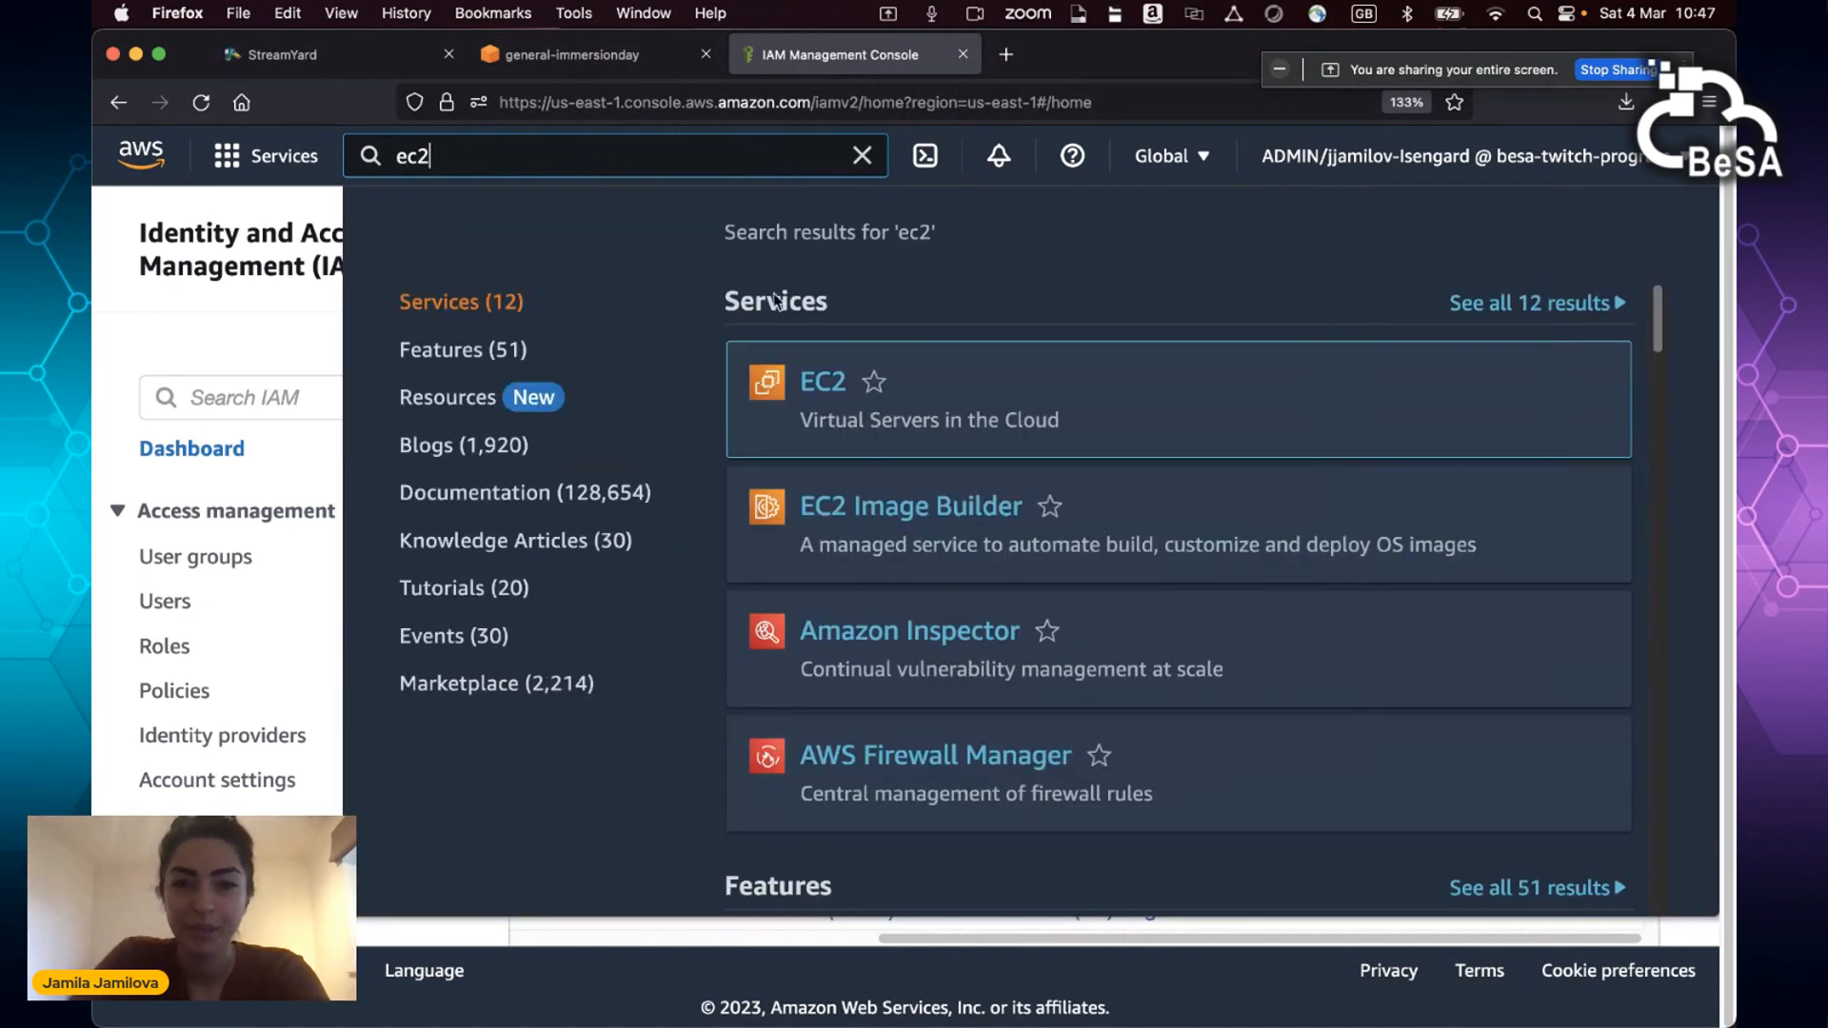
pyautogui.click(829, 384)
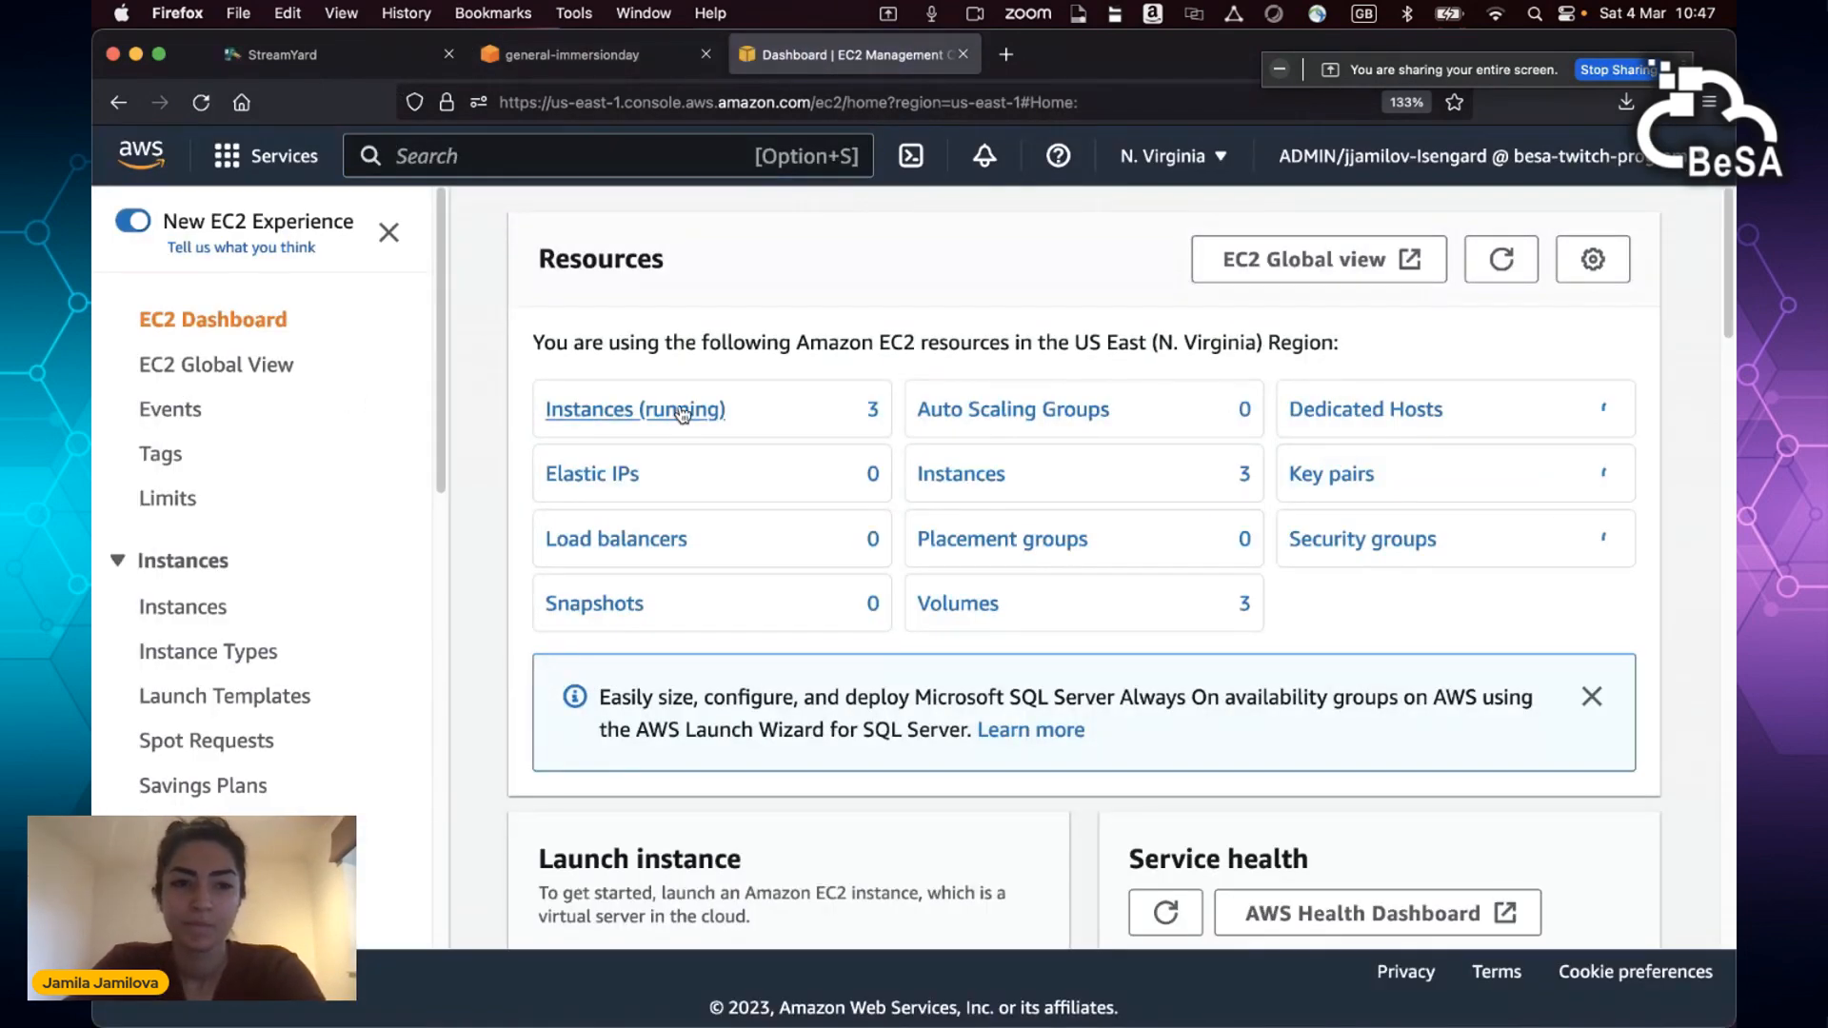
# Step: Open the list of running EC2 instances, giving the table more height and widening its Name column
pyautogui.click(679, 411)
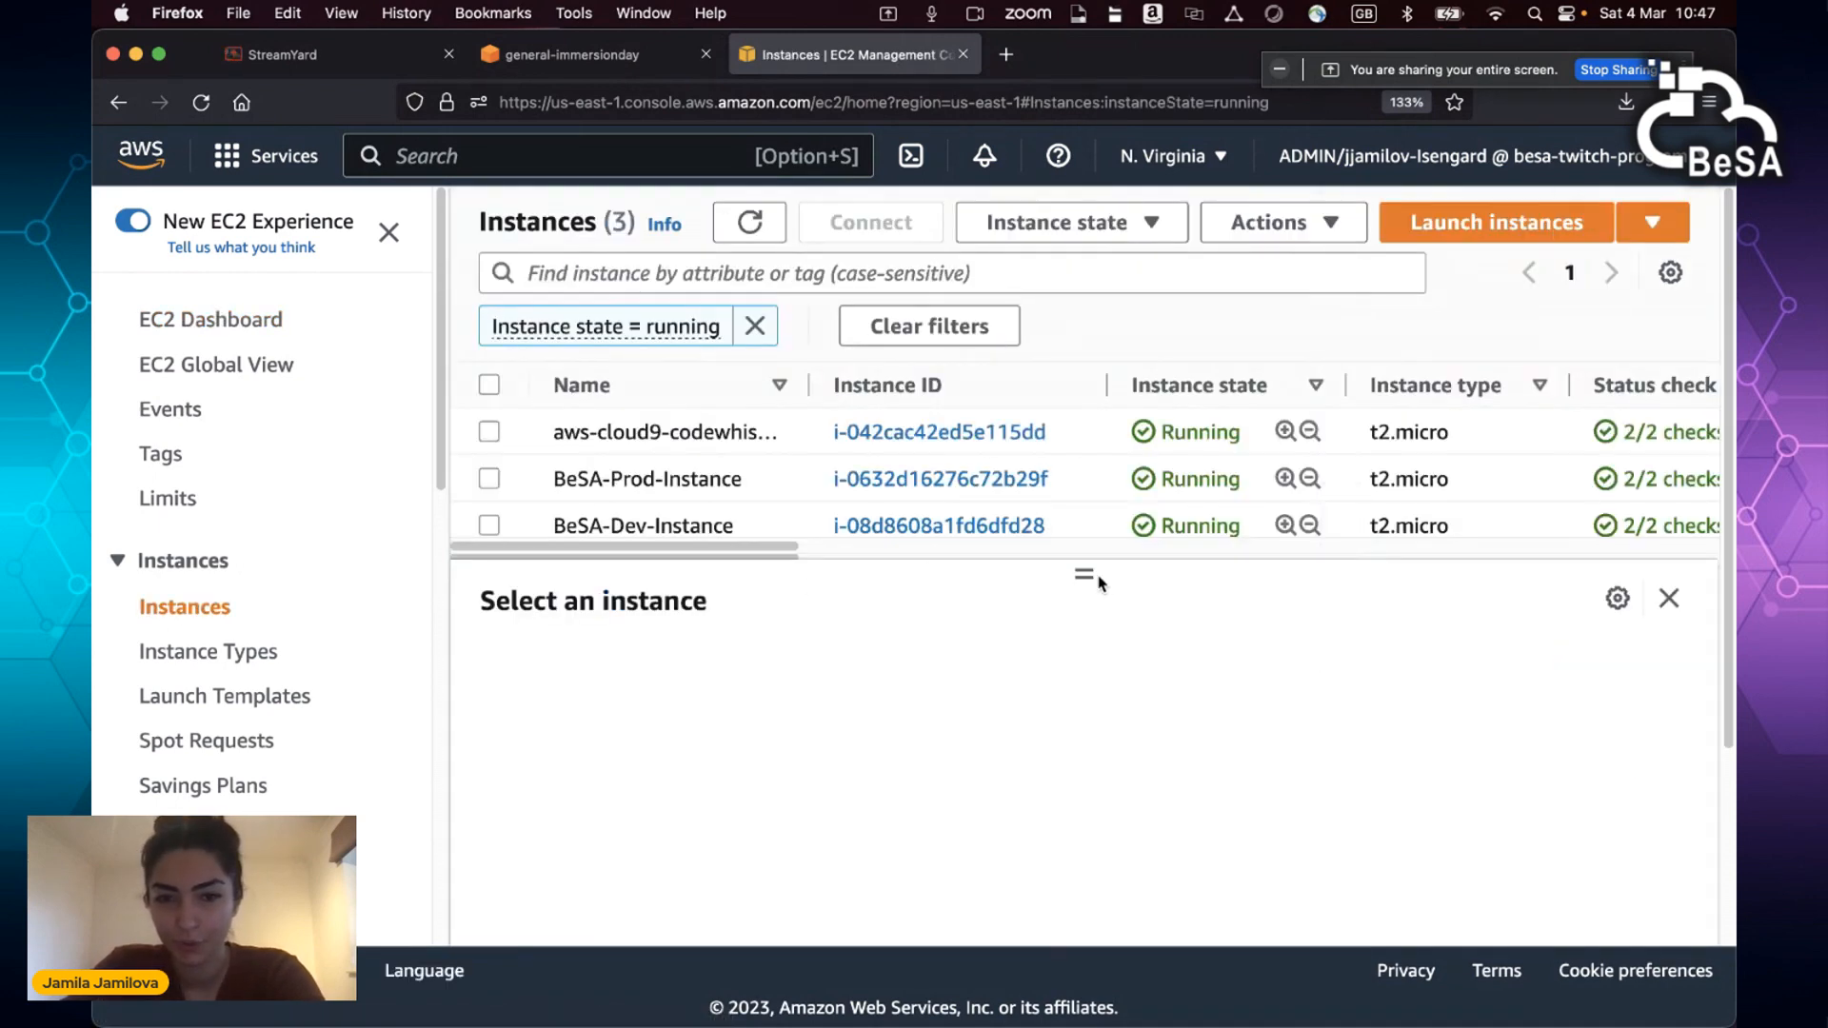
pyautogui.moveTo(1083, 574); pyautogui.dragTo(1071, 699)
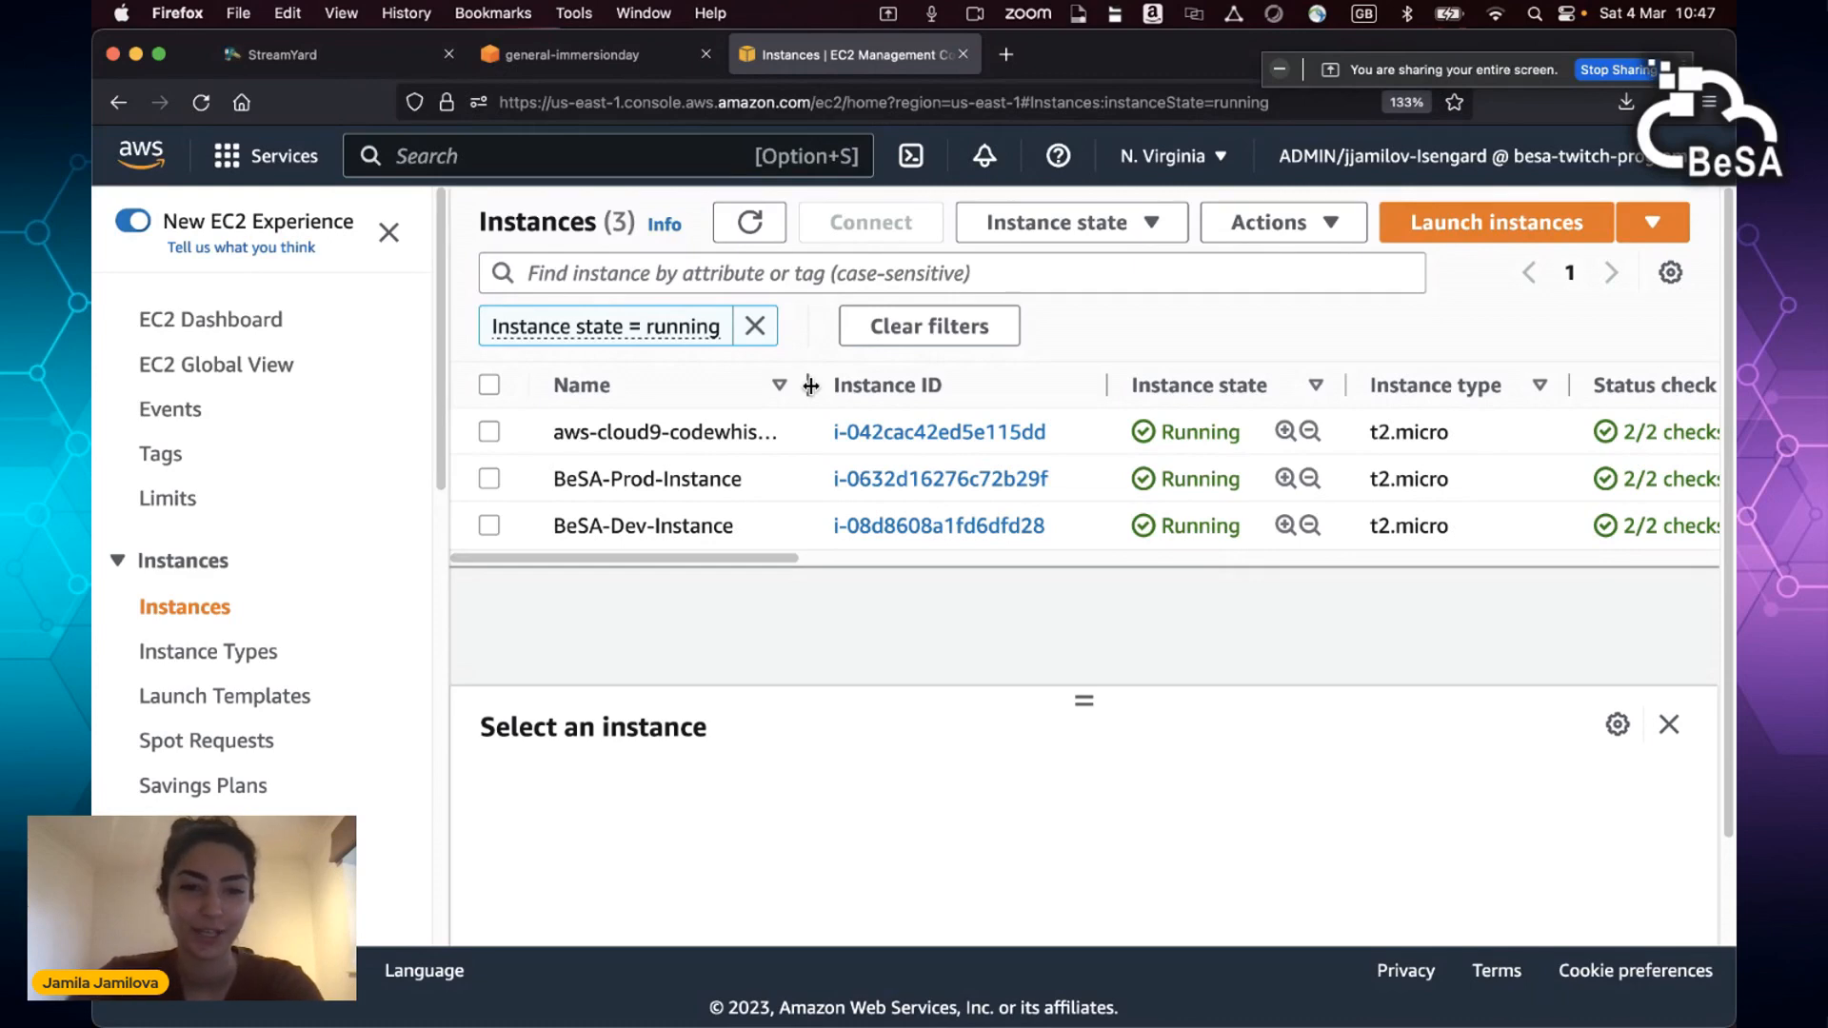
pyautogui.moveTo(810, 384); pyautogui.dragTo(933, 385)
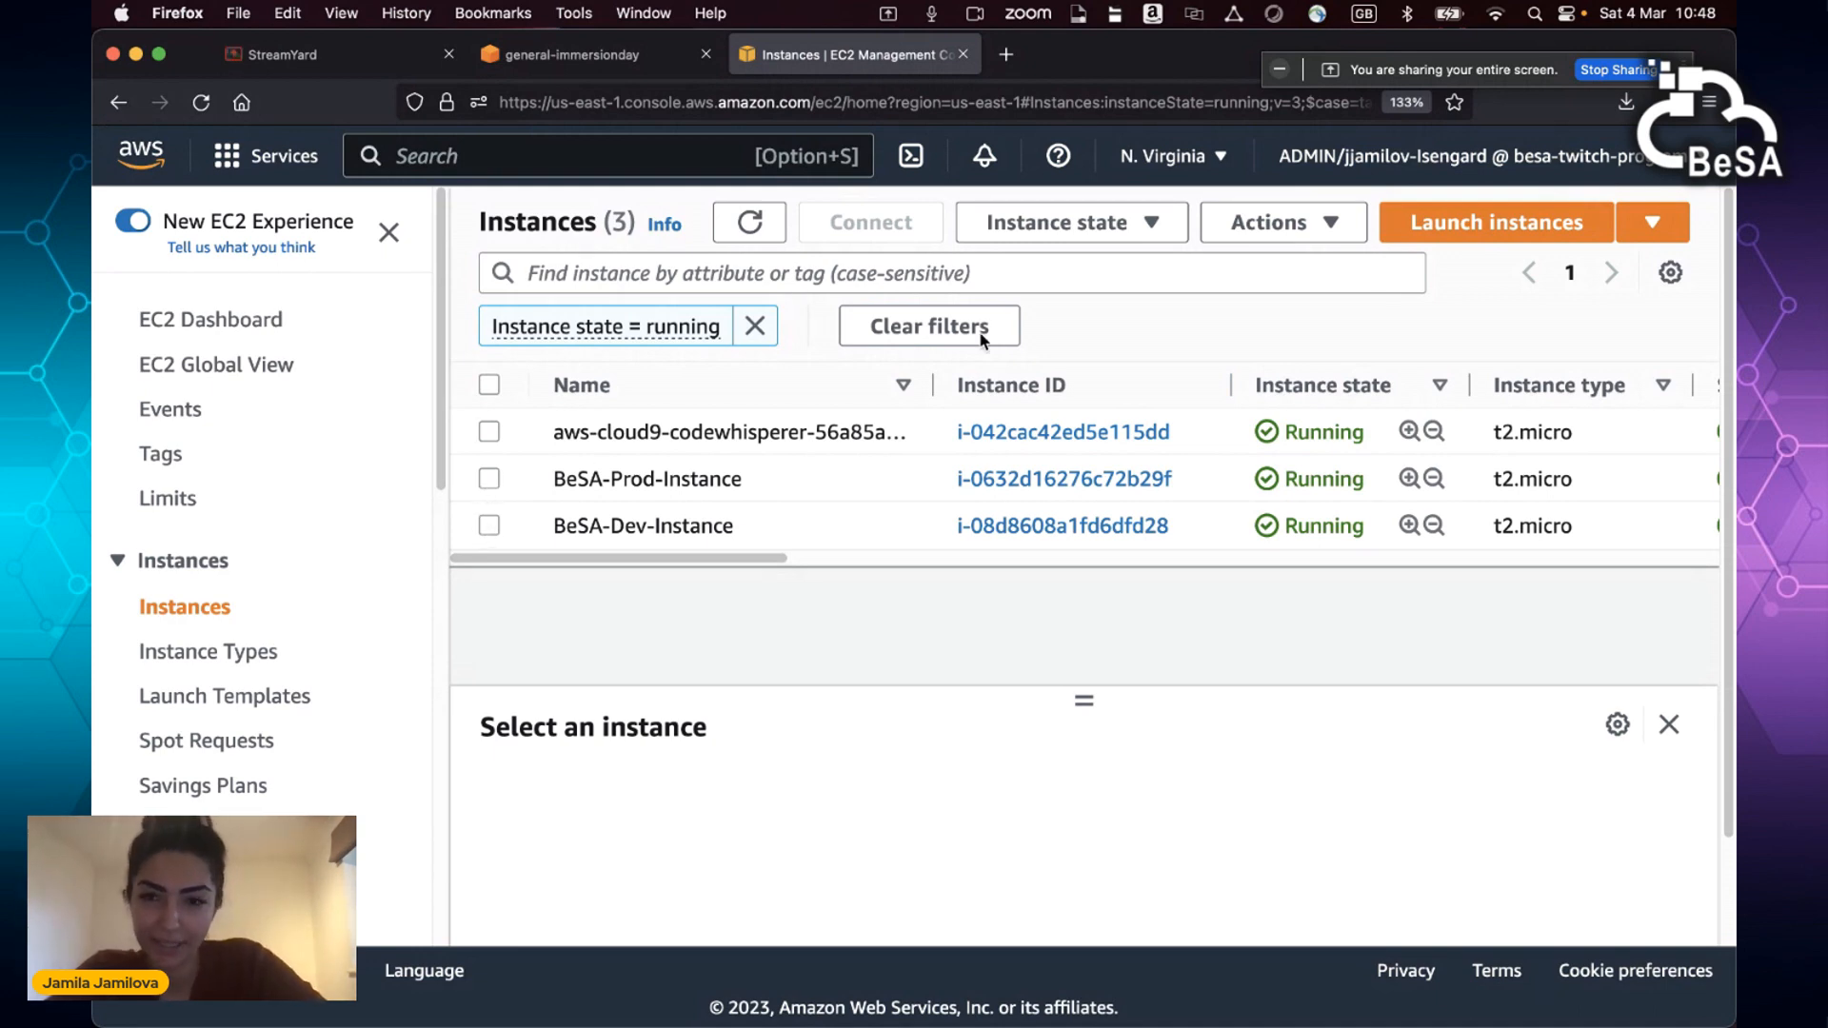
# Step: Start launching a new EC2 instance and go to its Name field
pyautogui.click(1549, 224)
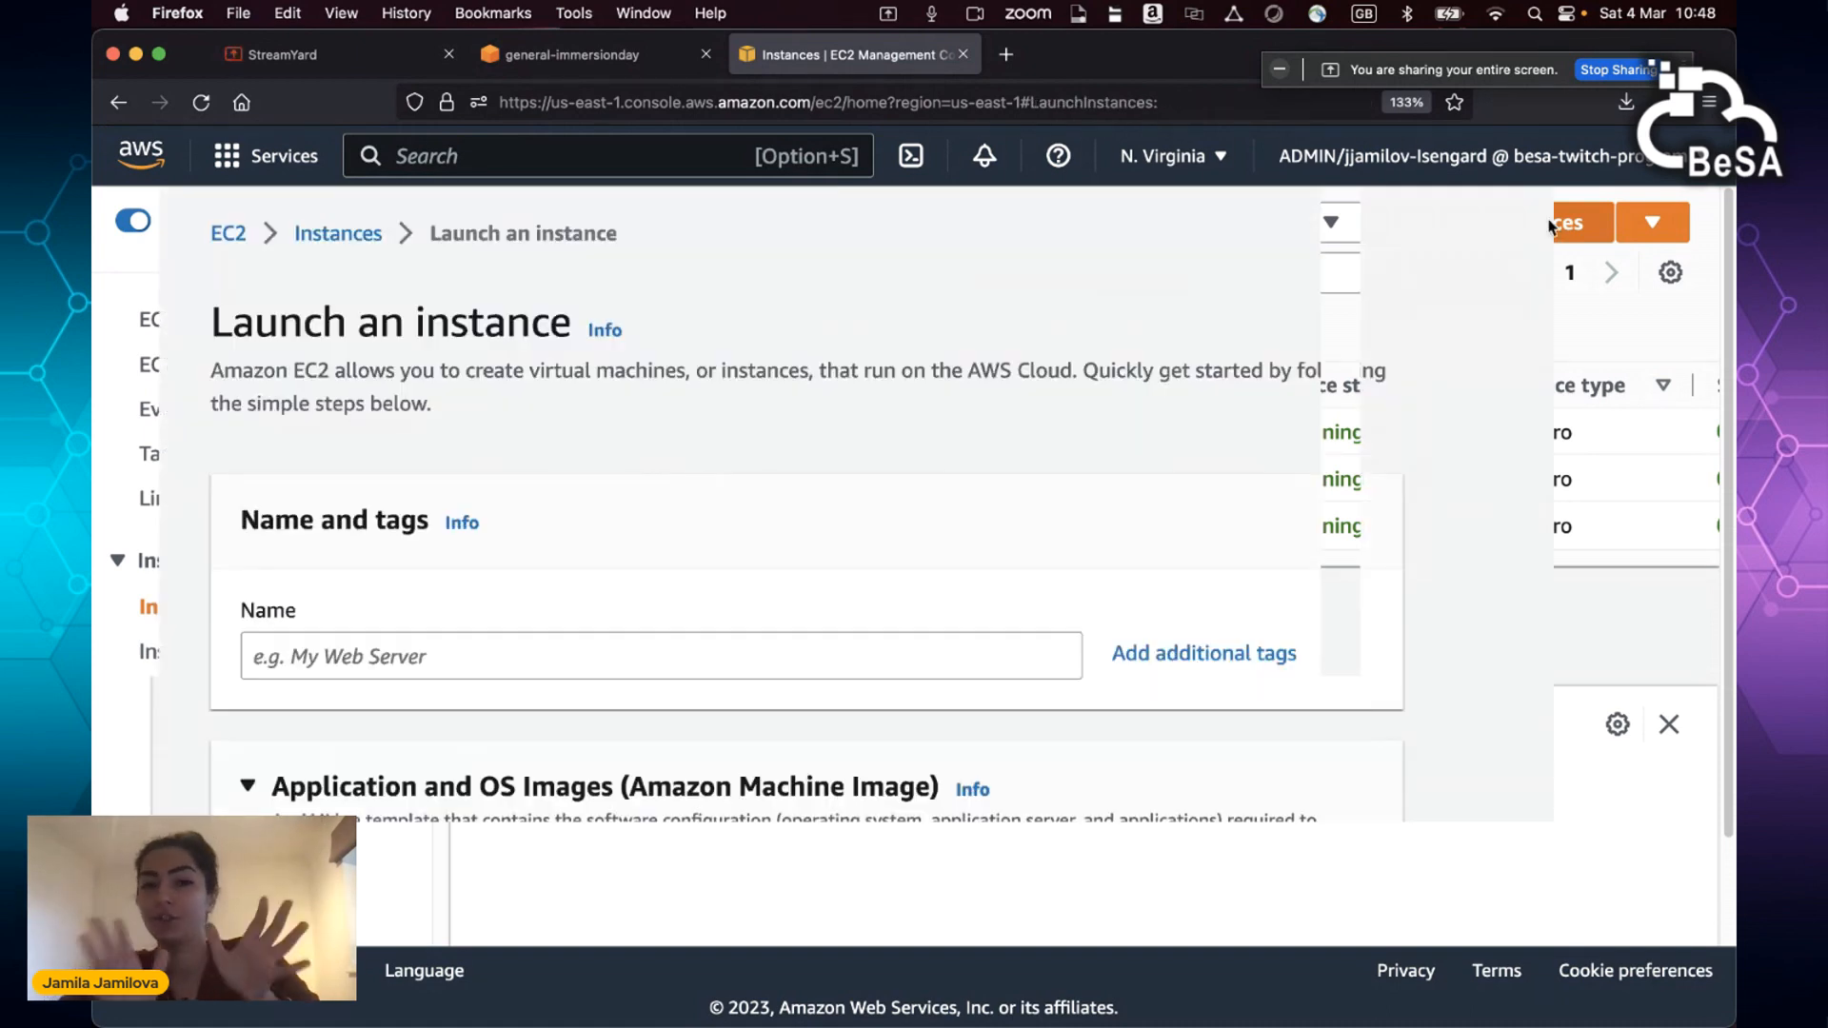
pyautogui.scroll(-3, 584, 381)
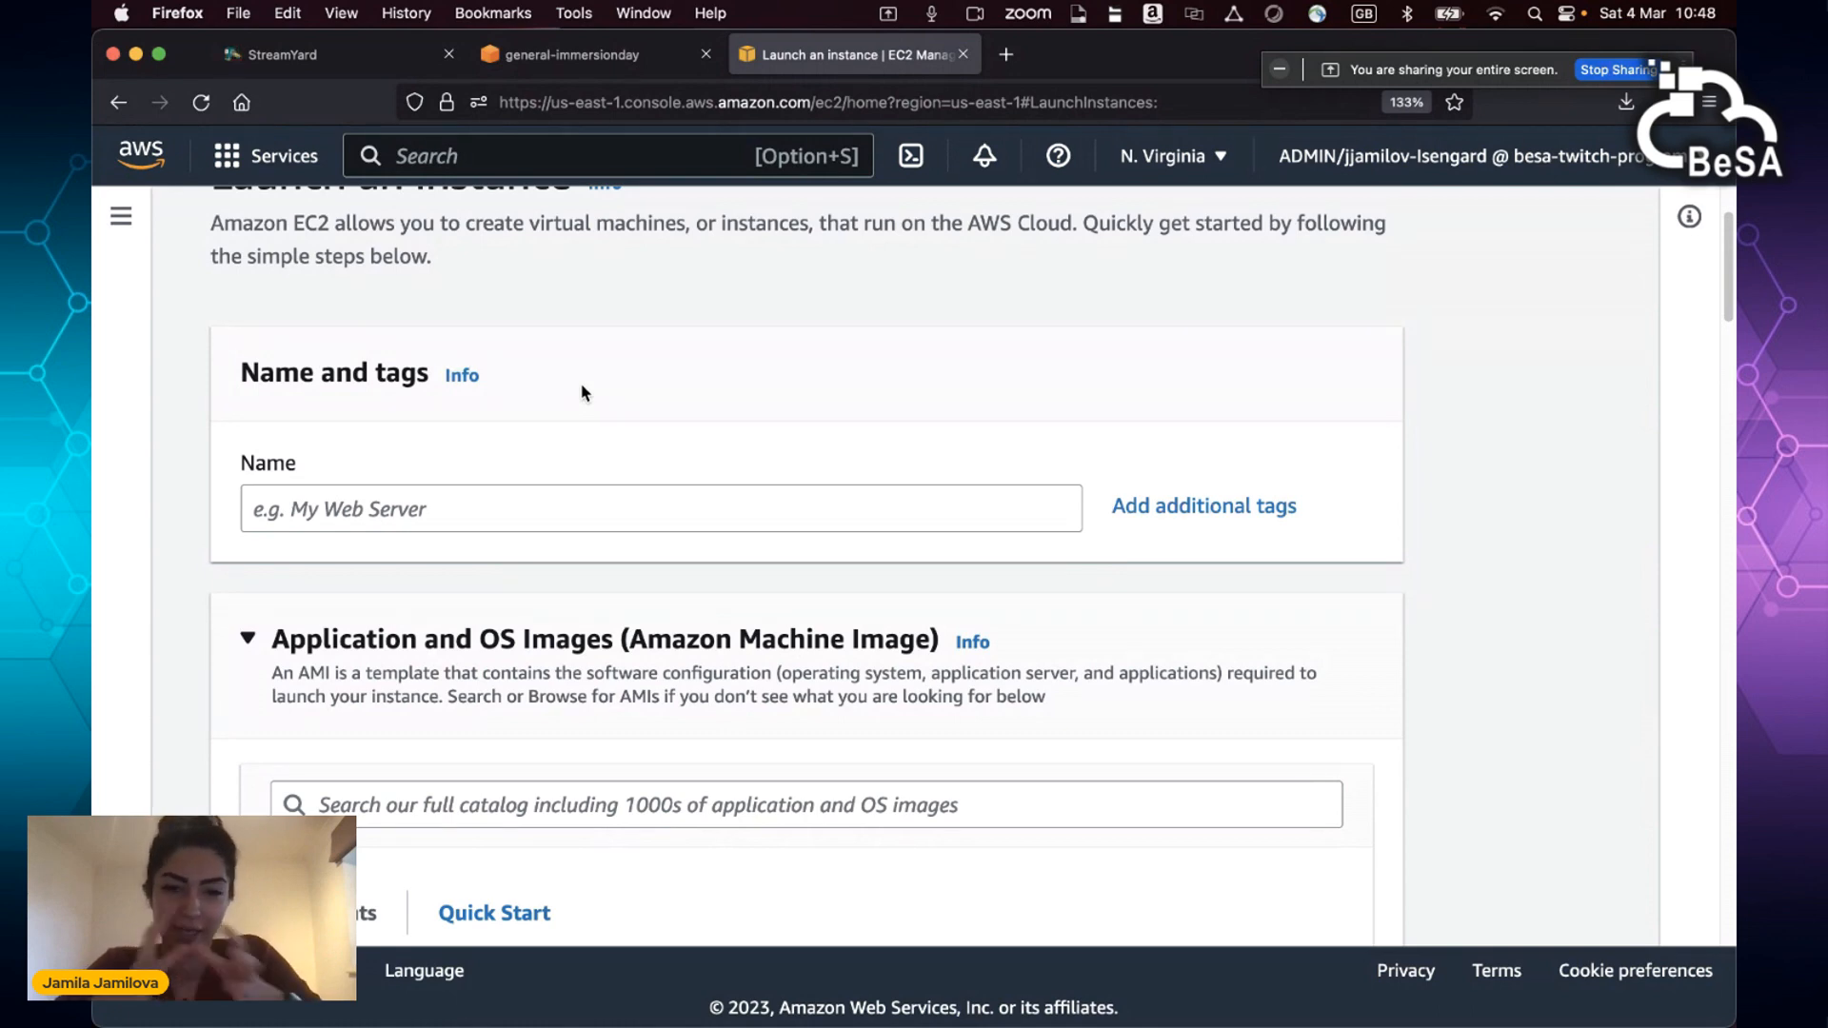
pyautogui.click(537, 503)
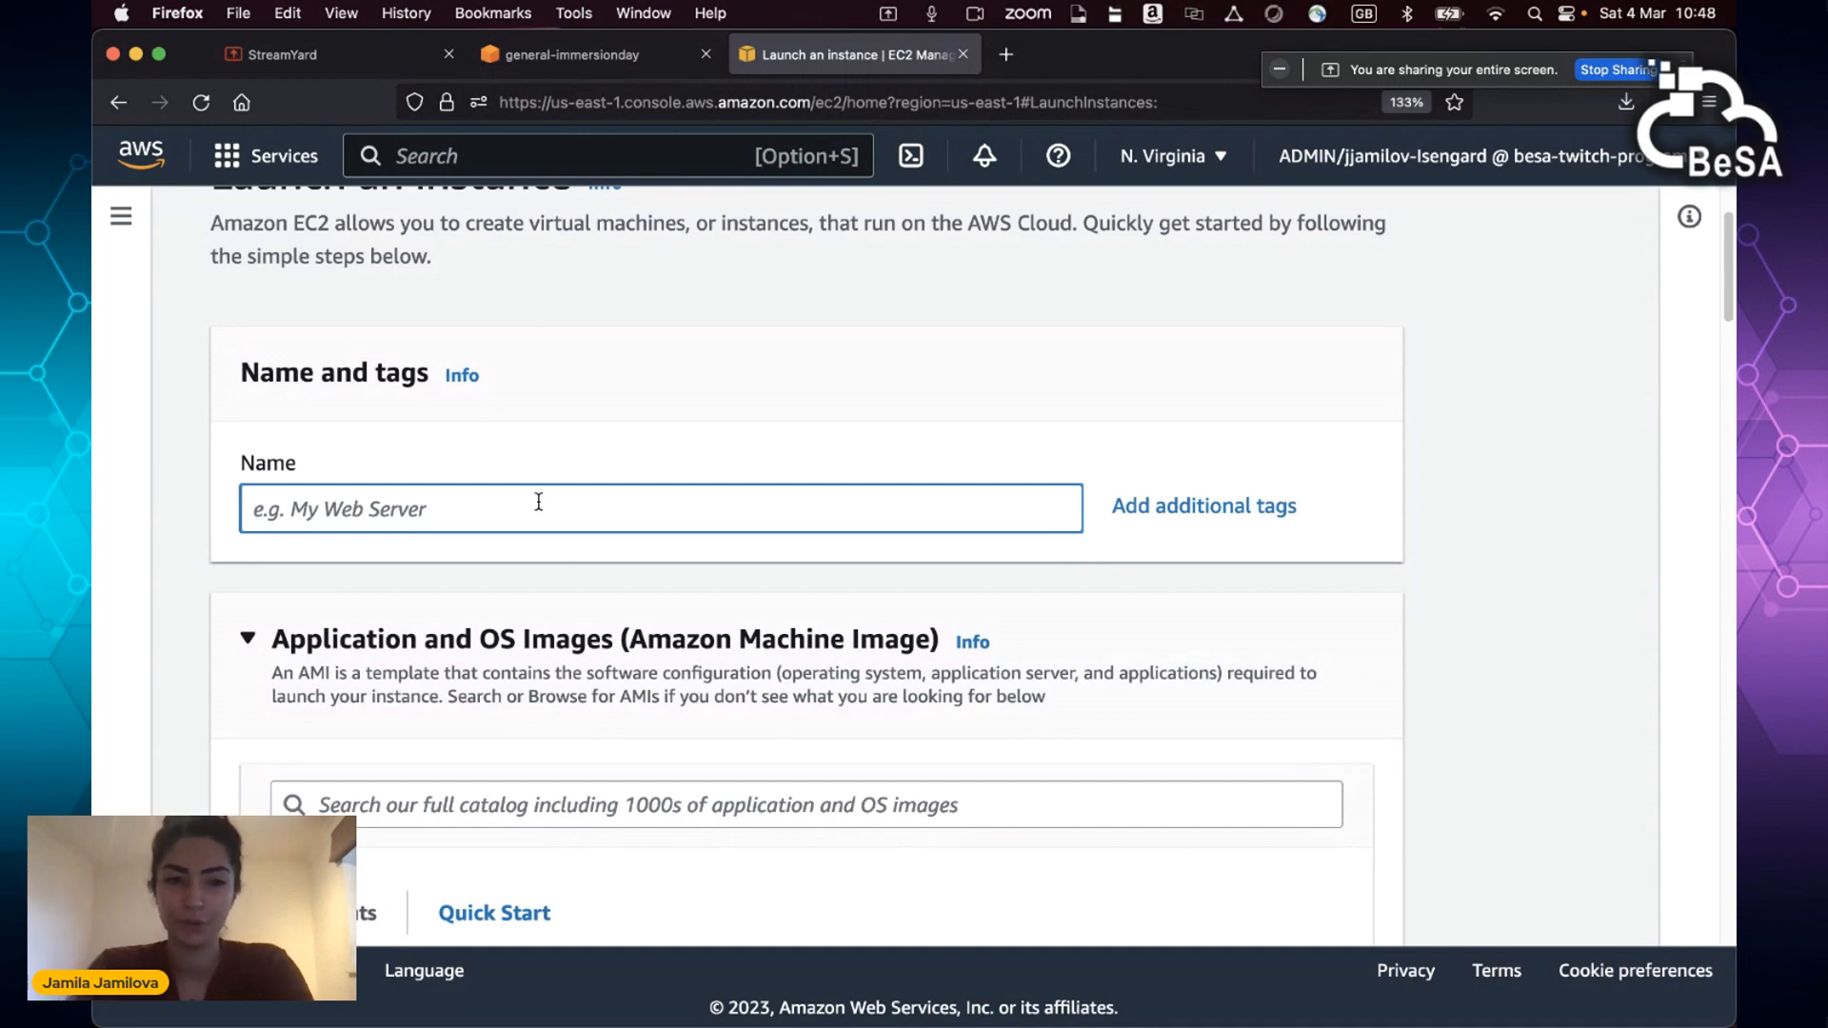
# Step: Consult the workshop instructions on which tag key and value to add to the production instance
pyautogui.click(567, 67)
pyautogui.scroll(-10, 1599, 435)
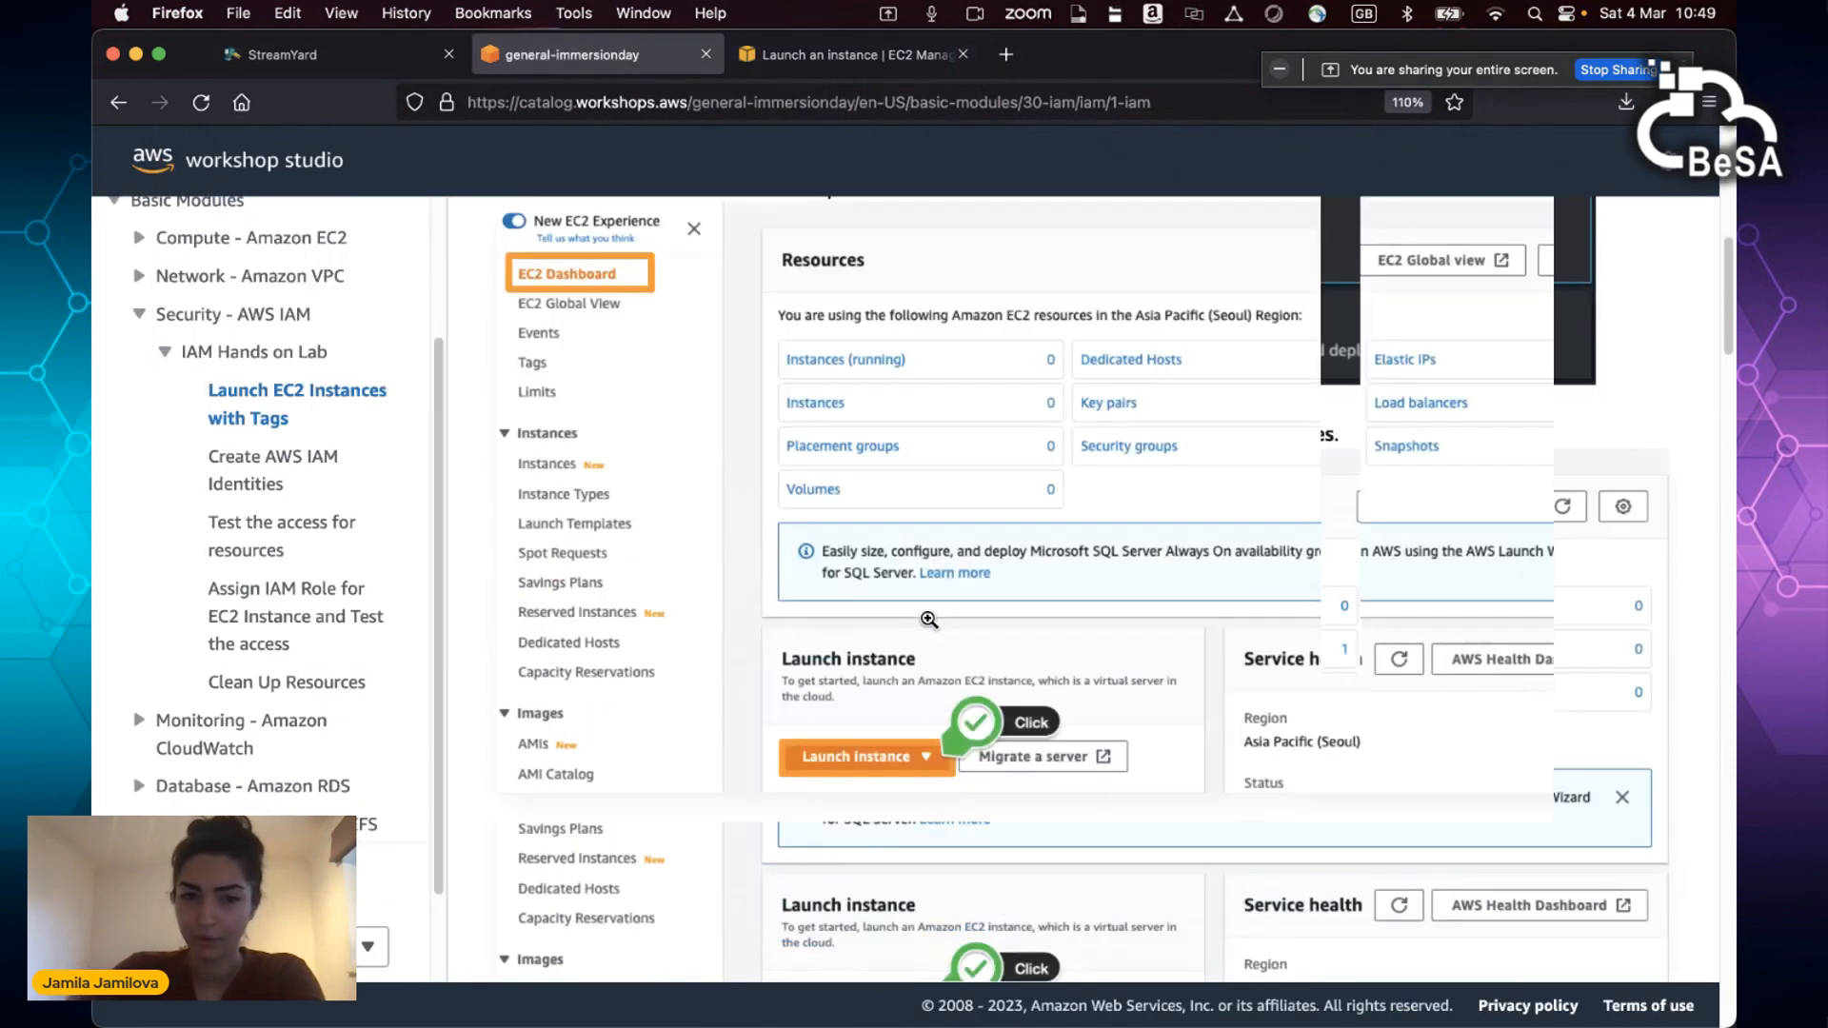
pyautogui.moveTo(1727, 345); pyautogui.dragTo(1721, 485)
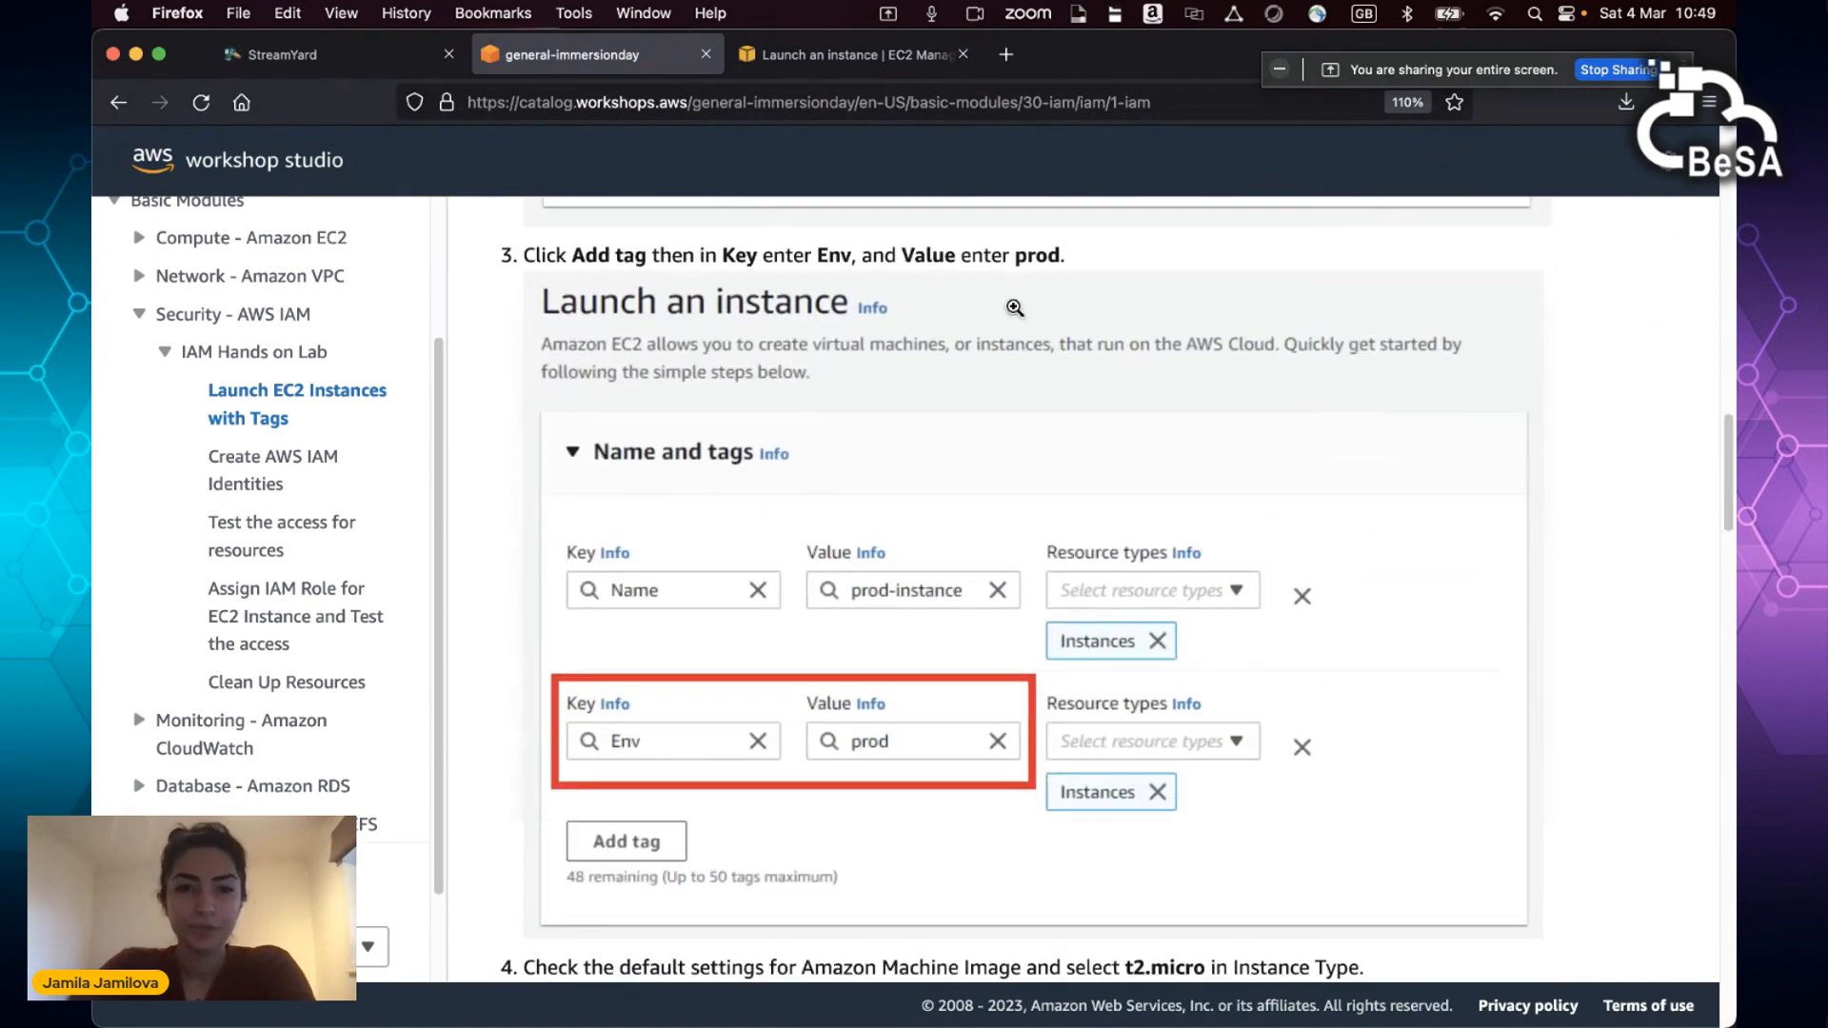
# Step: Return to the launch form in the AWS console and name the instance BeSA-Production-Instance
pyautogui.click(812, 57)
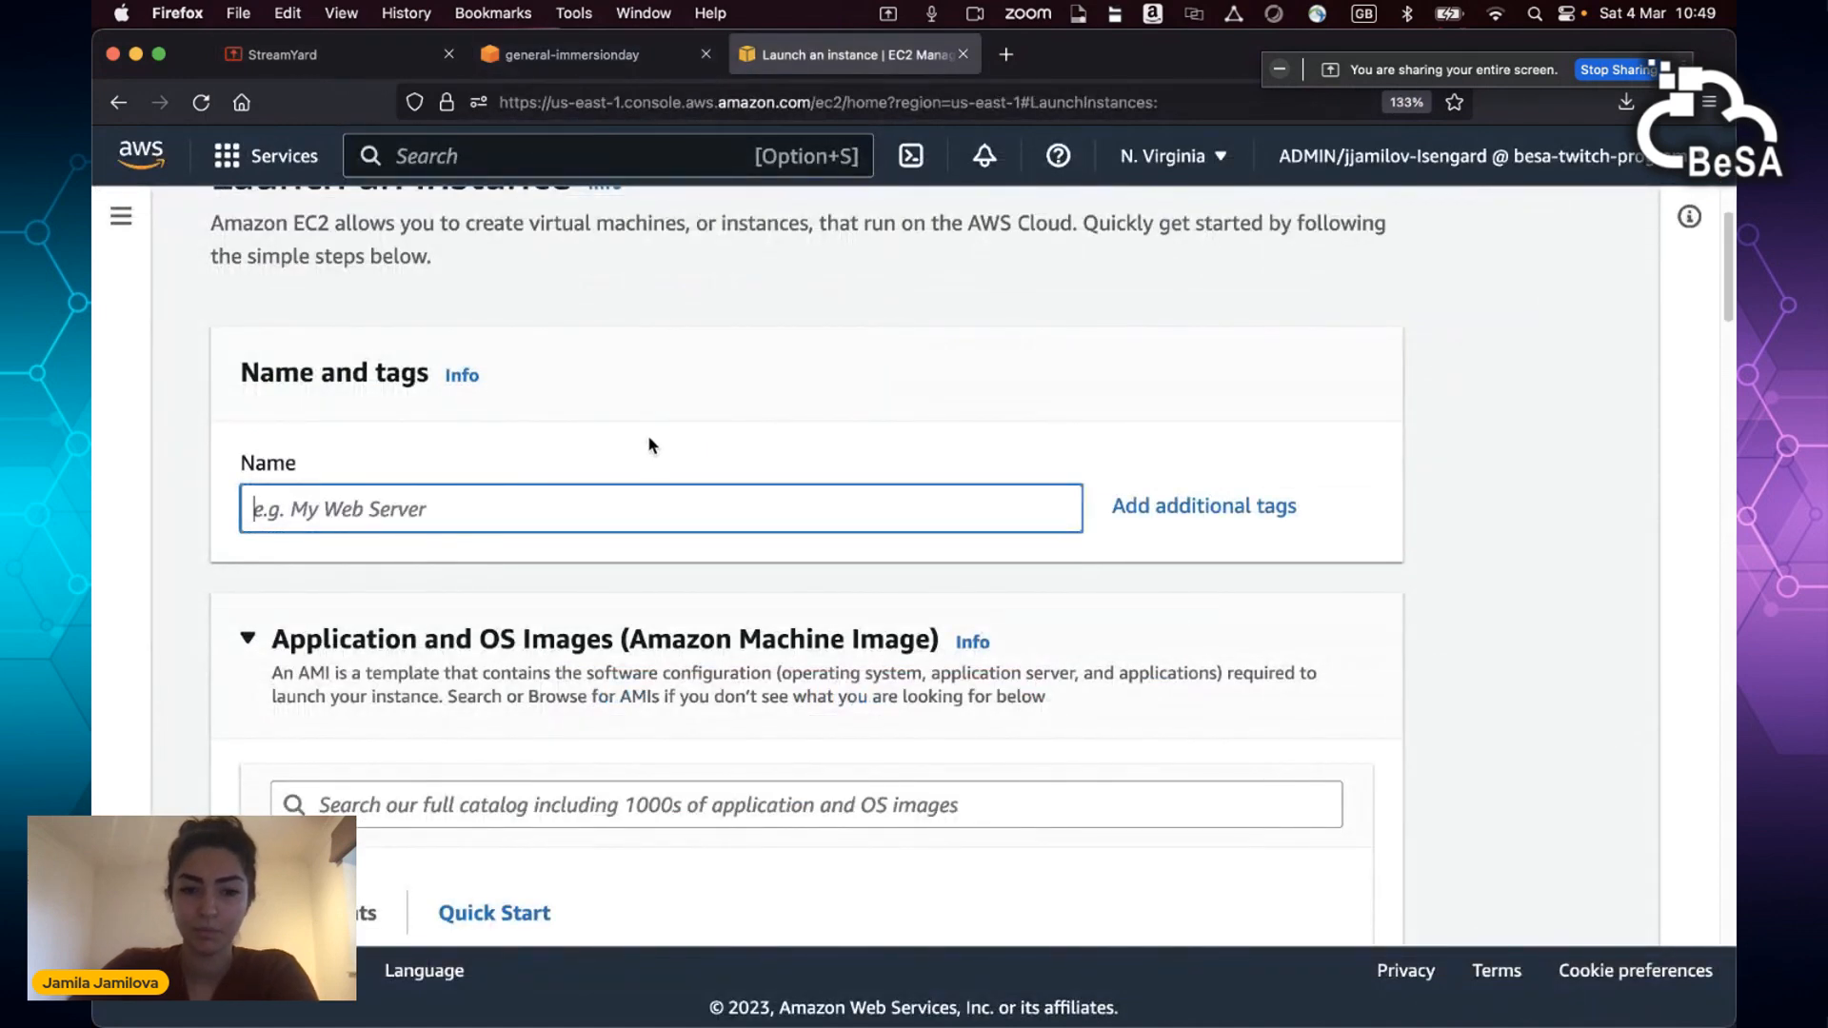
pyautogui.write('BeSA-P')
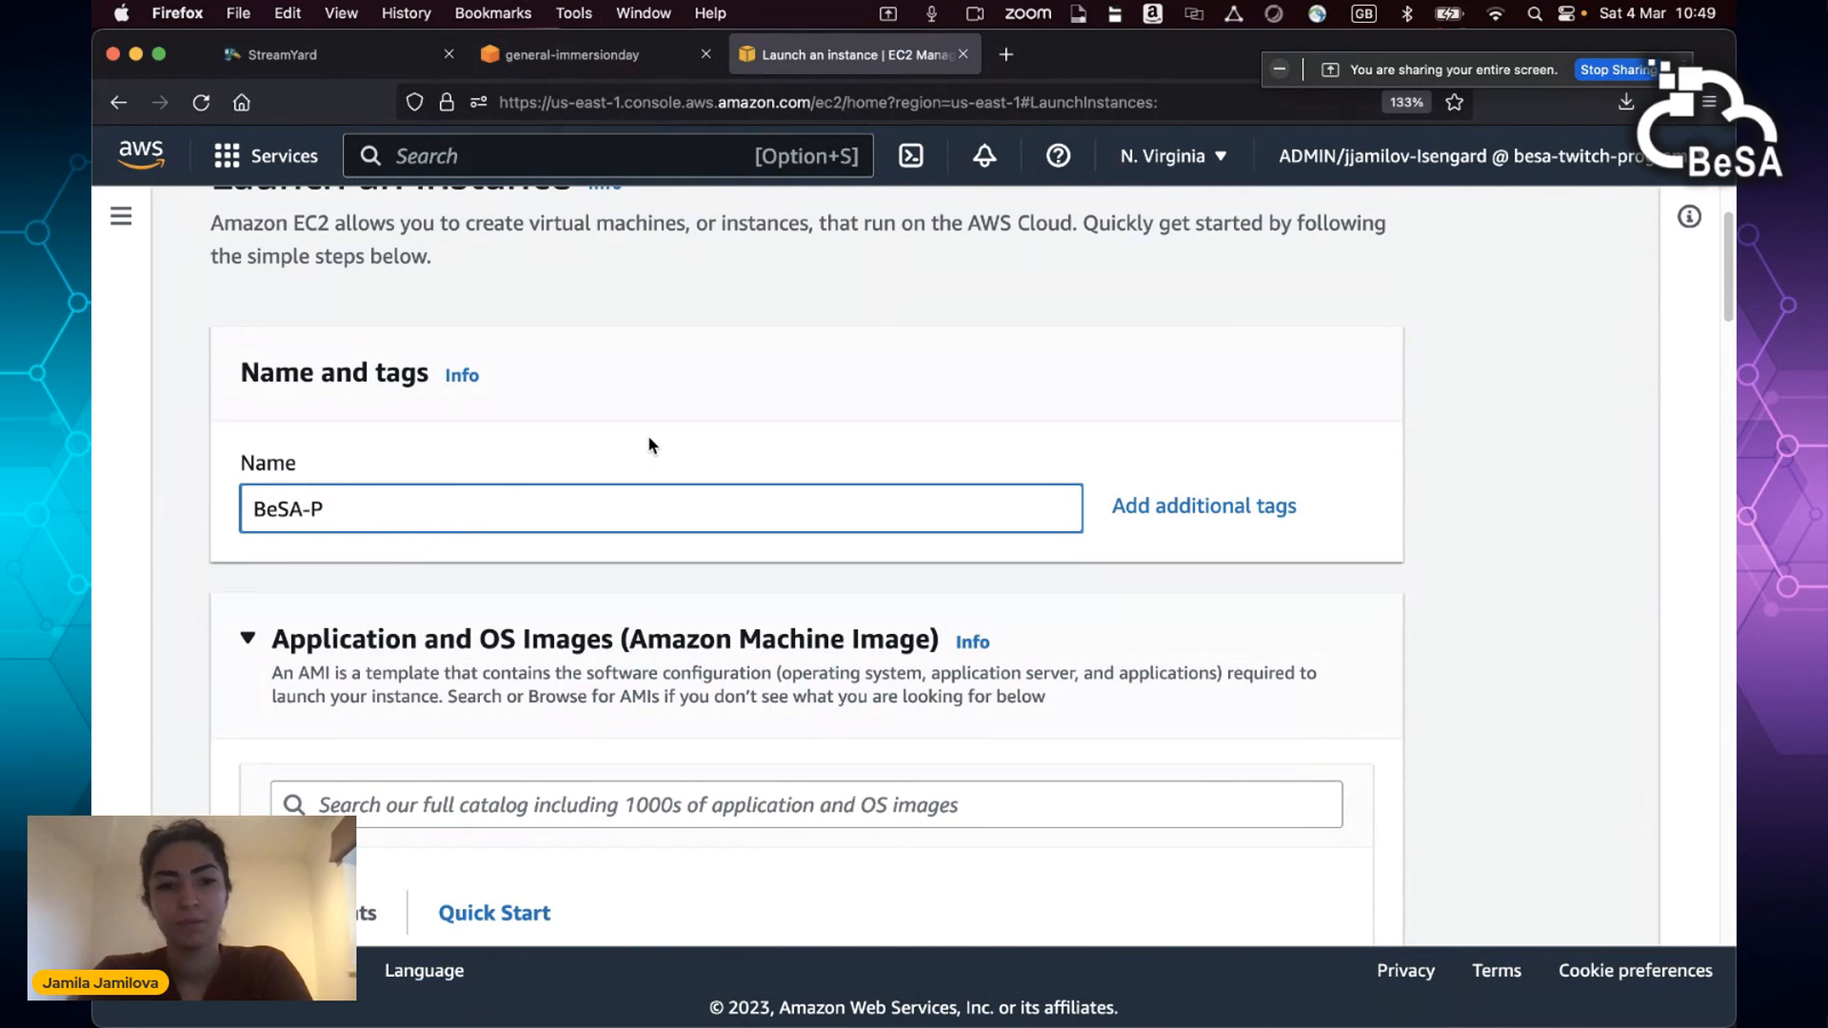
pyautogui.write('roduction')
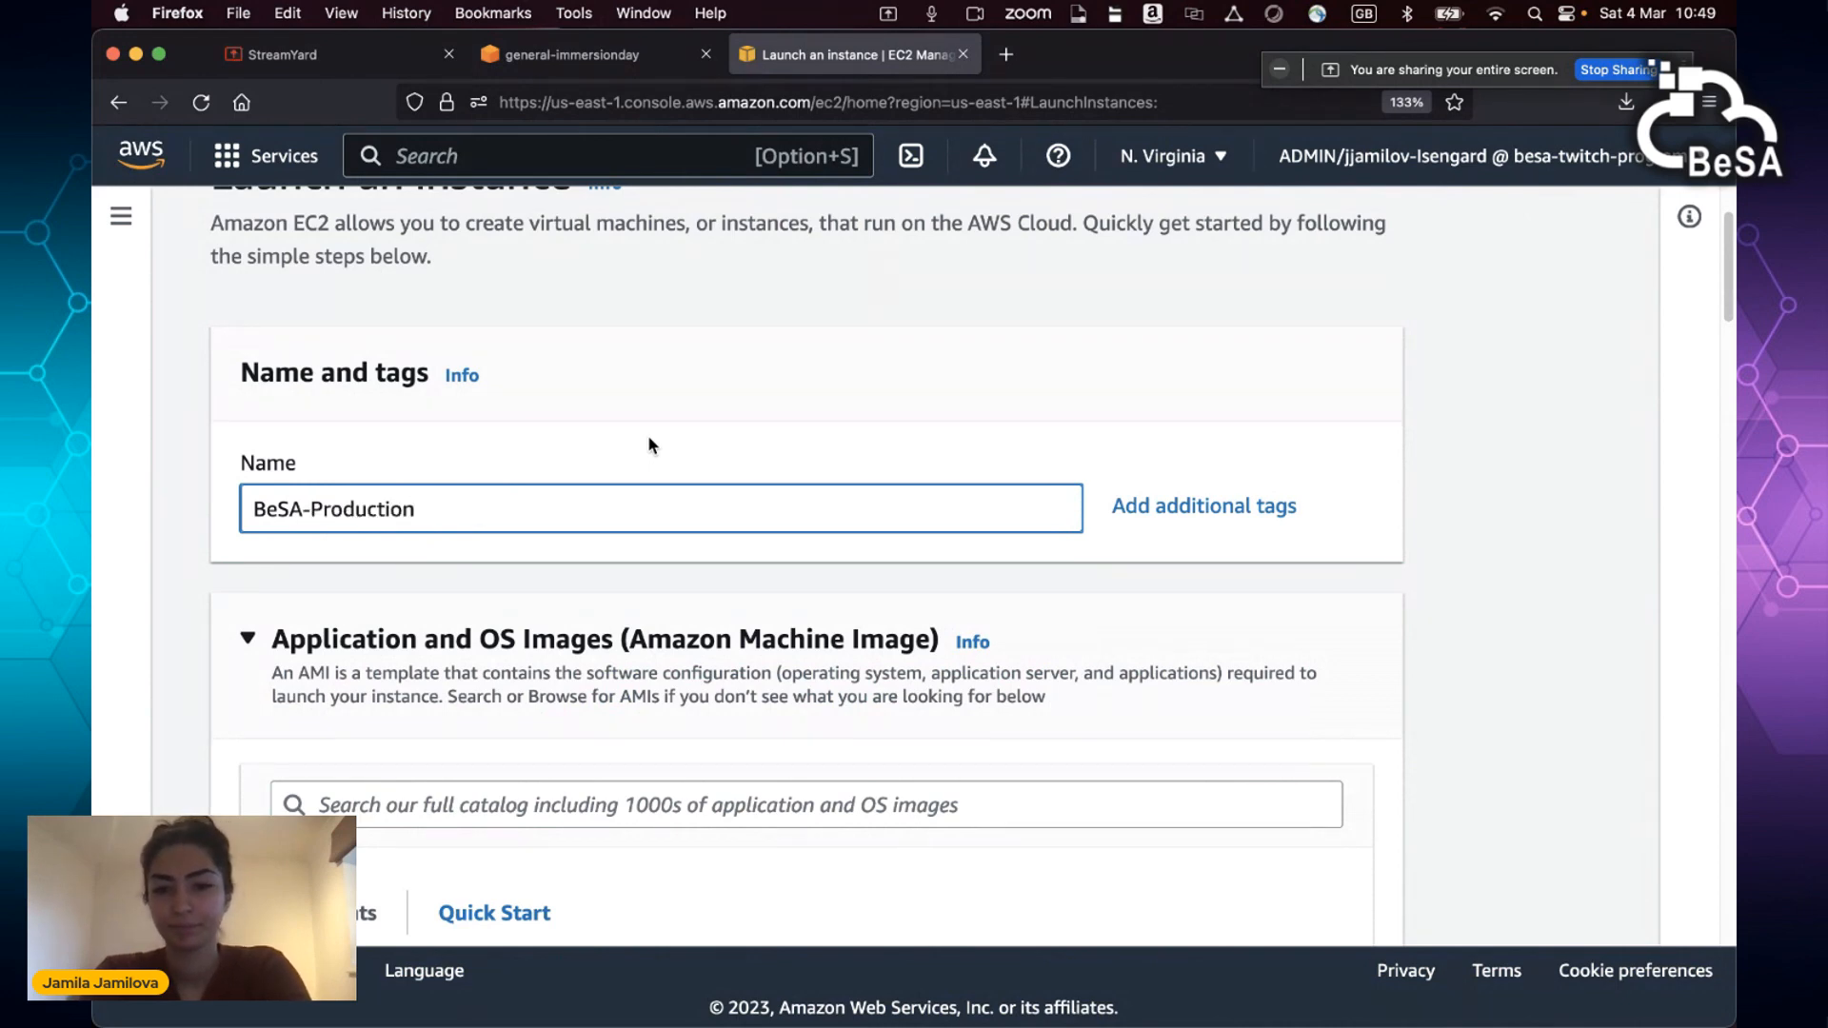
pyautogui.write('-')
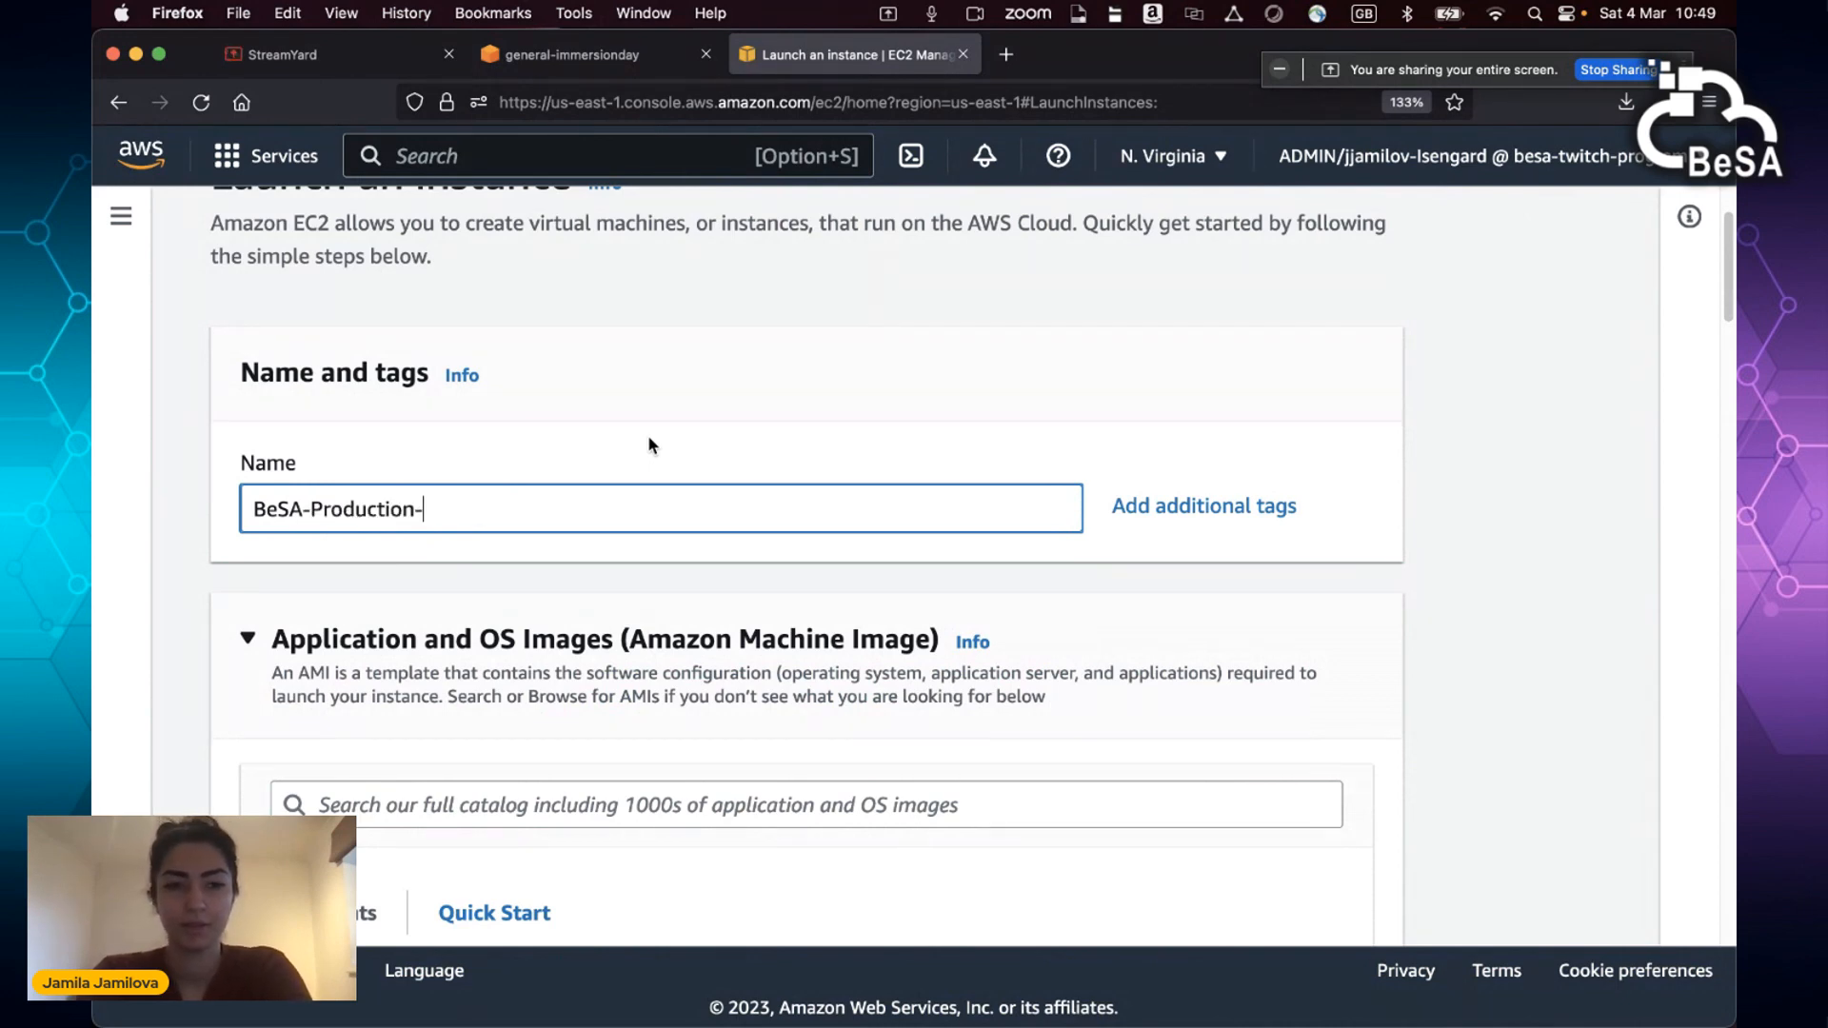
pyautogui.write('Instance')
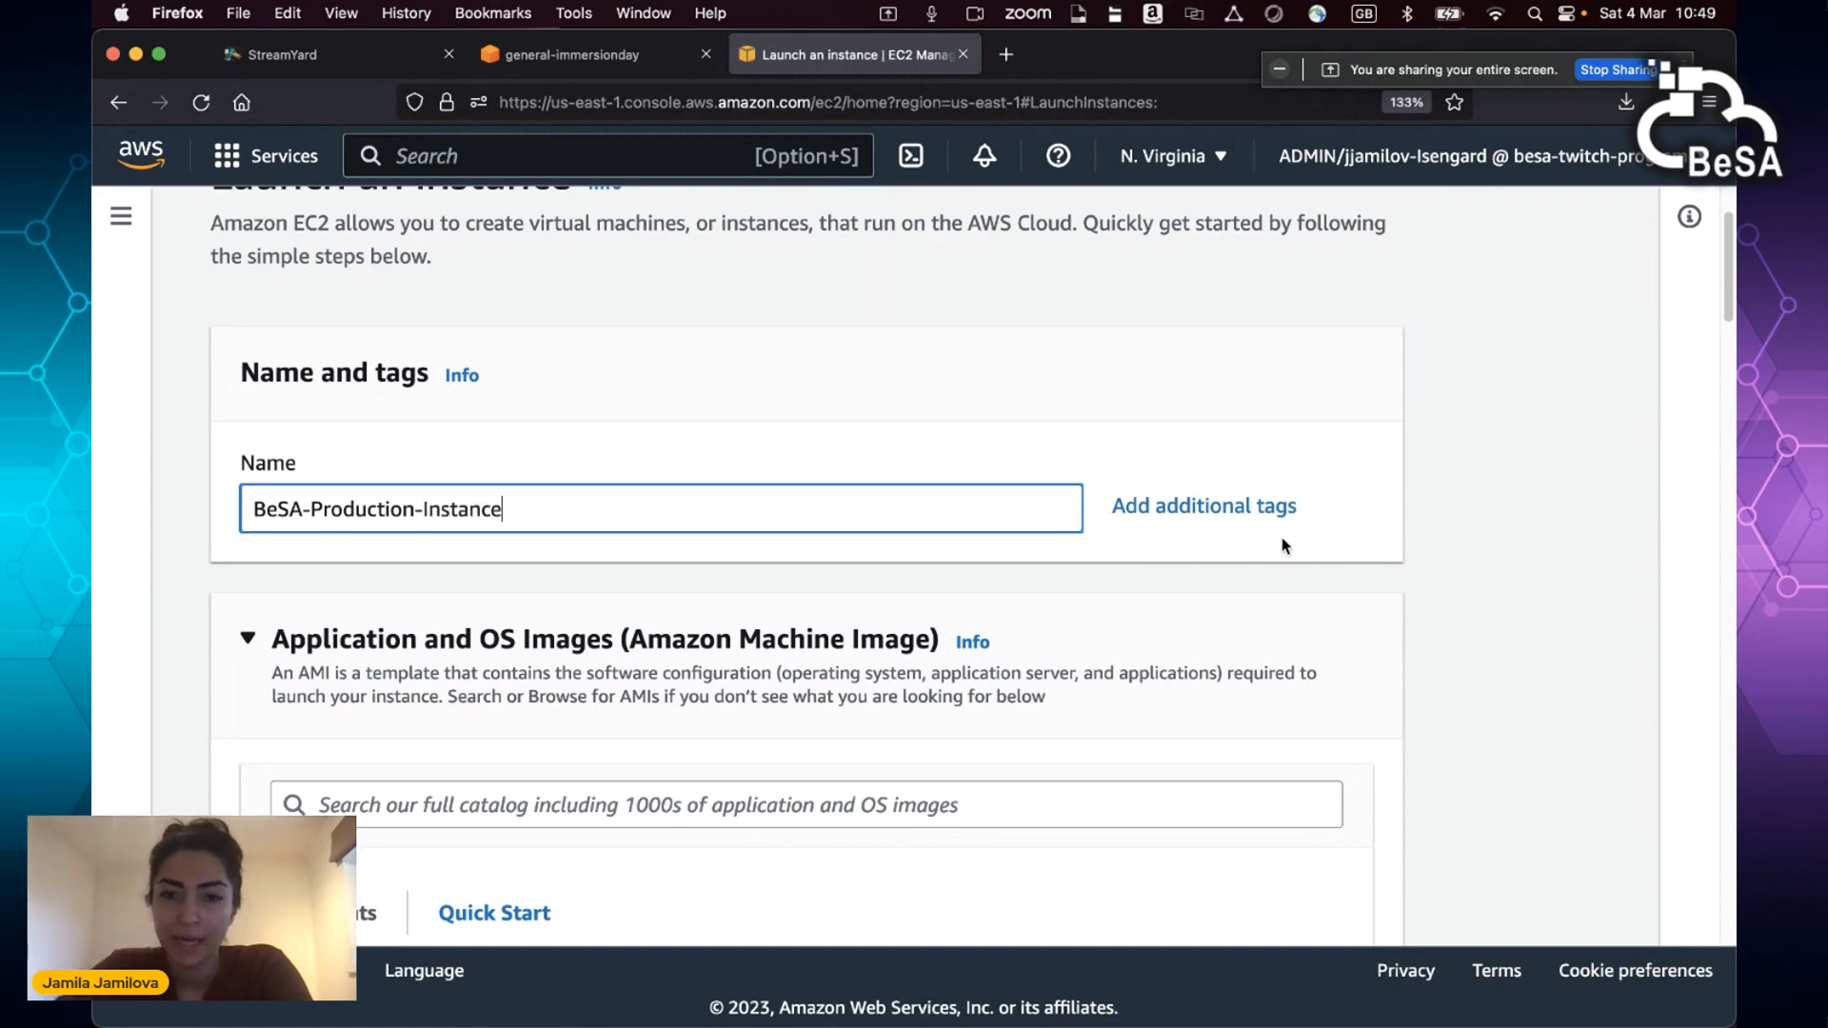
# Step: Add an additional tag to the instance with the key Env
pyautogui.click(1212, 520)
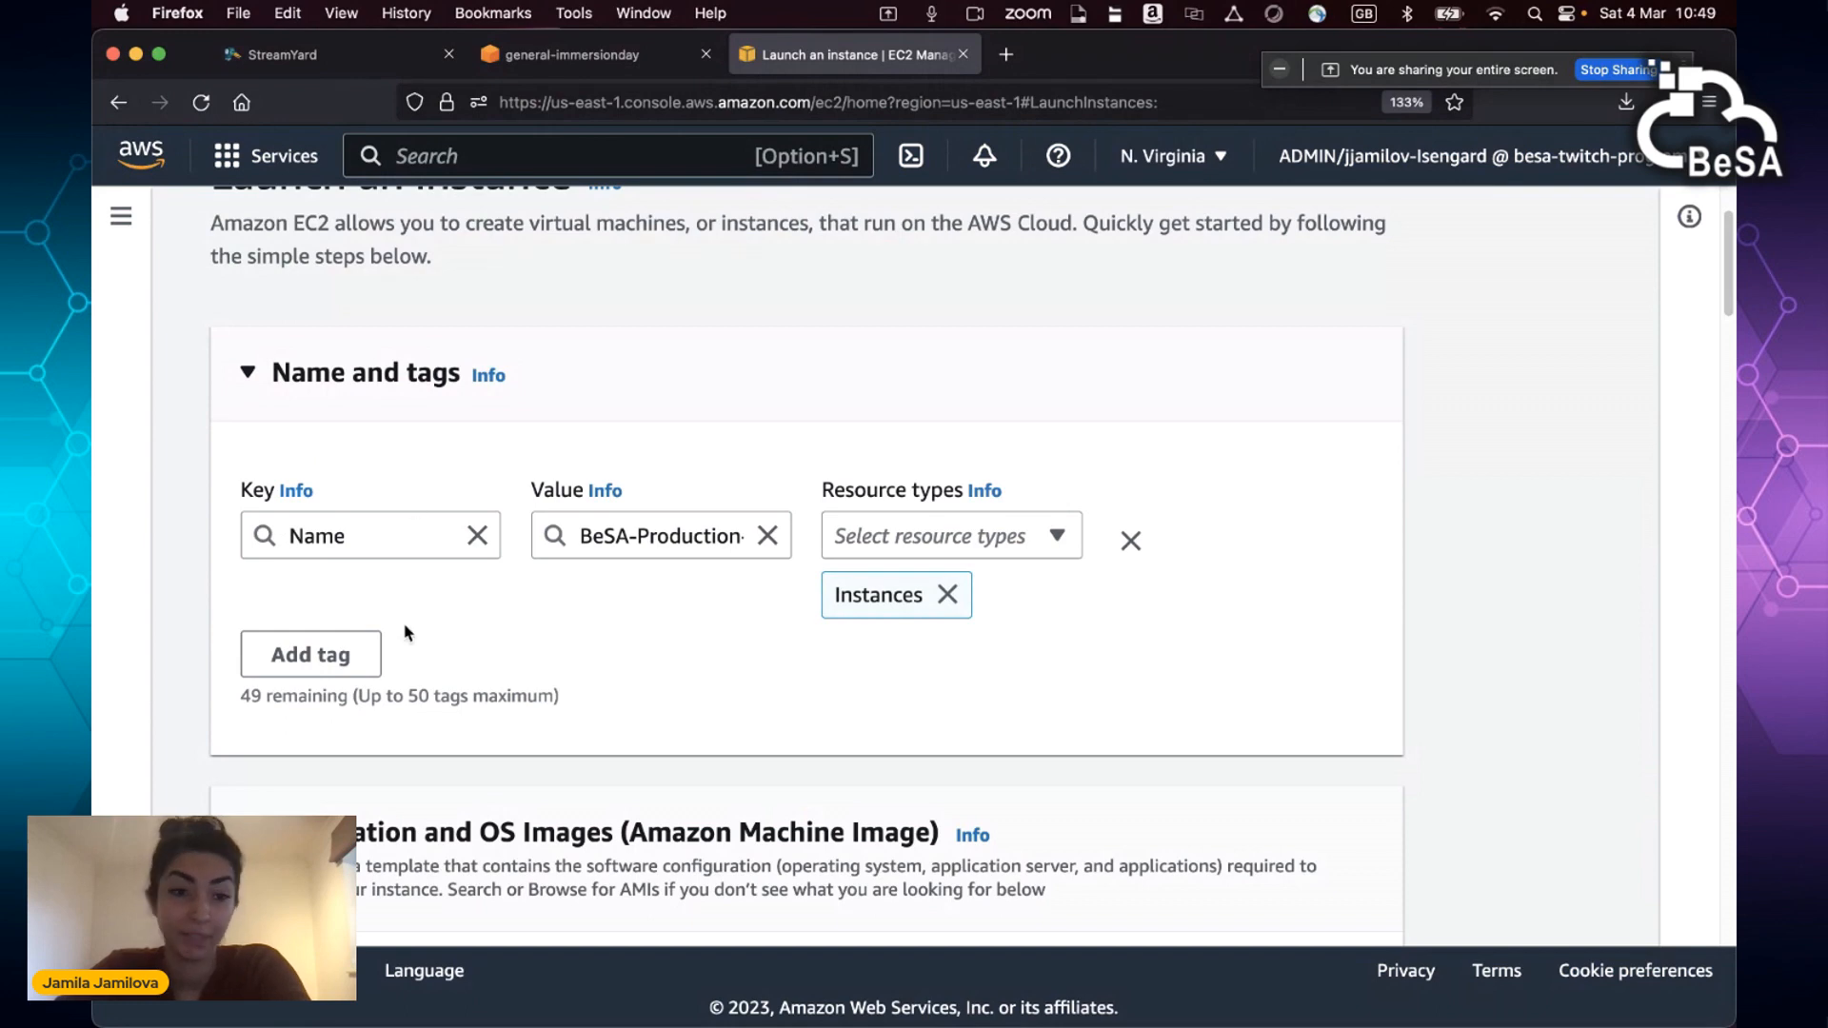
pyautogui.click(322, 655)
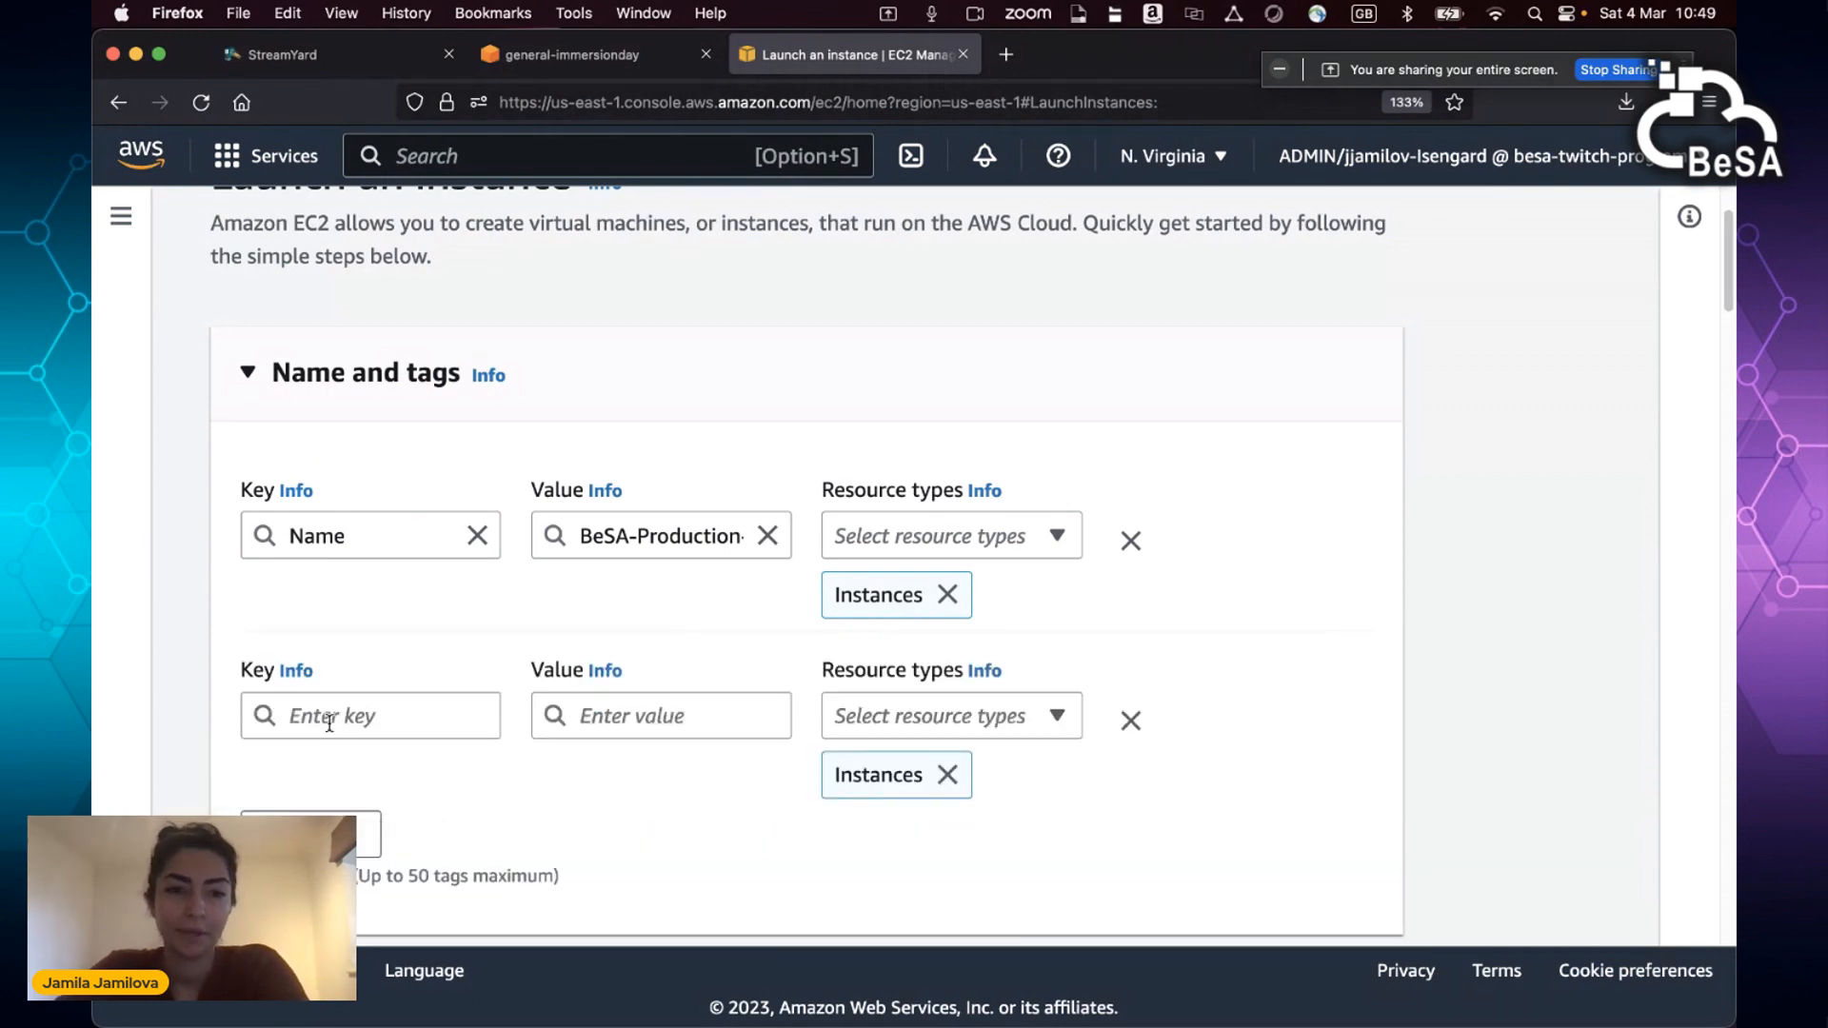
pyautogui.click(330, 724)
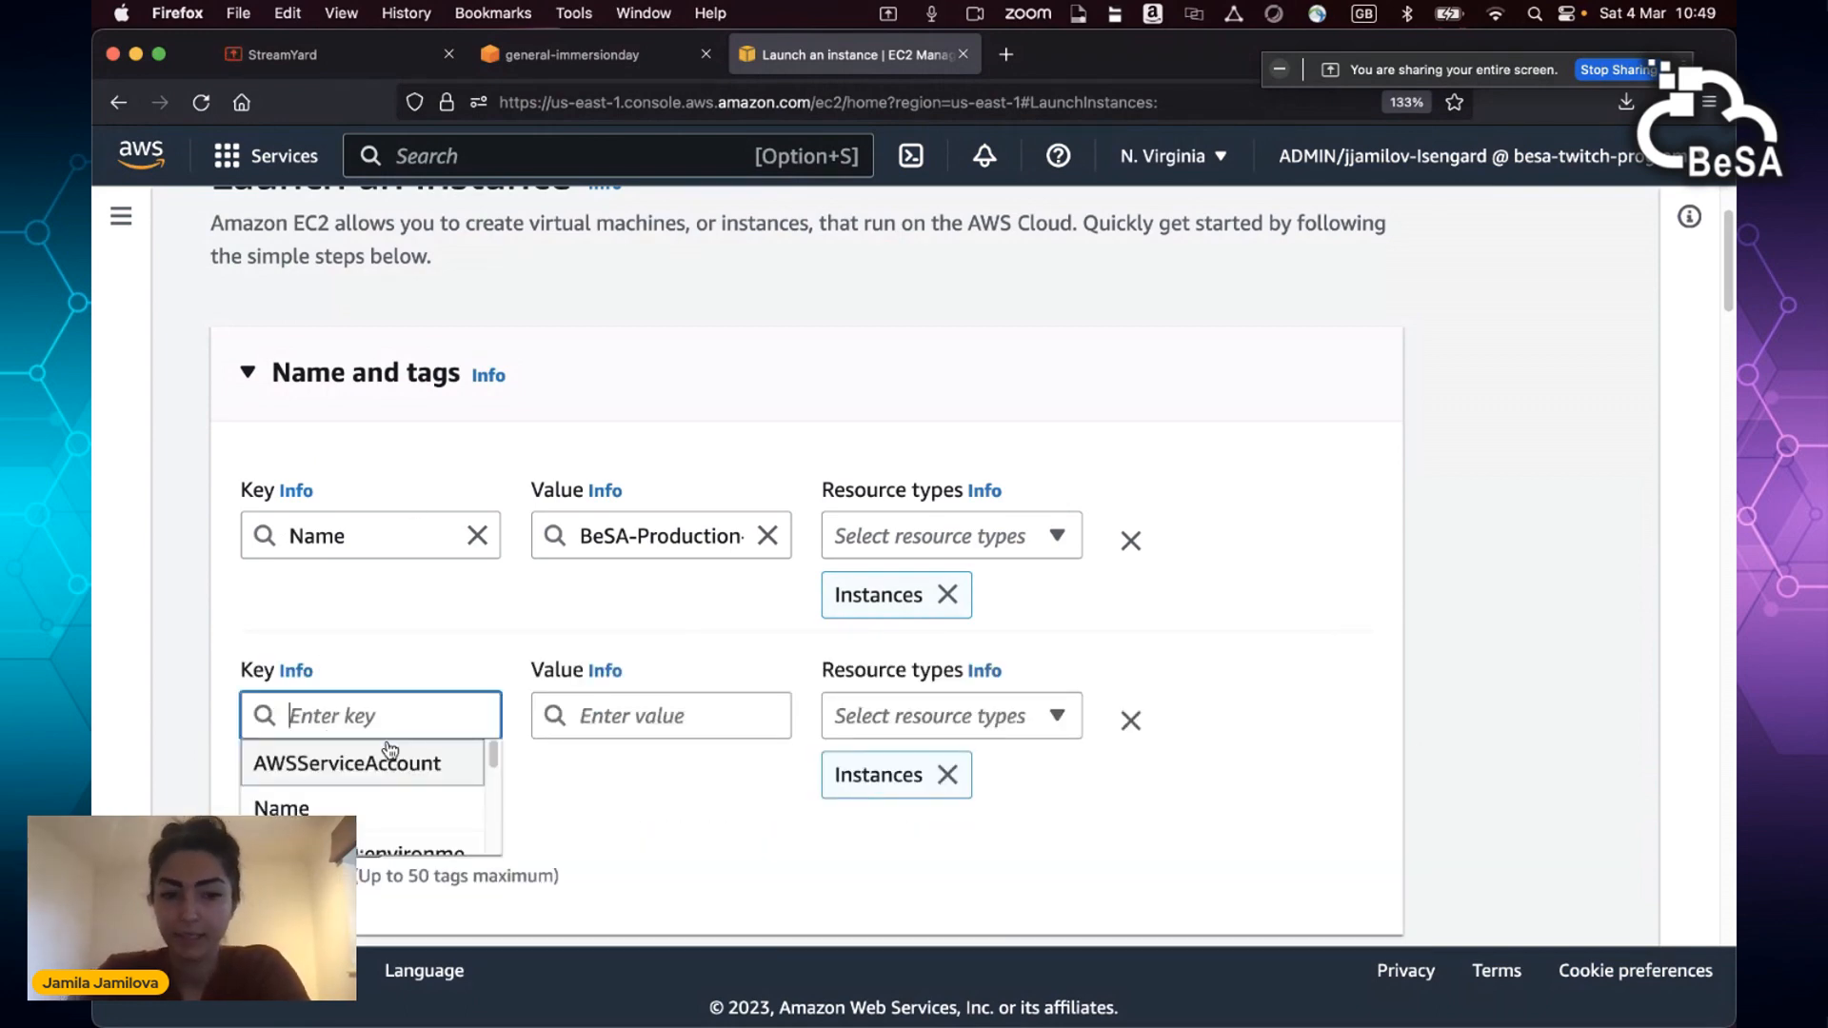
pyautogui.write('En')
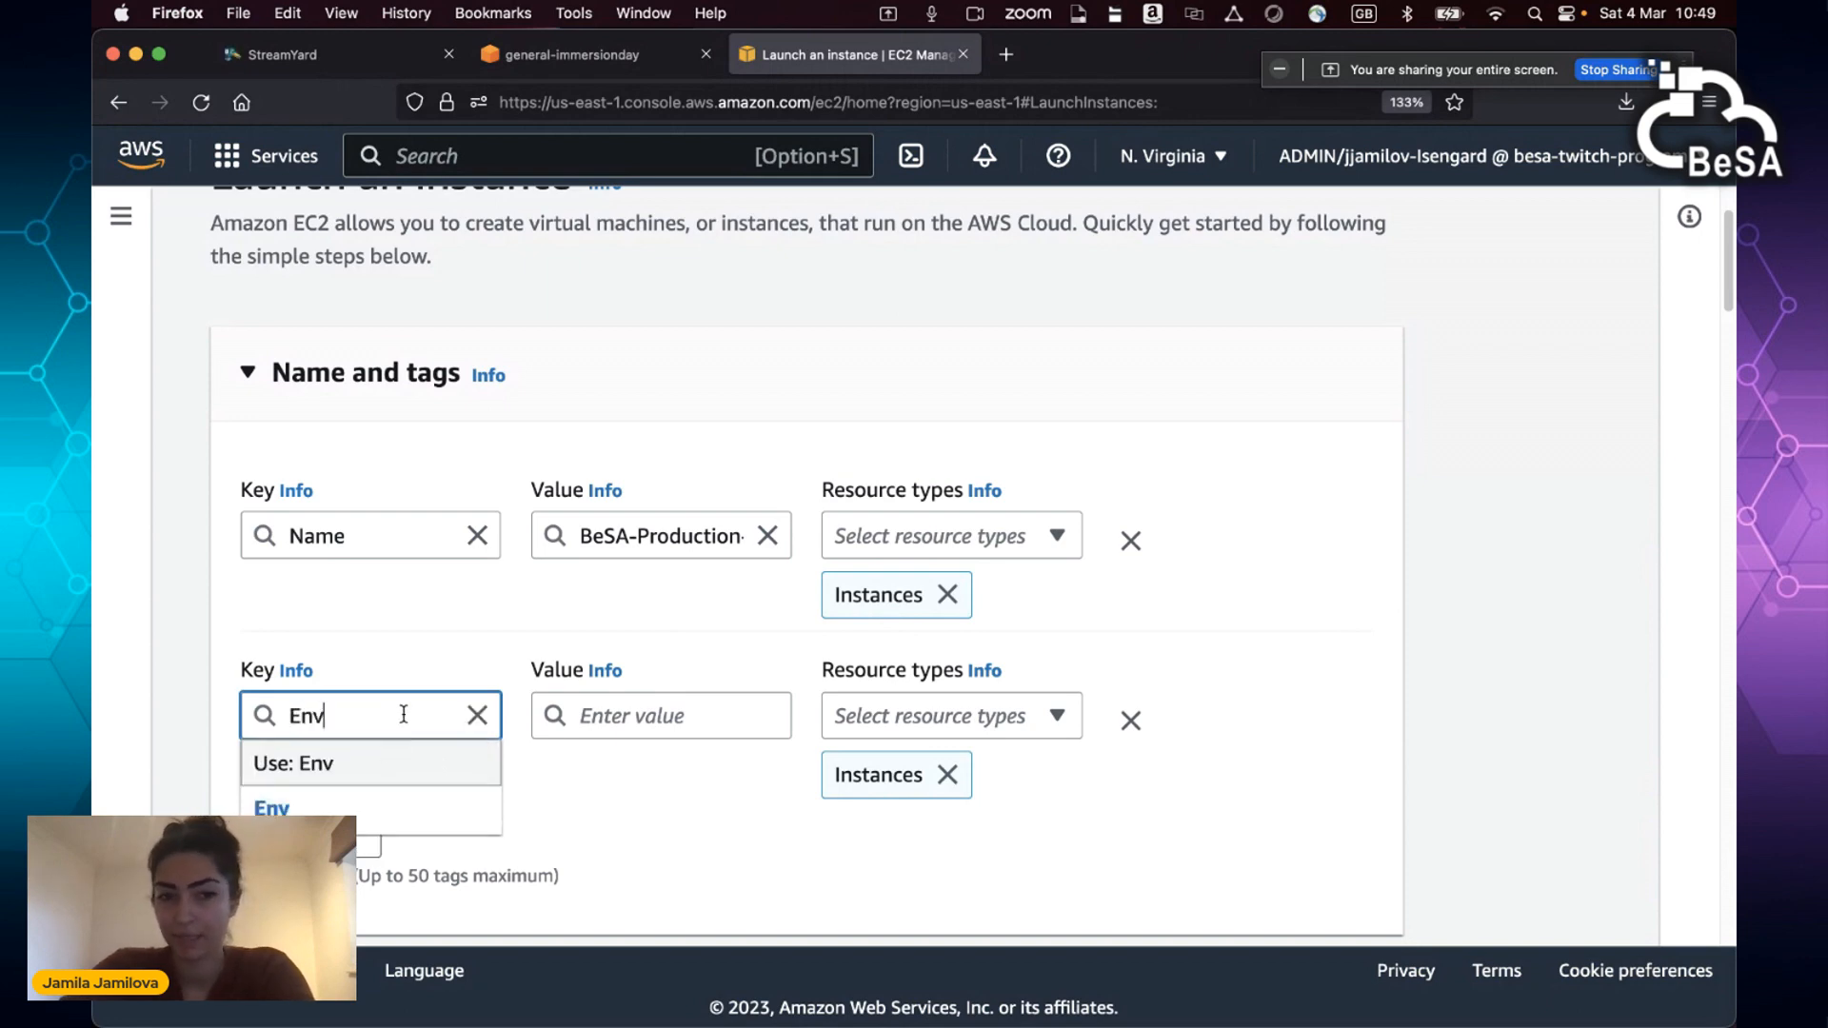
pyautogui.write('v')
# Step: Set the Env tag's value to Prod for the new instance
pyautogui.click(614, 720)
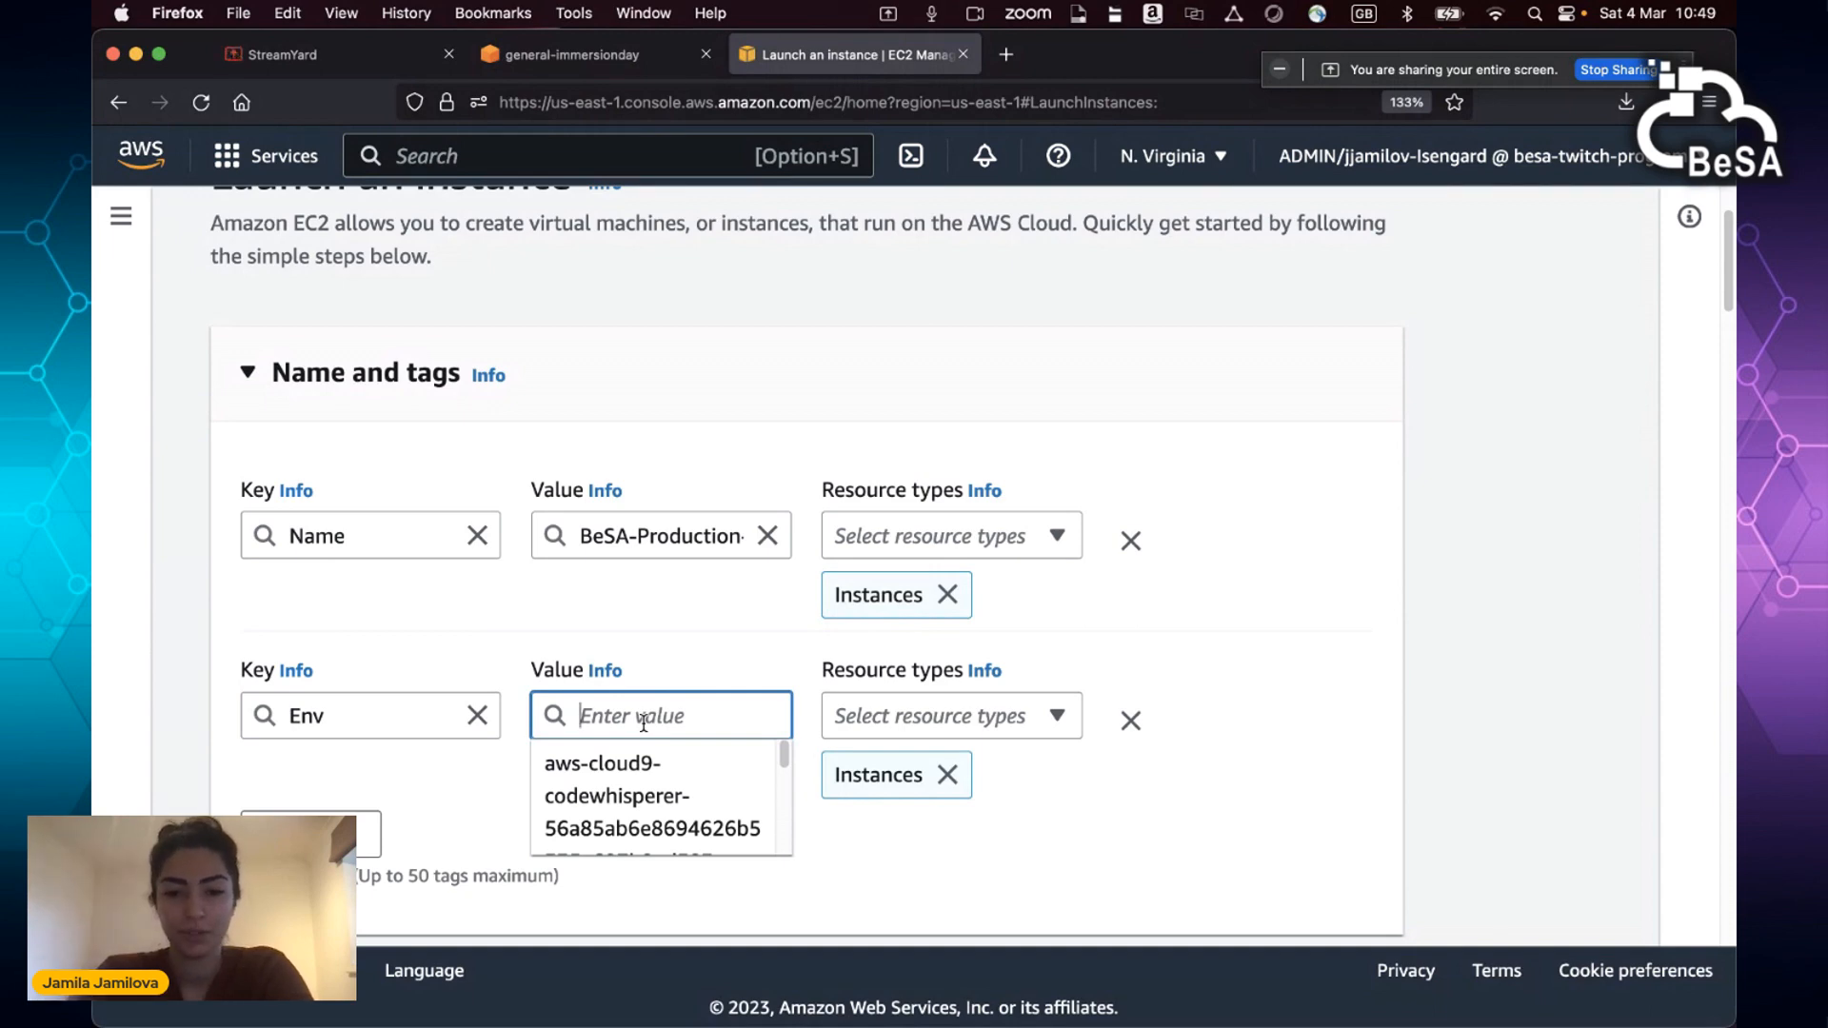
pyautogui.write('Pro')
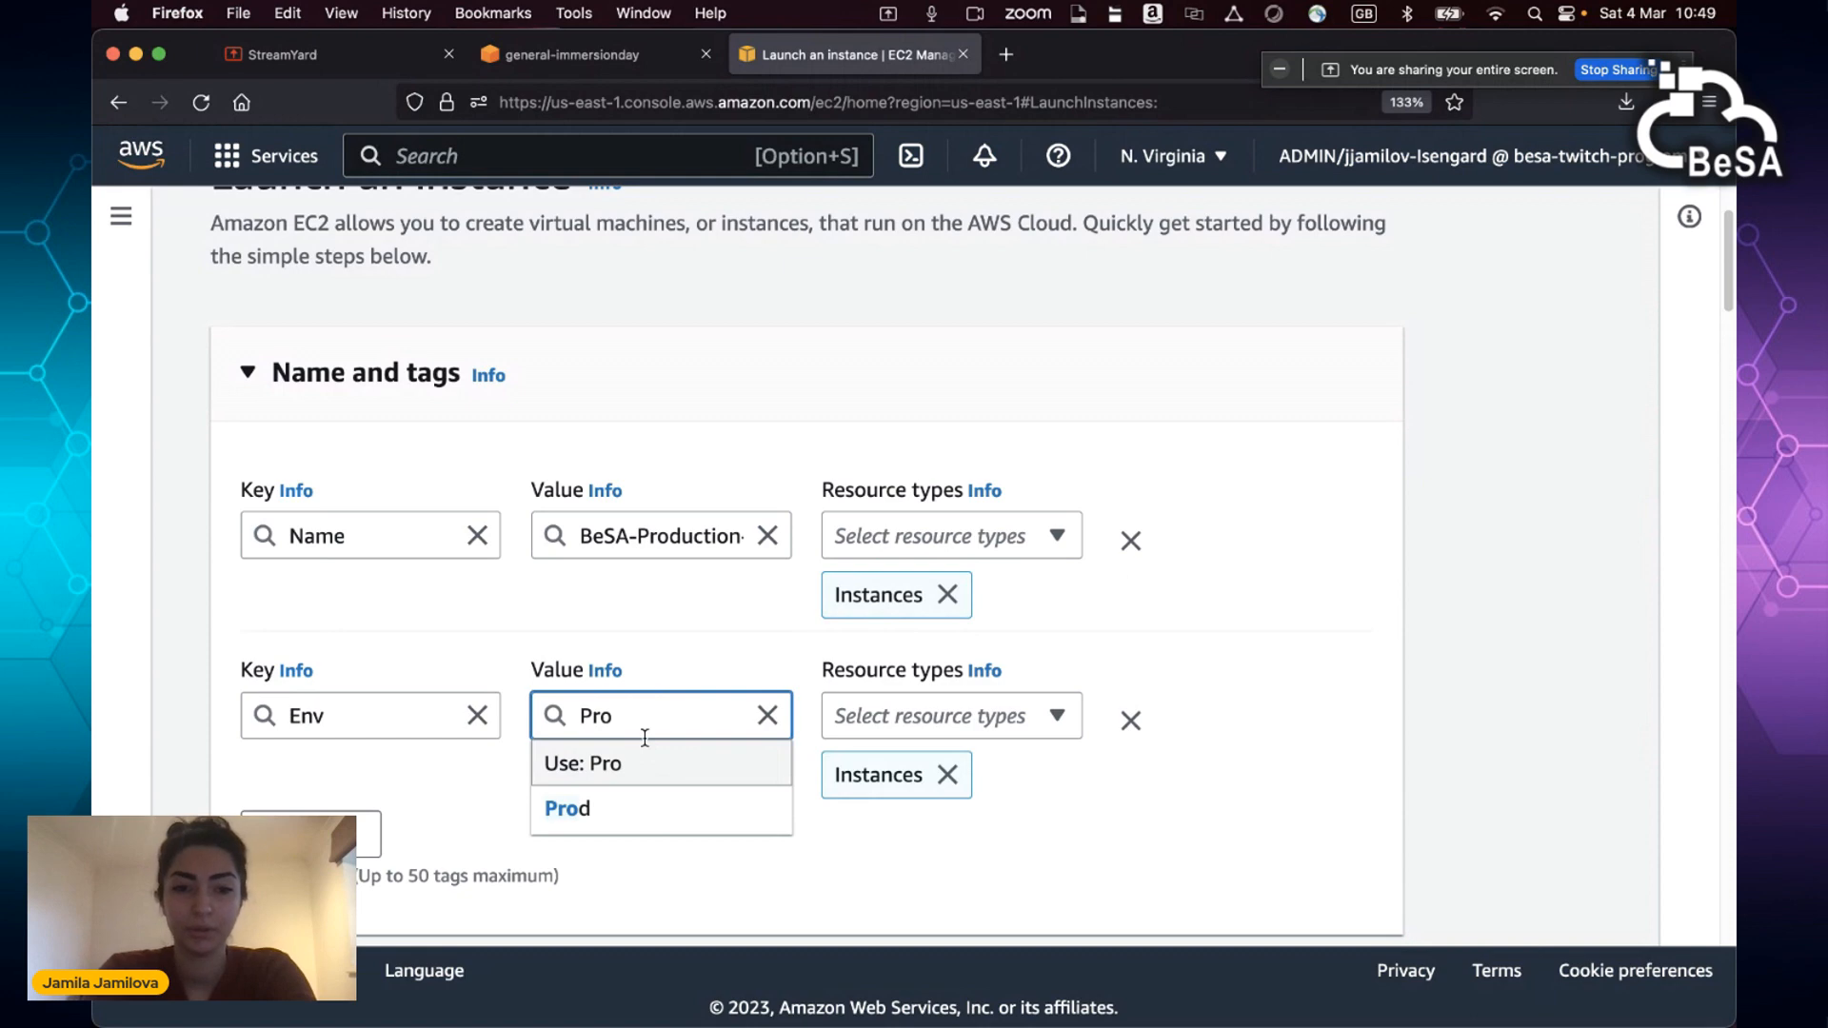
pyautogui.write('duction')
pyautogui.press('BackSpace')
pyautogui.press('BackSpace')
pyautogui.press('BackSpace')
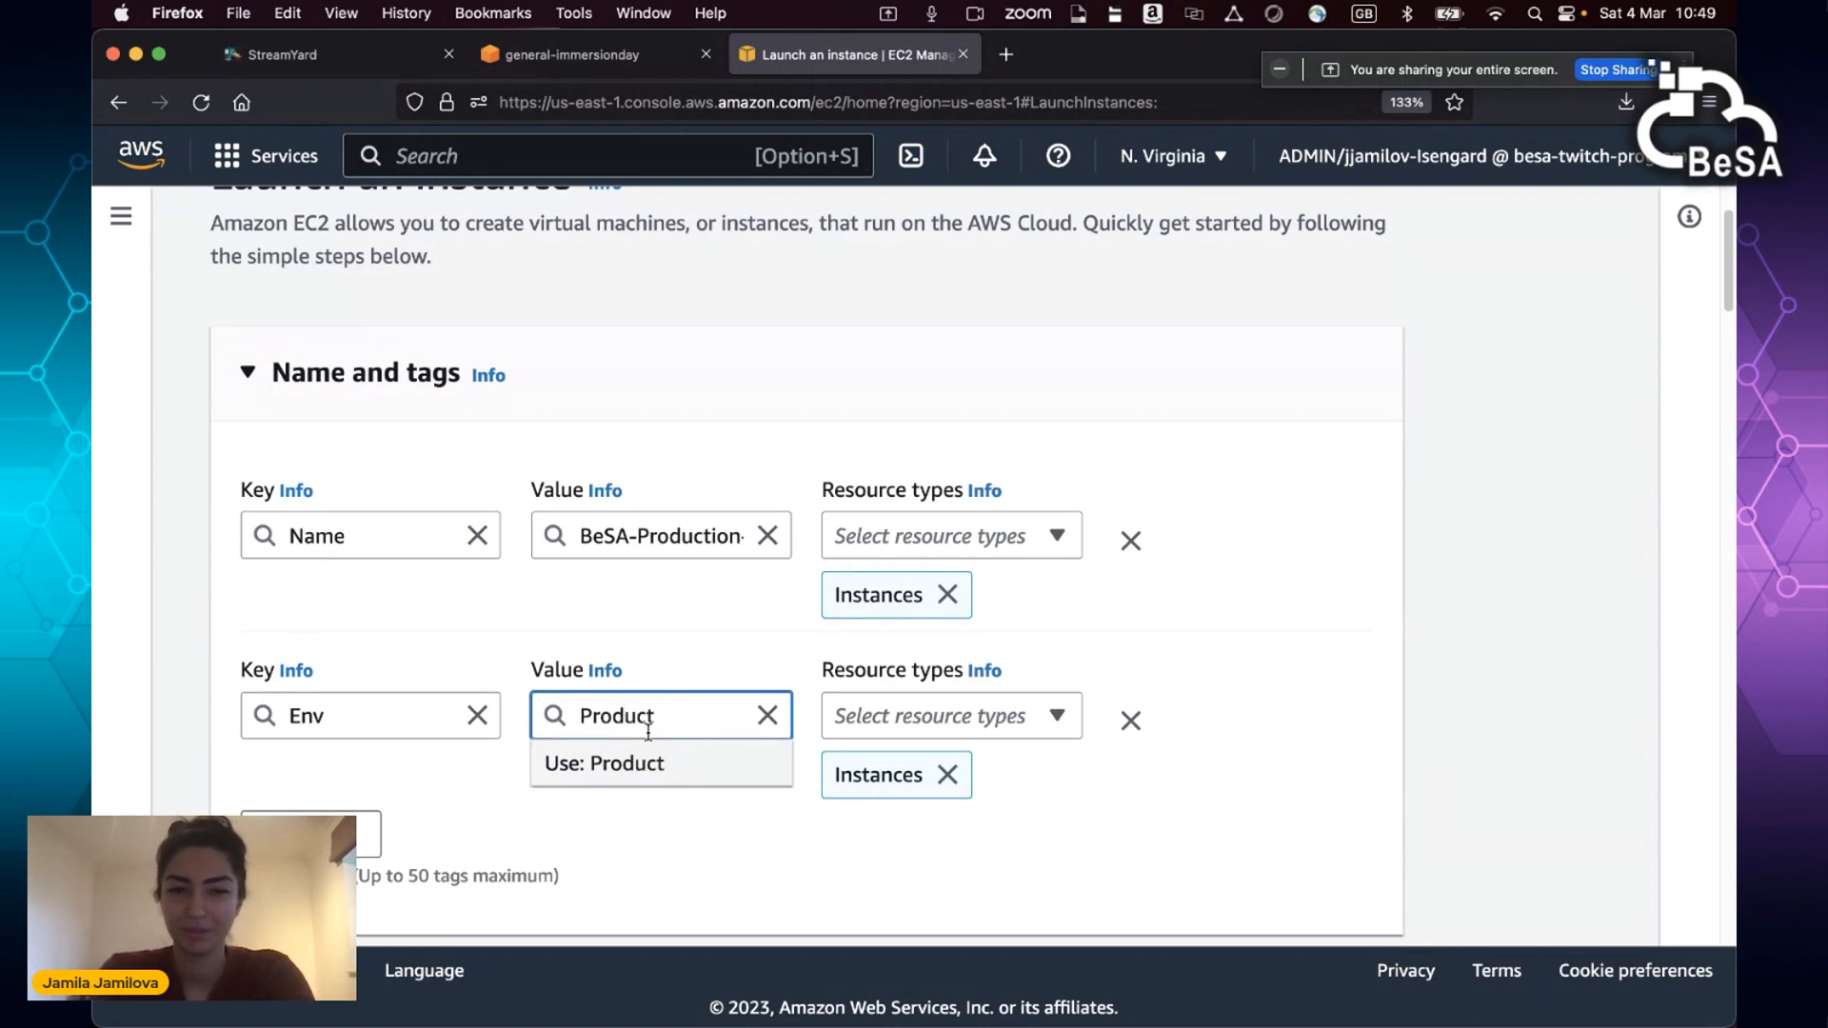
pyautogui.press('BackSpace')
pyautogui.press('BackSpace')
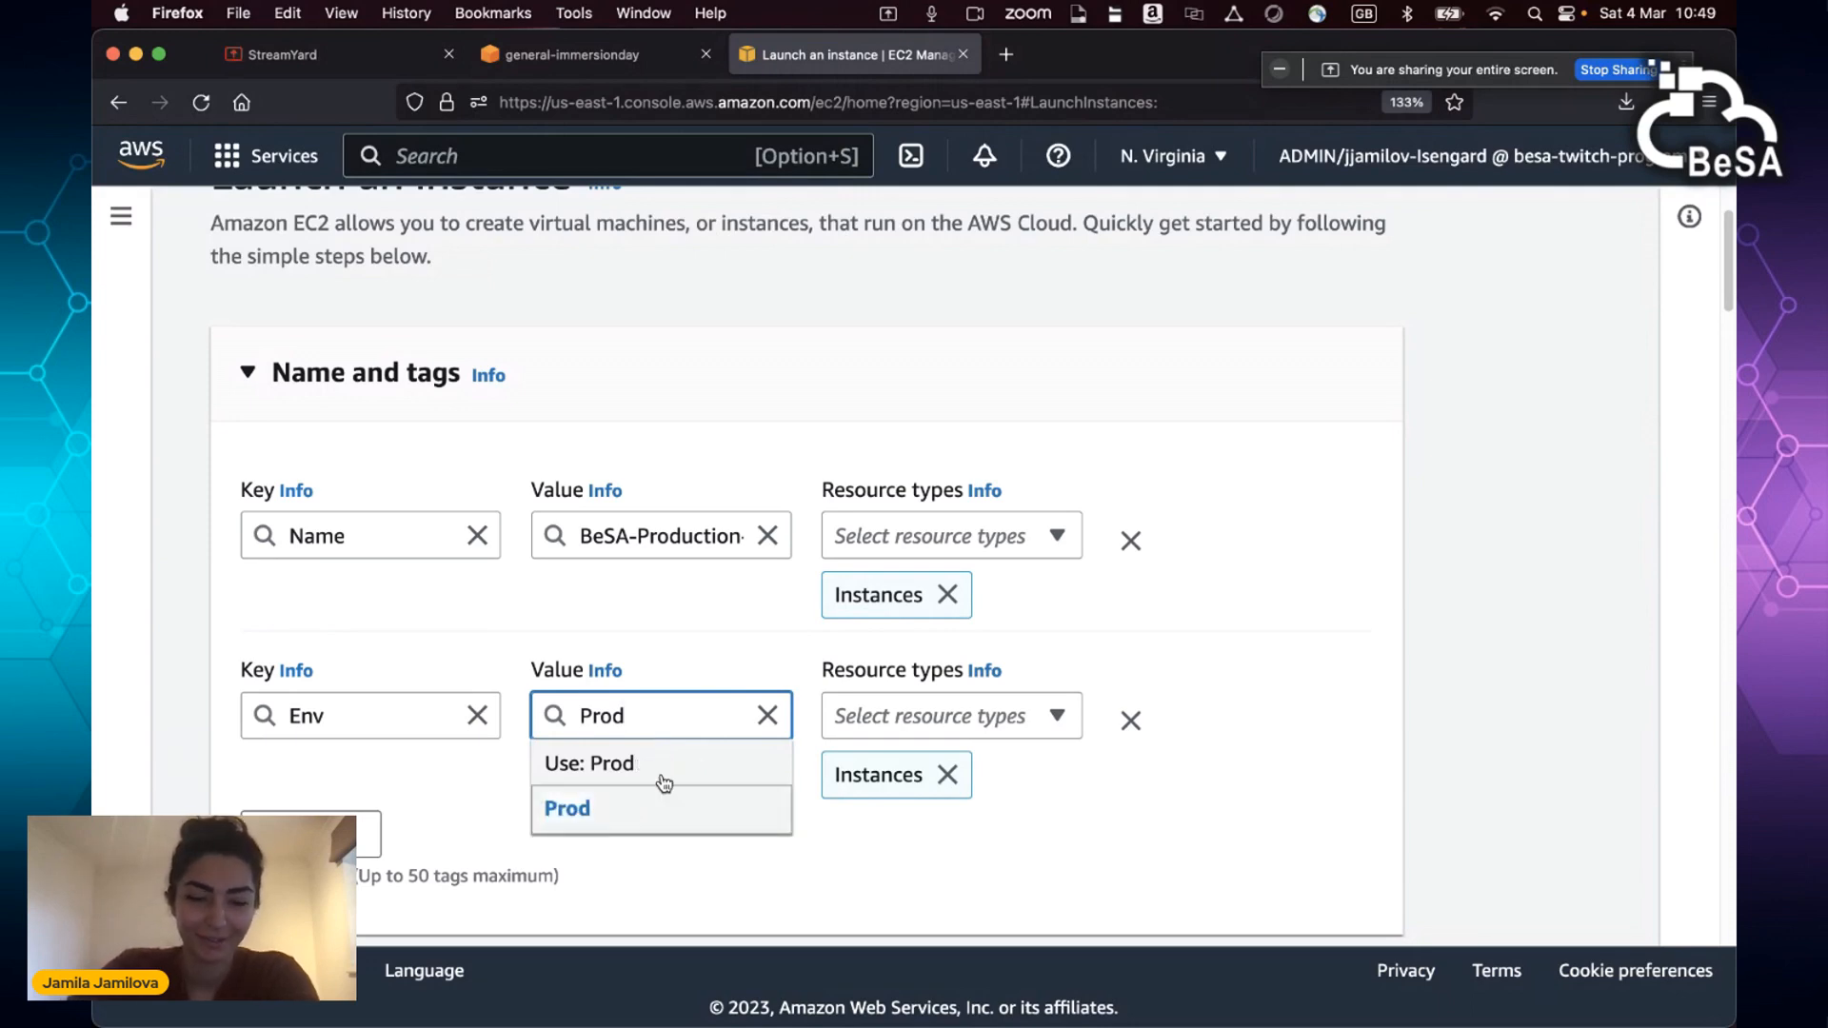
pyautogui.click(665, 791)
# Step: Leave the Amazon Linux 2 image and t2.micro type as they are, and choose an existing RSA key pair for the instance
pyautogui.scroll(-1, 663, 791)
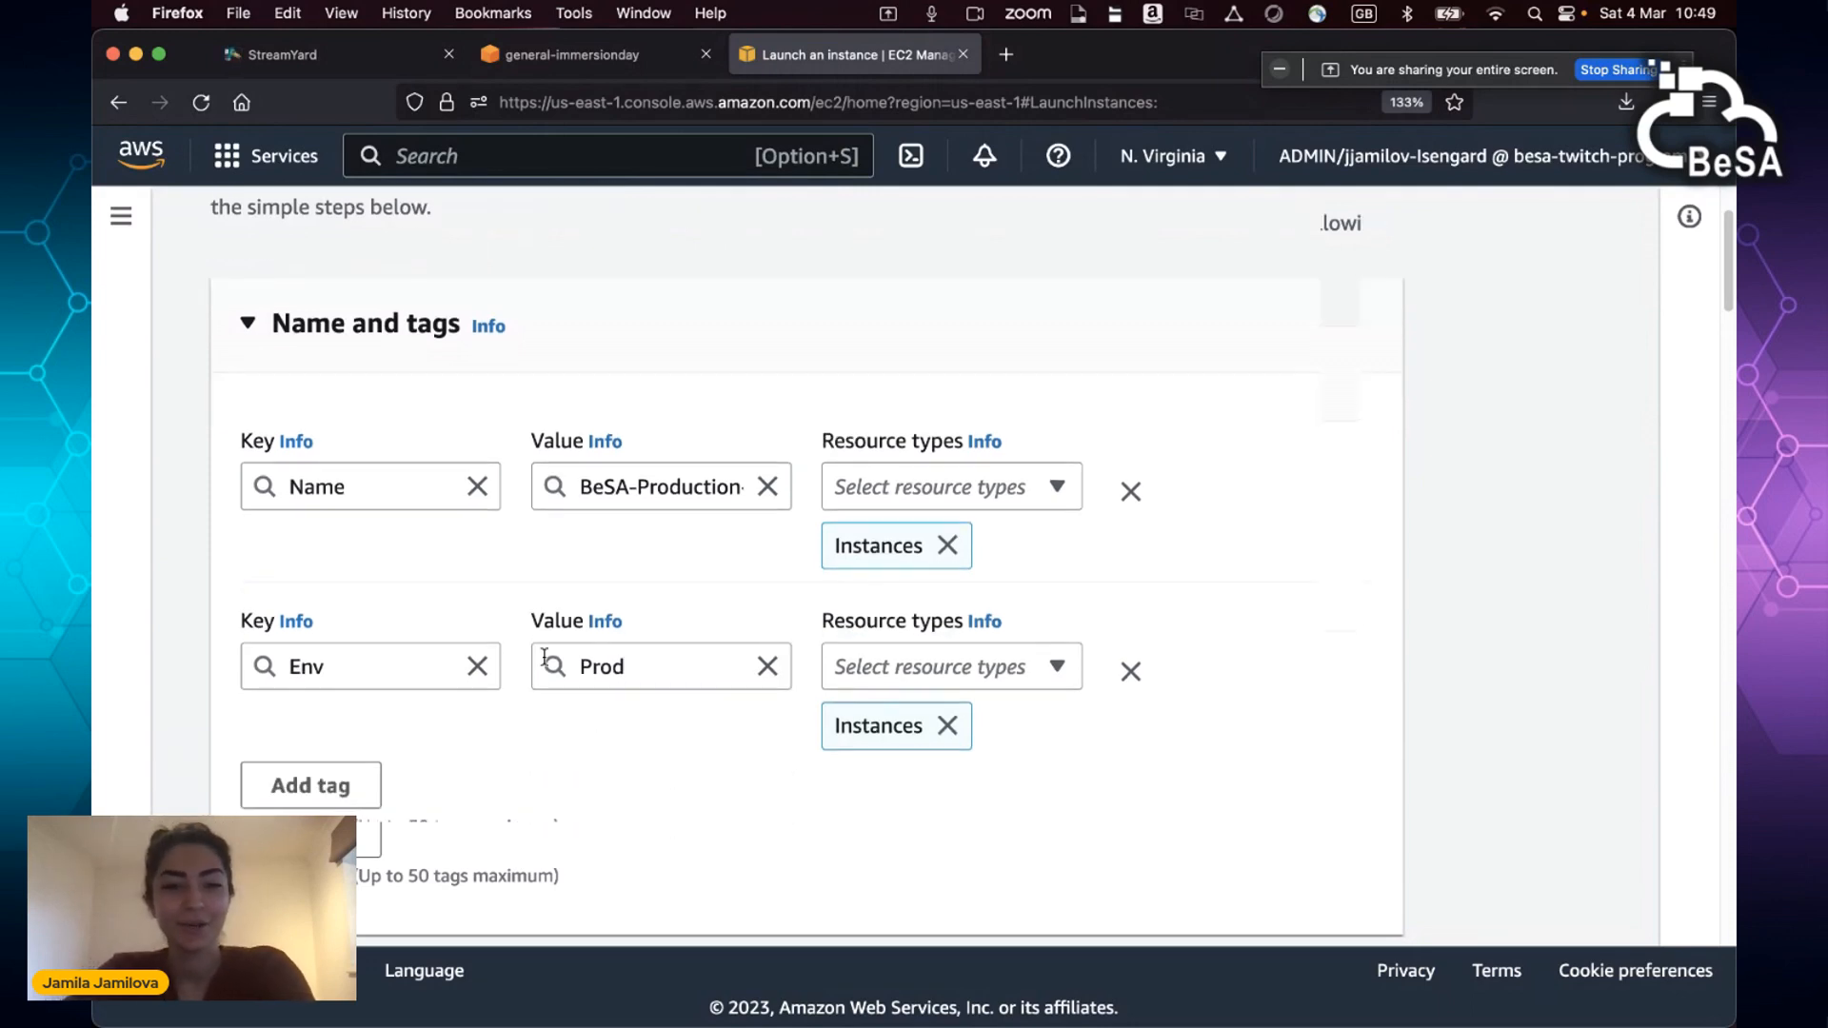
pyautogui.scroll(-4, 620, 739)
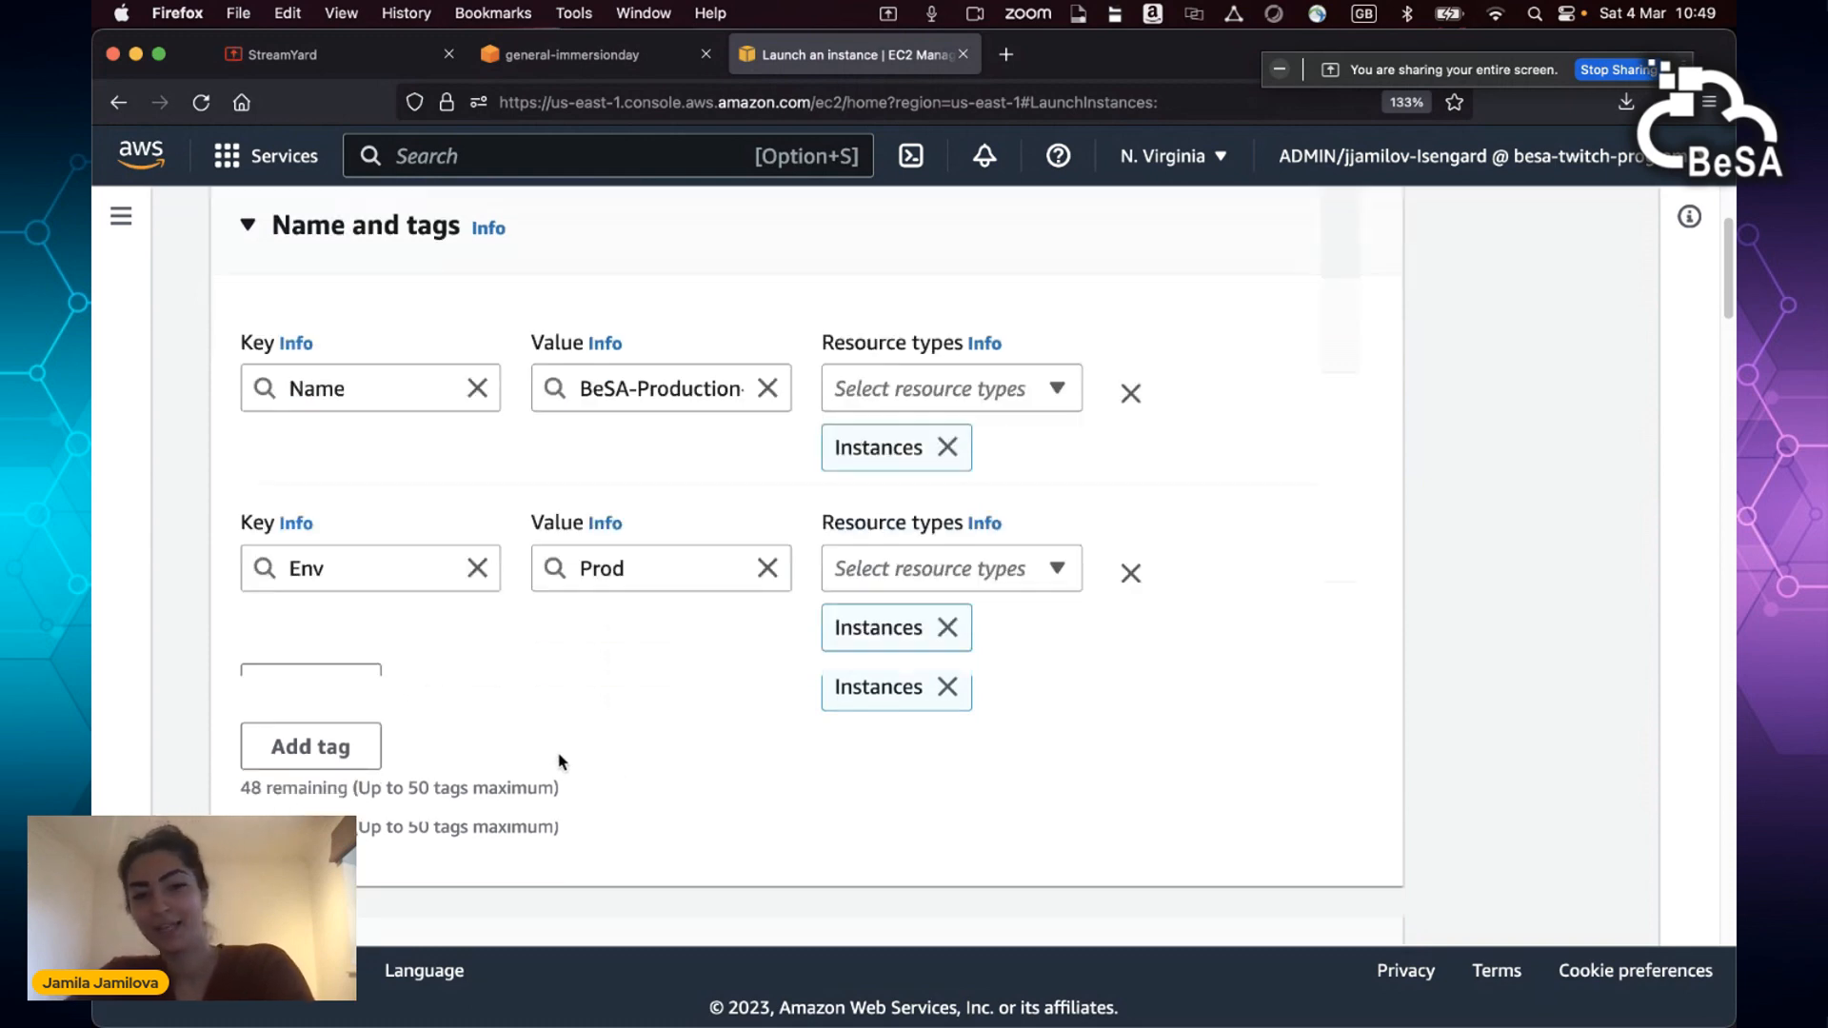
pyautogui.scroll(-5, 385, 759)
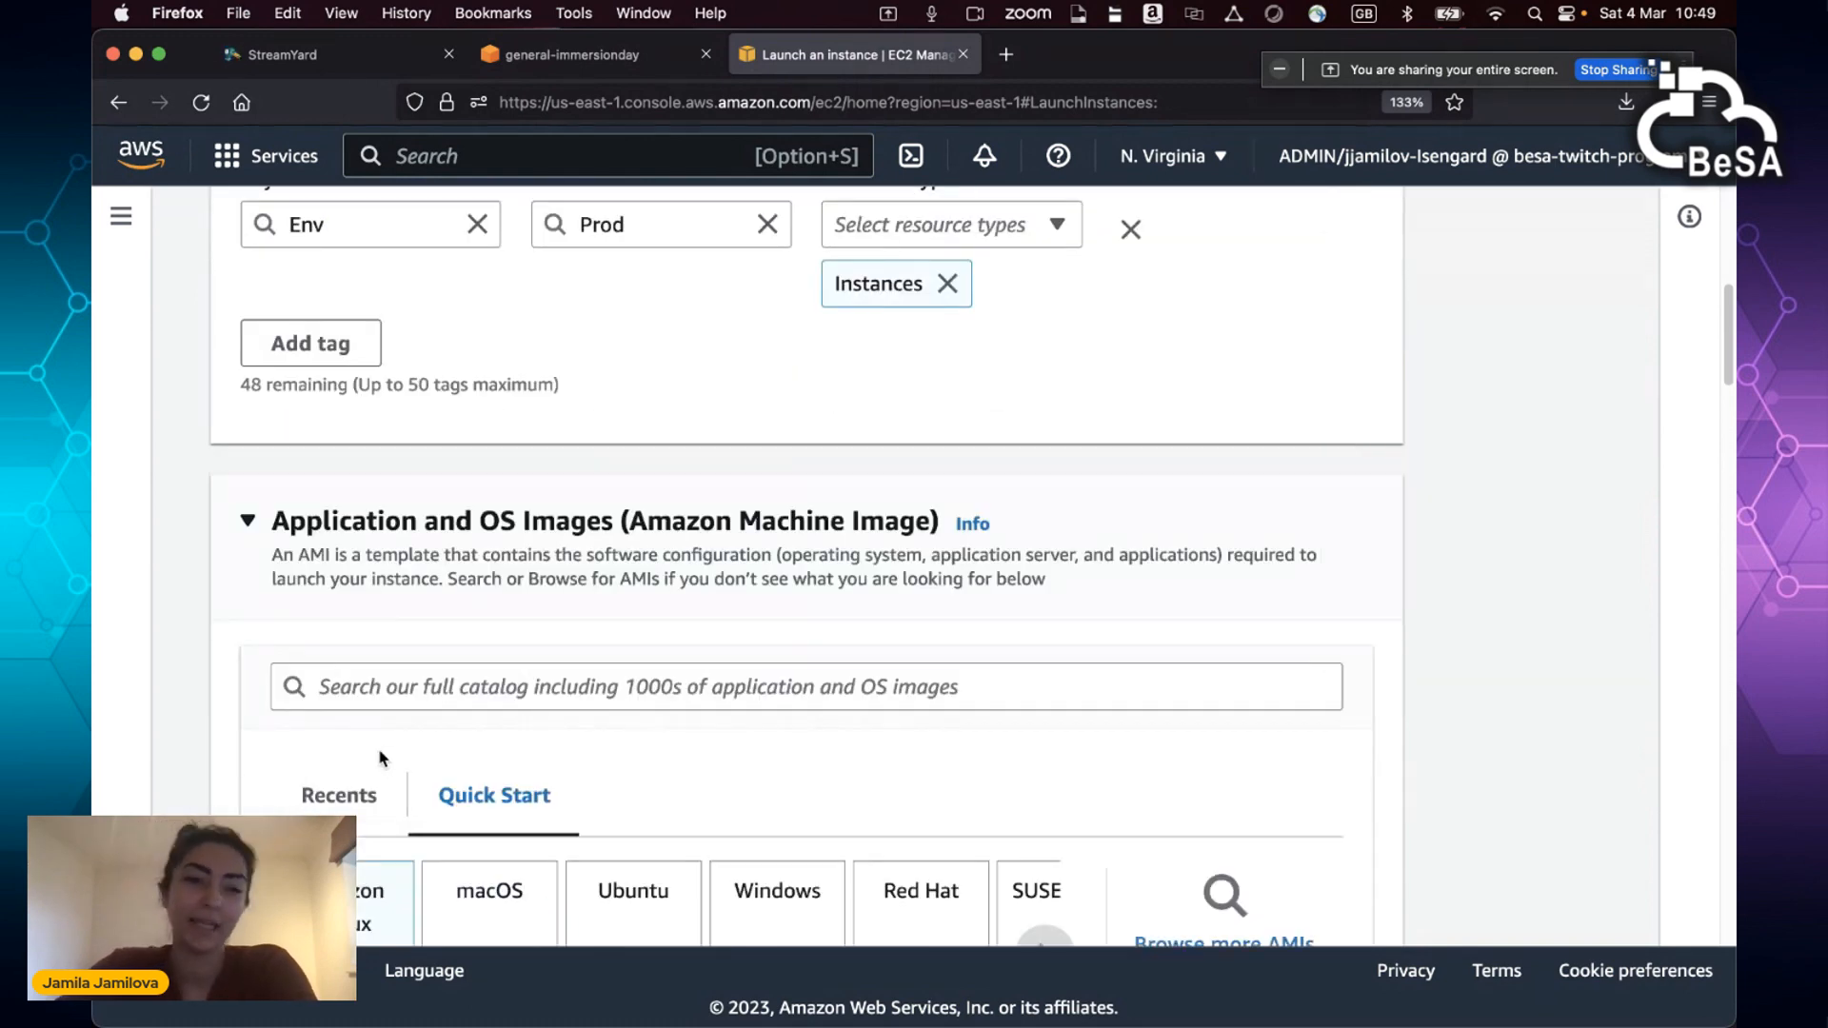
pyautogui.scroll(-5, 379, 758)
pyautogui.scroll(-6, 1012, 738)
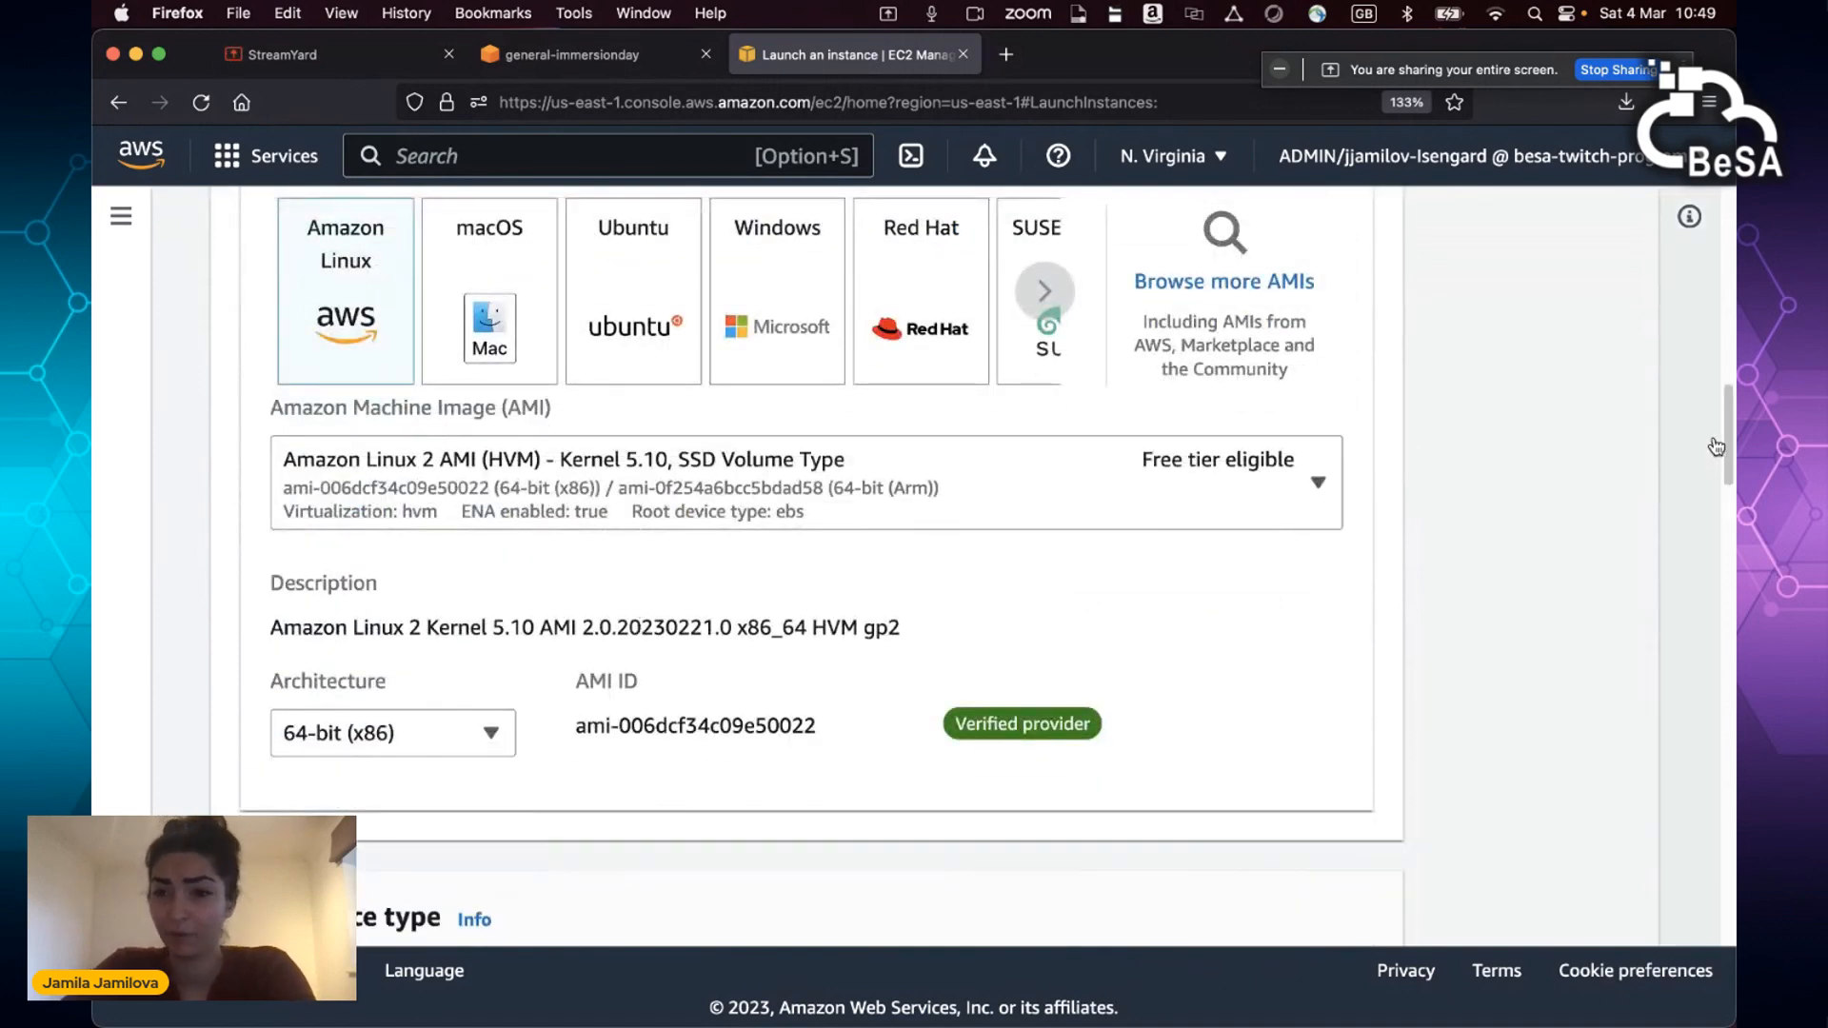
pyautogui.scroll(-6, 1716, 512)
pyautogui.scroll(-4, 1715, 512)
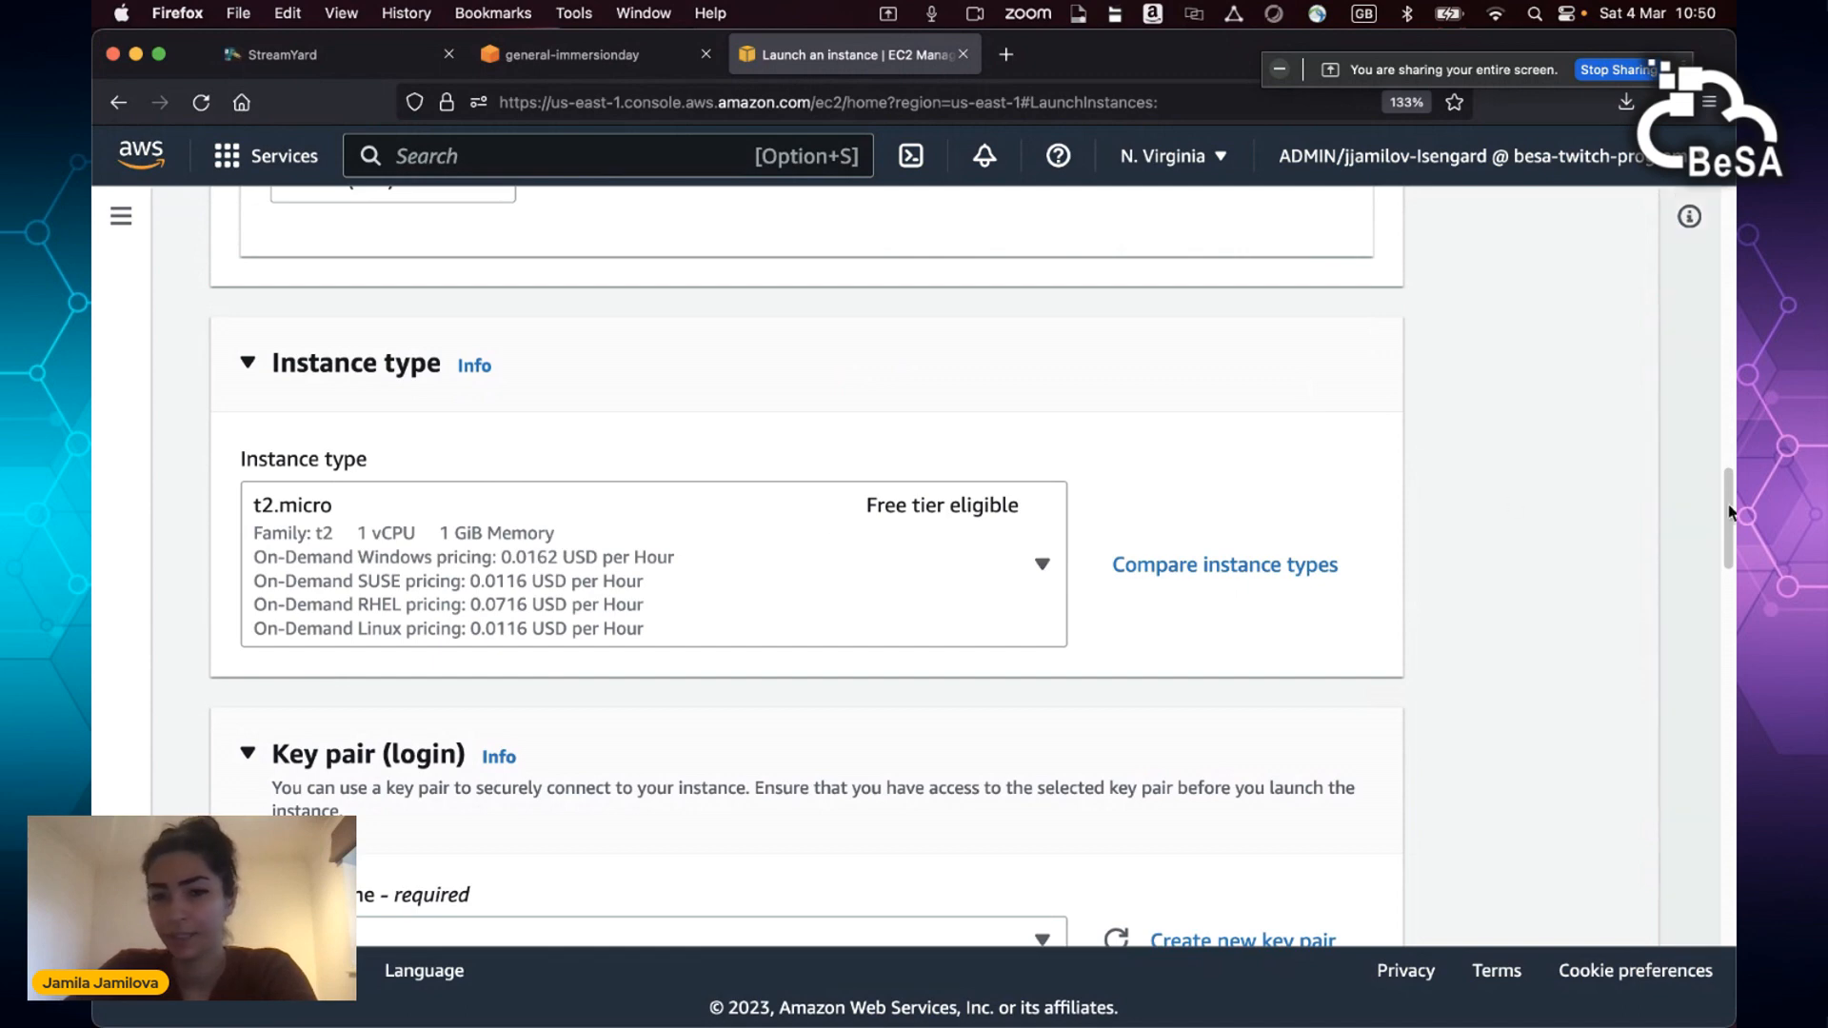
pyautogui.scroll(-9, 1725, 507)
pyautogui.click(972, 419)
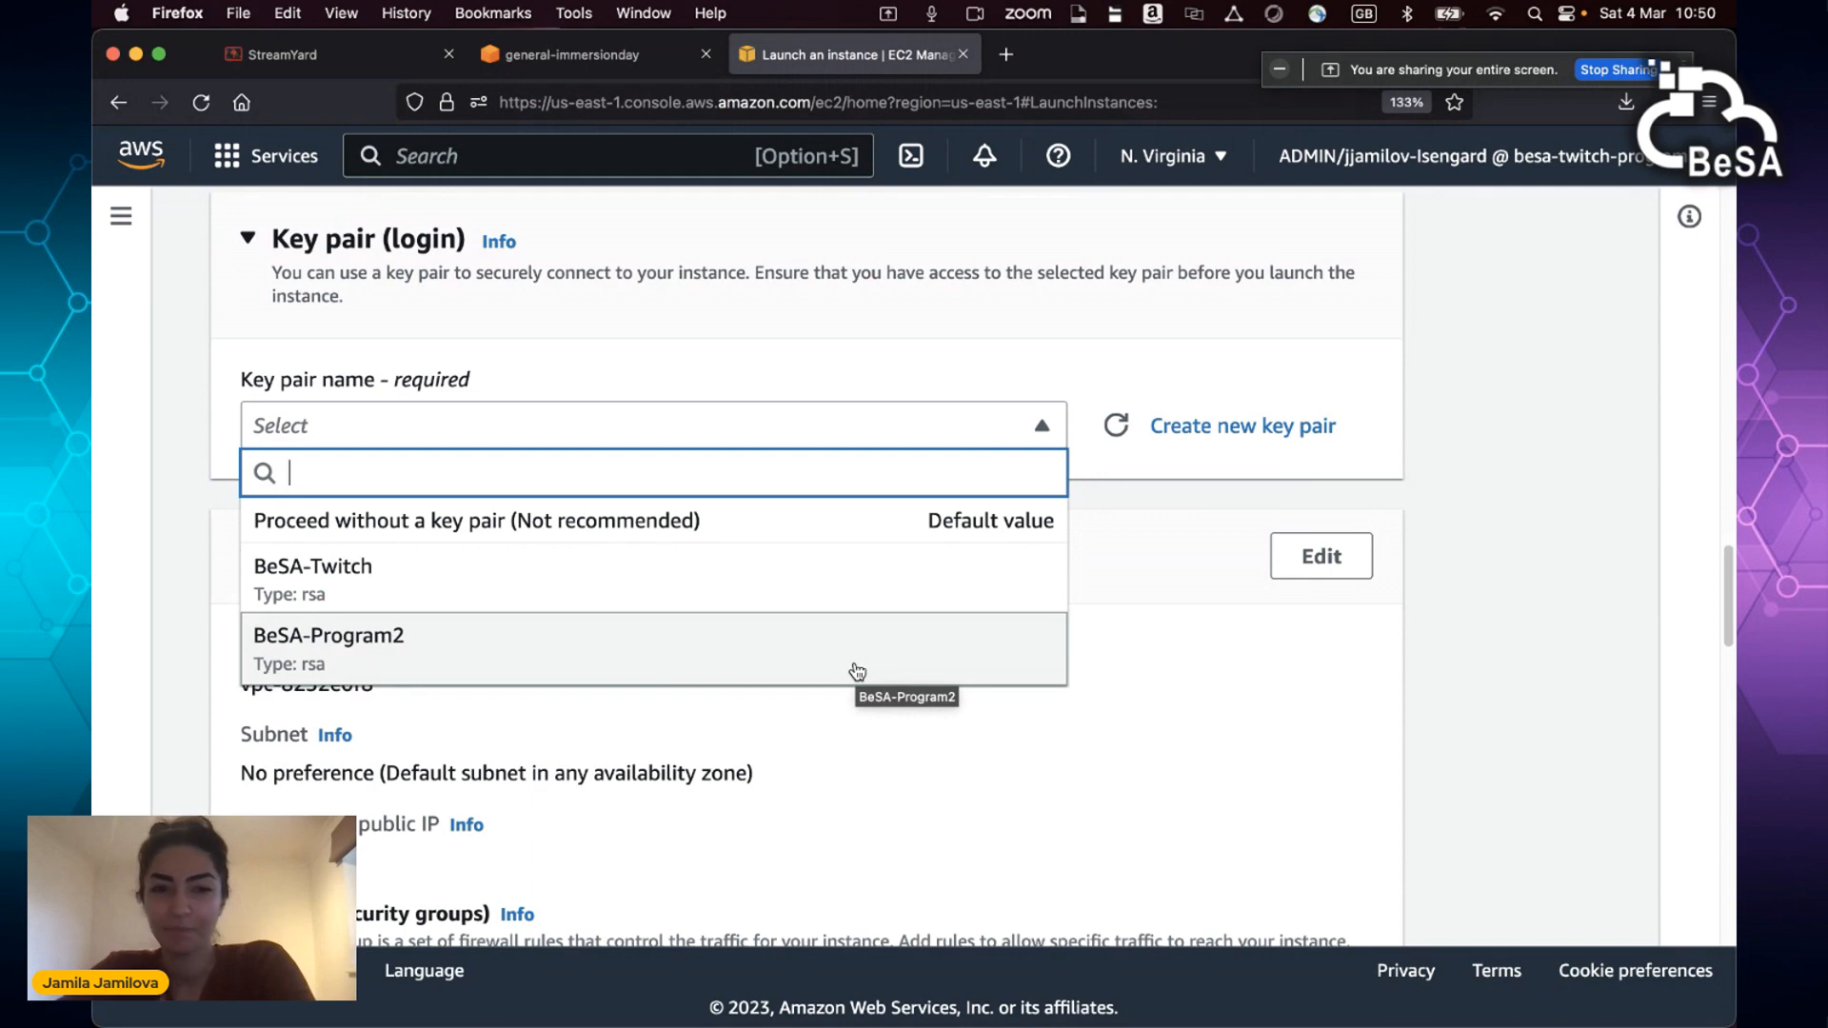
pyautogui.click(815, 605)
# Step: Review the launch form's network settings: VPC, subnet, security group traffic rules and the warning about open source addresses
pyautogui.moveTo(1726, 575); pyautogui.dragTo(1727, 650)
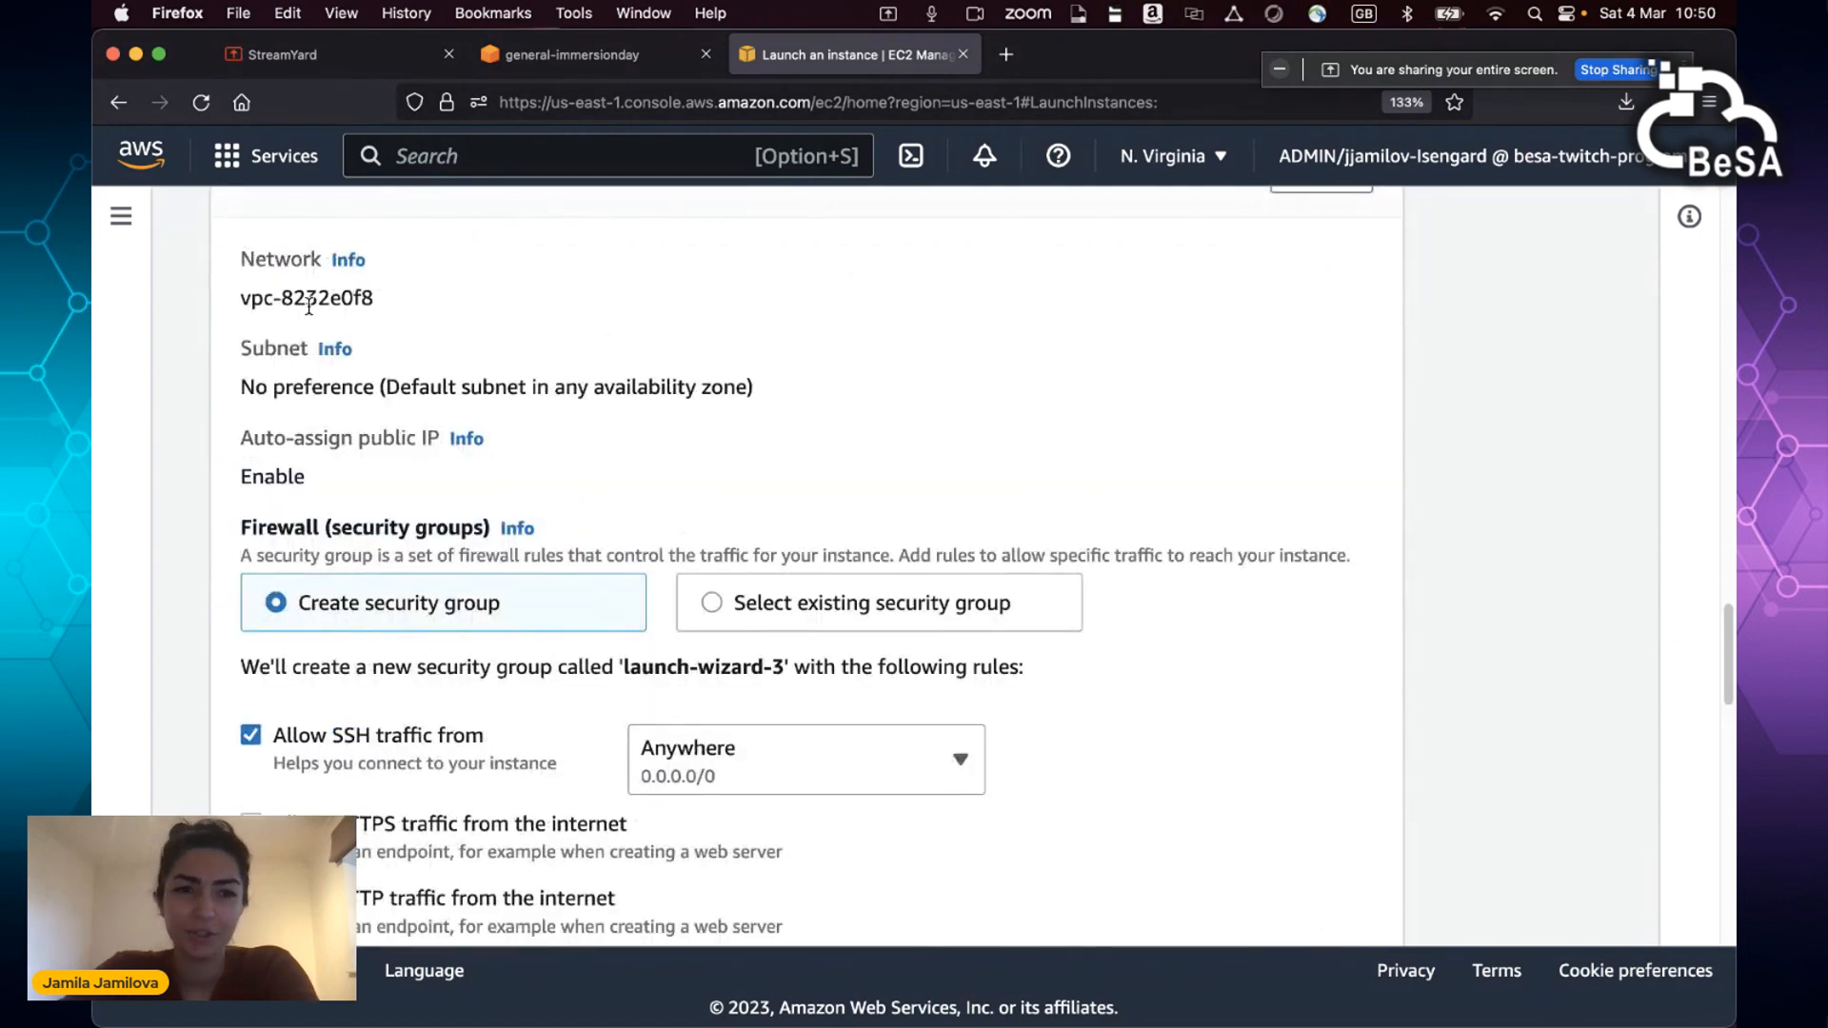
pyautogui.moveTo(387, 303); pyautogui.dragTo(225, 304)
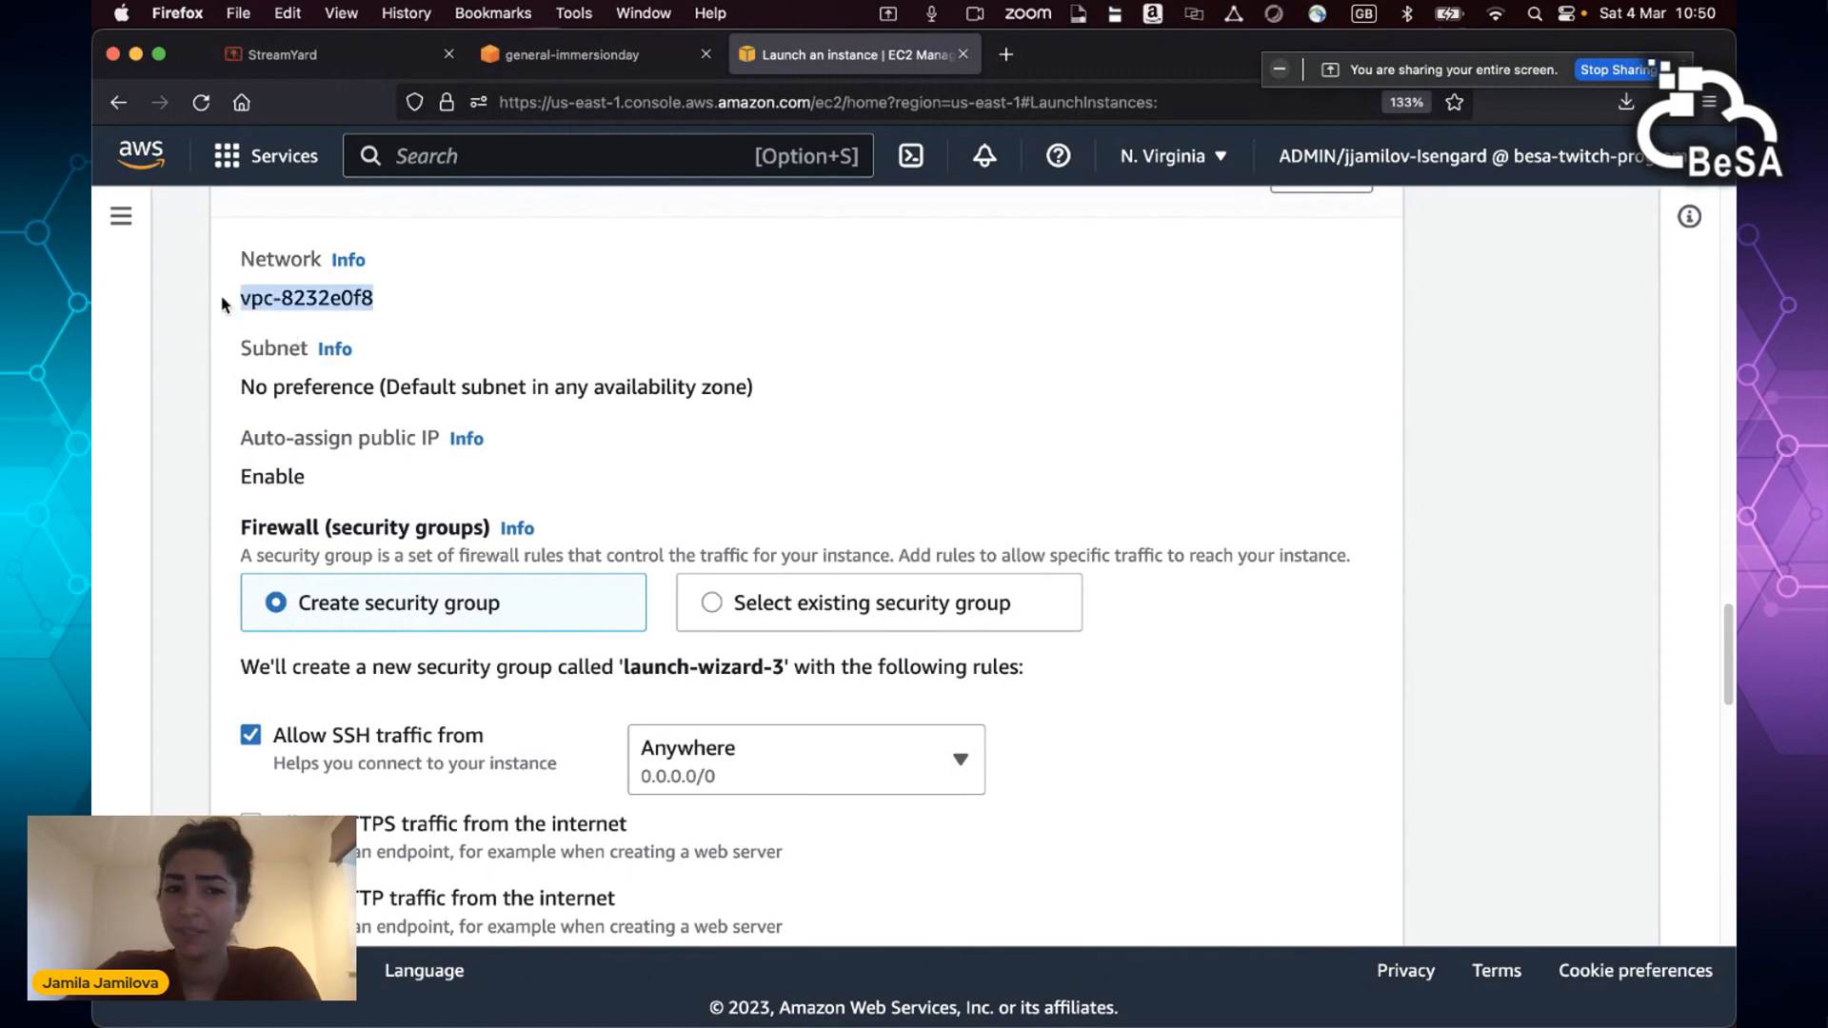
pyautogui.moveTo(295, 377); pyautogui.dragTo(865, 410)
pyautogui.scroll(-2, 865, 460)
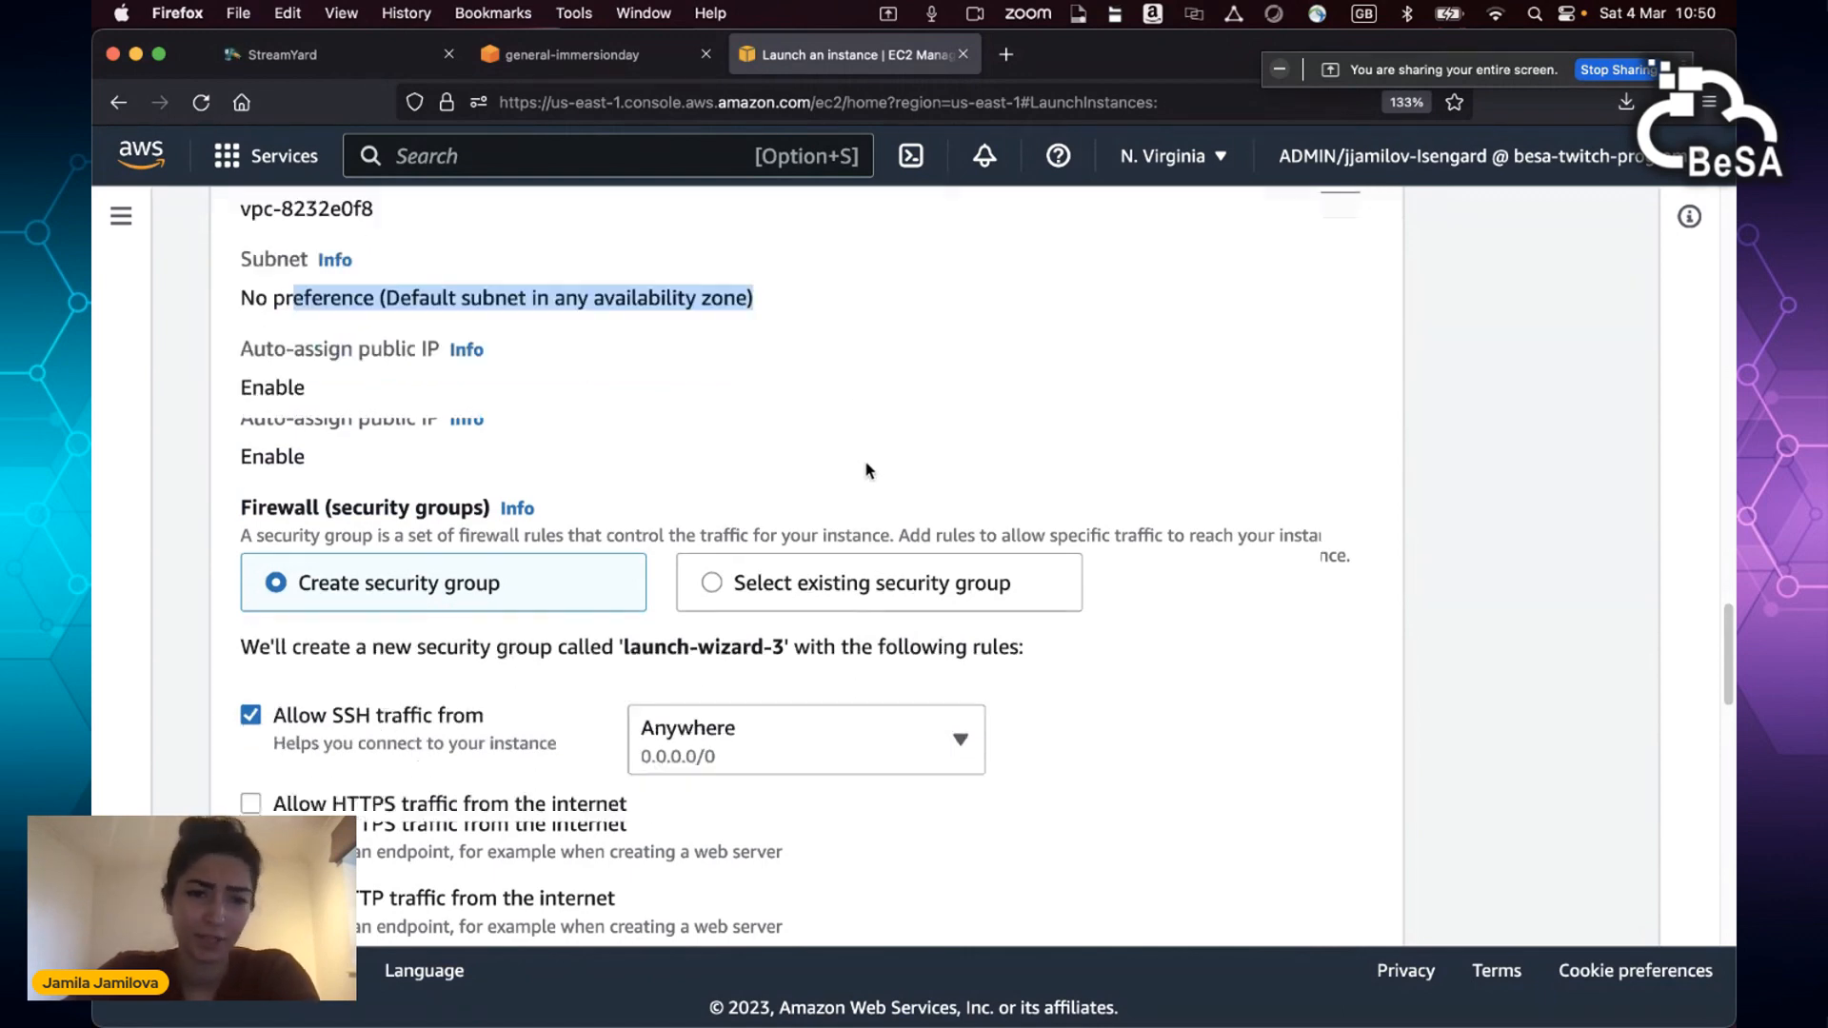
pyautogui.scroll(-2, 474, 572)
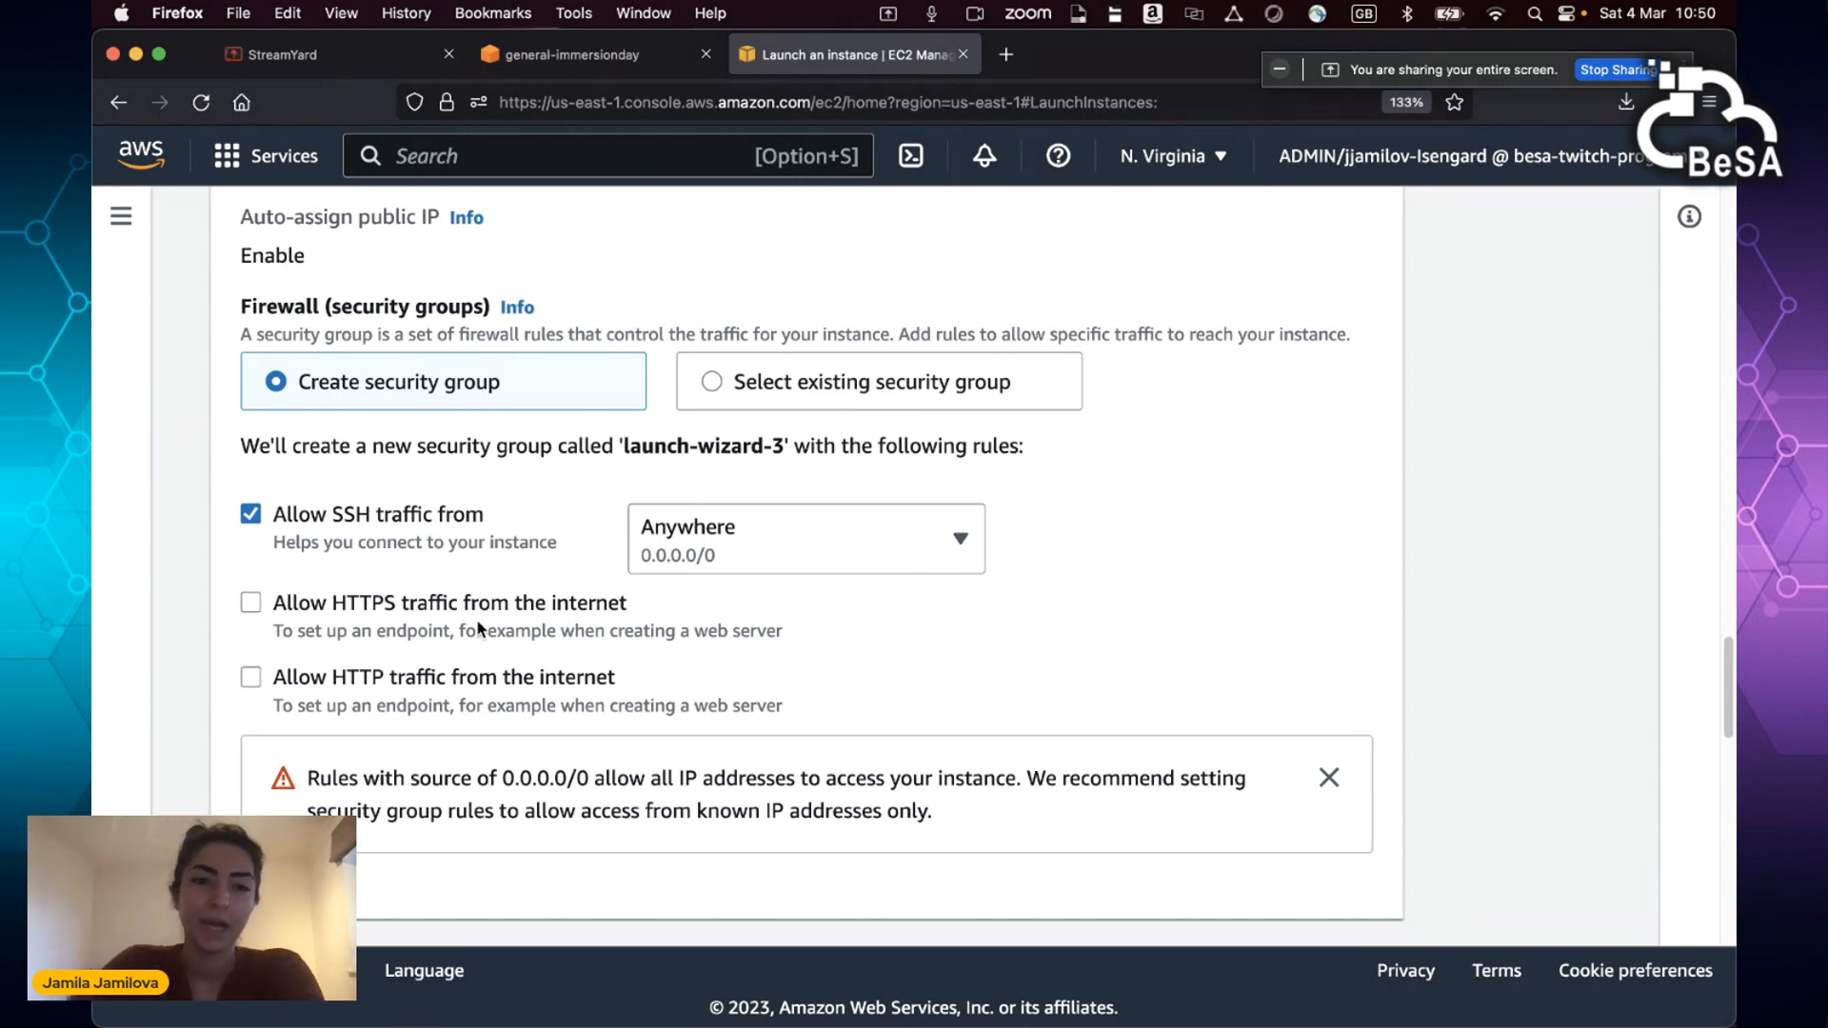
pyautogui.scroll(-3, 400, 628)
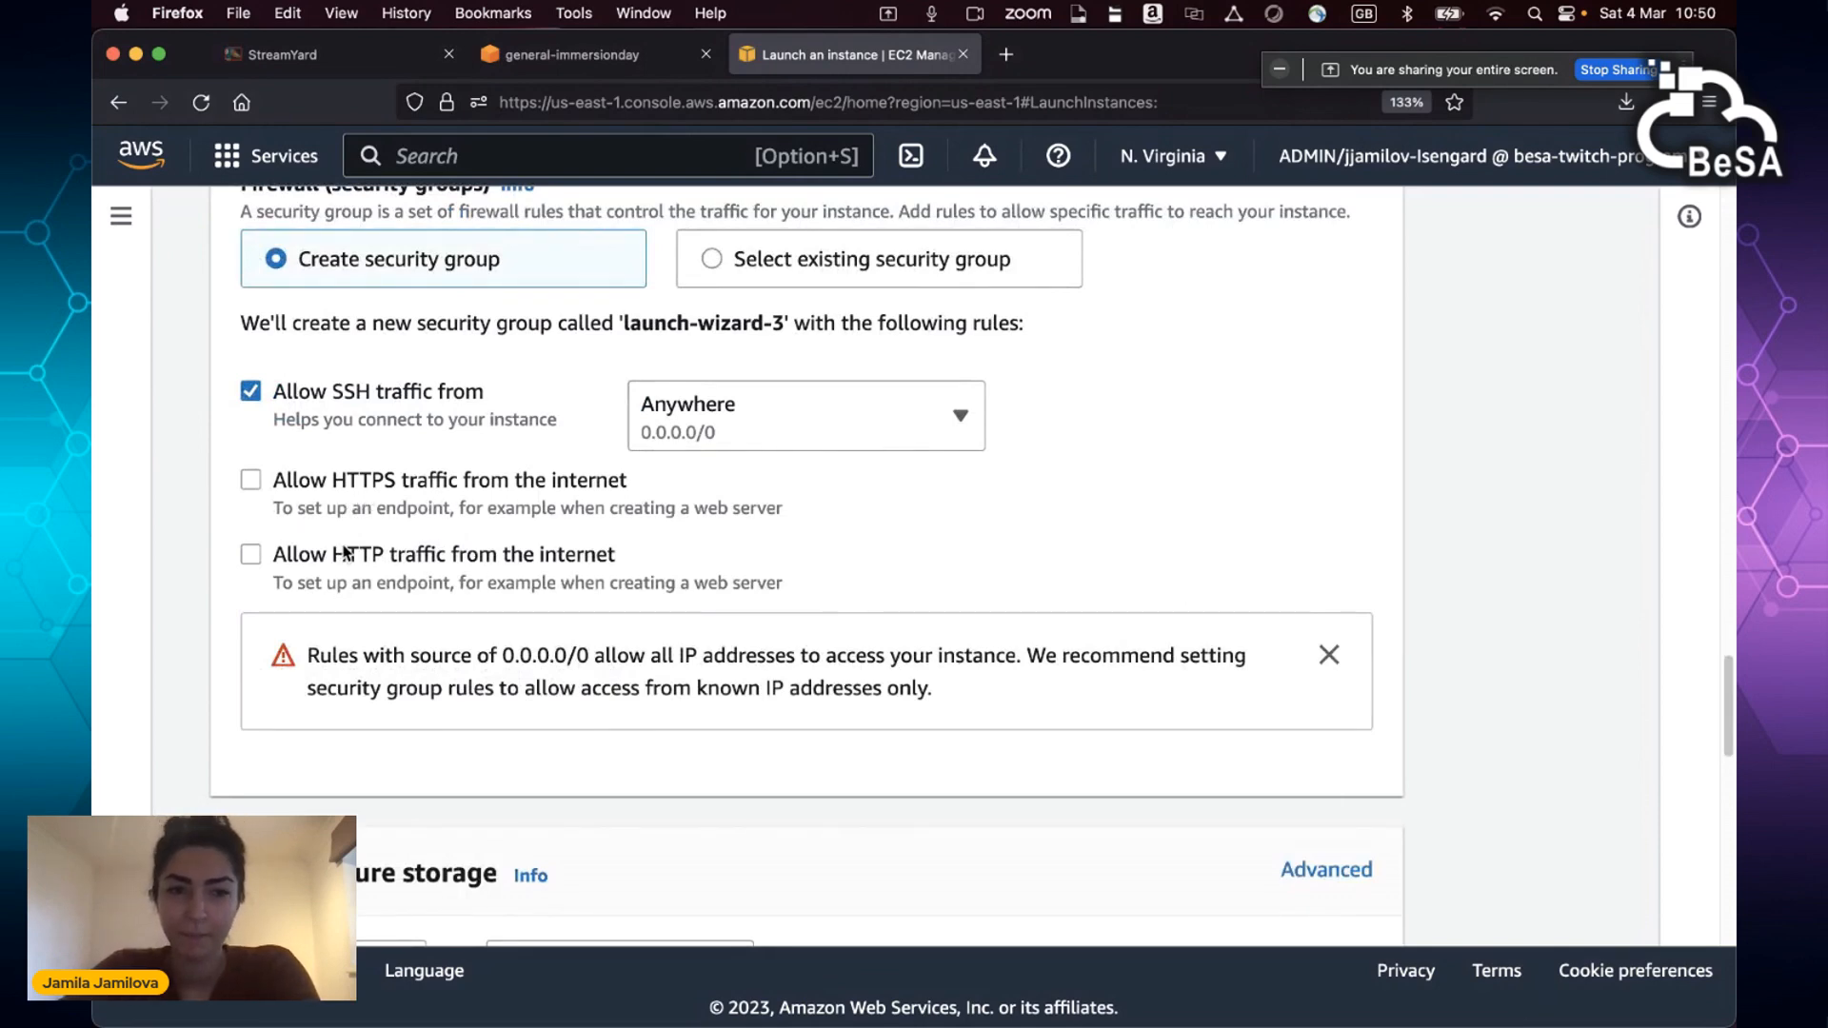
pyautogui.scroll(-2, 347, 552)
pyautogui.moveTo(309, 561); pyautogui.dragTo(934, 630)
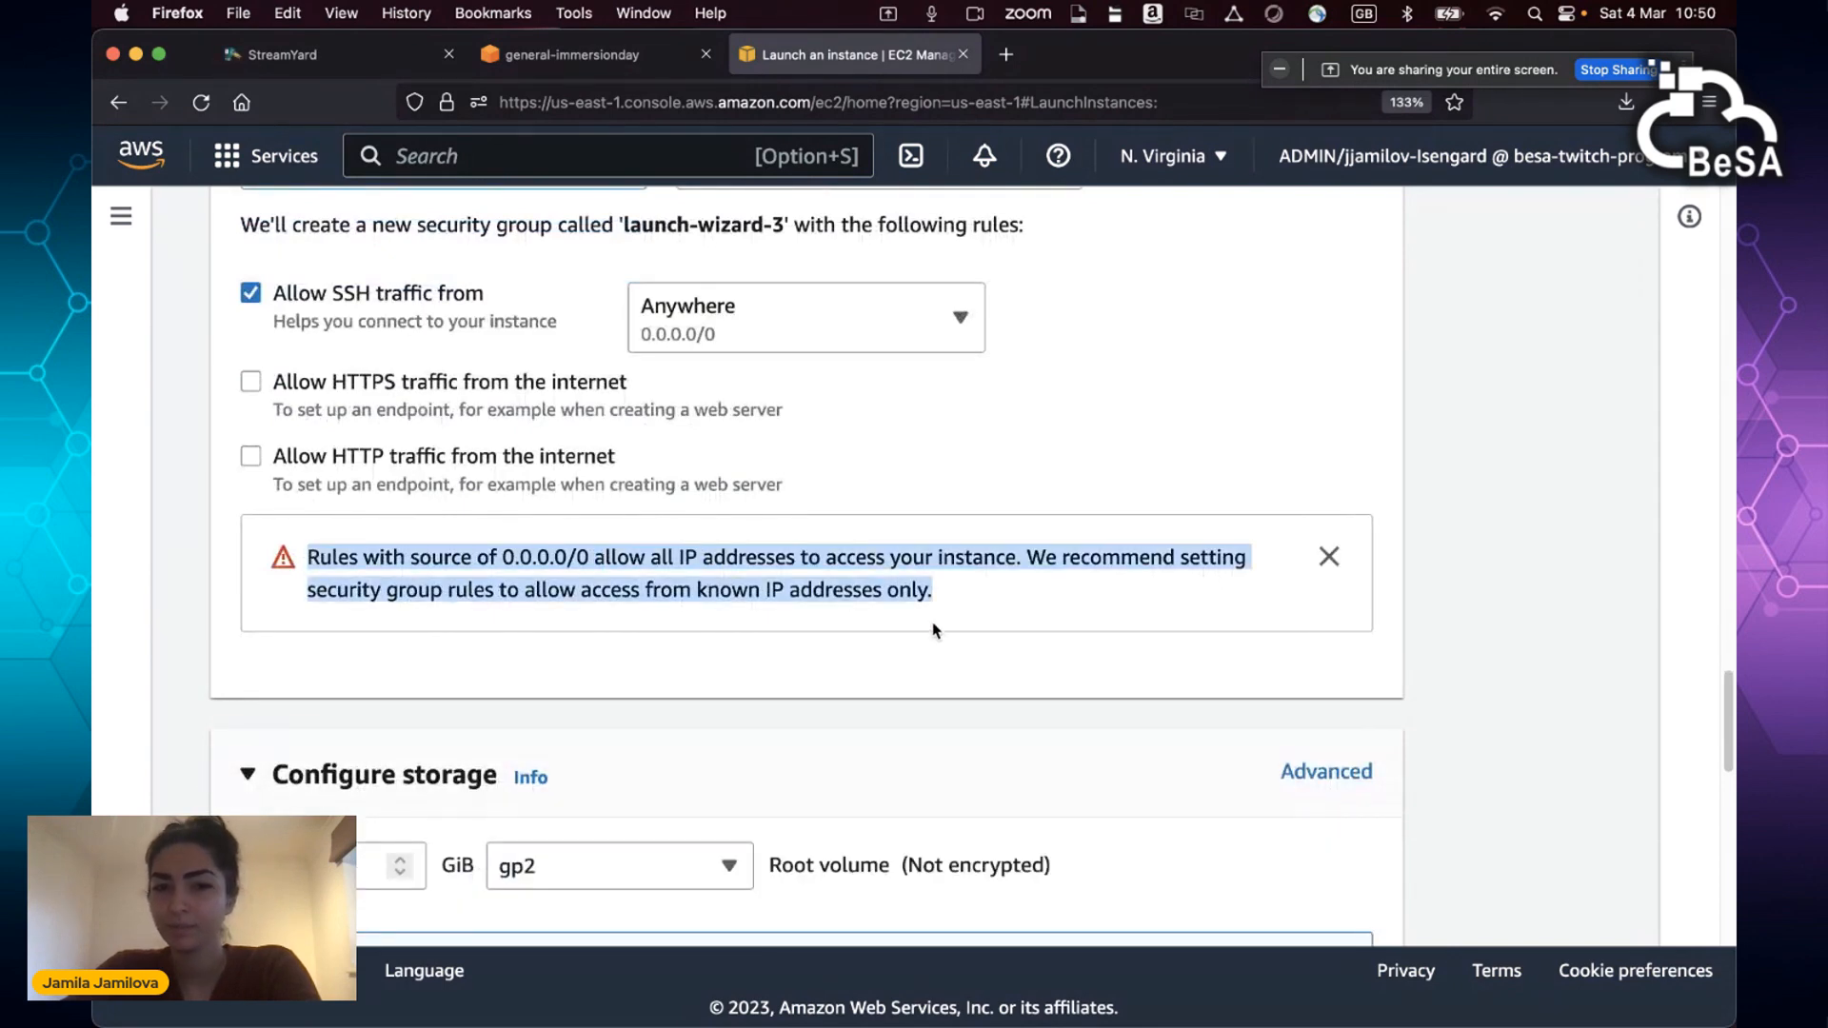
pyautogui.click(975, 600)
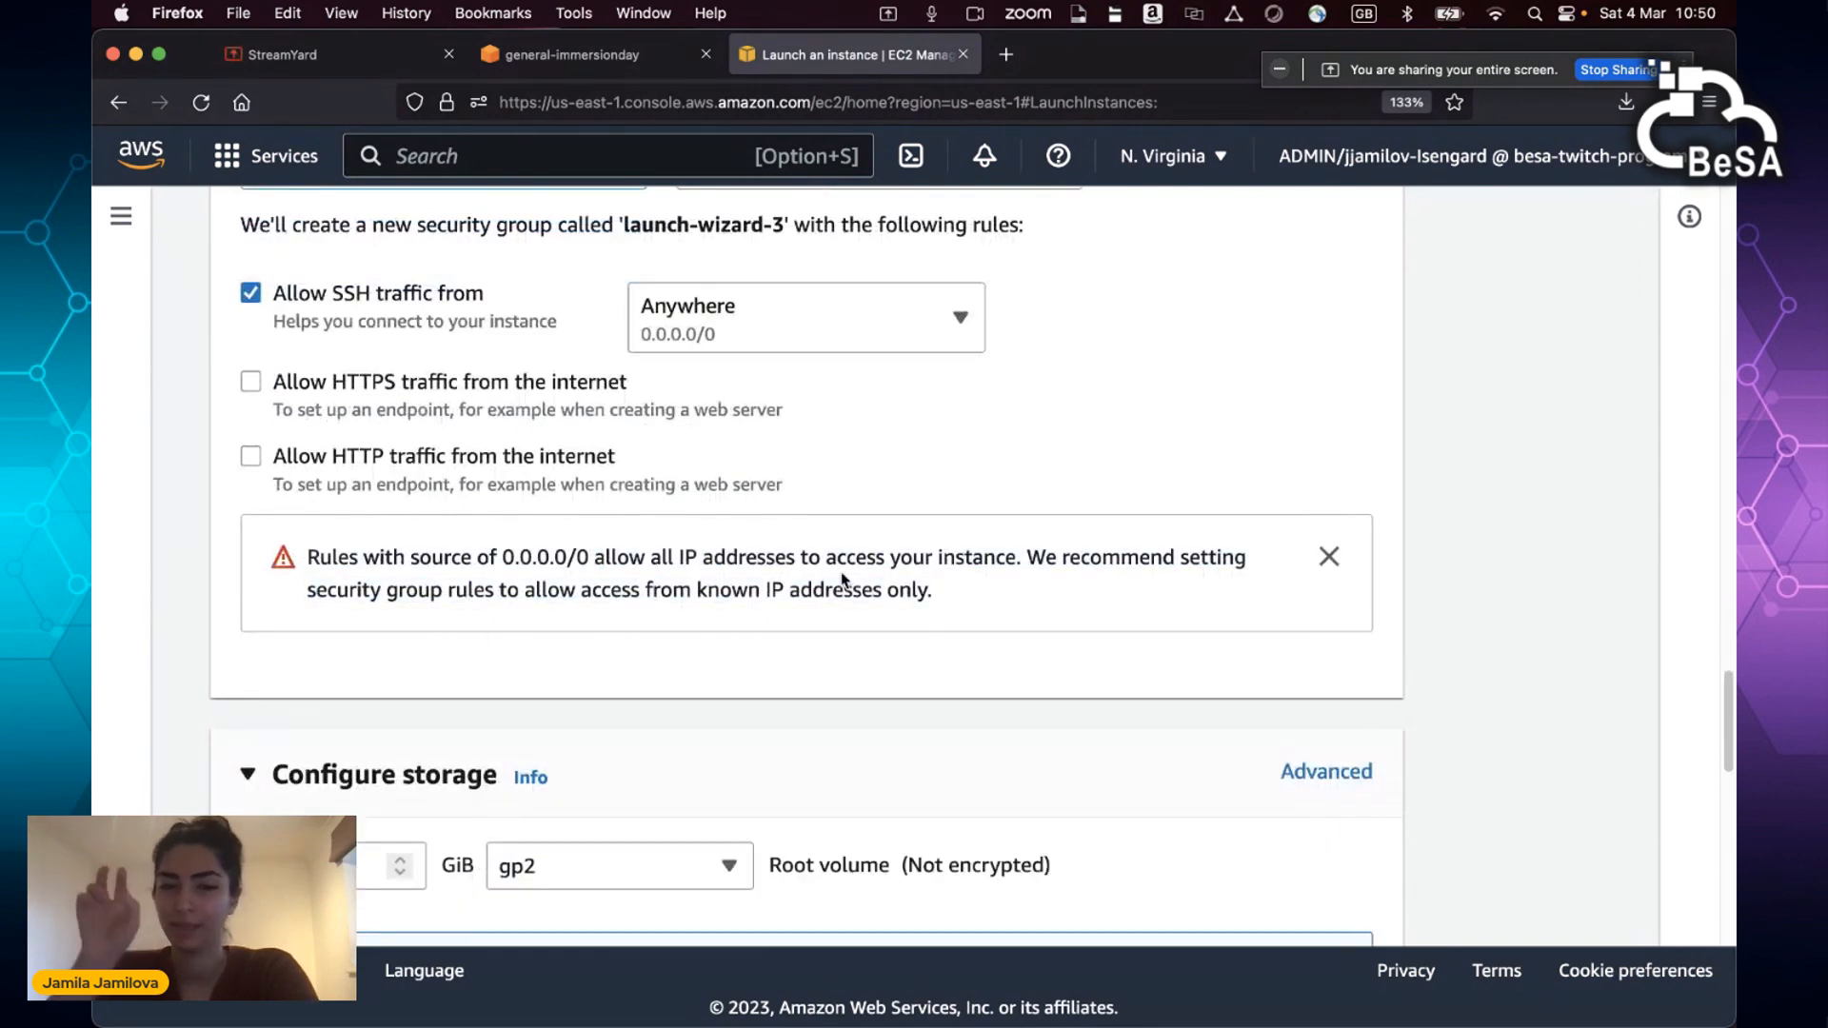
# Step: Review the storage settings and launch summary, and return to the EC2 instances list without launching
pyautogui.scroll(-8, 814, 633)
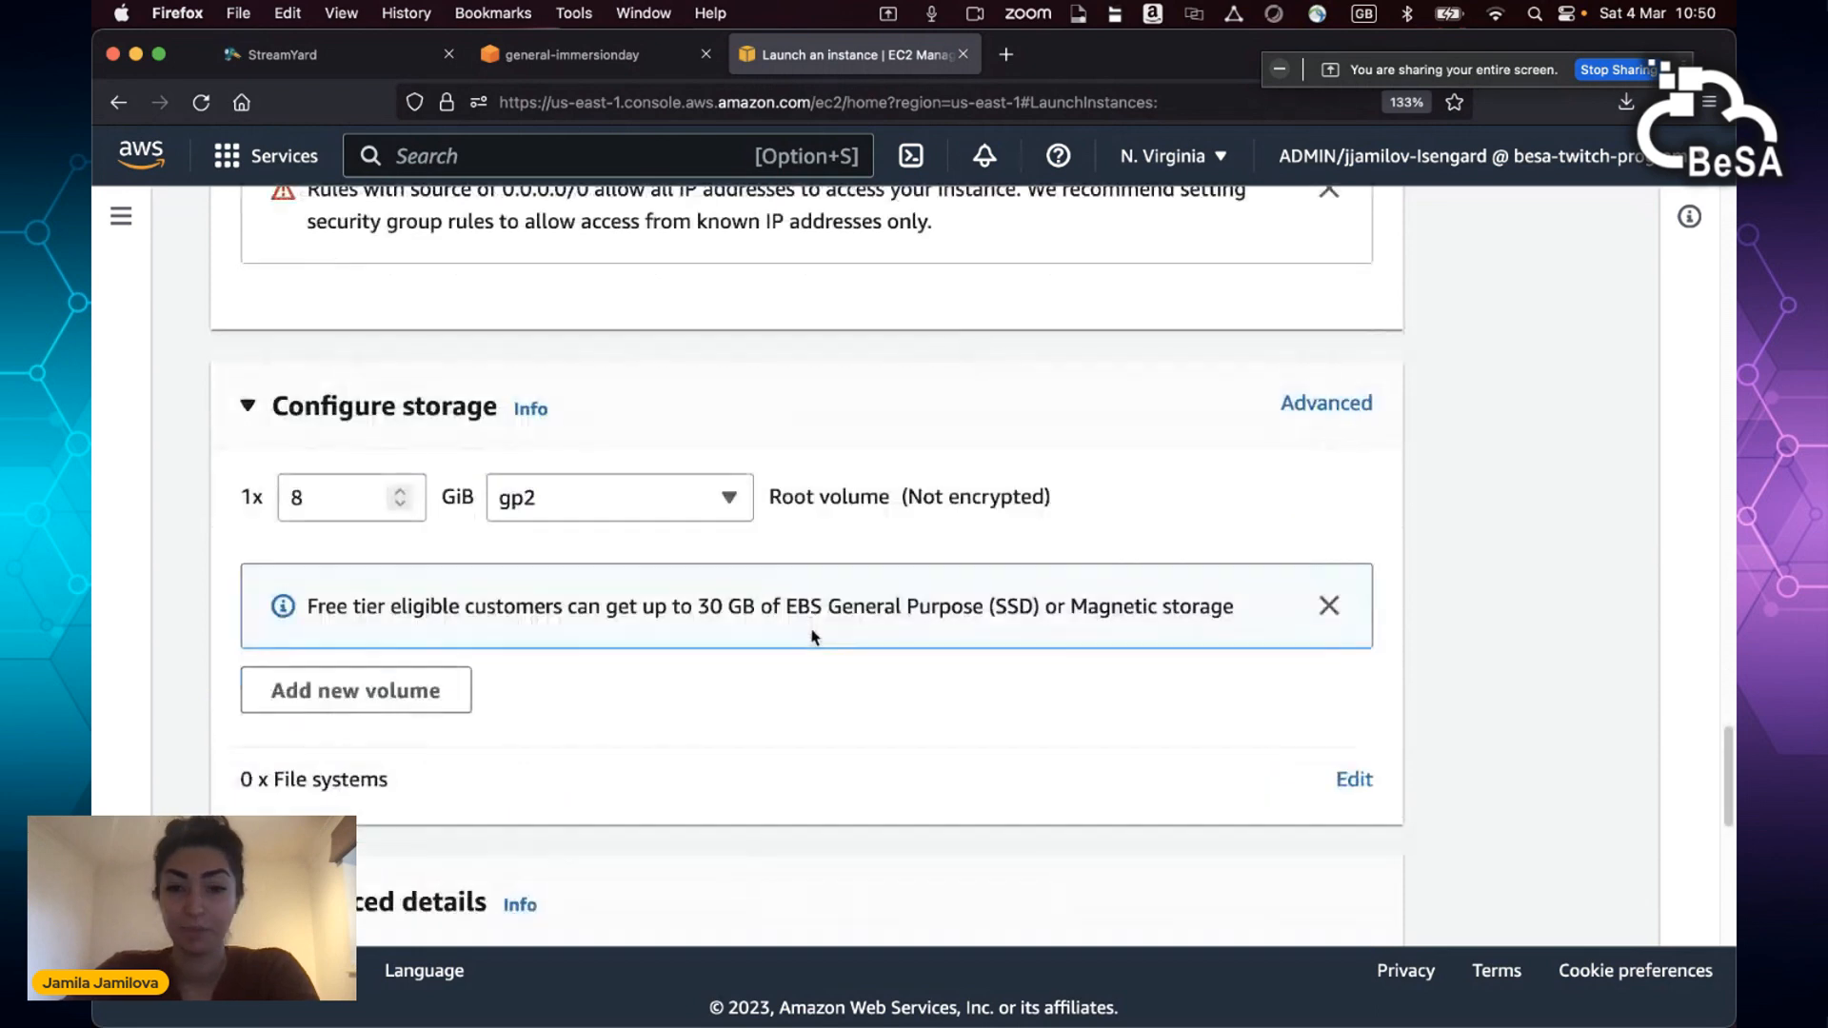
pyautogui.scroll(-7, 814, 643)
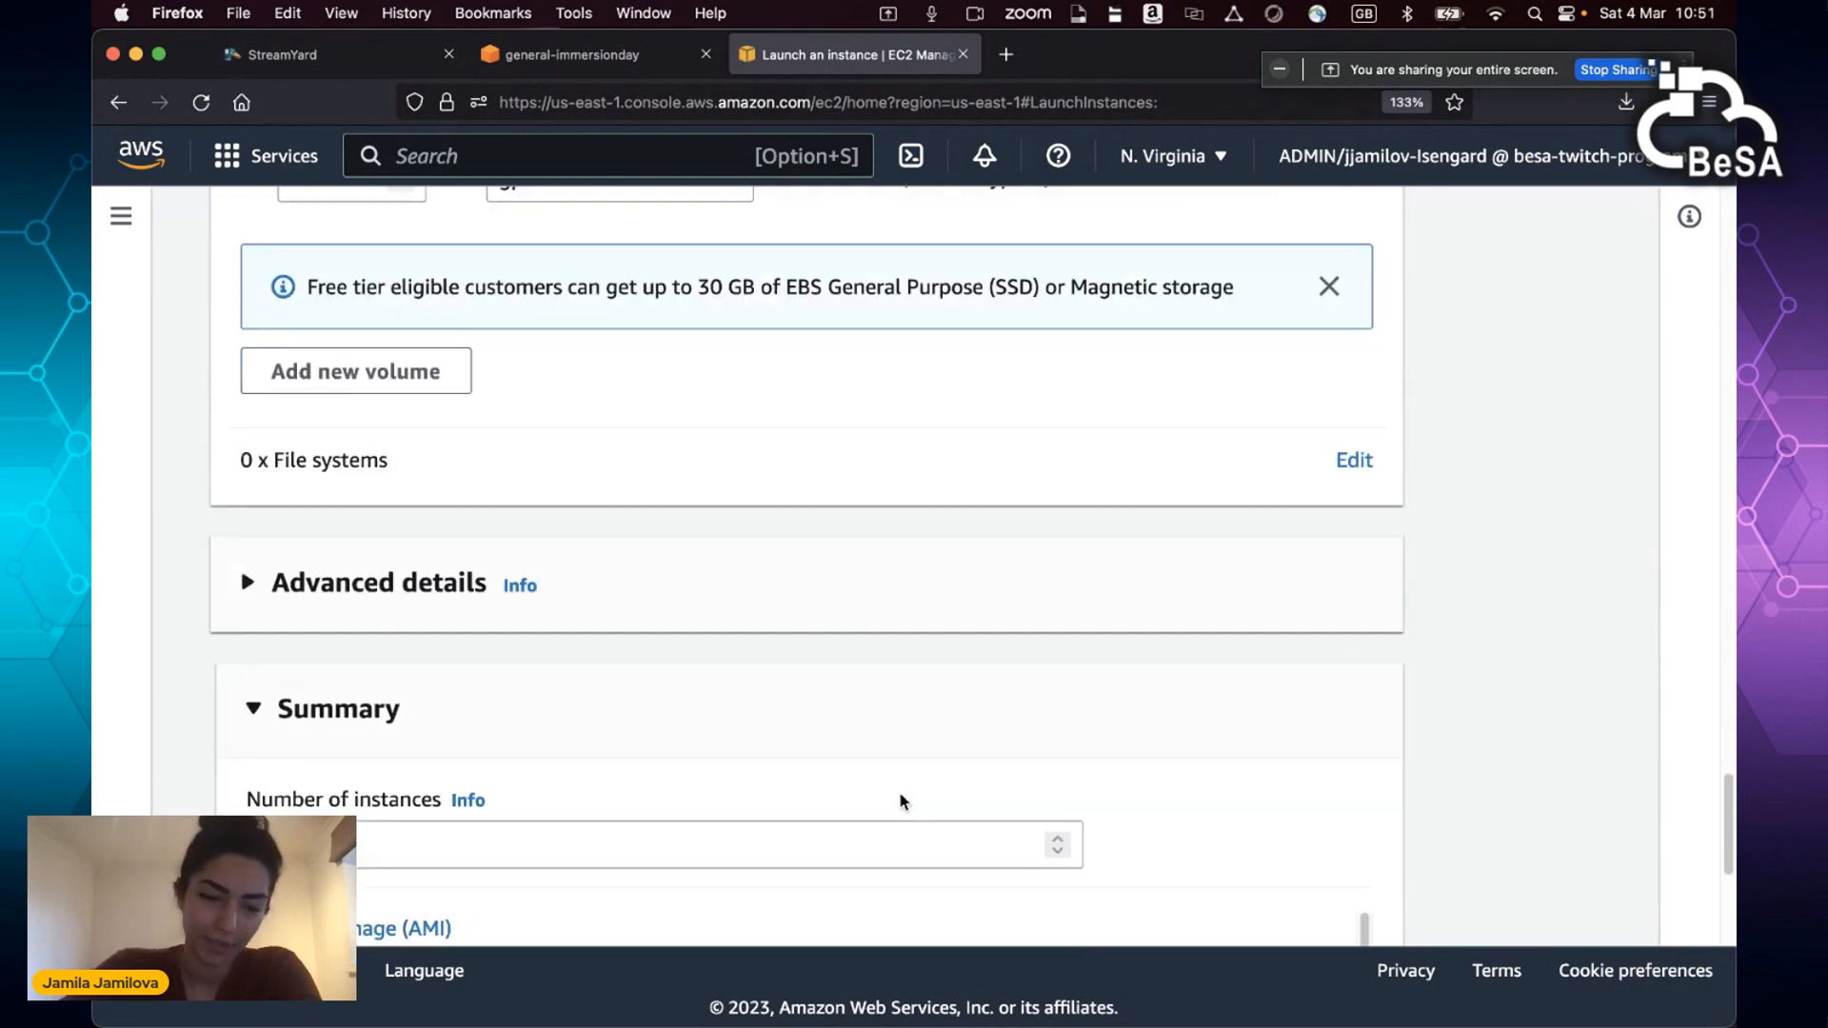
pyautogui.scroll(-5, 861, 803)
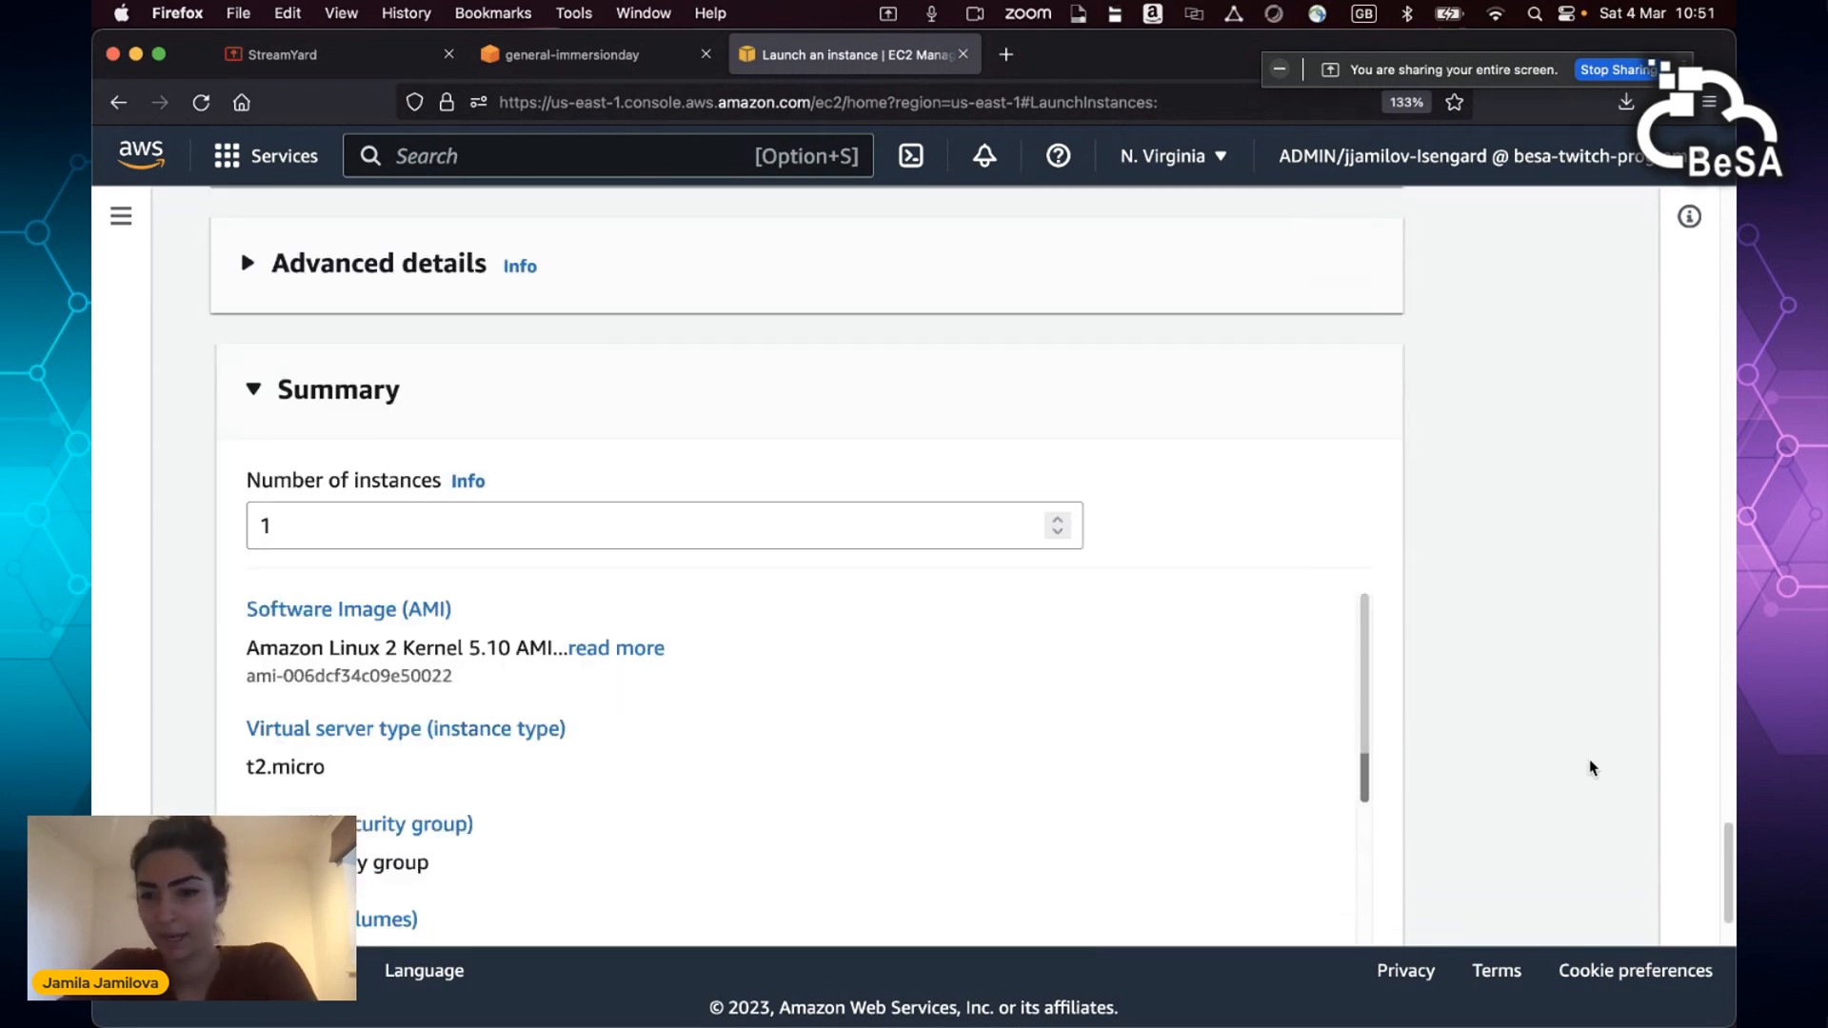
pyautogui.scroll(-3, 1730, 856)
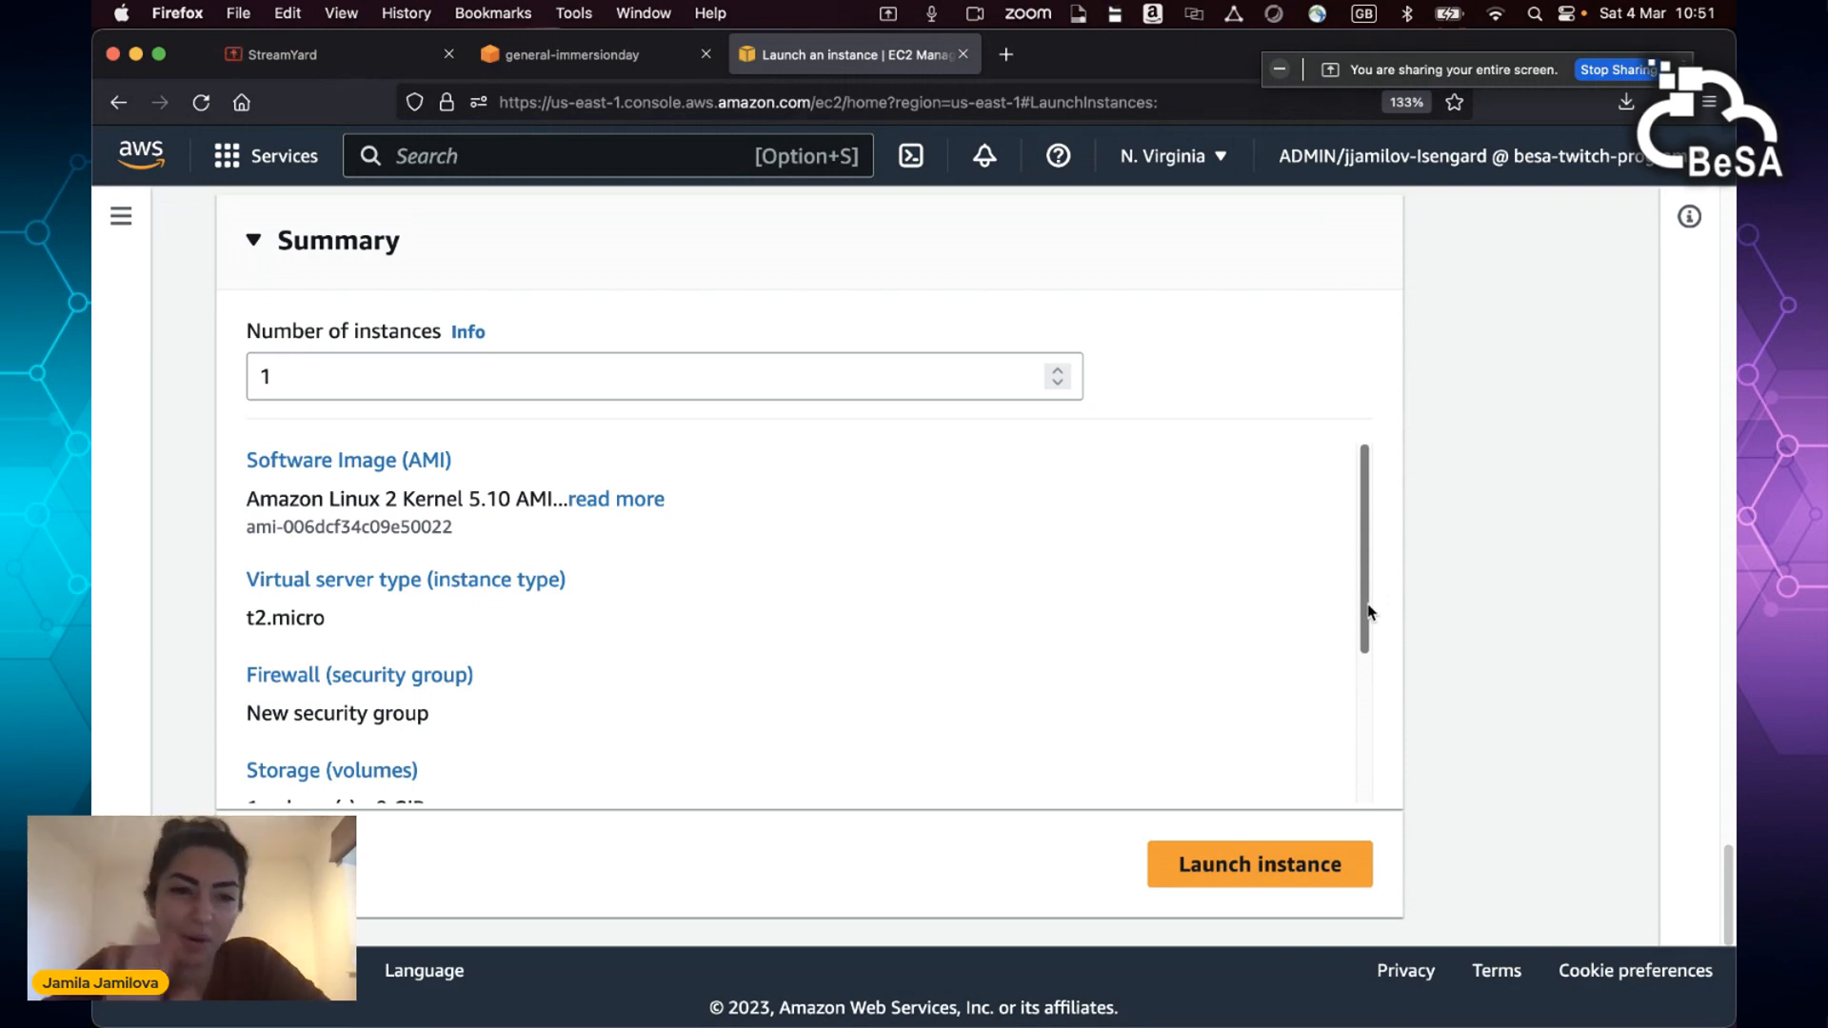
pyautogui.moveTo(1368, 607)
pyautogui.mouseDown()
pyautogui.moveTo(1341, 839)
pyautogui.moveTo(1343, 603)
pyautogui.mouseUp()
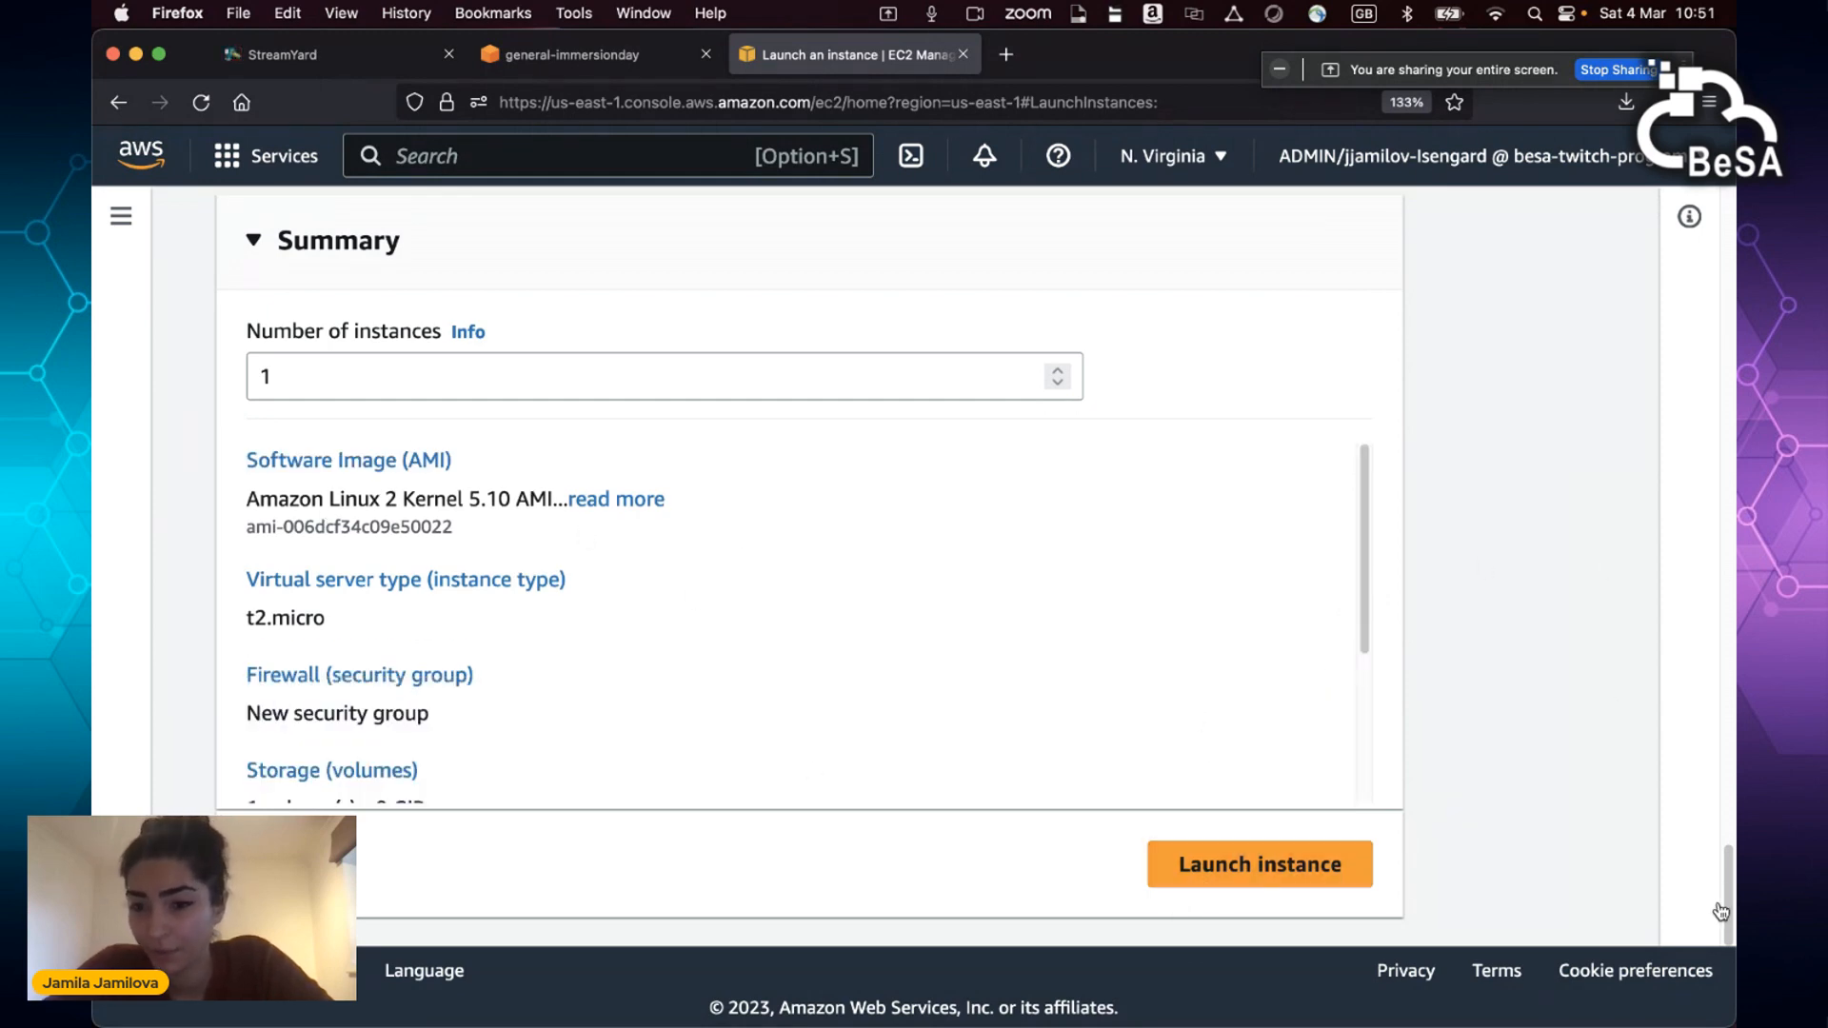
pyautogui.moveTo(1728, 904); pyautogui.dragTo(1725, 217)
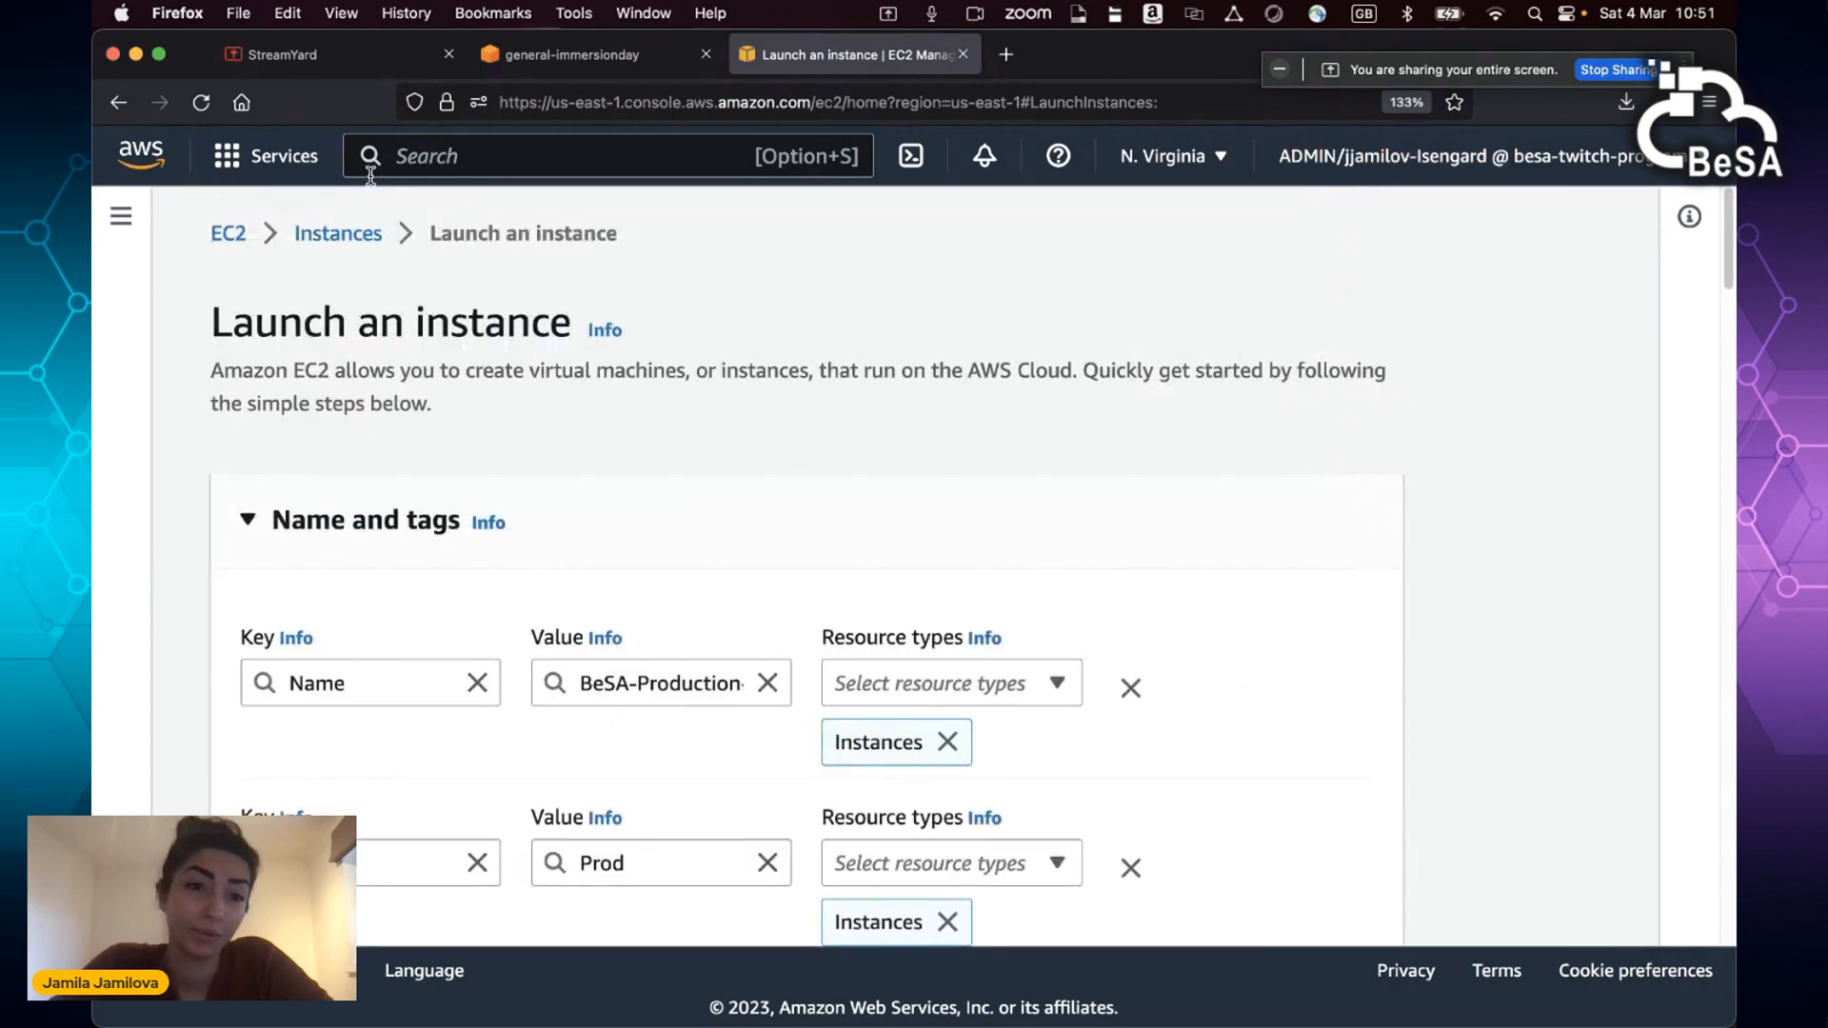
pyautogui.click(356, 248)
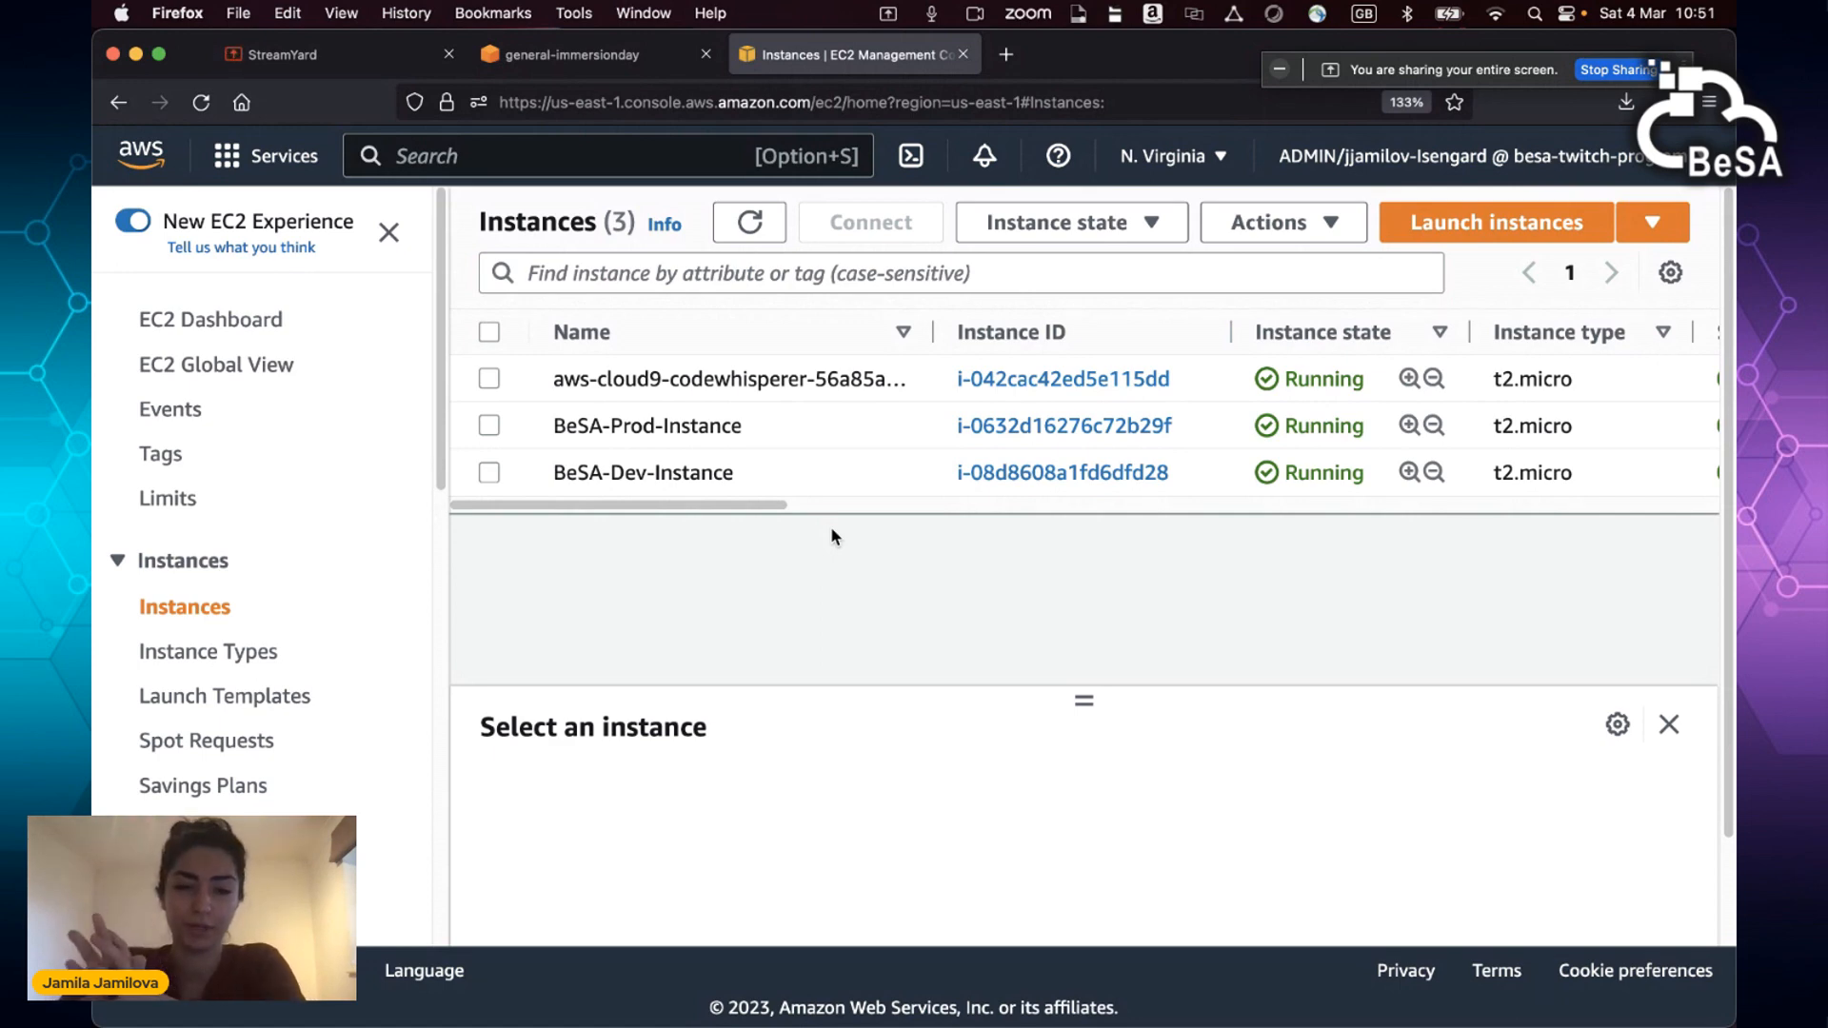
# Step: Switch to the workshop instructions and read the dev-instance tags and how to check a launched instance's tags
pyautogui.click(603, 53)
pyautogui.moveTo(1731, 481); pyautogui.dragTo(1721, 843)
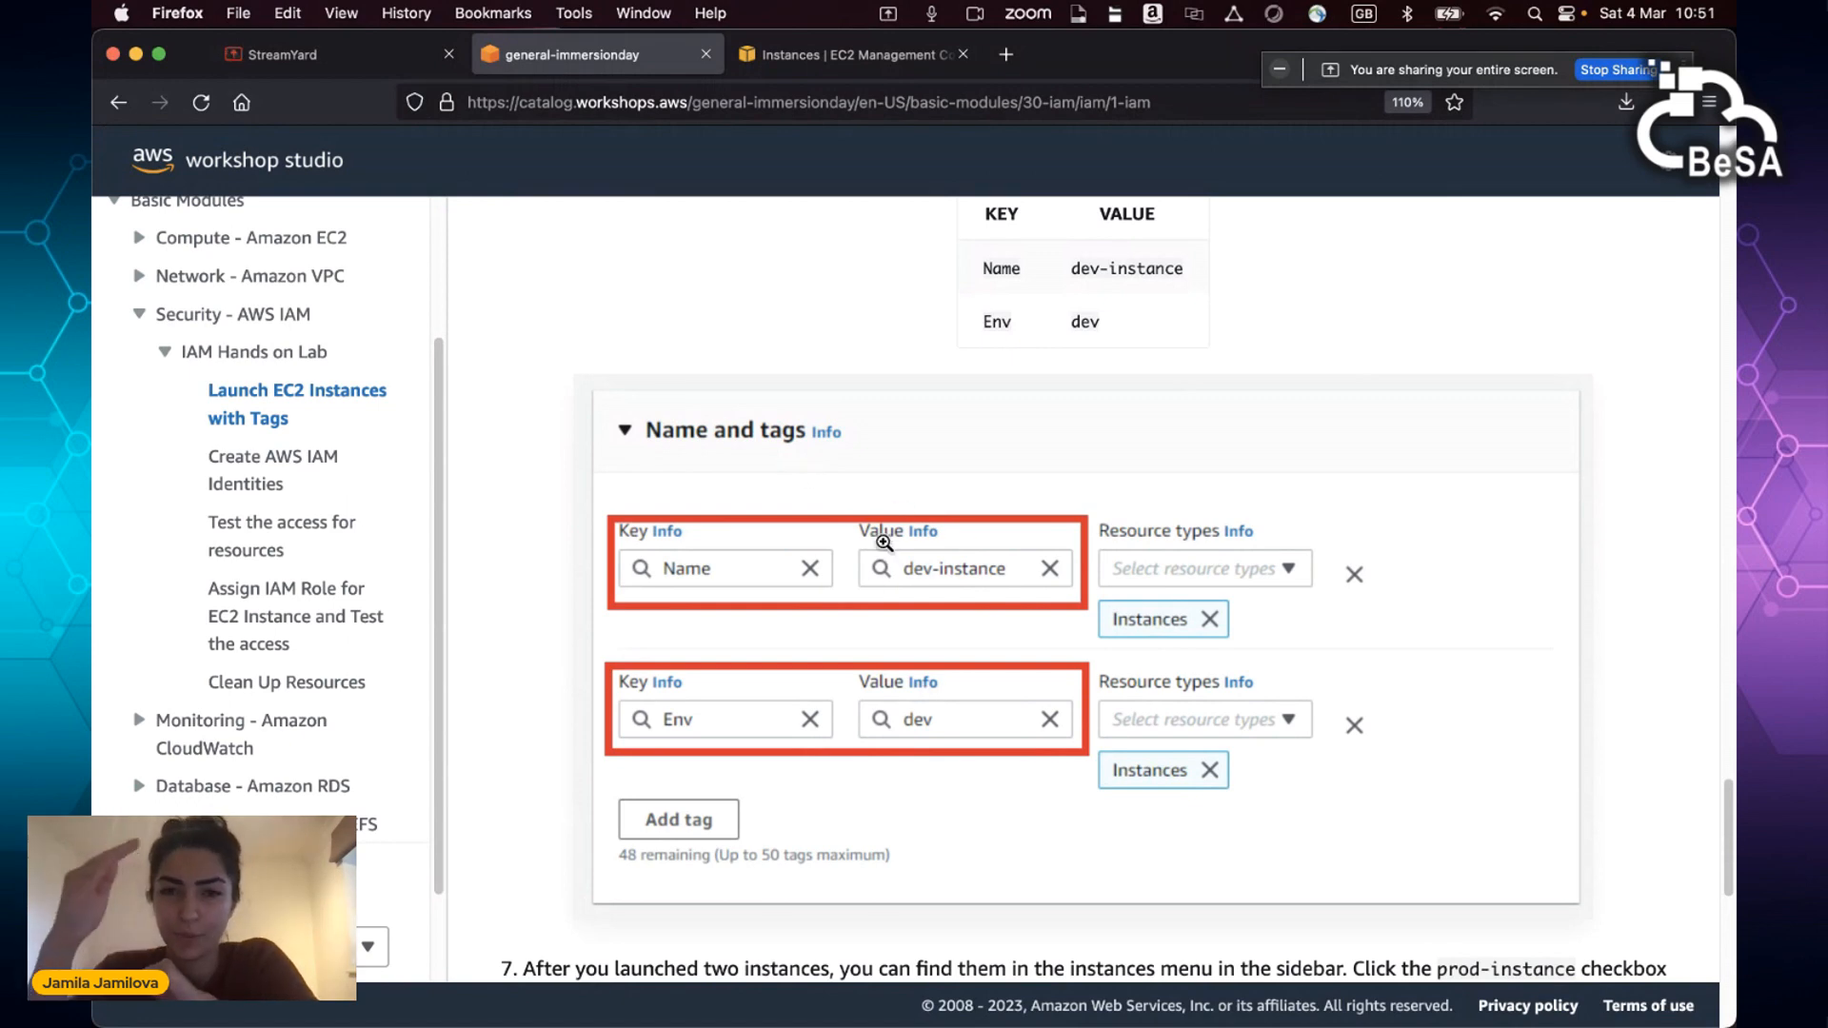
pyautogui.scroll(-5, 1012, 487)
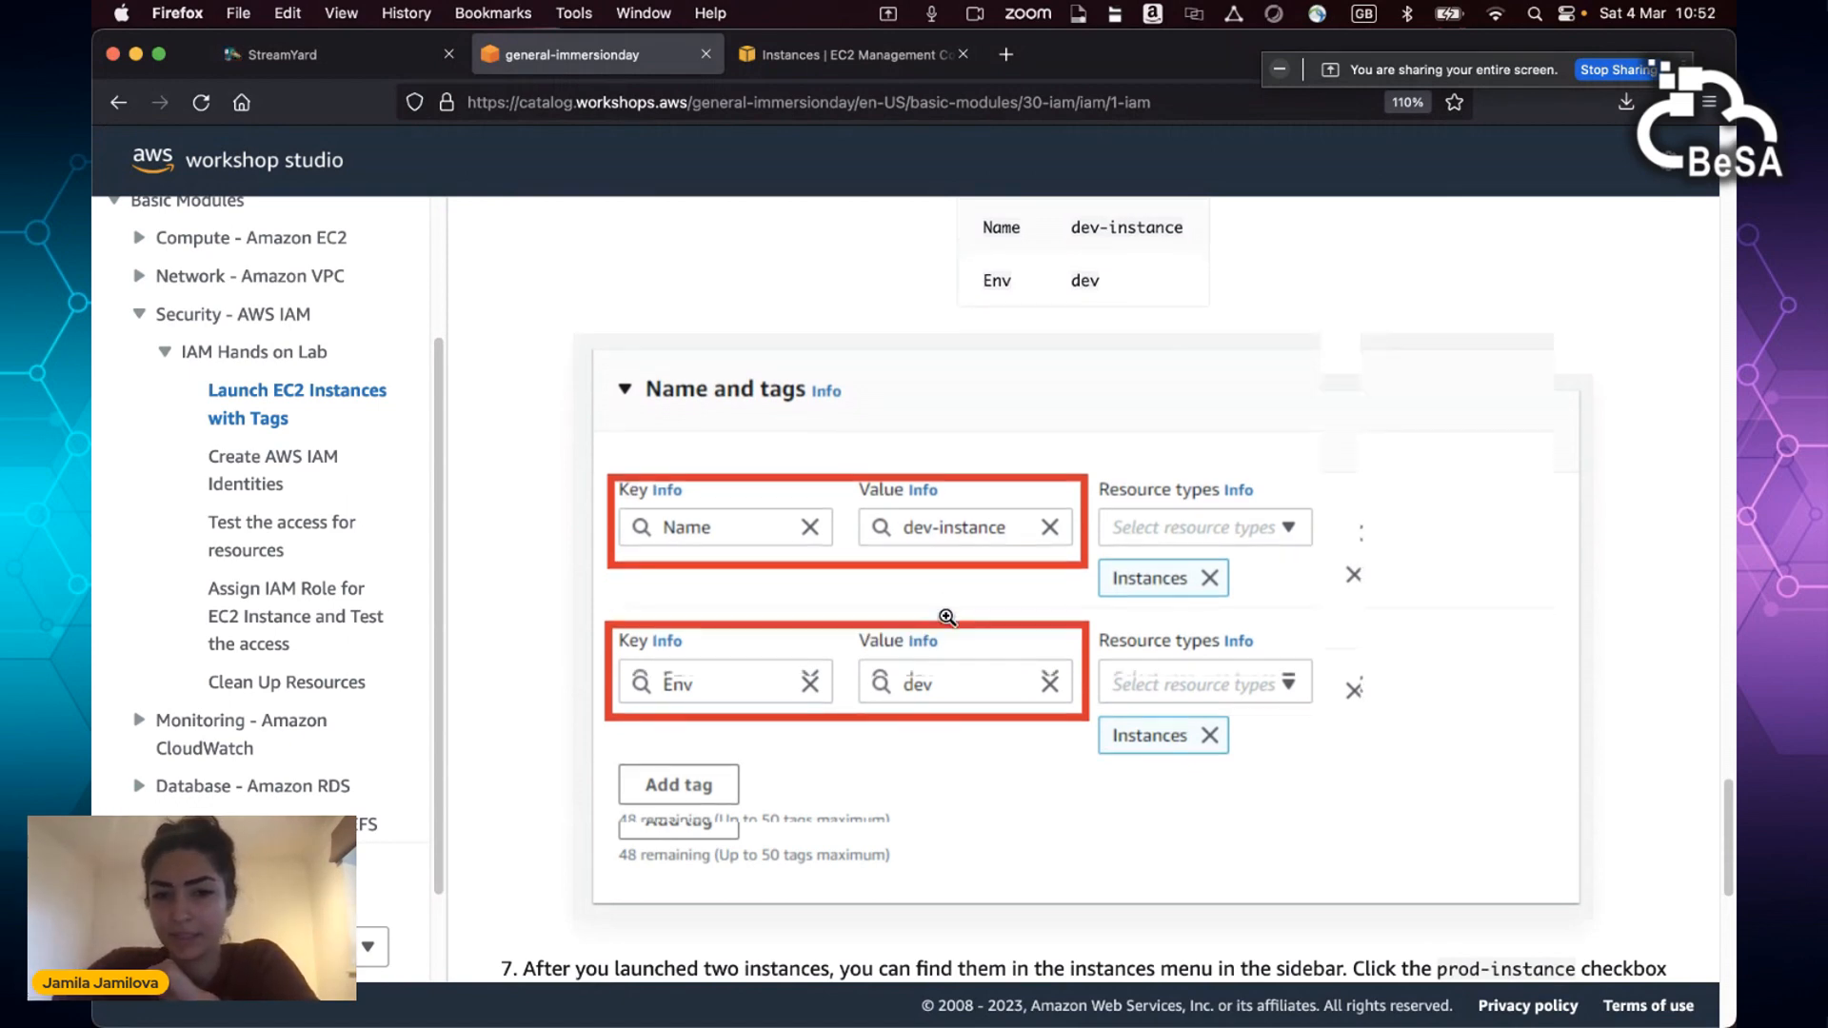
pyautogui.scroll(-2, 636, 809)
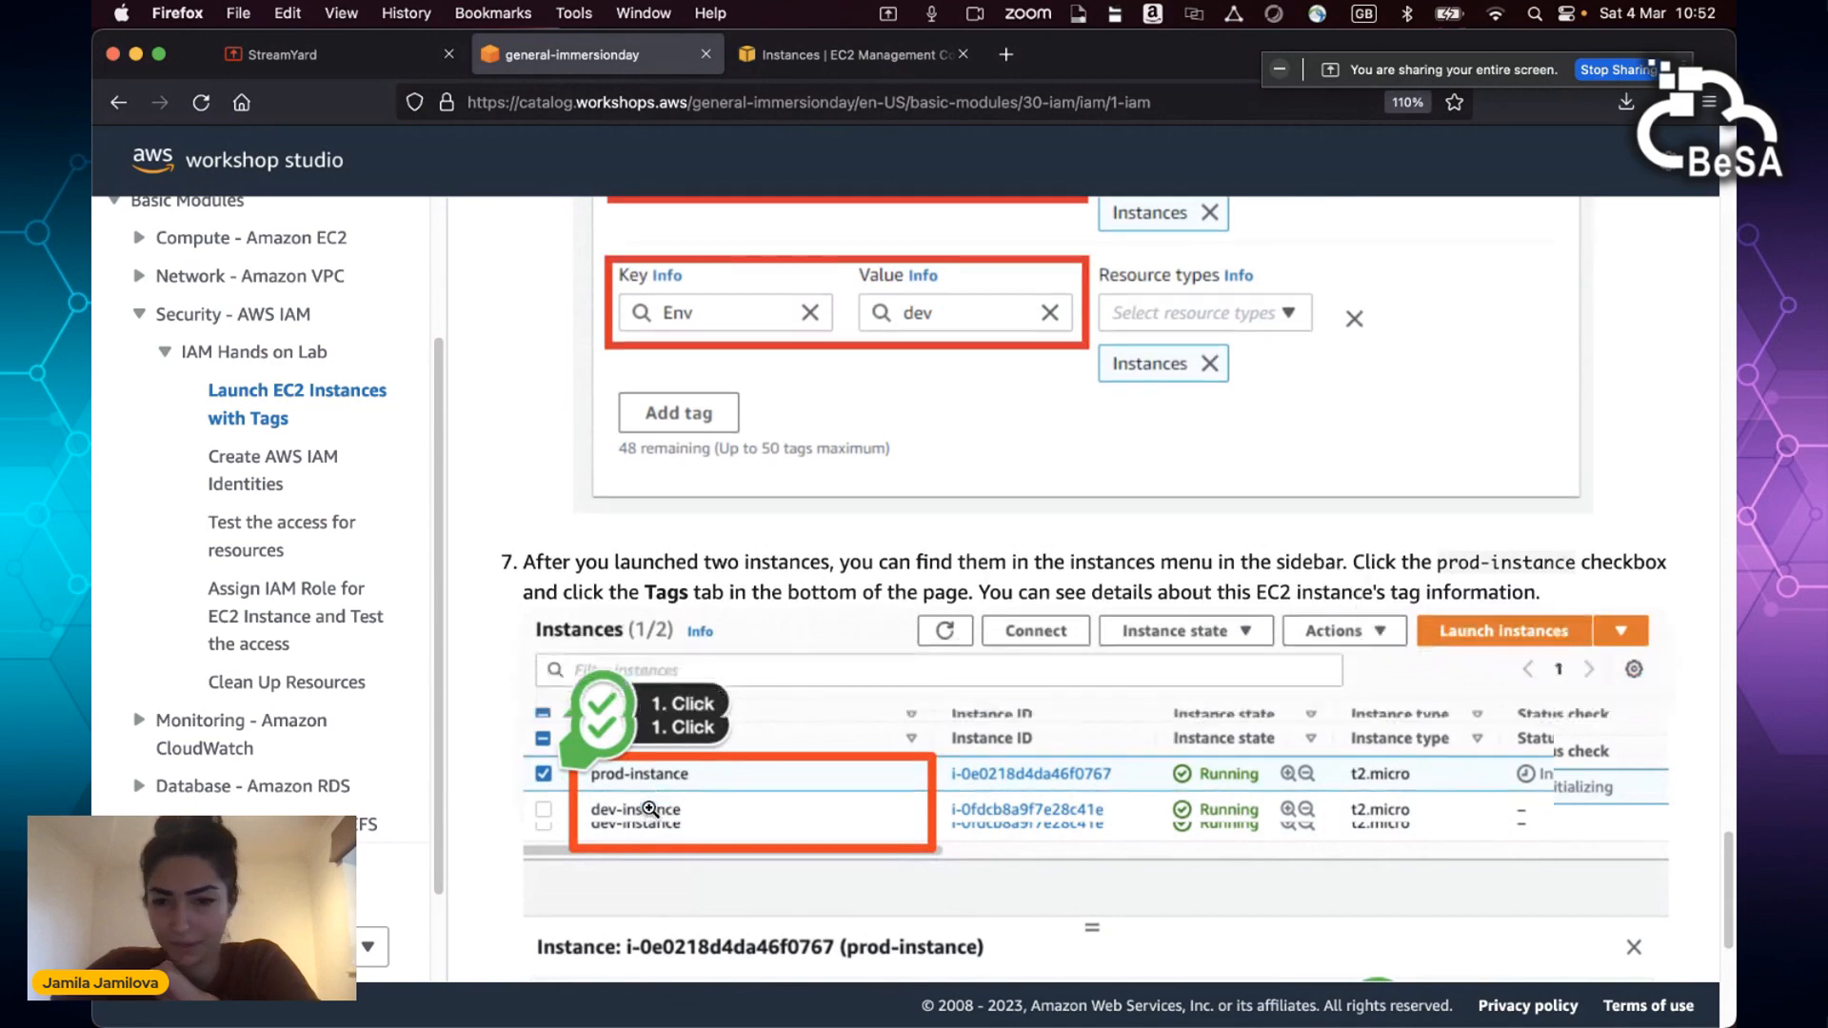
pyautogui.scroll(-1, 1142, 666)
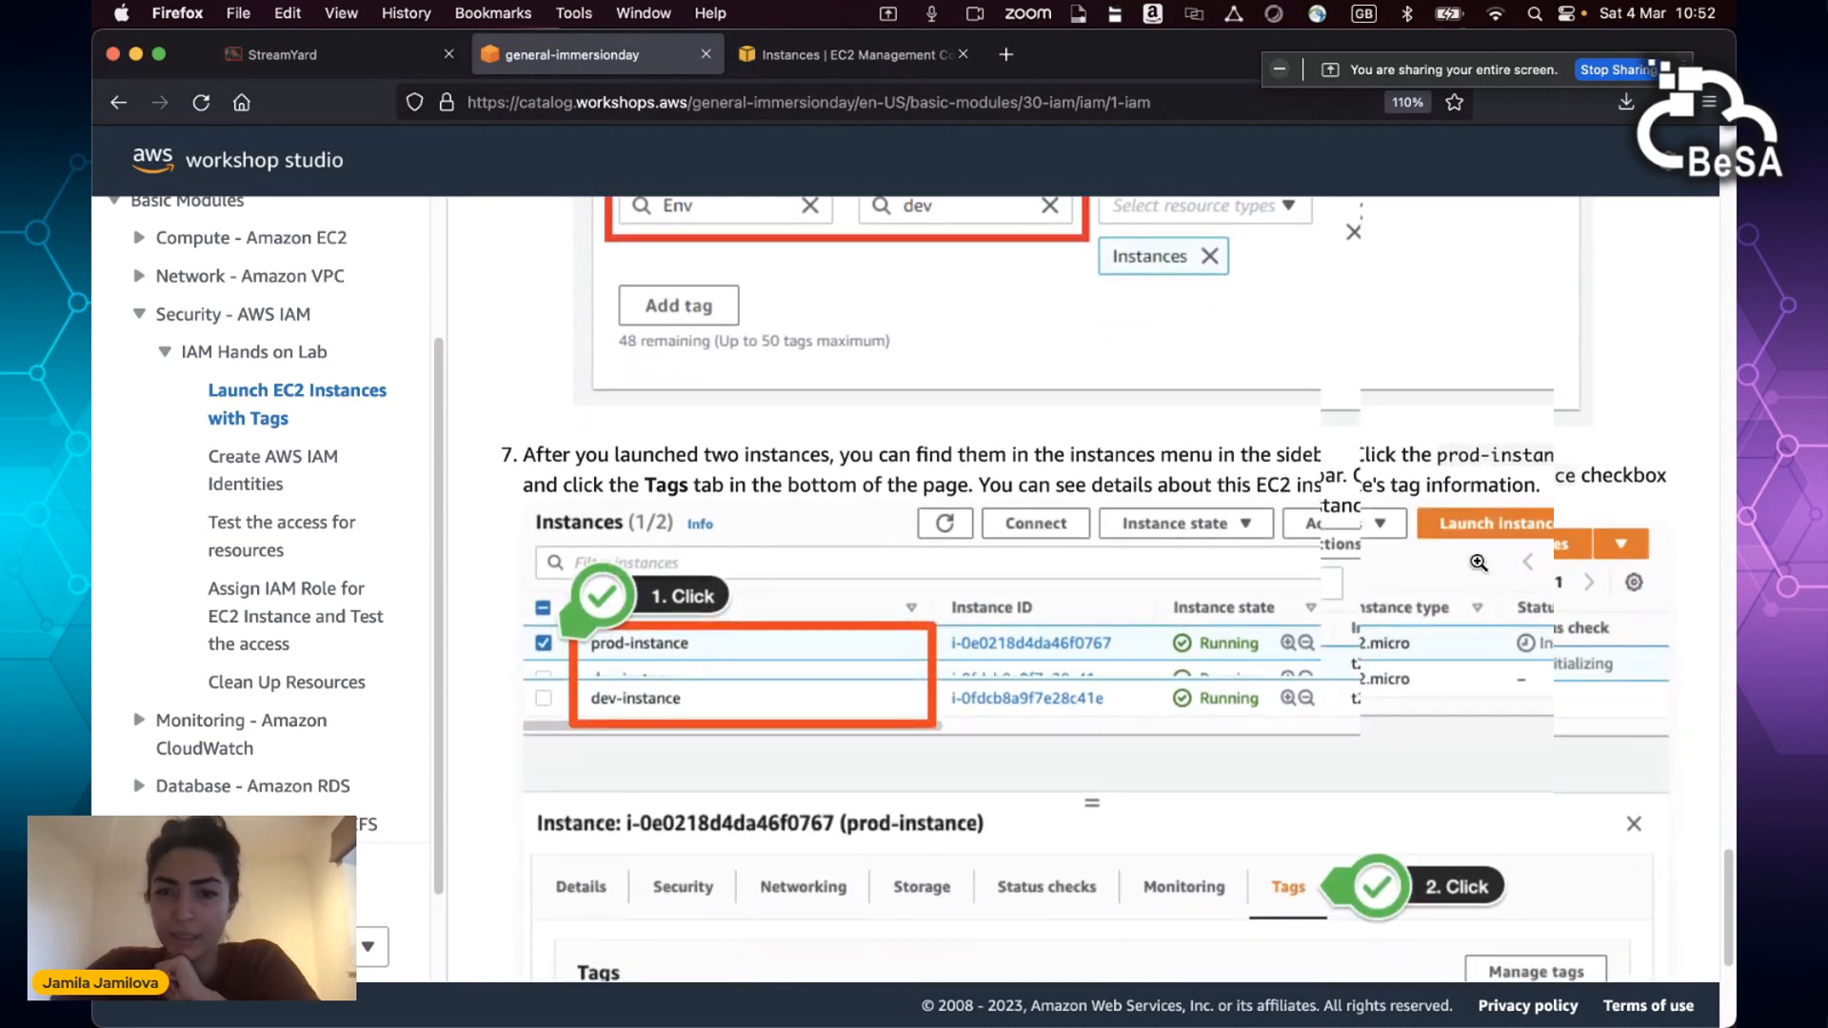
pyautogui.scroll(-4, 1730, 890)
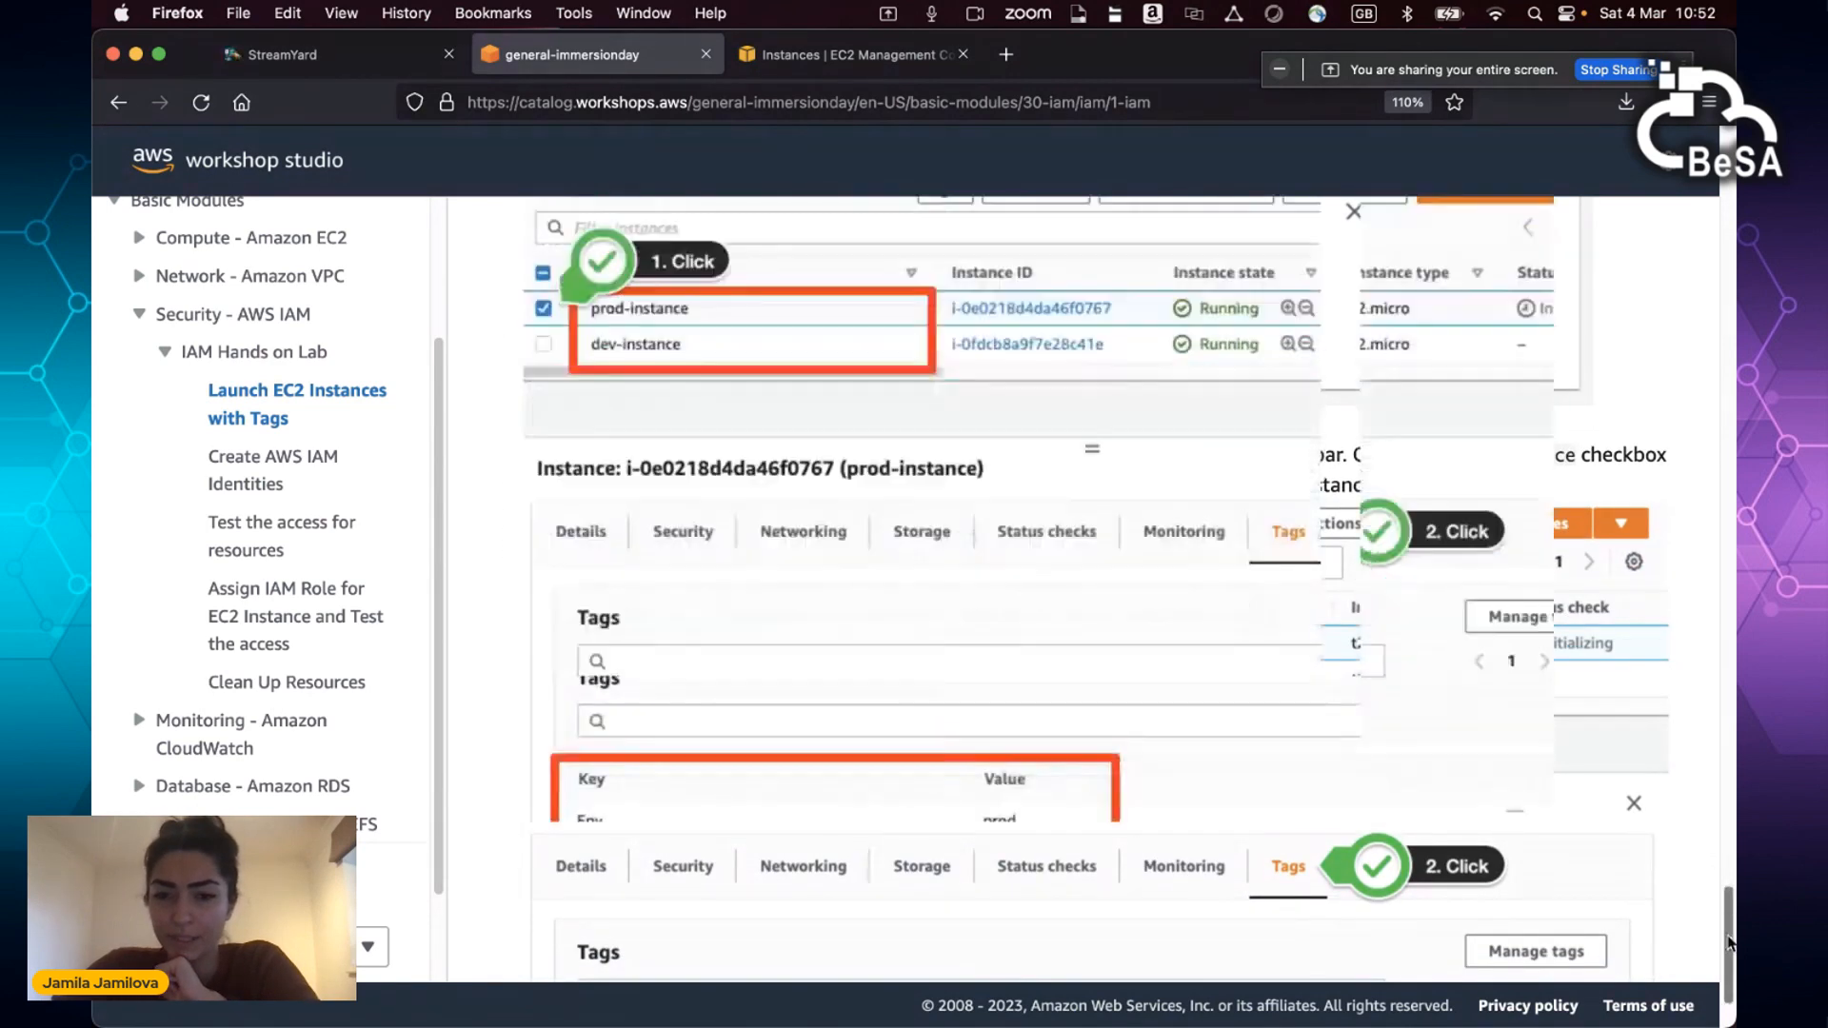
# Step: Return to the EC2 console, inspect the Env tag of BeSA-Prod-Instance, and clear the instance's selection
pyautogui.click(791, 59)
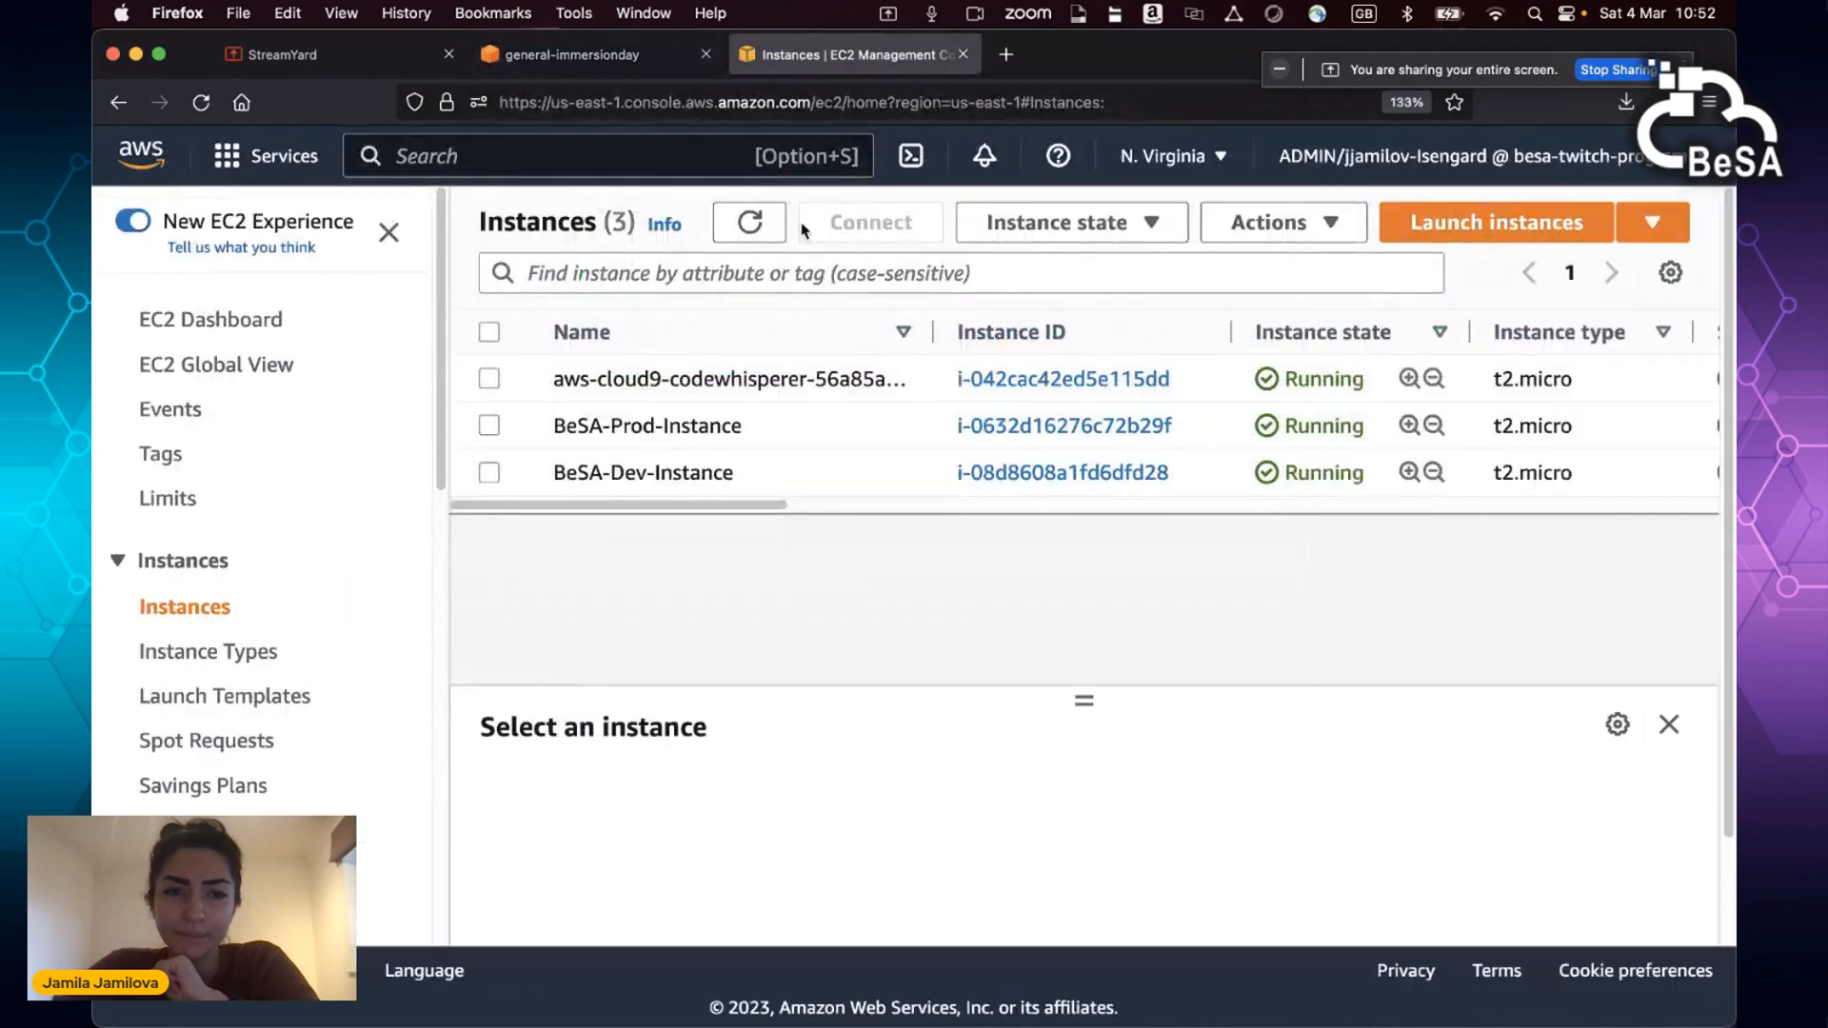
pyautogui.click(491, 427)
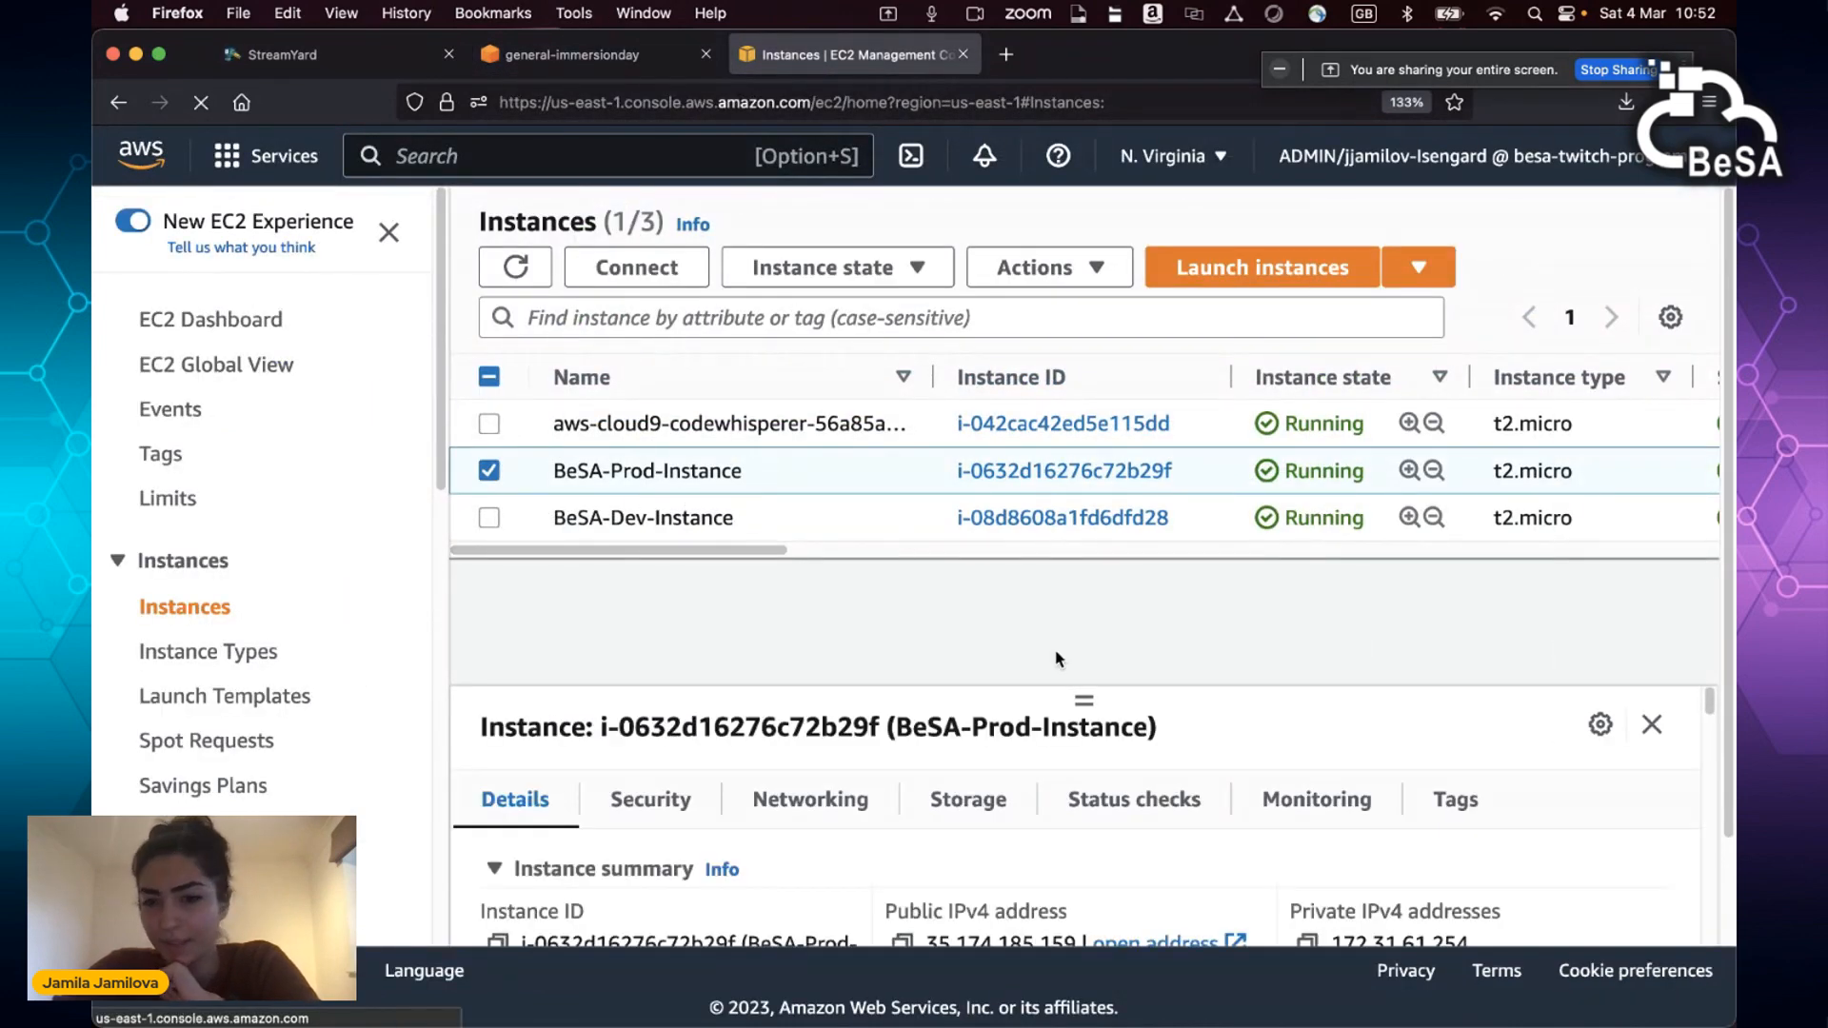
pyautogui.click(1466, 805)
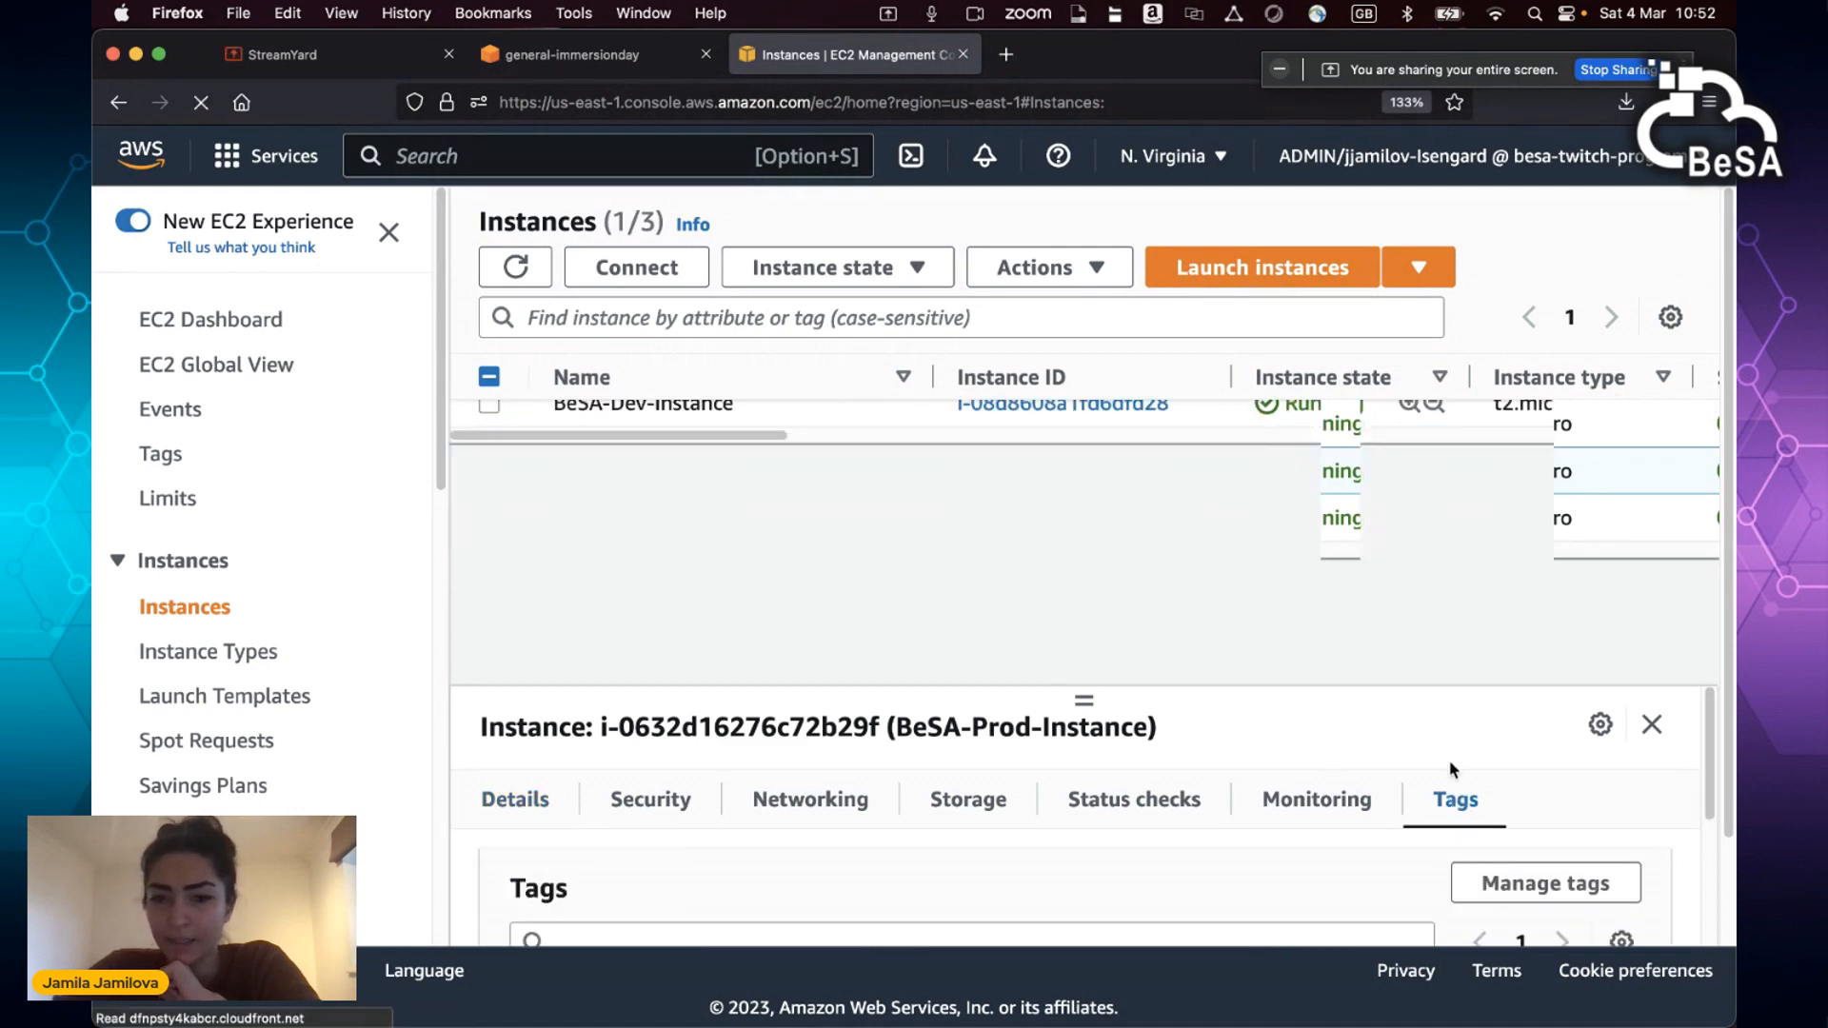
pyautogui.moveTo(1710, 805); pyautogui.dragTo(1707, 947)
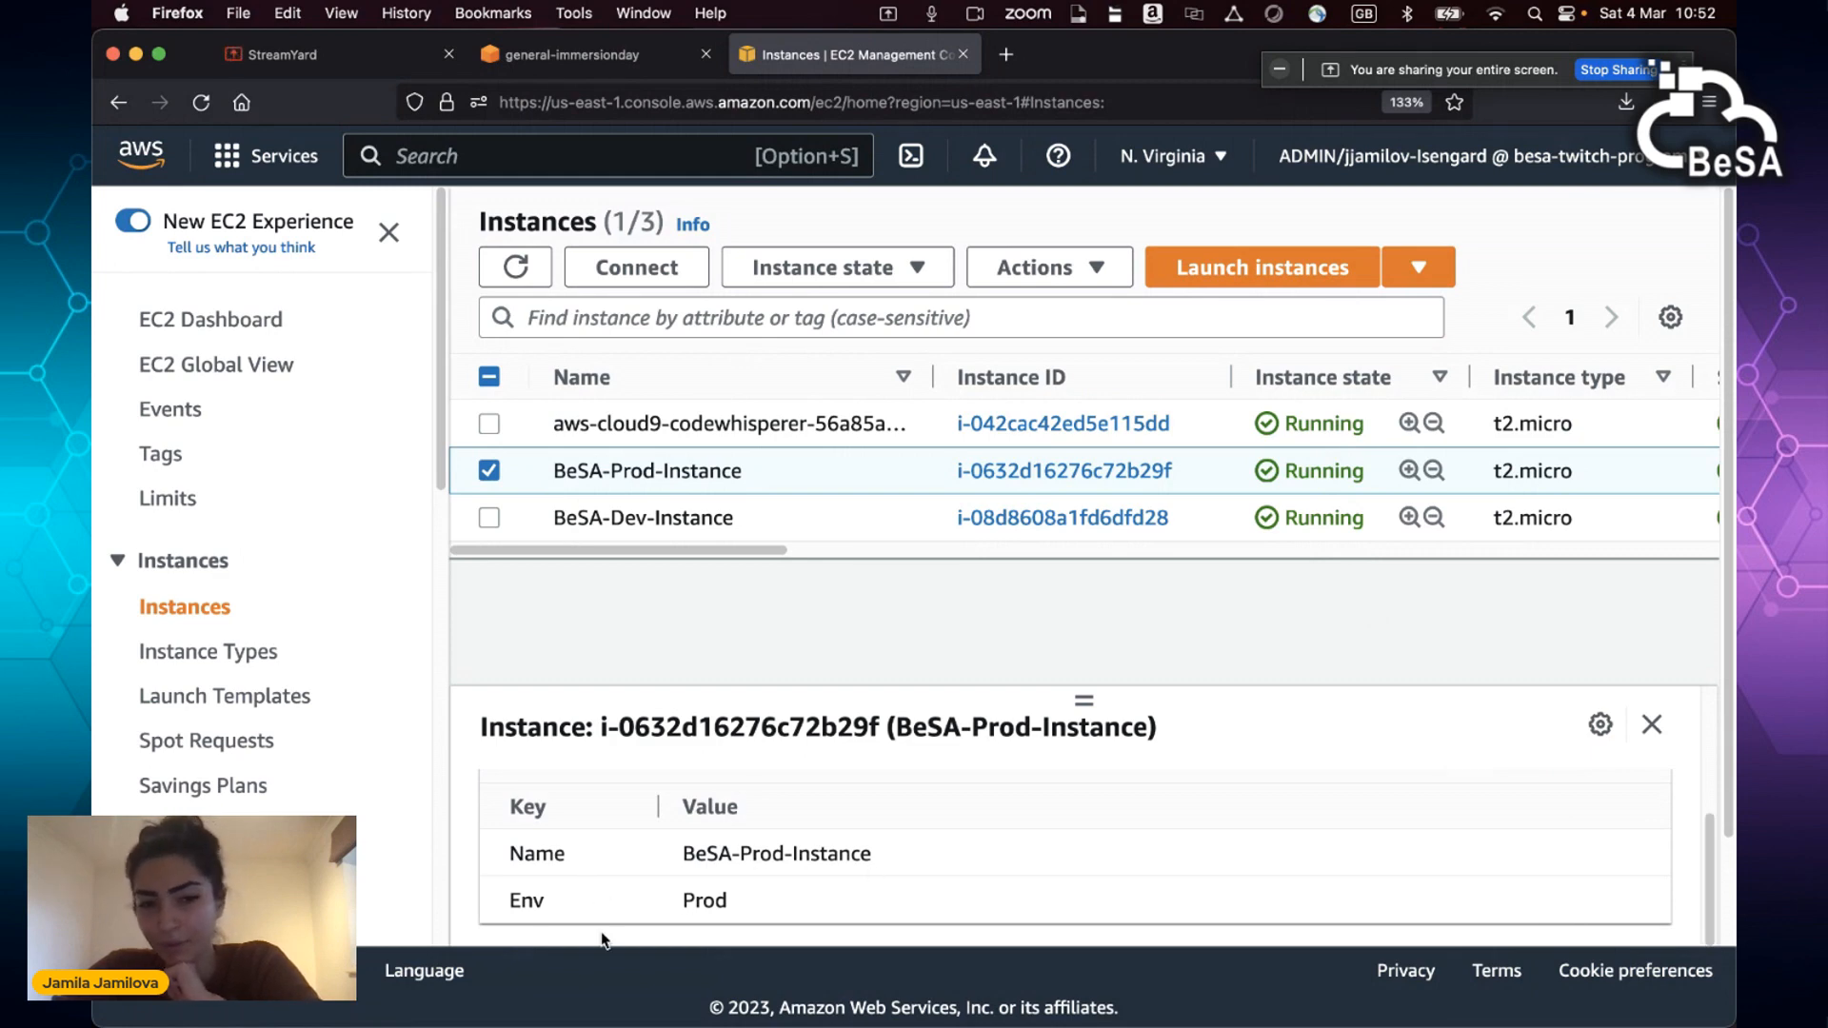
pyautogui.doubleClick(520, 900)
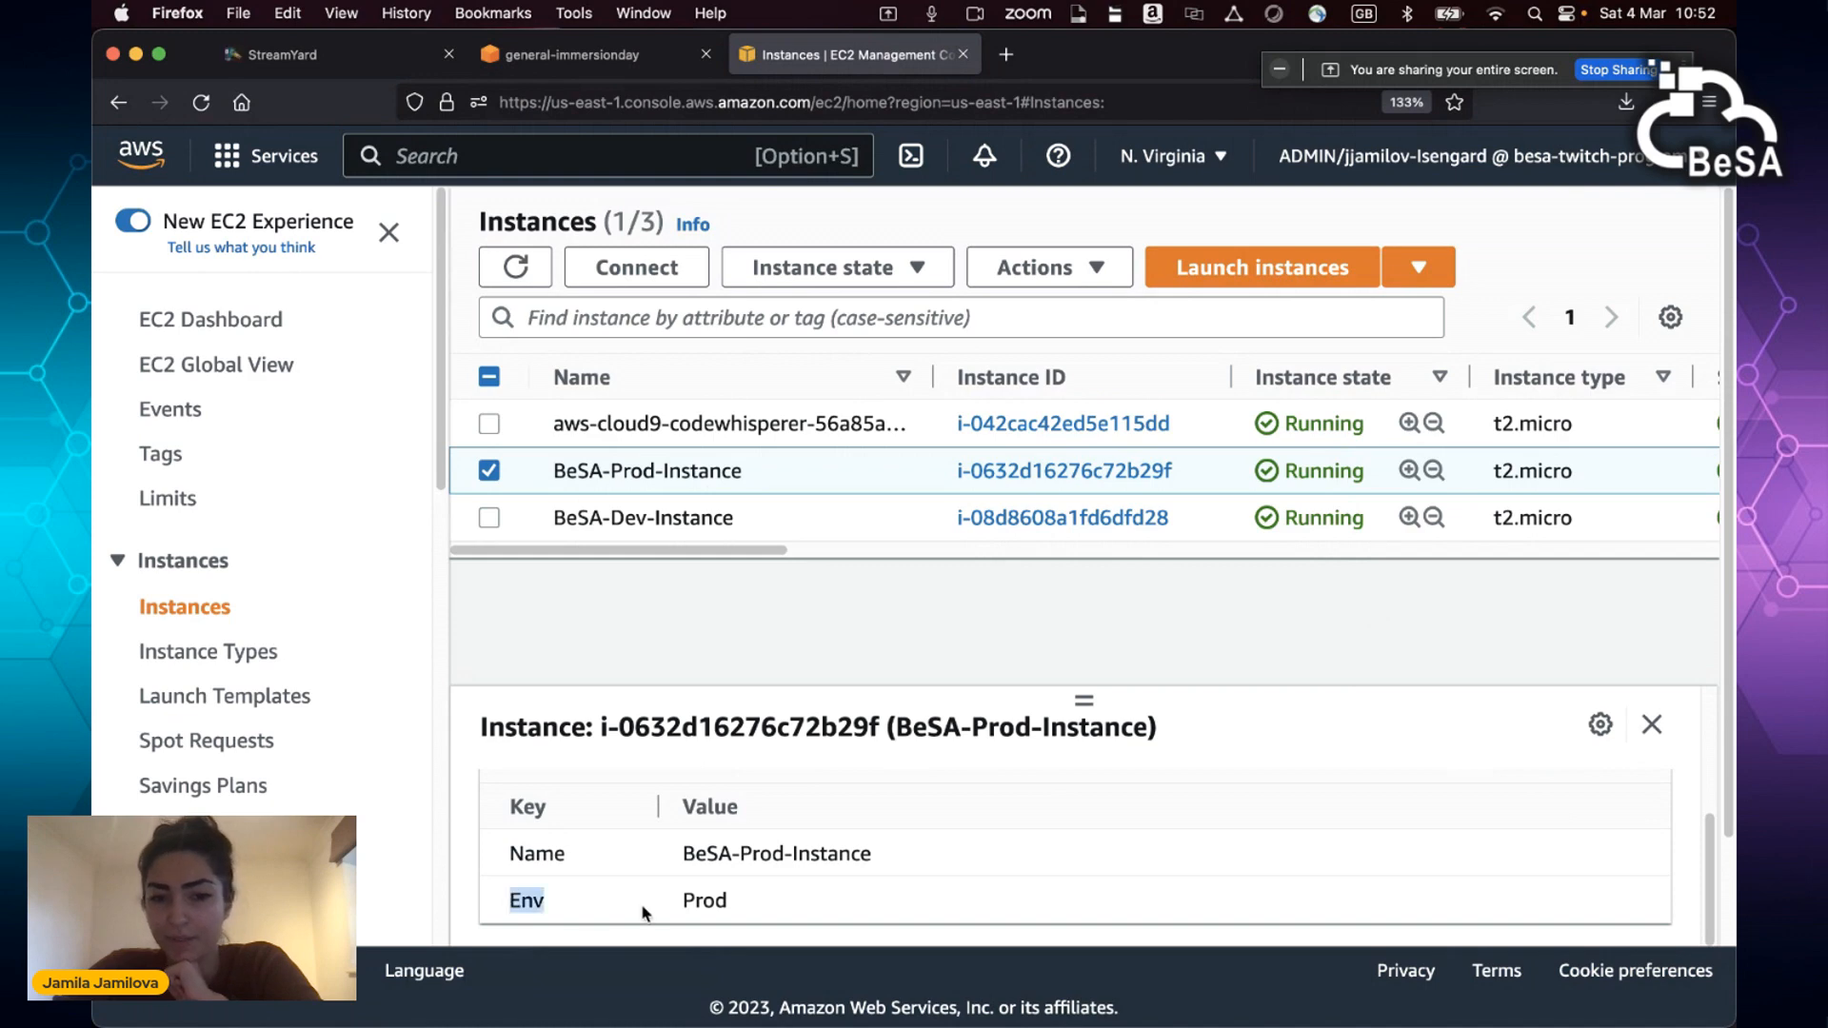
pyautogui.doubleClick(705, 899)
pyautogui.click(491, 473)
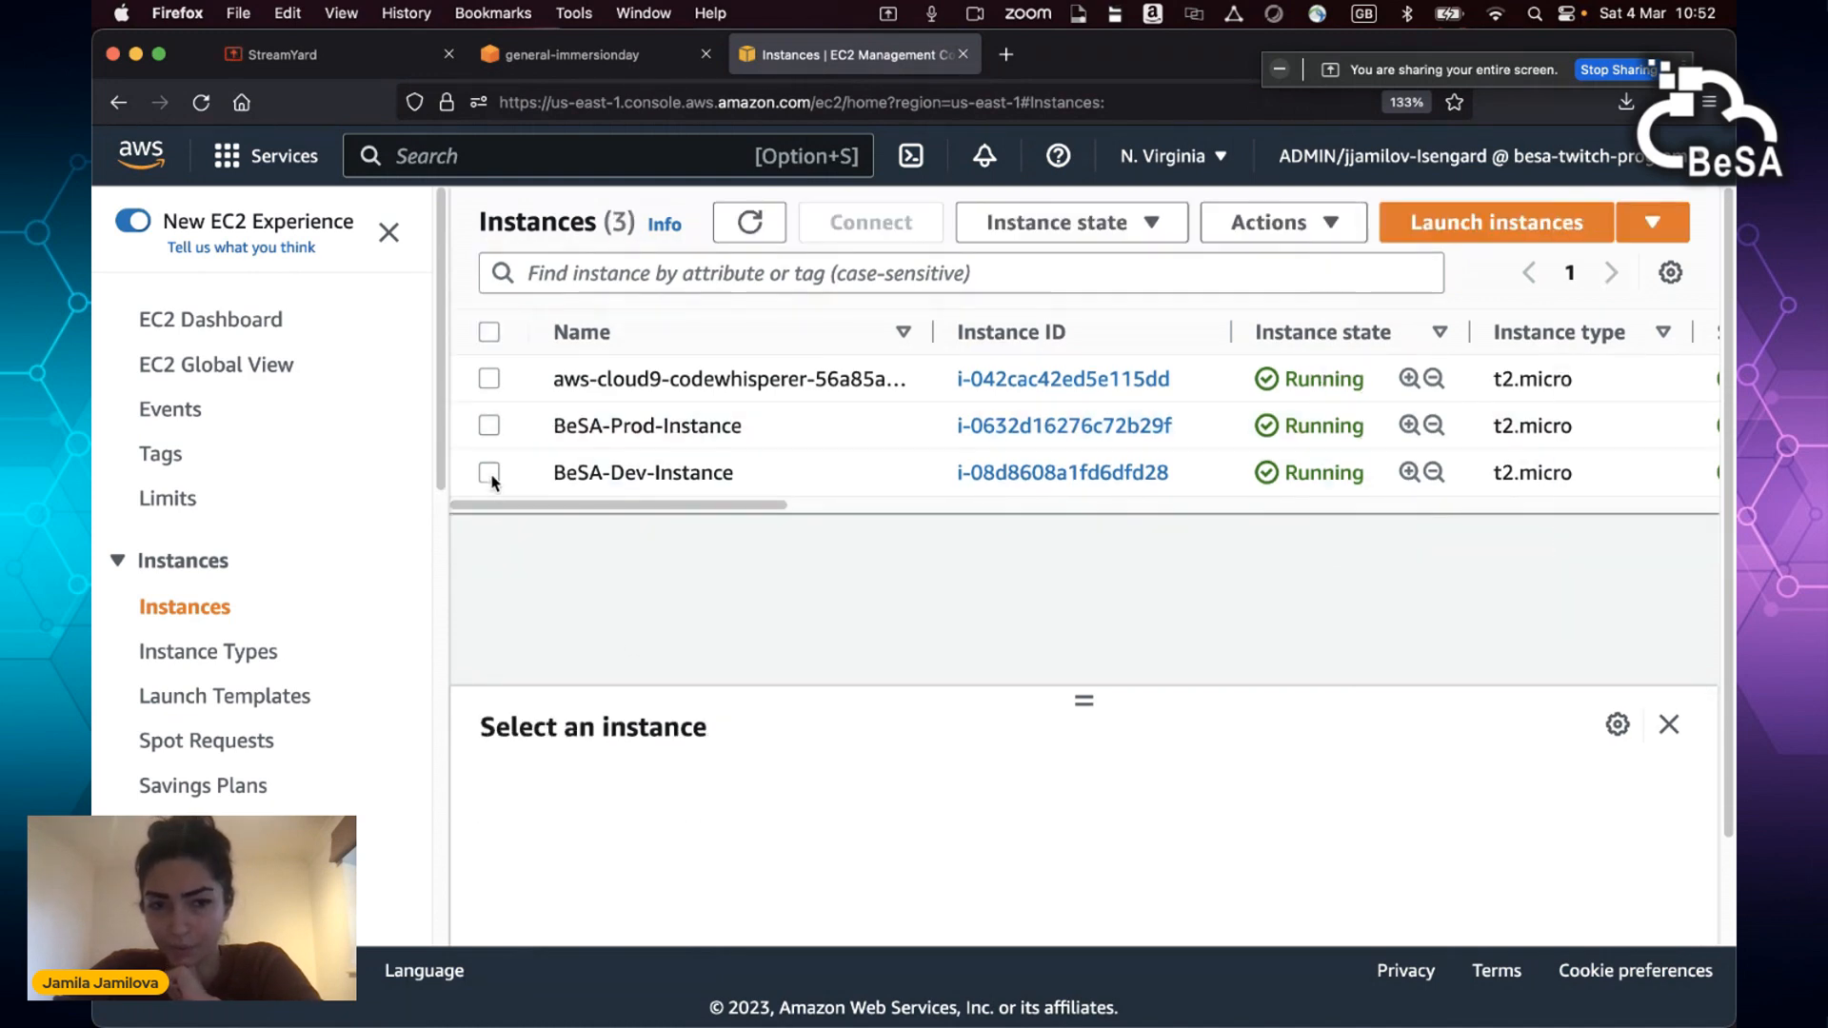
# Step: Select BeSA-Dev-Instance in the instances list and inspect its Name and Env tags
pyautogui.click(540, 515)
pyautogui.click(1451, 801)
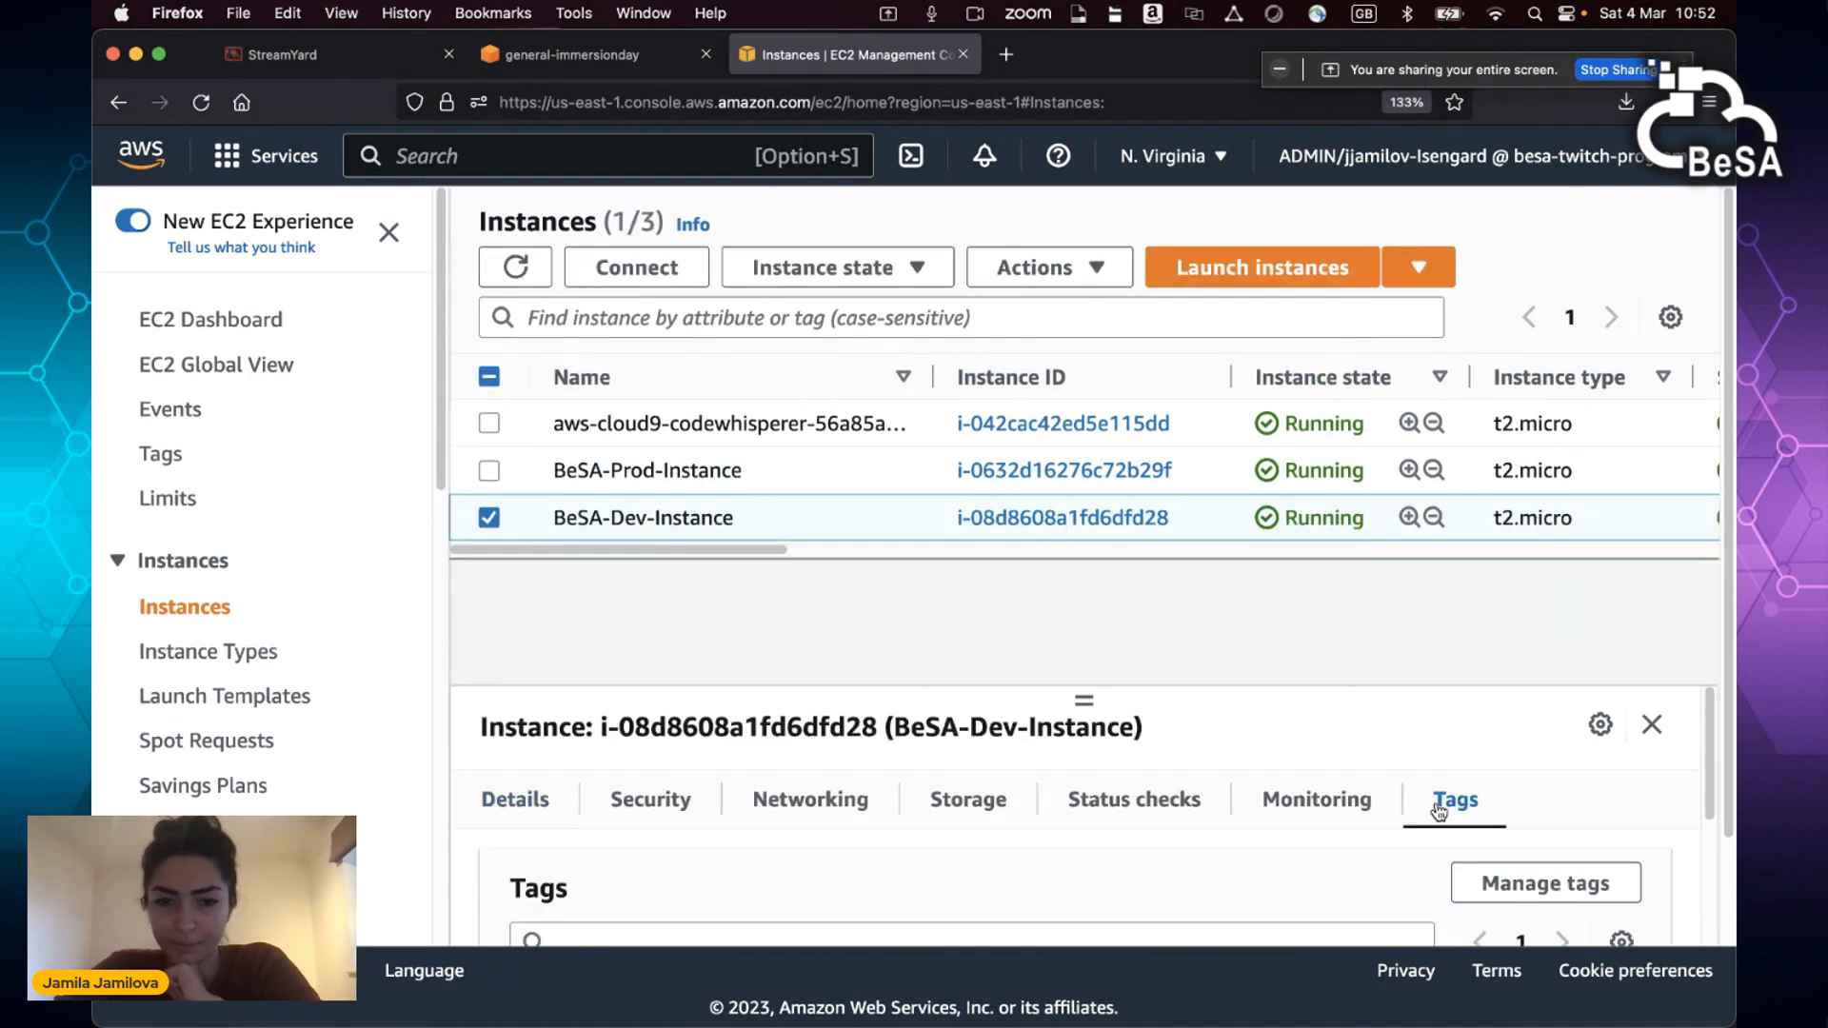
pyautogui.moveTo(1704, 777); pyautogui.dragTo(1700, 925)
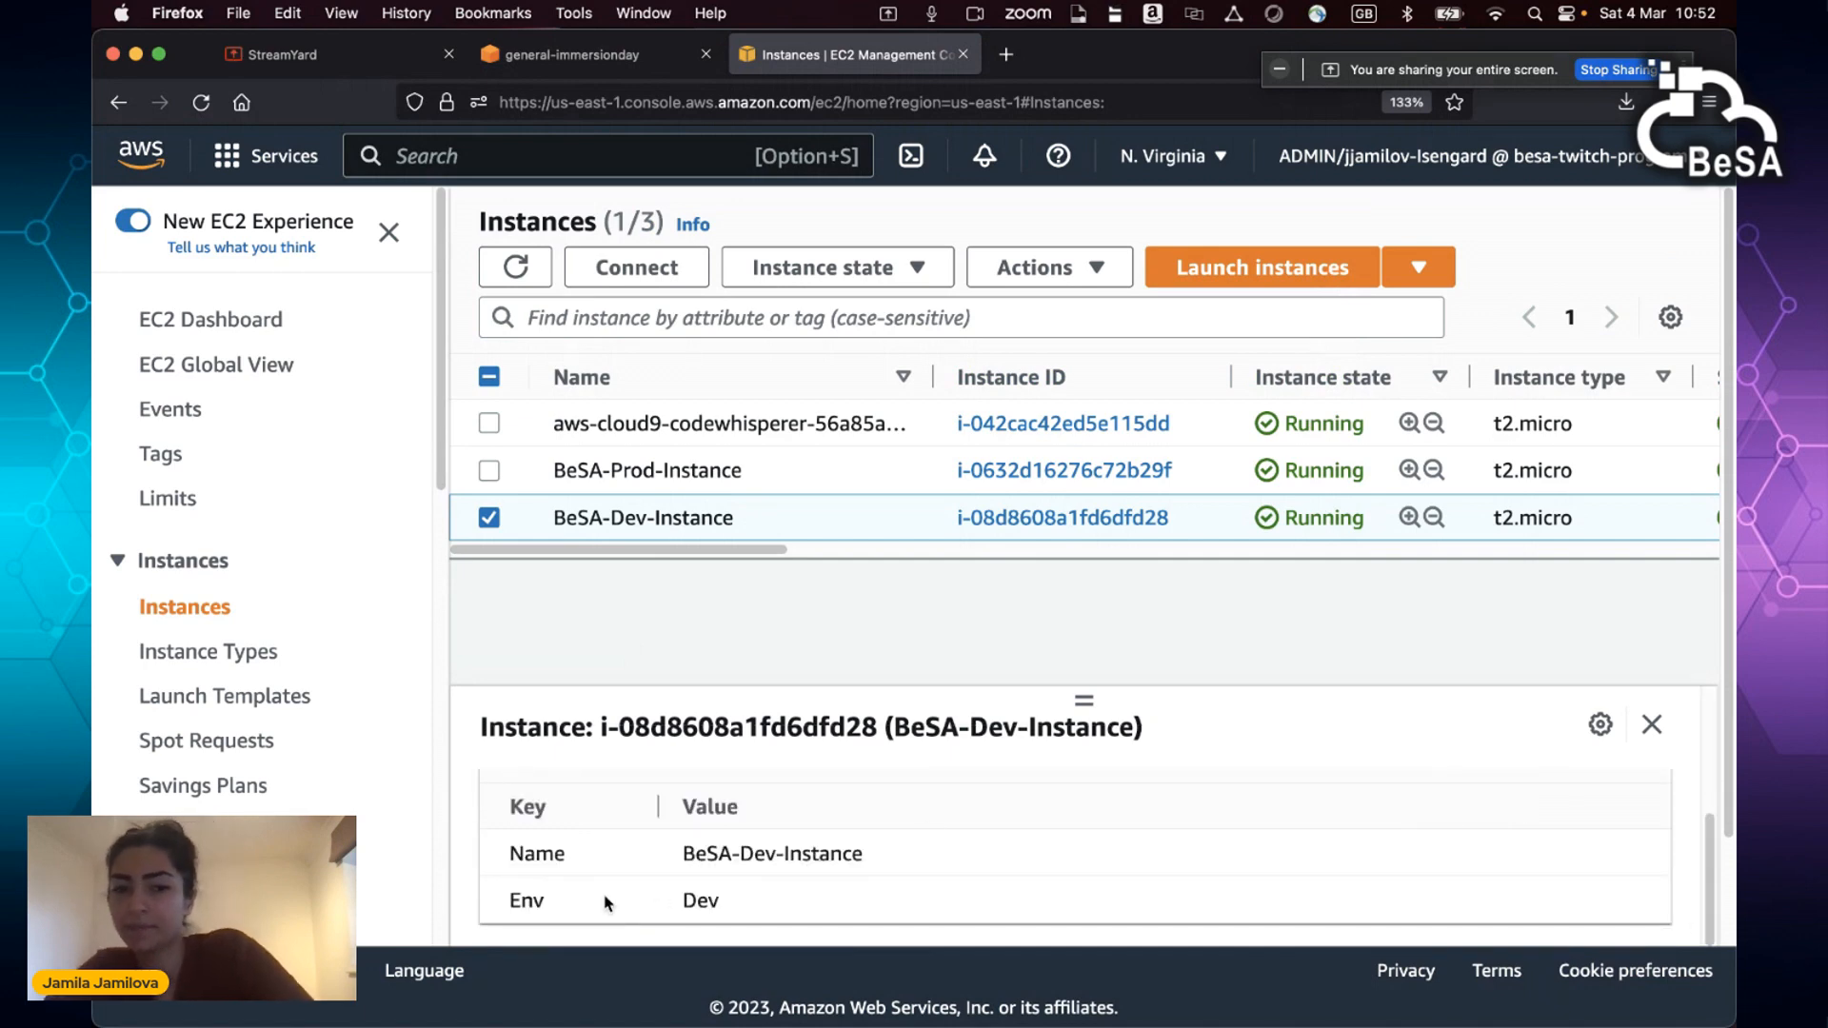
pyautogui.doubleClick(706, 907)
pyautogui.click(727, 633)
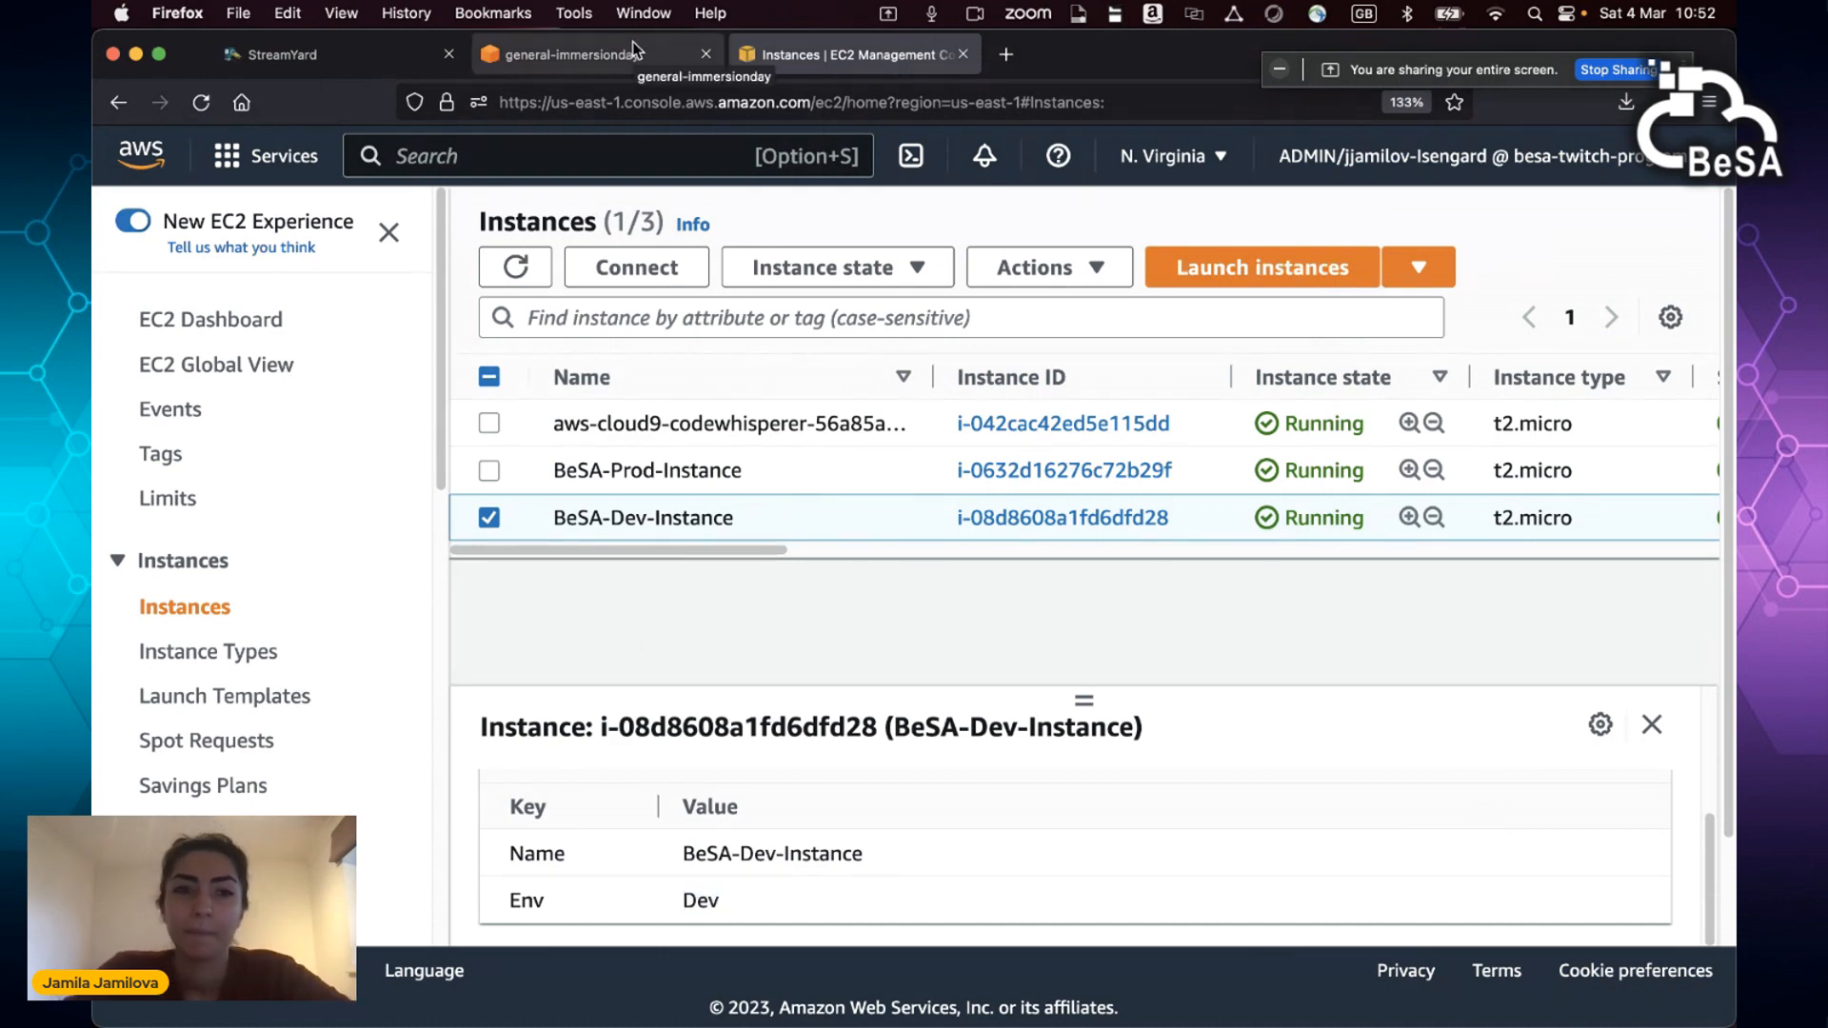
# Step: Return to the workshop instructions, open the Create AWS IAM Identities chapter, and read its dev-group access diagram and list of steps
pyautogui.click(632, 41)
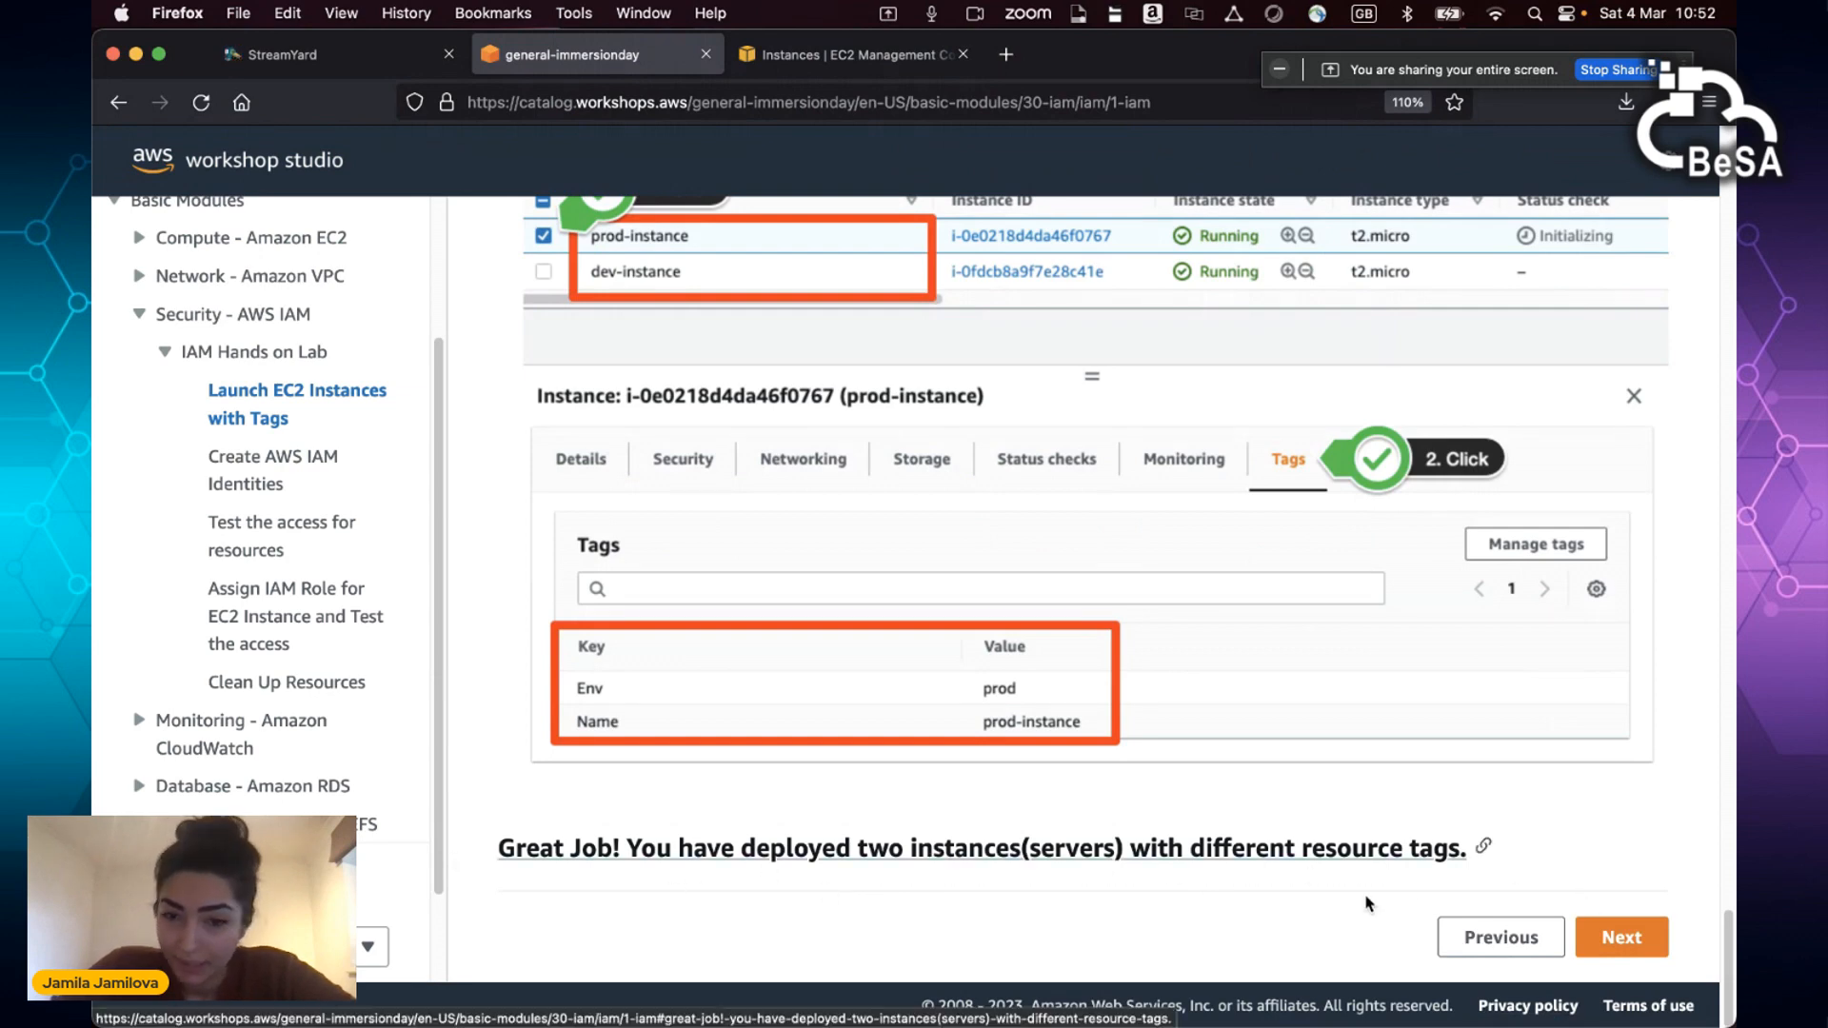
pyautogui.click(1668, 940)
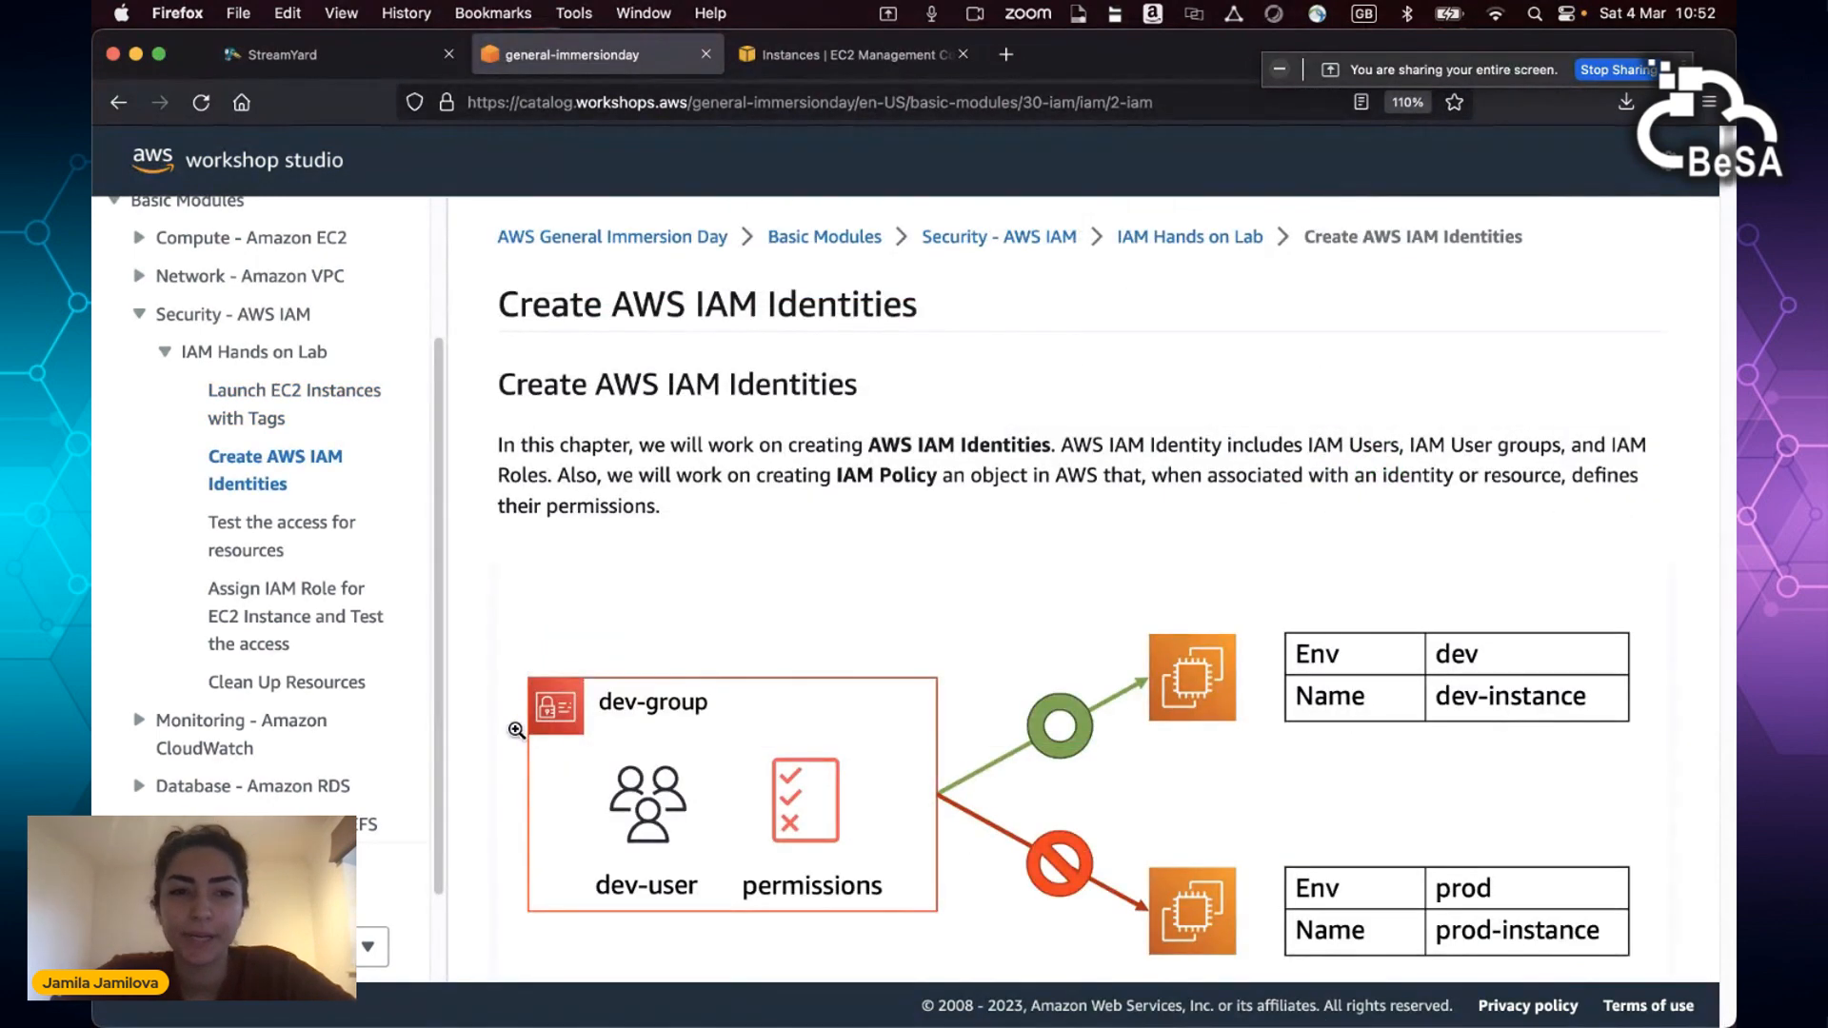
pyautogui.scroll(-1, 764, 647)
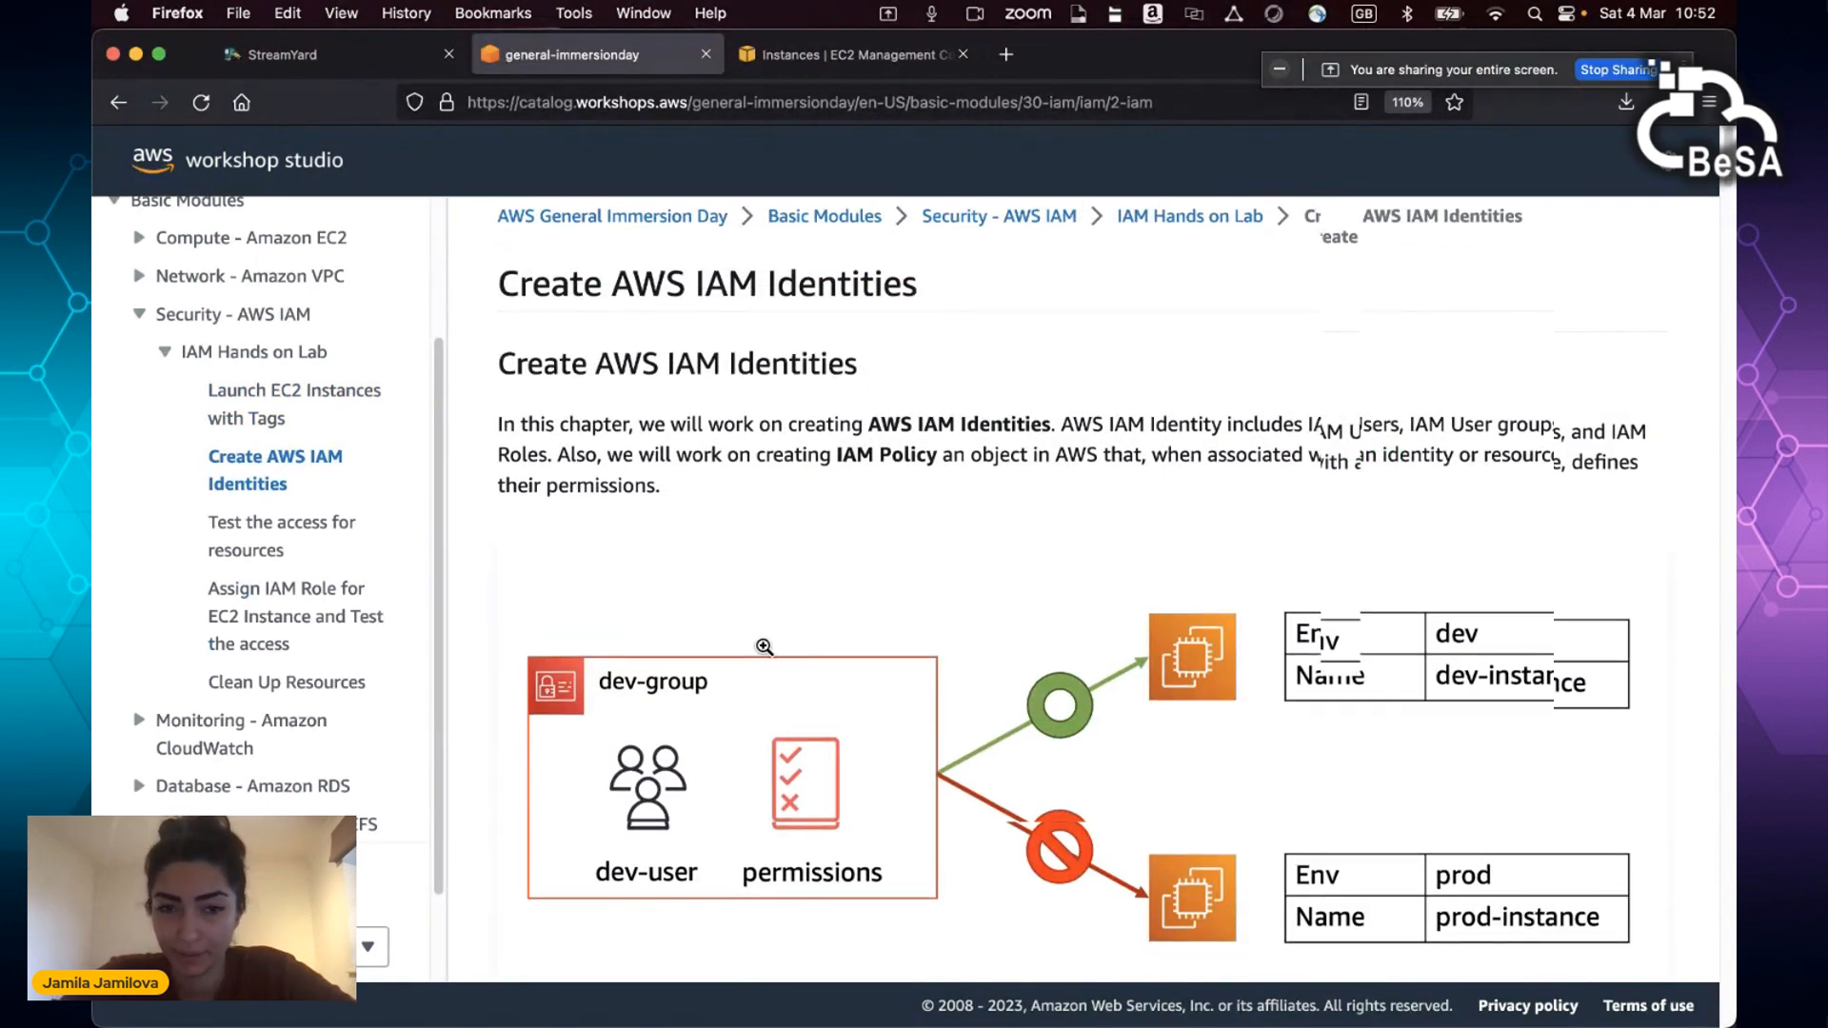
pyautogui.scroll(-3, 764, 648)
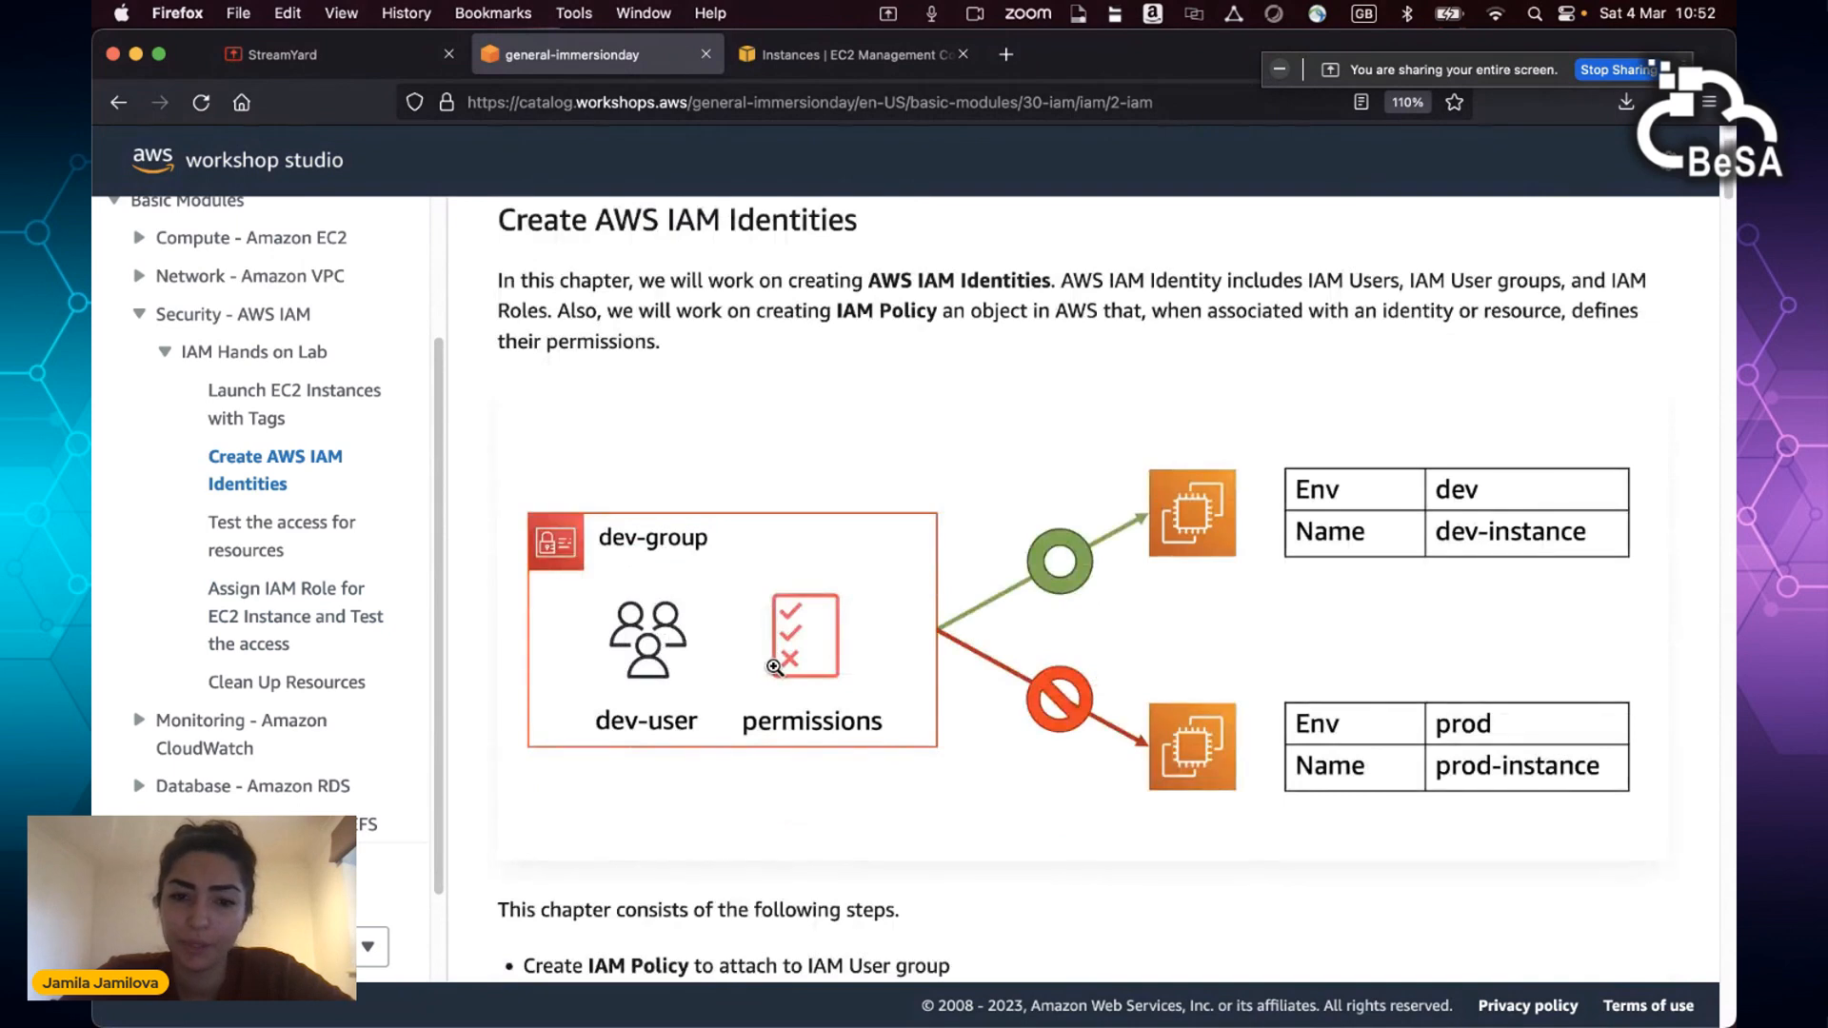
pyautogui.scroll(-3, 774, 667)
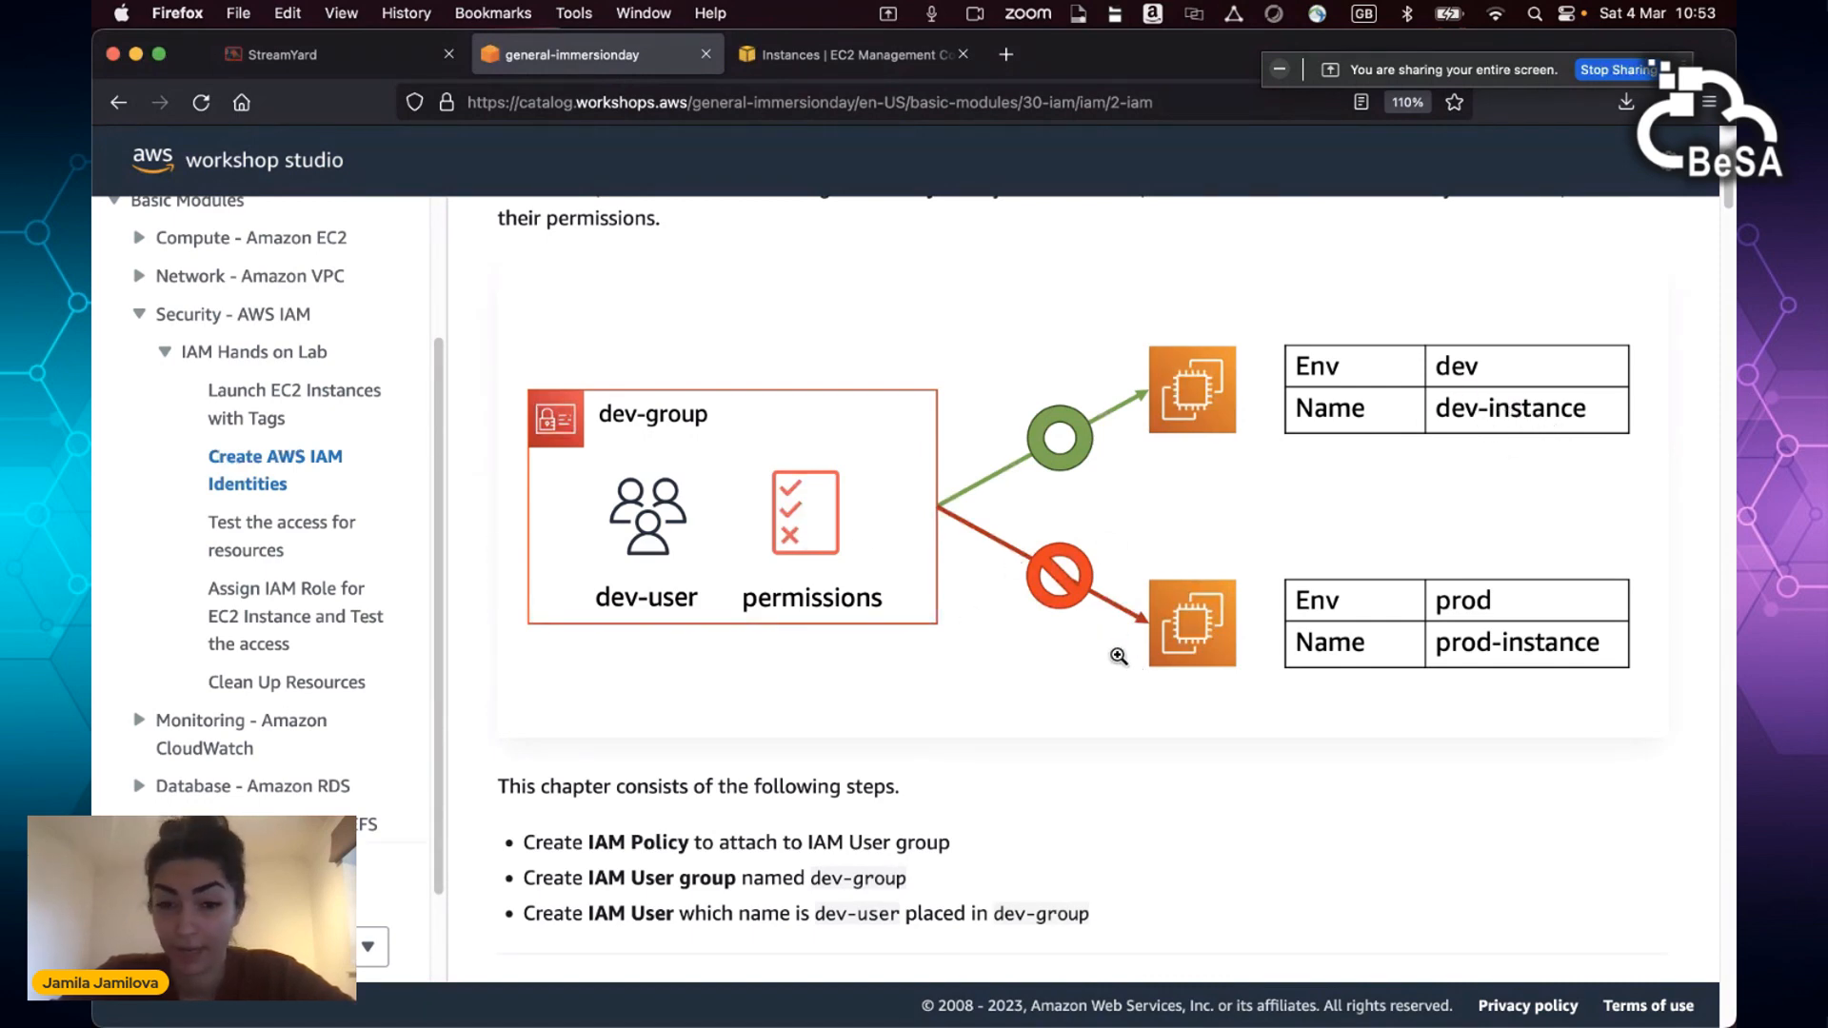
pyautogui.scroll(-3, 1077, 759)
pyautogui.scroll(-6, 990, 769)
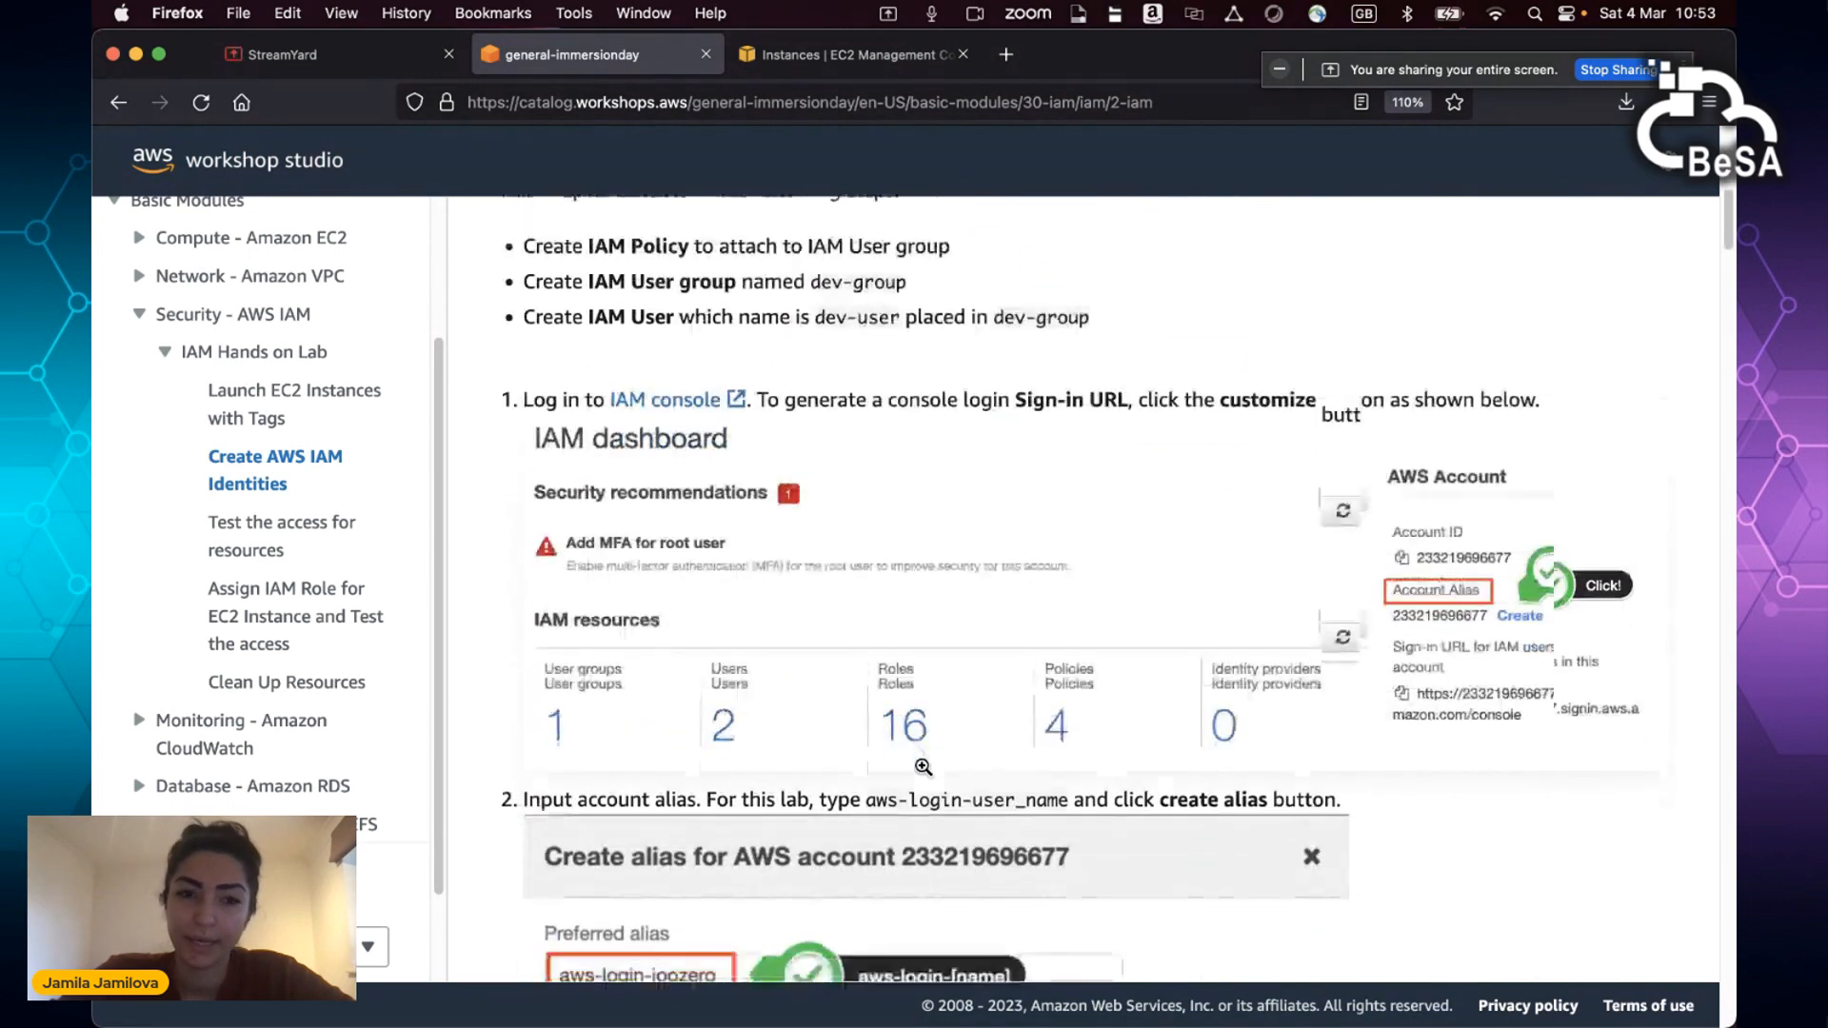
# Step: Read the workshop steps for customizing the IAM console sign-in URL and creating an account alias
pyautogui.scroll(-2, 923, 767)
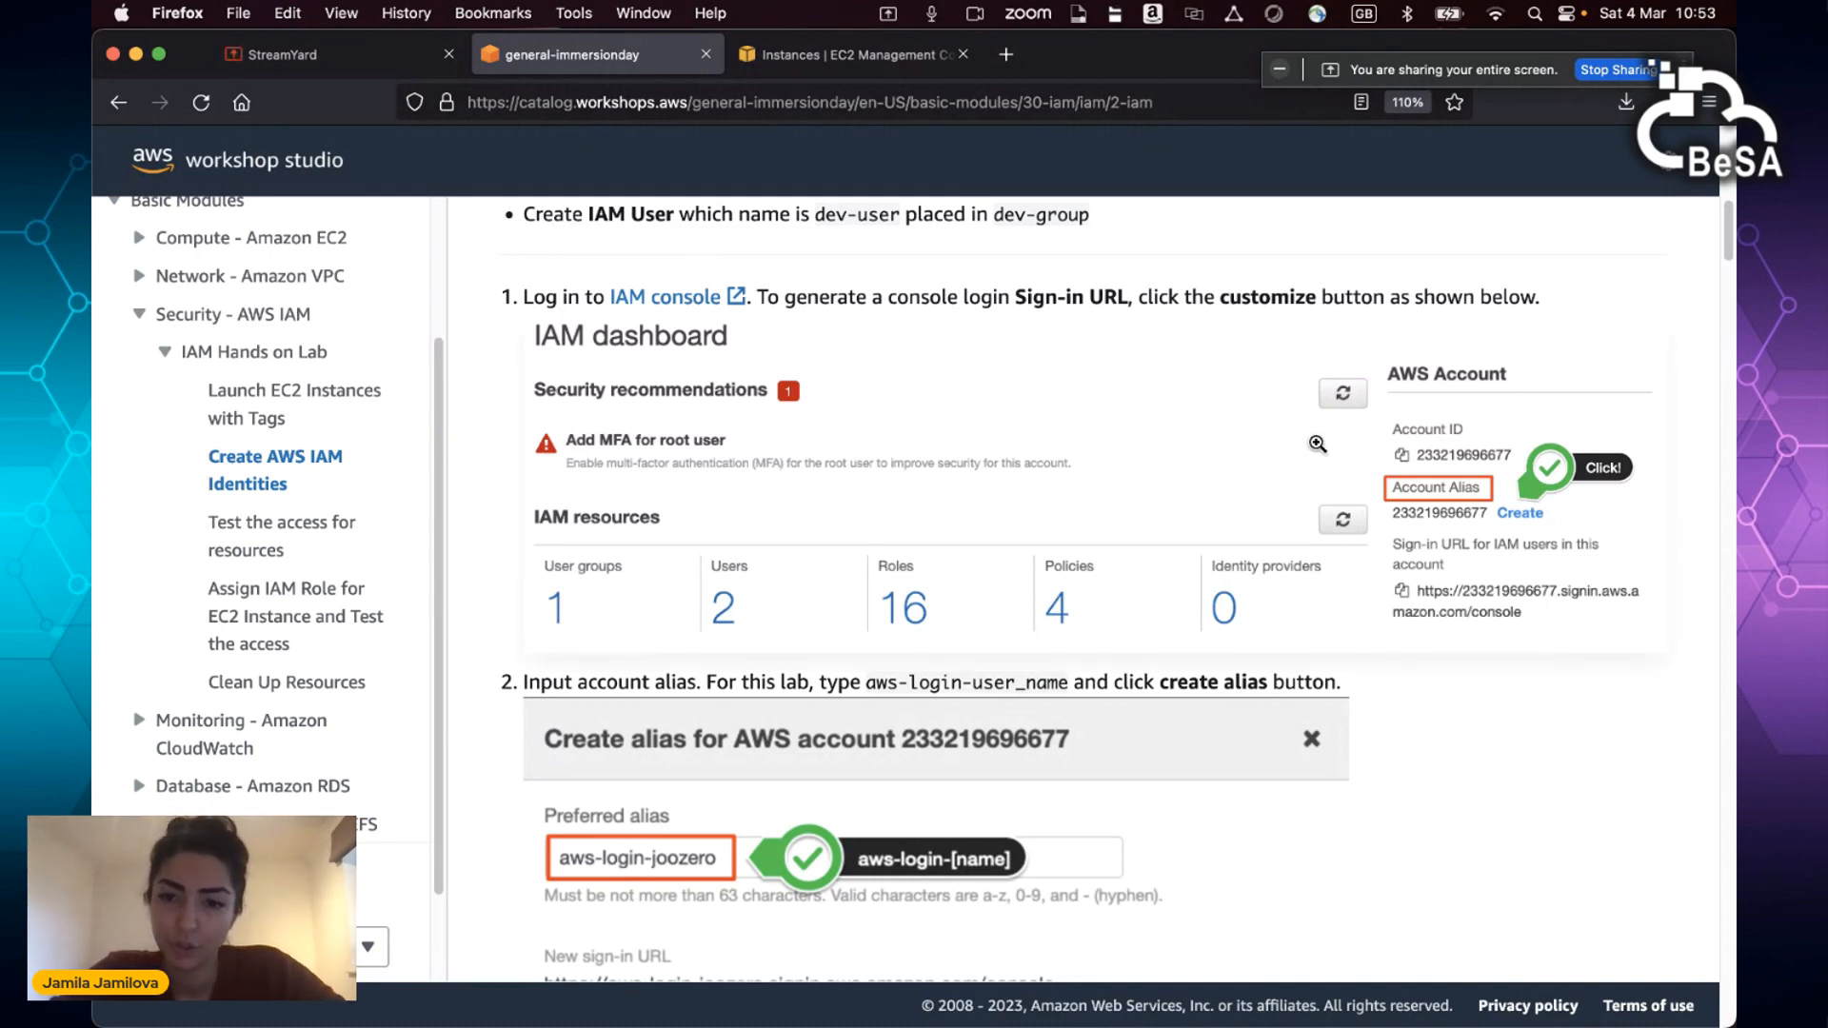
pyautogui.scroll(-1, 1332, 445)
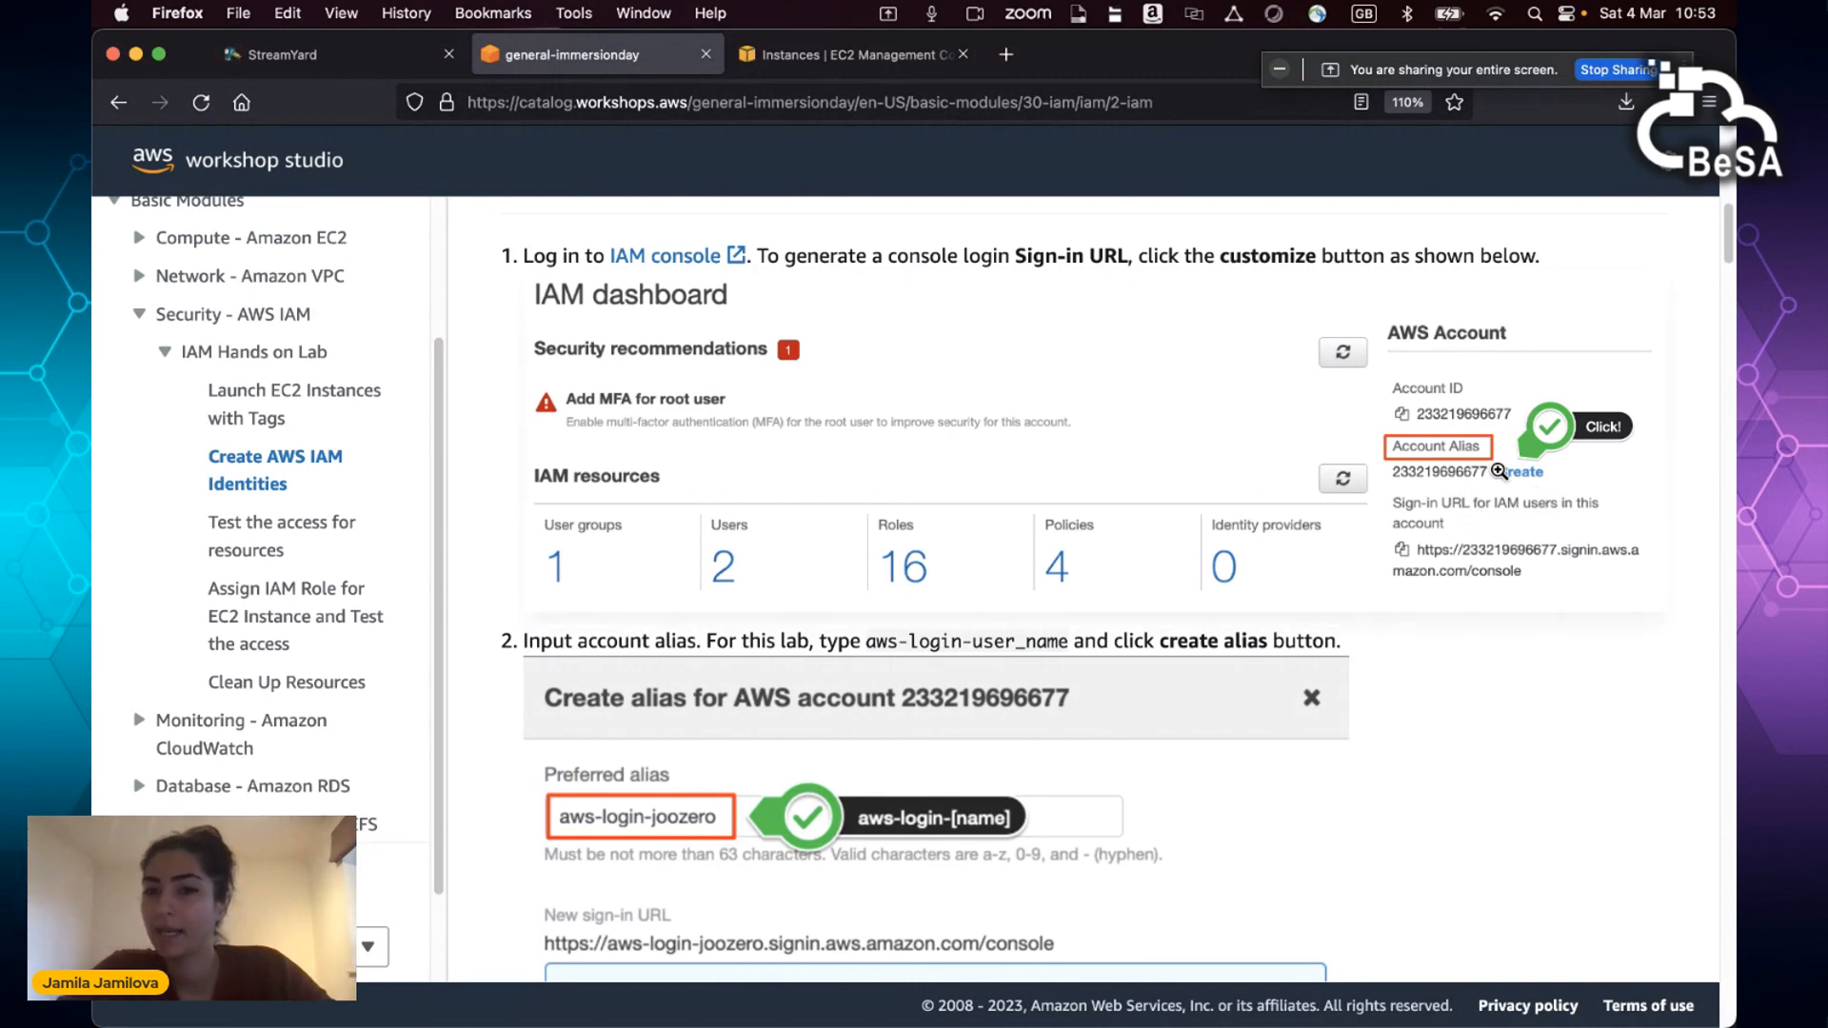
pyautogui.scroll(-5, 1485, 533)
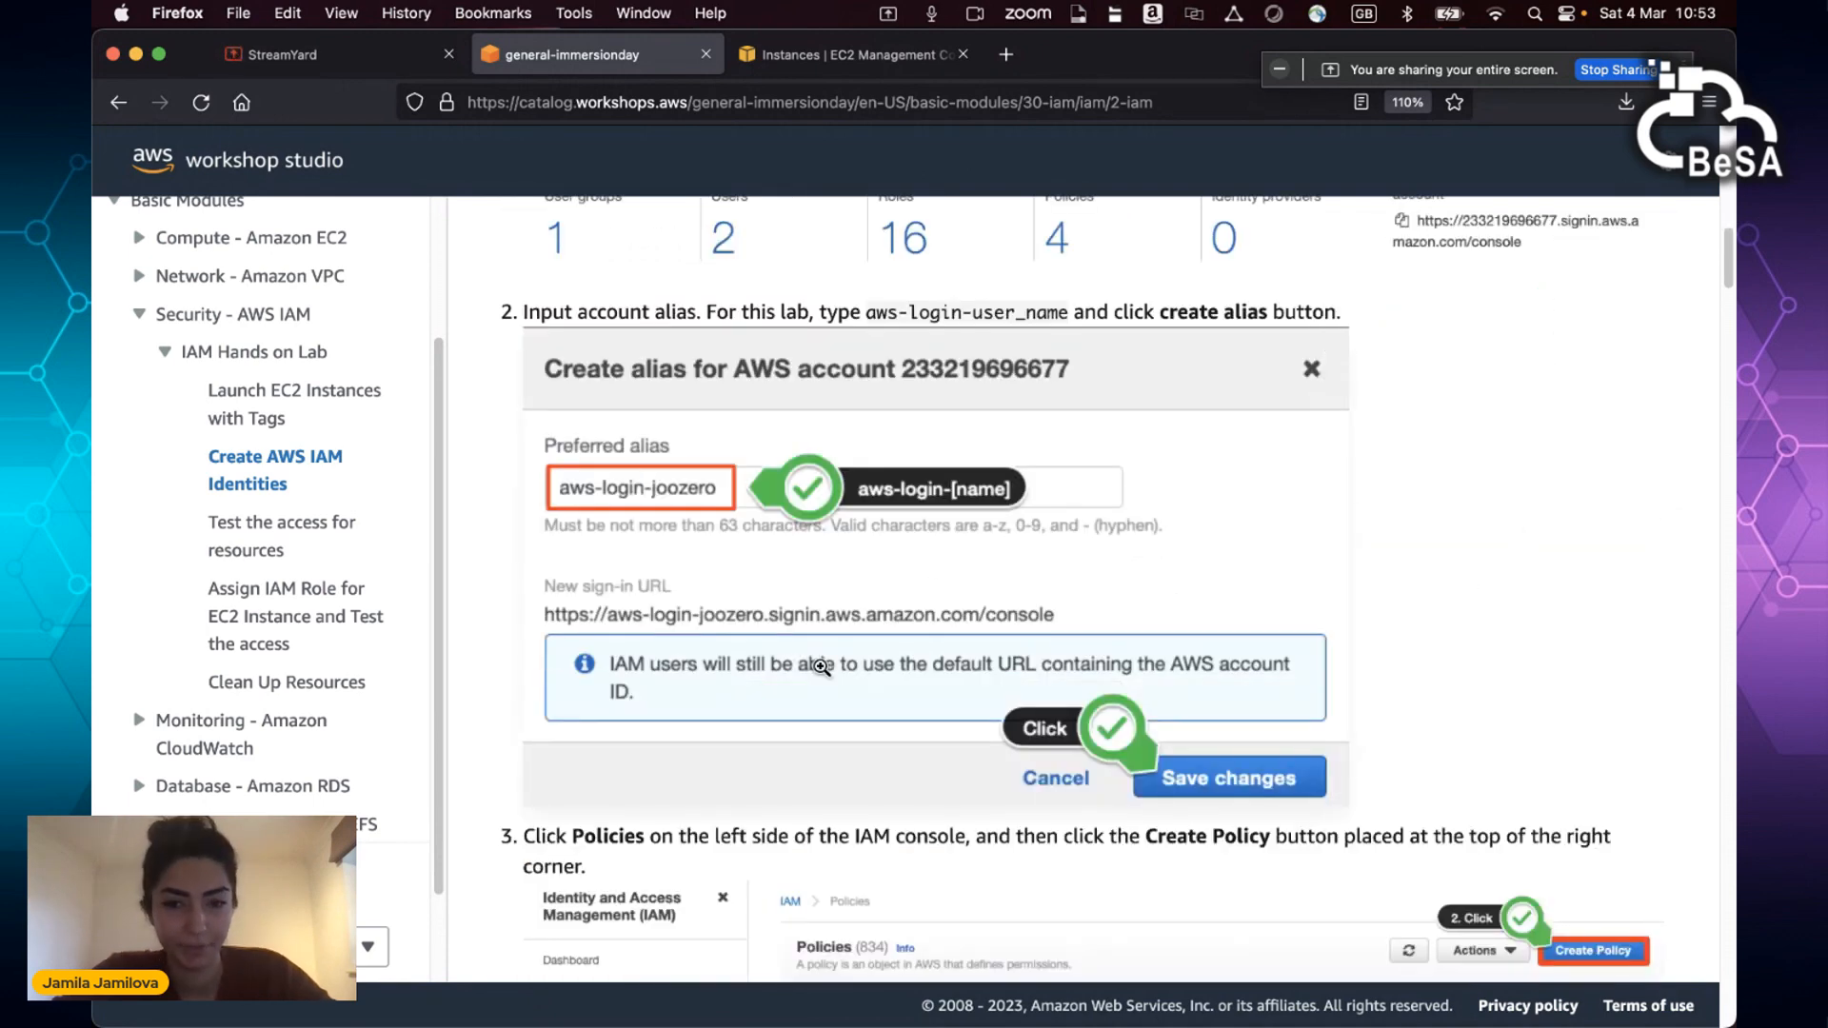
pyautogui.scroll(-2, 821, 667)
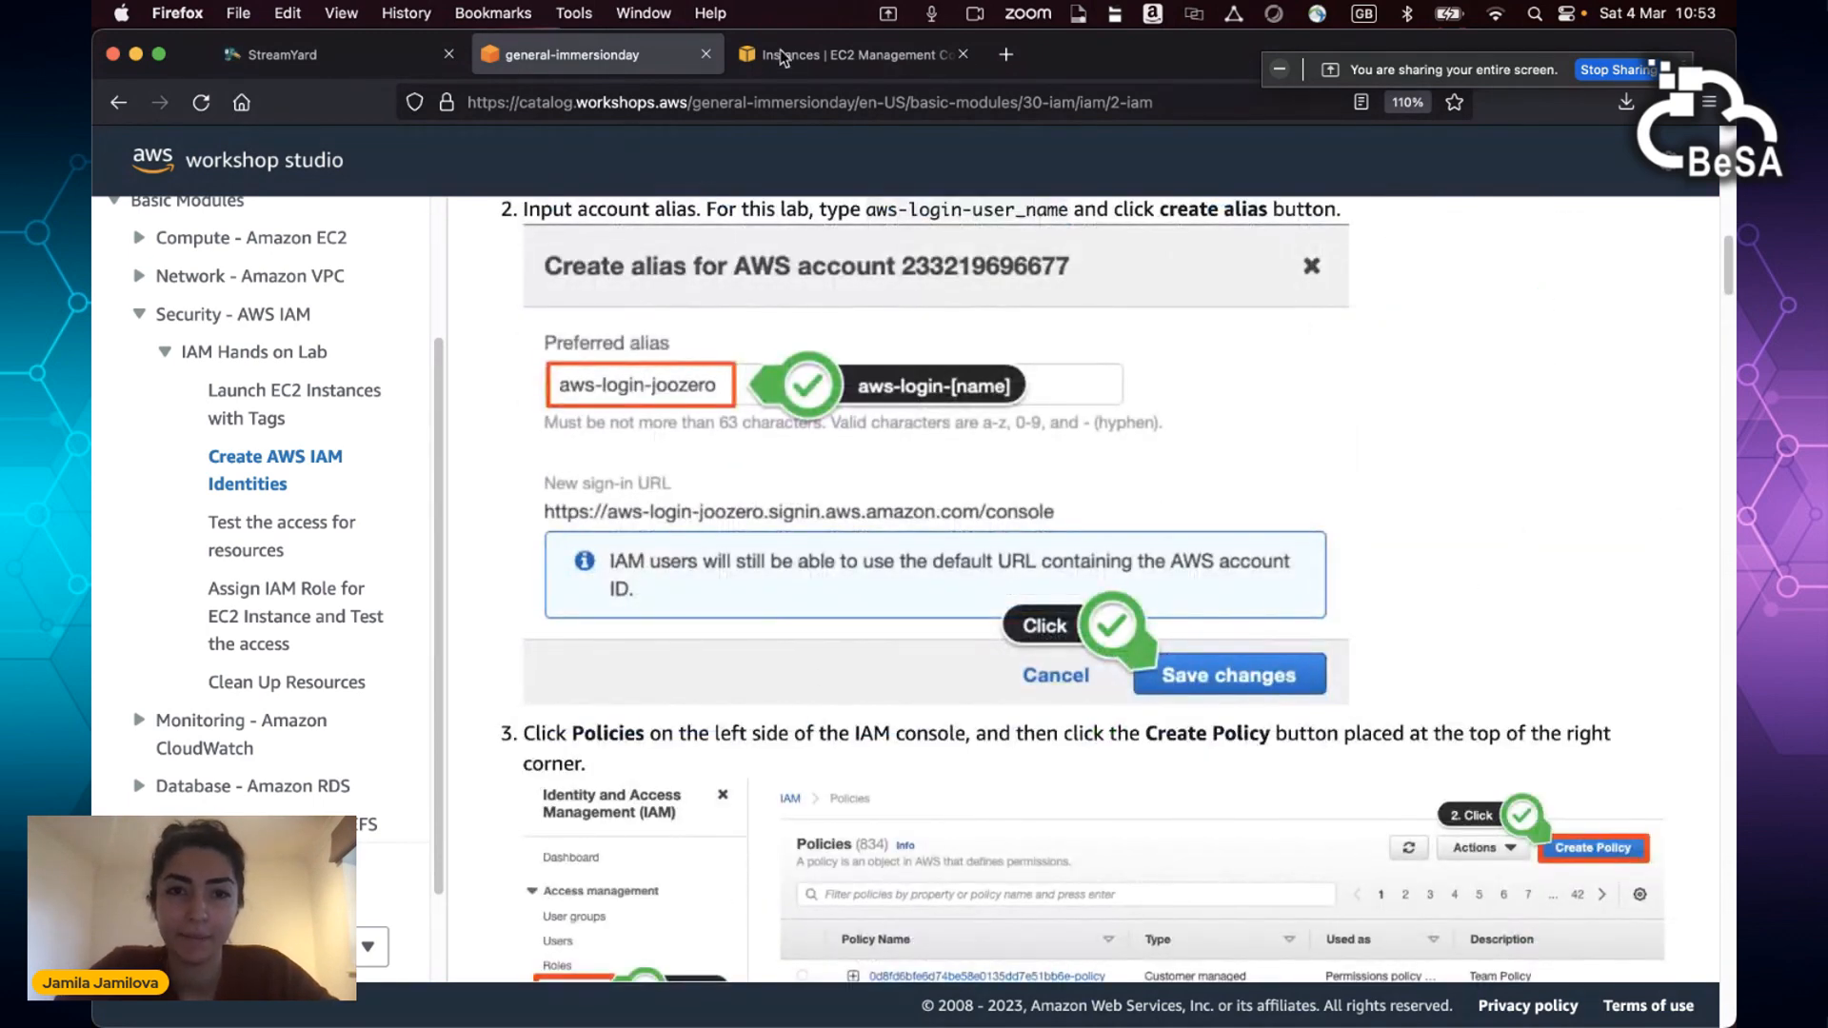
# Step: Switch to the AWS console, search for iam, and open the IAM dashboard
pyautogui.click(782, 59)
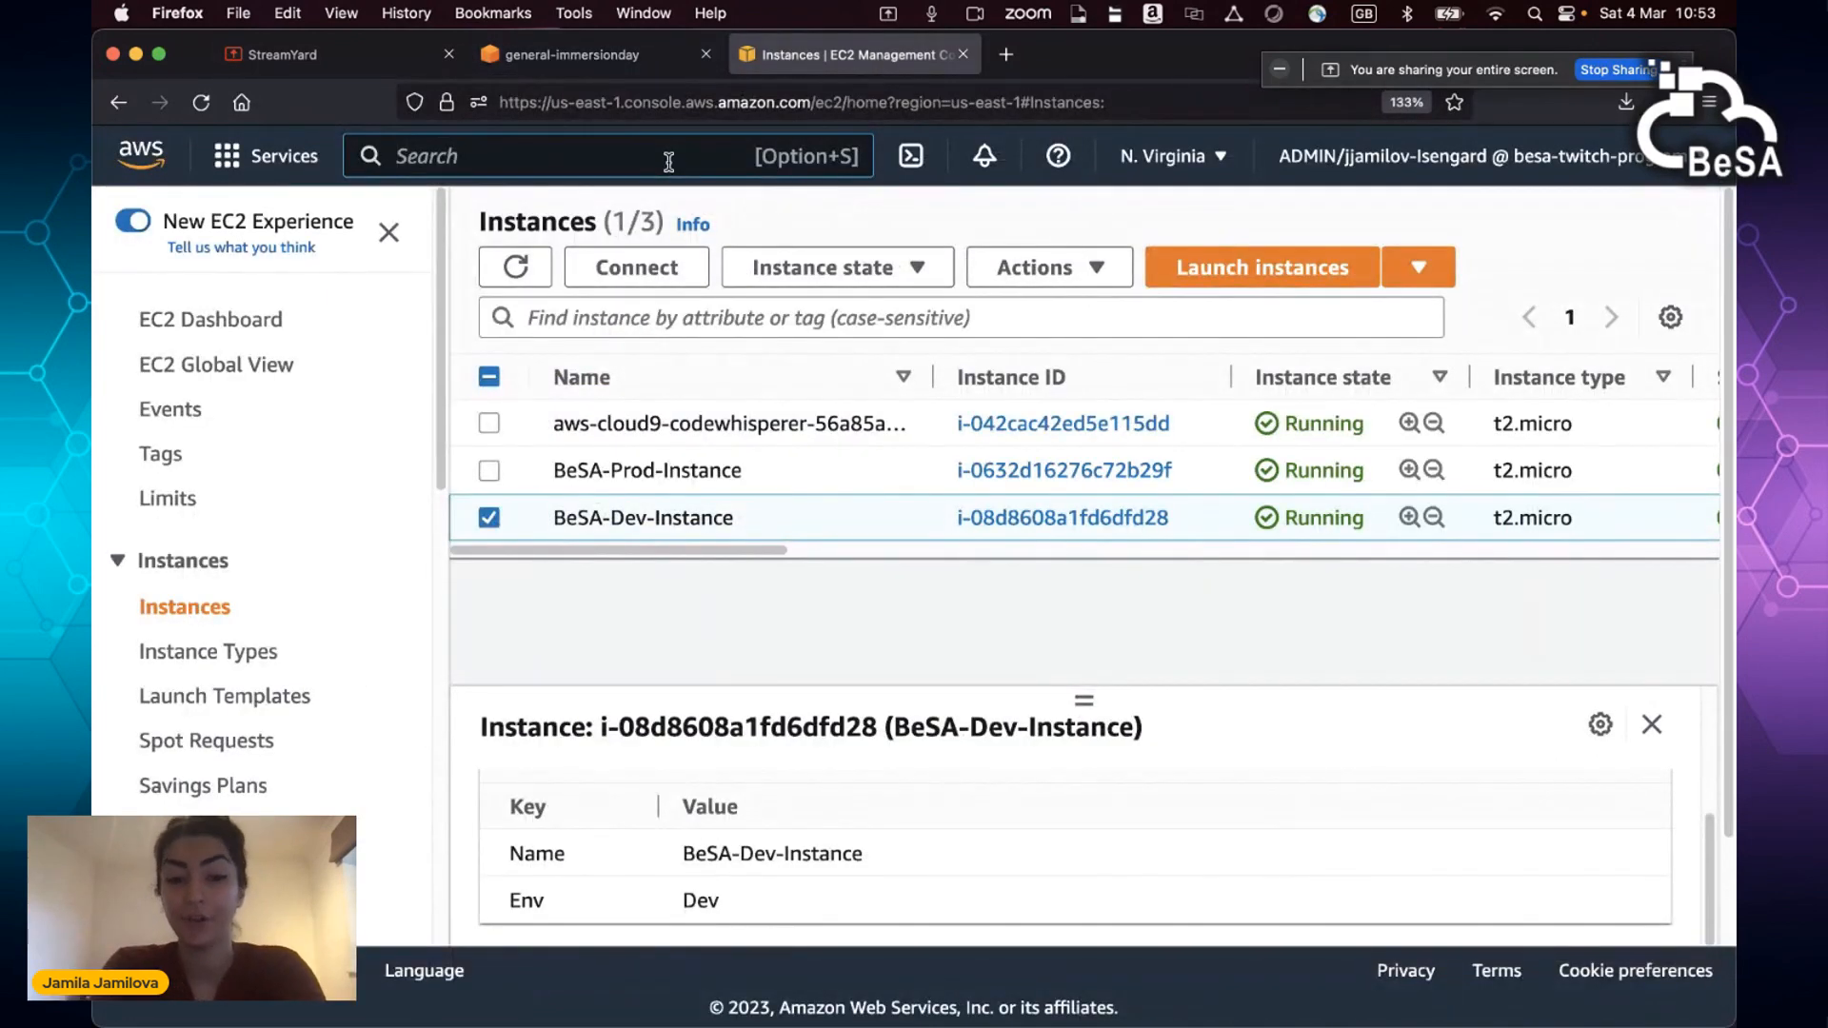
pyautogui.click(669, 162)
pyautogui.write('iam')
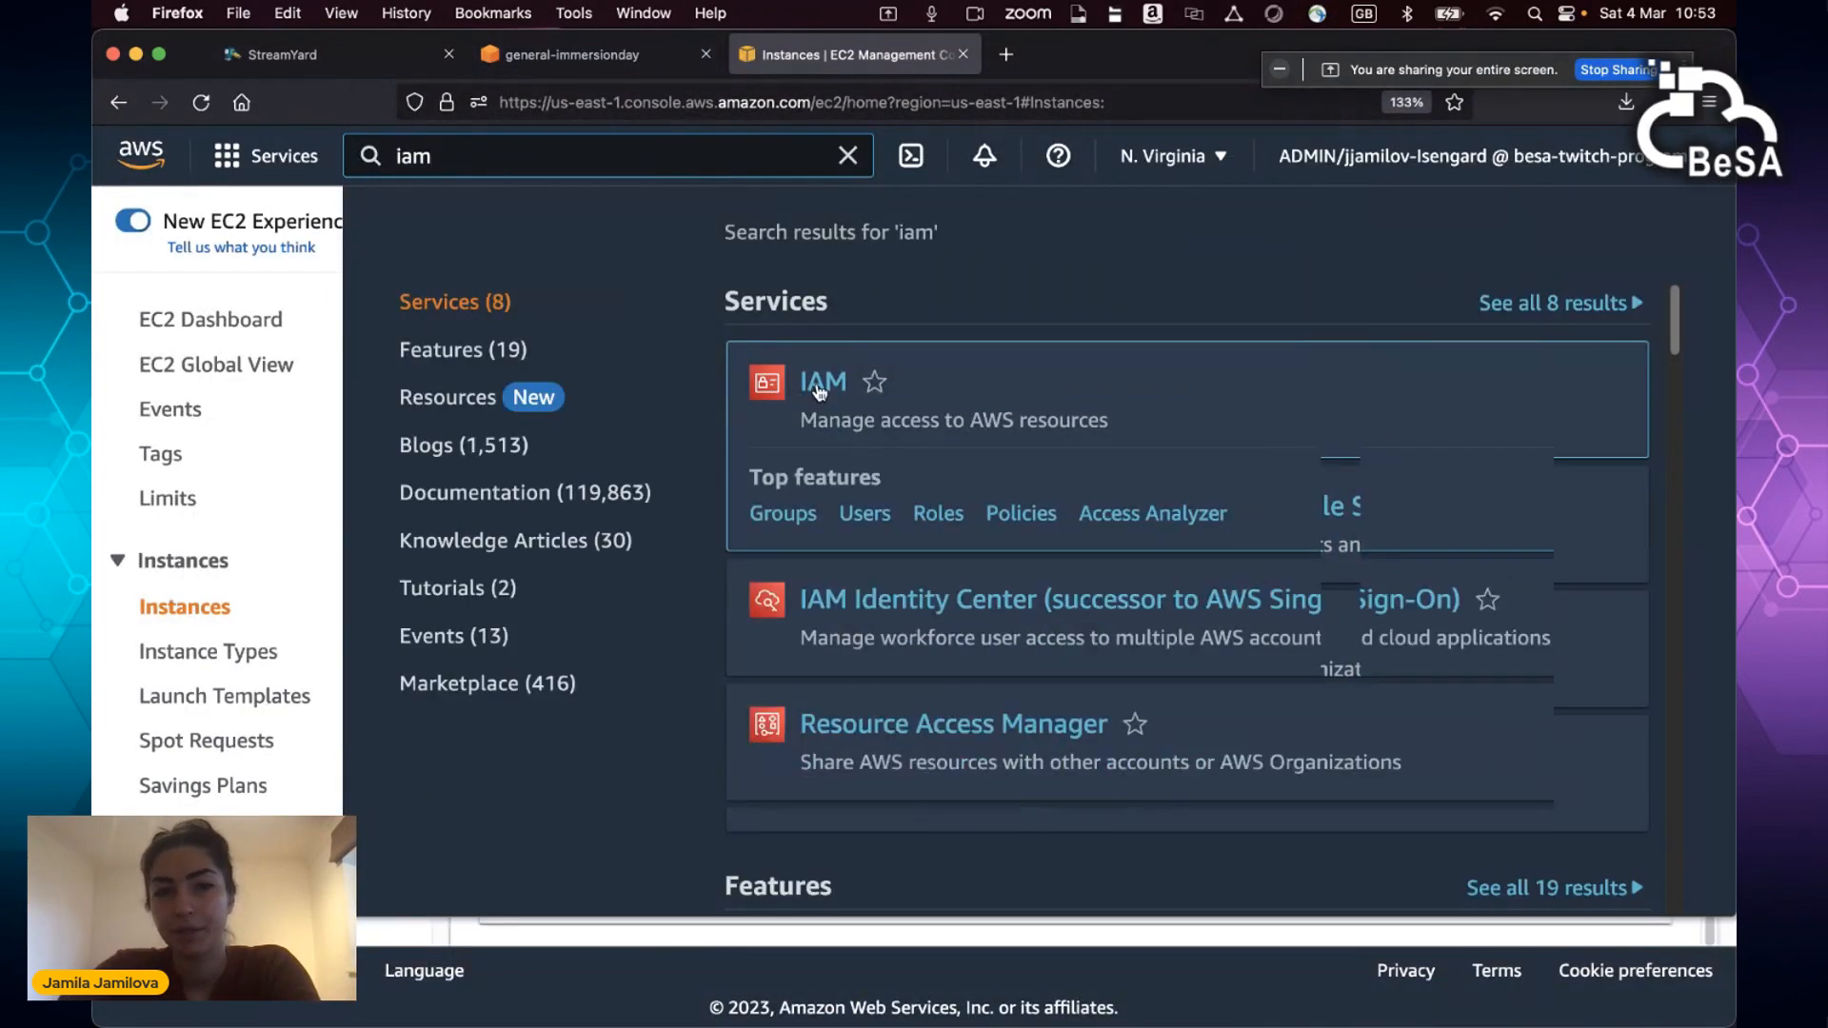
pyautogui.click(821, 384)
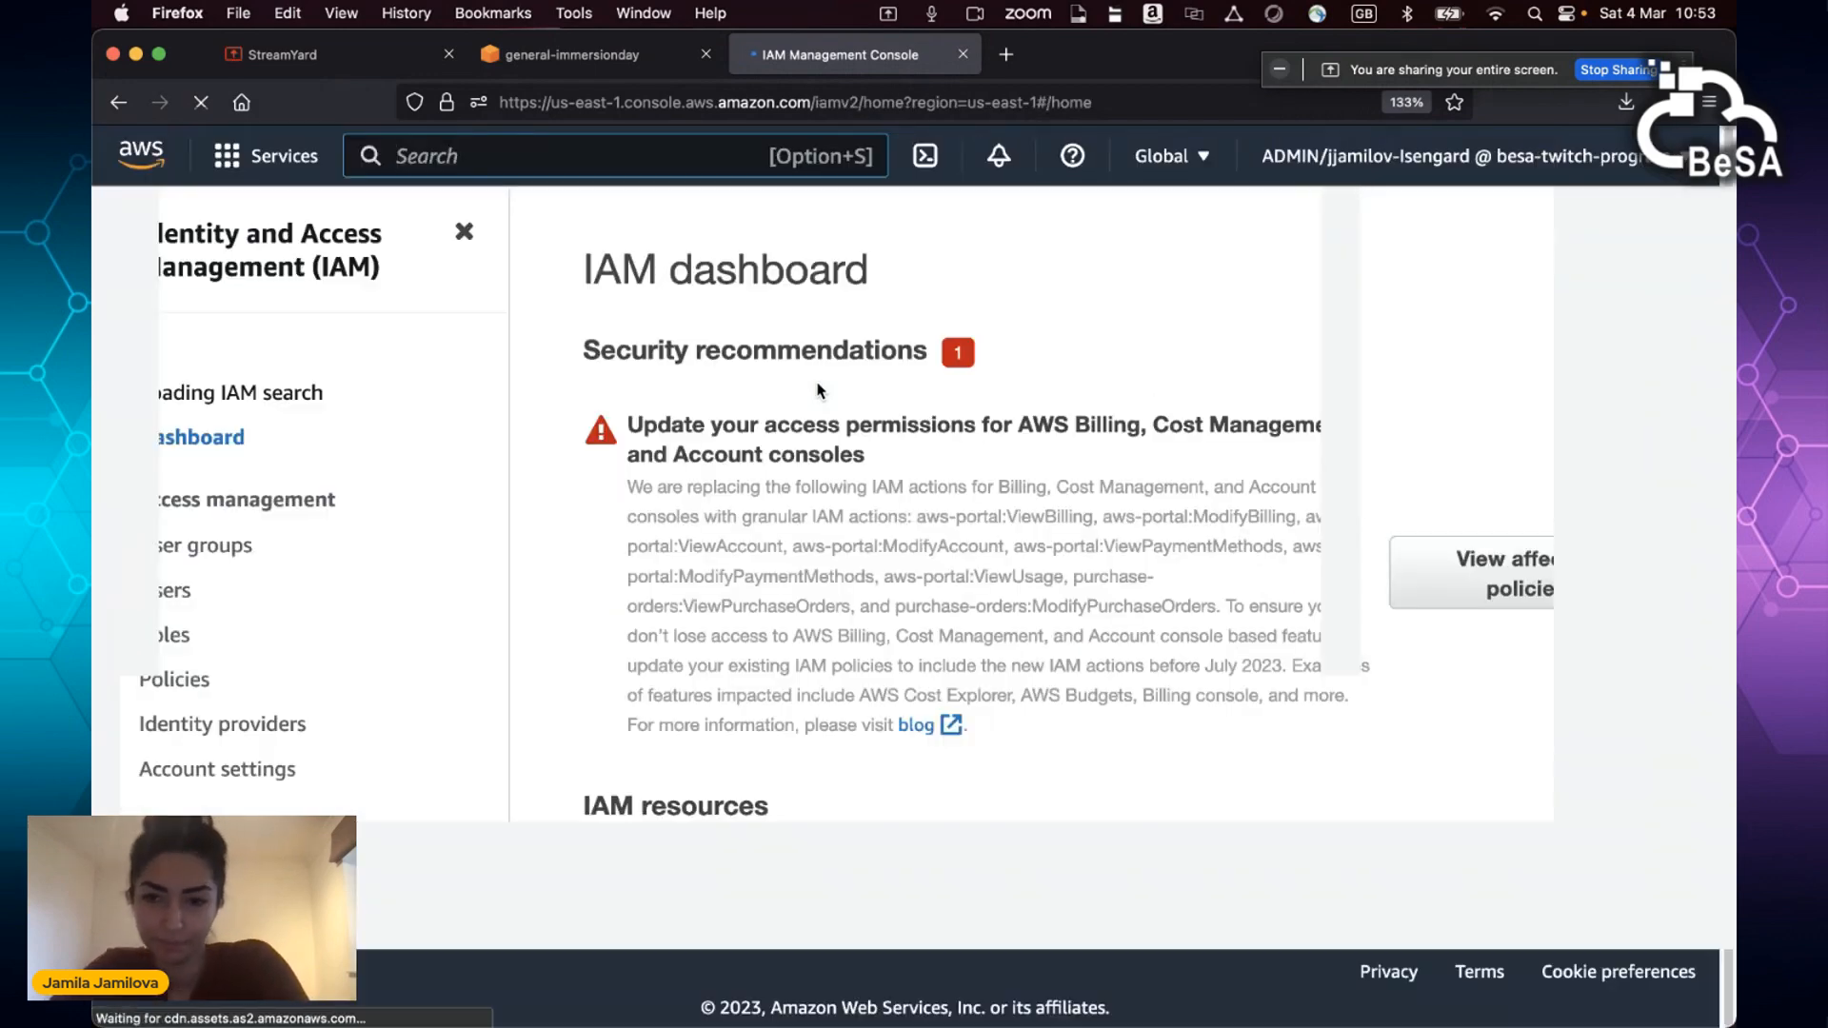
# Step: Examine the account alias, IAM users' sign-in URL and IAM resources on the dashboard
pyautogui.scroll(-3, 1235, 515)
pyautogui.moveTo(1197, 941); pyautogui.dragTo(1566, 935)
pyautogui.scroll(3, 1464, 564)
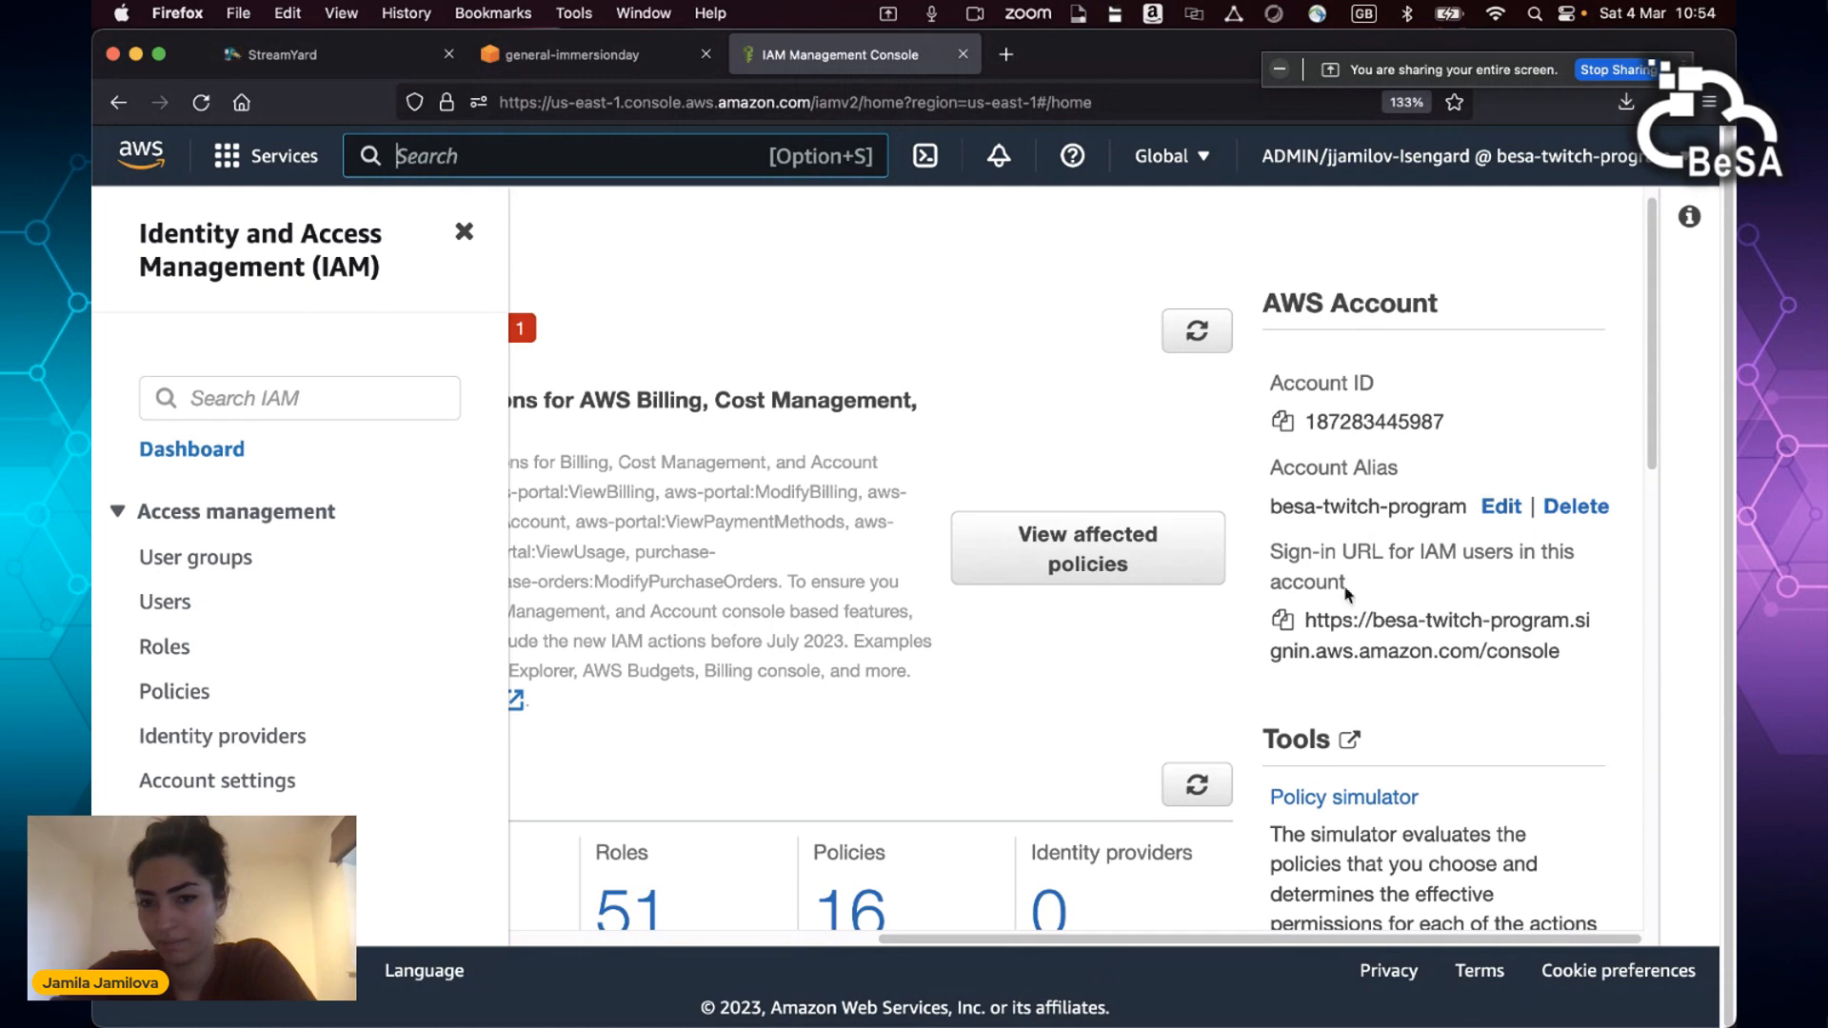
pyautogui.moveTo(1167, 941); pyautogui.dragTo(792, 937)
pyautogui.scroll(-6, 836, 674)
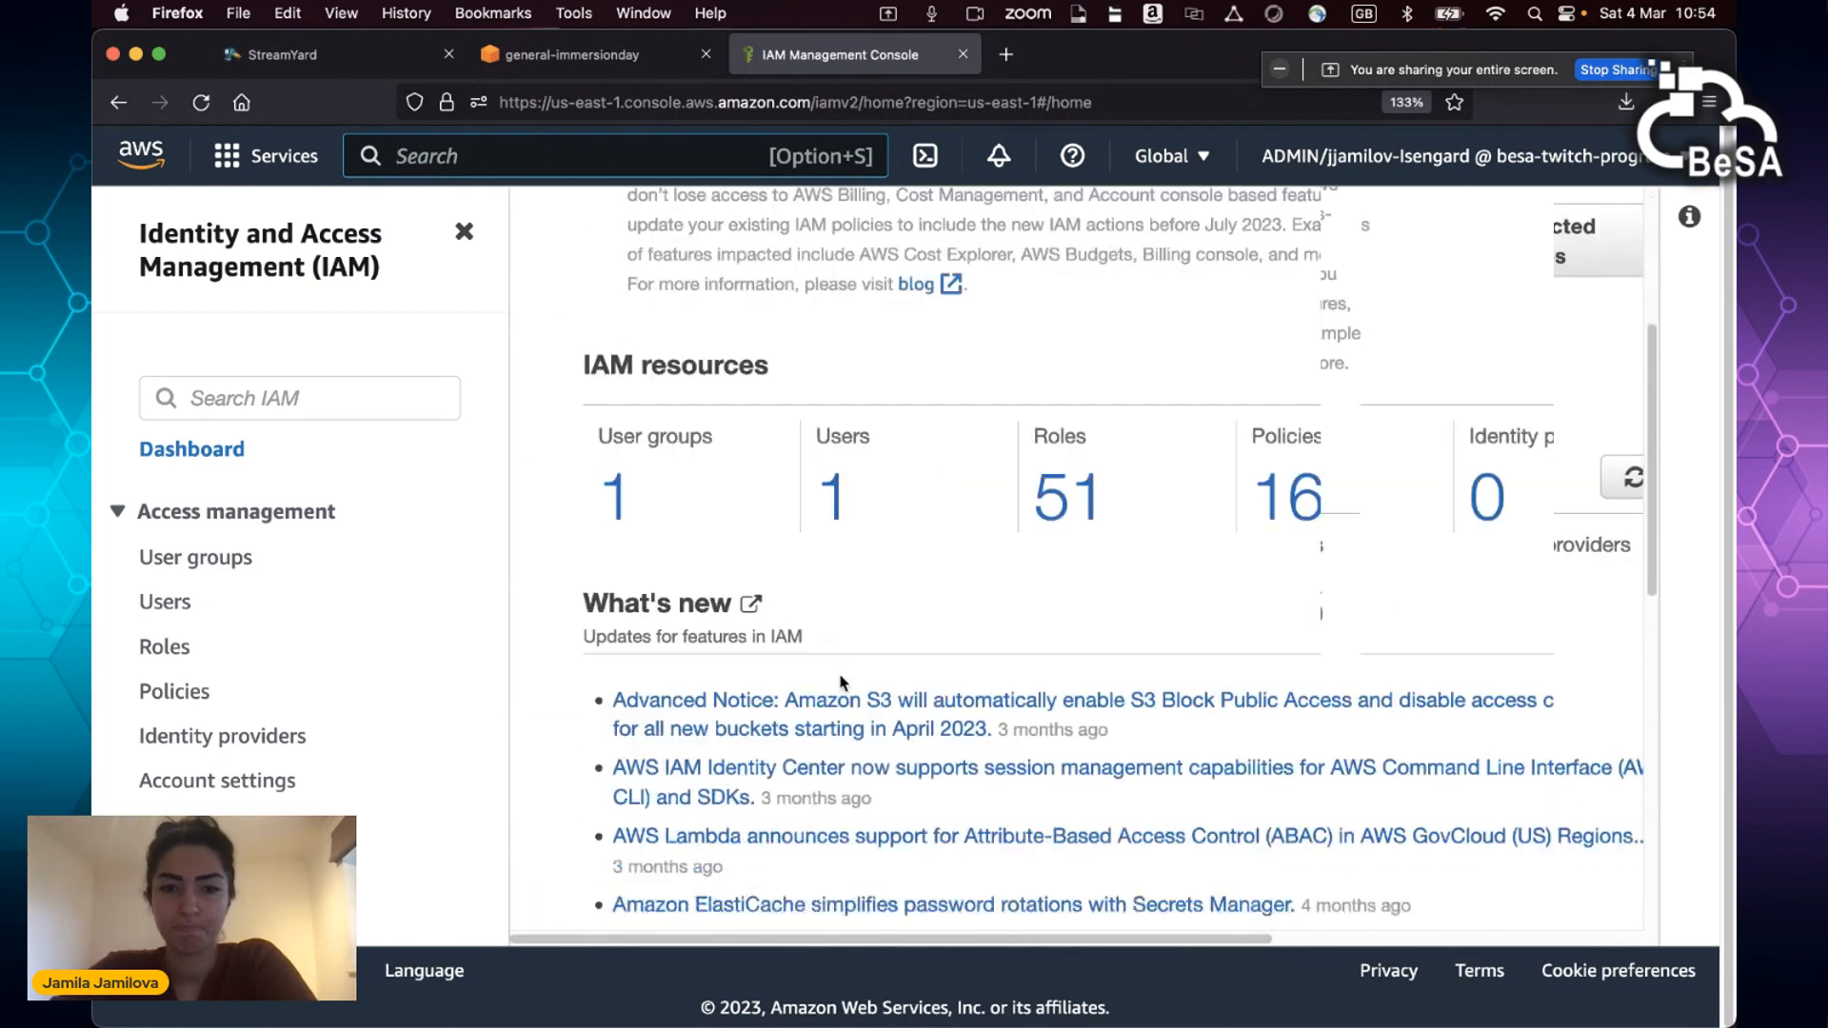
# Step: Switch to the workshop instructions and read how to create a policy, down to its JSON code
pyautogui.click(530, 59)
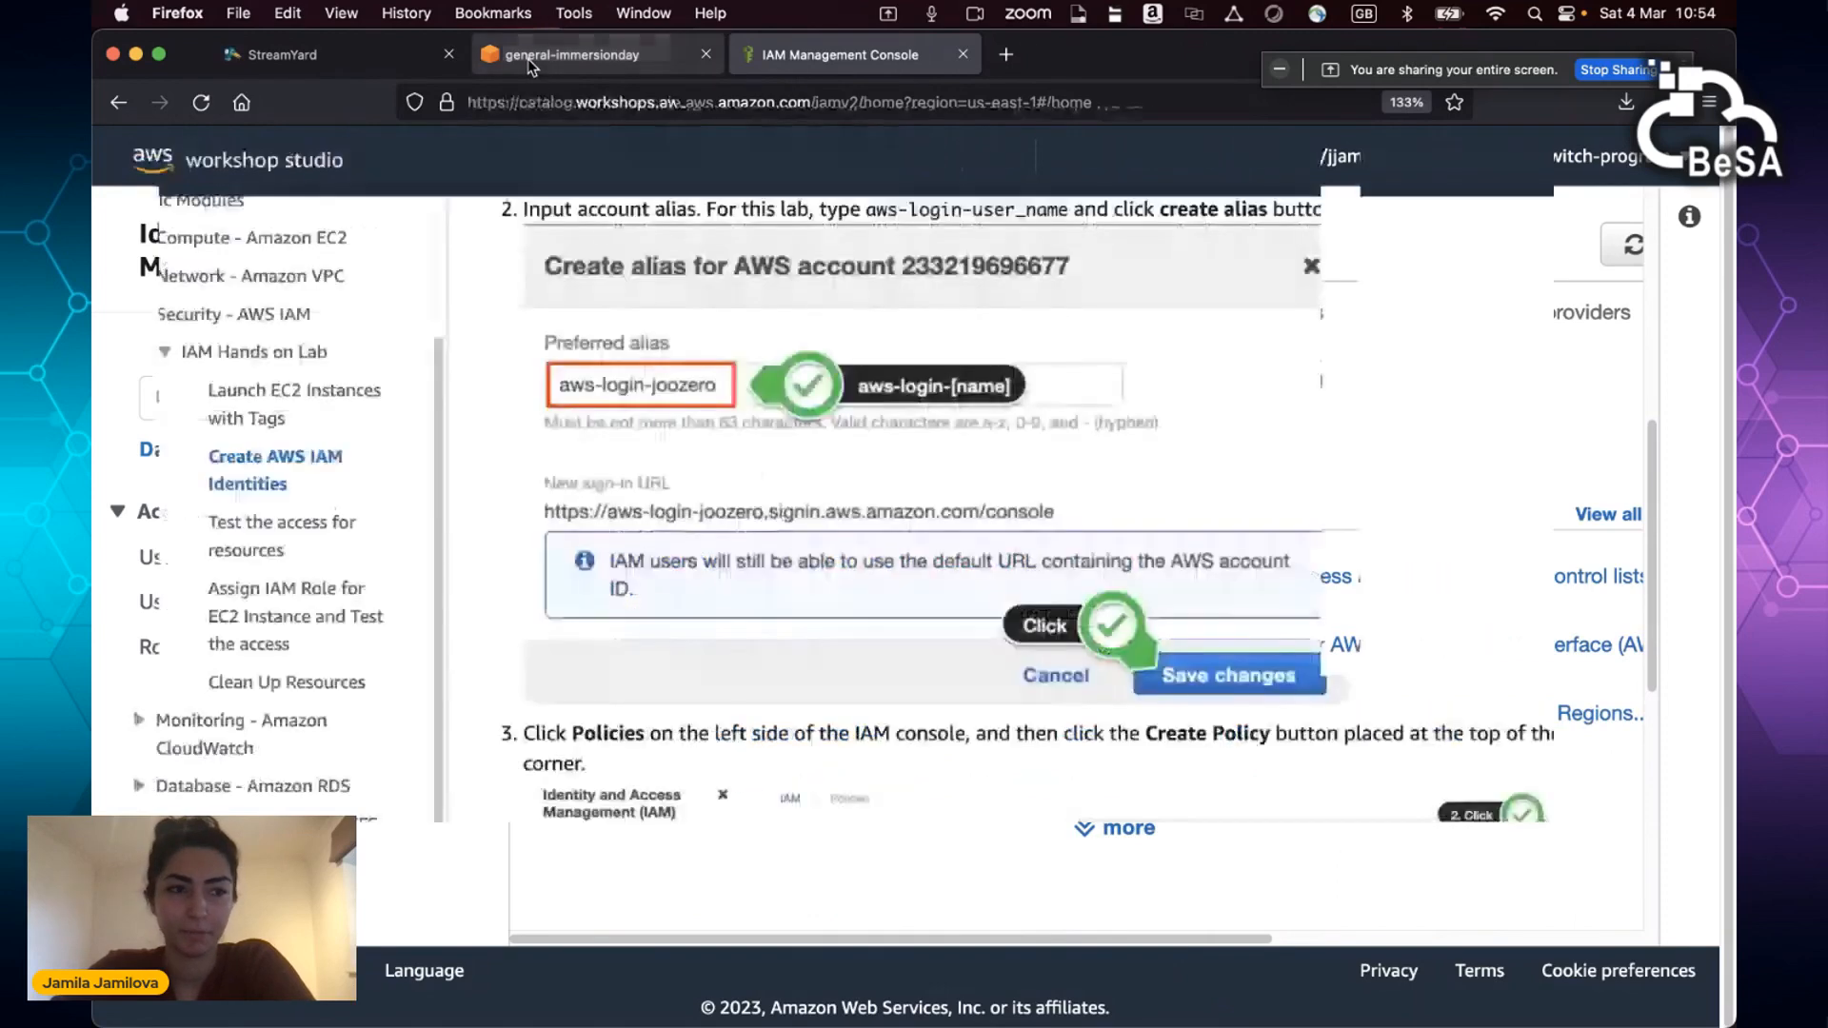
pyautogui.scroll(-3, 936, 466)
pyautogui.scroll(-3, 935, 465)
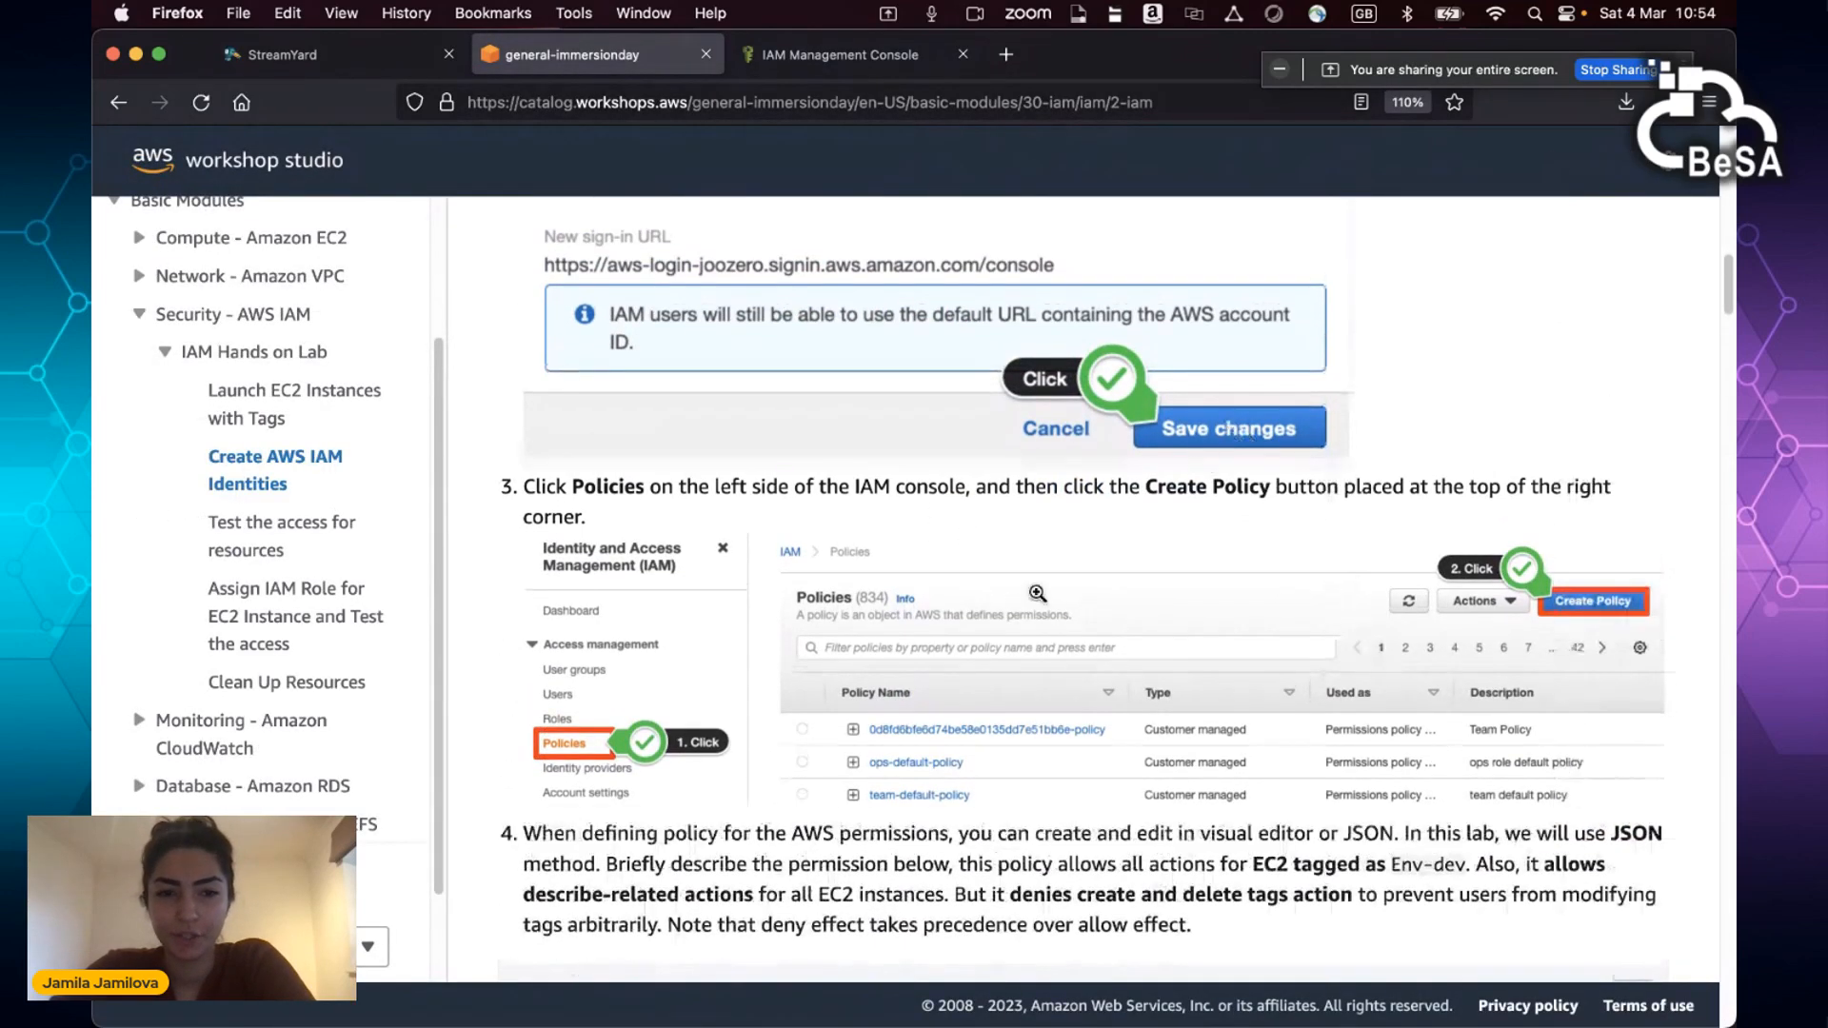
pyautogui.moveTo(1729, 293); pyautogui.dragTo(1724, 342)
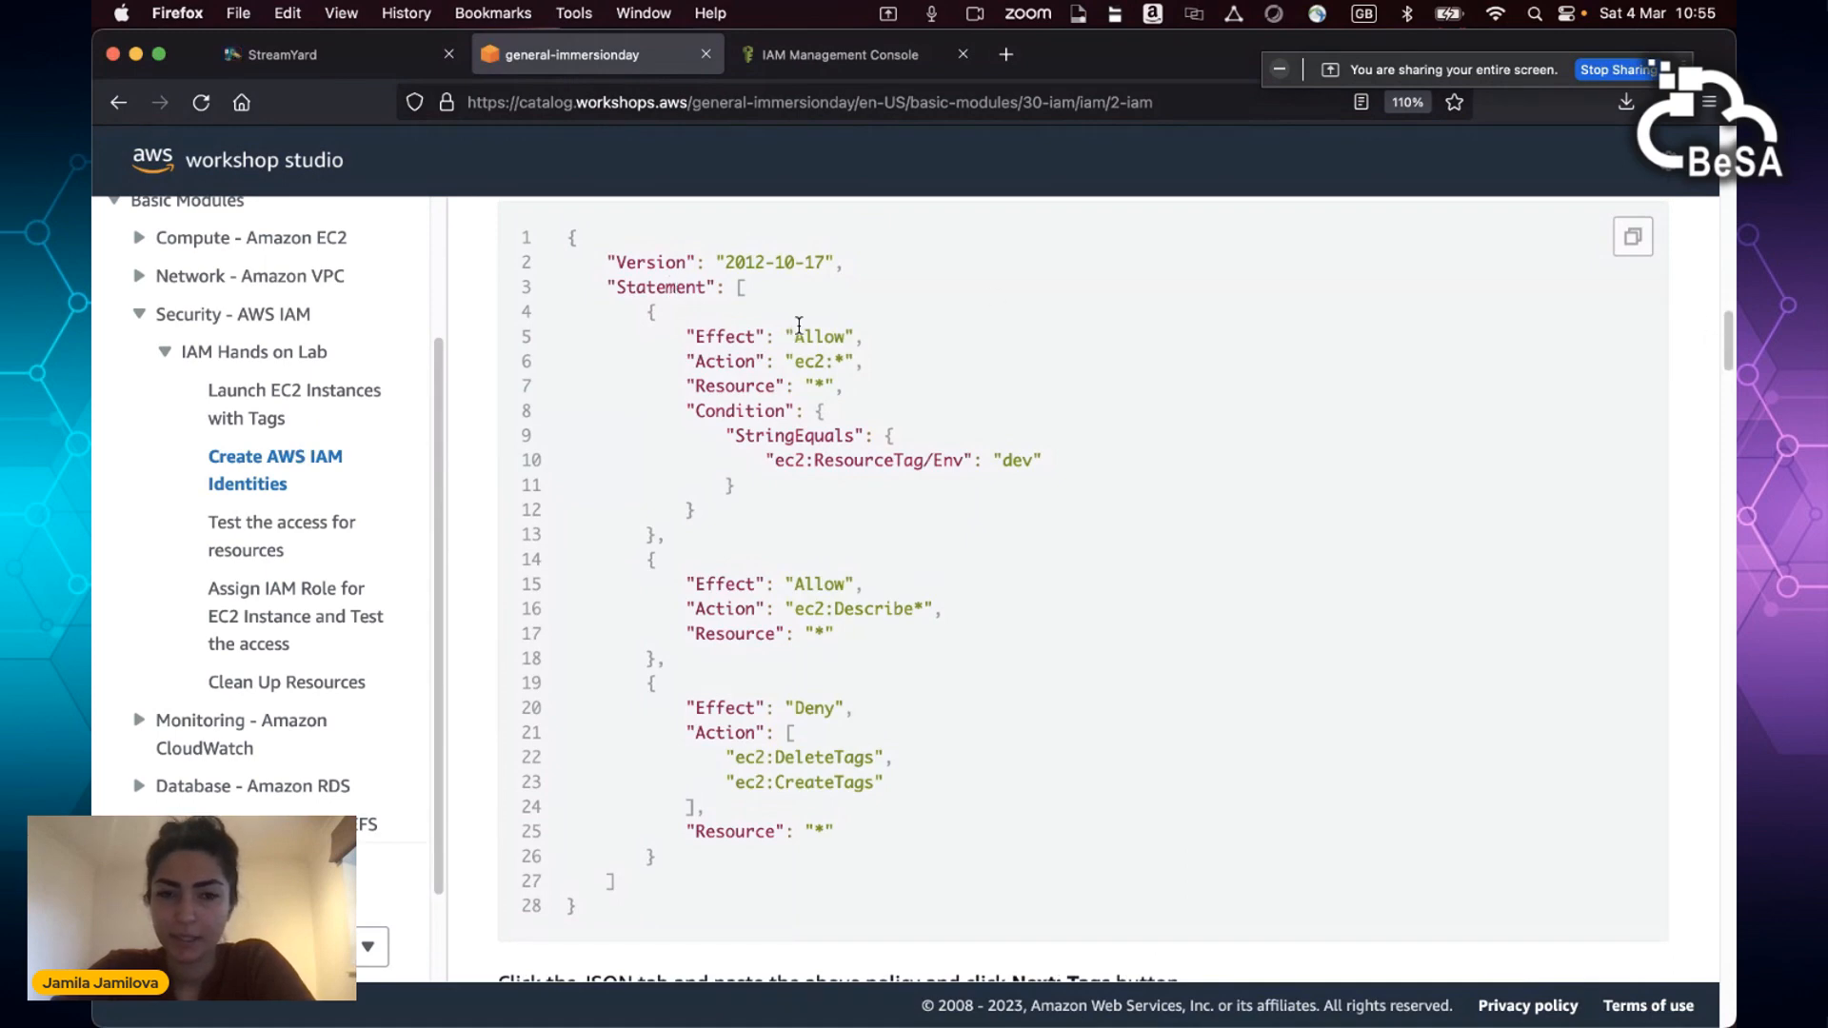
# Step: Examine the policy's first Allow statement, including its ec2:* action and the ec2:ResourceTag/Env condition for dev
pyautogui.moveTo(793, 328)
pyautogui.mouseDown()
pyautogui.moveTo(850, 344)
pyautogui.moveTo(794, 362)
pyautogui.mouseUp()
pyautogui.click(800, 392)
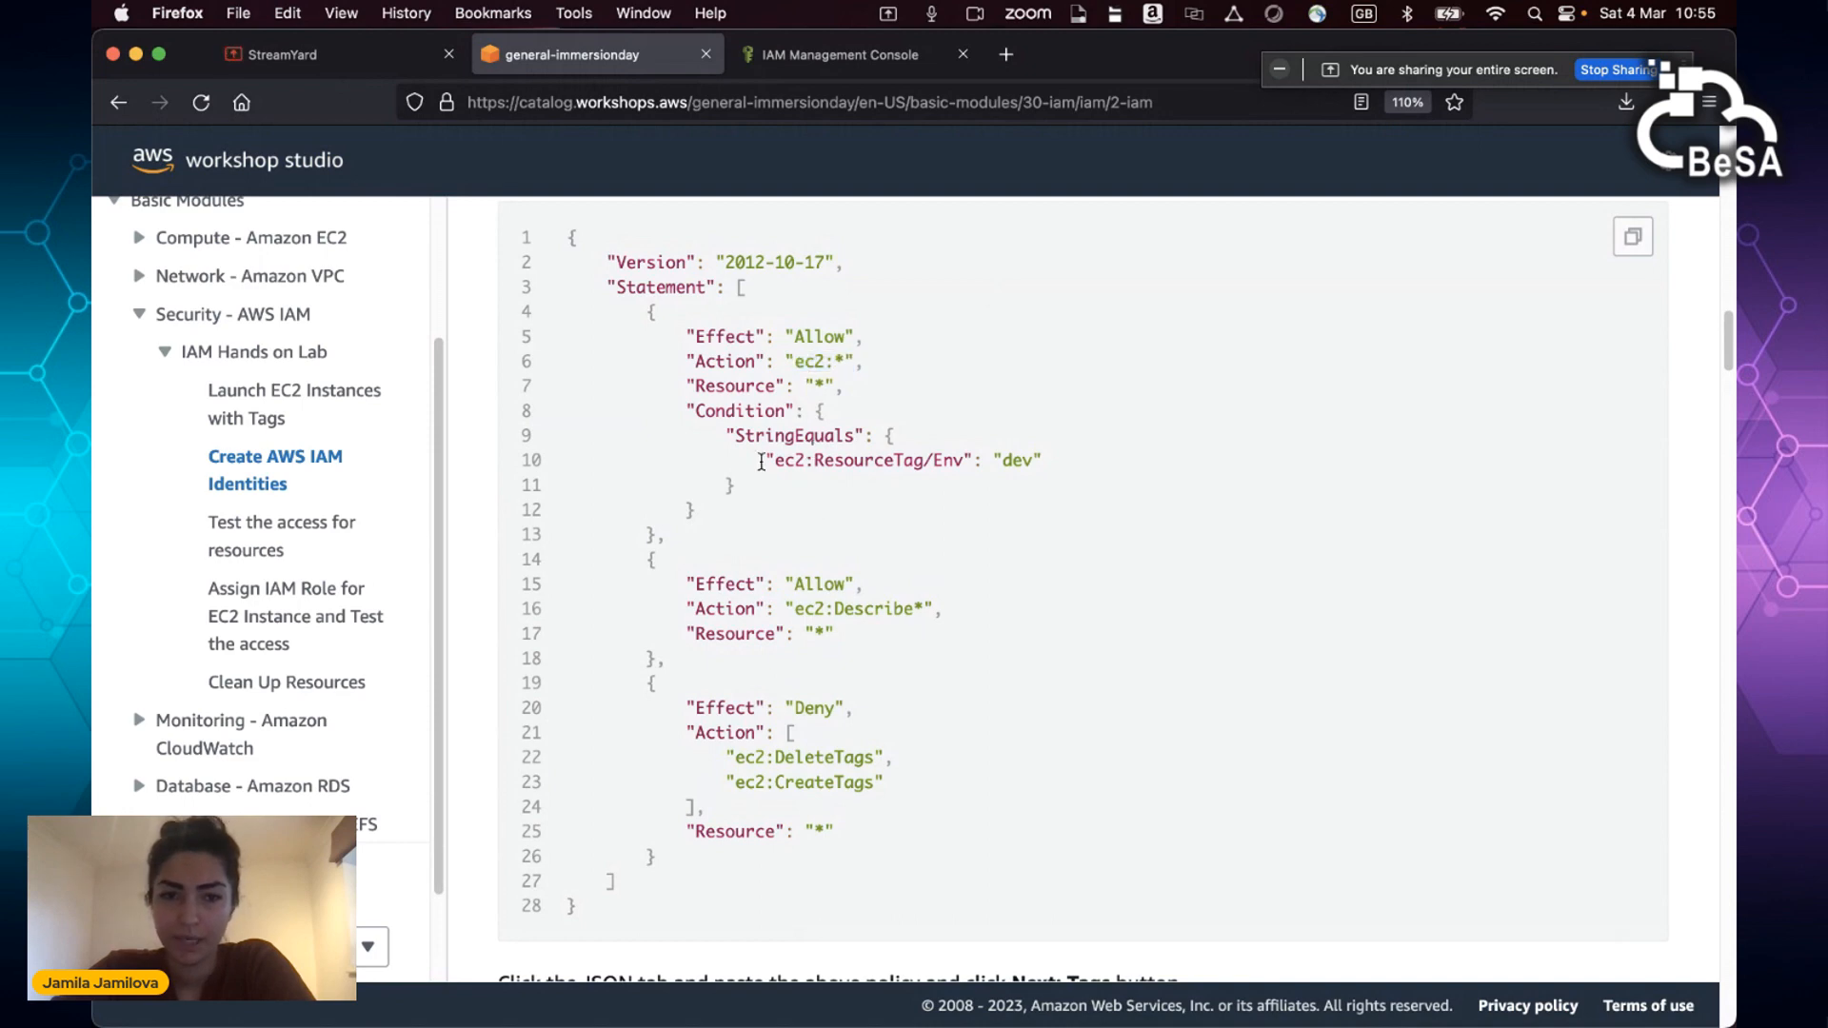
pyautogui.moveTo(772, 461); pyautogui.dragTo(1044, 469)
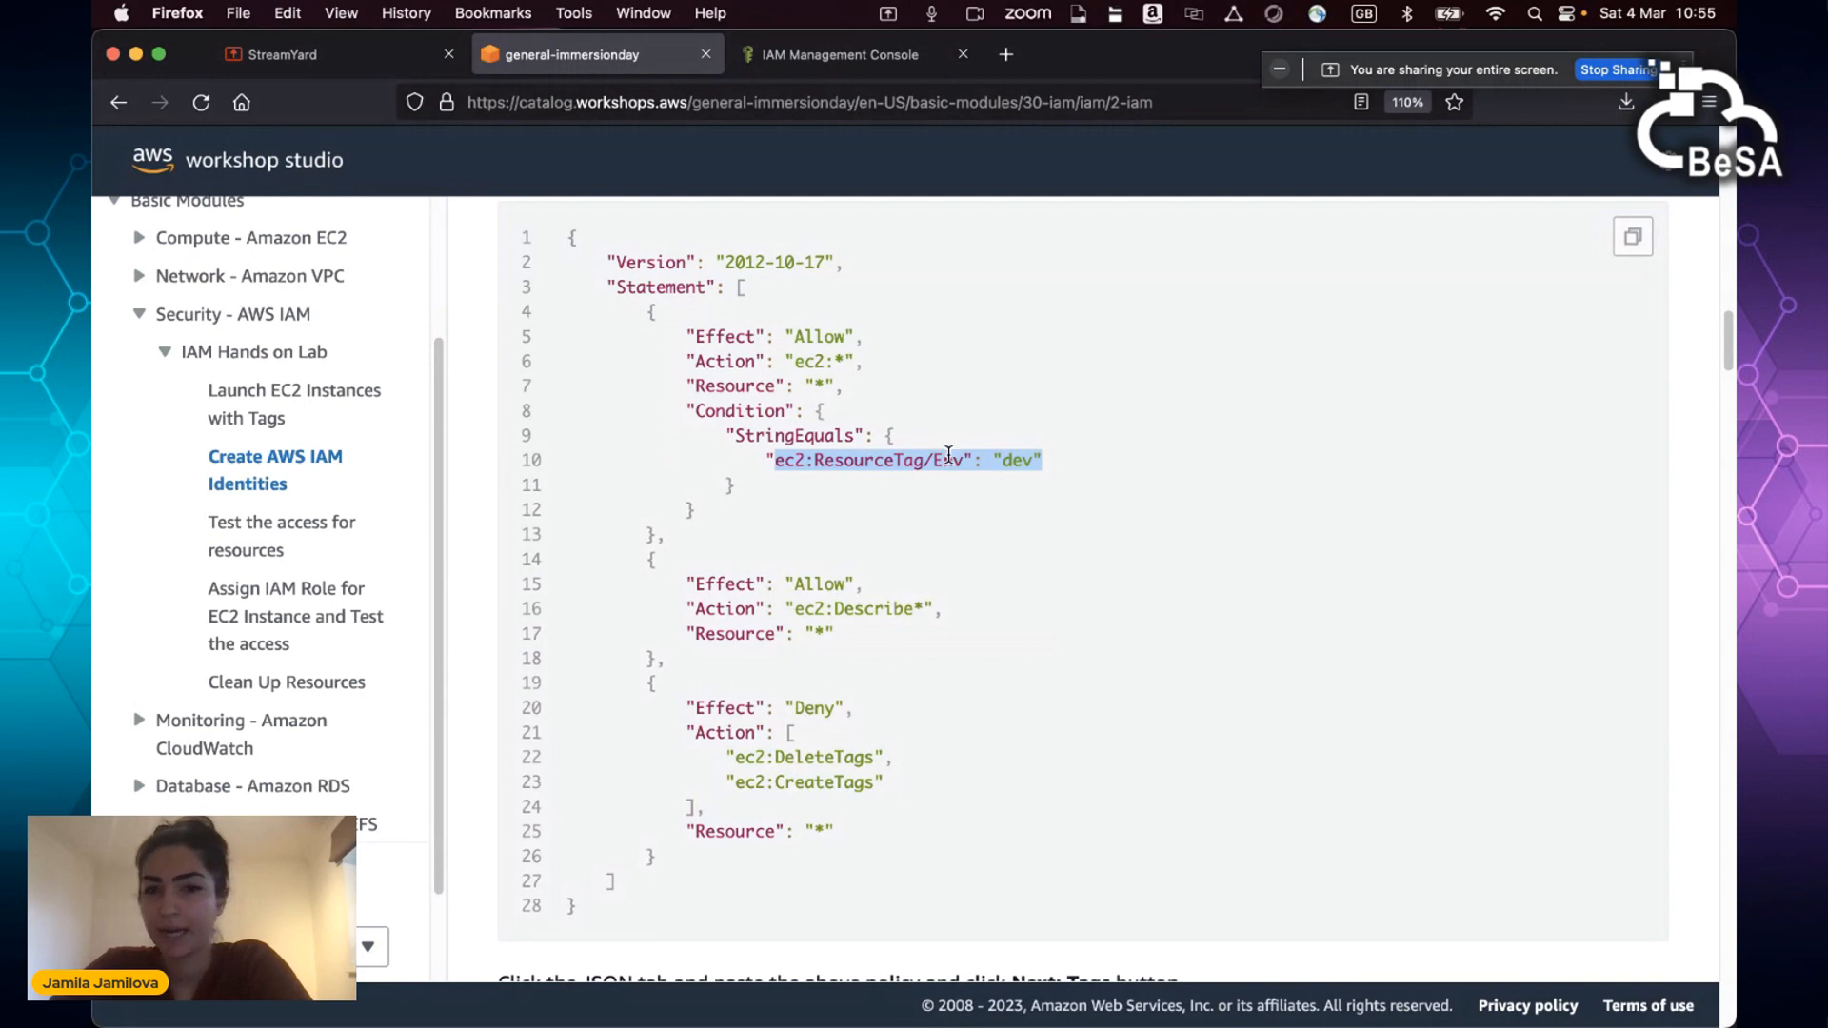
pyautogui.doubleClick(1023, 462)
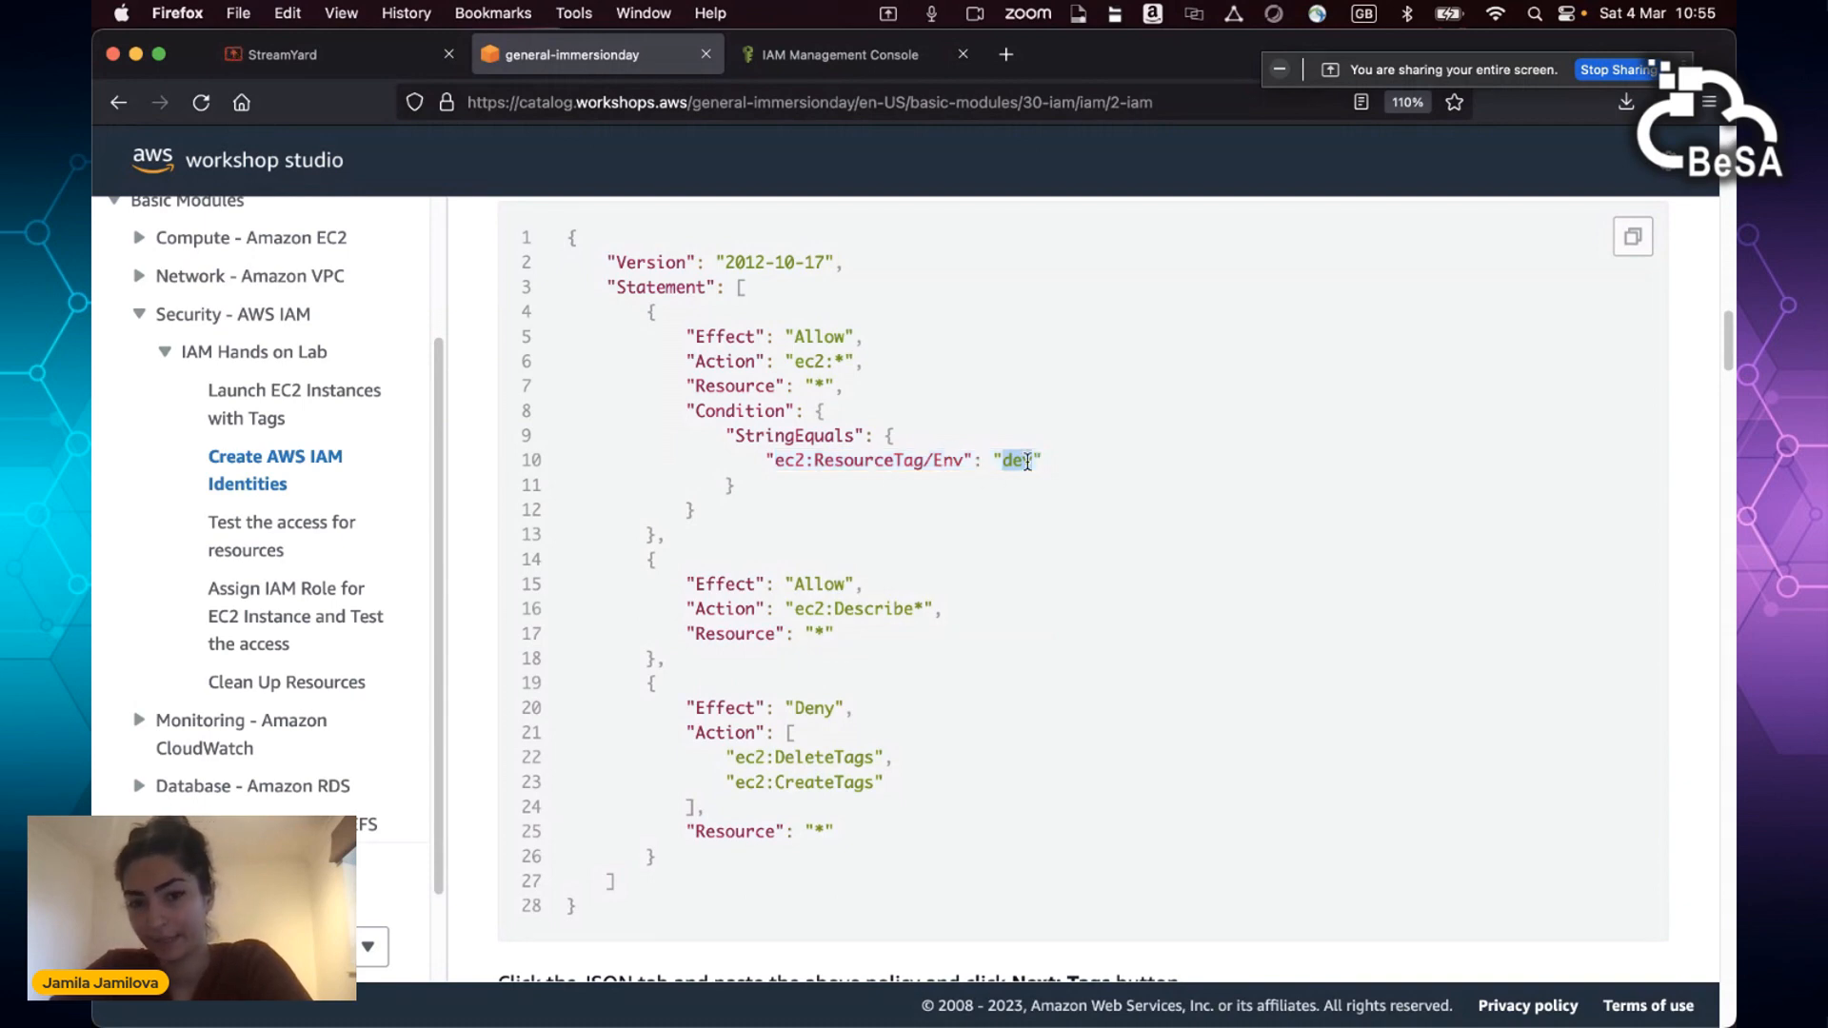
pyautogui.scroll(-1, 951, 716)
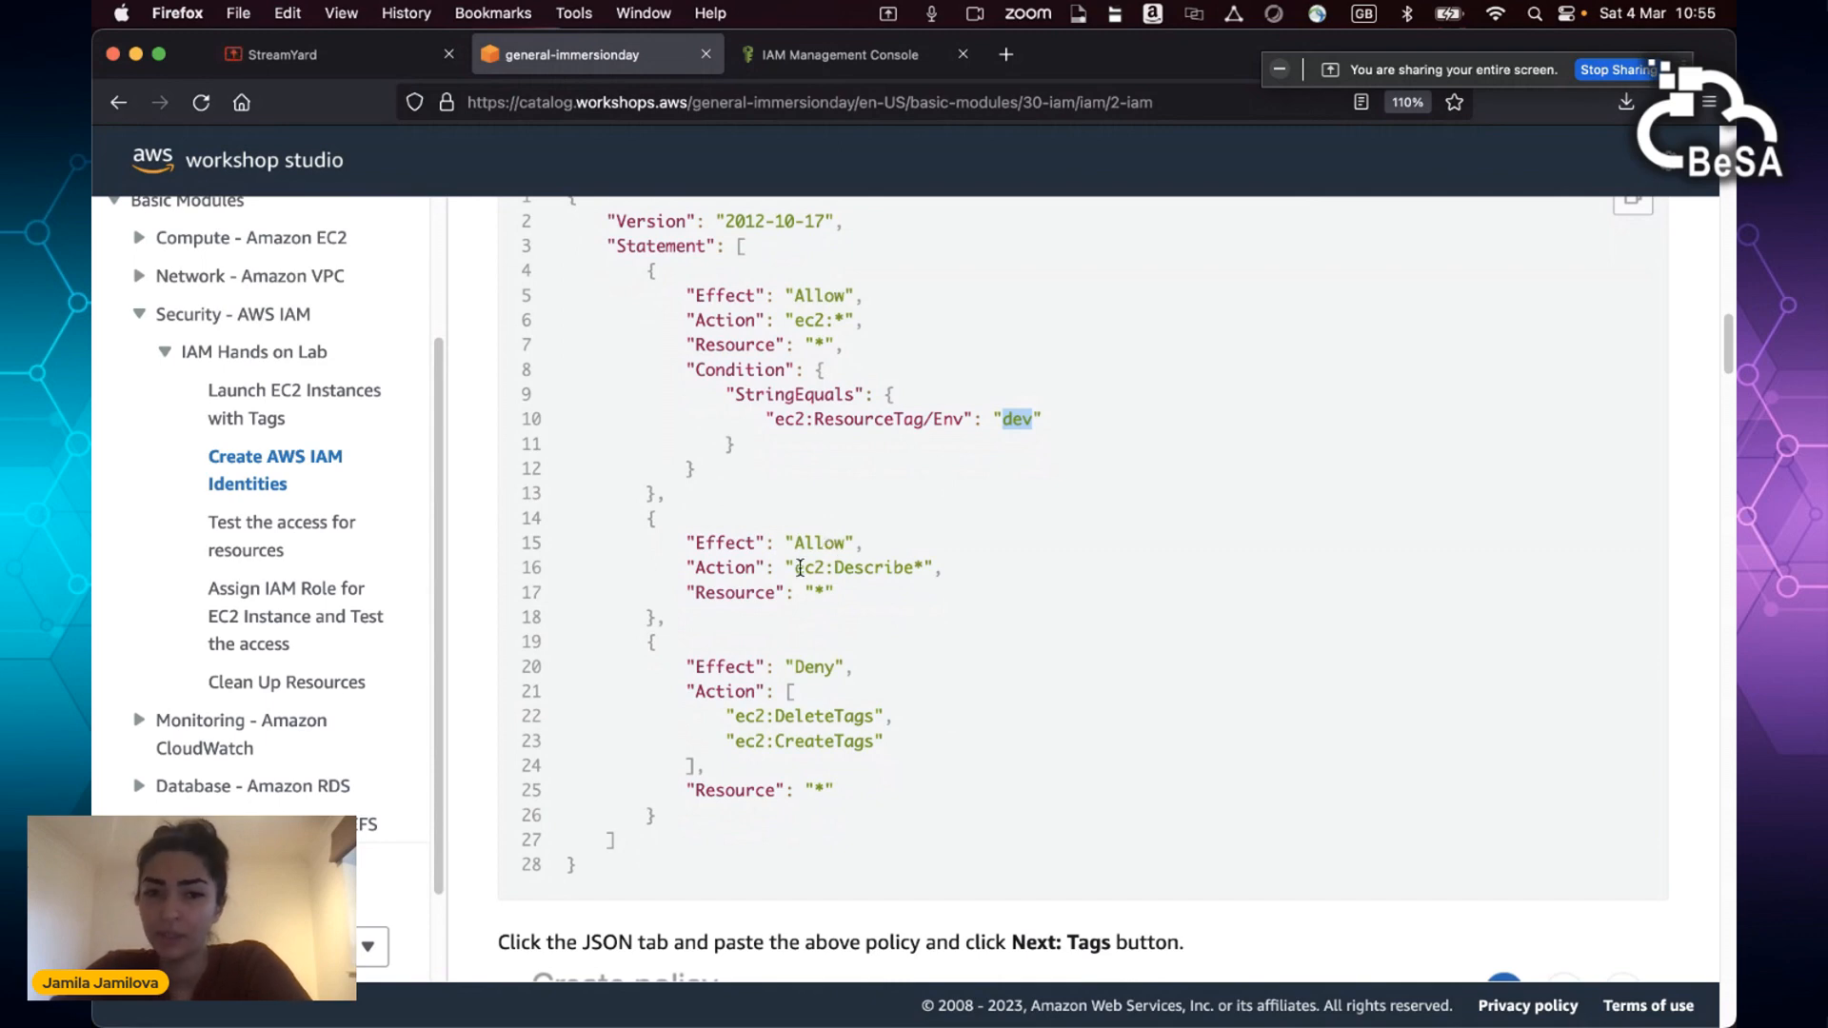
# Step: Examine the policy's ec2:Describe* permission and the Deny statement for ec2:DeleteTags and ec2:CreateTags
pyautogui.moveTo(796, 568); pyautogui.dragTo(924, 565)
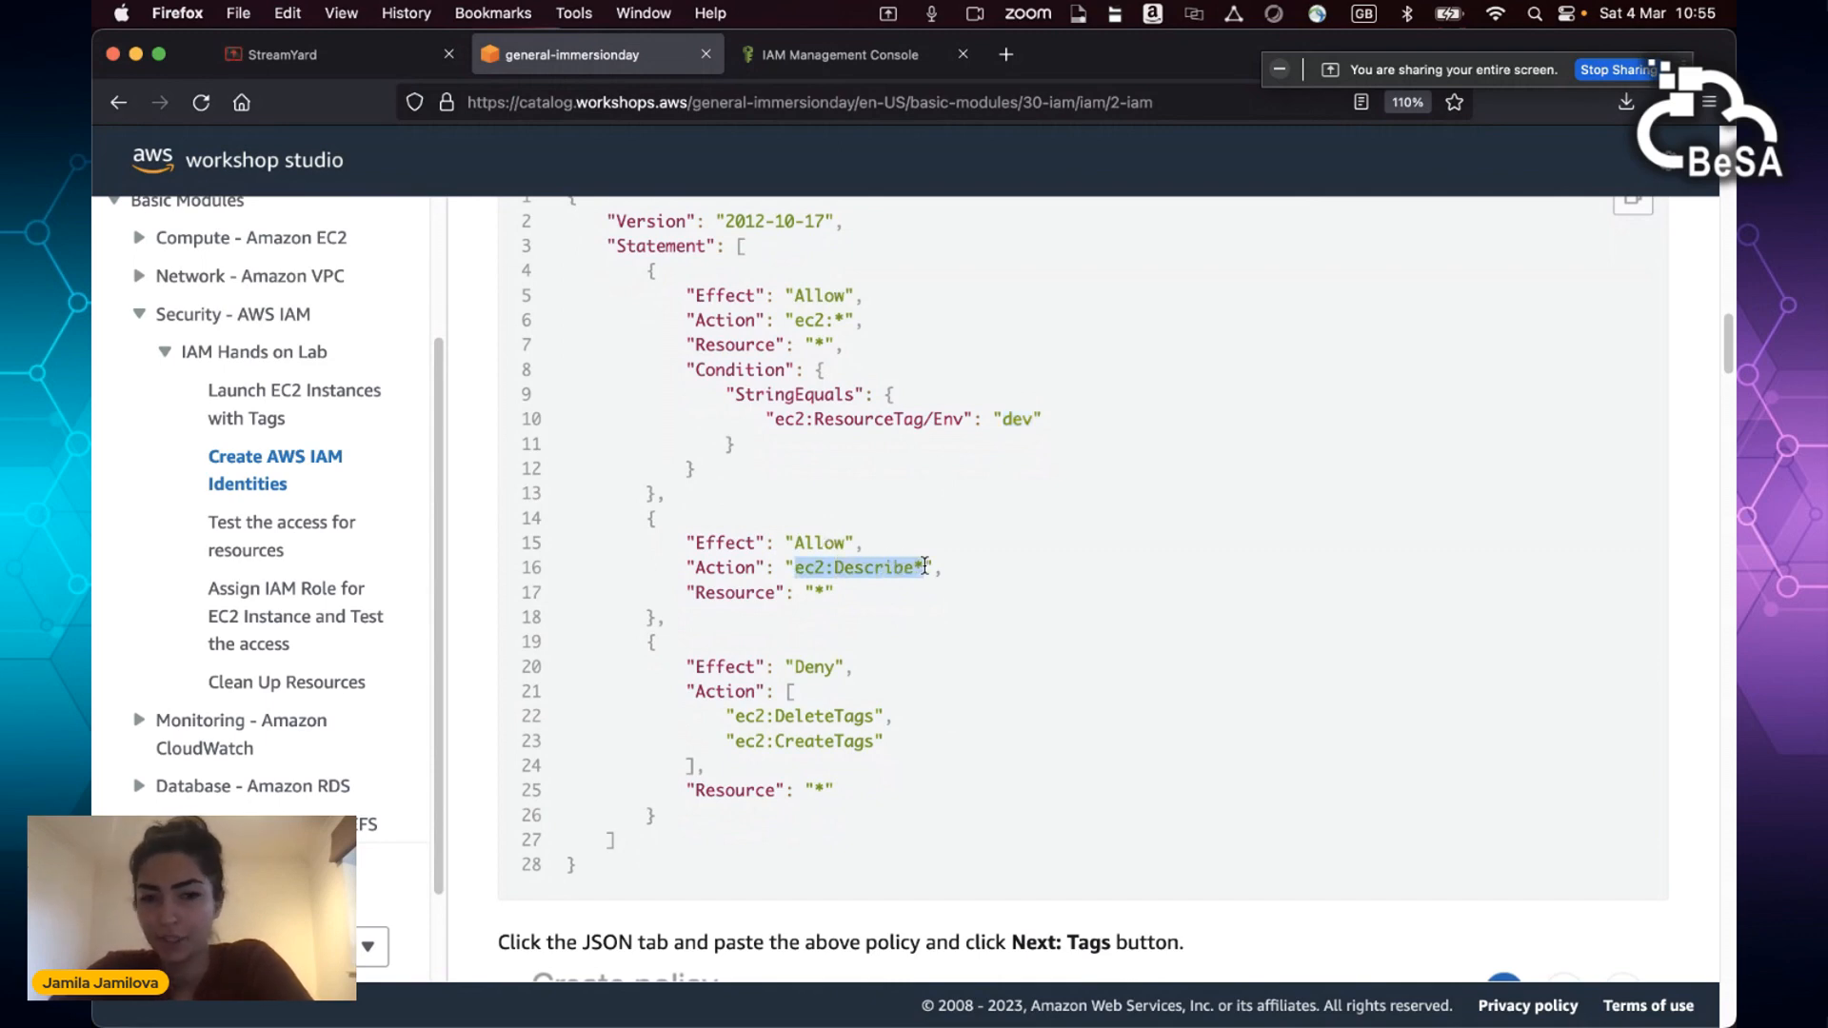
pyautogui.click(951, 573)
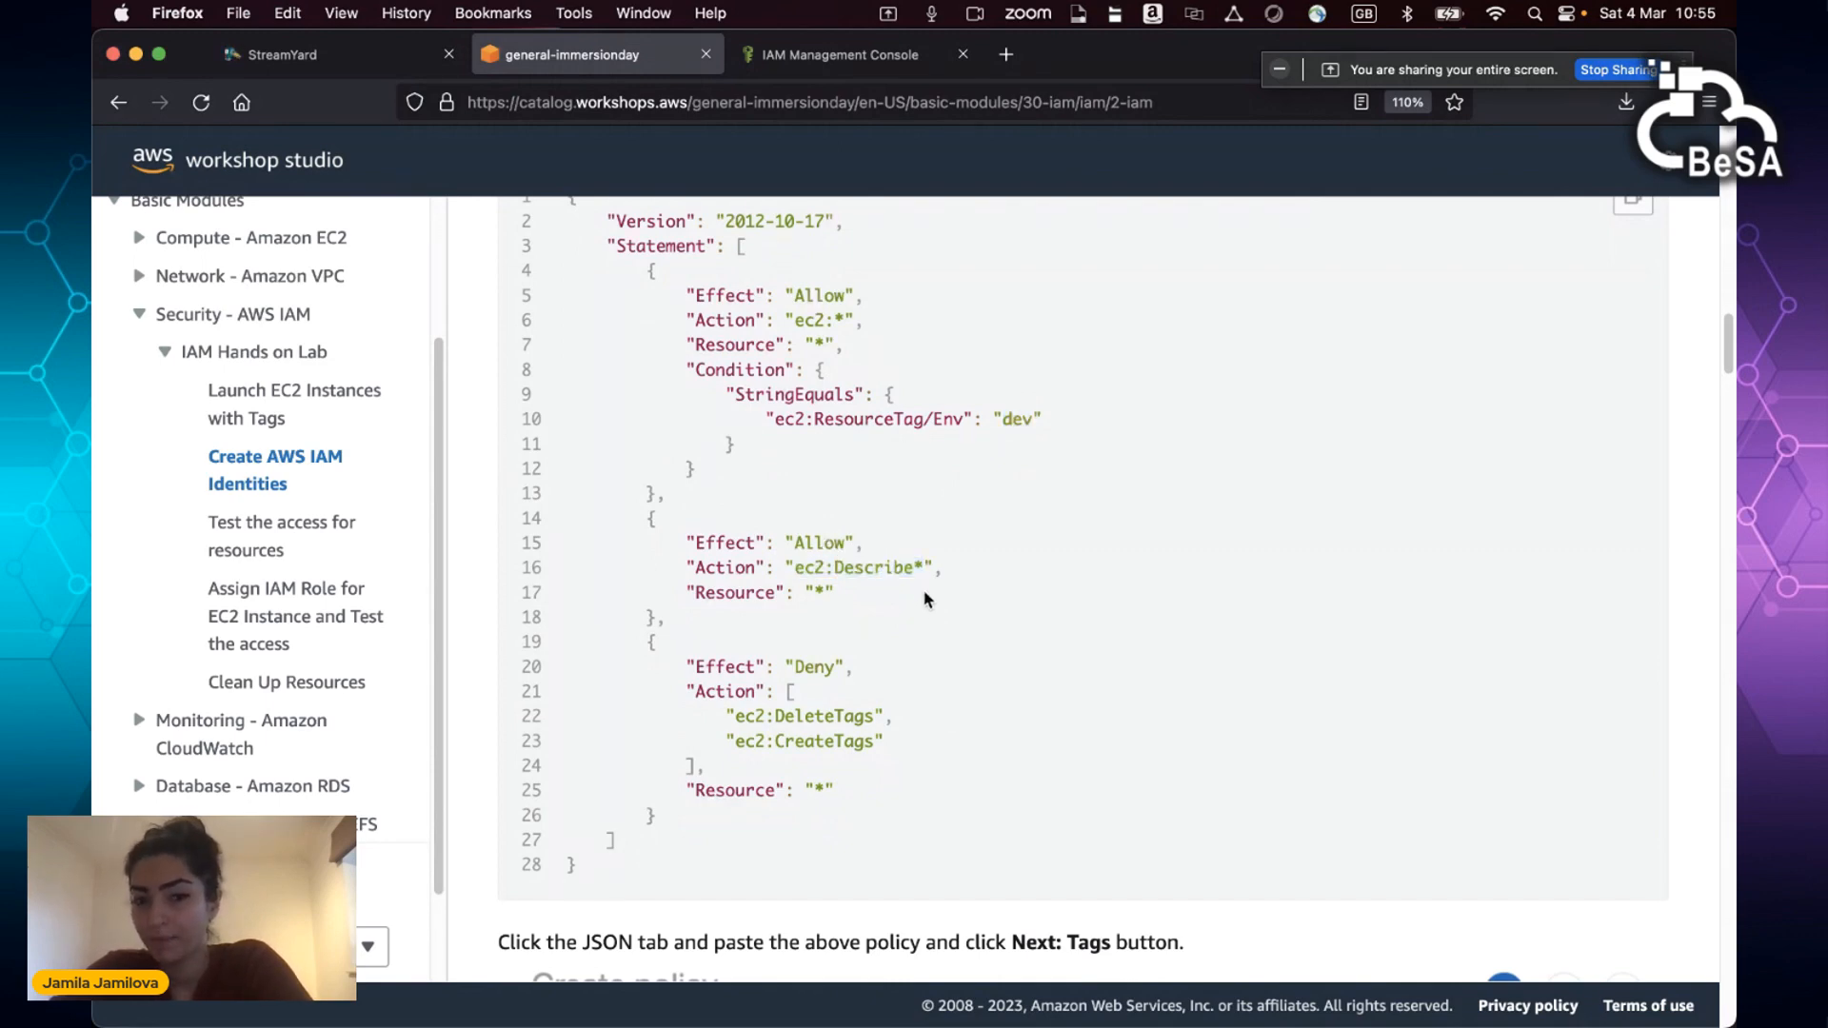
pyautogui.doubleClick(818, 662)
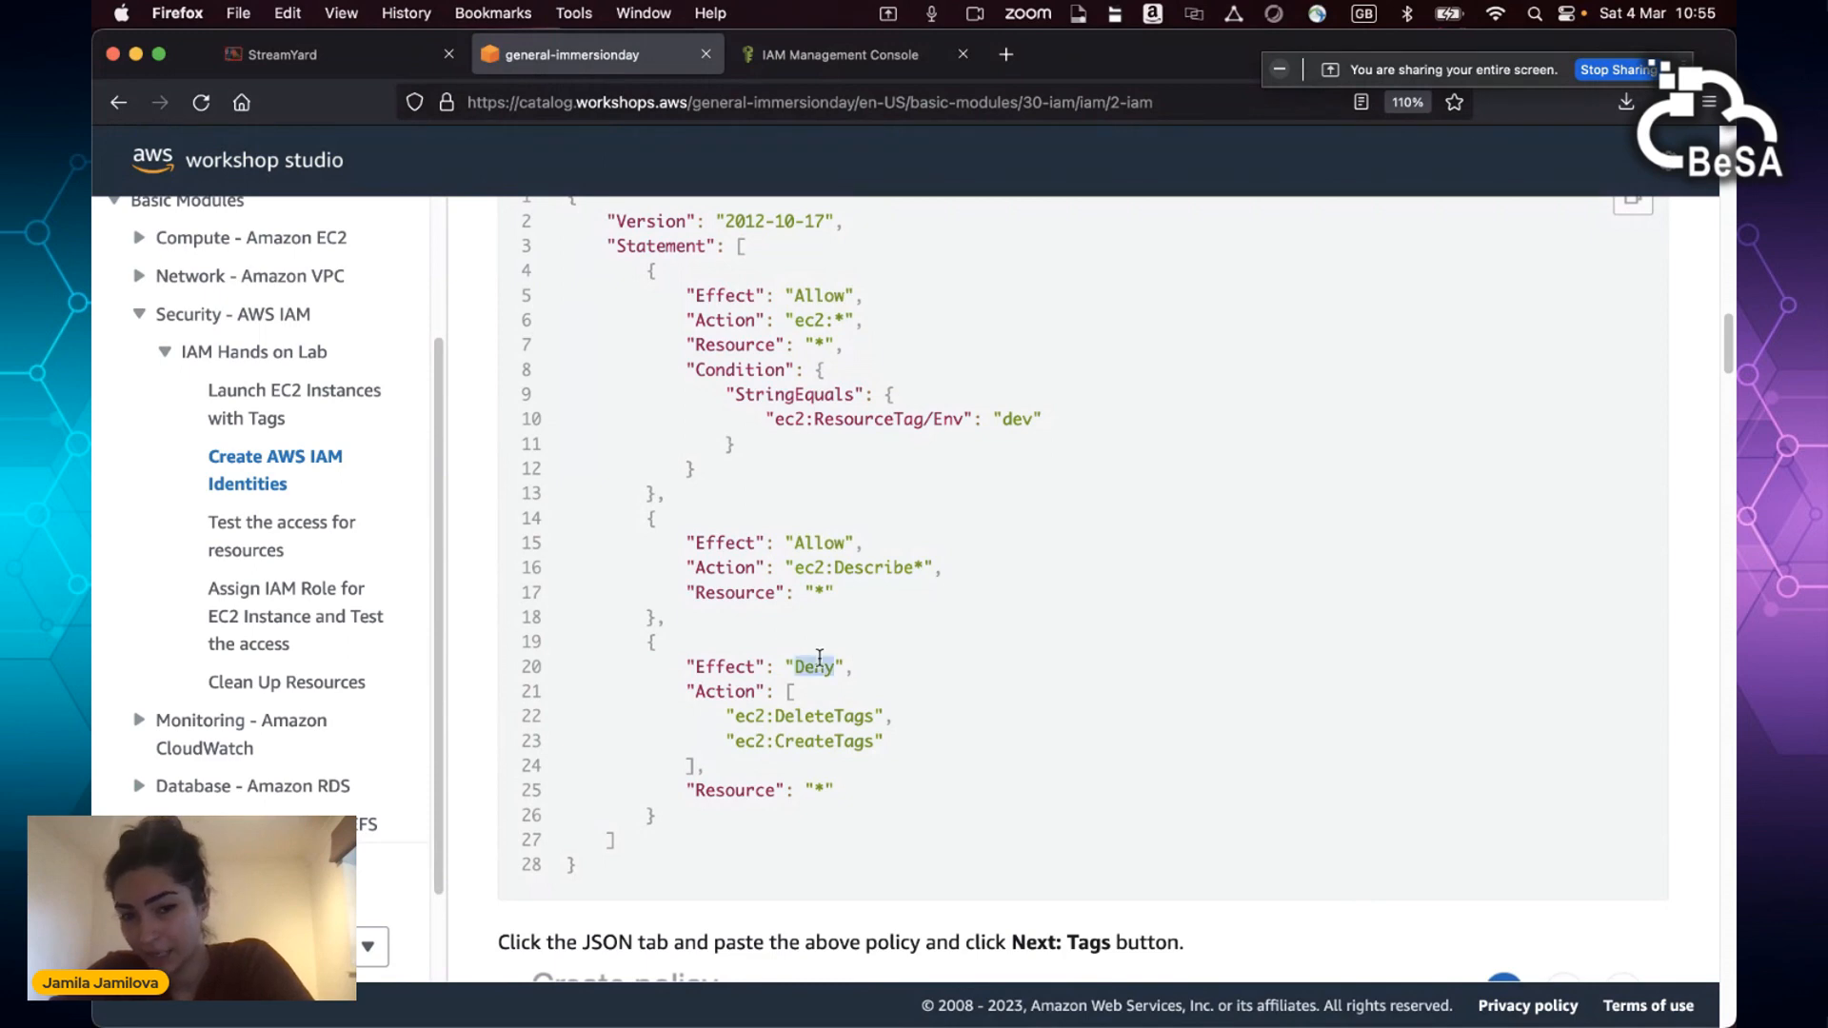
pyautogui.doubleClick(799, 716)
pyautogui.click(795, 748)
pyautogui.doubleClick(803, 741)
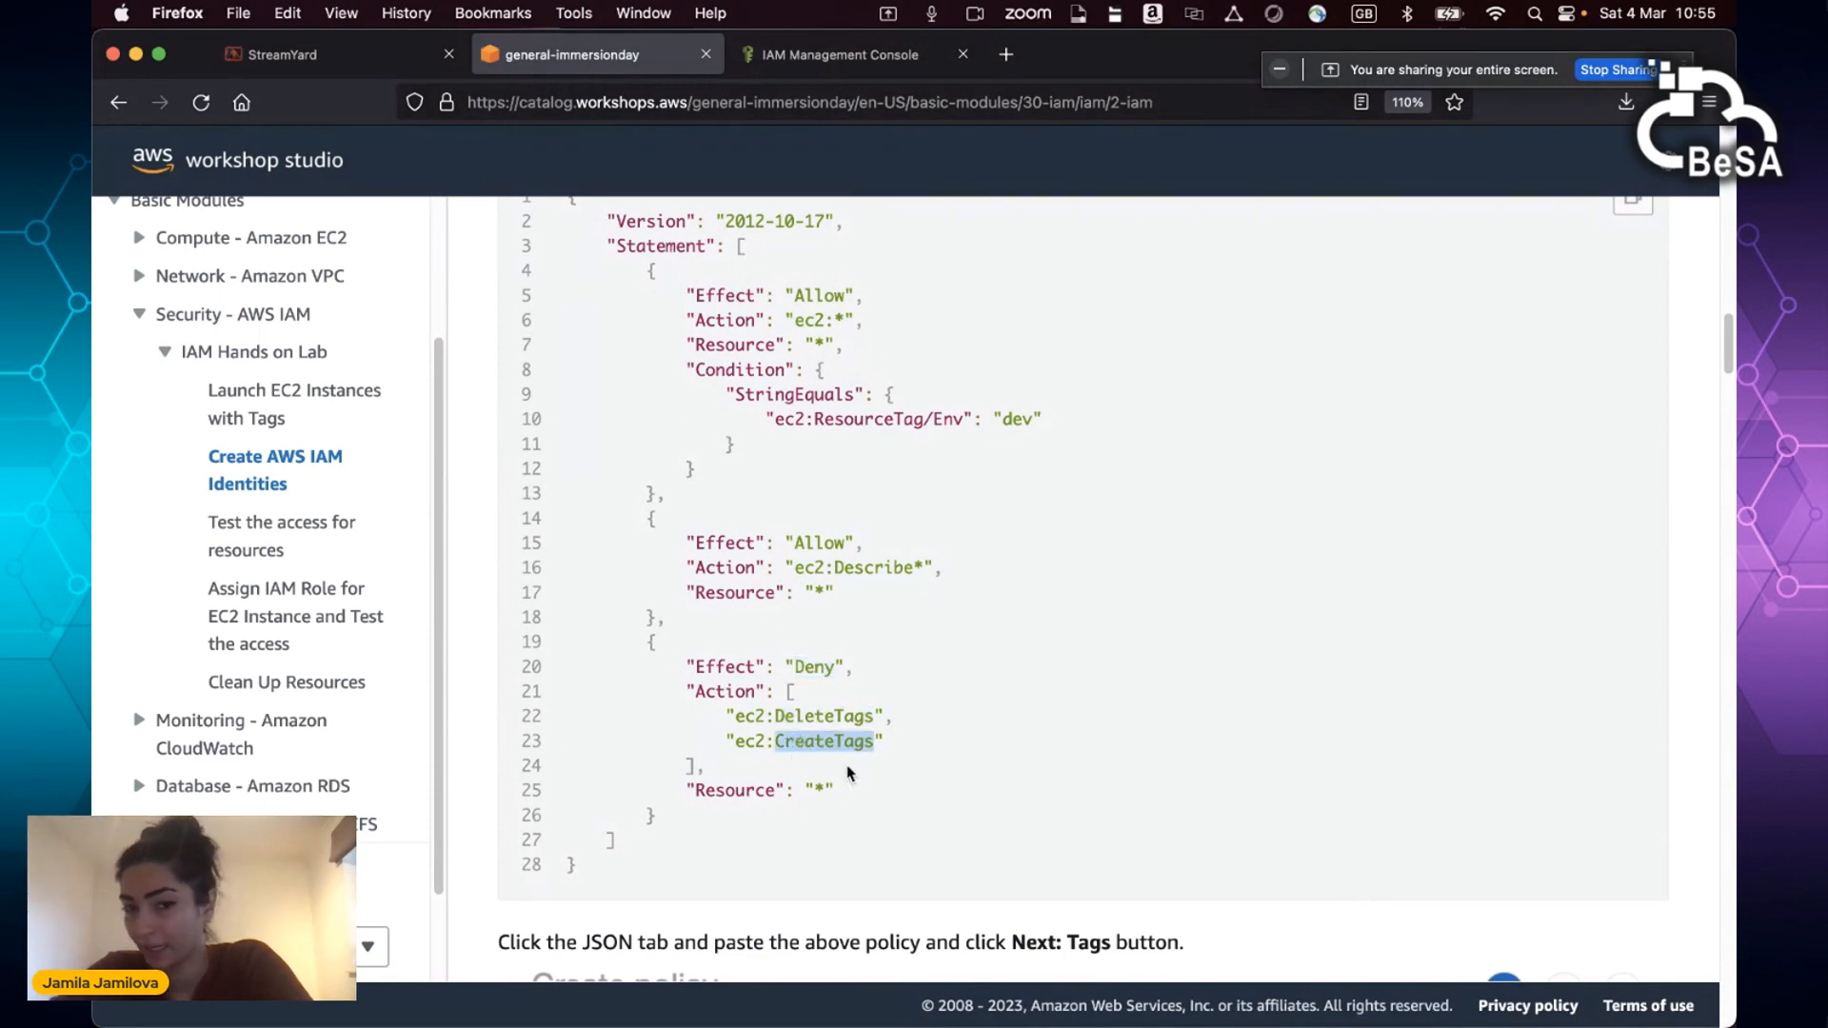
pyautogui.click(880, 801)
# Step: Review the policy's description in step 4 and copy the complete JSON policy code
pyautogui.scroll(1, 866, 818)
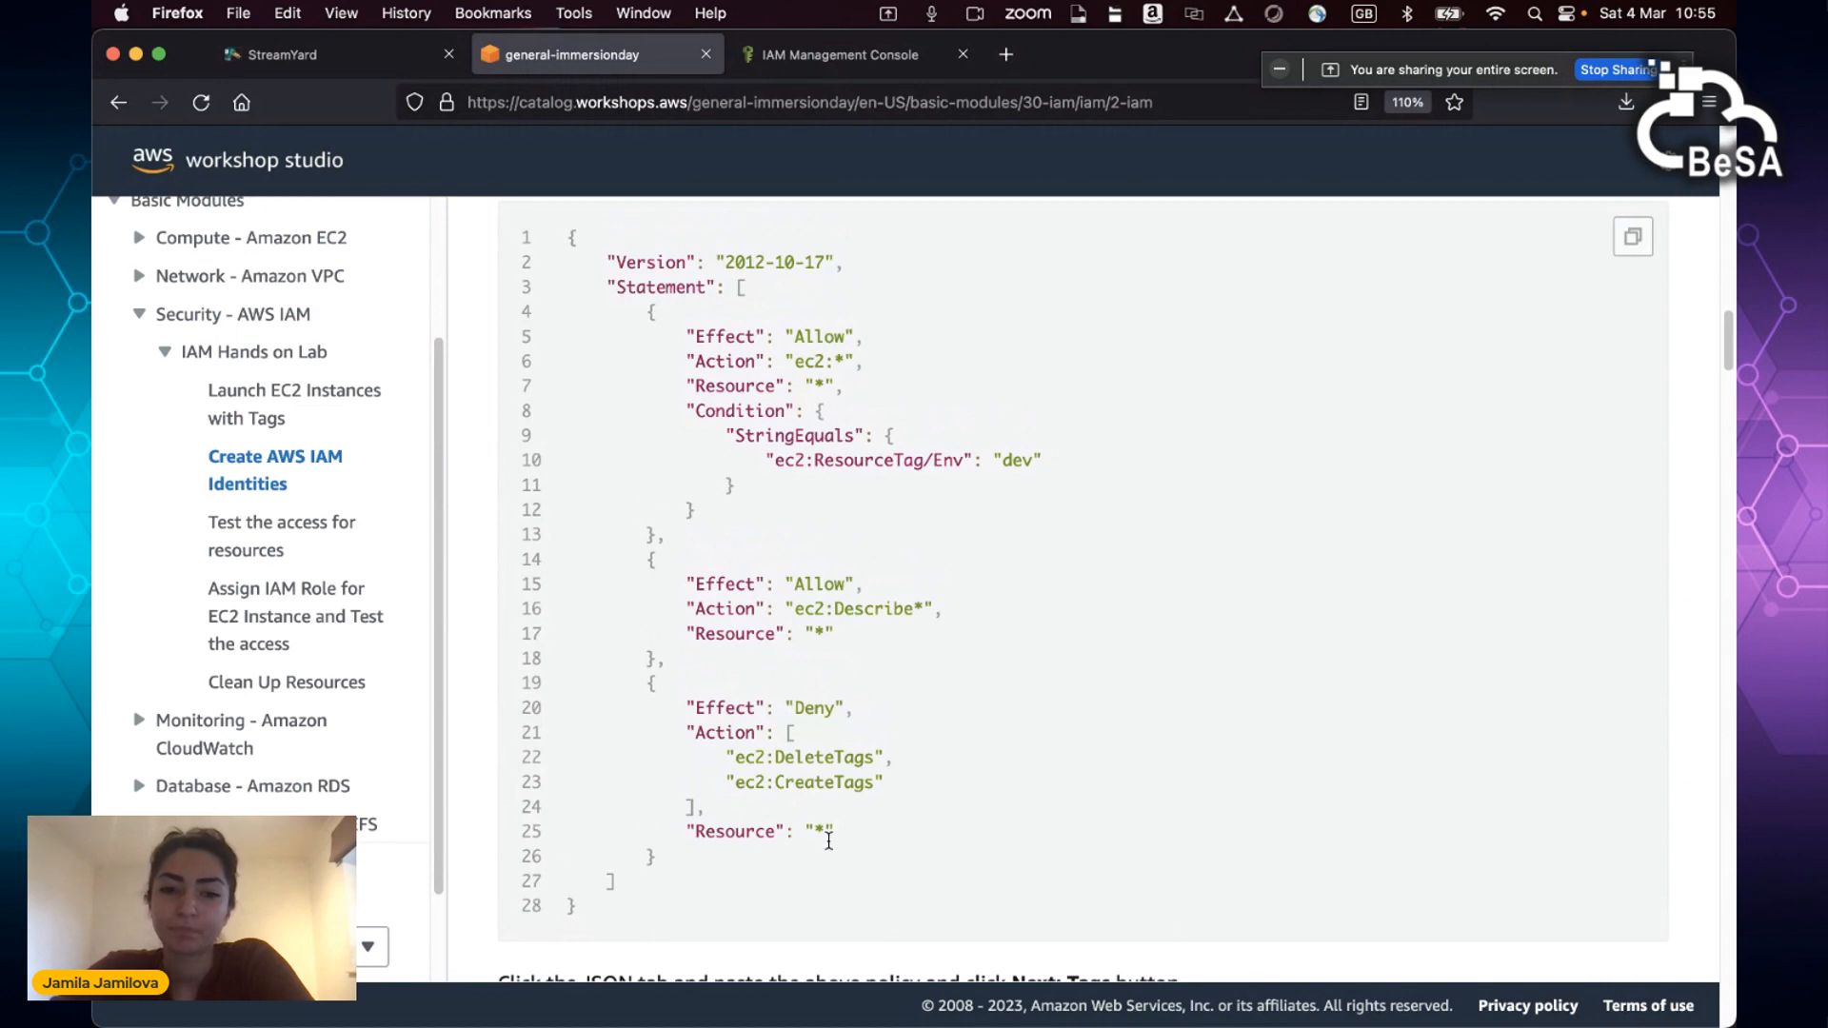
pyautogui.scroll(2, 873, 838)
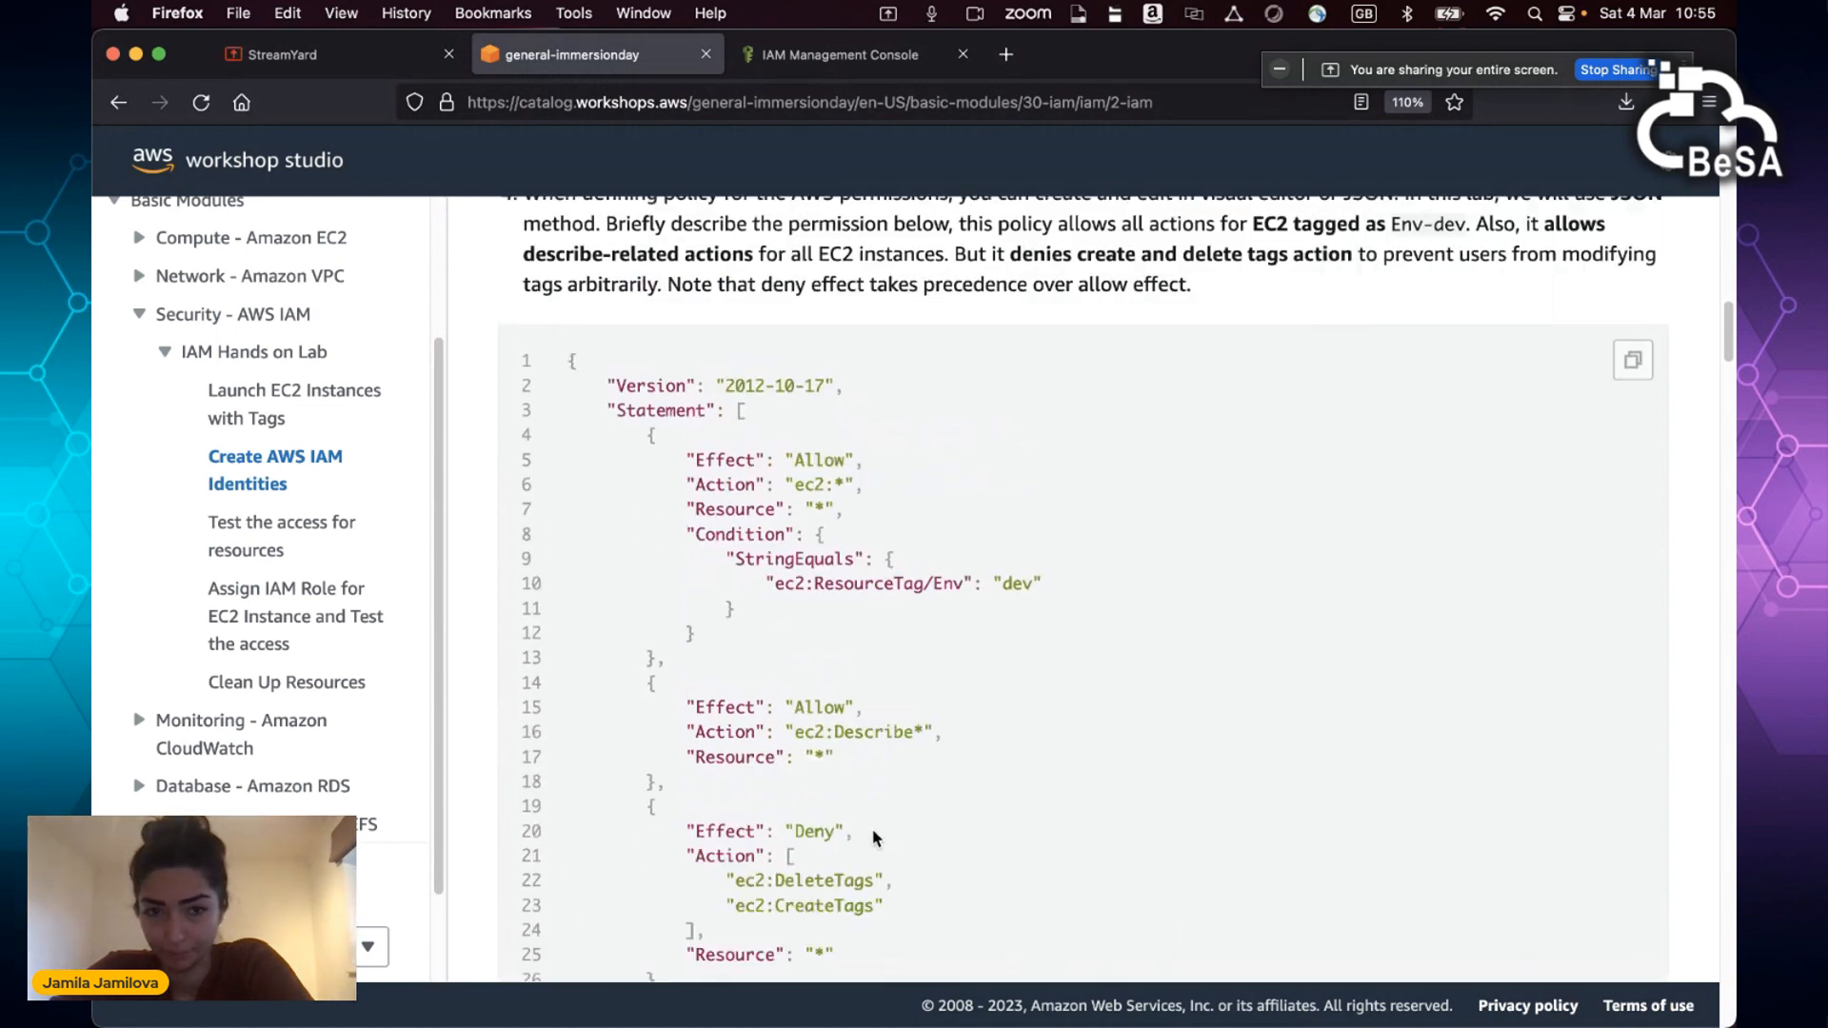
pyautogui.scroll(2, 1066, 541)
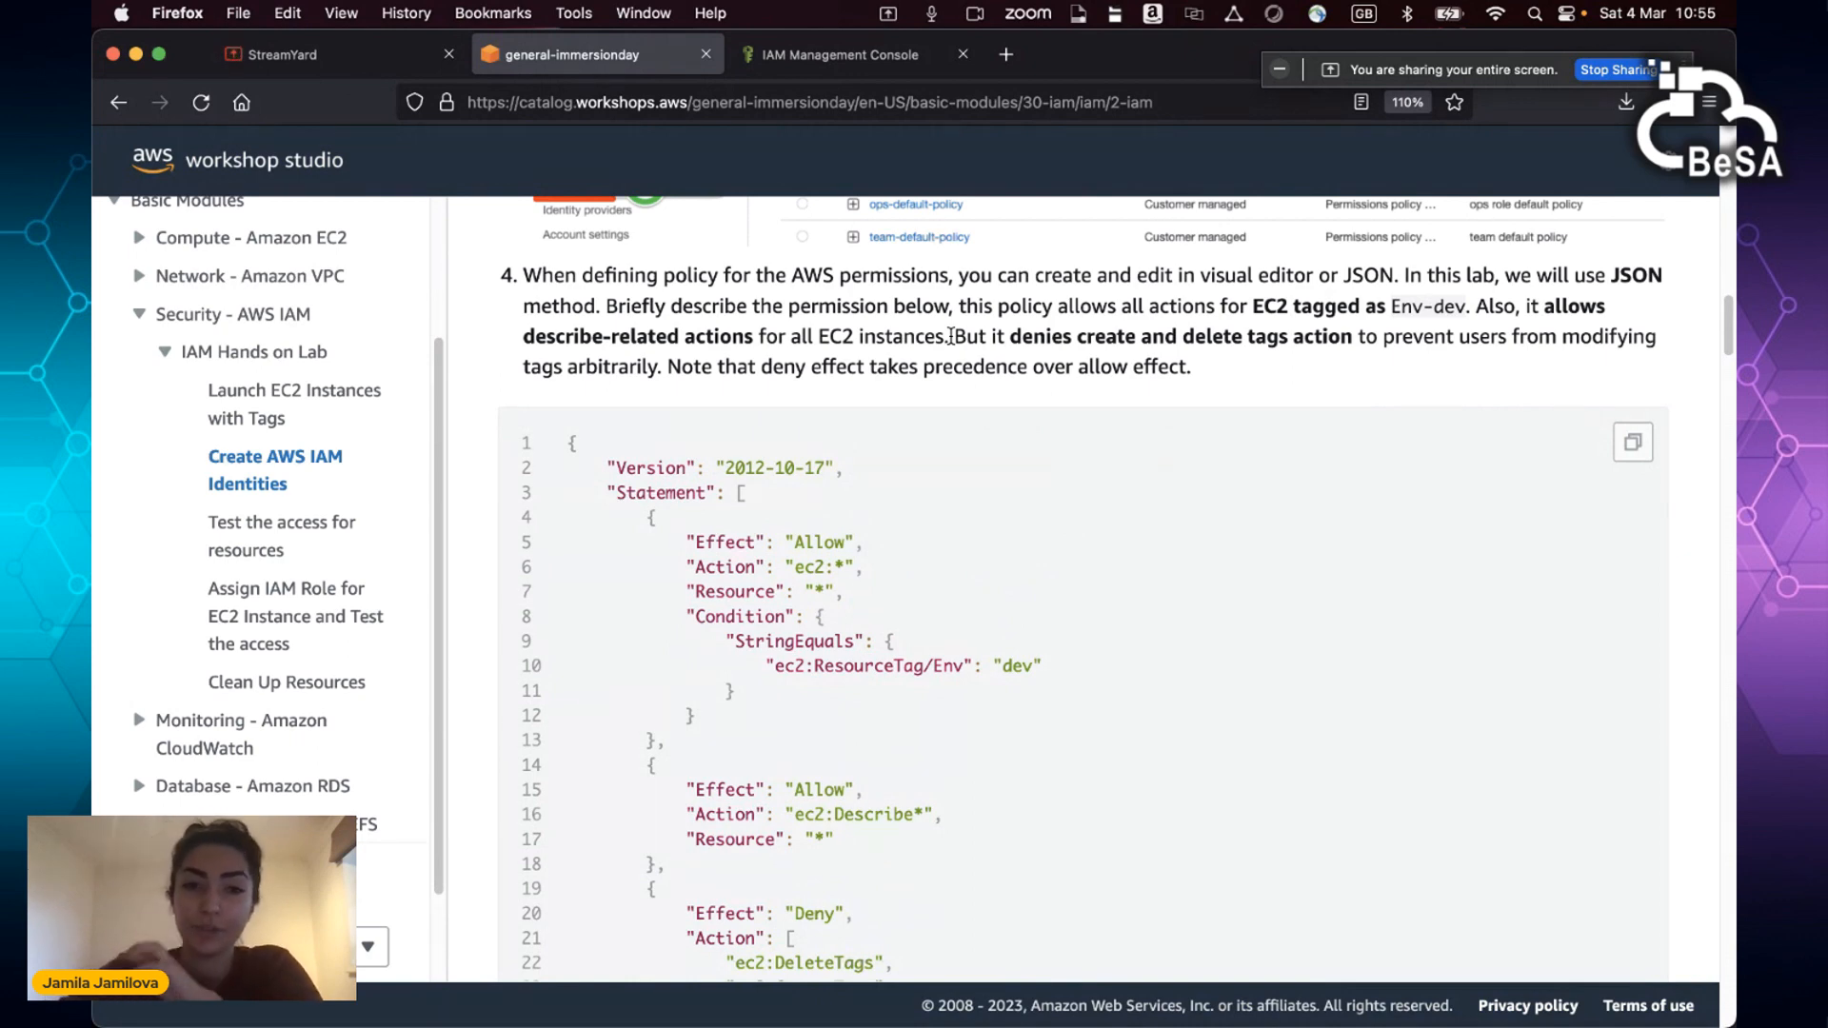
pyautogui.click(1633, 445)
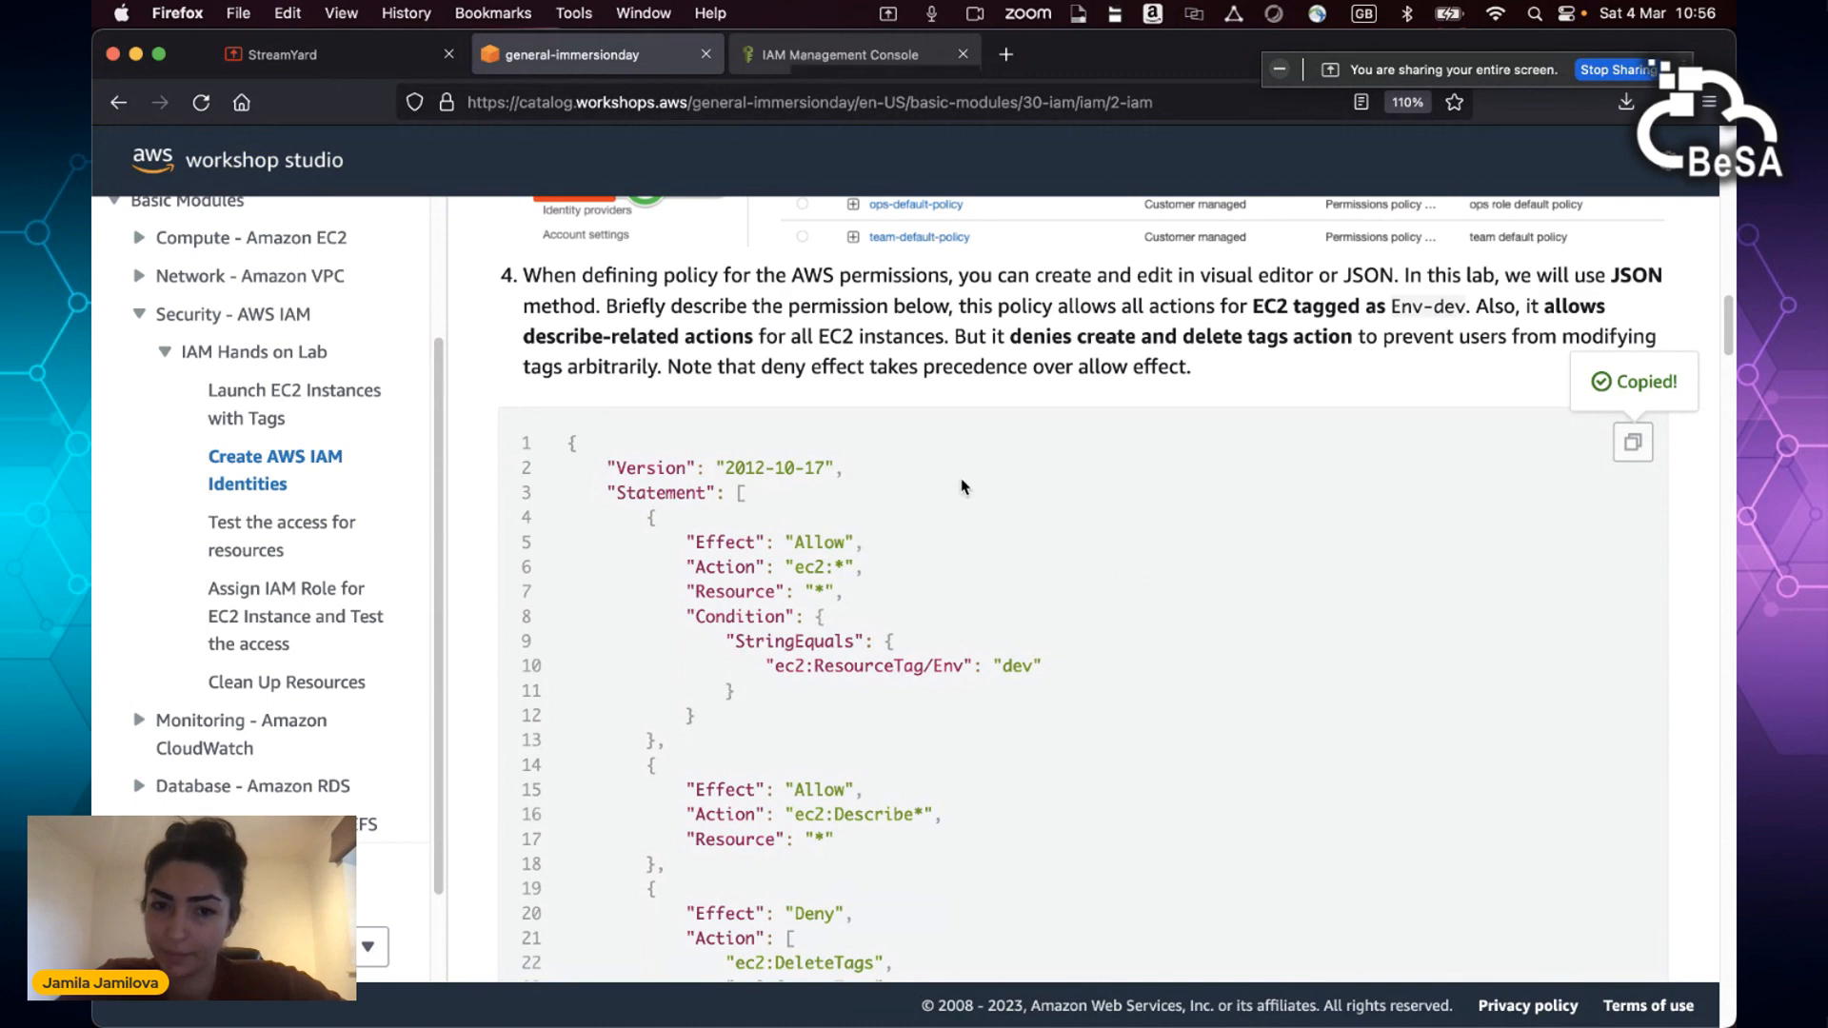
# Step: Check the workshop's note on pasting the policy, then start a new IAM policy in the console's JSON editor
pyautogui.scroll(-1, 1038, 452)
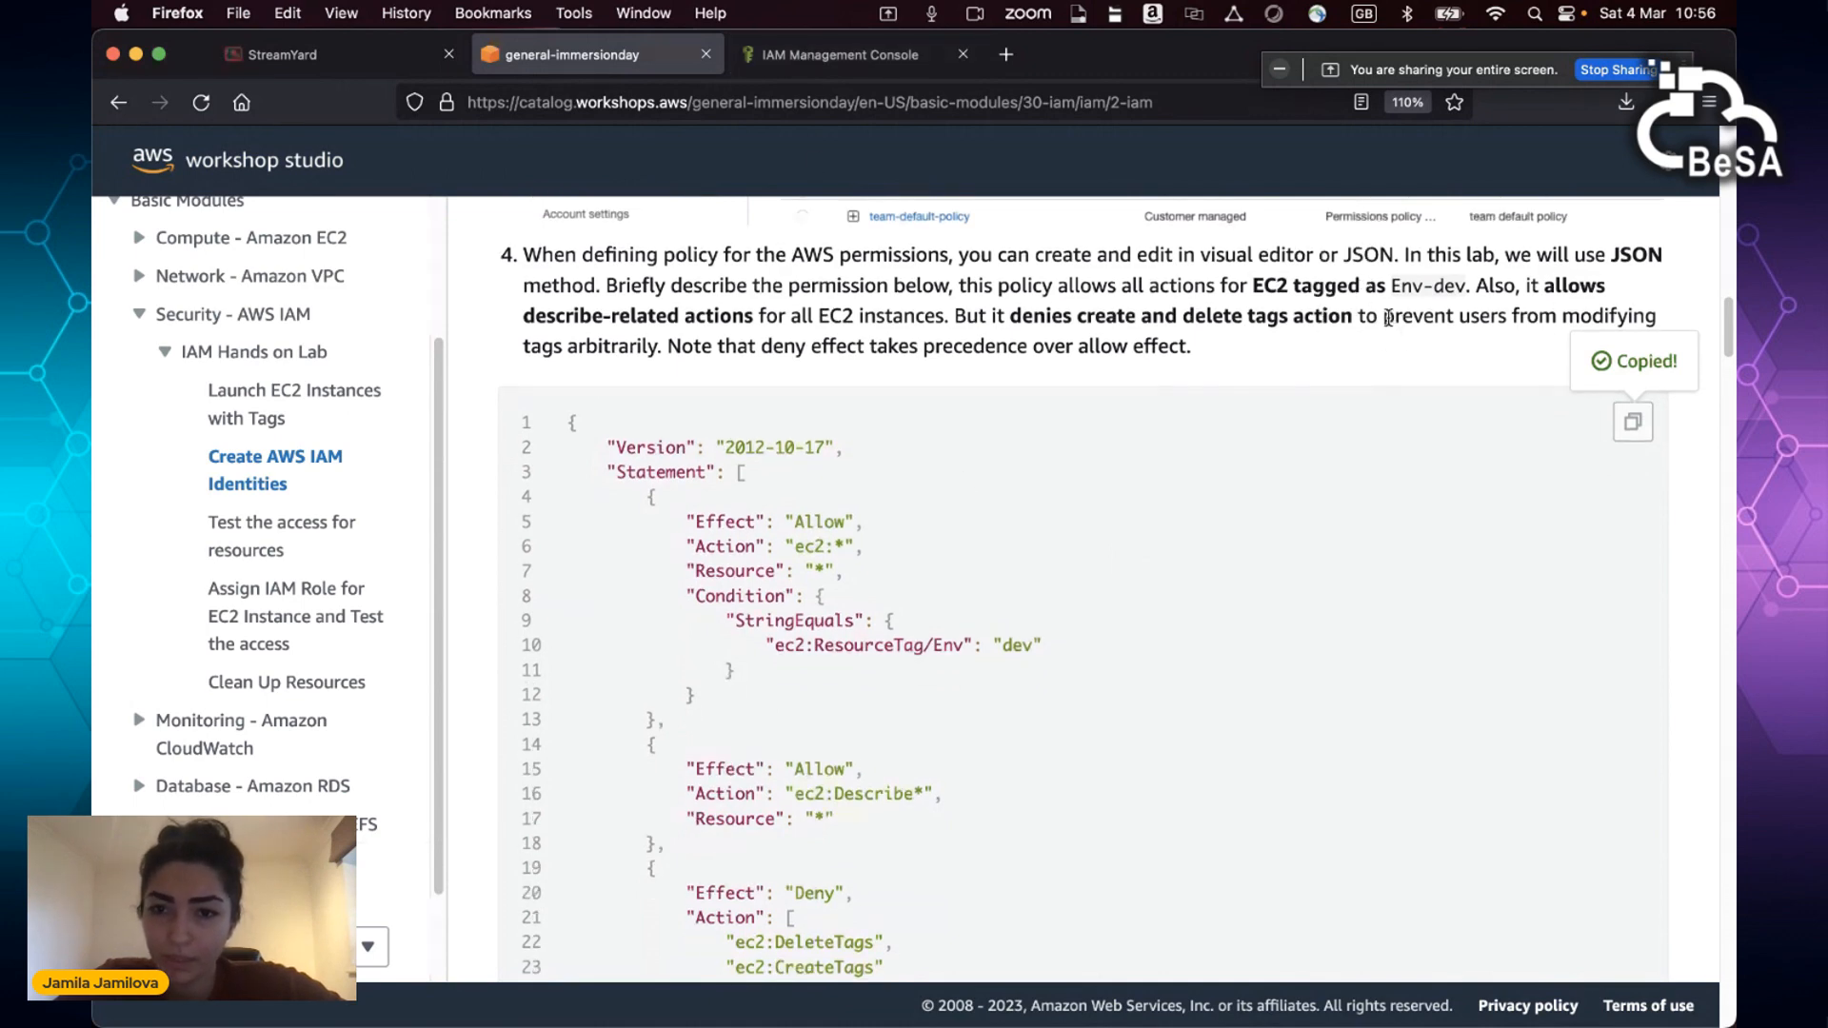
pyautogui.scroll(-6, 1378, 333)
pyautogui.scroll(-6, 1368, 380)
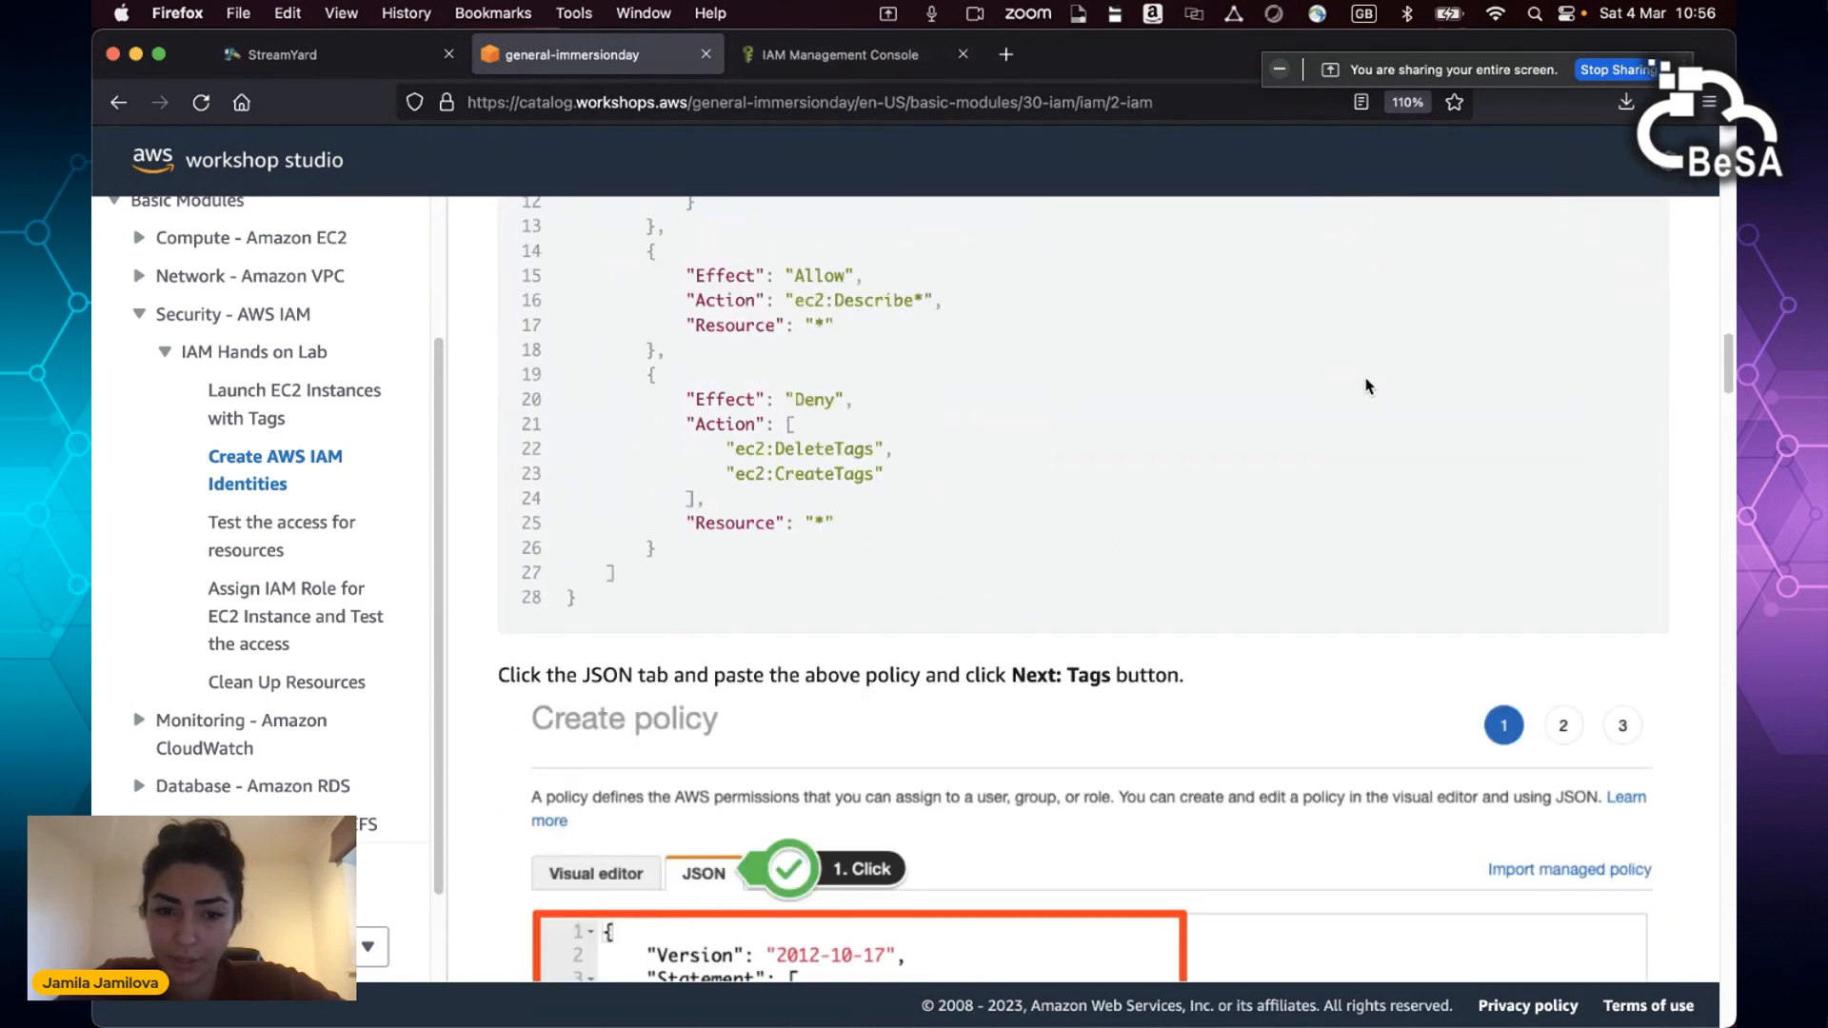
pyautogui.scroll(-3, 1363, 387)
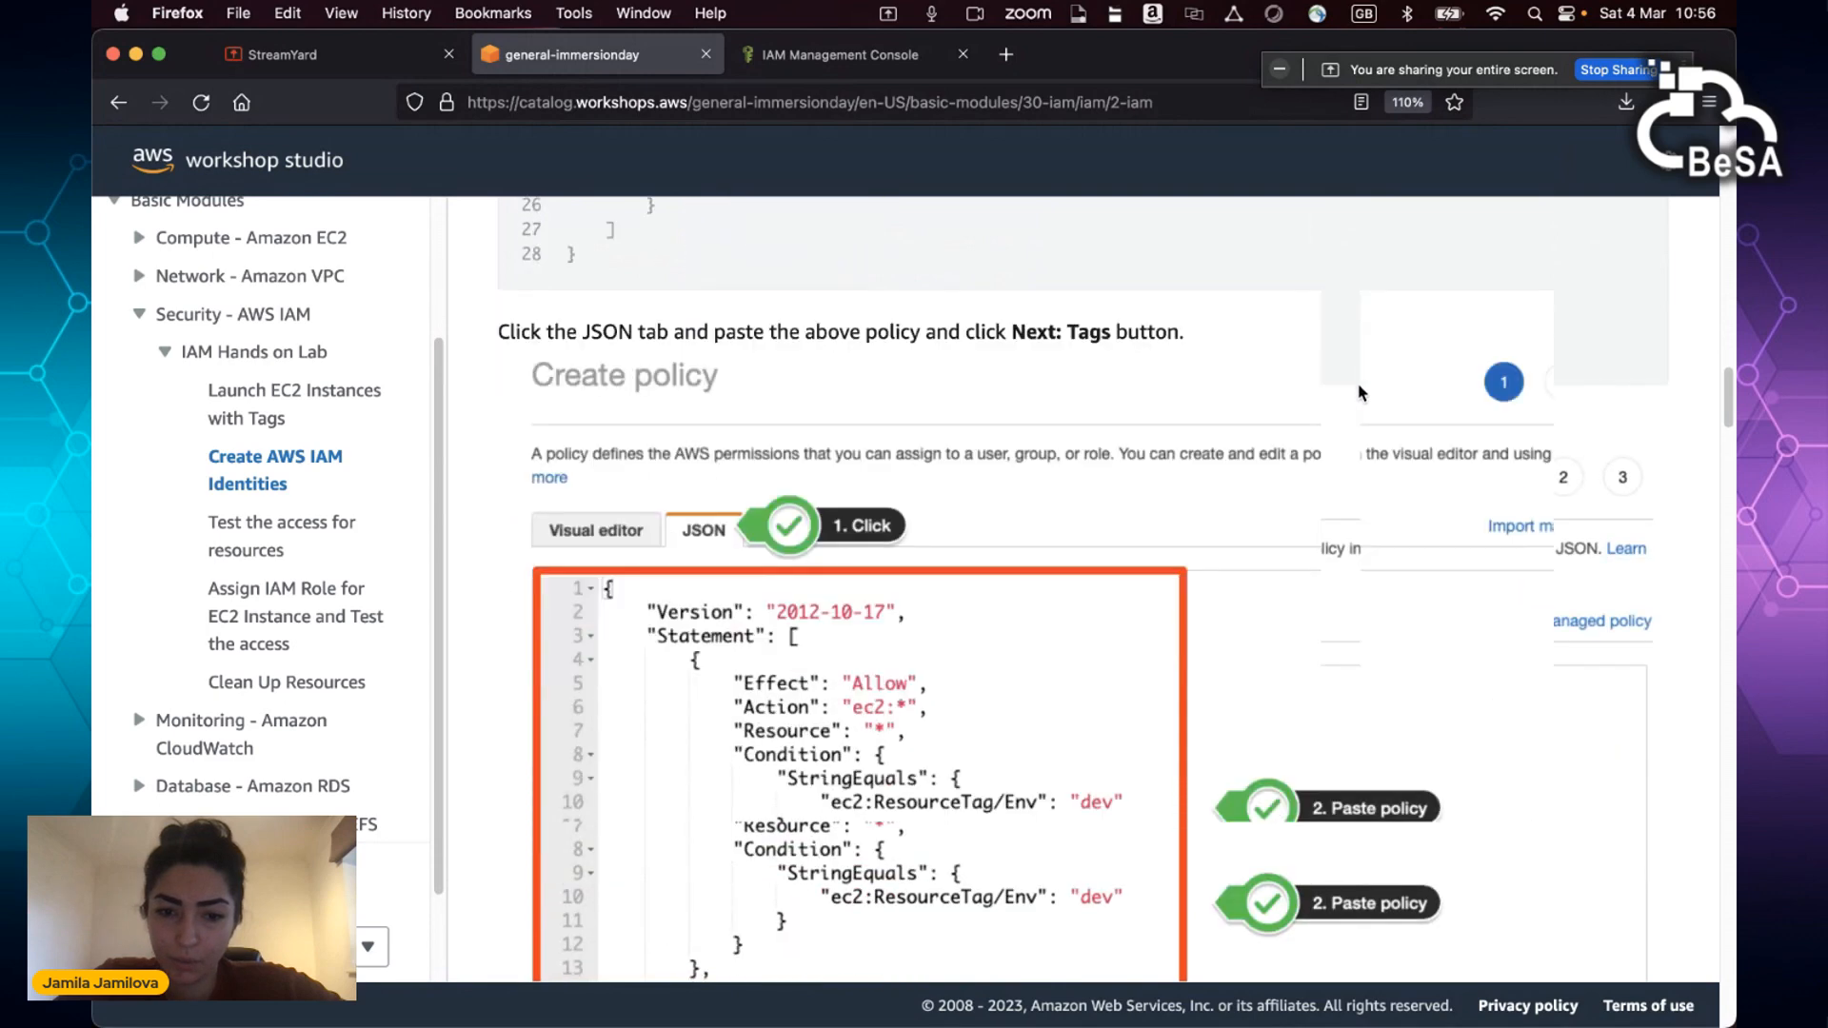
pyautogui.moveTo(1729, 405); pyautogui.dragTo(1721, 421)
pyautogui.click(829, 69)
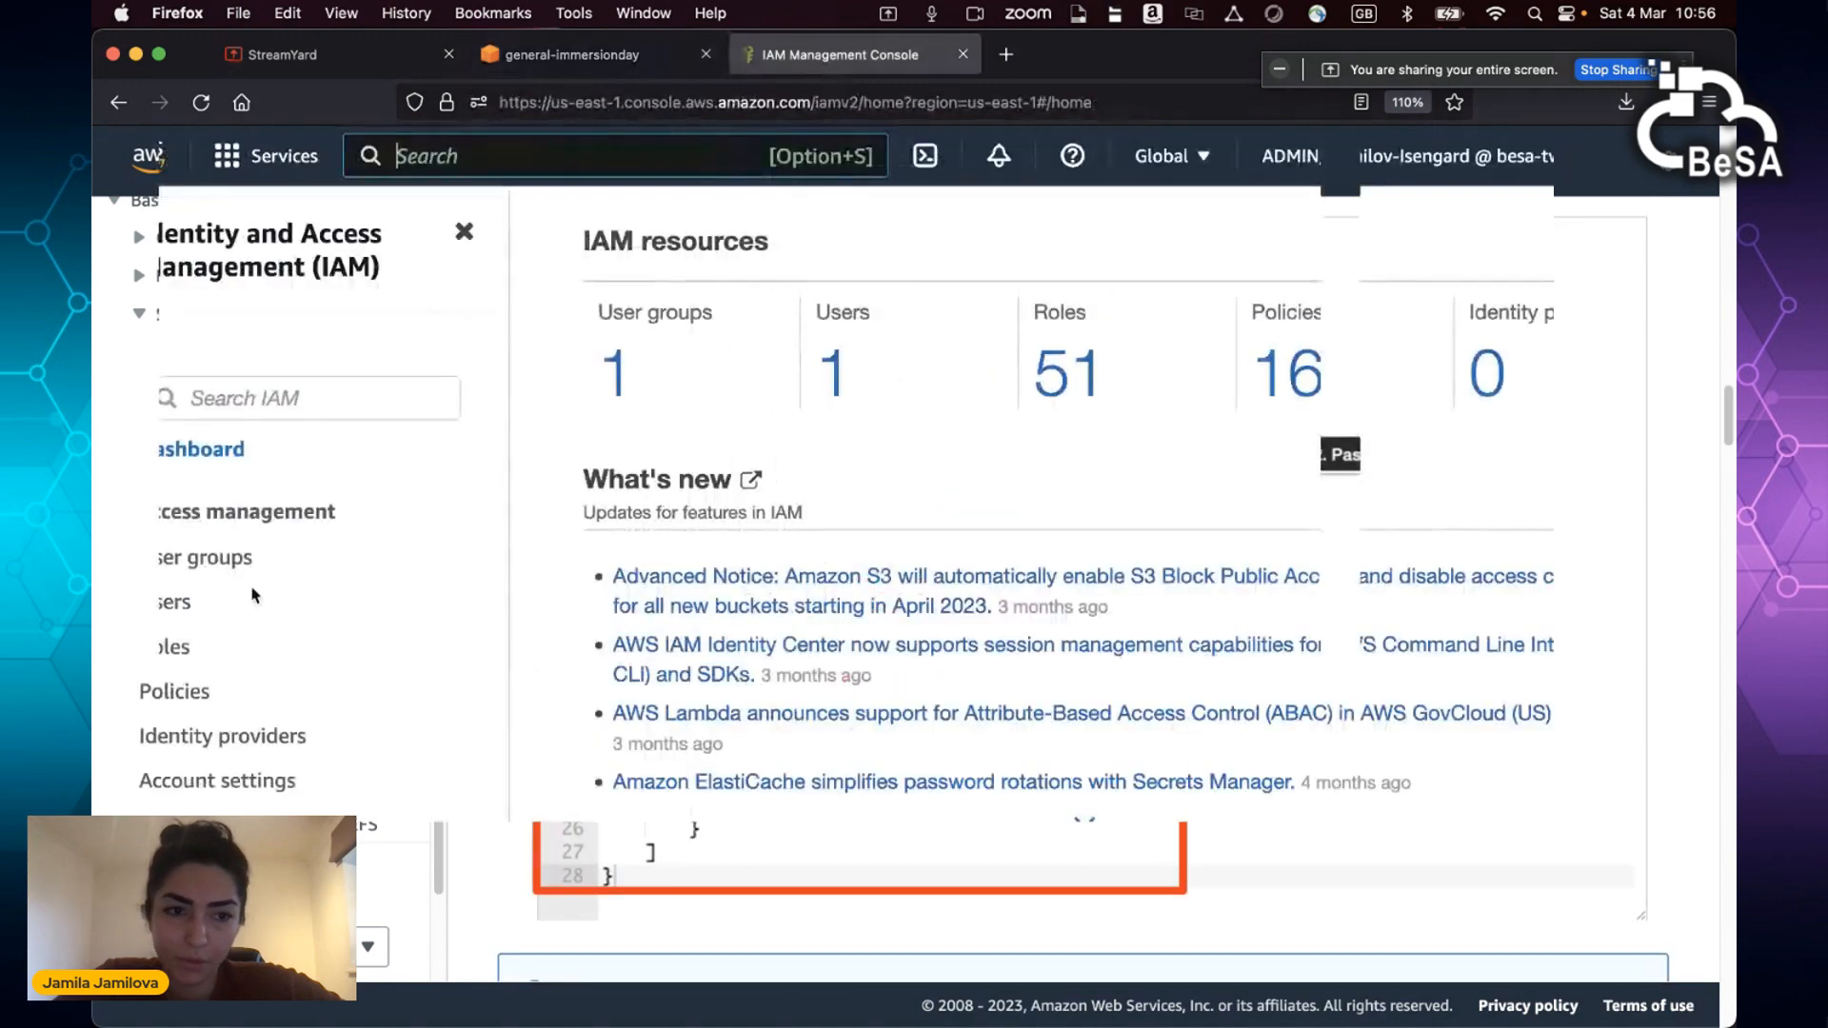
pyautogui.click(168, 689)
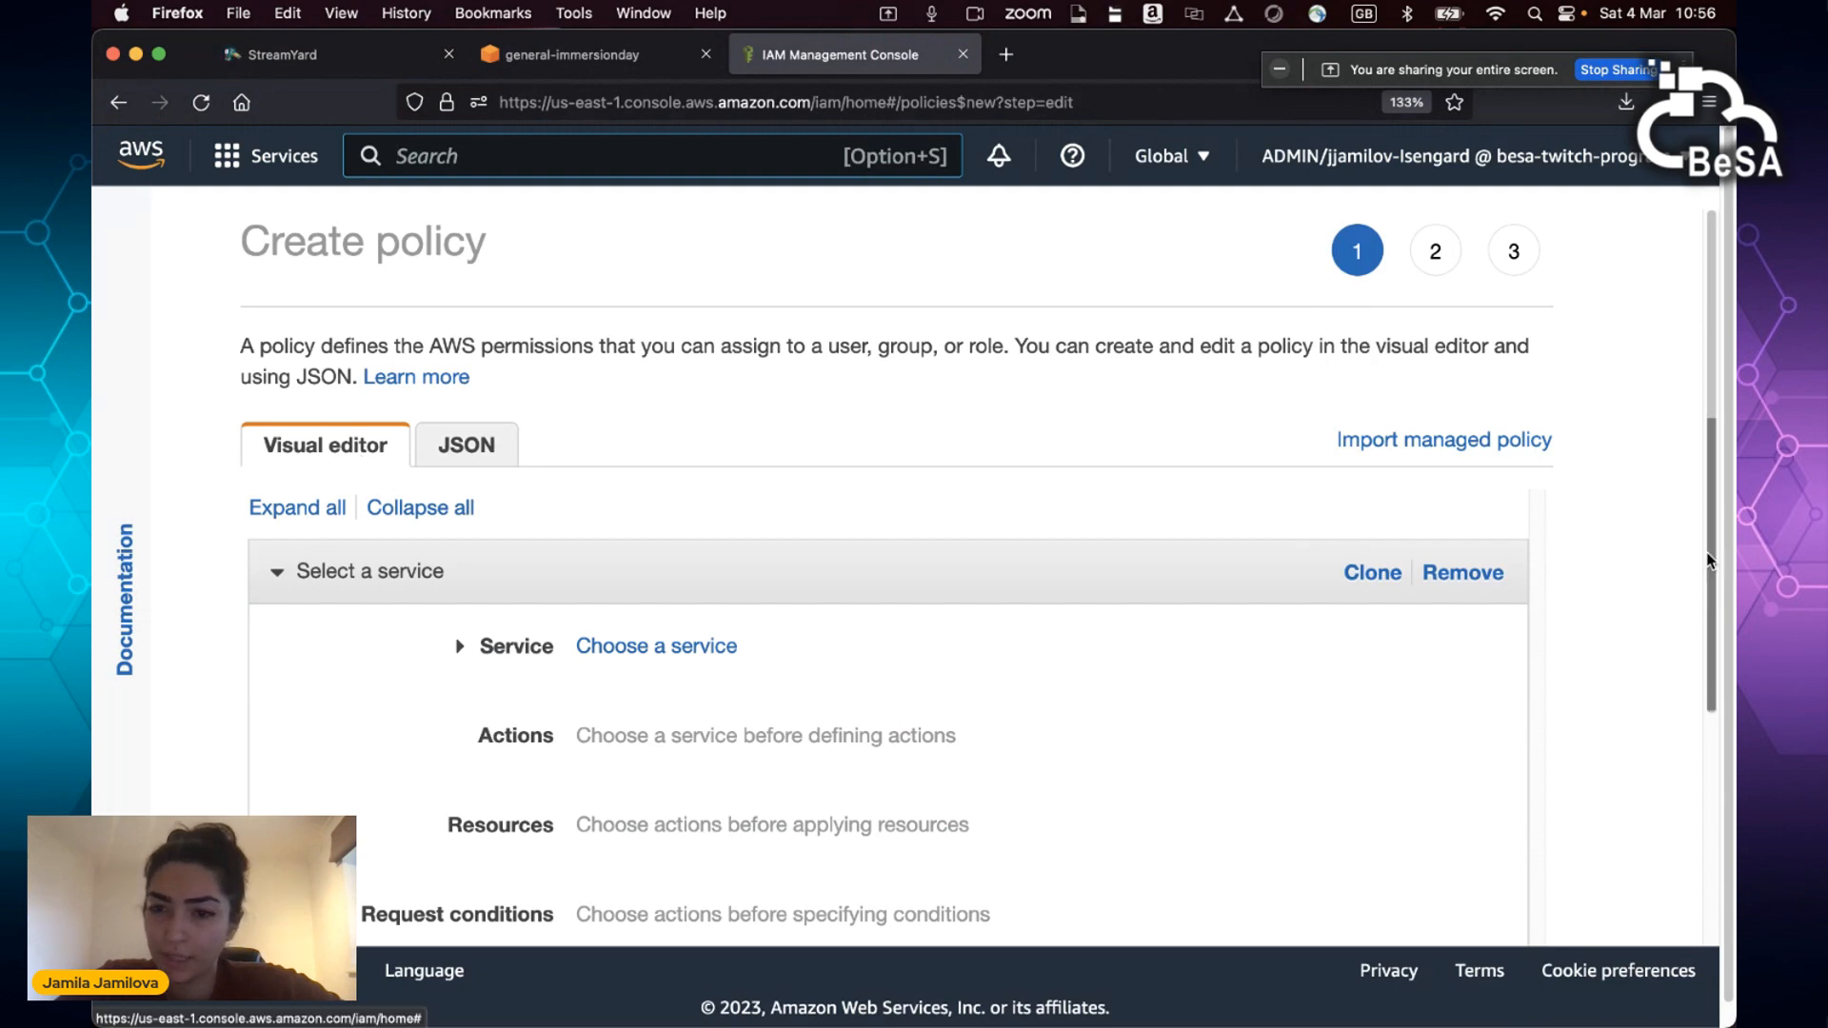
pyautogui.scroll(-1, 1708, 561)
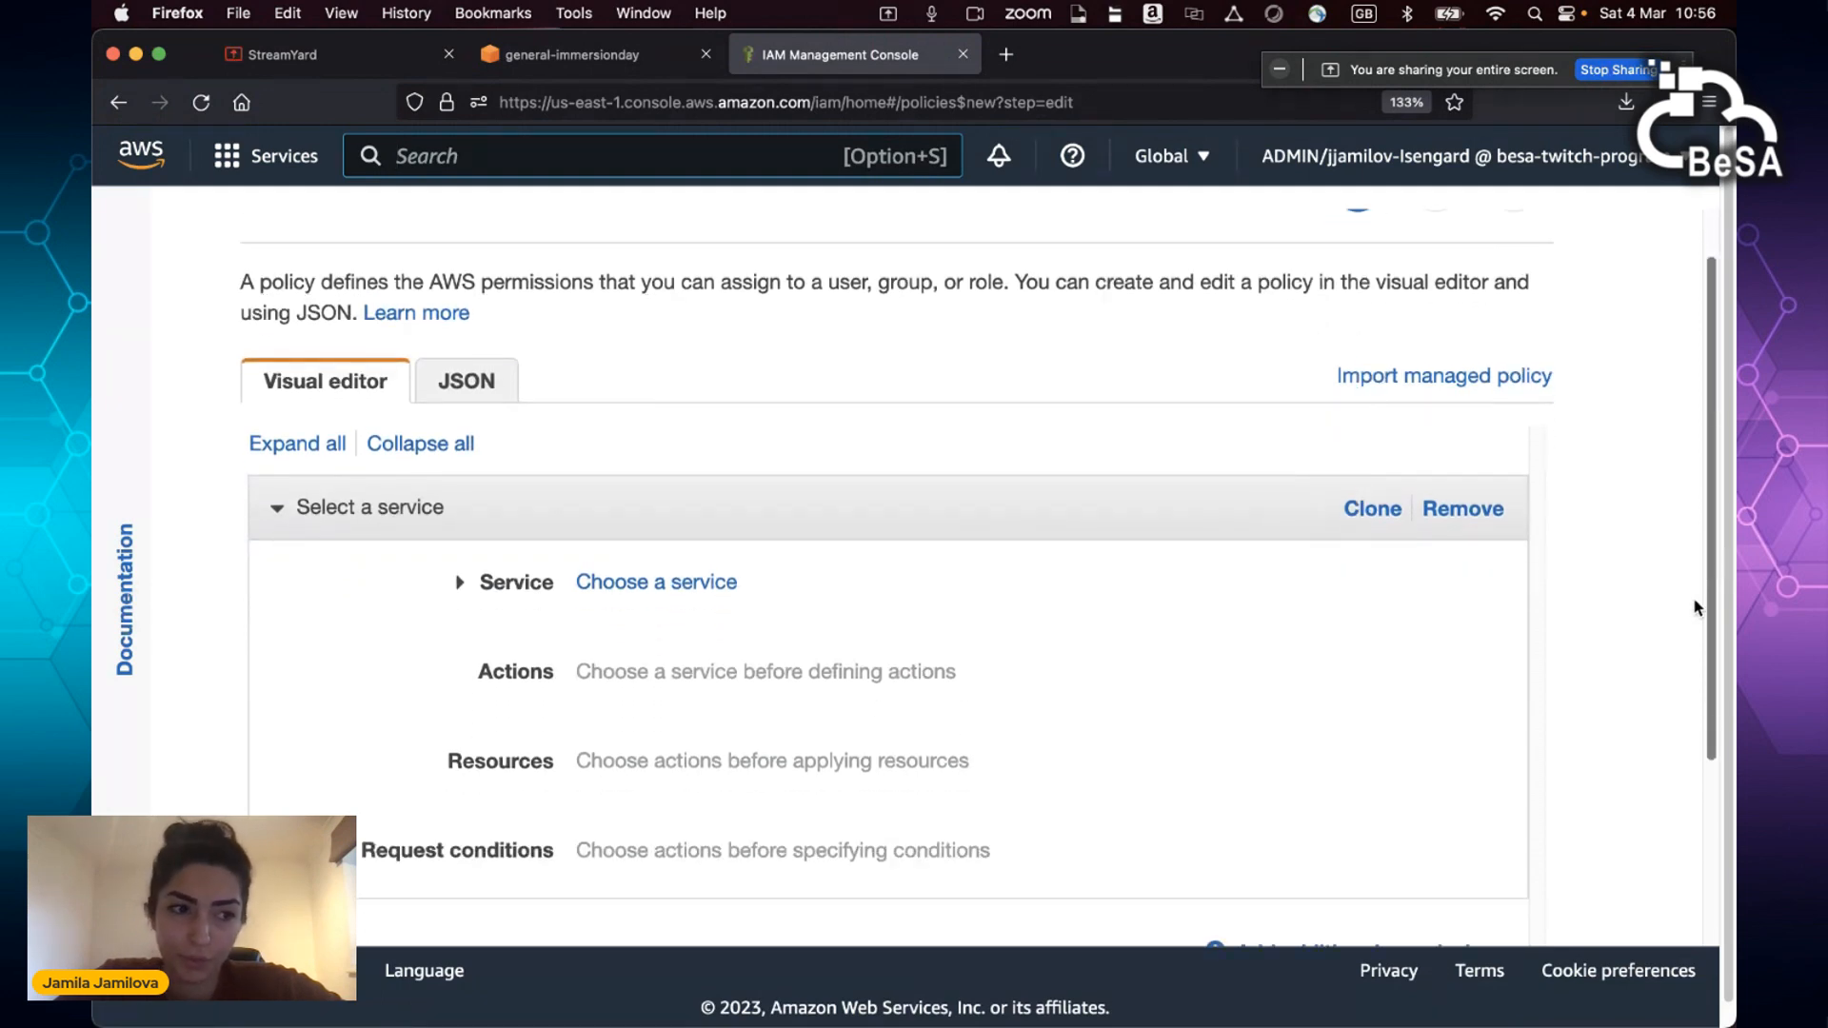
pyautogui.click(466, 362)
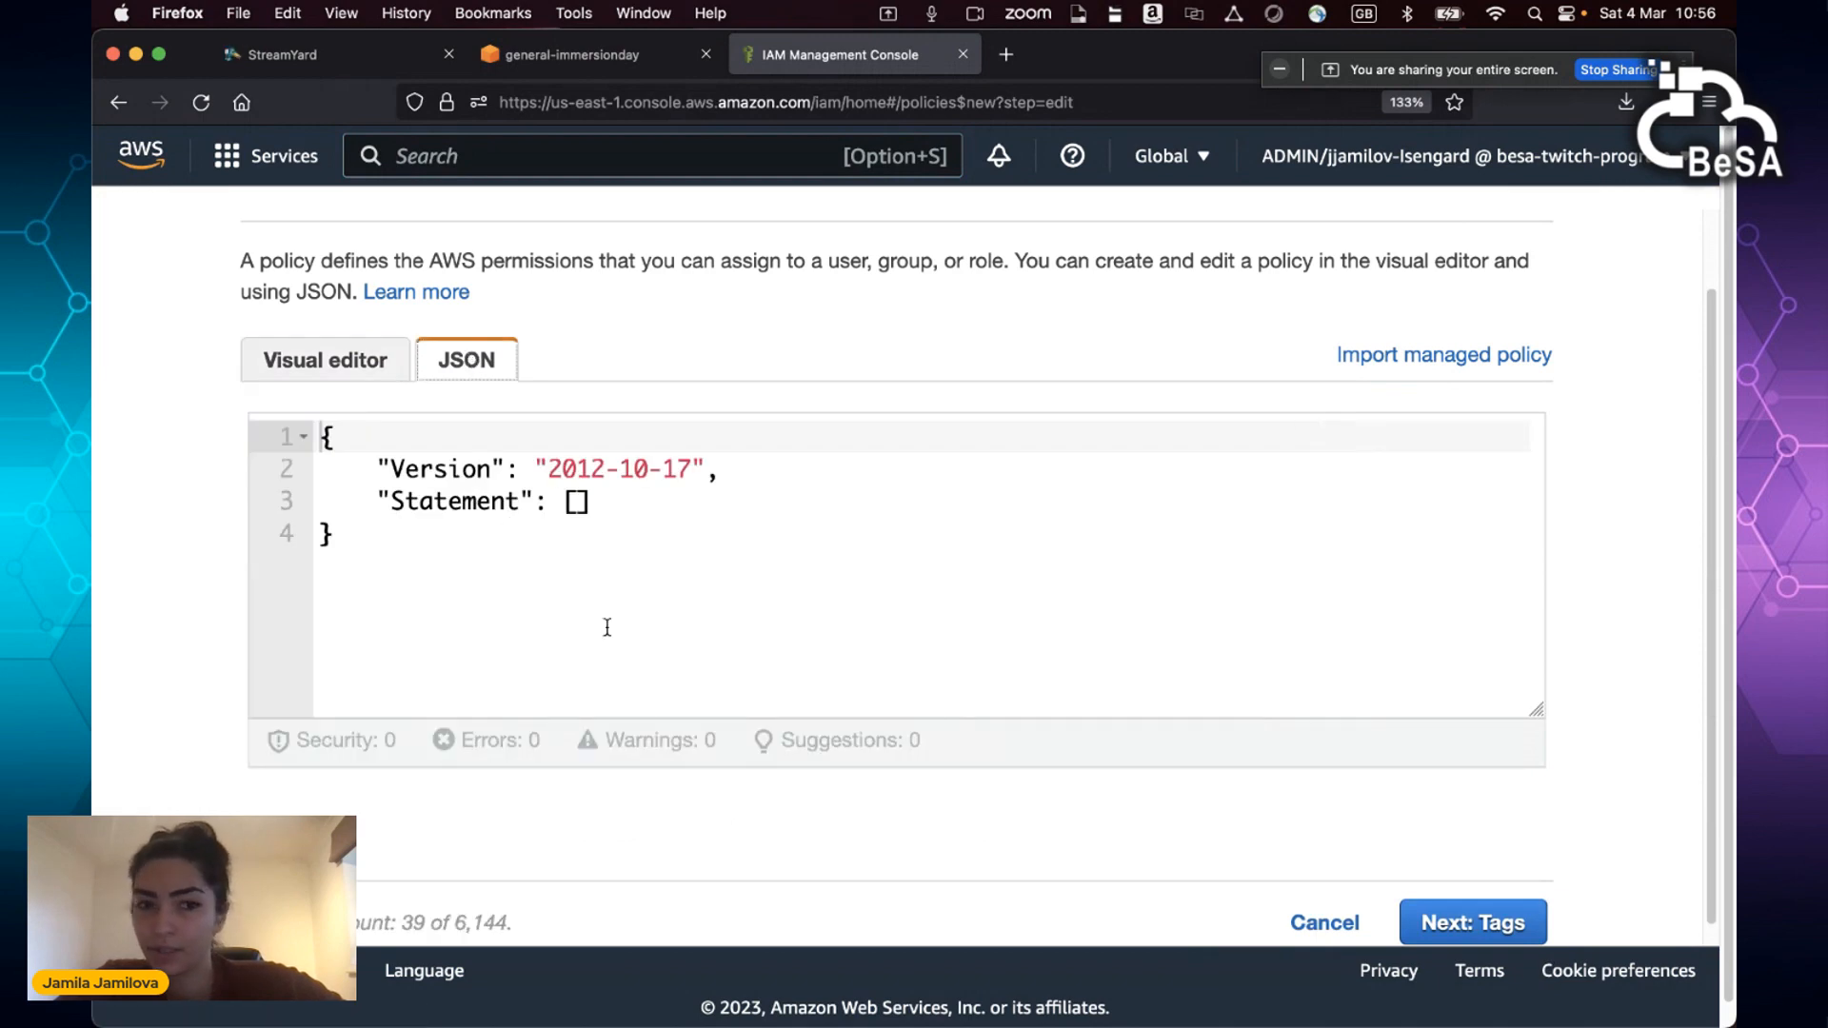
# Step: Replace the default JSON with the copied policy code, check the pasted statements, and continue to the tags stage
pyautogui.scroll(1, 608, 629)
pyautogui.scroll(-1, 437, 653)
pyautogui.click(538, 595)
pyautogui.press('super+a')
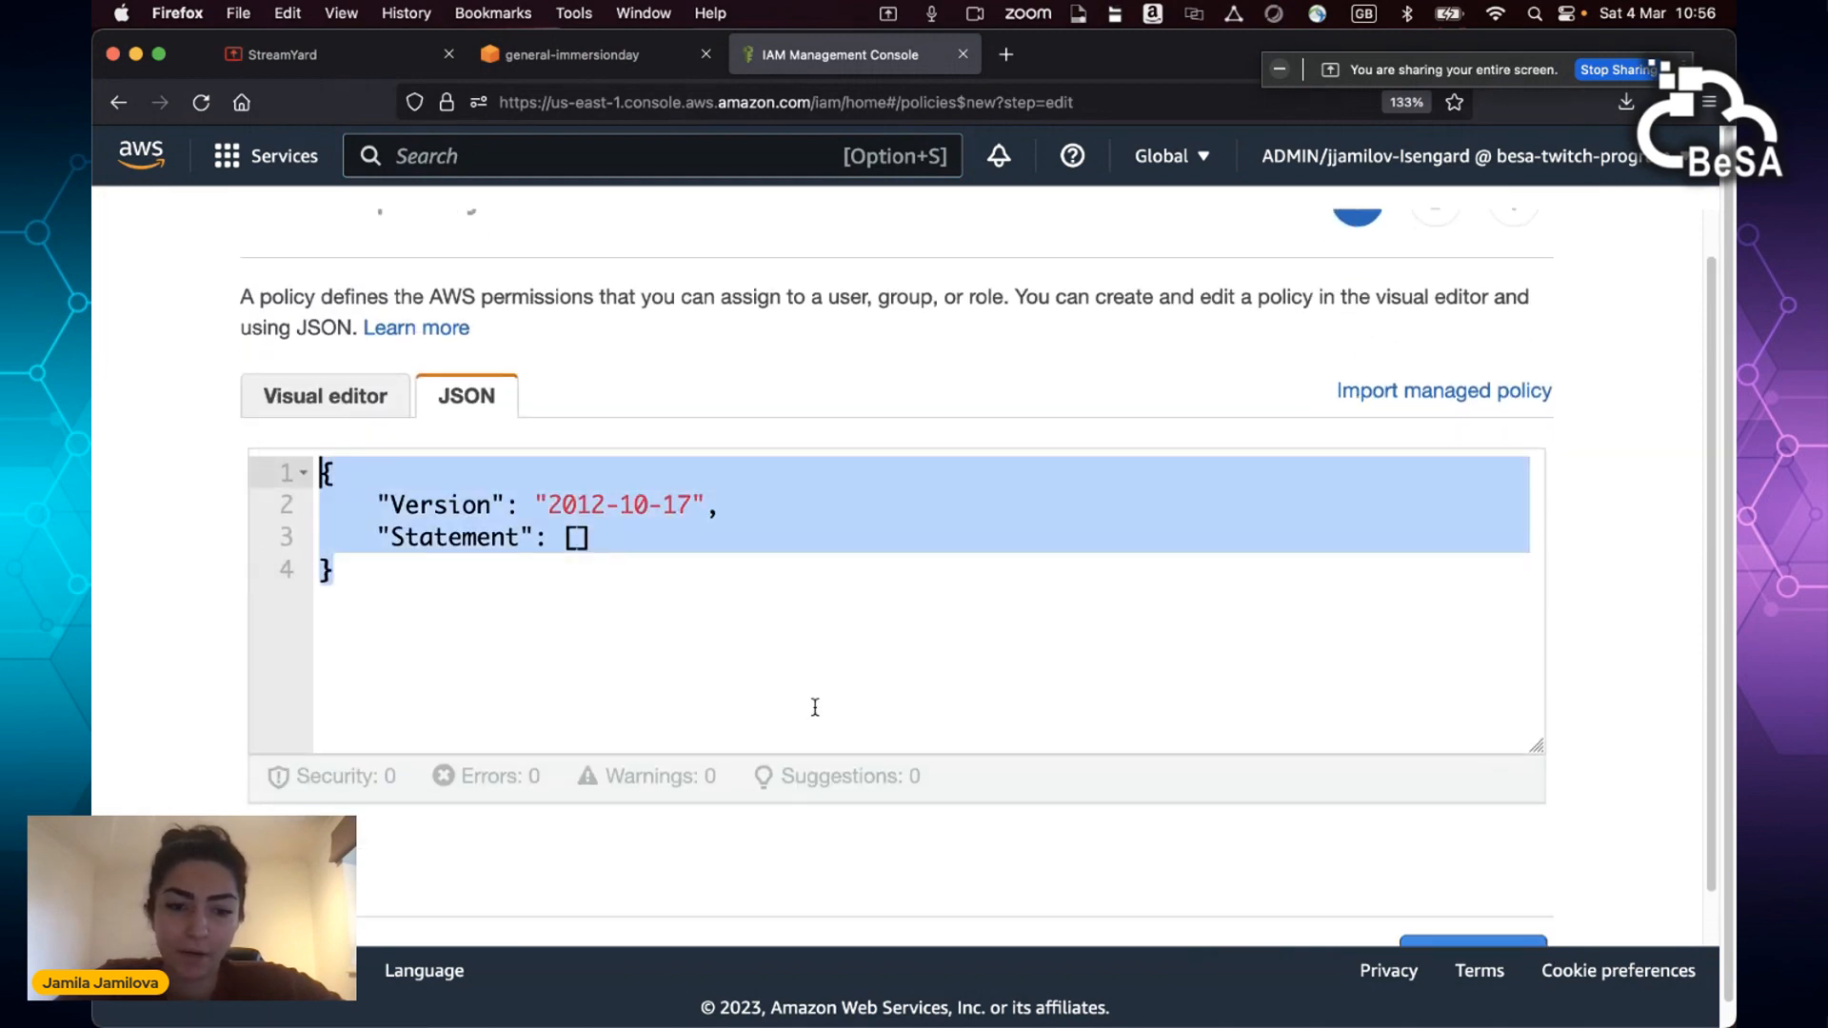
pyautogui.press('super+v')
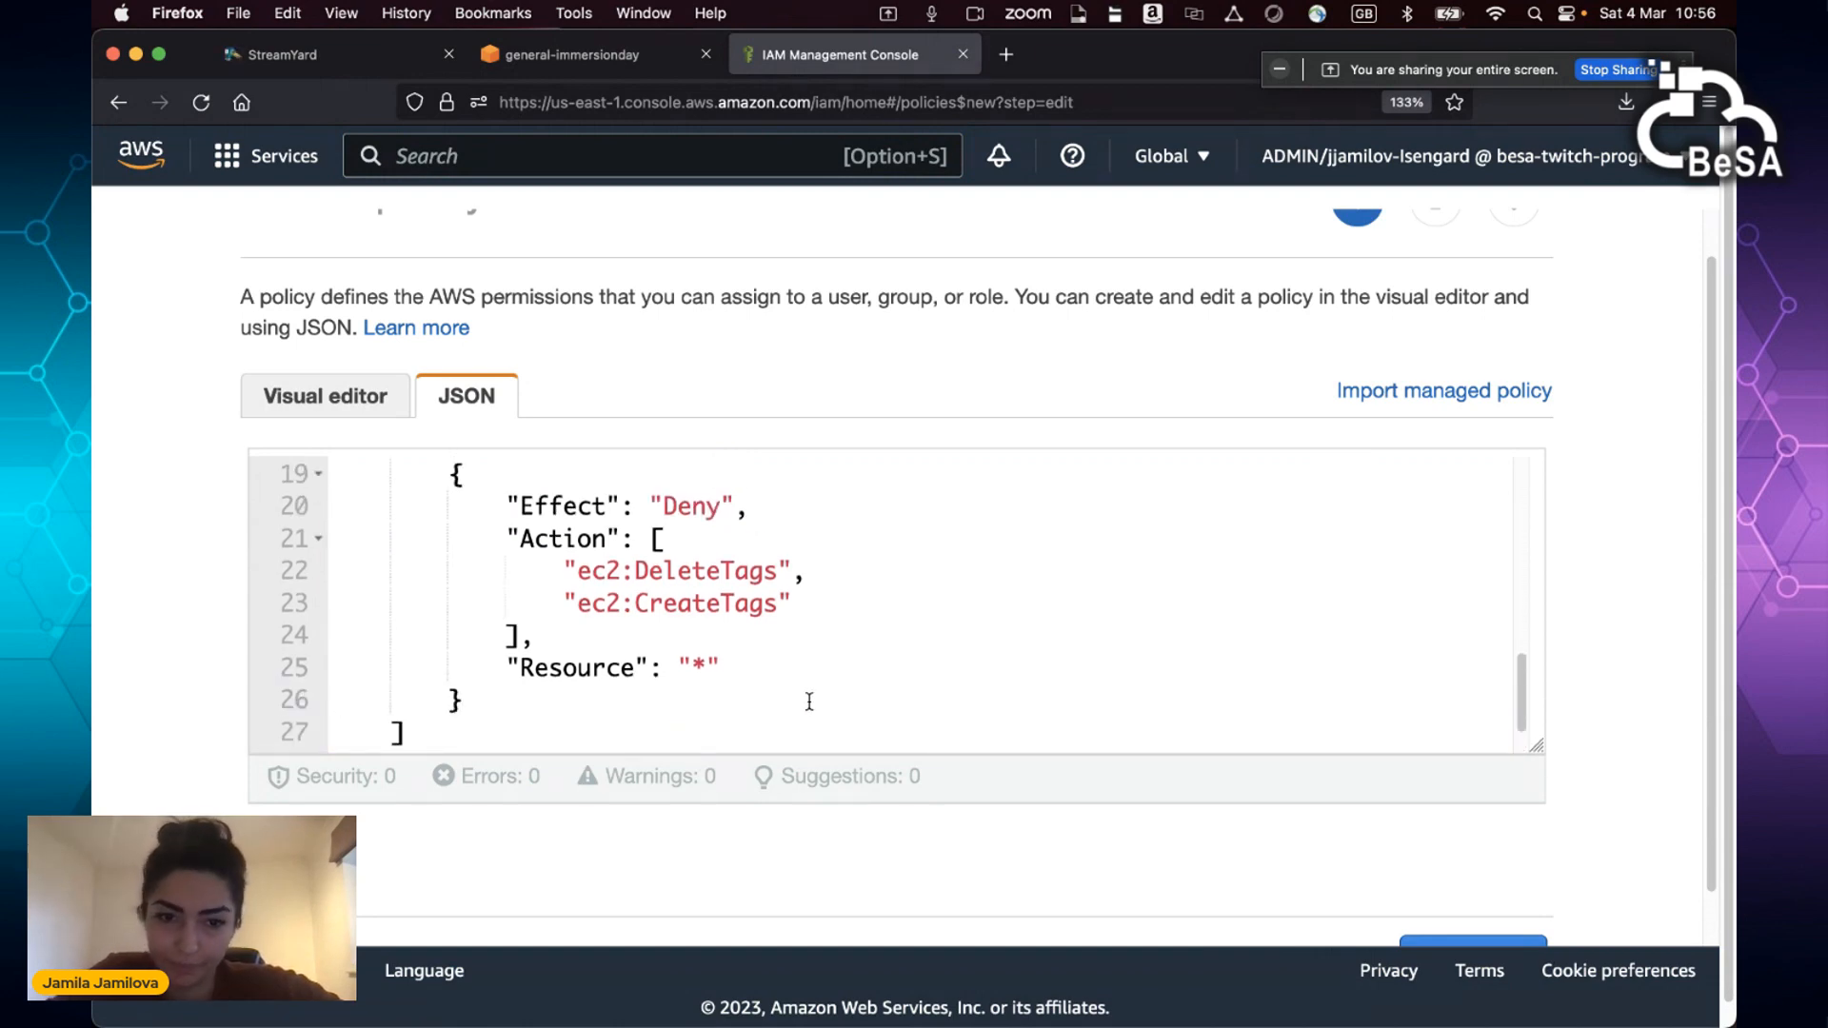
pyautogui.scroll(6, 809, 701)
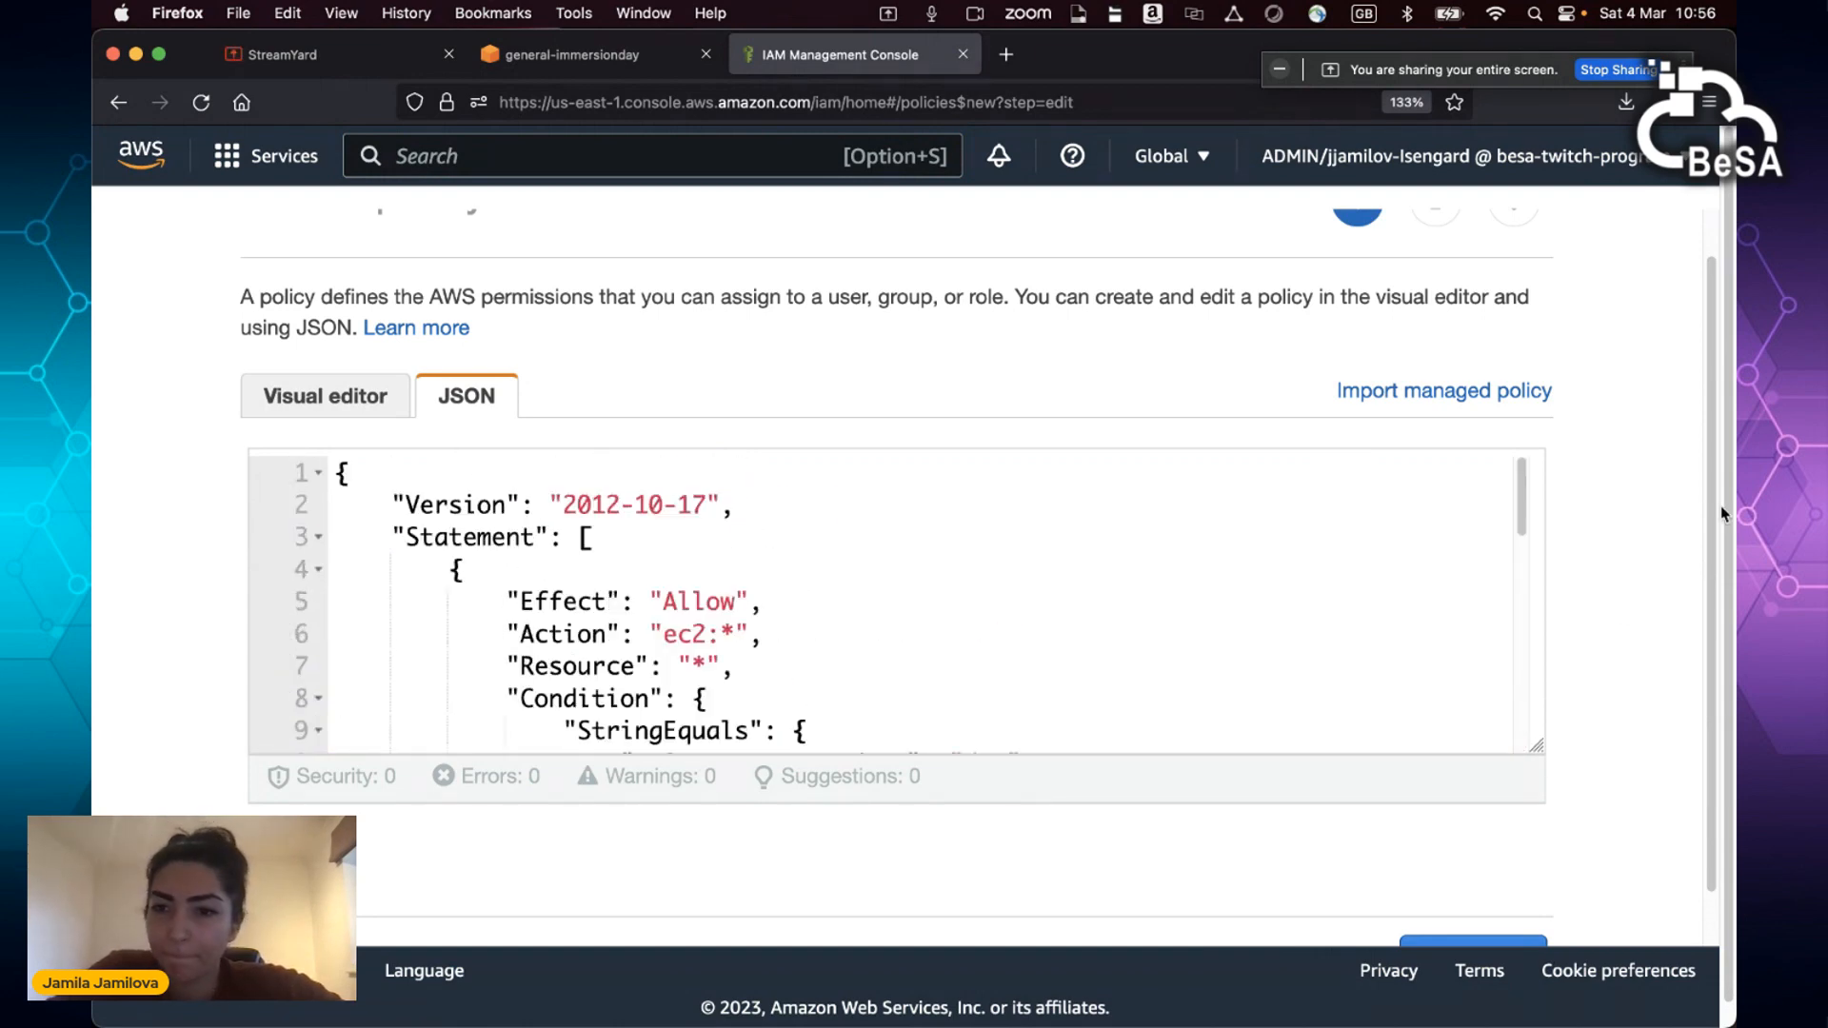
pyautogui.scroll(-2, 1710, 517)
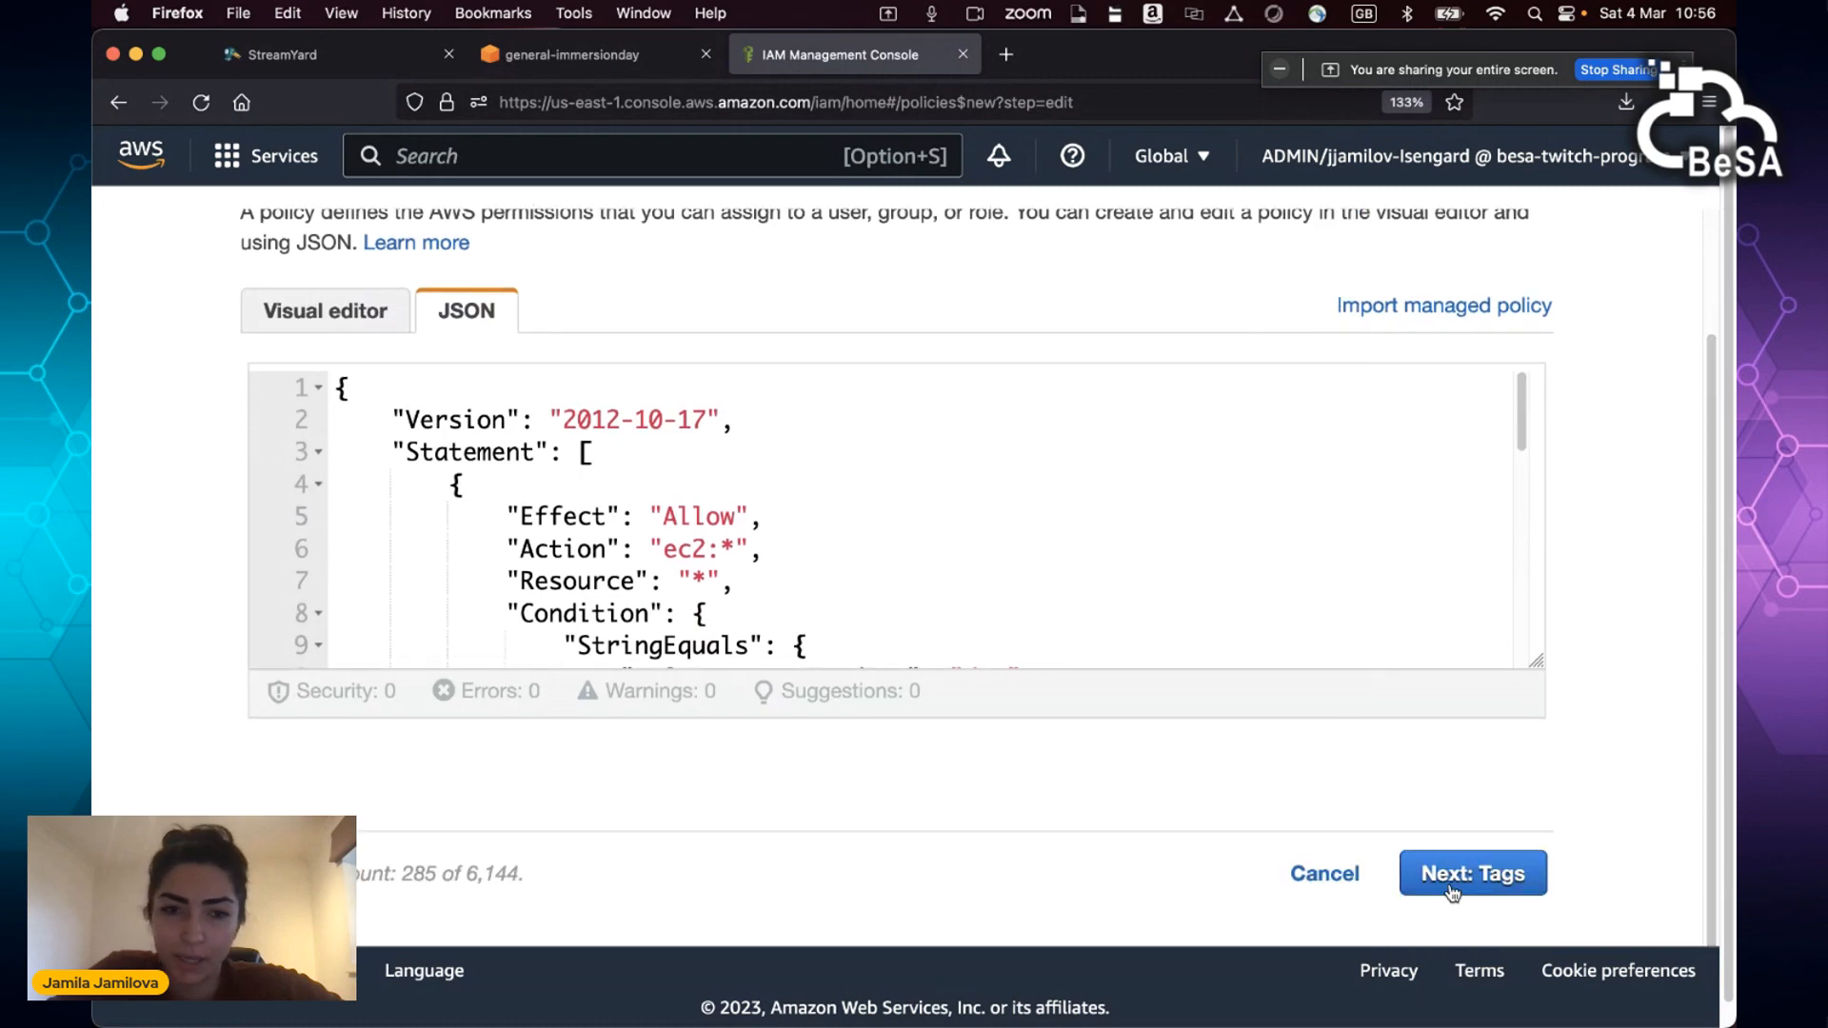
pyautogui.scroll(-3, 1145, 566)
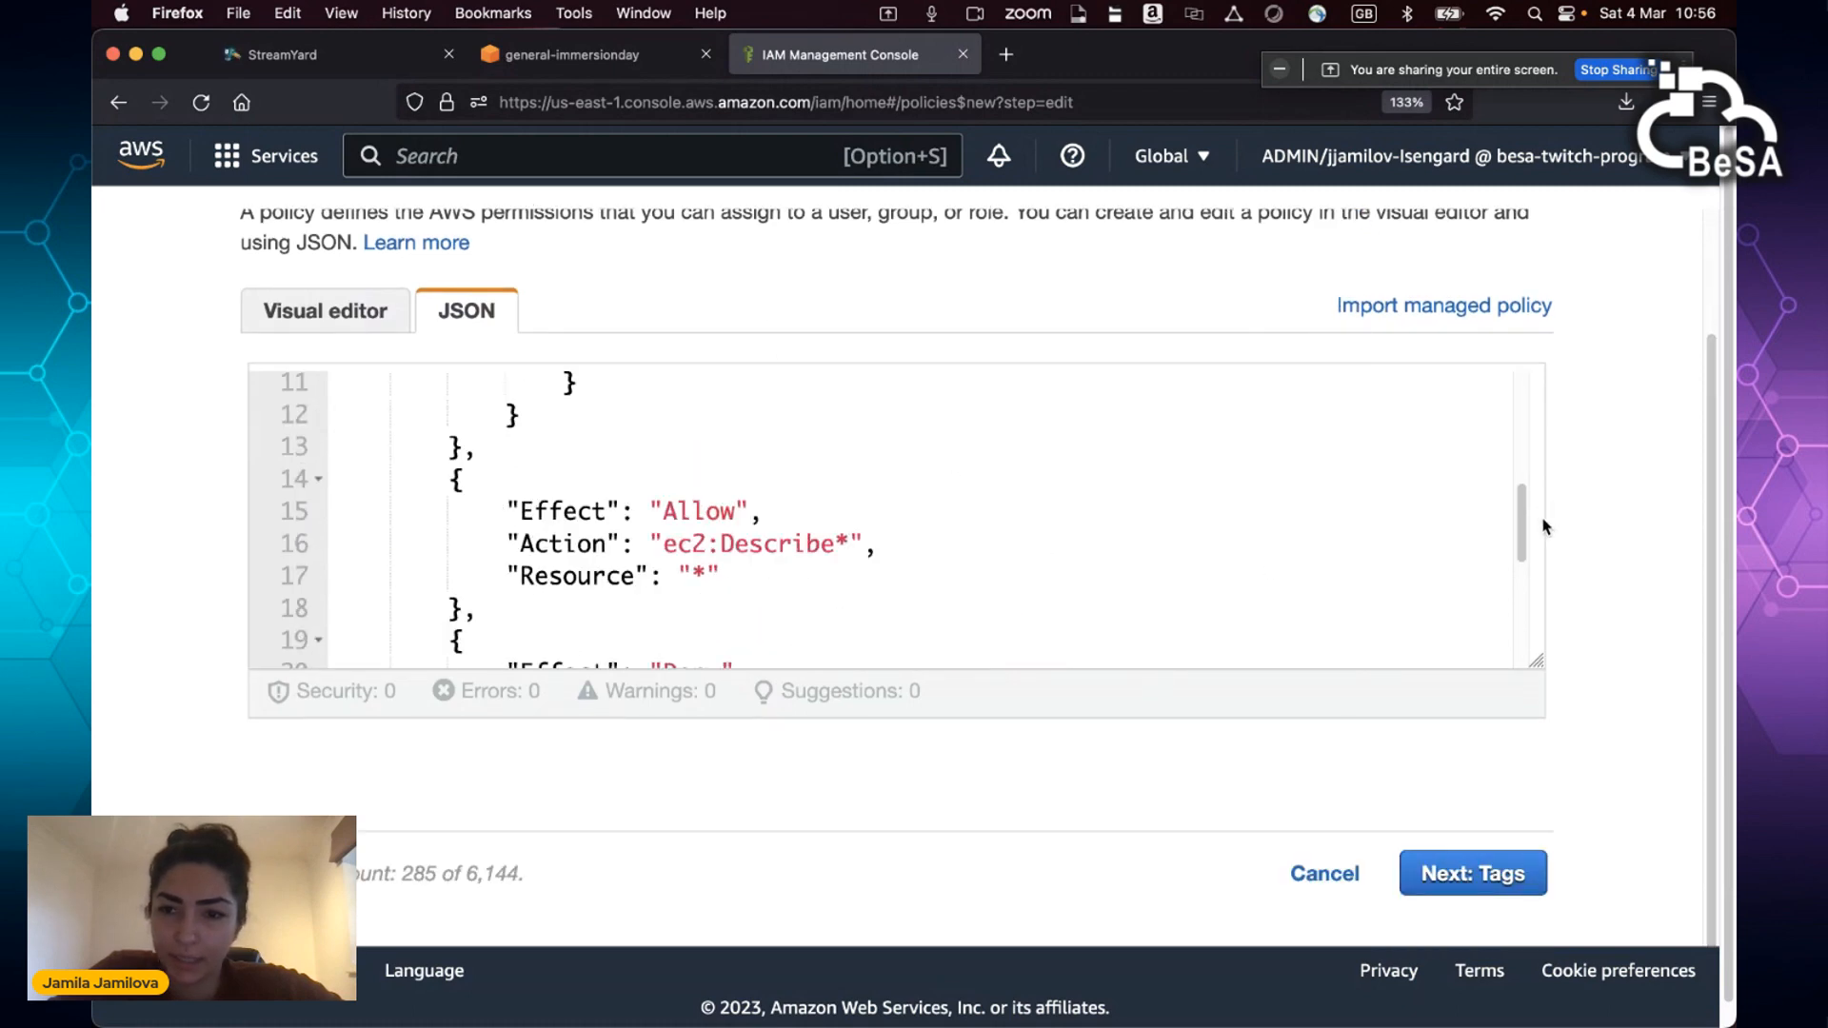
pyautogui.moveTo(1521, 522); pyautogui.dragTo(1521, 618)
pyautogui.click(1470, 868)
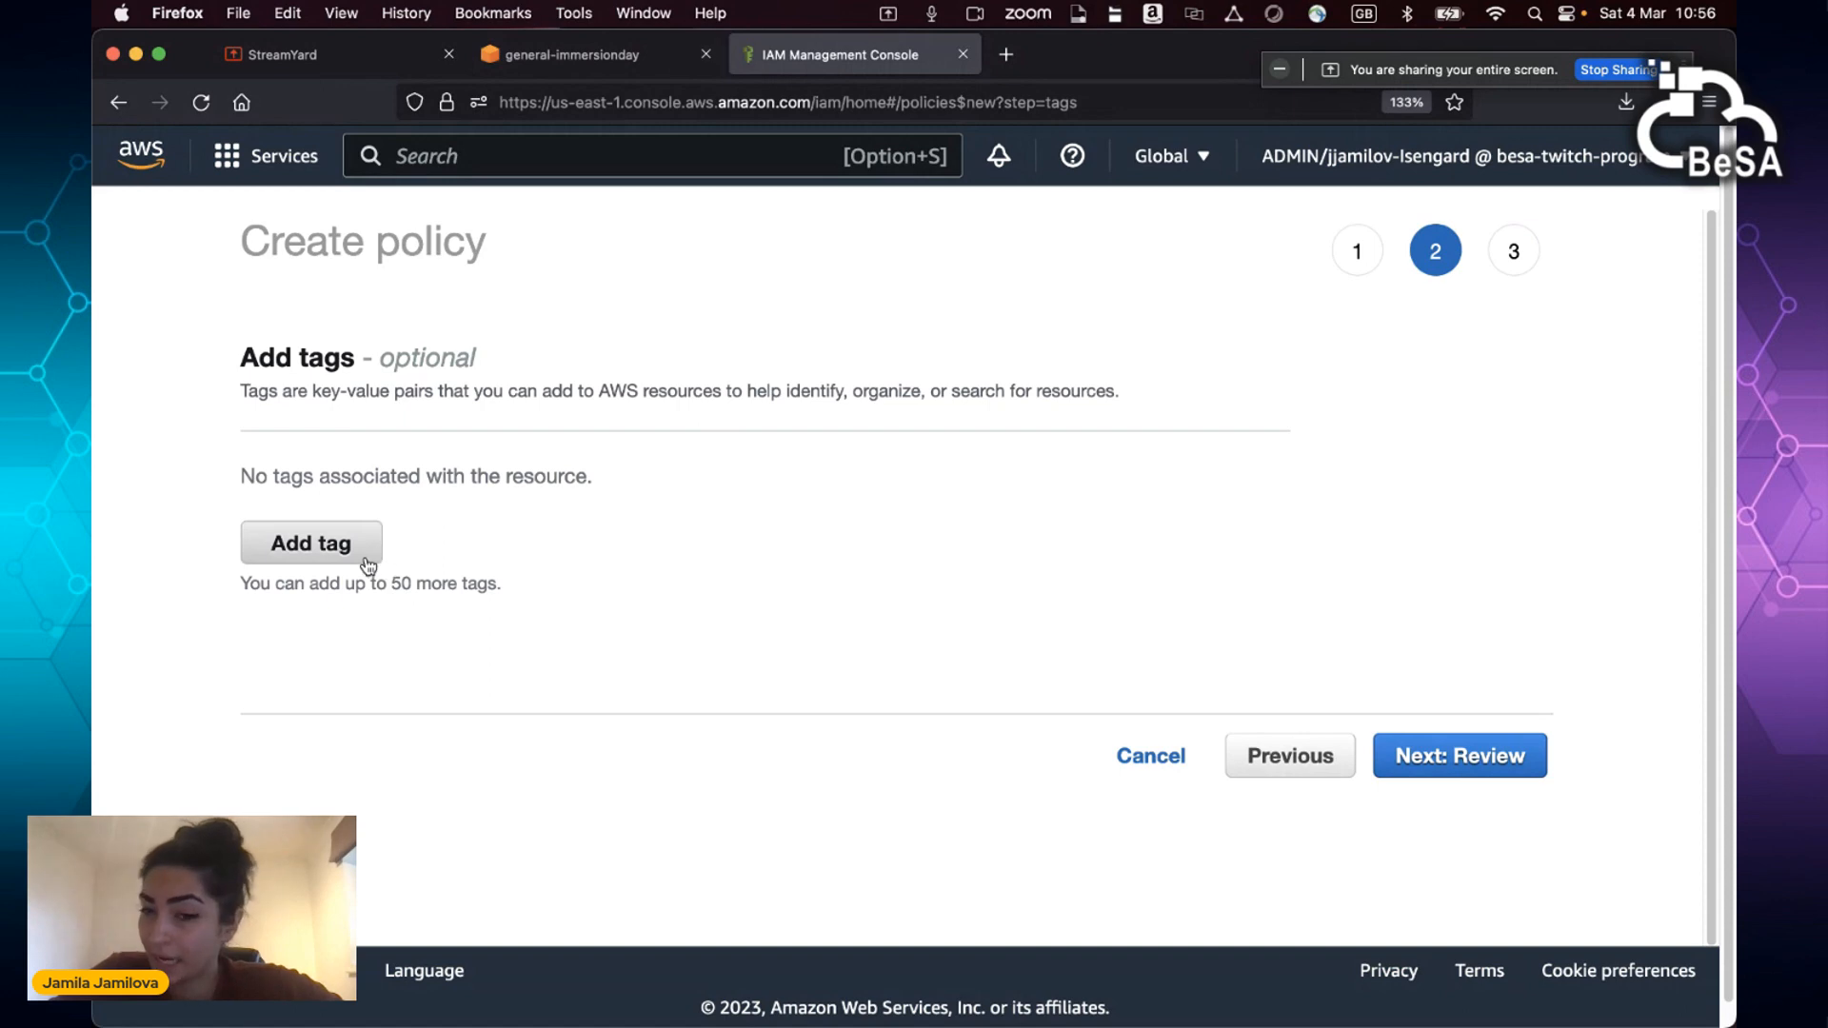
# Step: Check the workshop's example name and description for the policy, then continue to the policy review without adding tags
pyautogui.click(586, 57)
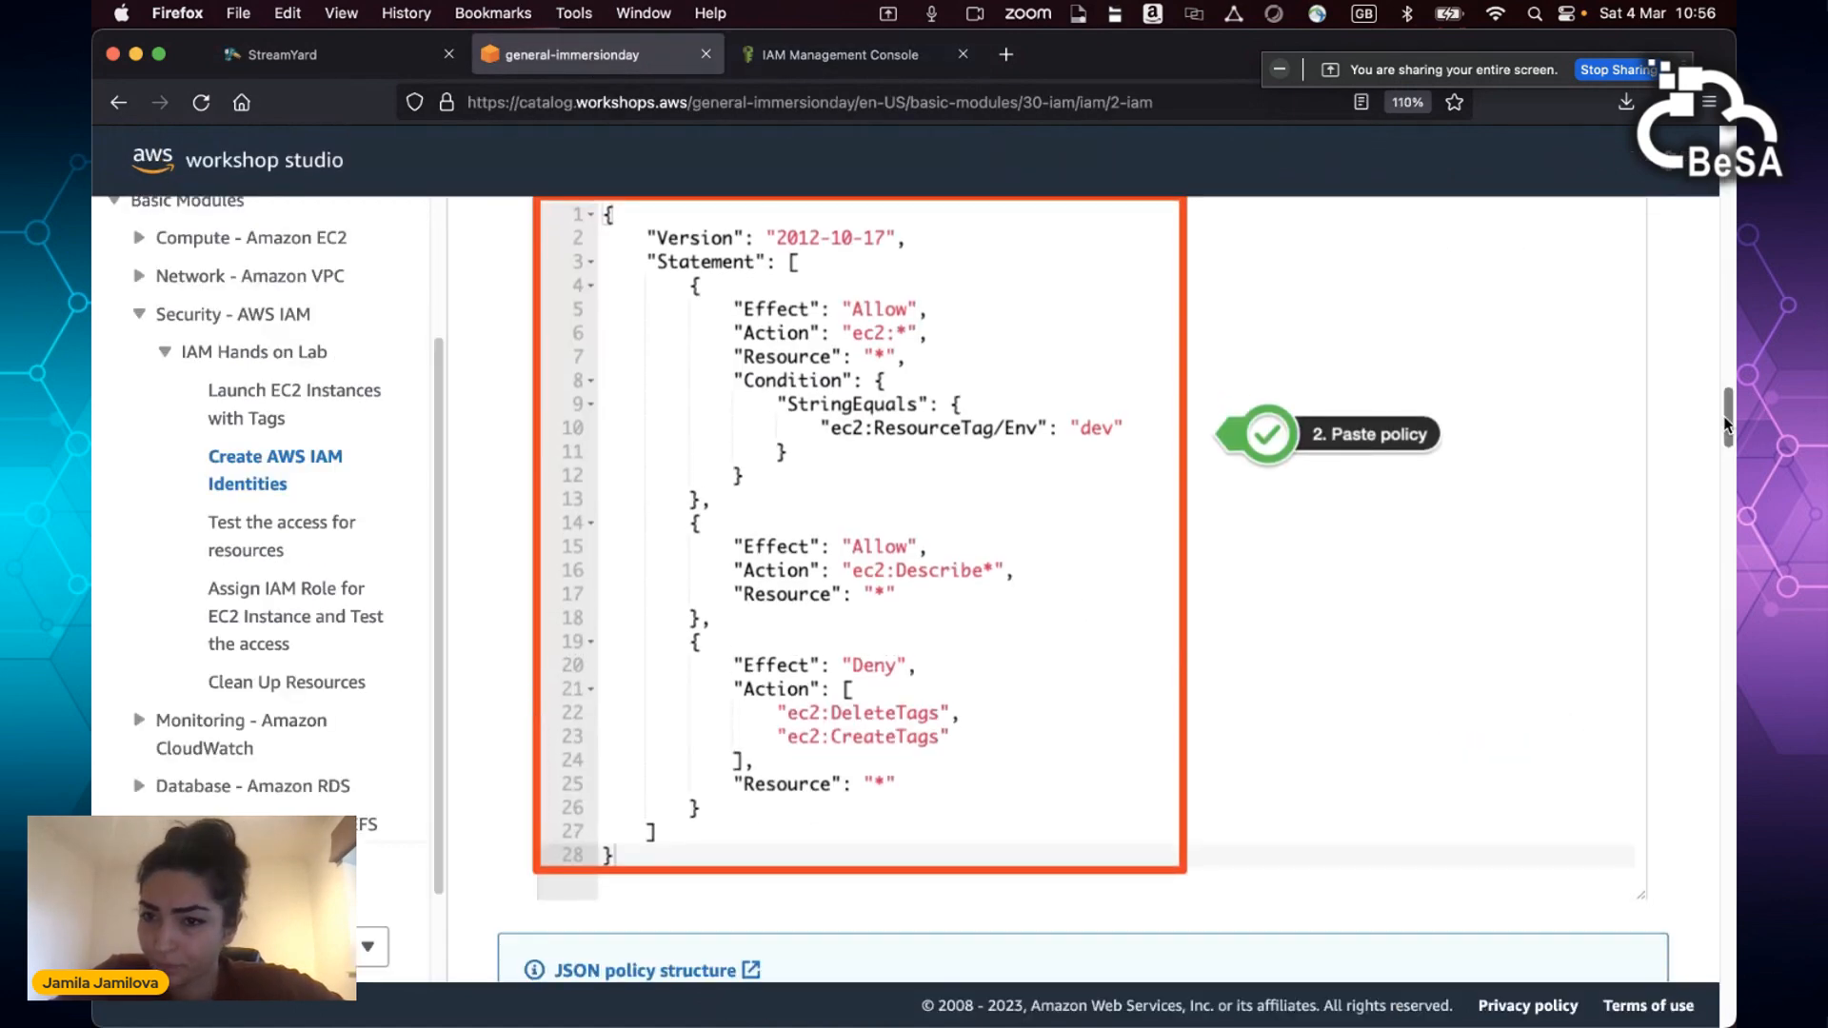
pyautogui.moveTo(1729, 428); pyautogui.dragTo(1728, 518)
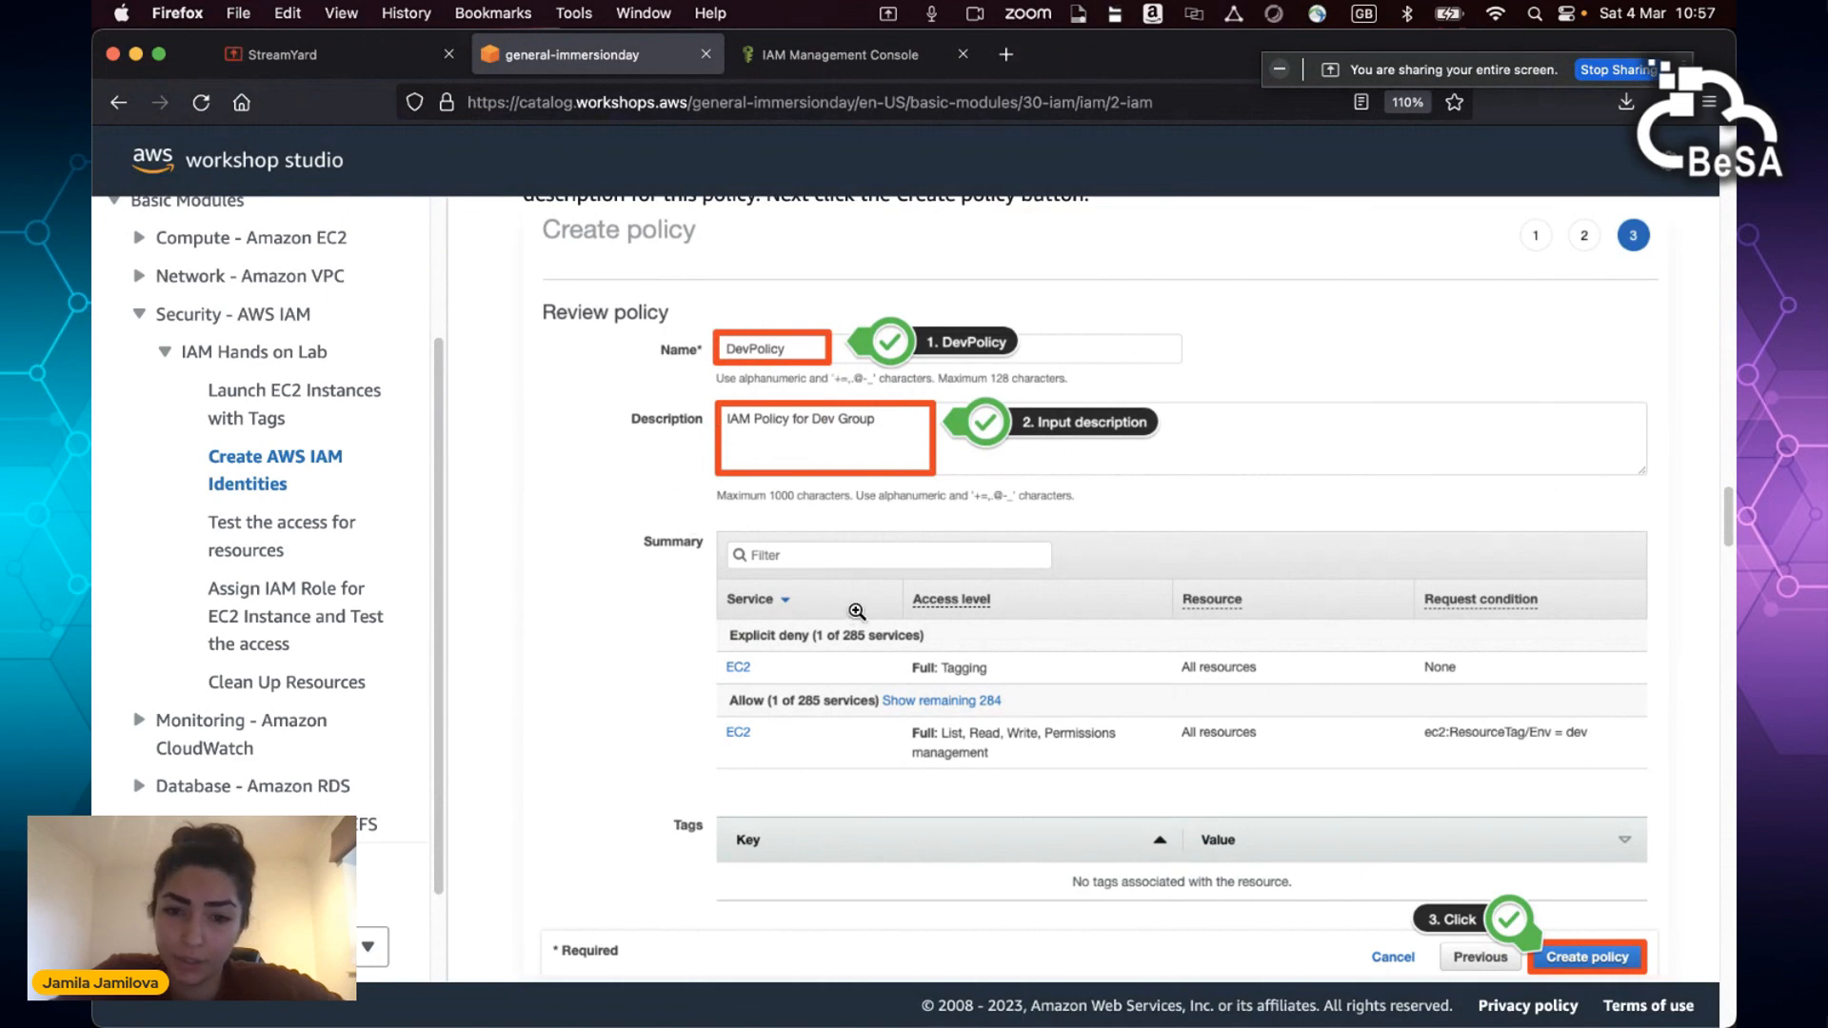
pyautogui.scroll(-1, 1482, 808)
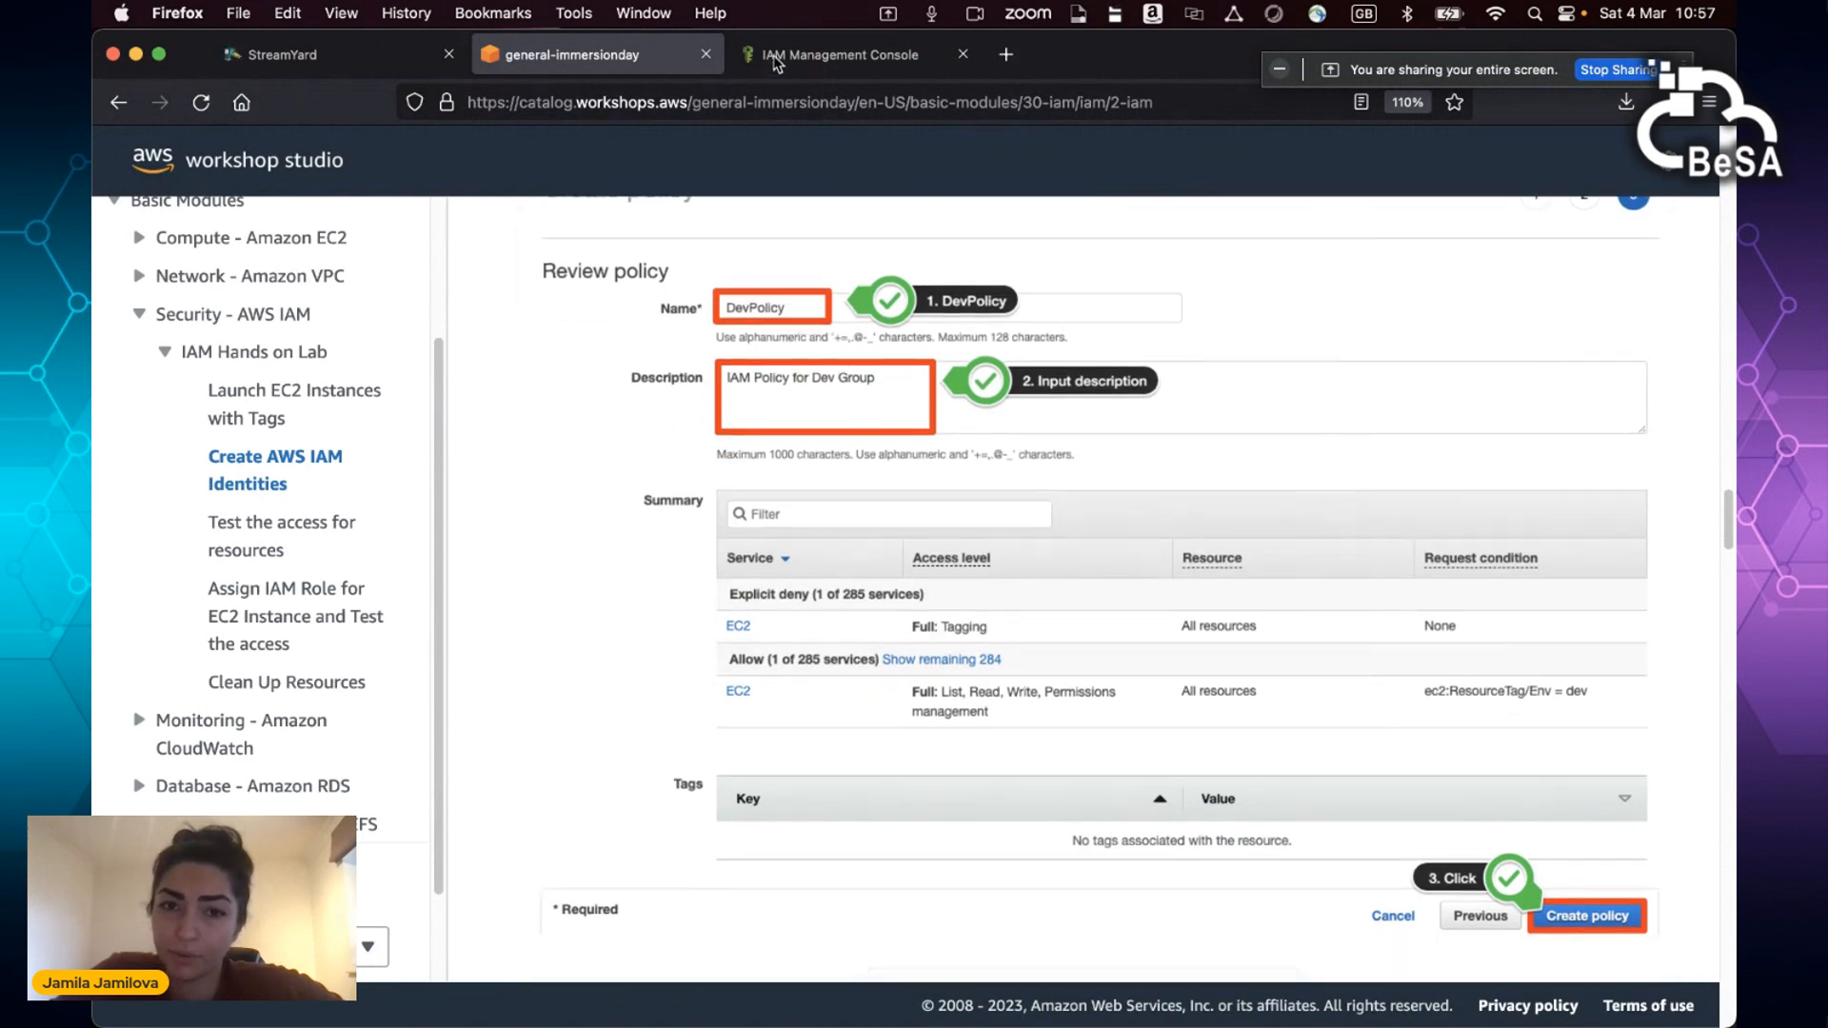
pyautogui.click(783, 59)
pyautogui.click(1490, 752)
# Step: Name the policy devpolicy and describe it as "this is a policy for dev users"
pyautogui.click(605, 447)
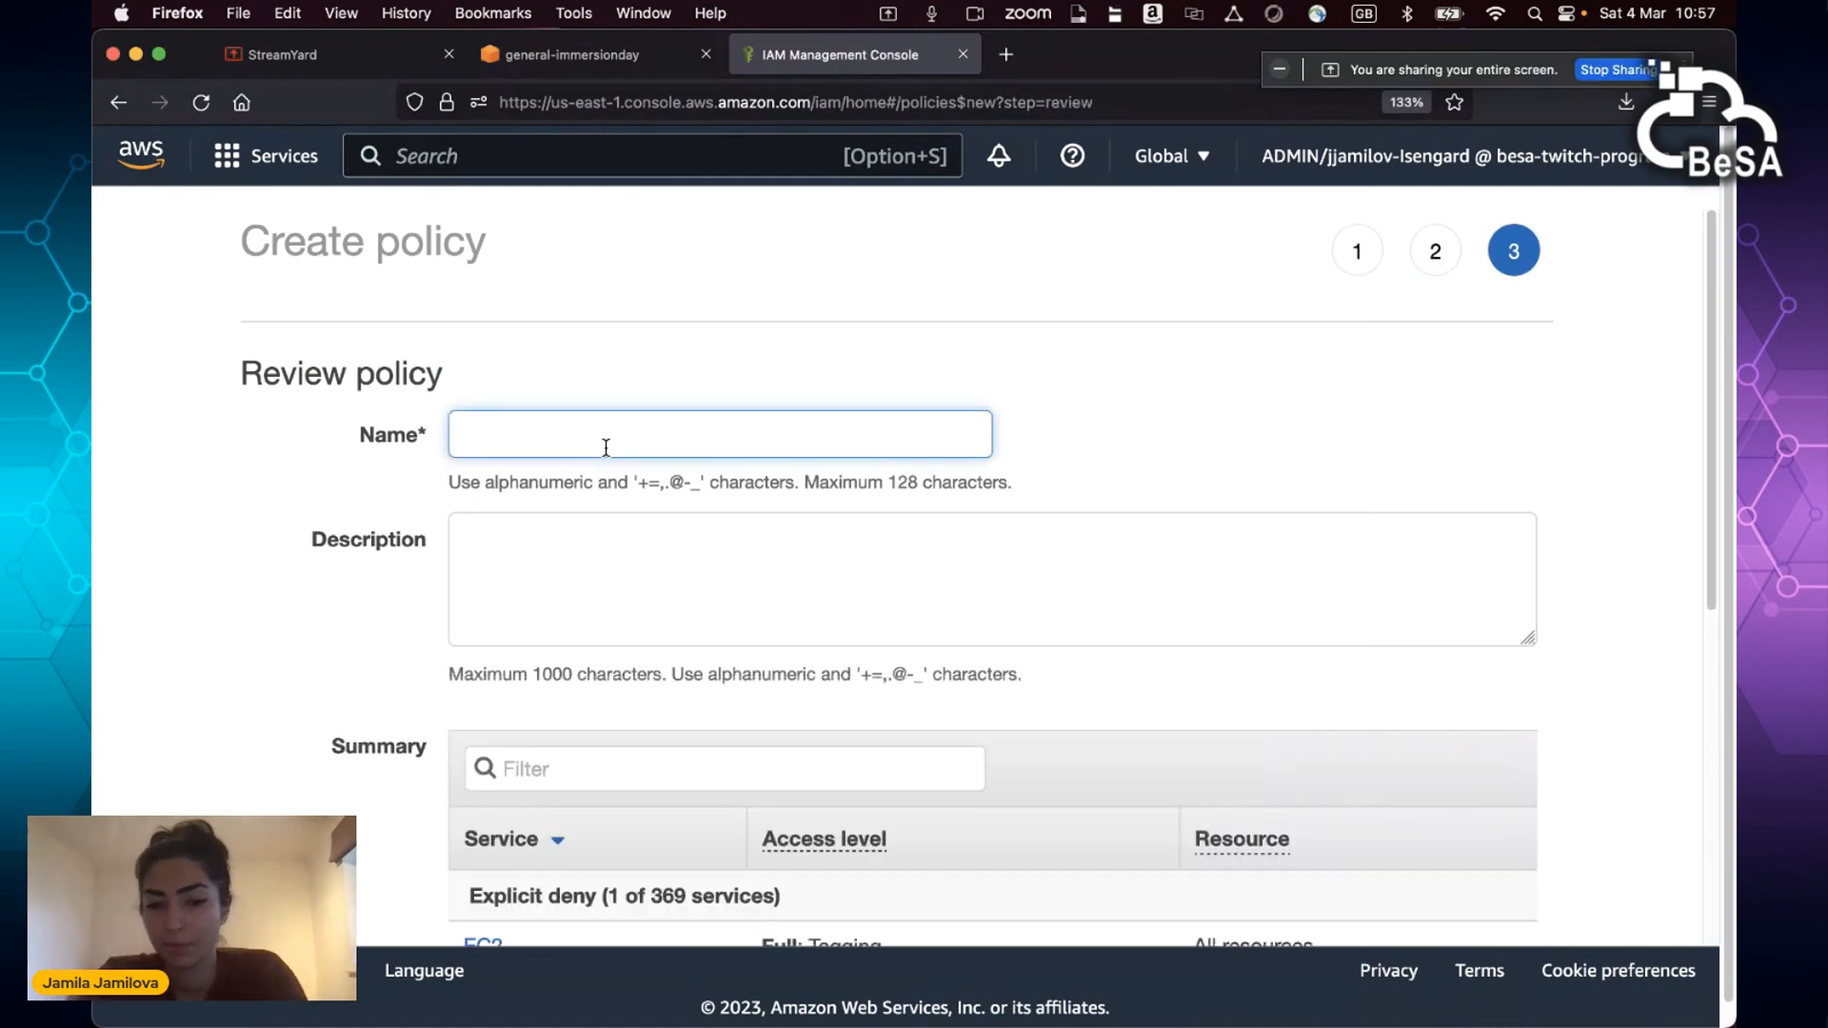
pyautogui.write('devpolicy')
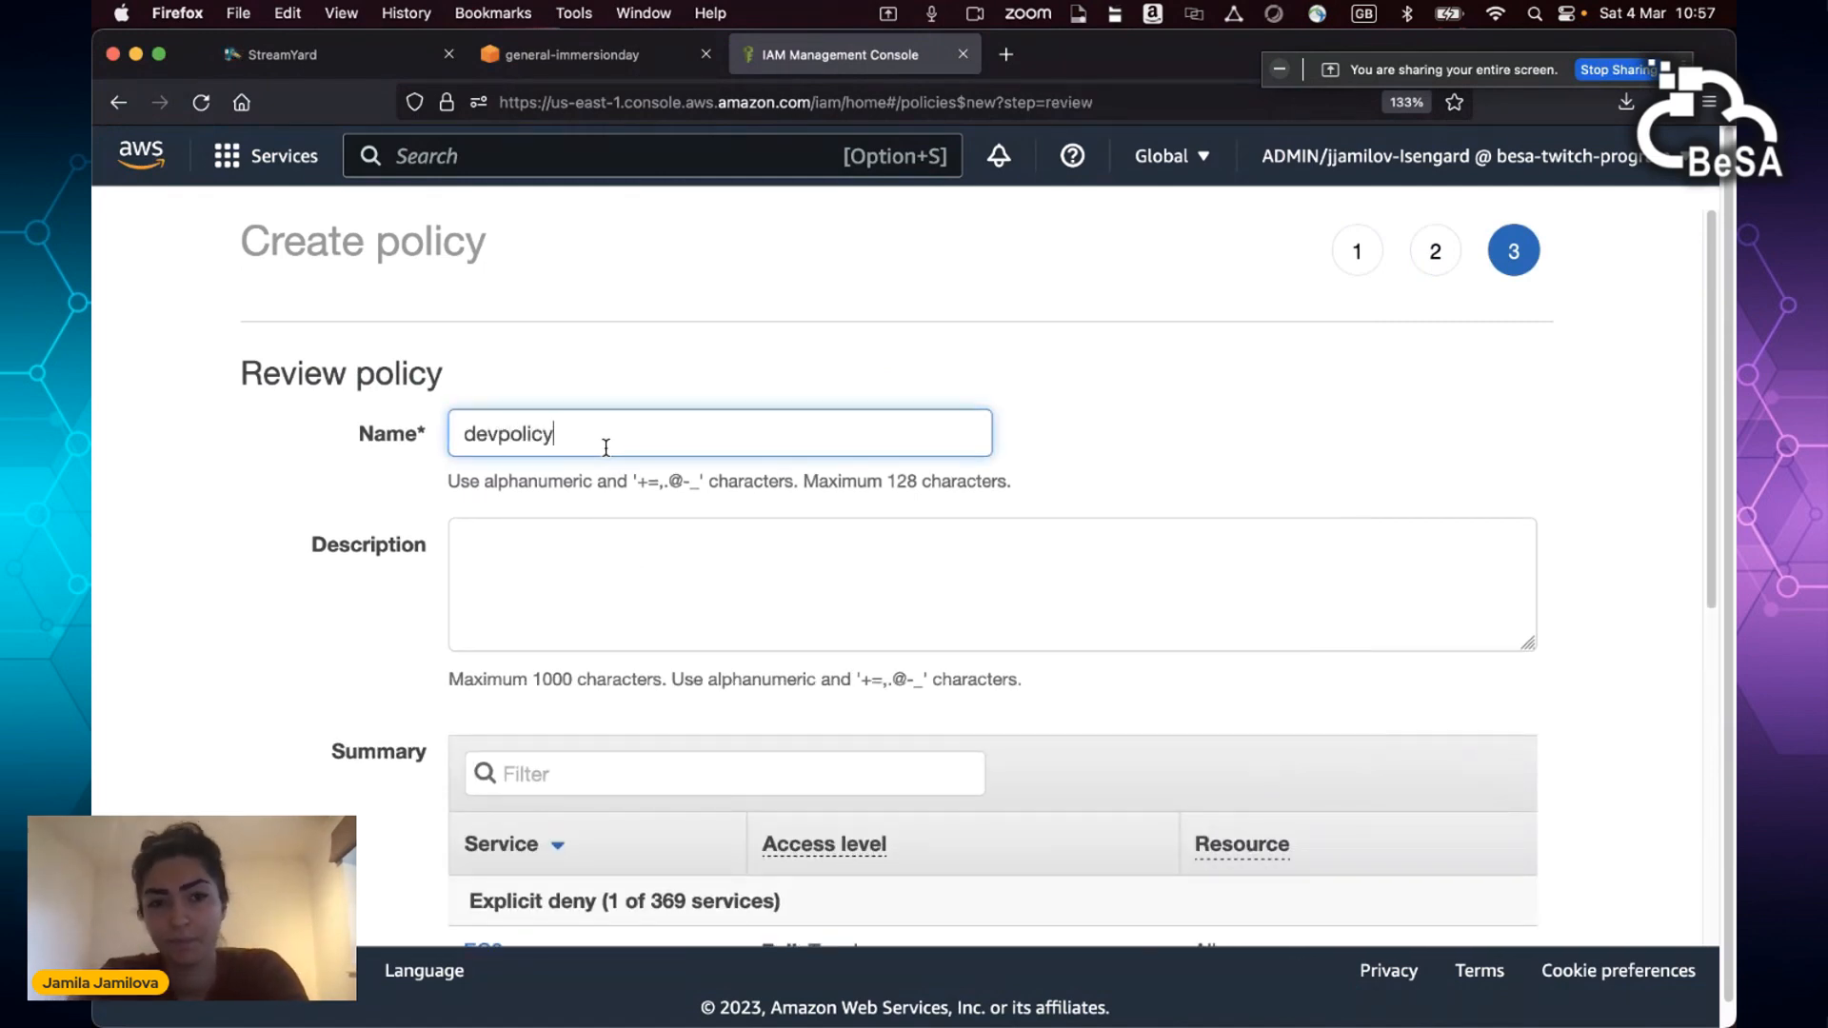
pyautogui.scroll(-1, 609, 457)
pyautogui.click(718, 504)
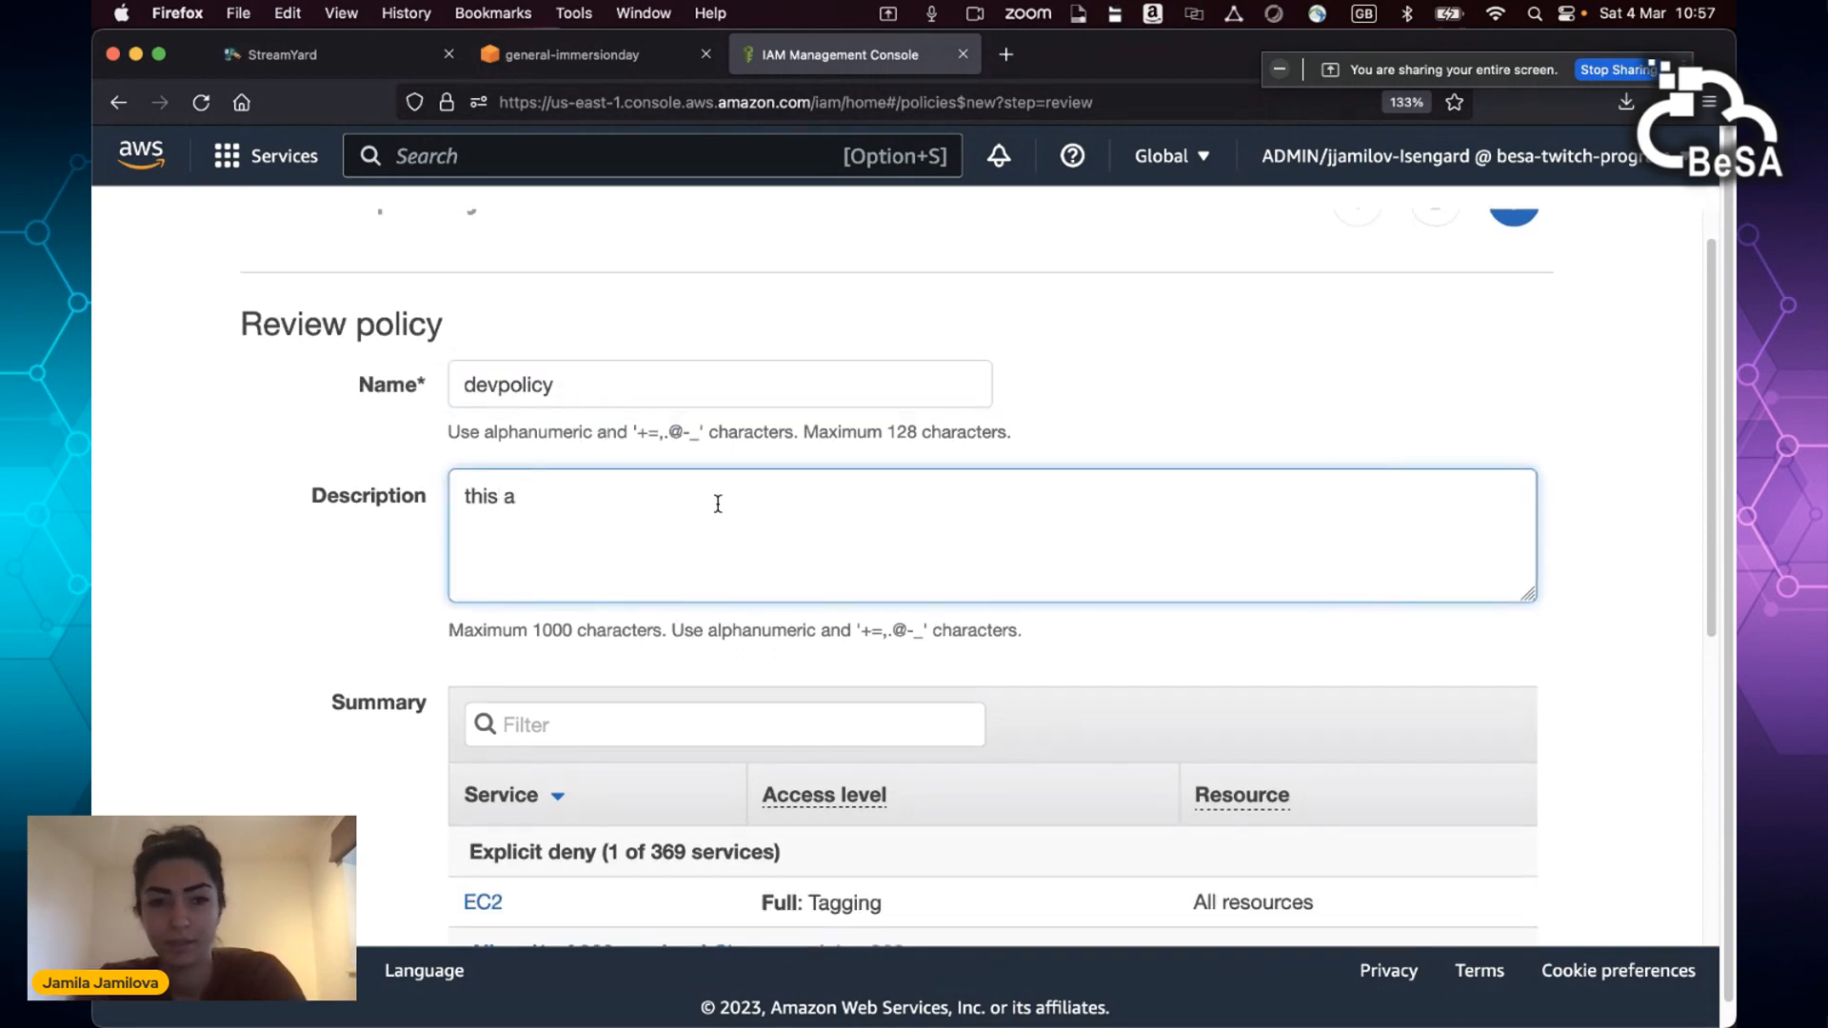
pyautogui.write('this is a policy for dev users')
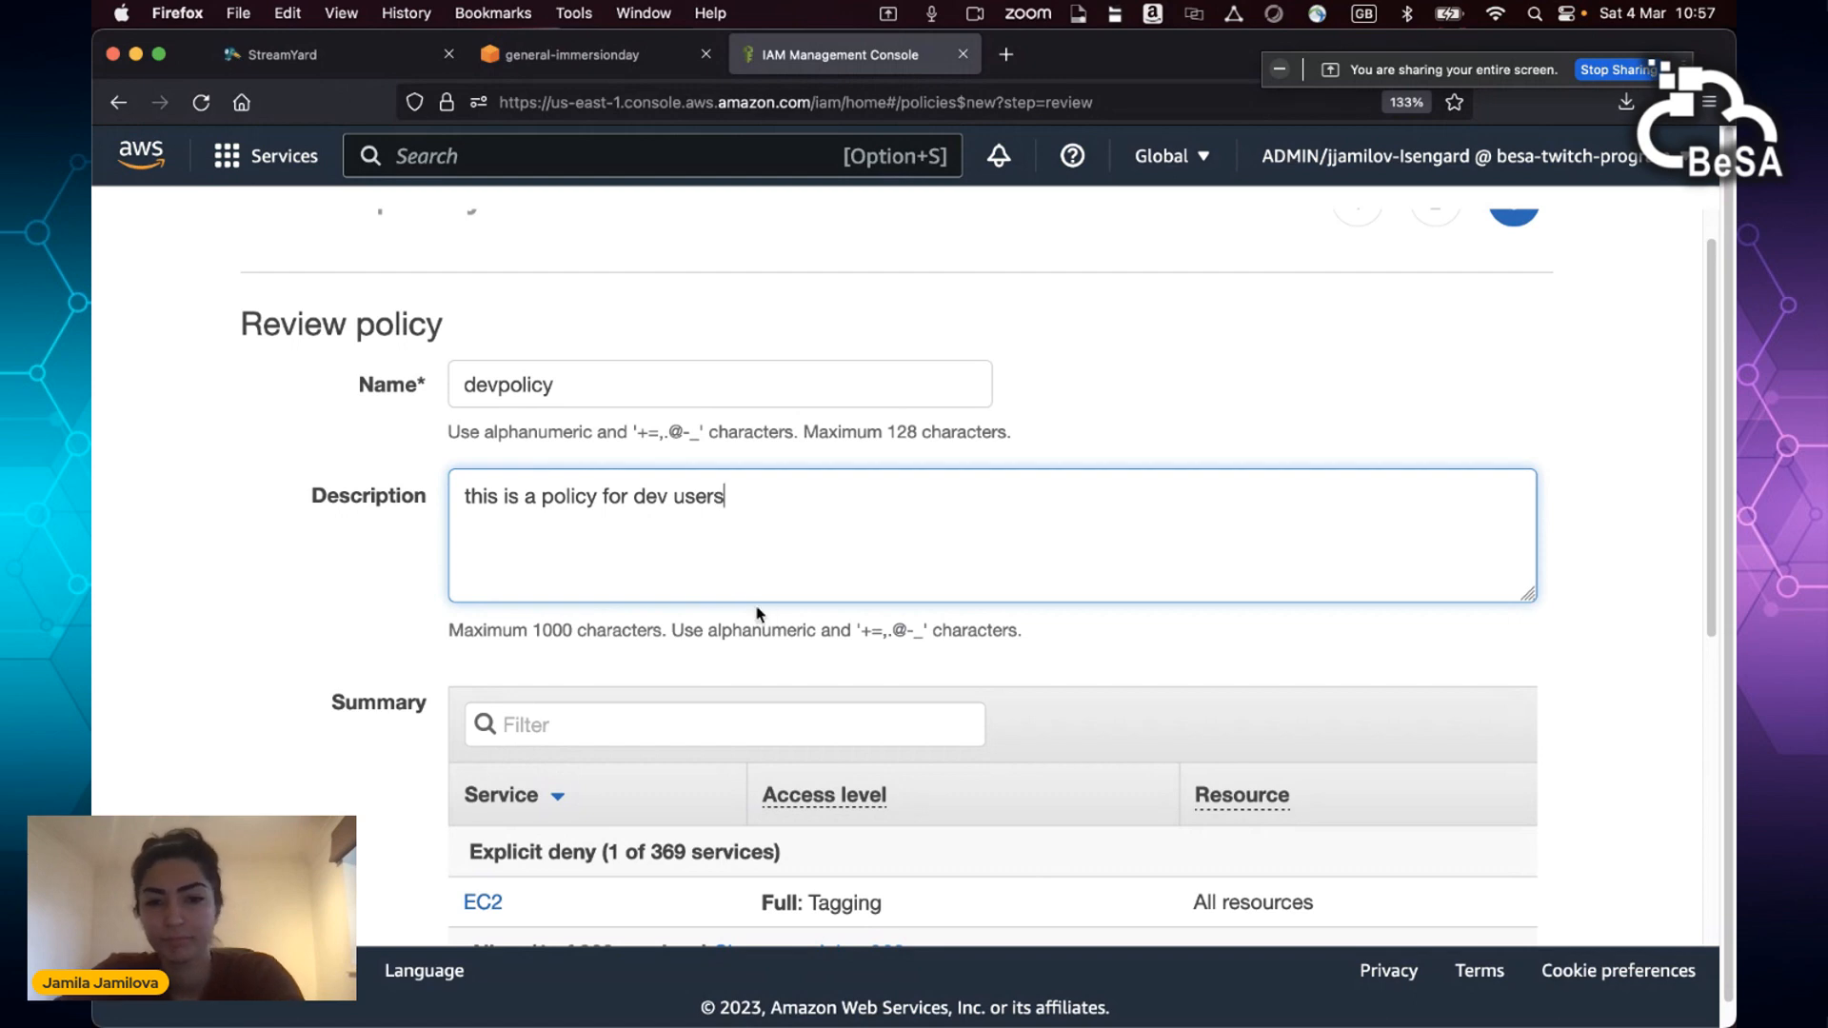
# Step: Review the policy's permissions summary and tags, then cancel the policy creation
pyautogui.scroll(-3, 755, 614)
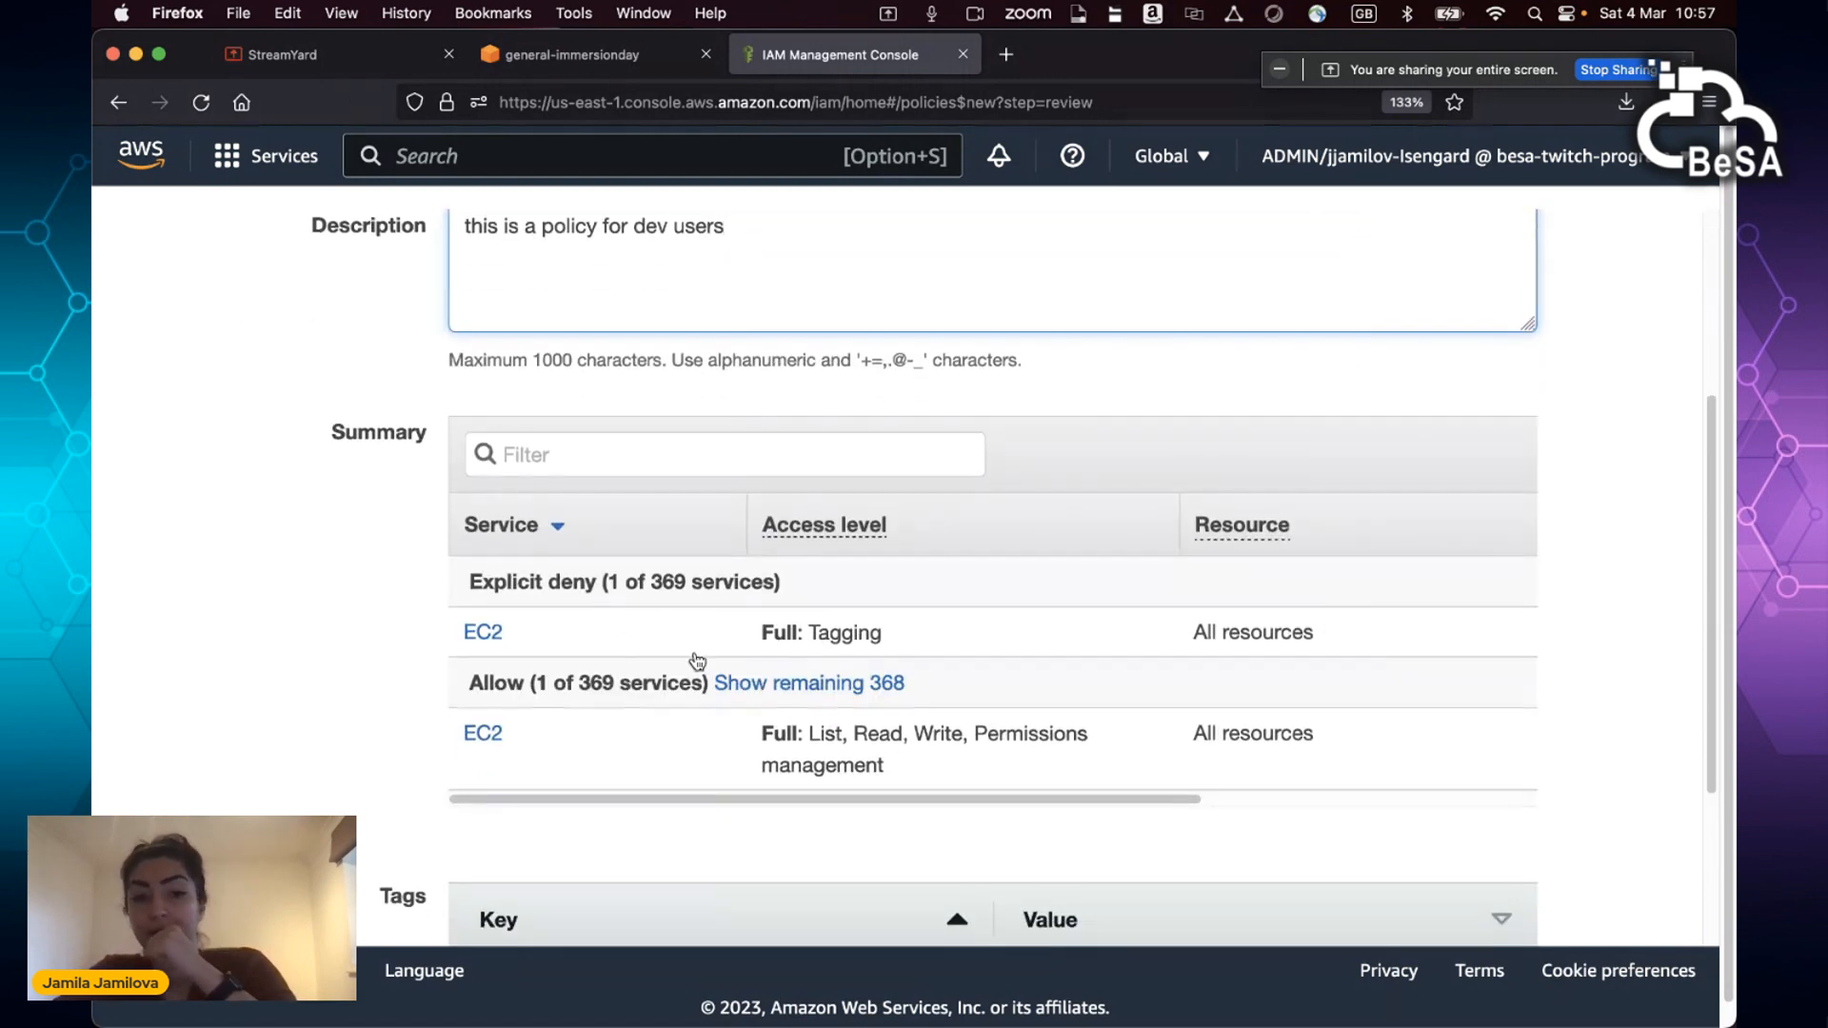
pyautogui.scroll(-1, 562, 673)
pyautogui.scroll(-1, 498, 633)
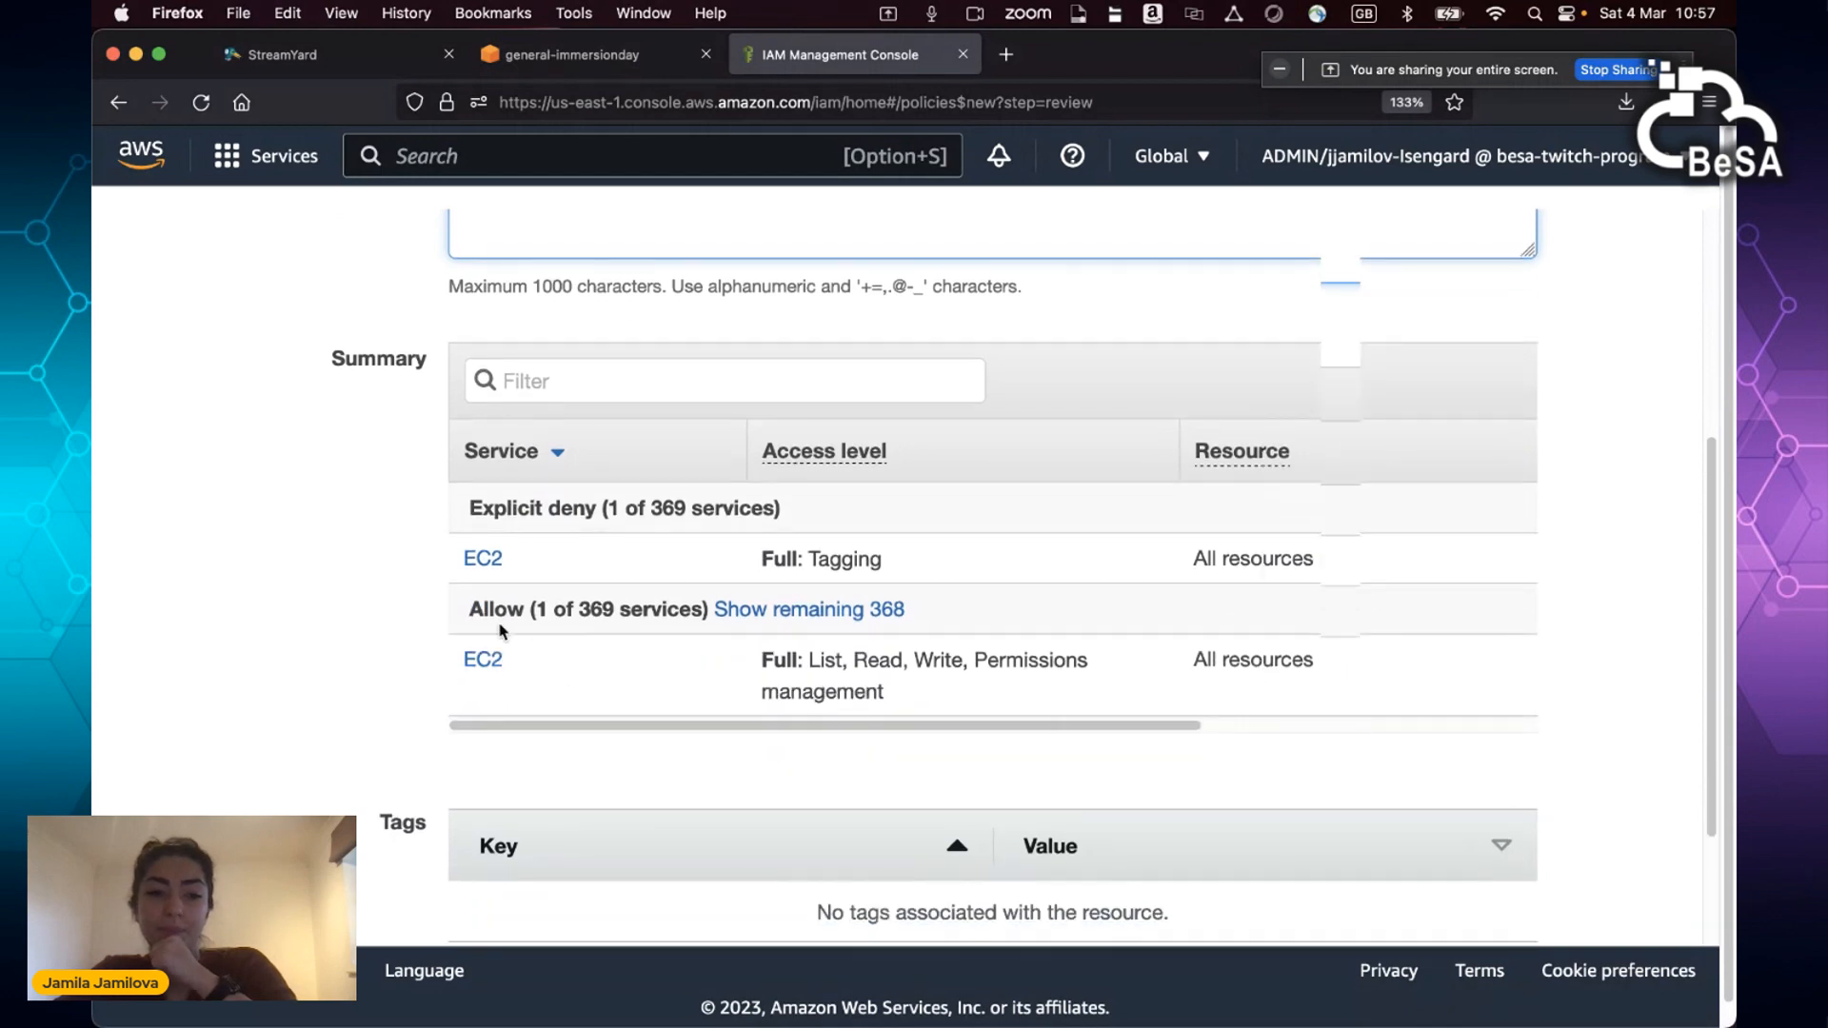
pyautogui.scroll(-3, 1106, 684)
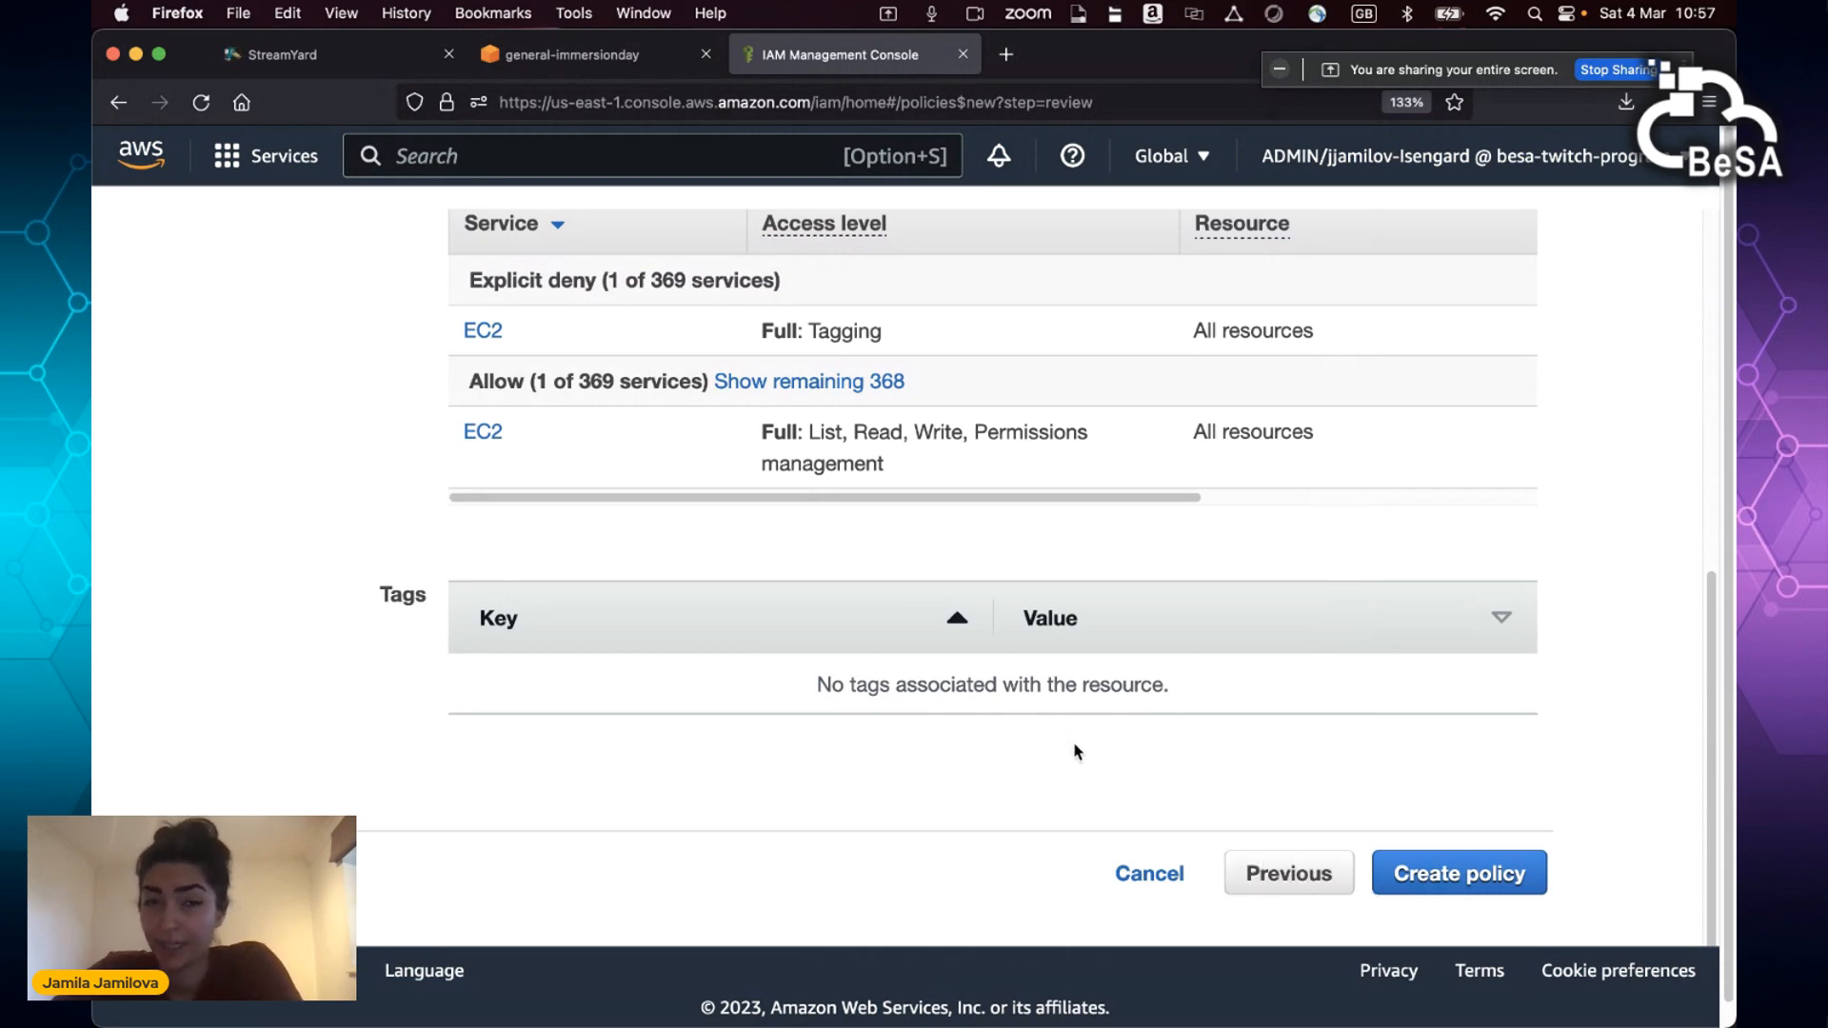
pyautogui.click(1152, 885)
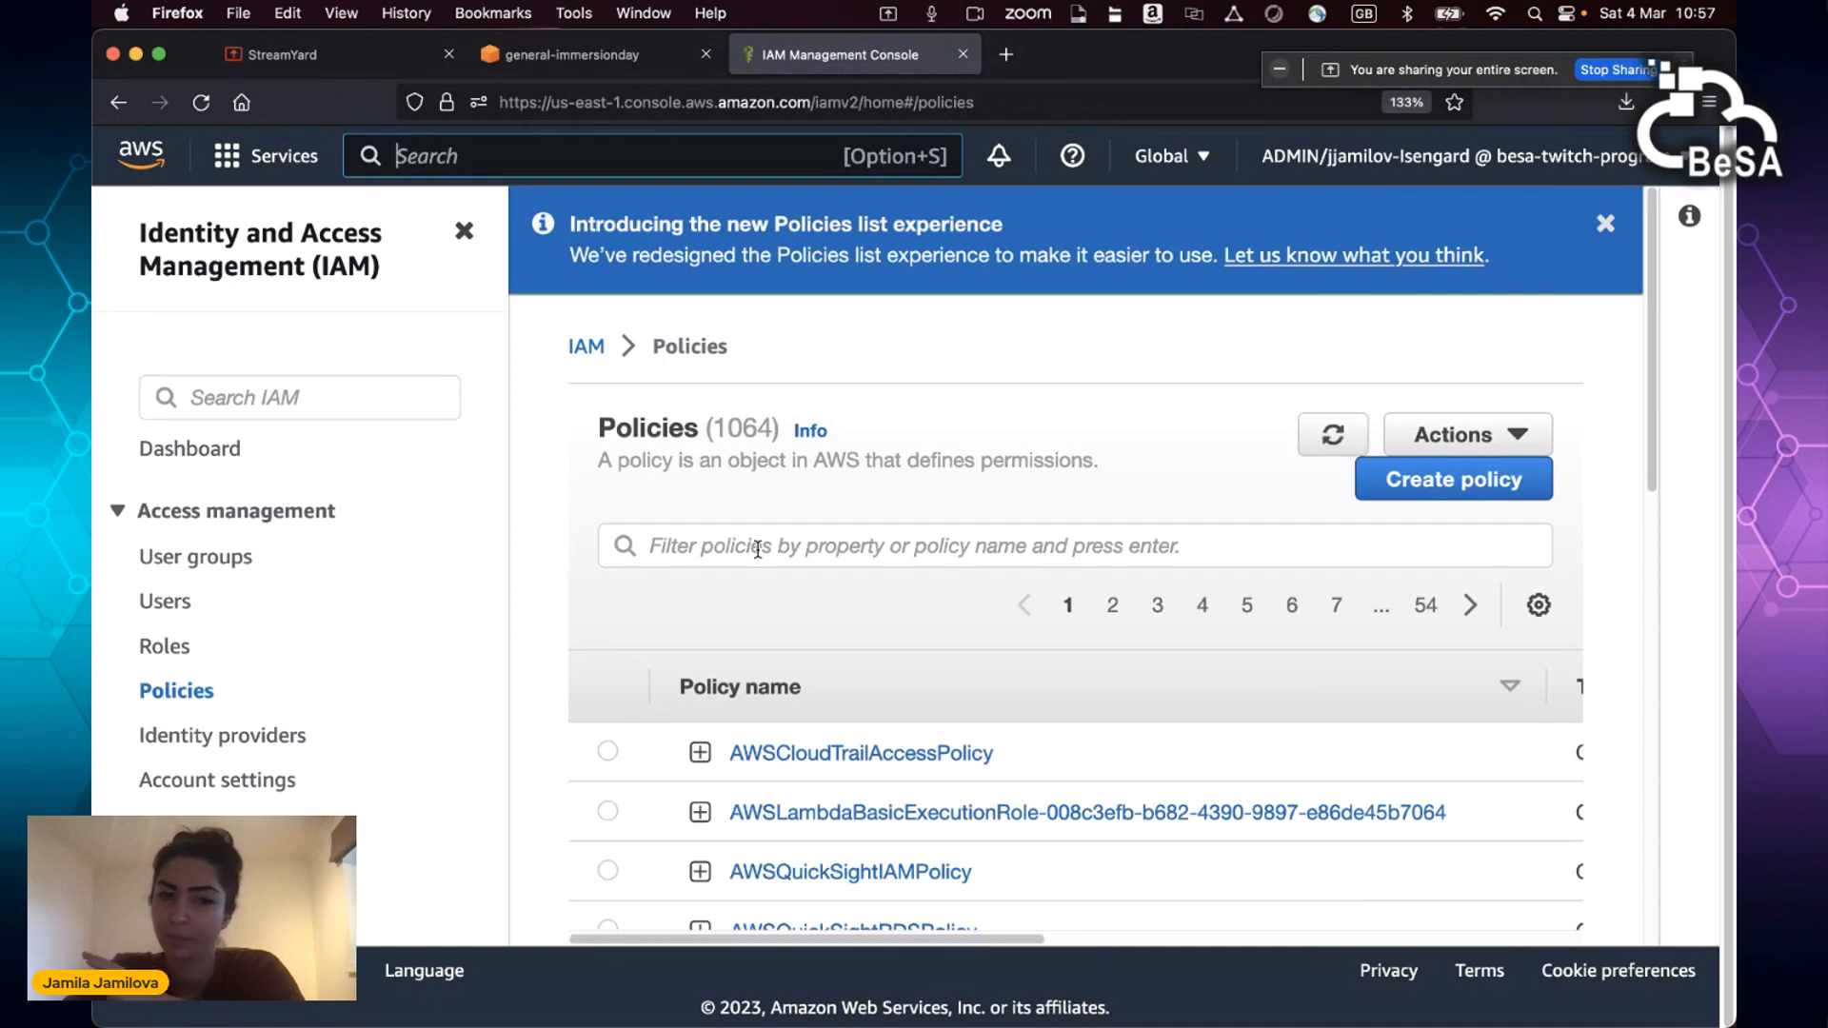
# Step: Filter the IAM policies list by "dev" and look for DevPolicy
pyautogui.click(757, 550)
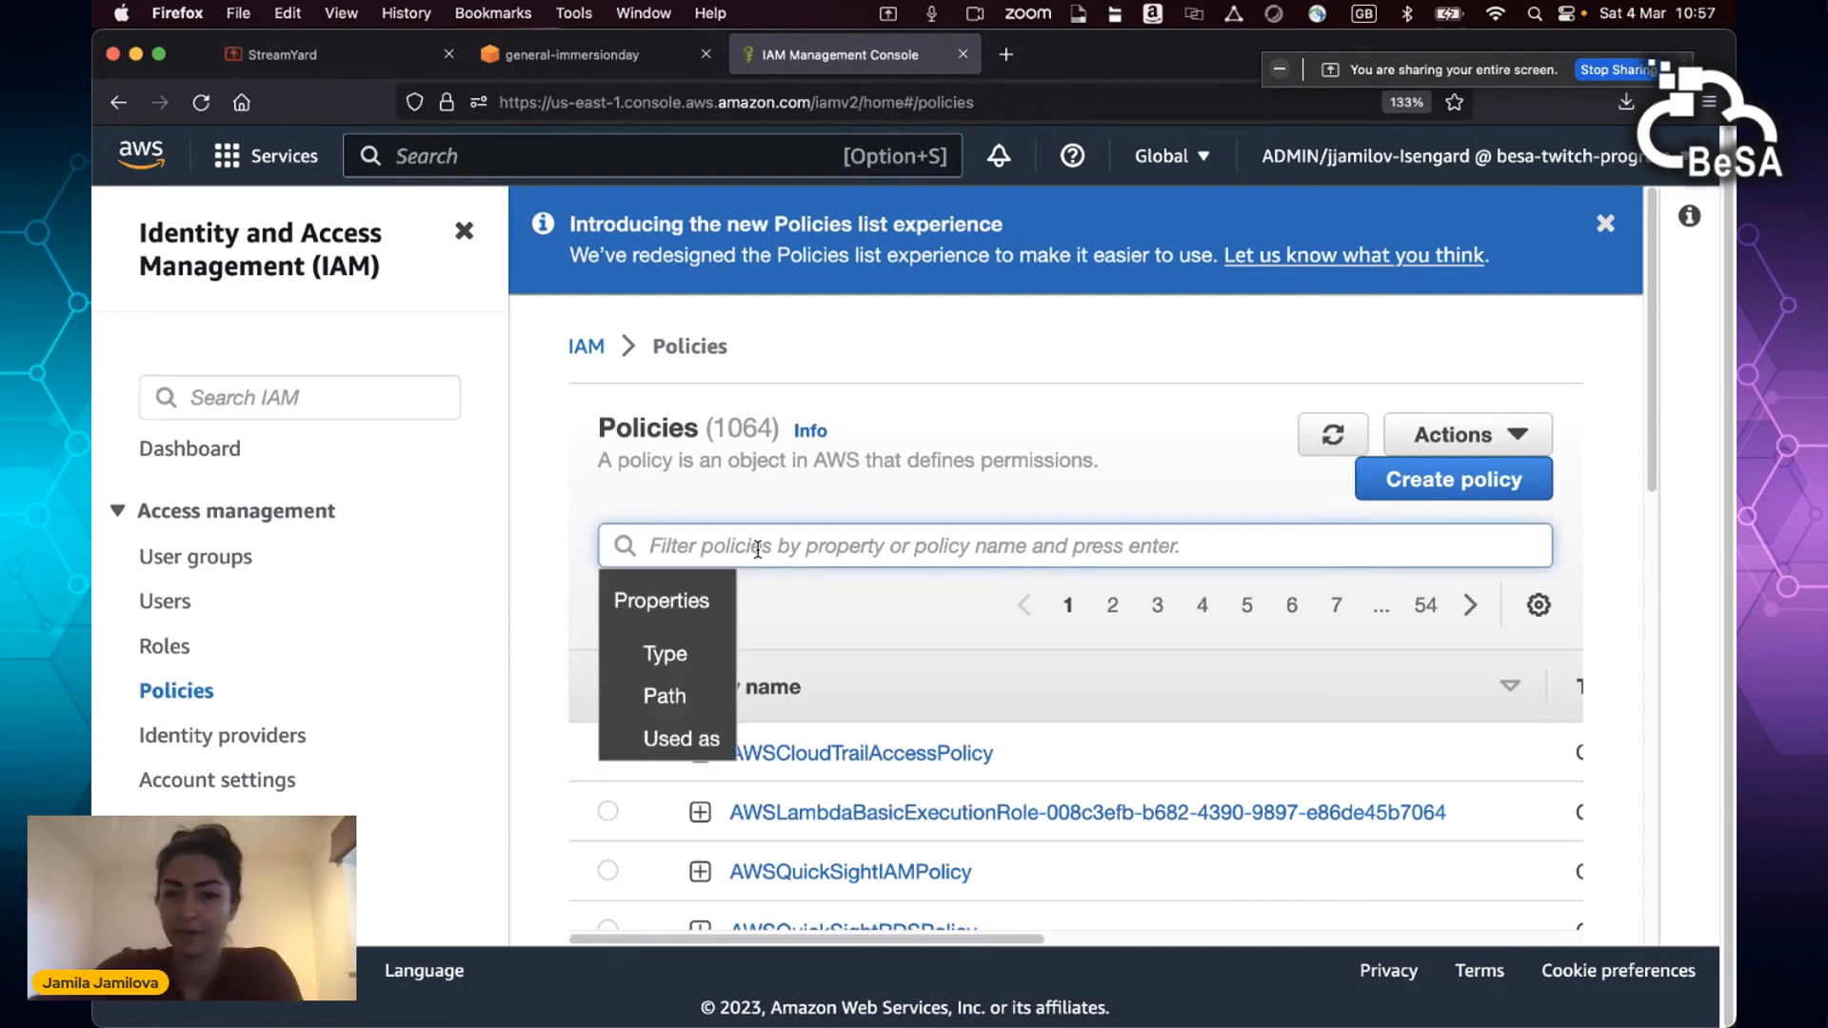
pyautogui.write('dev')
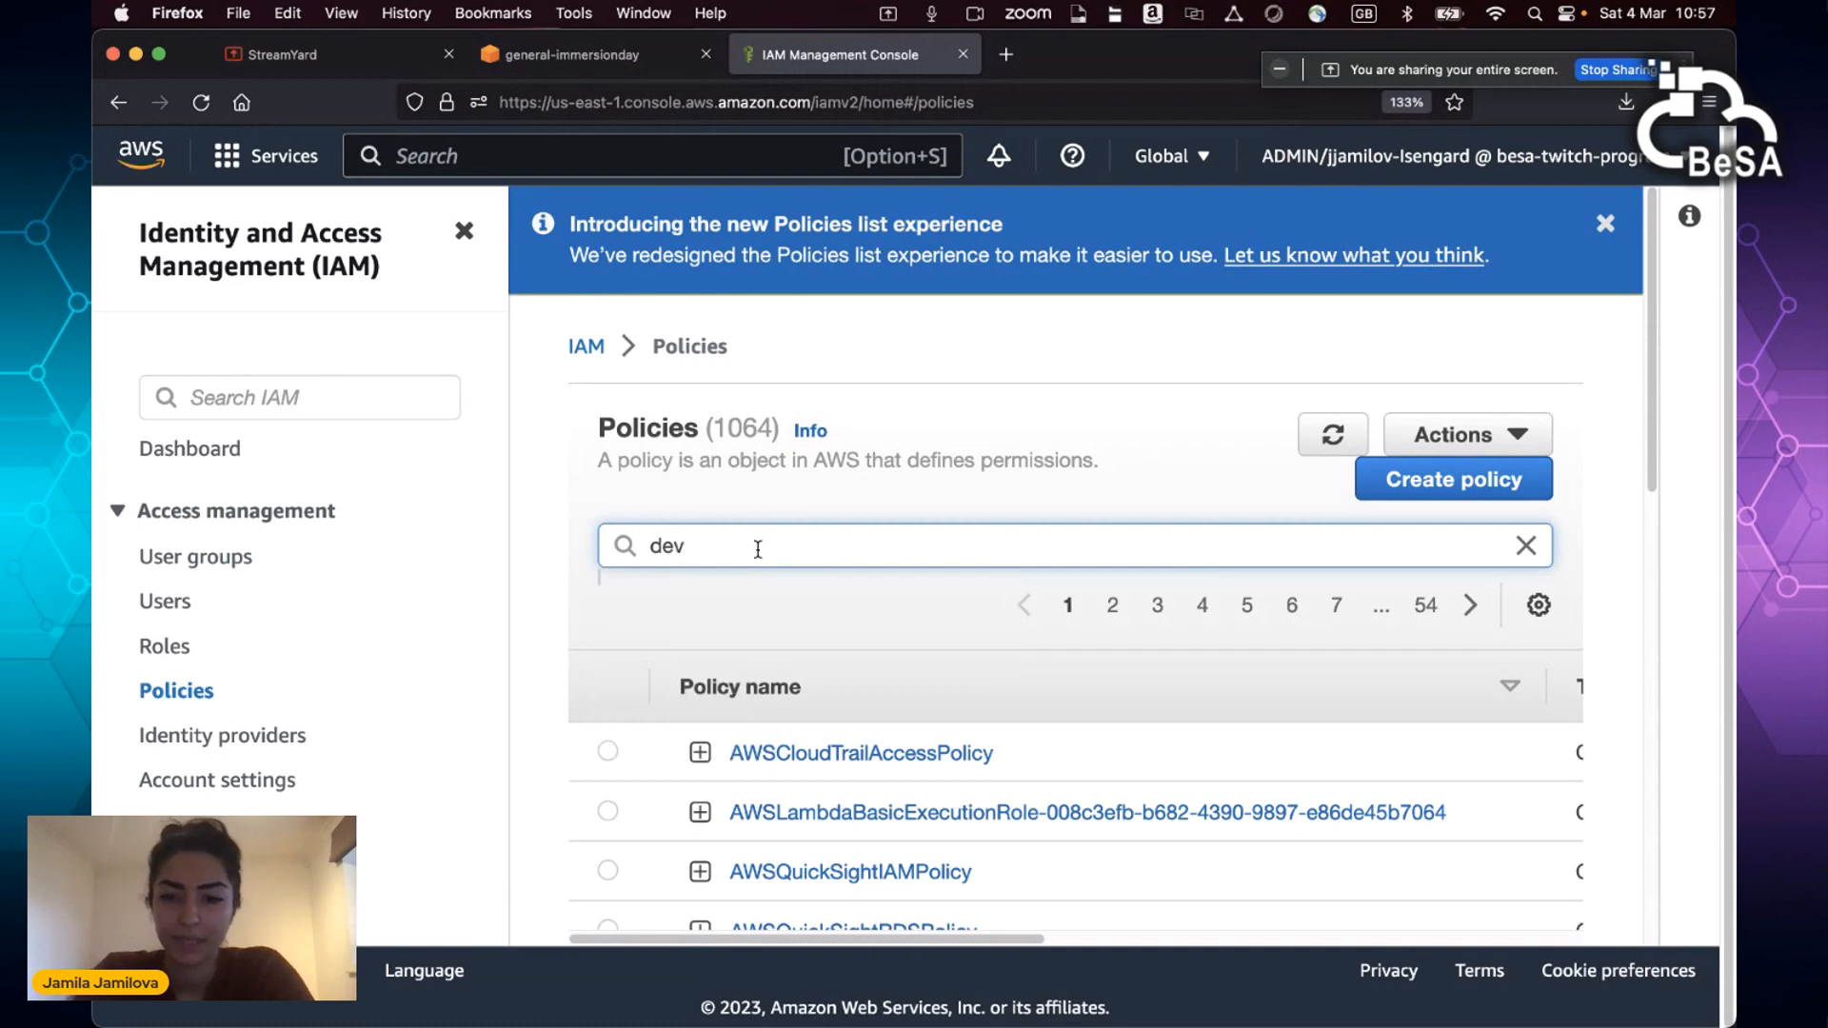
pyautogui.press('Return')
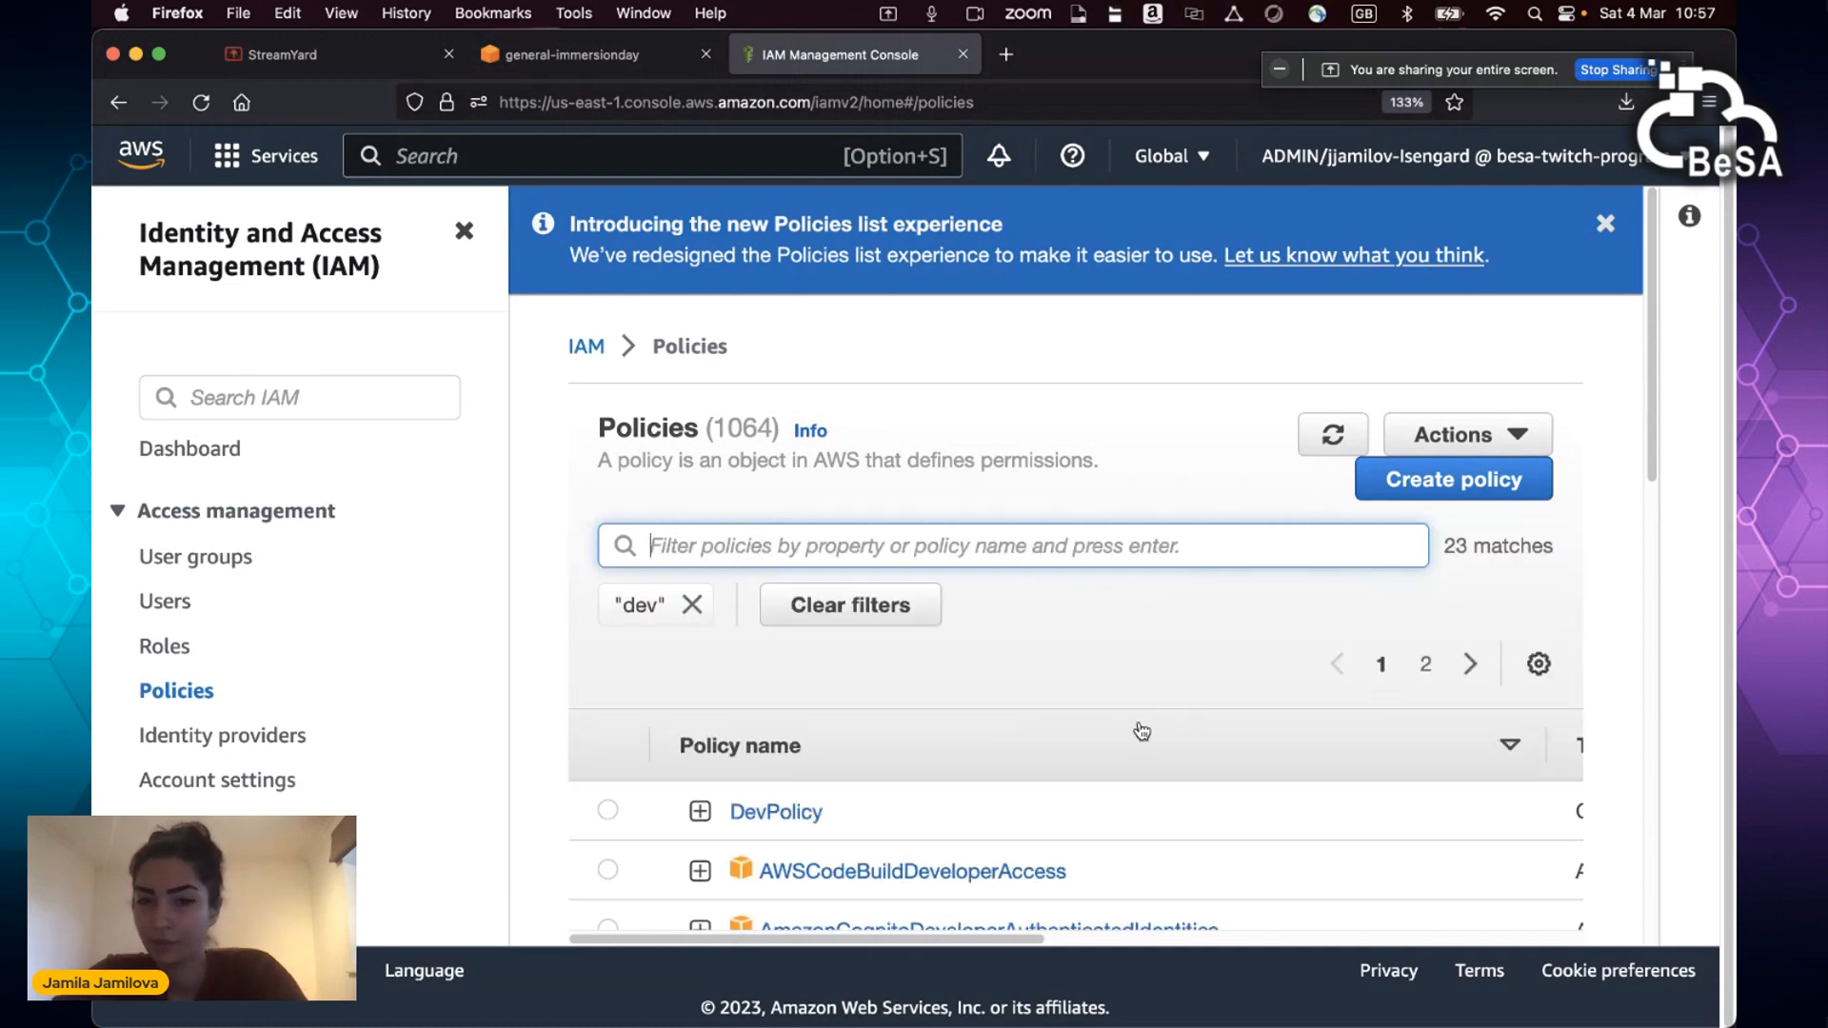
pyautogui.scroll(-1, 1177, 703)
pyautogui.scroll(-1, 1176, 702)
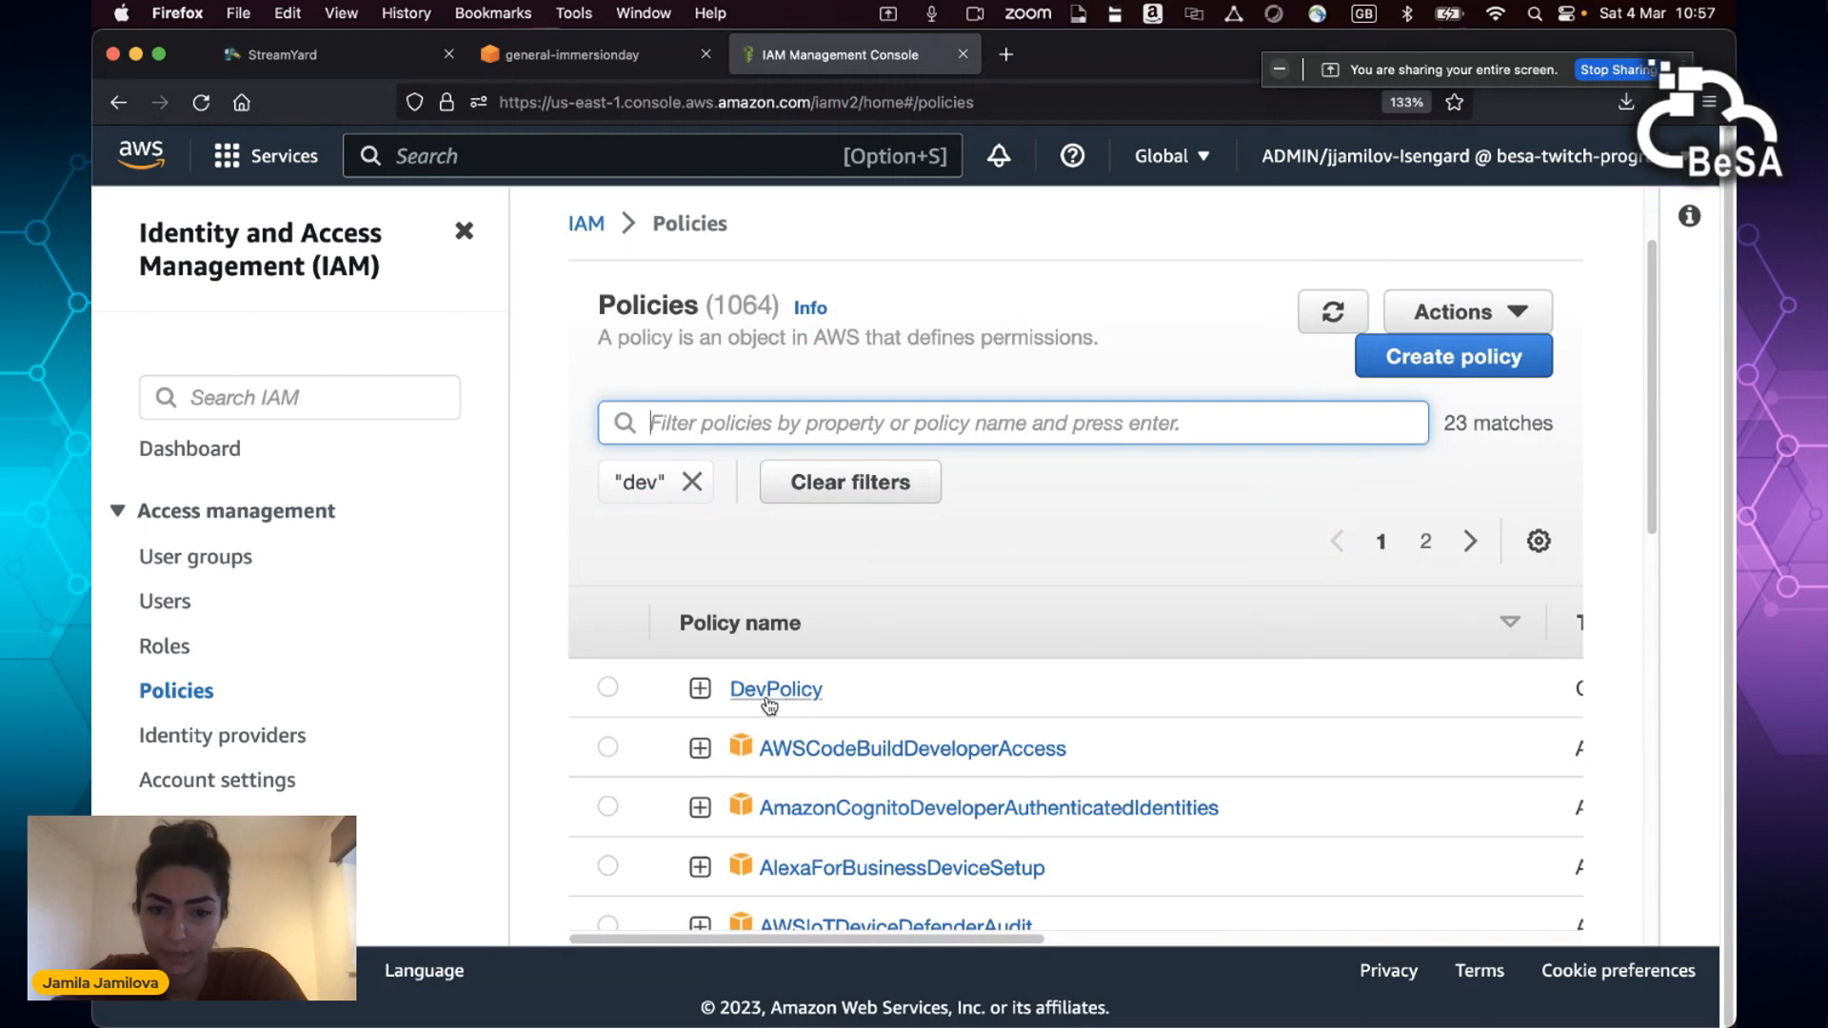
# Step: Expand the existing DevPolicy and examine its Allow and Deny statements in the JSON
pyautogui.click(700, 687)
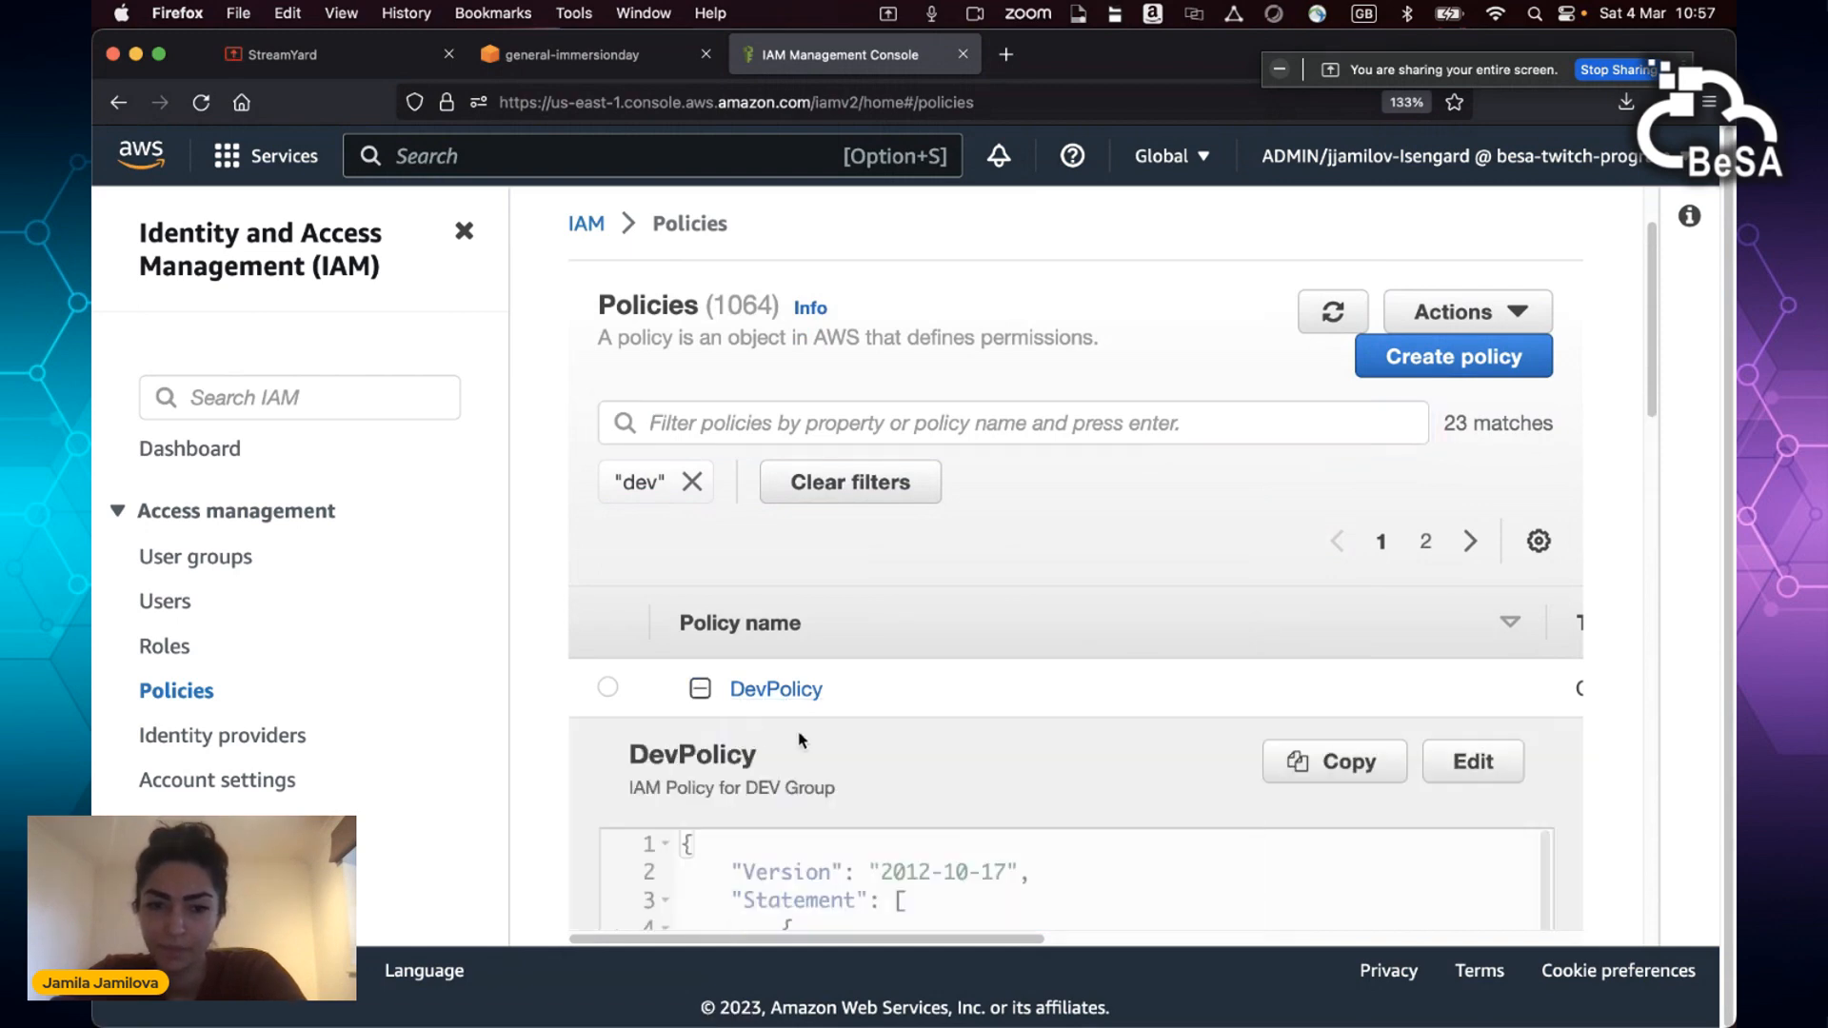
pyautogui.scroll(-1, 1022, 672)
pyautogui.scroll(-1, 1023, 672)
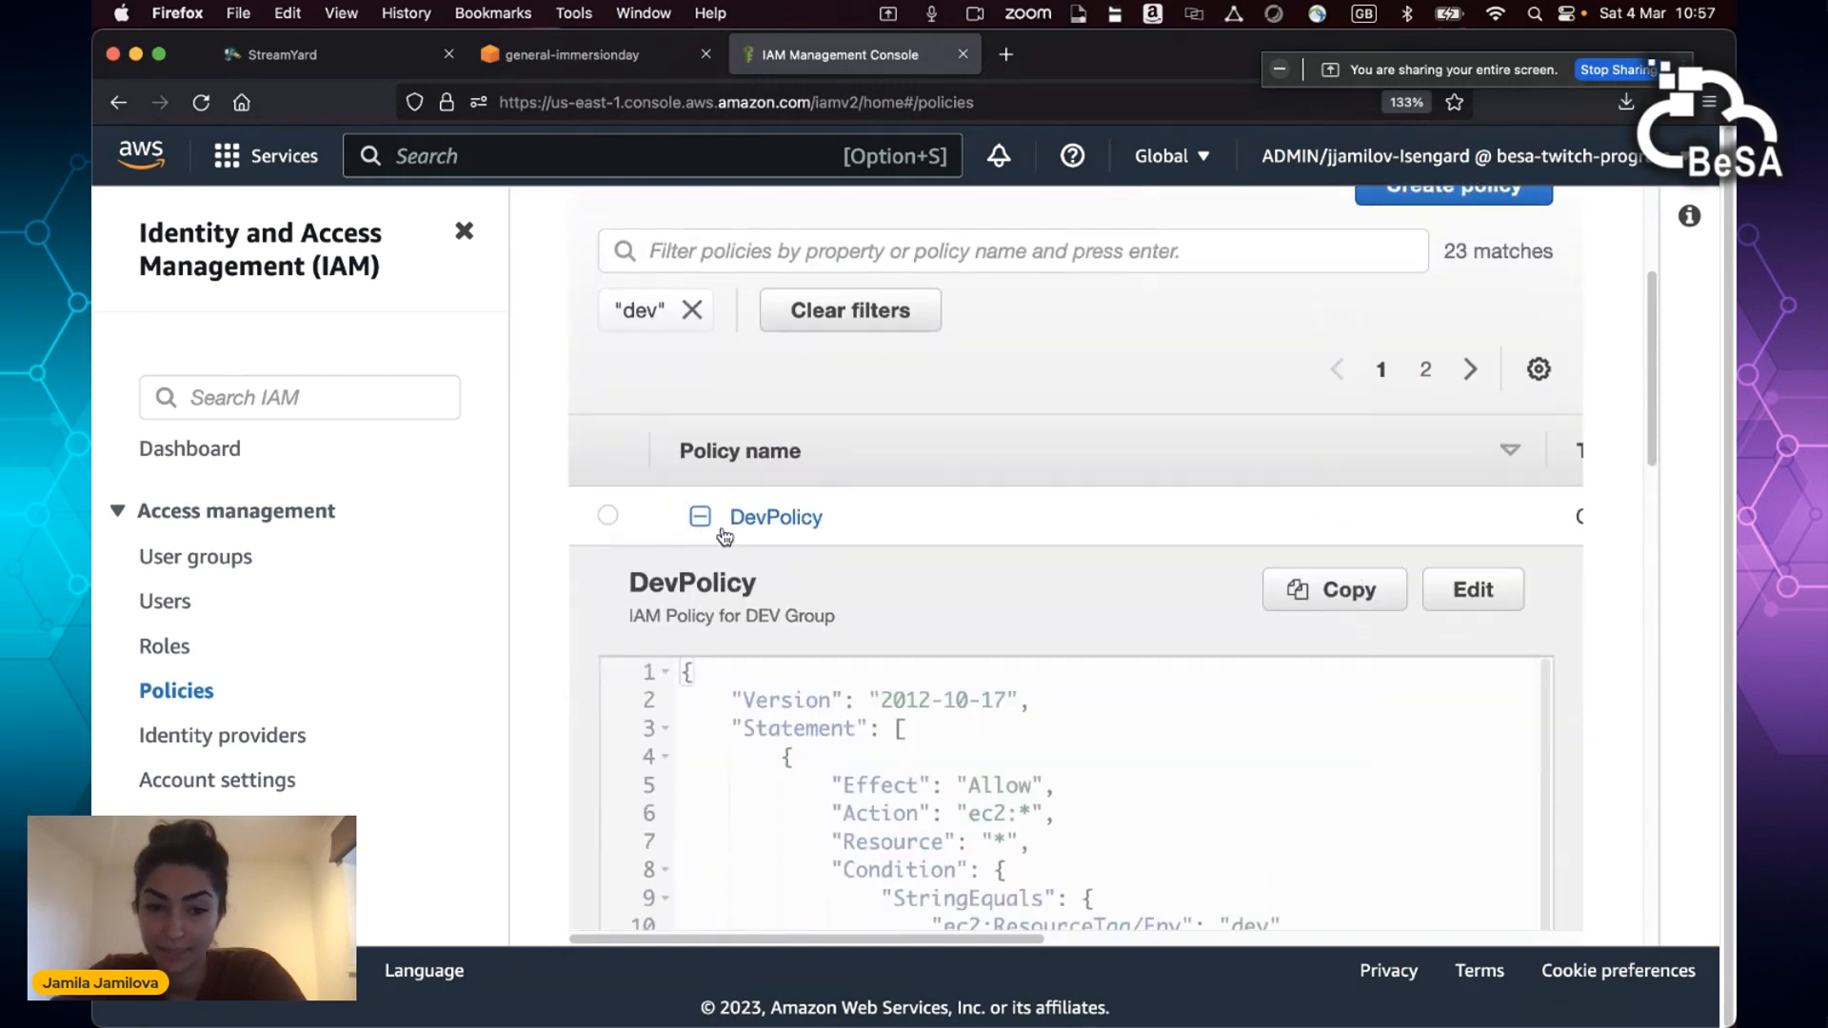
pyautogui.scroll(-1, 864, 704)
pyautogui.moveTo(1659, 416); pyautogui.dragTo(1657, 571)
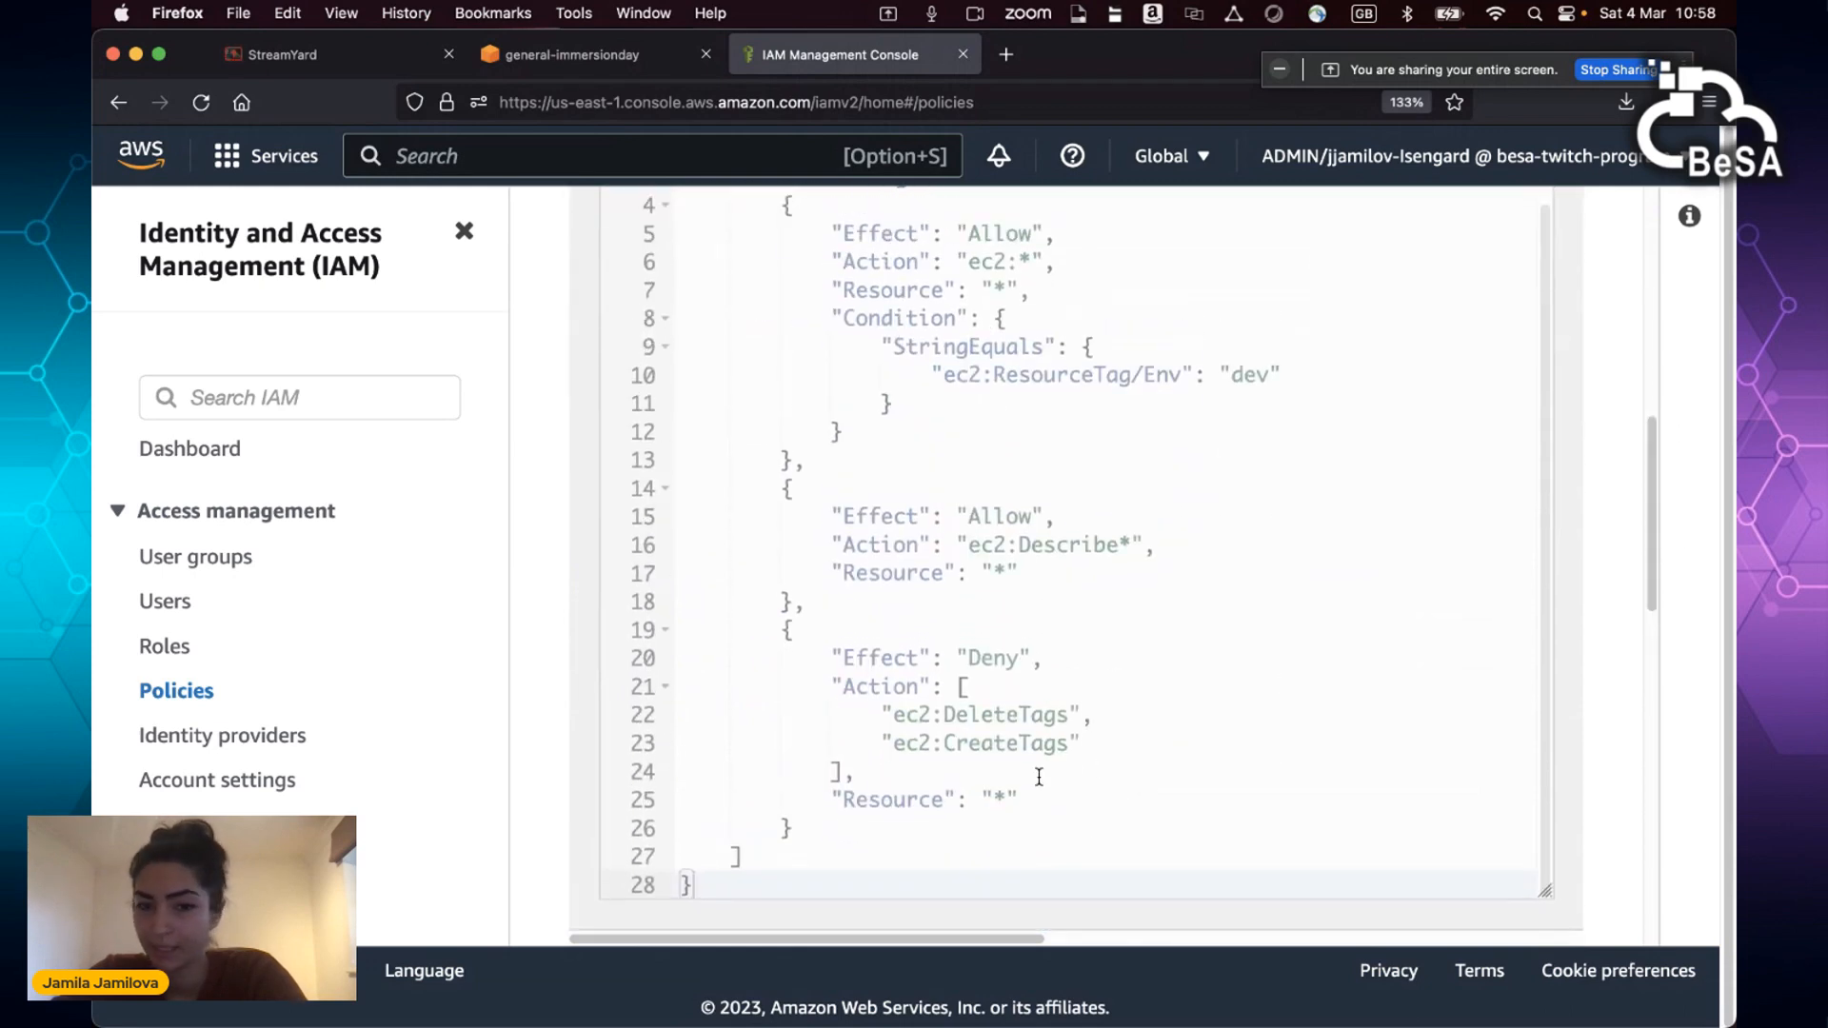
pyautogui.scroll(3, 1015, 807)
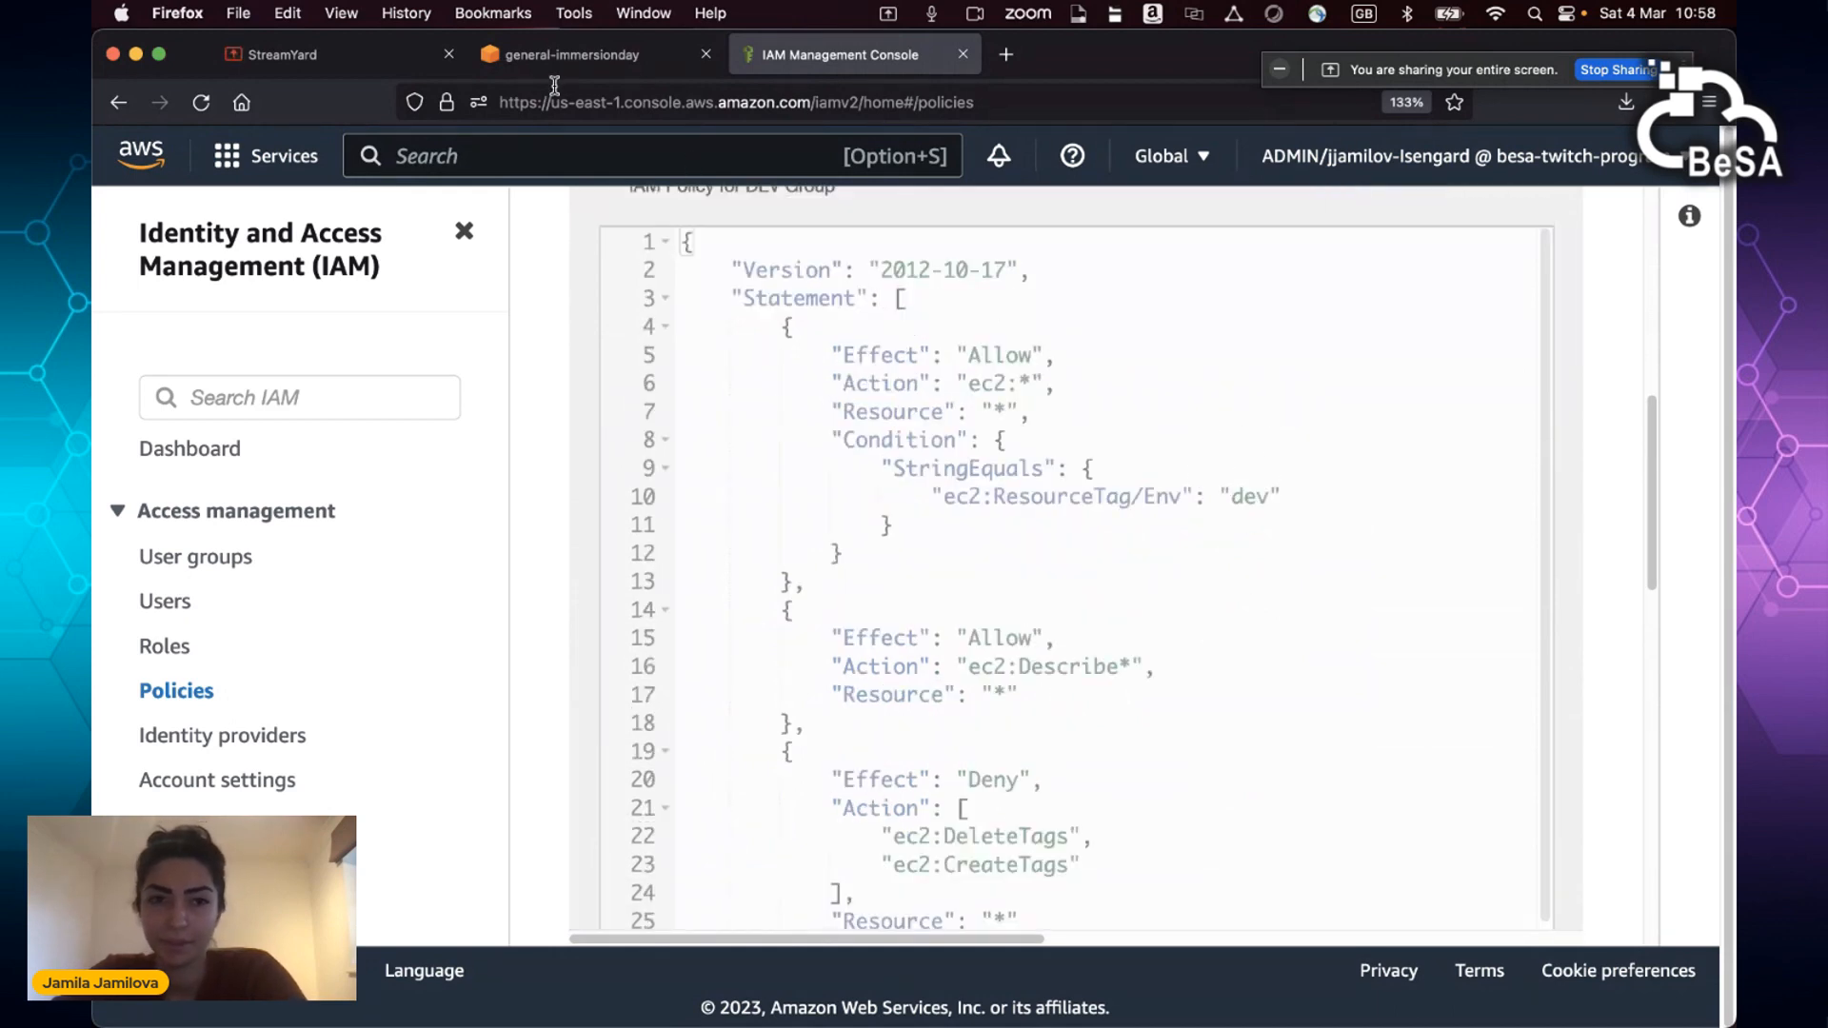
# Step: Return to the workshop instructions and read steps 6 and 7 about creating the dev-group user group with DevPolicy
pyautogui.click(562, 57)
pyautogui.scroll(-3, 1284, 692)
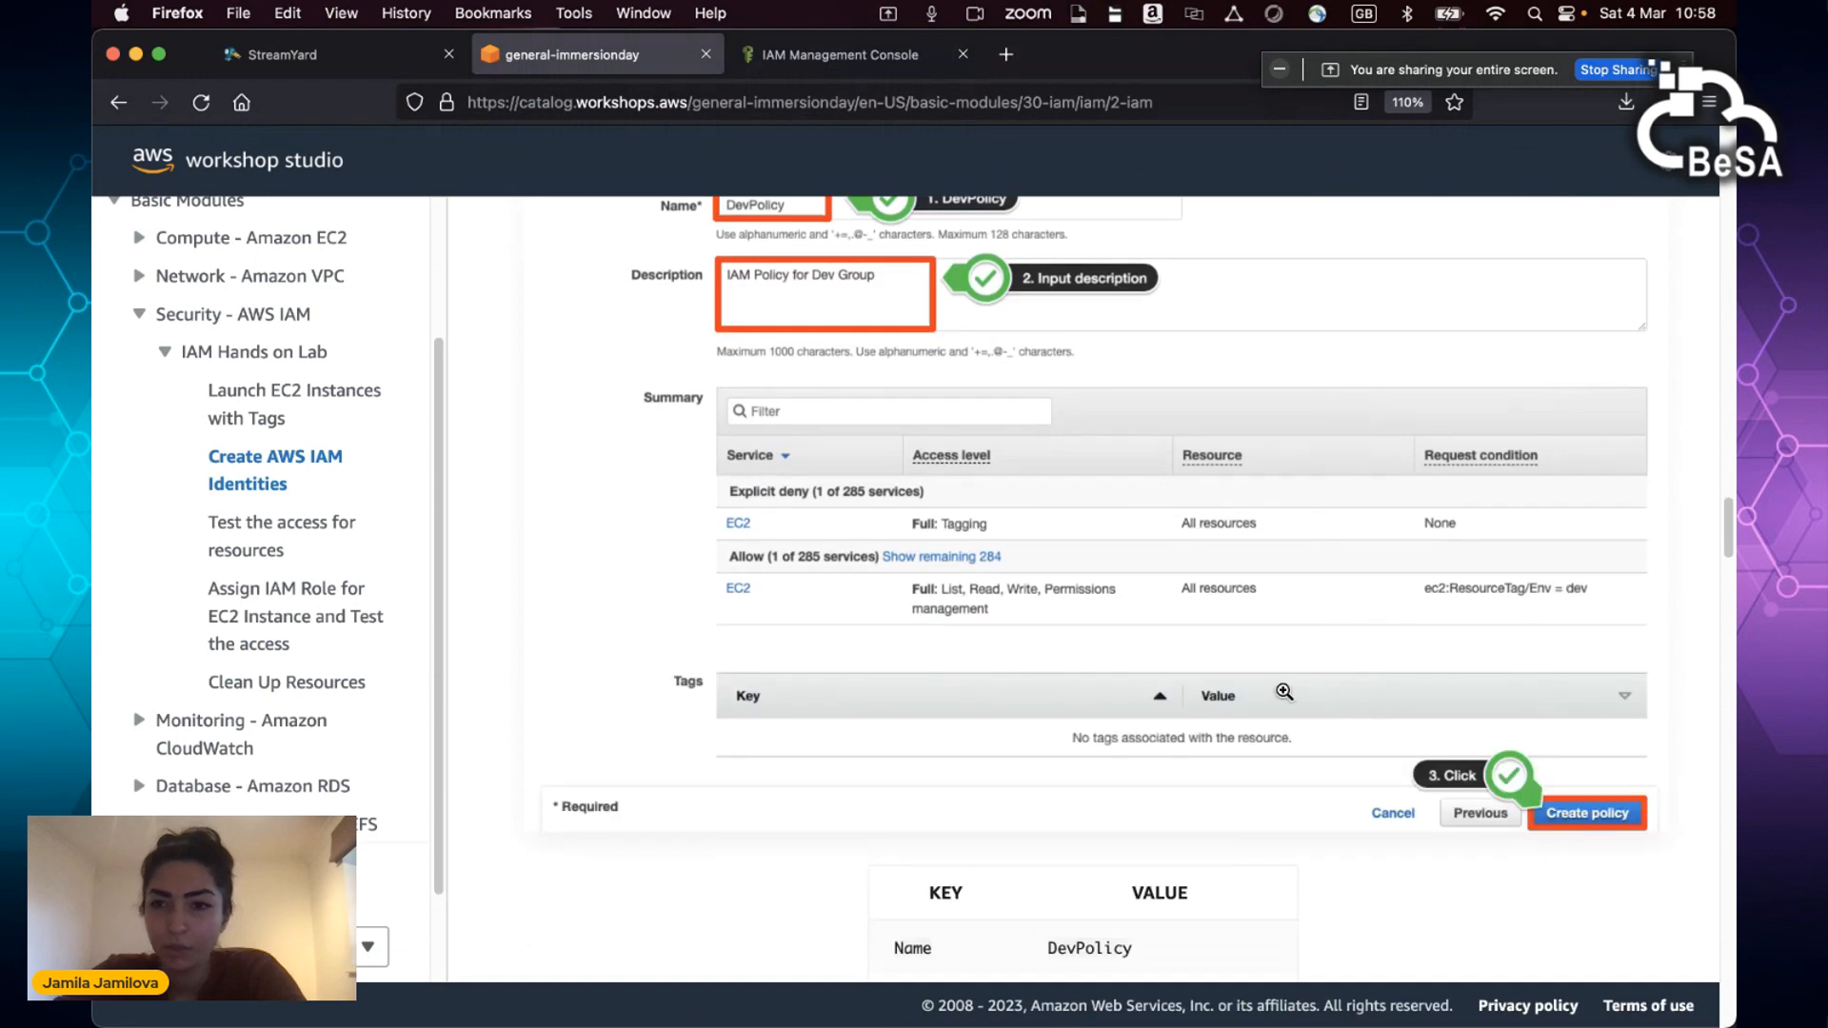
pyautogui.moveTo(1730, 533); pyautogui.dragTo(1731, 576)
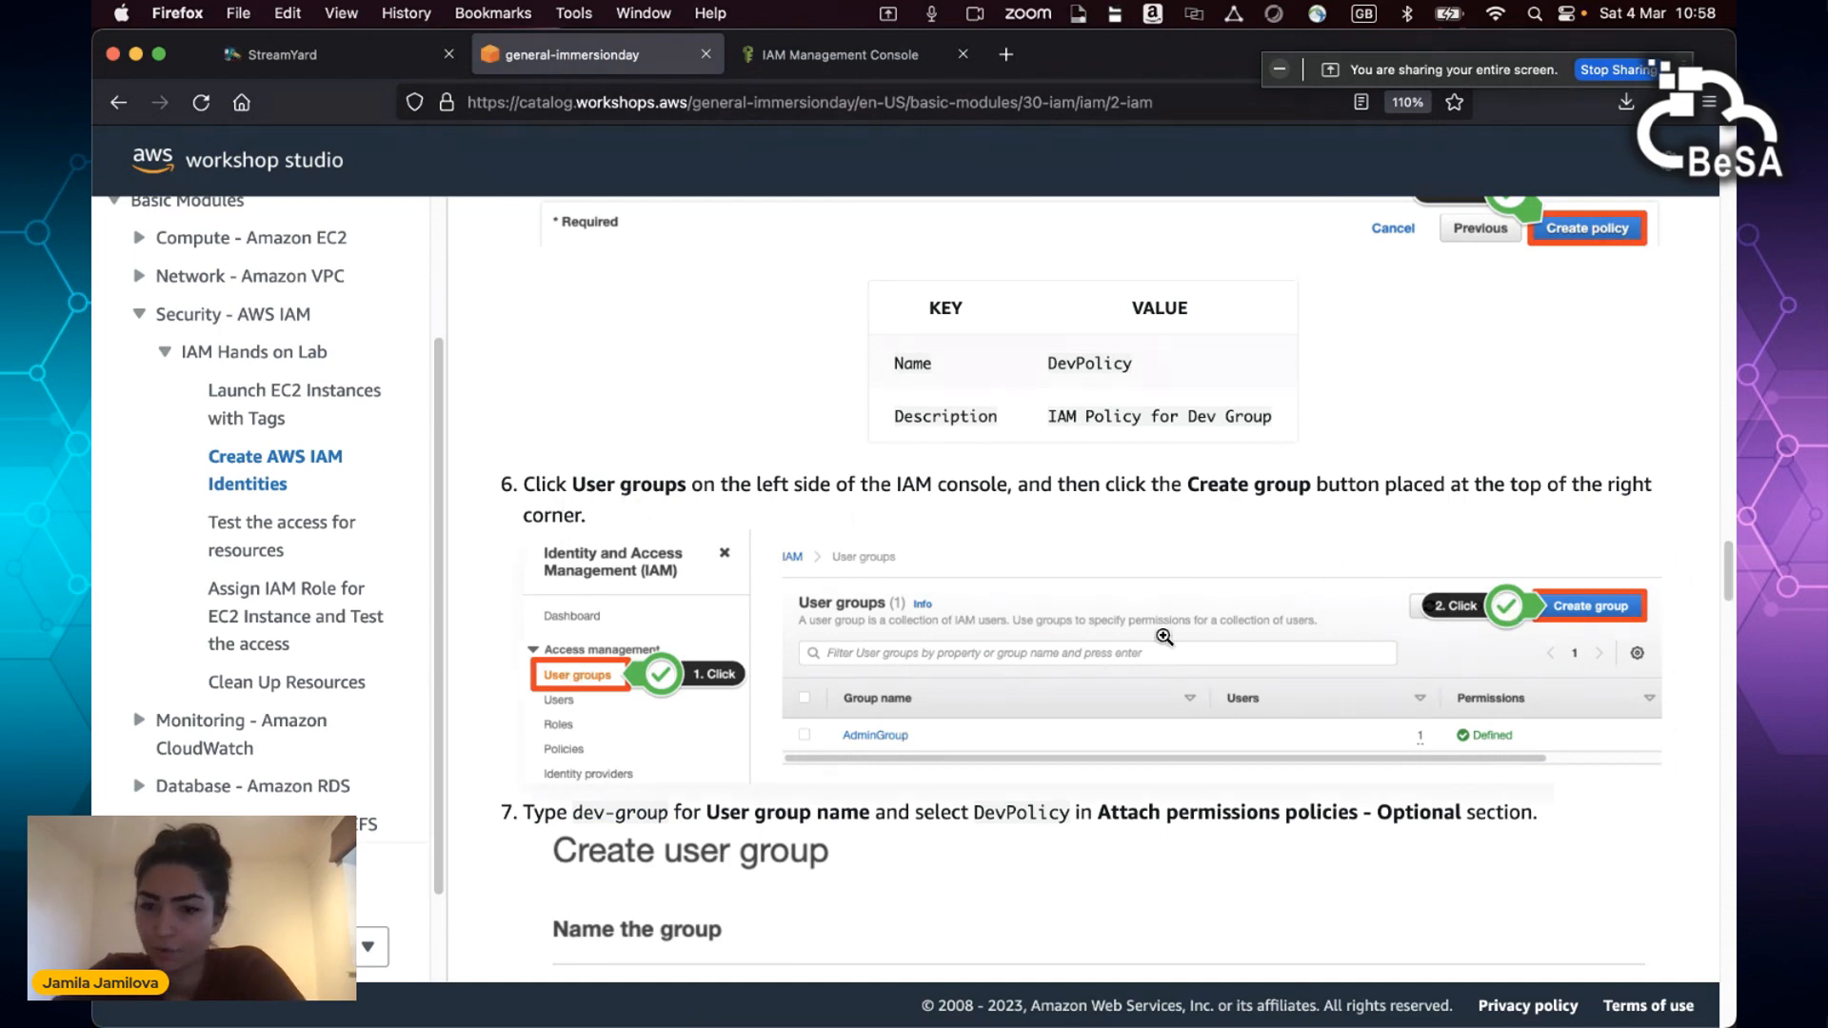
pyautogui.scroll(-1, 1619, 590)
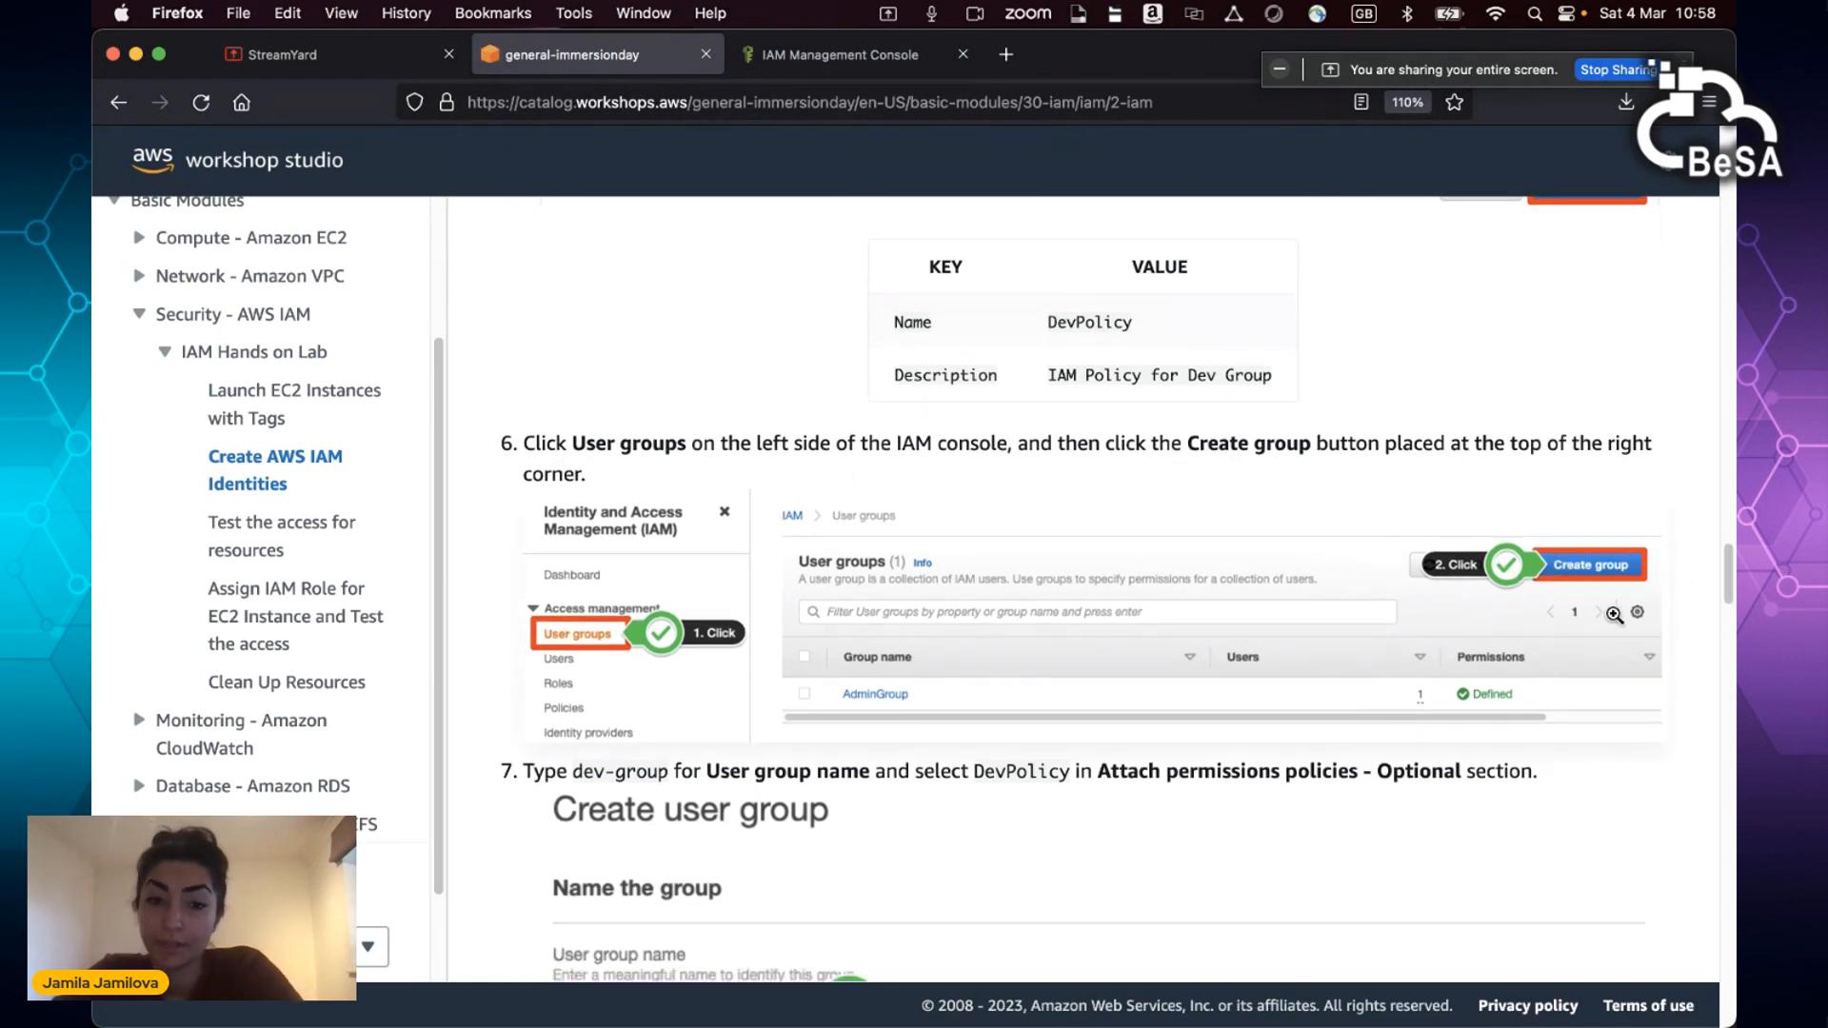
# Step: Read workshop steps 7 to 9 about naming dev-group, attaching DevPolicy and adding a user
pyautogui.scroll(-3, 1616, 610)
pyautogui.scroll(-3, 1616, 617)
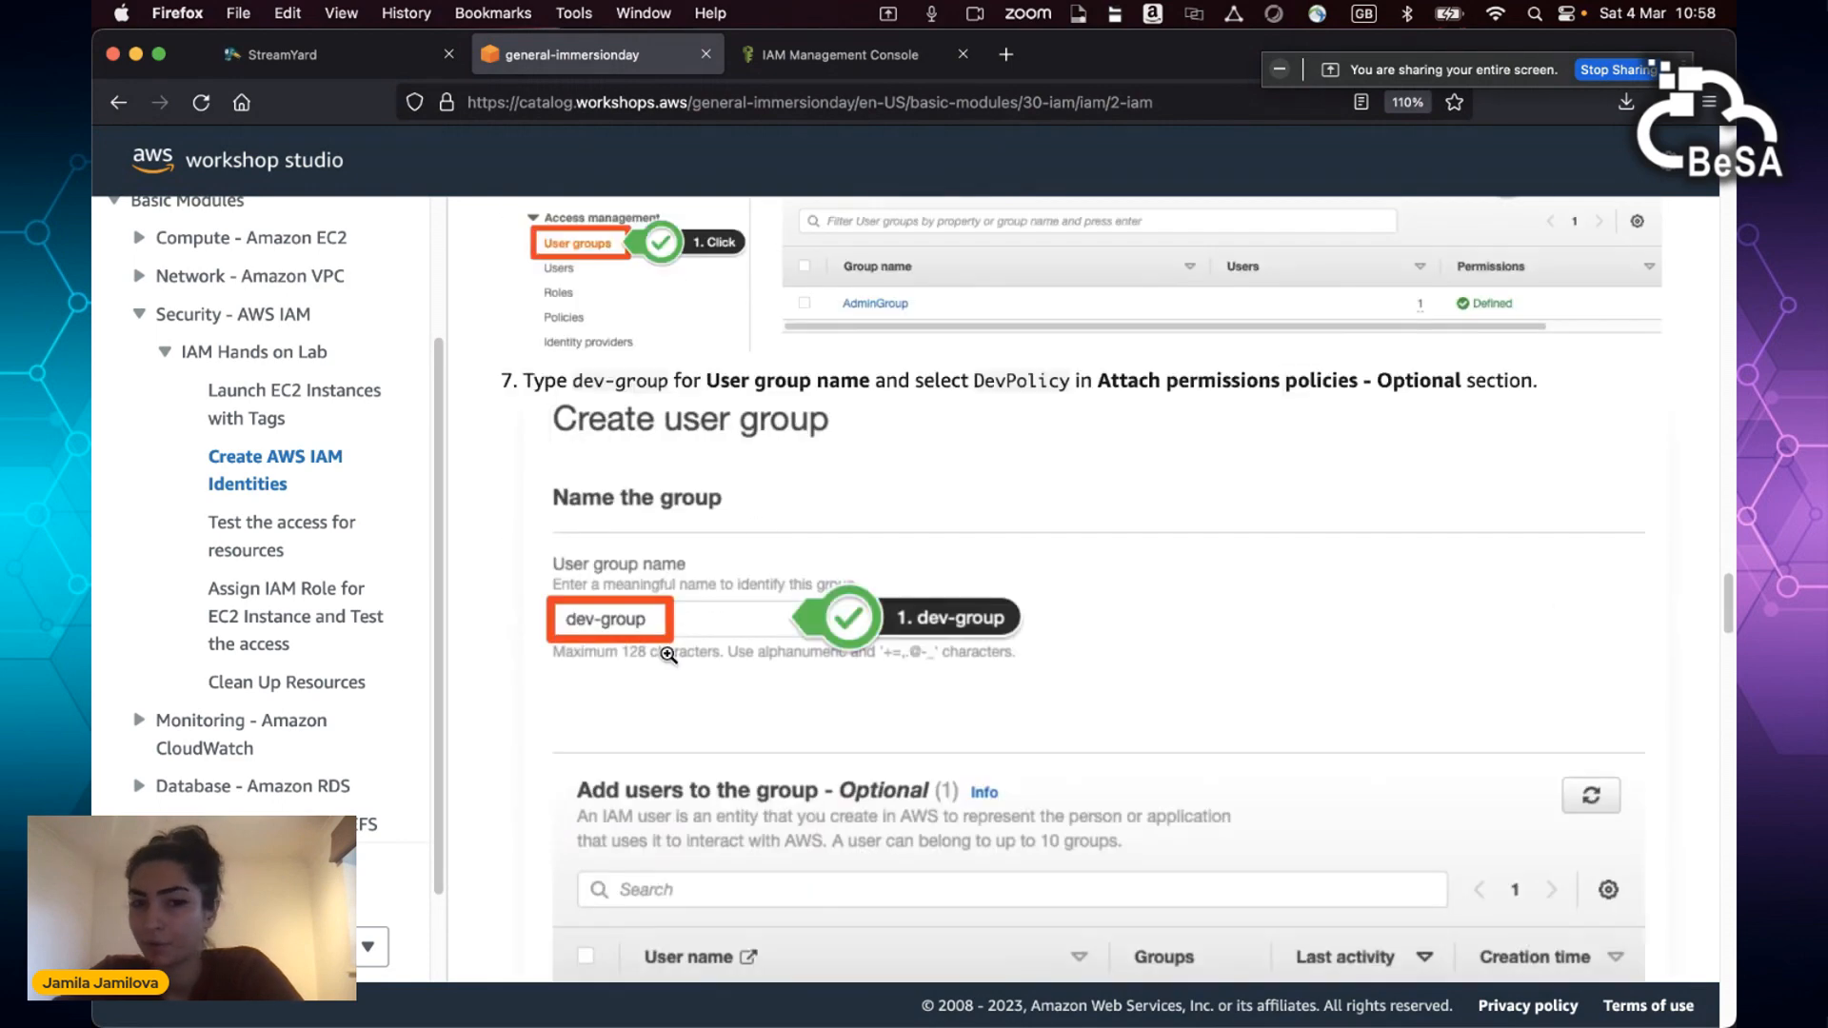
pyautogui.scroll(-5, 666, 662)
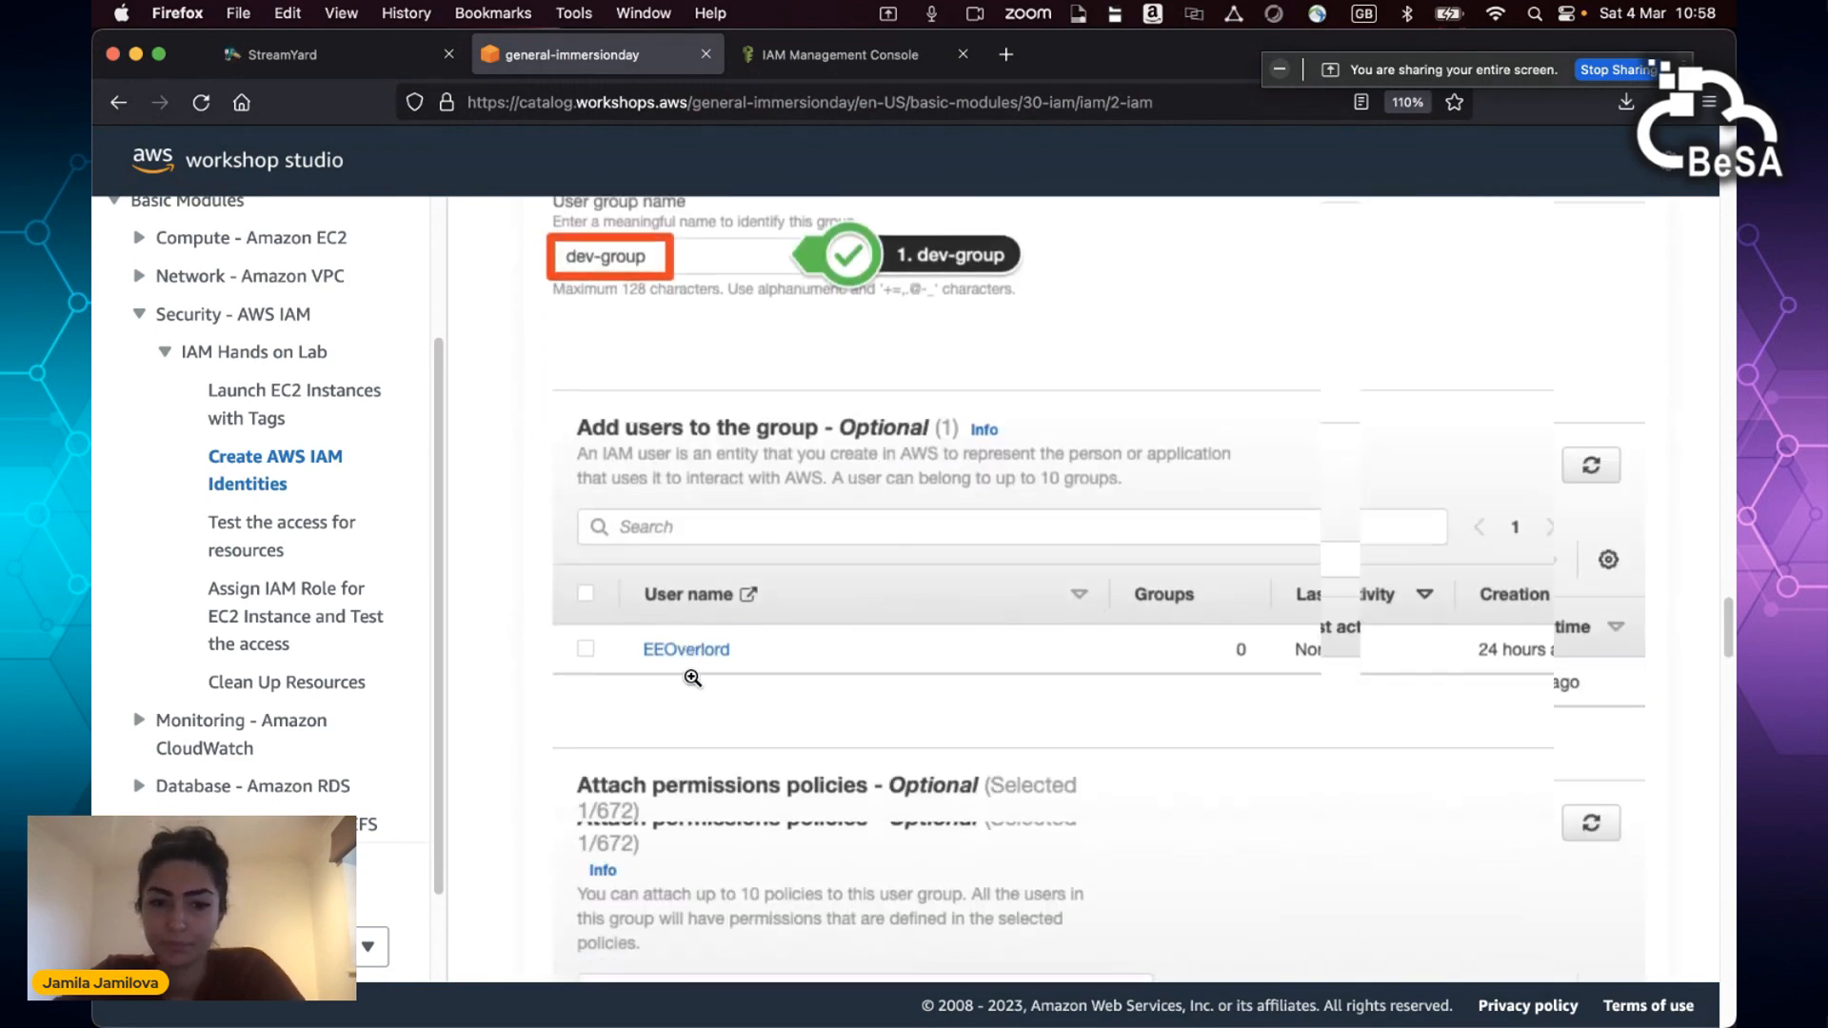
pyautogui.scroll(-3, 699, 683)
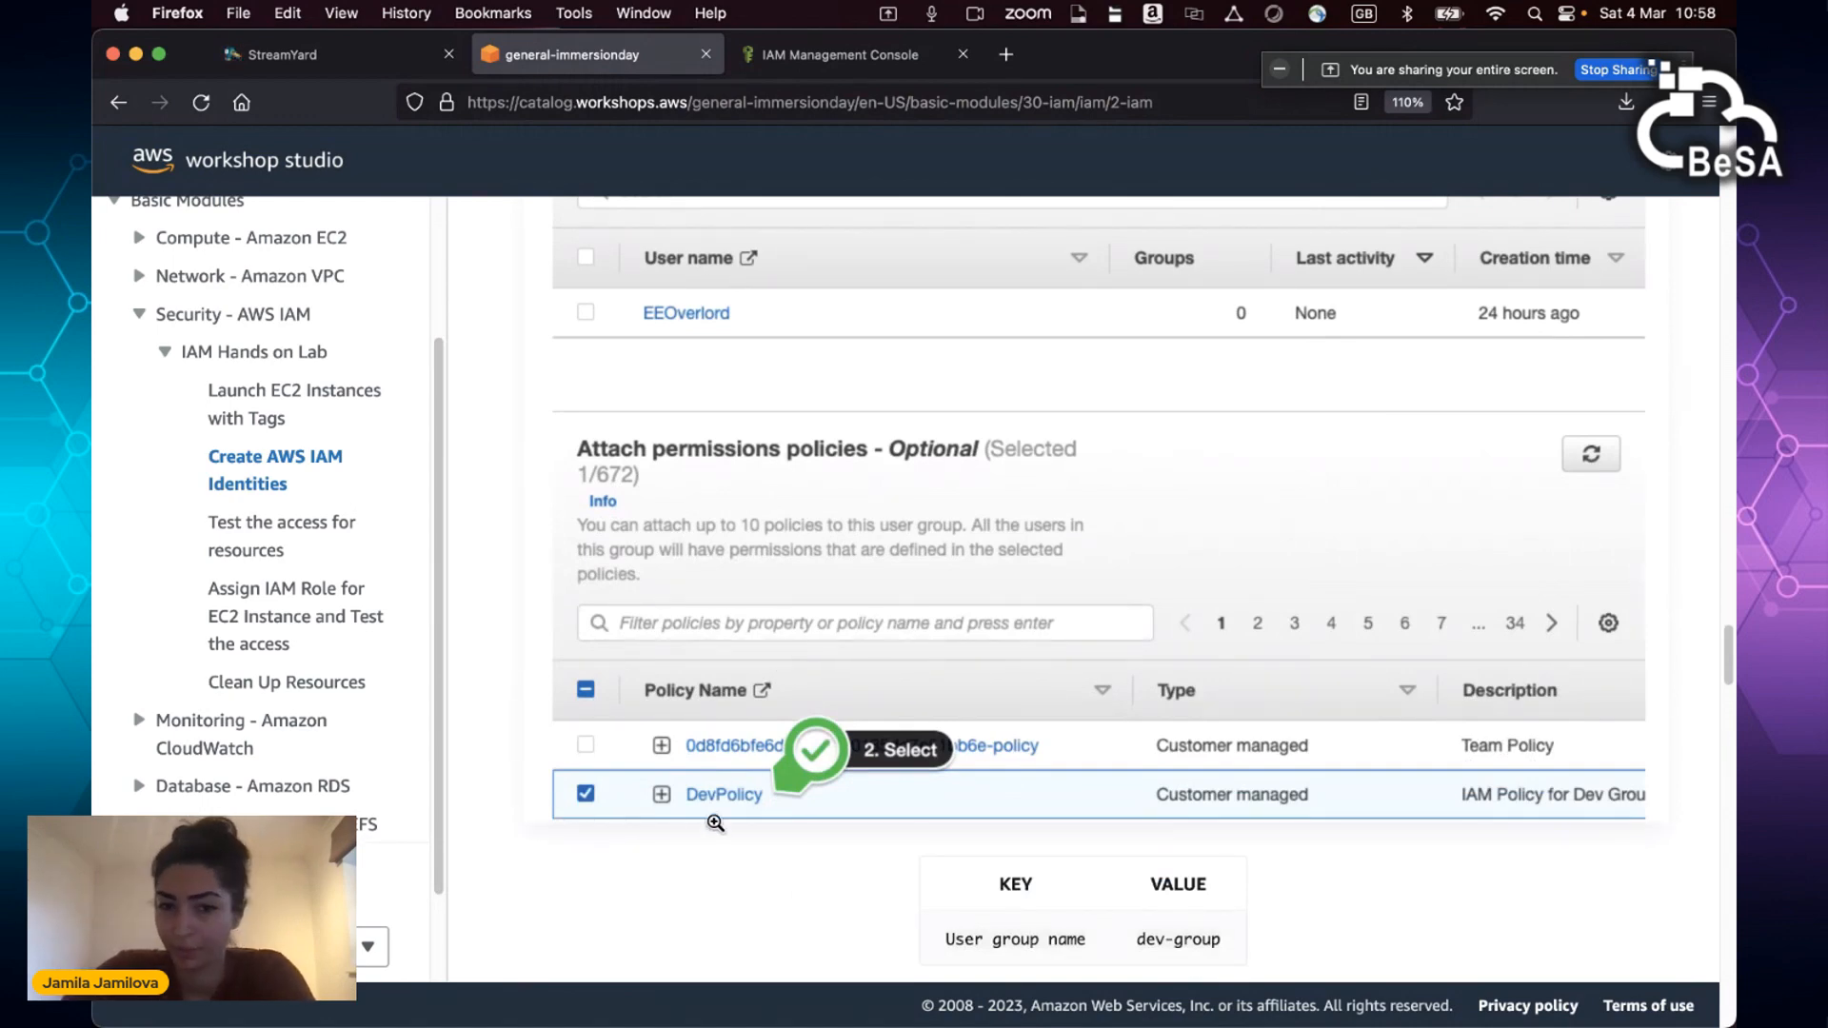
pyautogui.scroll(-5, 715, 822)
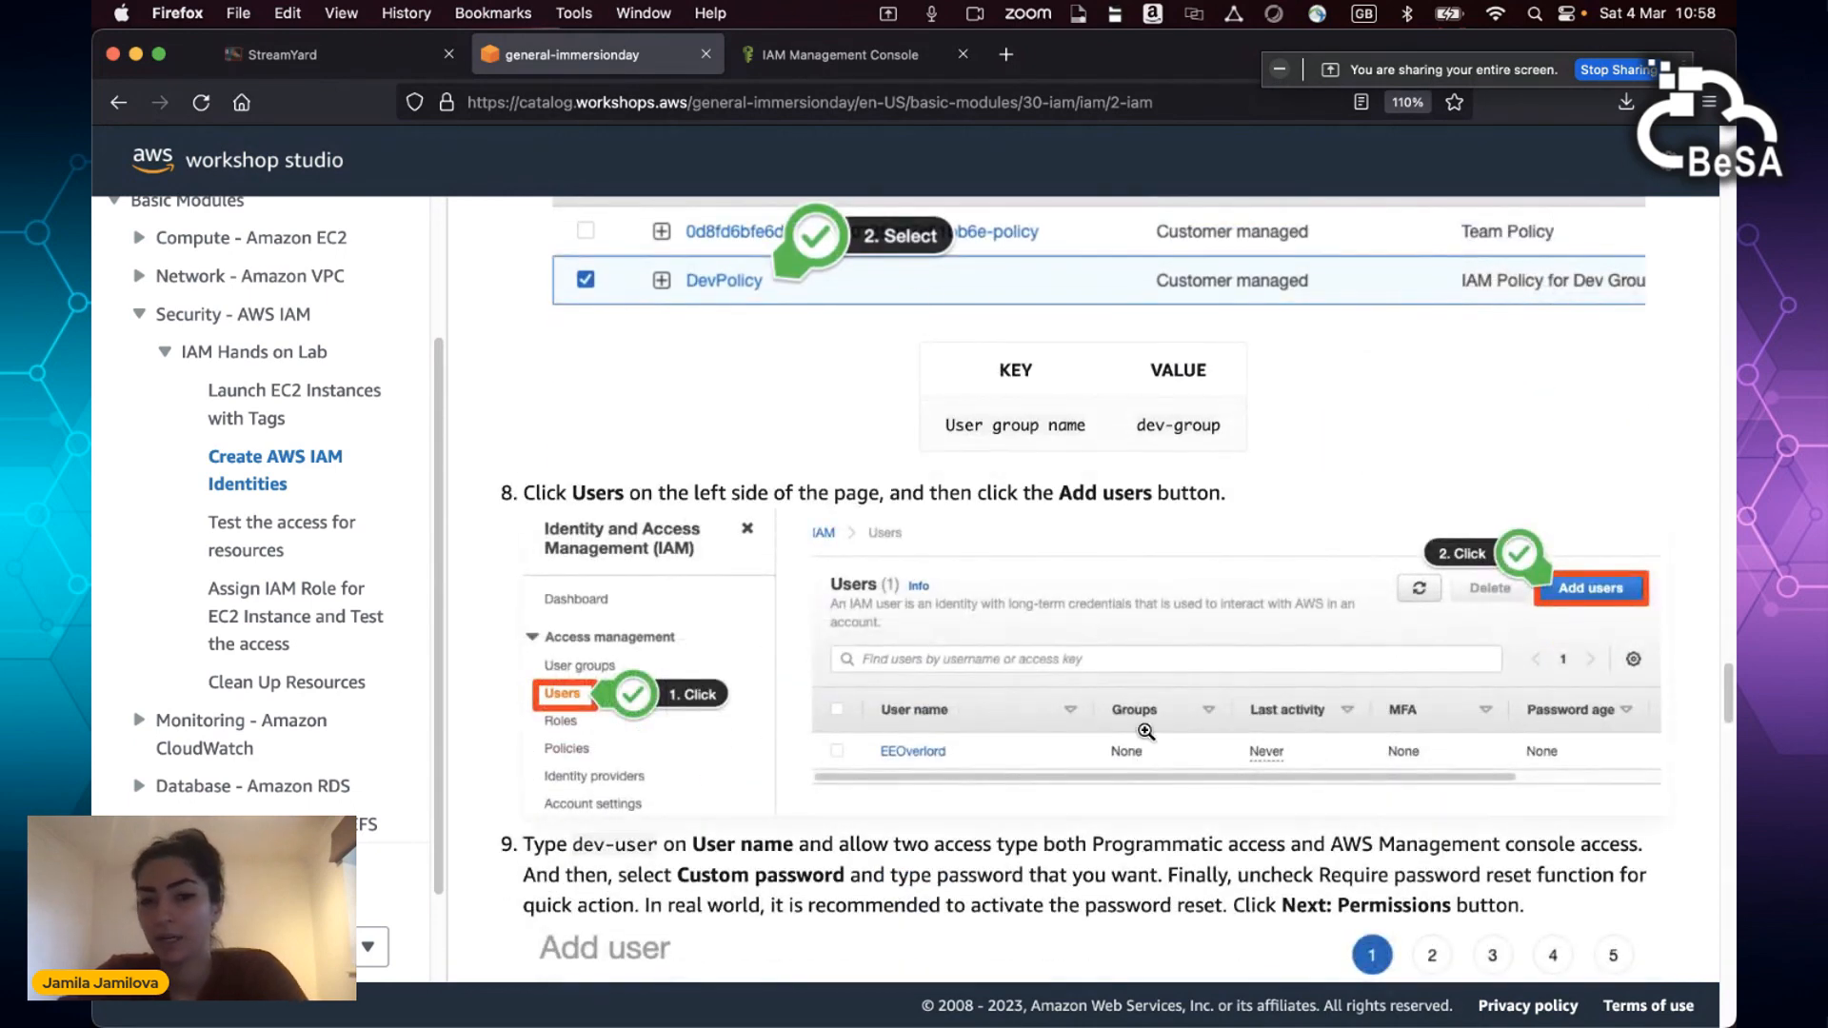
pyautogui.scroll(-2, 1145, 733)
# Step: Return to the IAM console and start a new user group named BeSA-dev-group
pyautogui.click(816, 54)
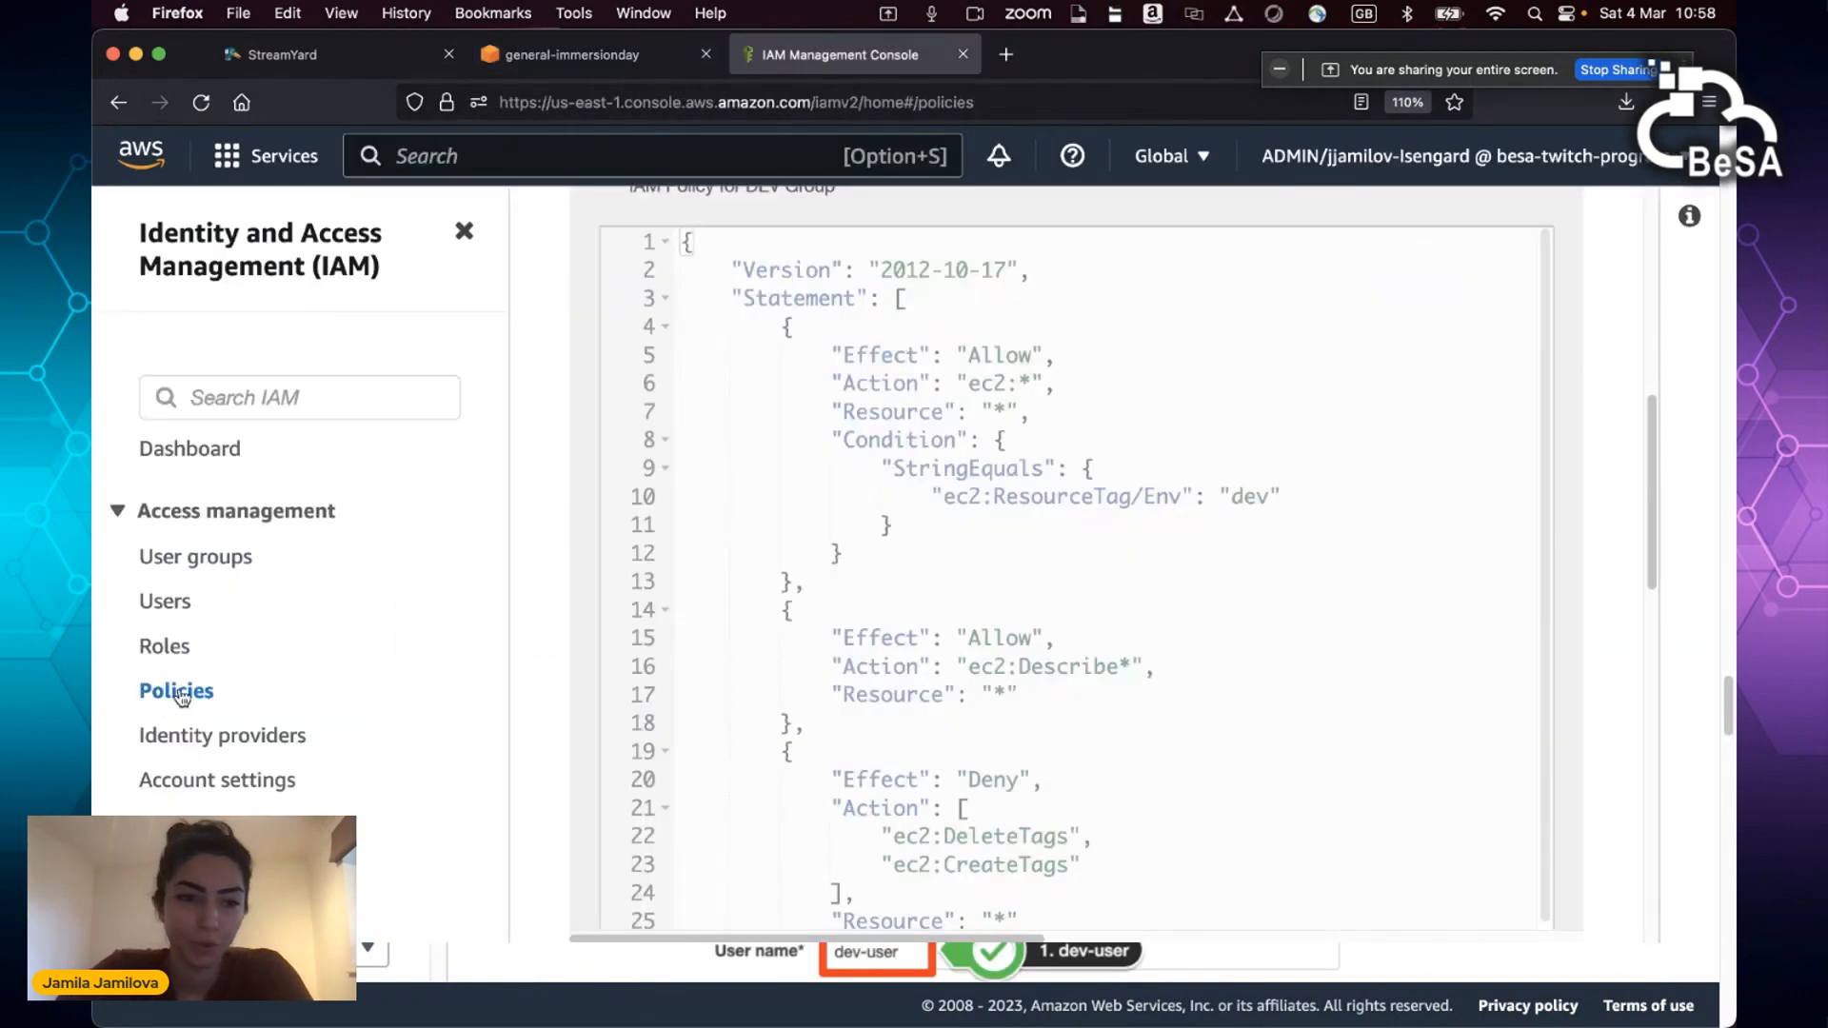
pyautogui.click(172, 559)
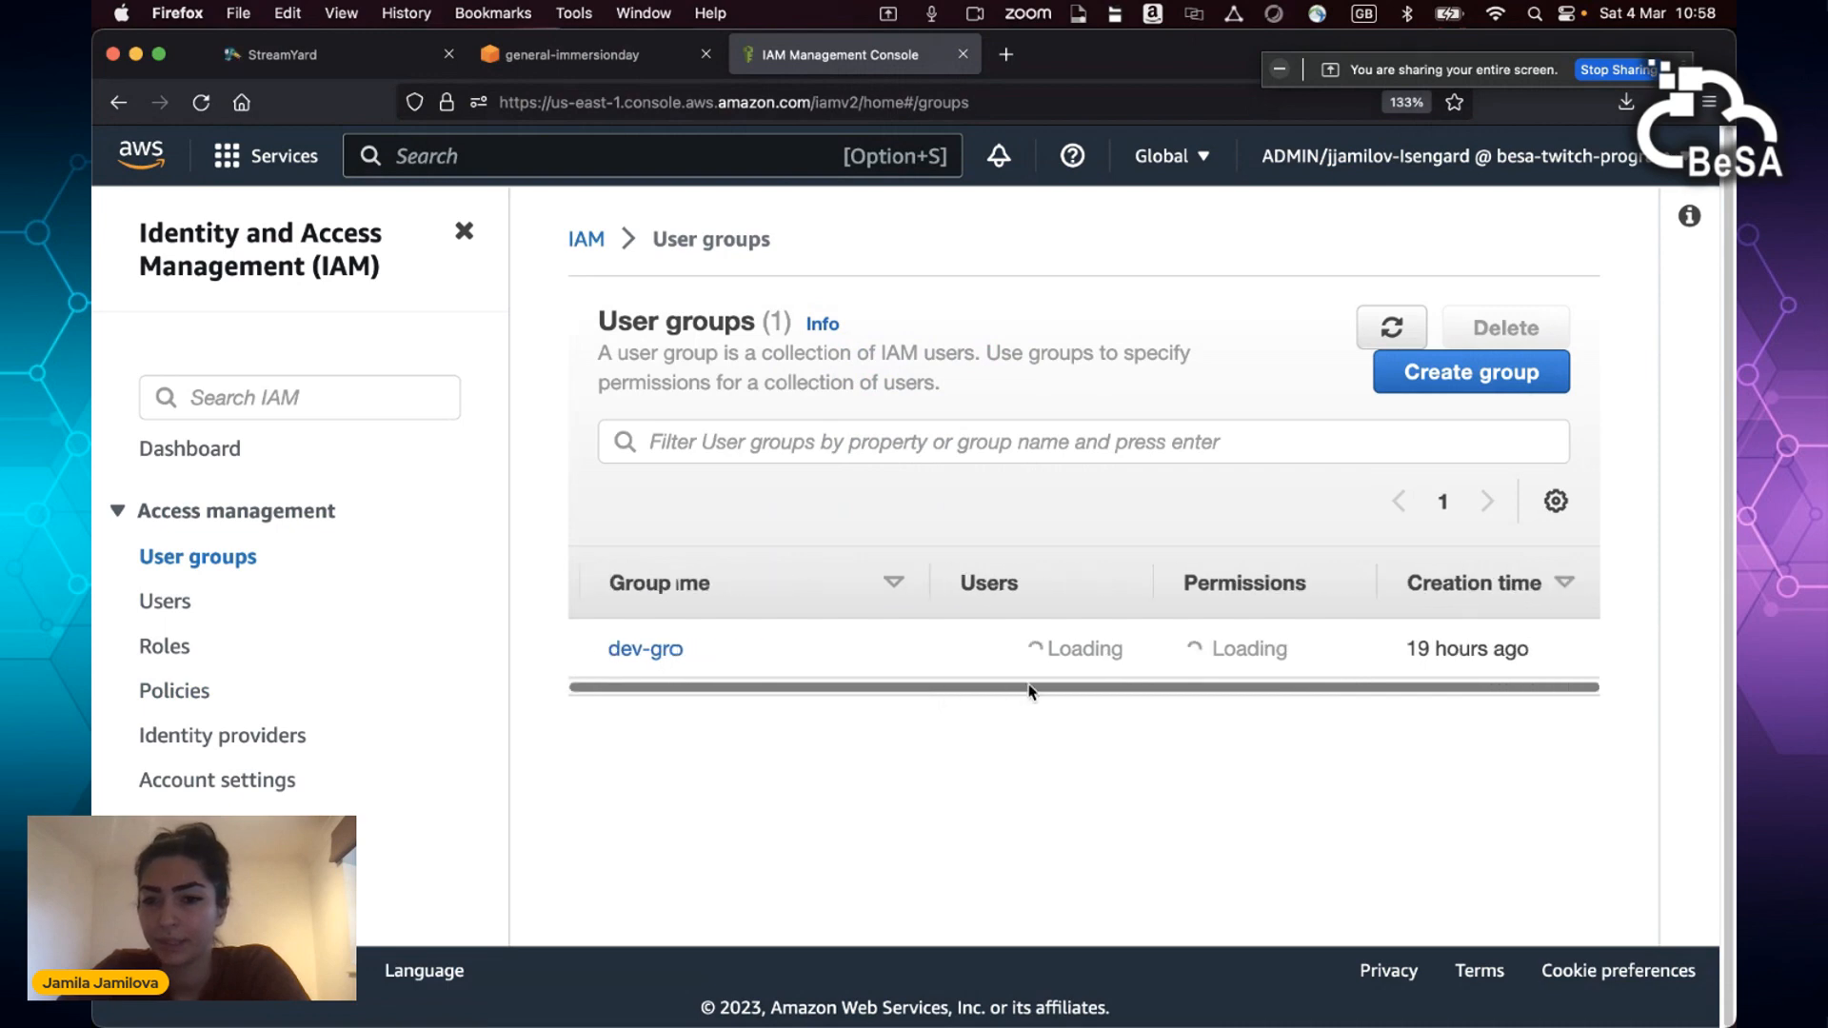
pyautogui.click(1437, 378)
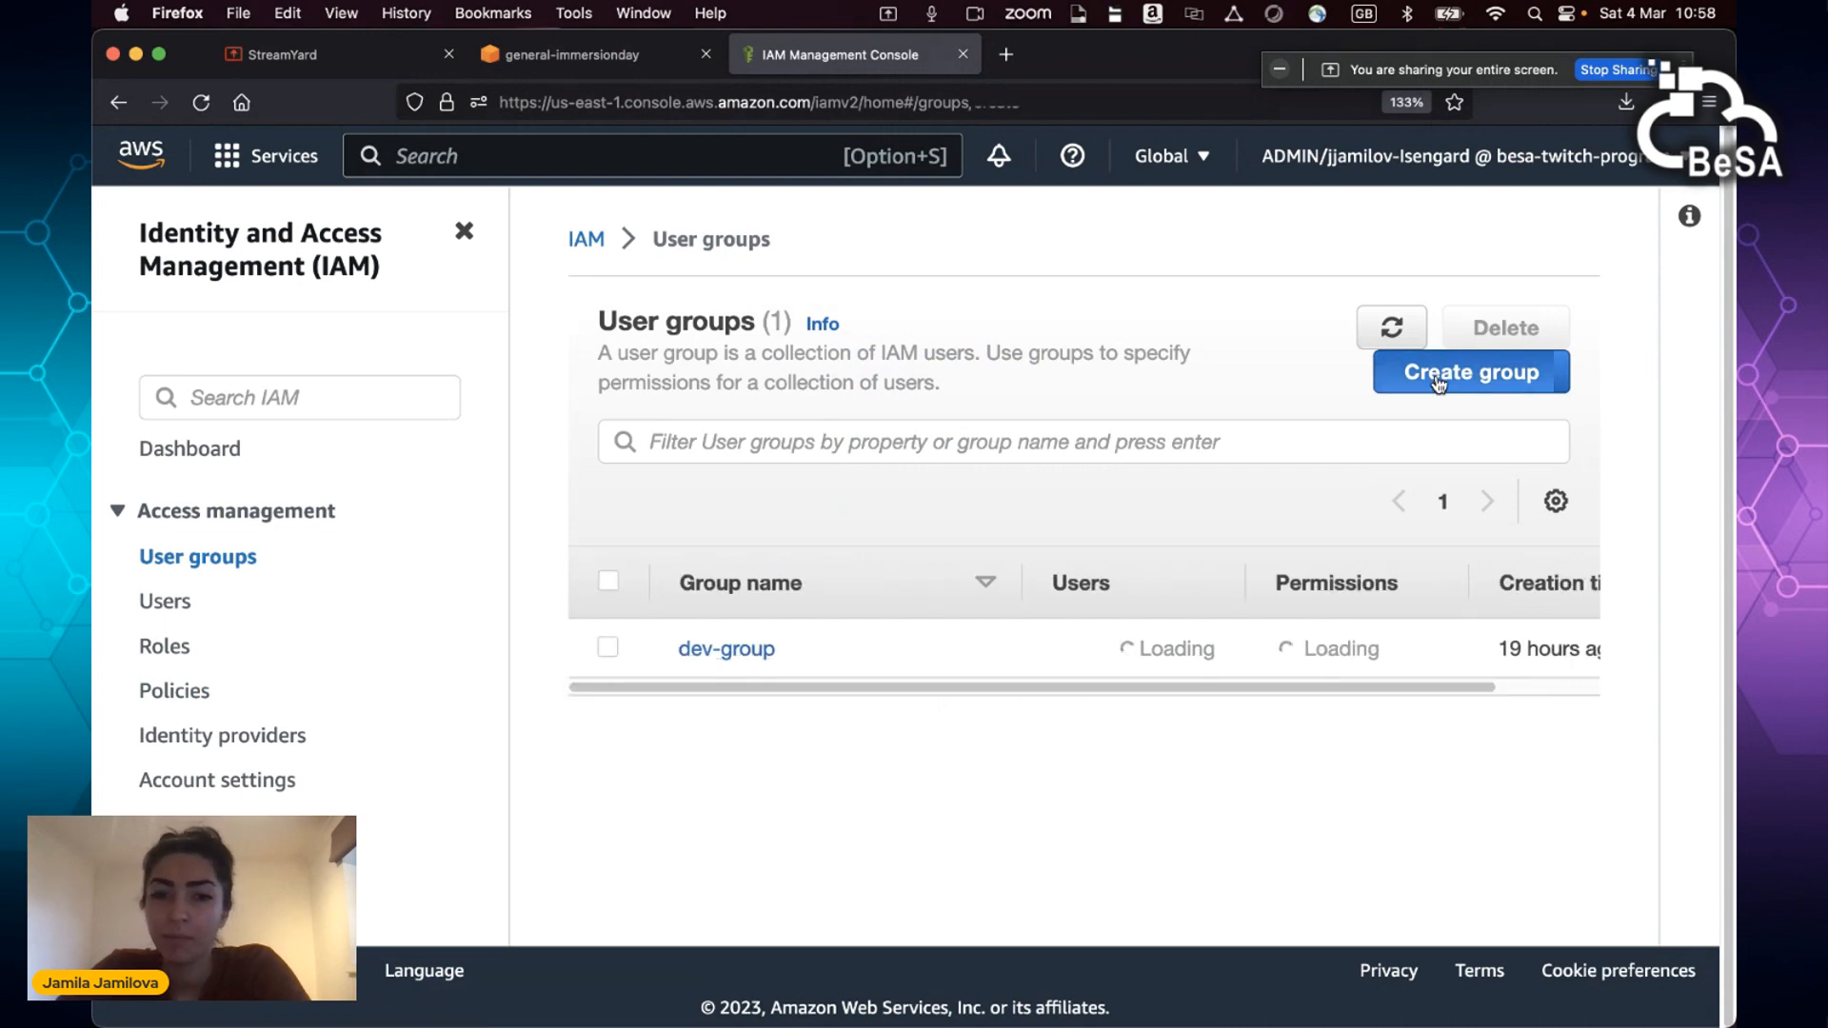
pyautogui.click(882, 562)
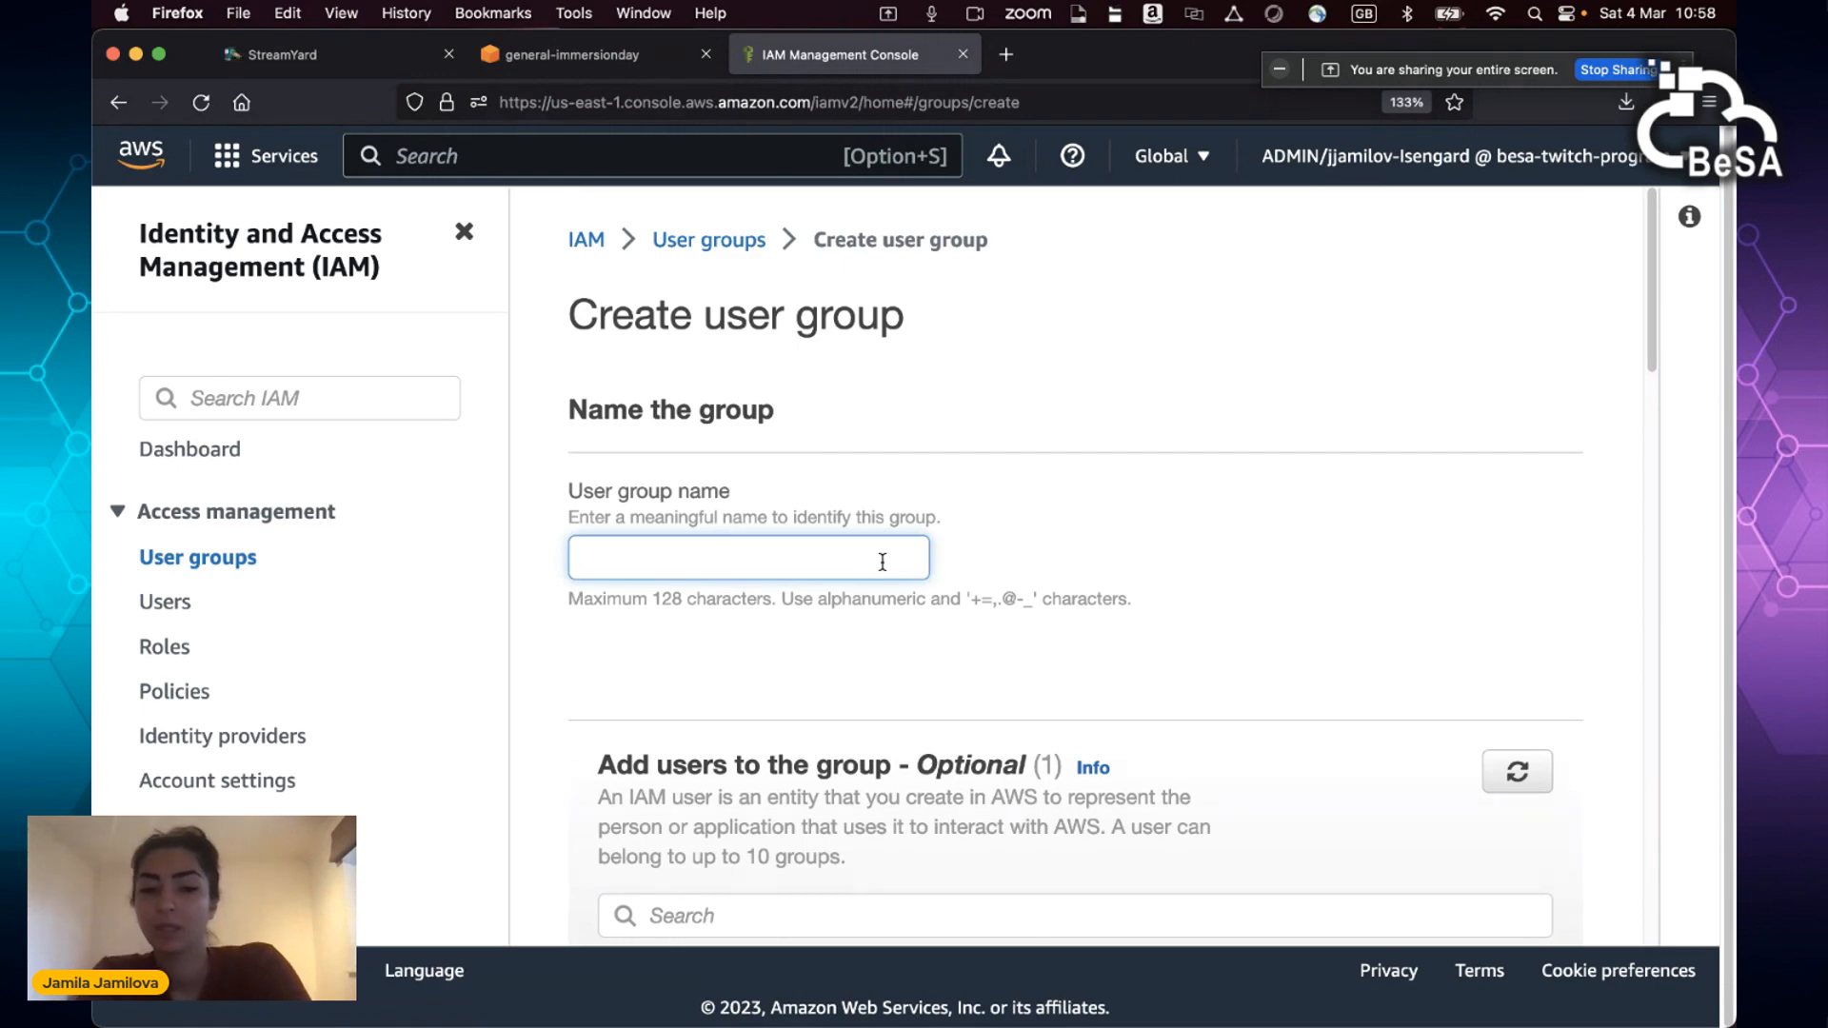
pyautogui.write('BeSA-dev-group')
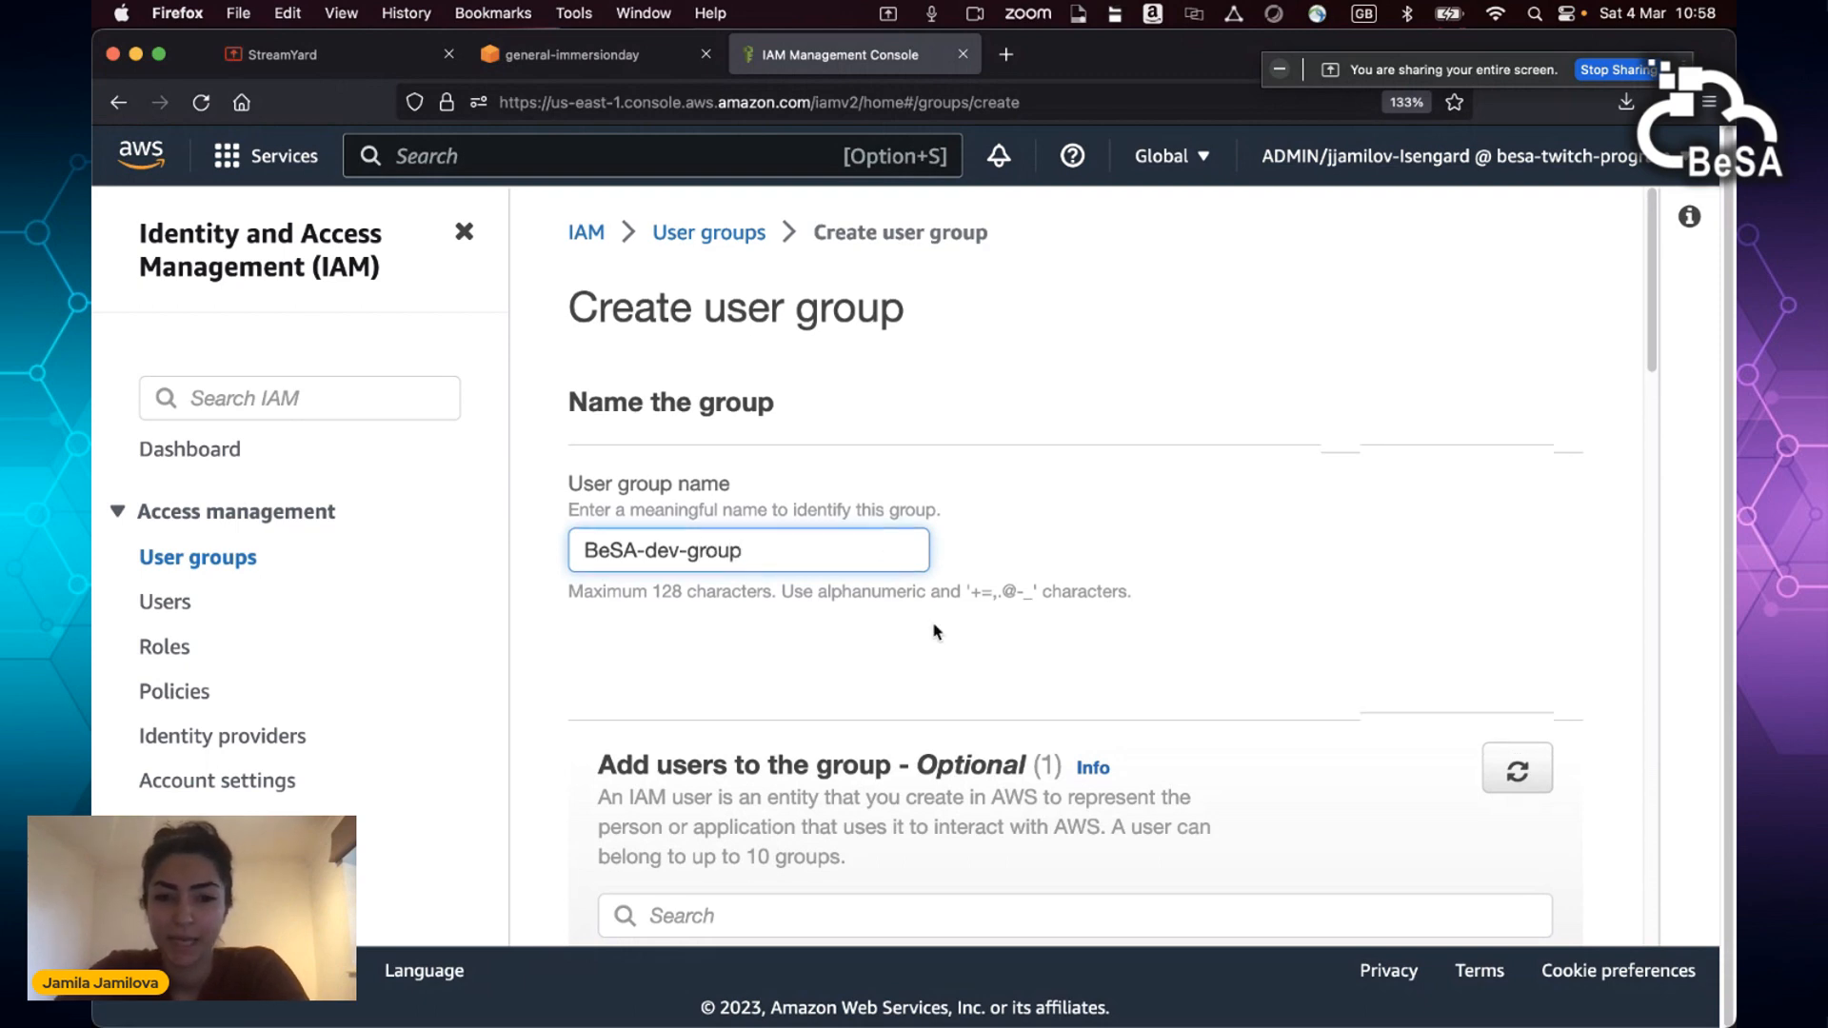
# Step: Review the optional section for adding existing users to the new group
pyautogui.scroll(-3, 887, 610)
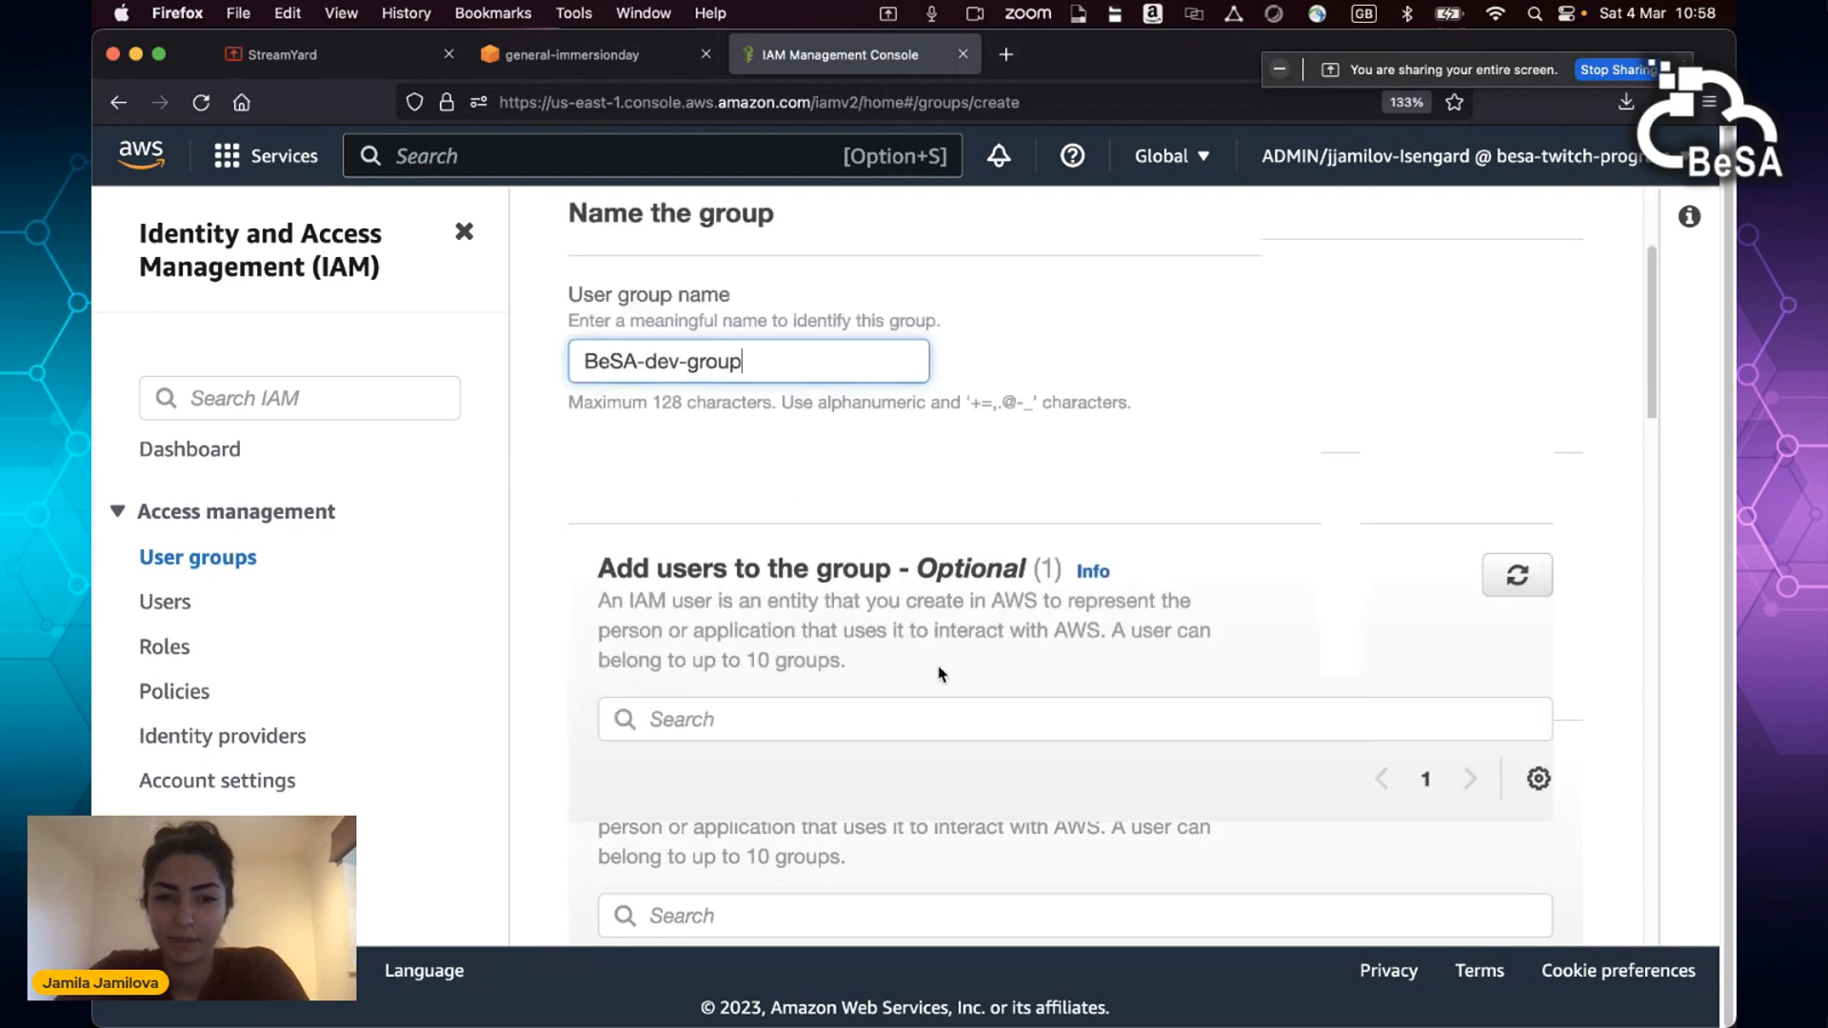
pyautogui.scroll(-2, 995, 647)
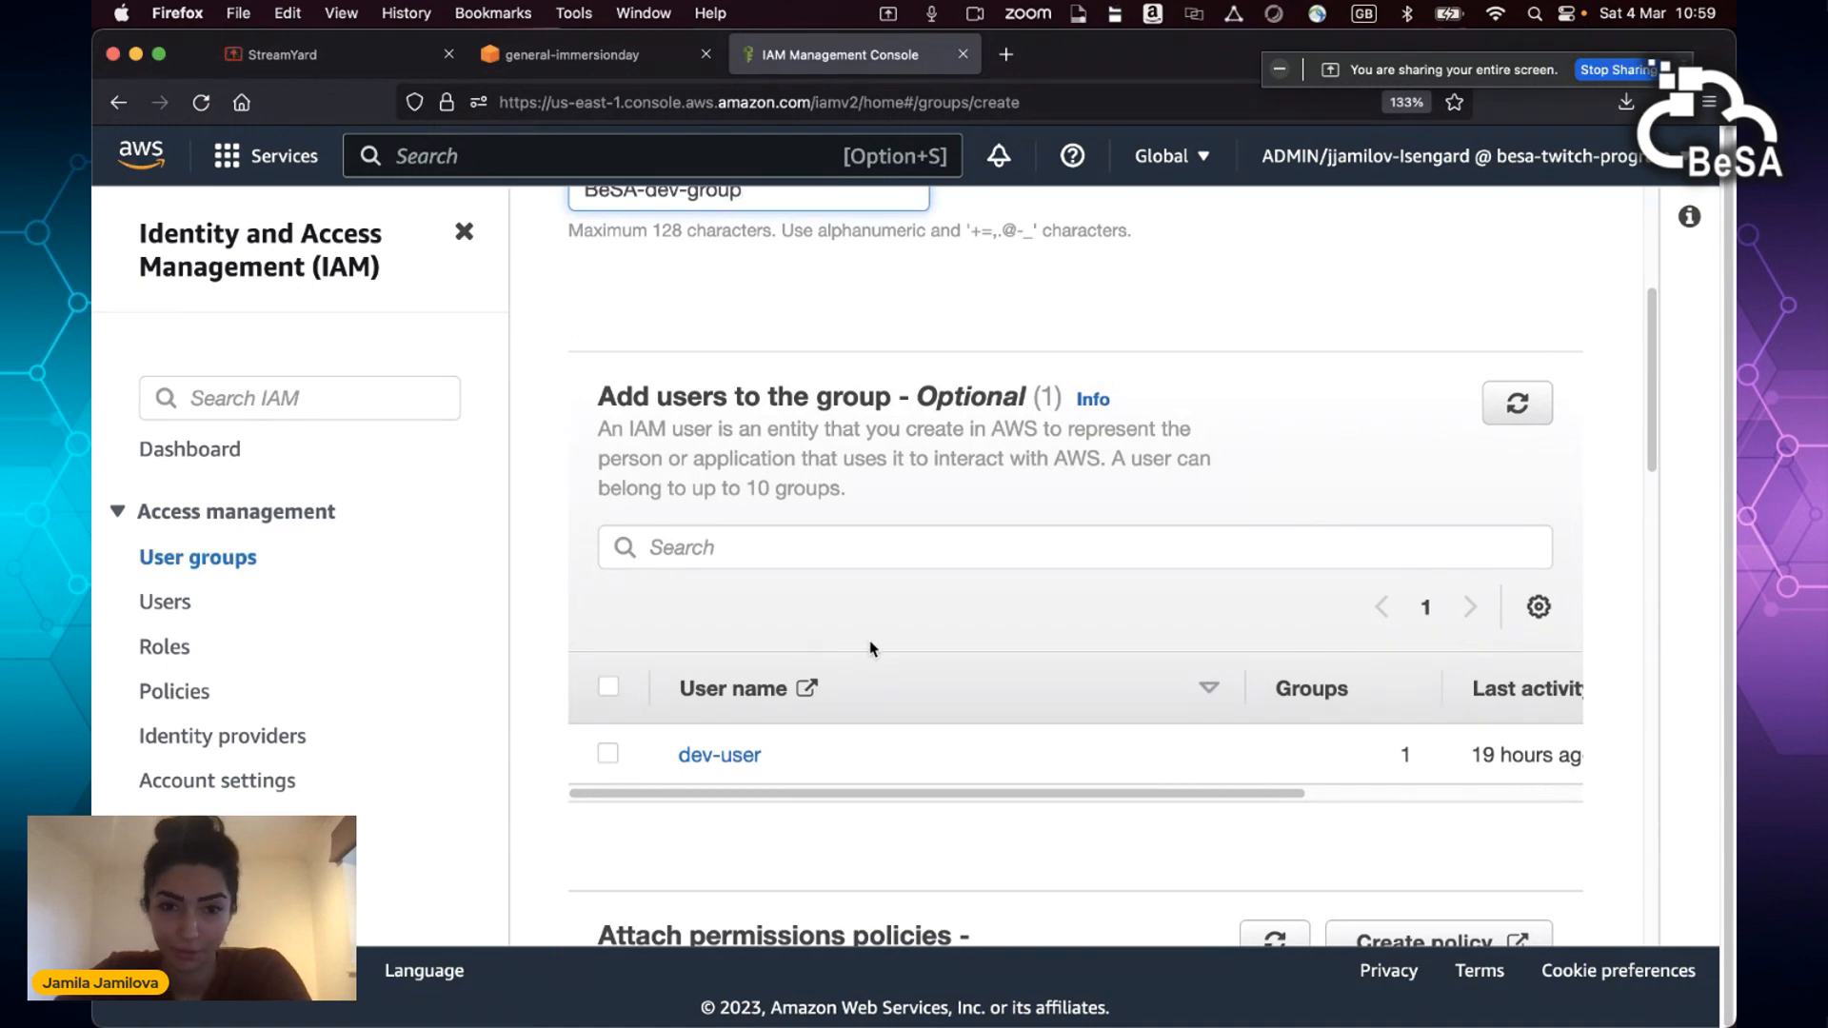
pyautogui.moveTo(924, 390); pyautogui.dragTo(1055, 392)
pyautogui.scroll(-1, 1070, 588)
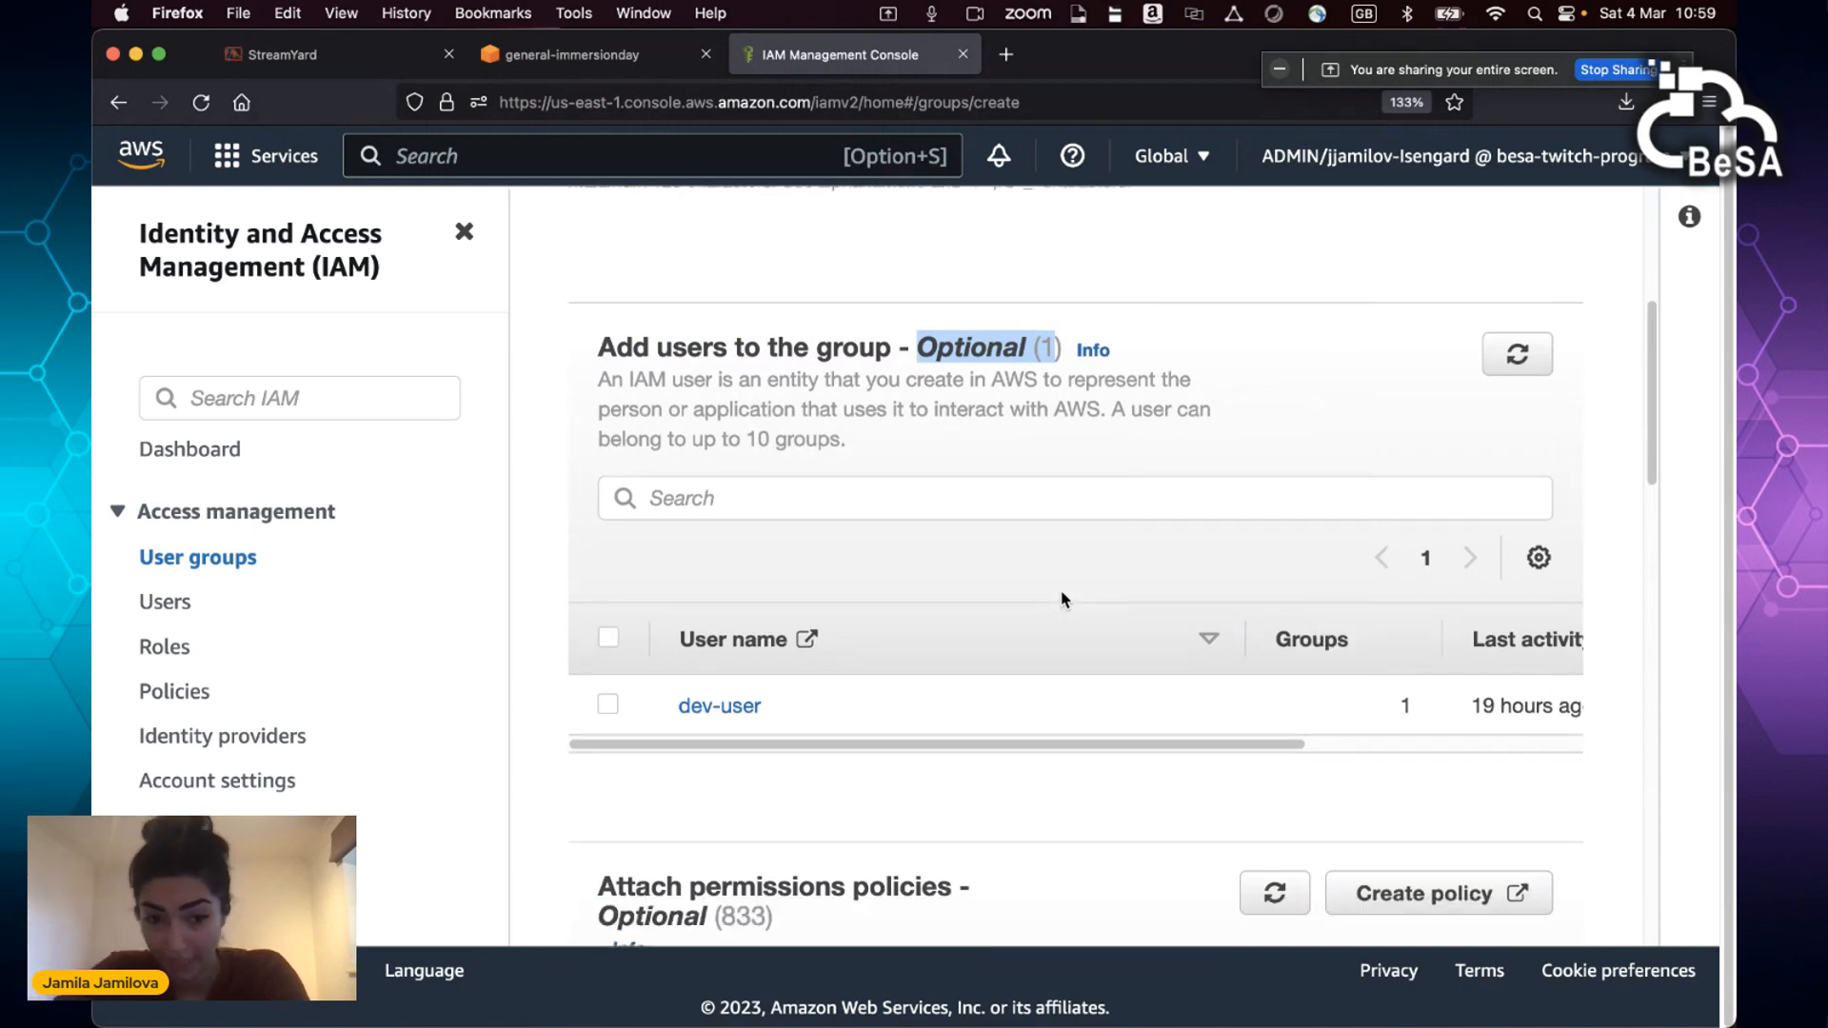
# Step: Filter the new group's permissions policies by "dev" and select DevPolicy for attachment
pyautogui.scroll(-10, 1064, 598)
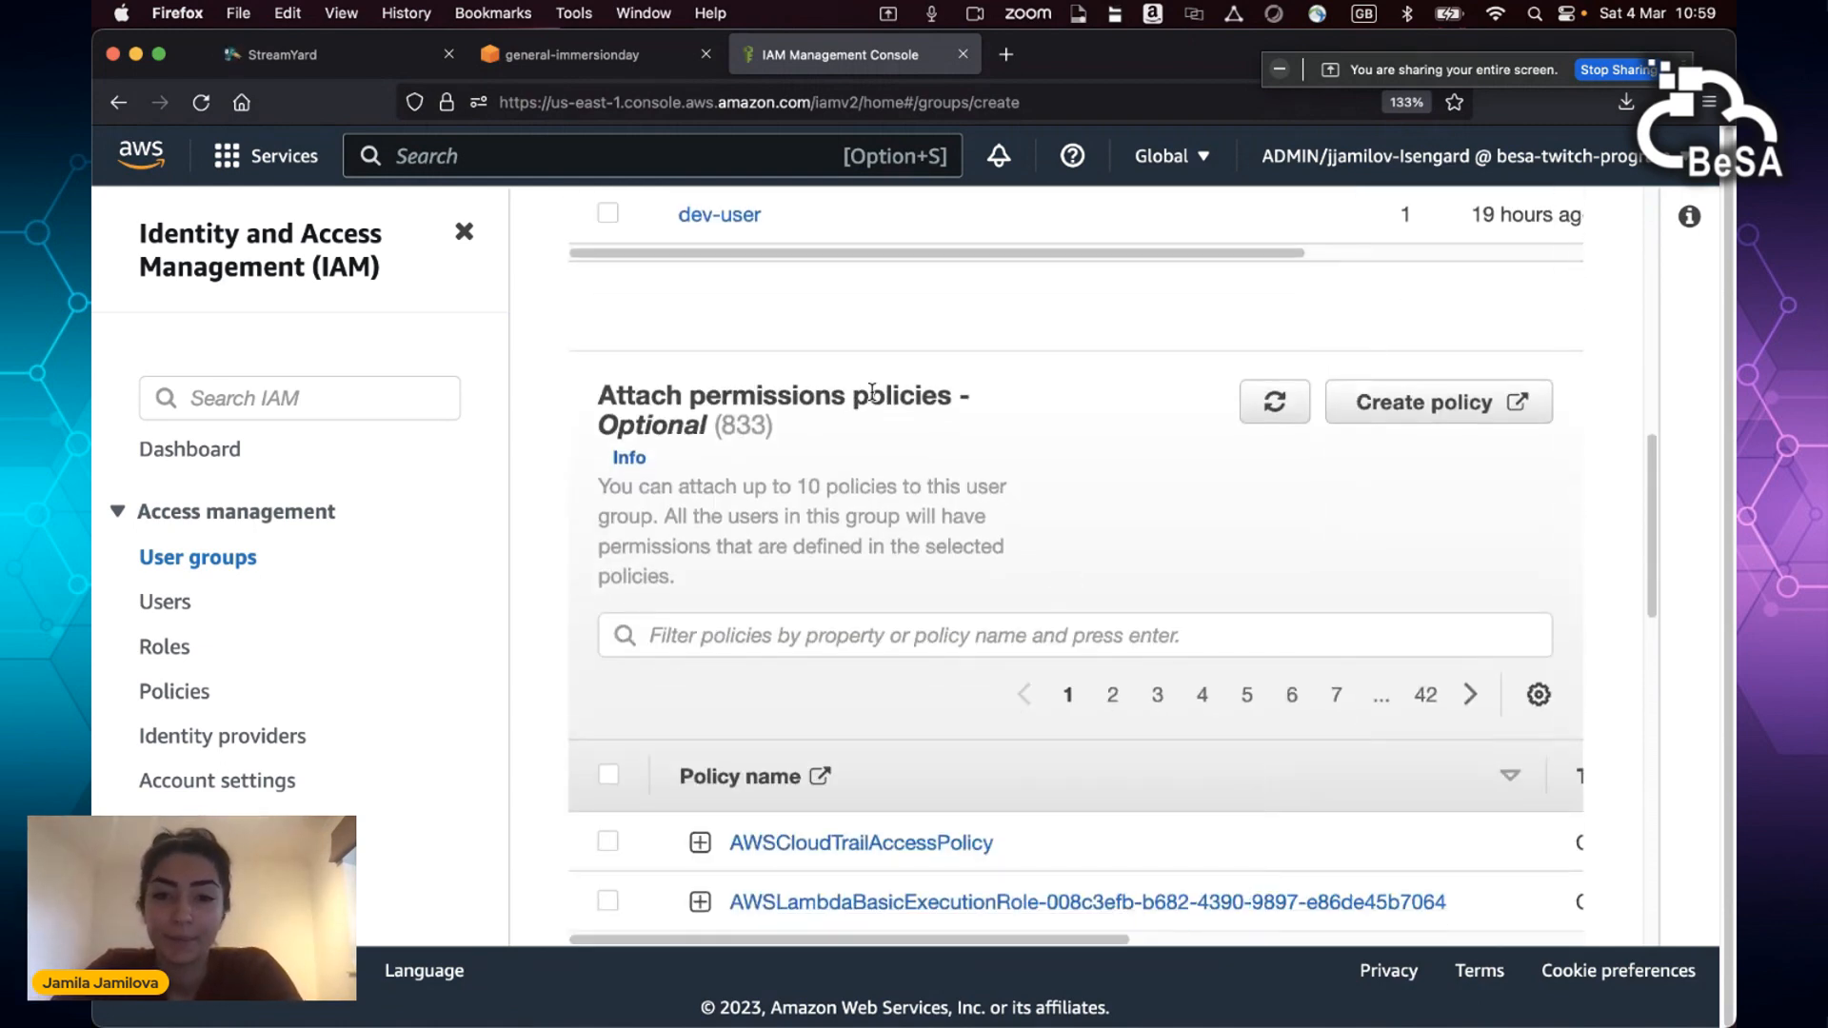
pyautogui.scroll(-6, 780, 457)
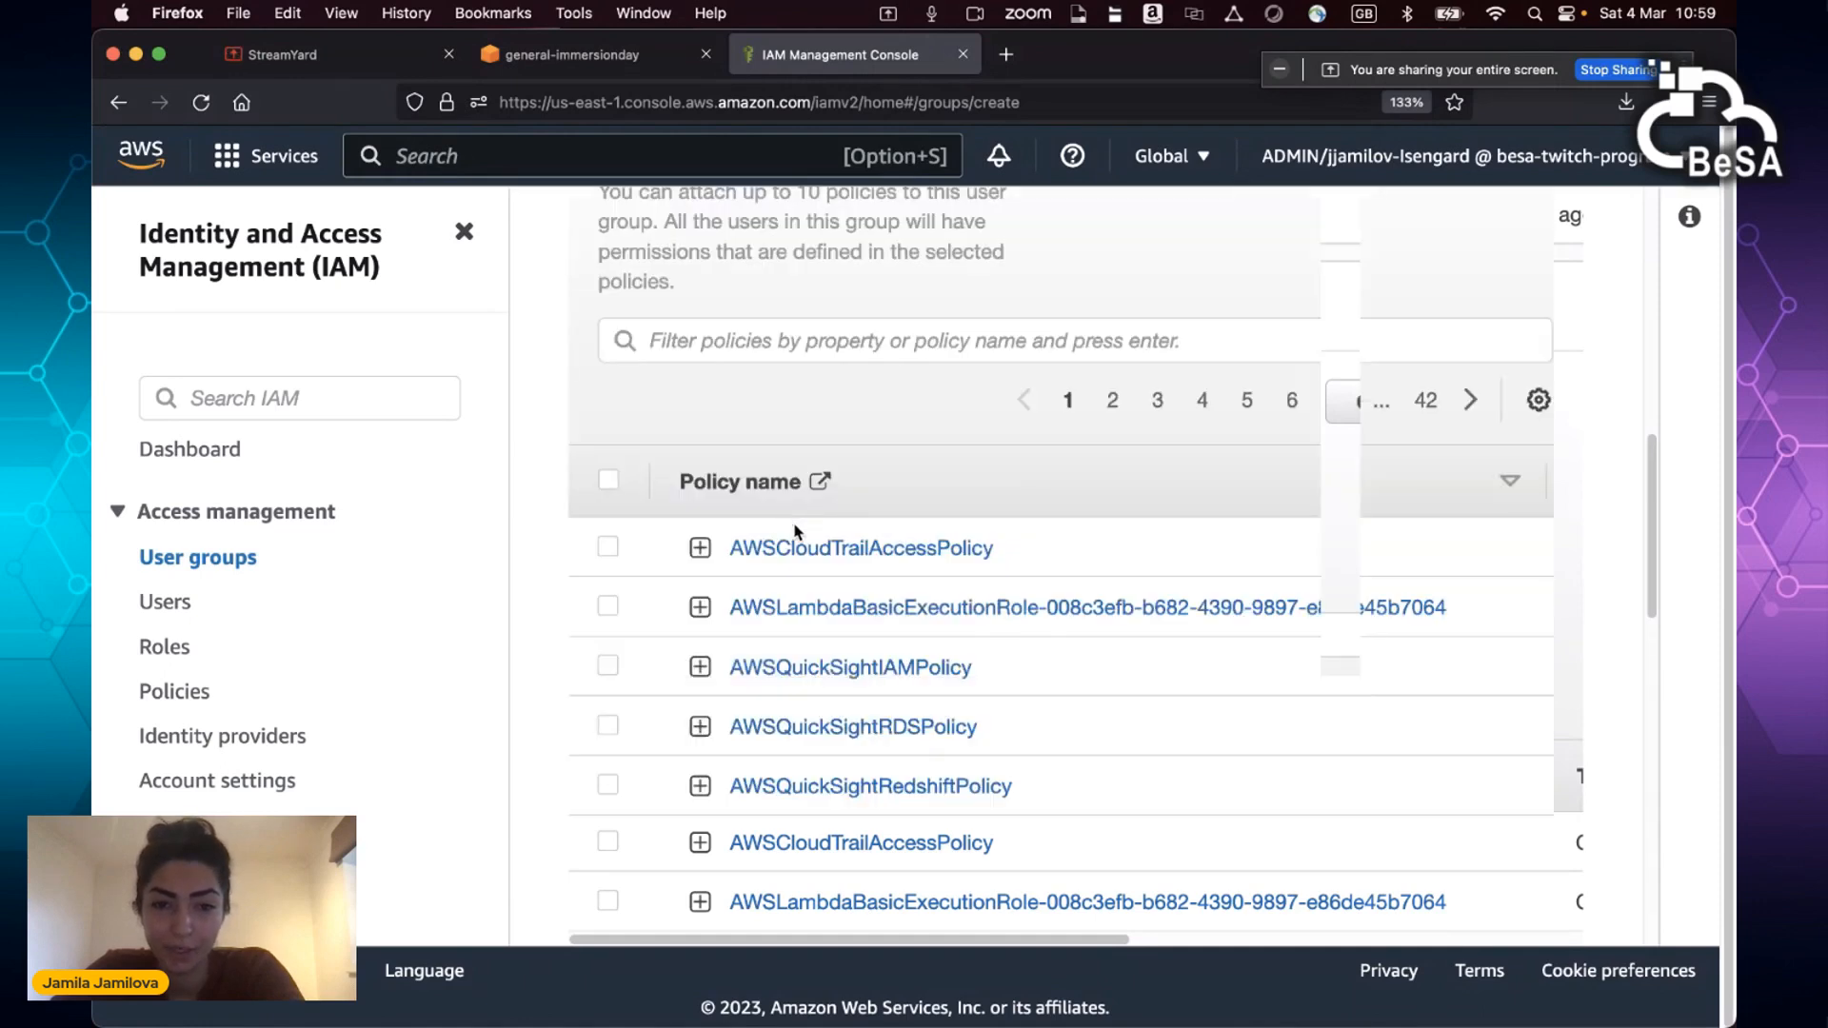
pyautogui.click(775, 317)
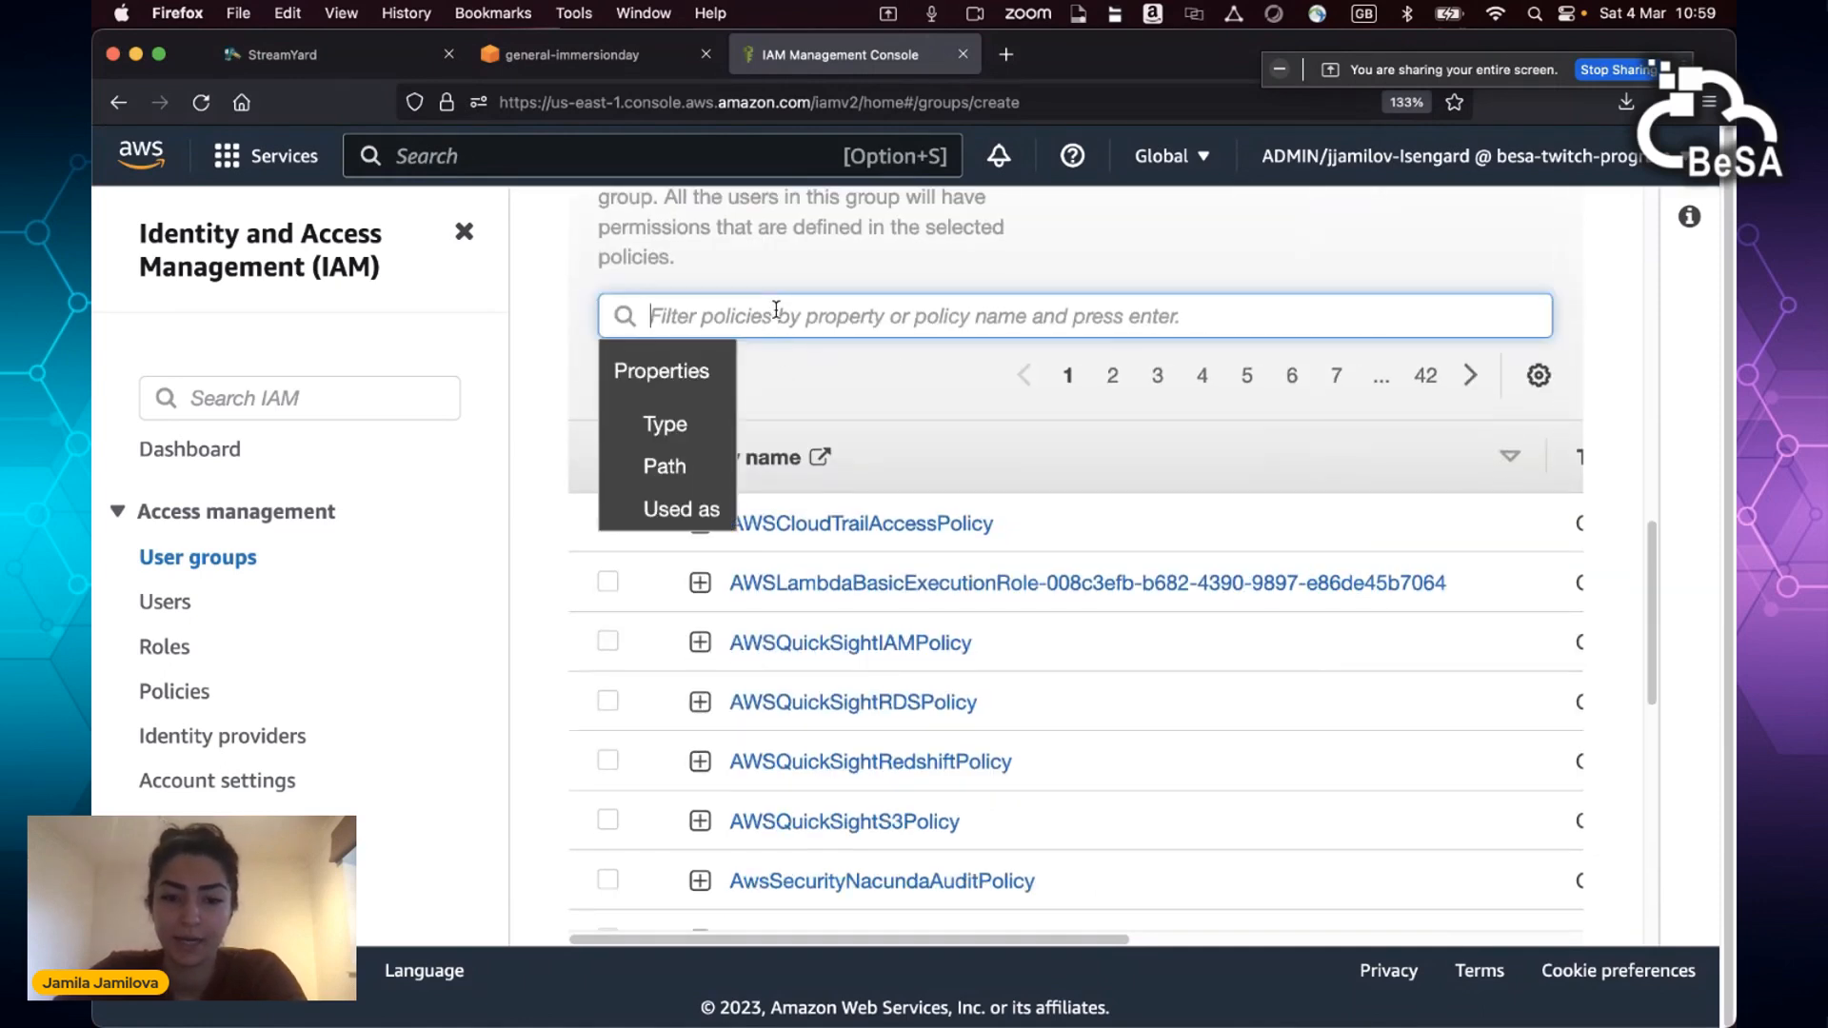
pyautogui.write('dev')
pyautogui.press('Return')
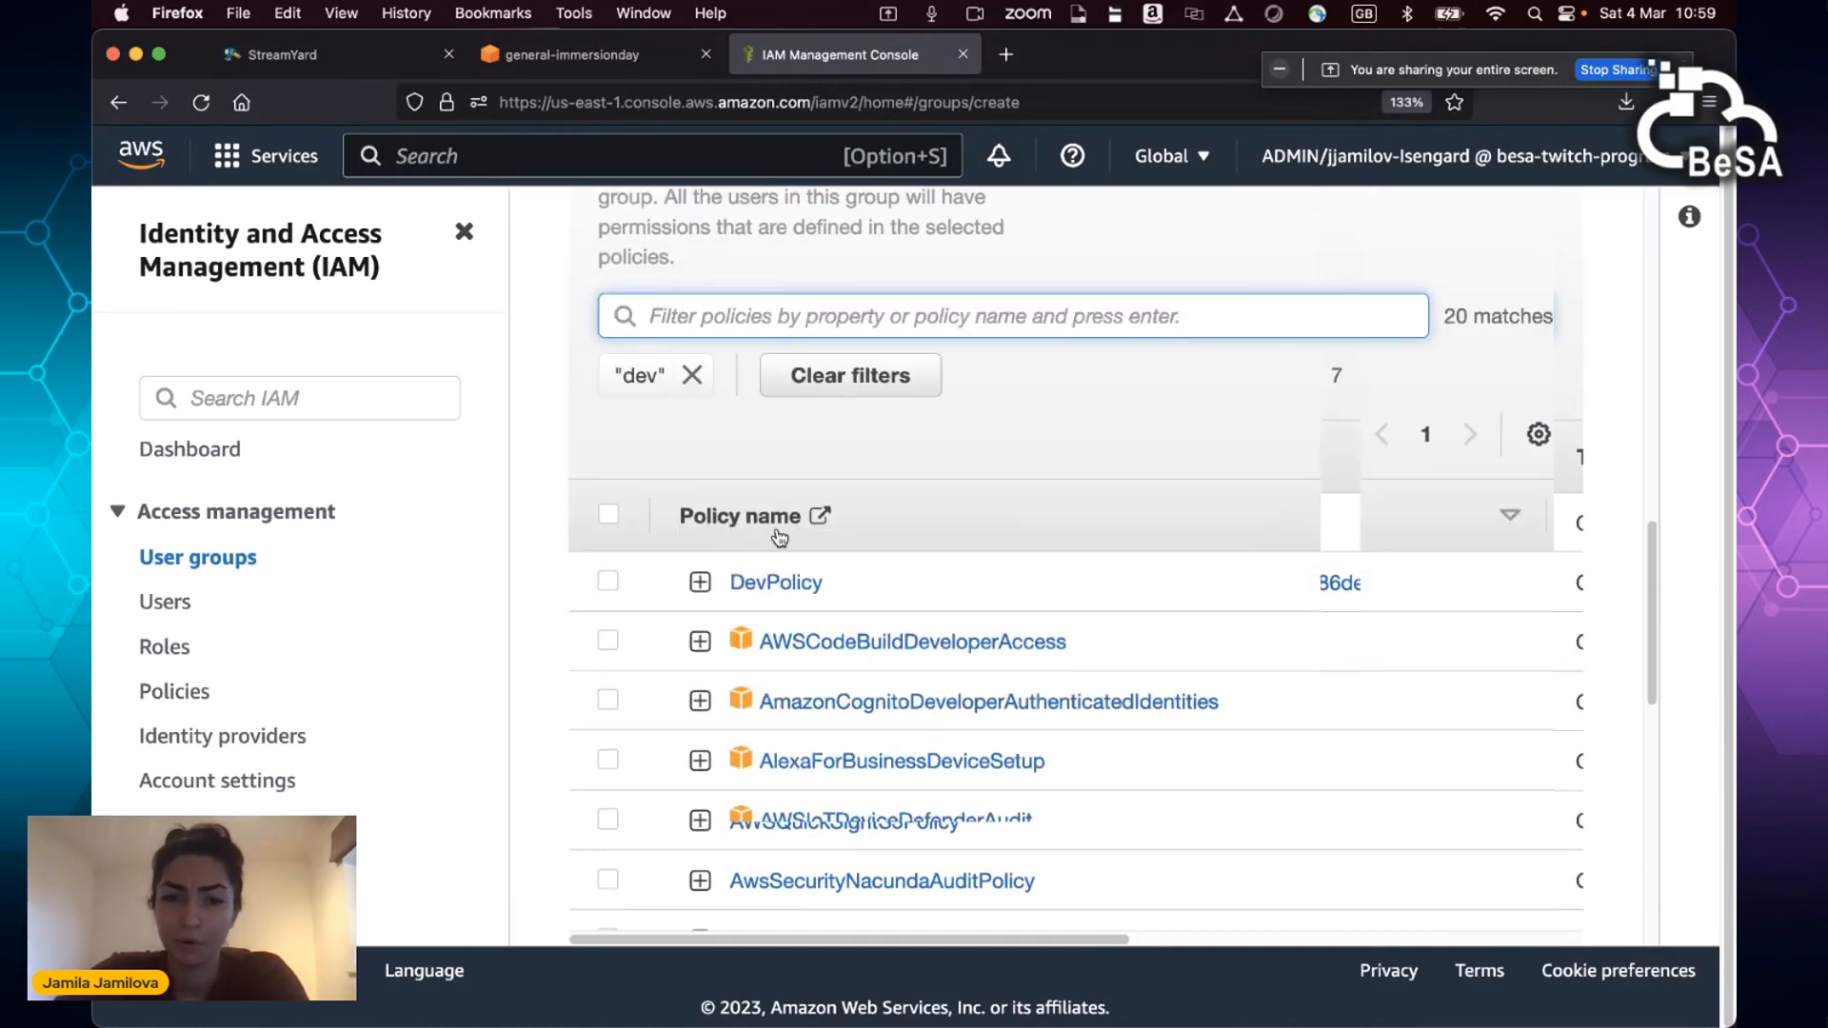
pyautogui.click(607, 581)
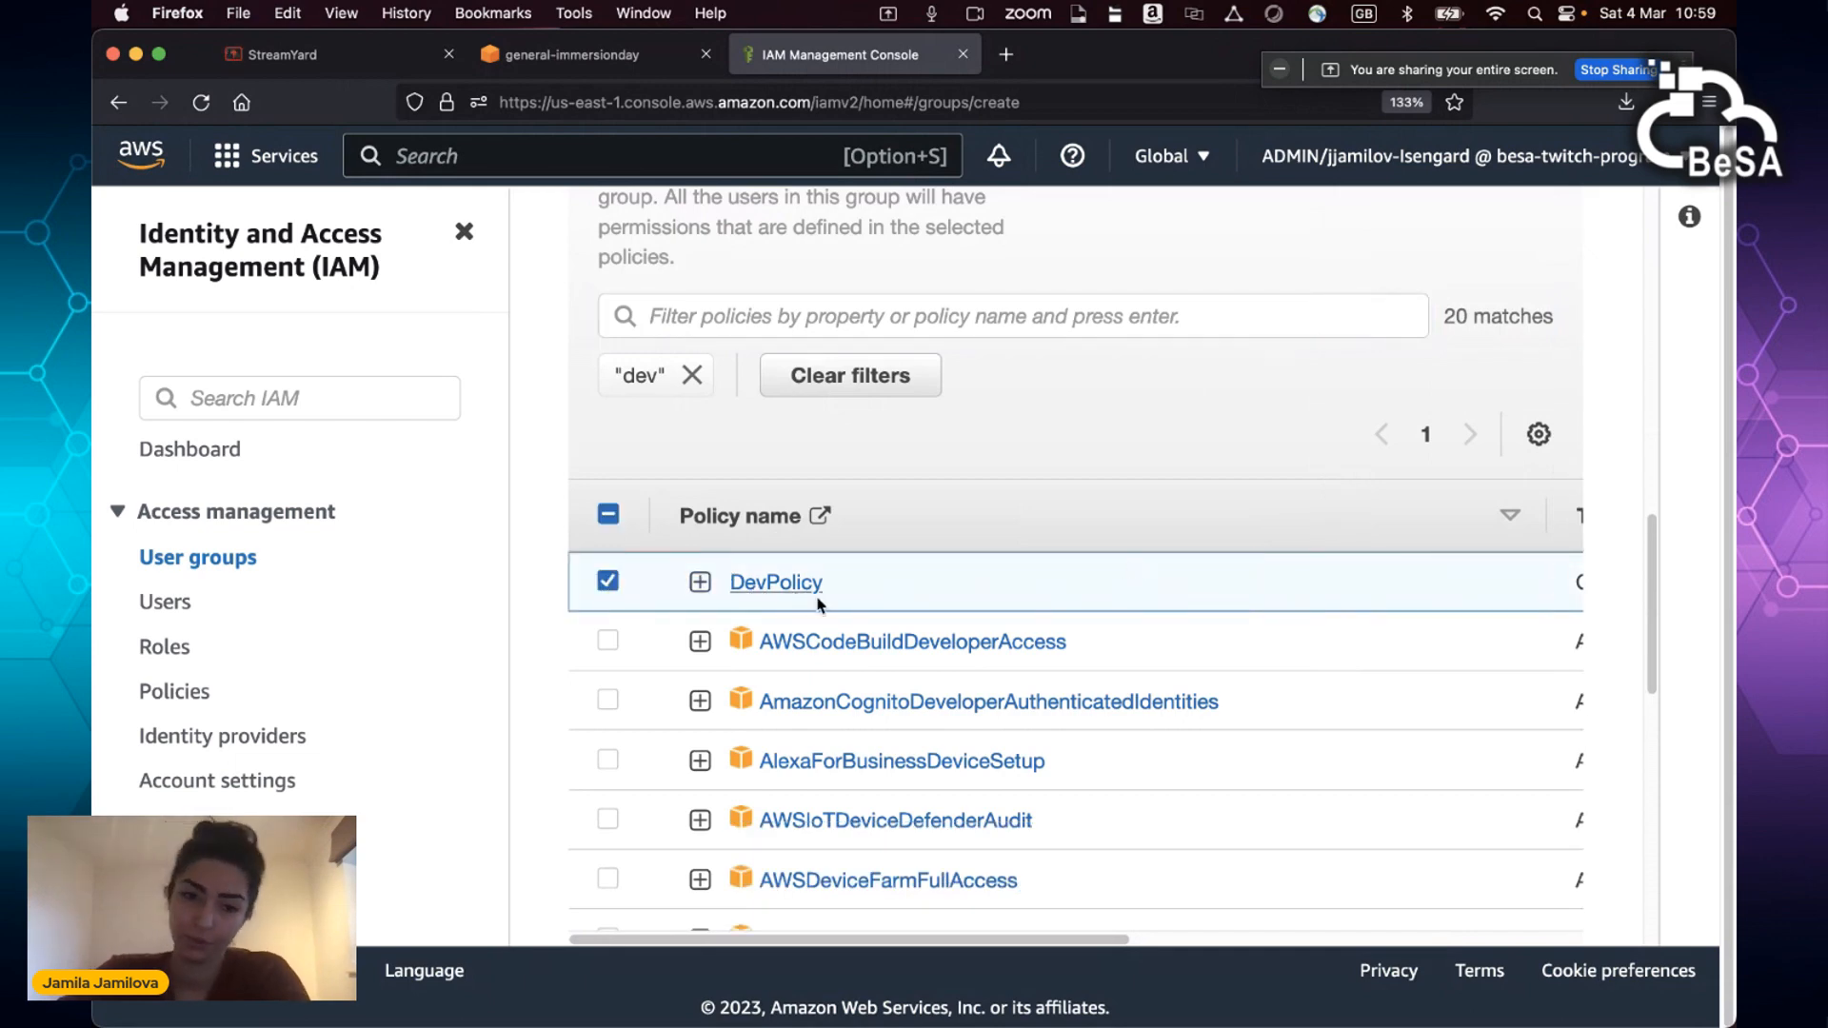
# Step: Cancel the user group creation and leave the page without saving the changes
pyautogui.scroll(-3, 1133, 571)
pyautogui.scroll(-10, 1532, 685)
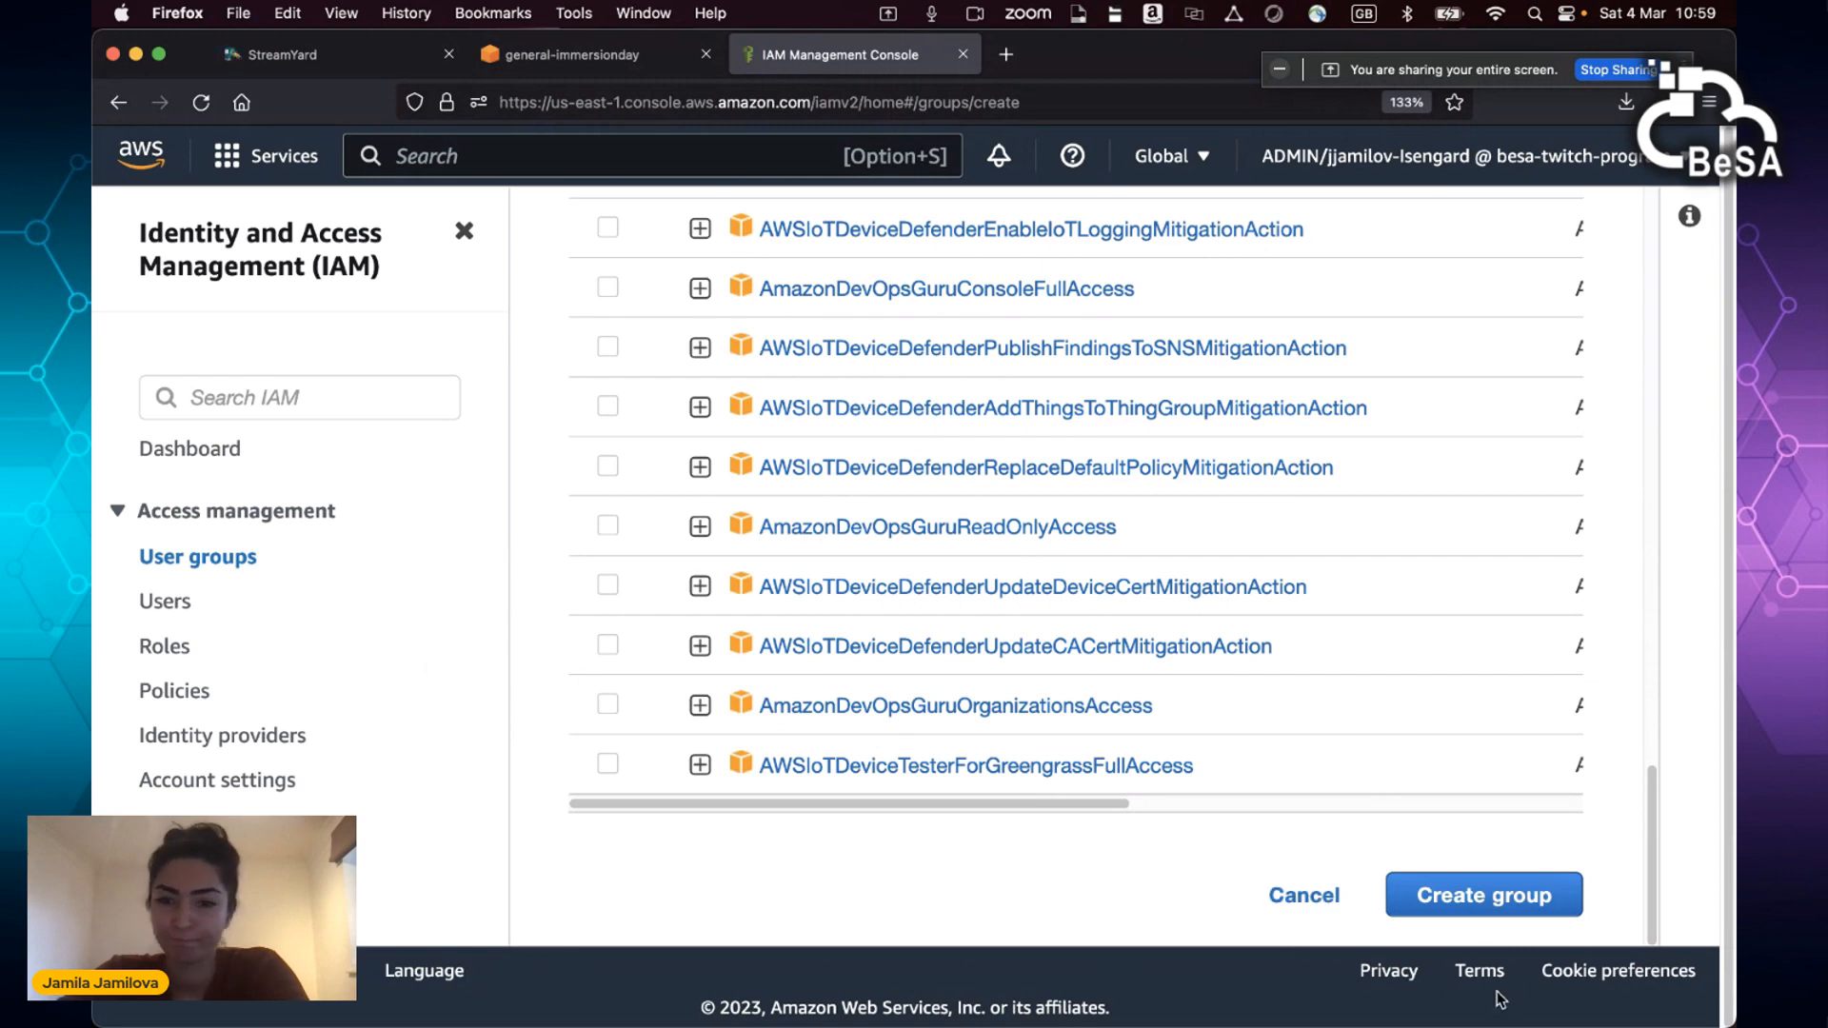
pyautogui.click(1302, 895)
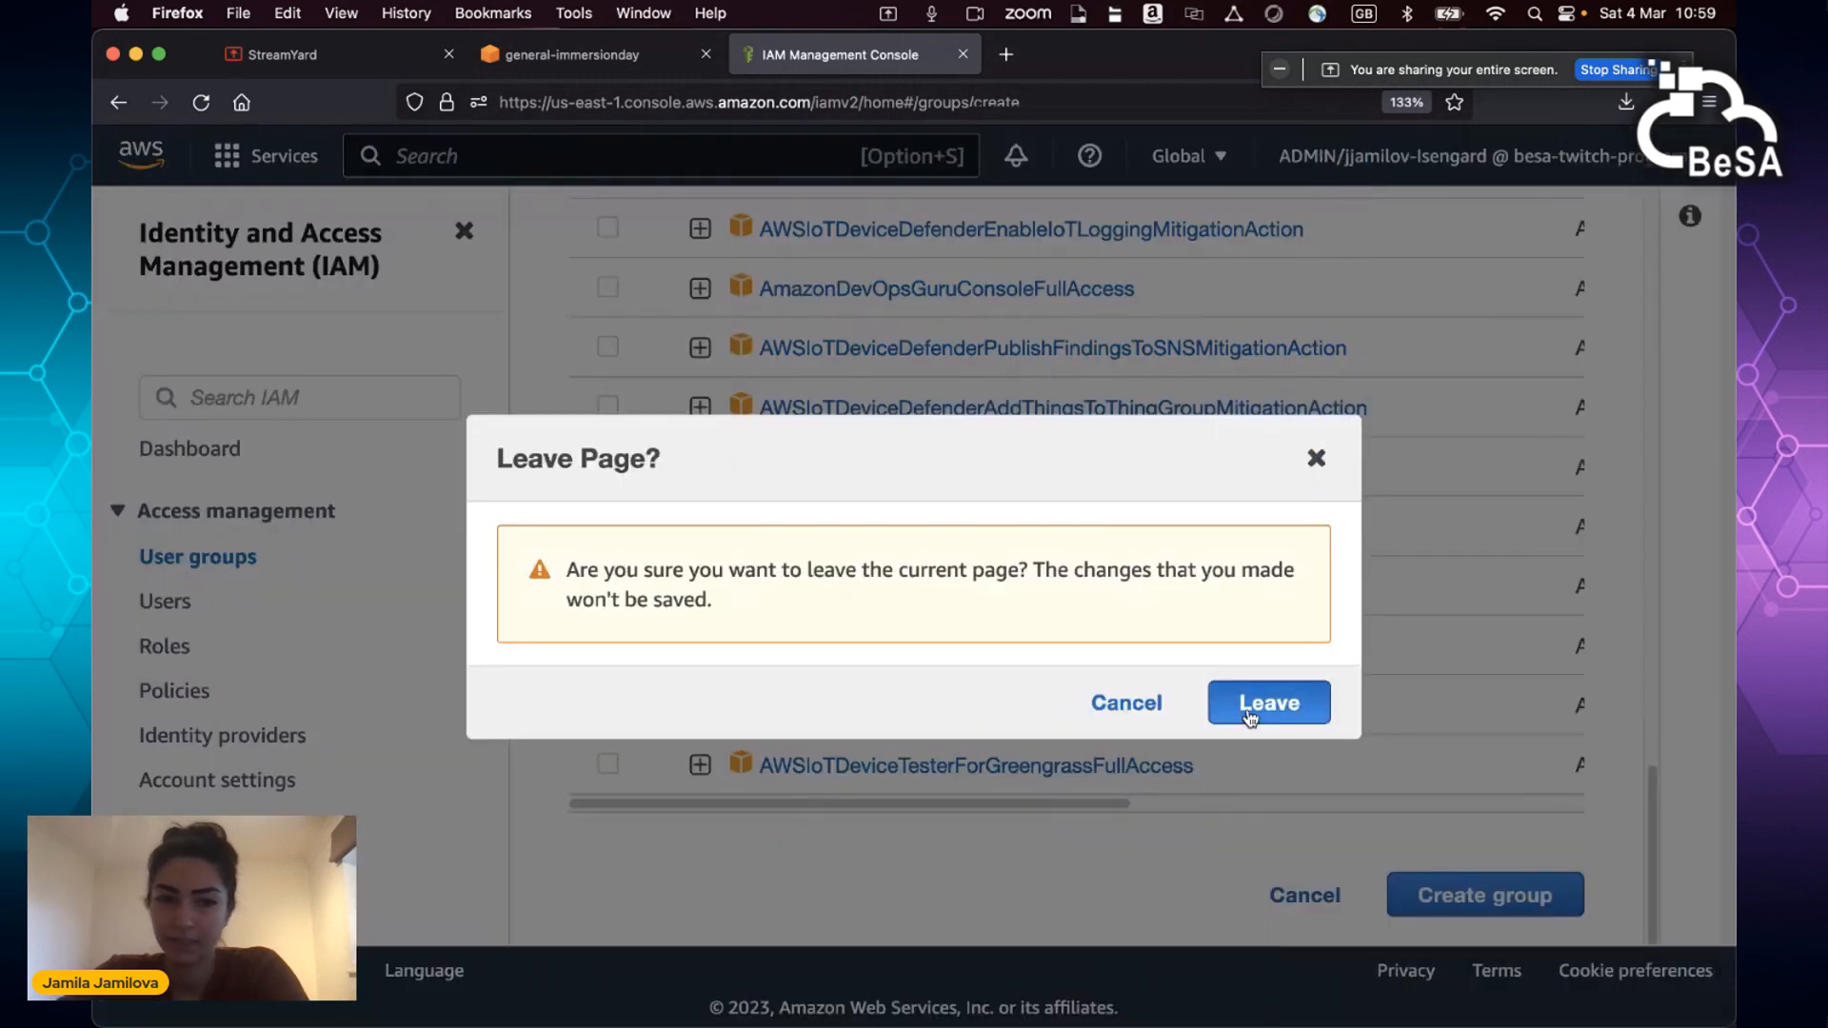
pyautogui.click(1249, 715)
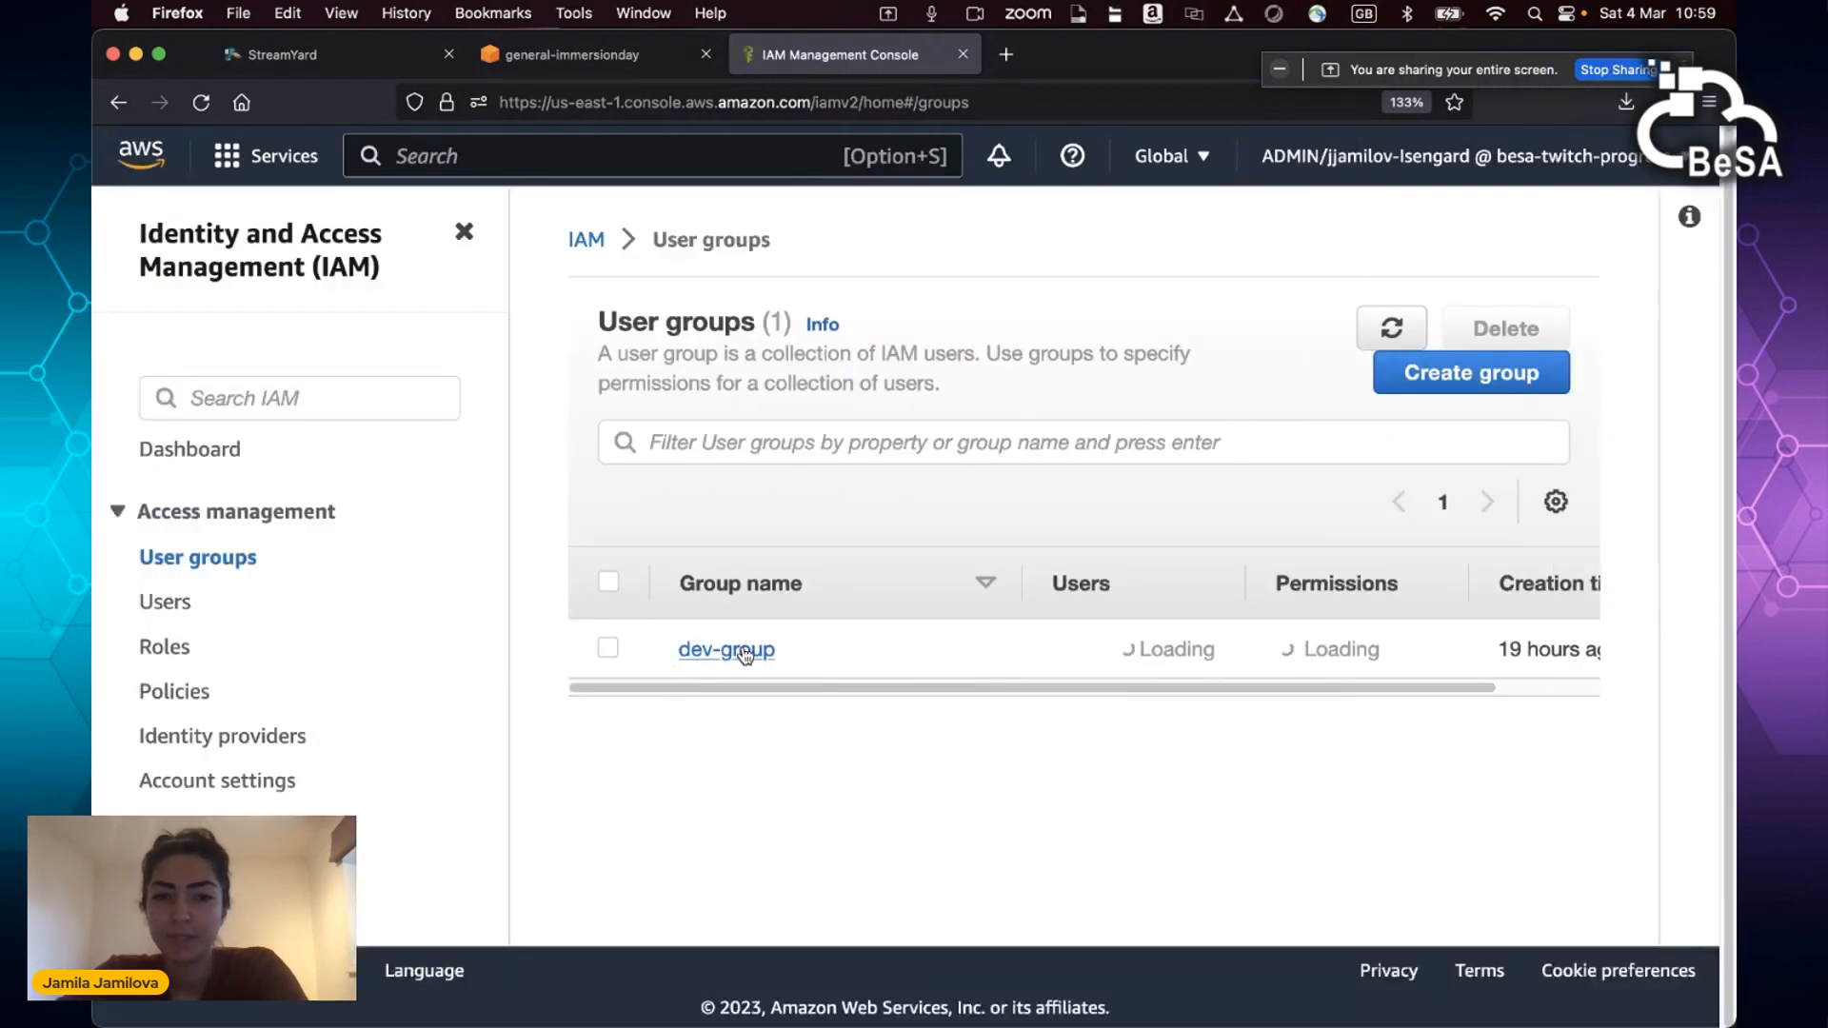
# Step: Open the existing dev-group and check its users and attached permissions policies
pyautogui.click(745, 651)
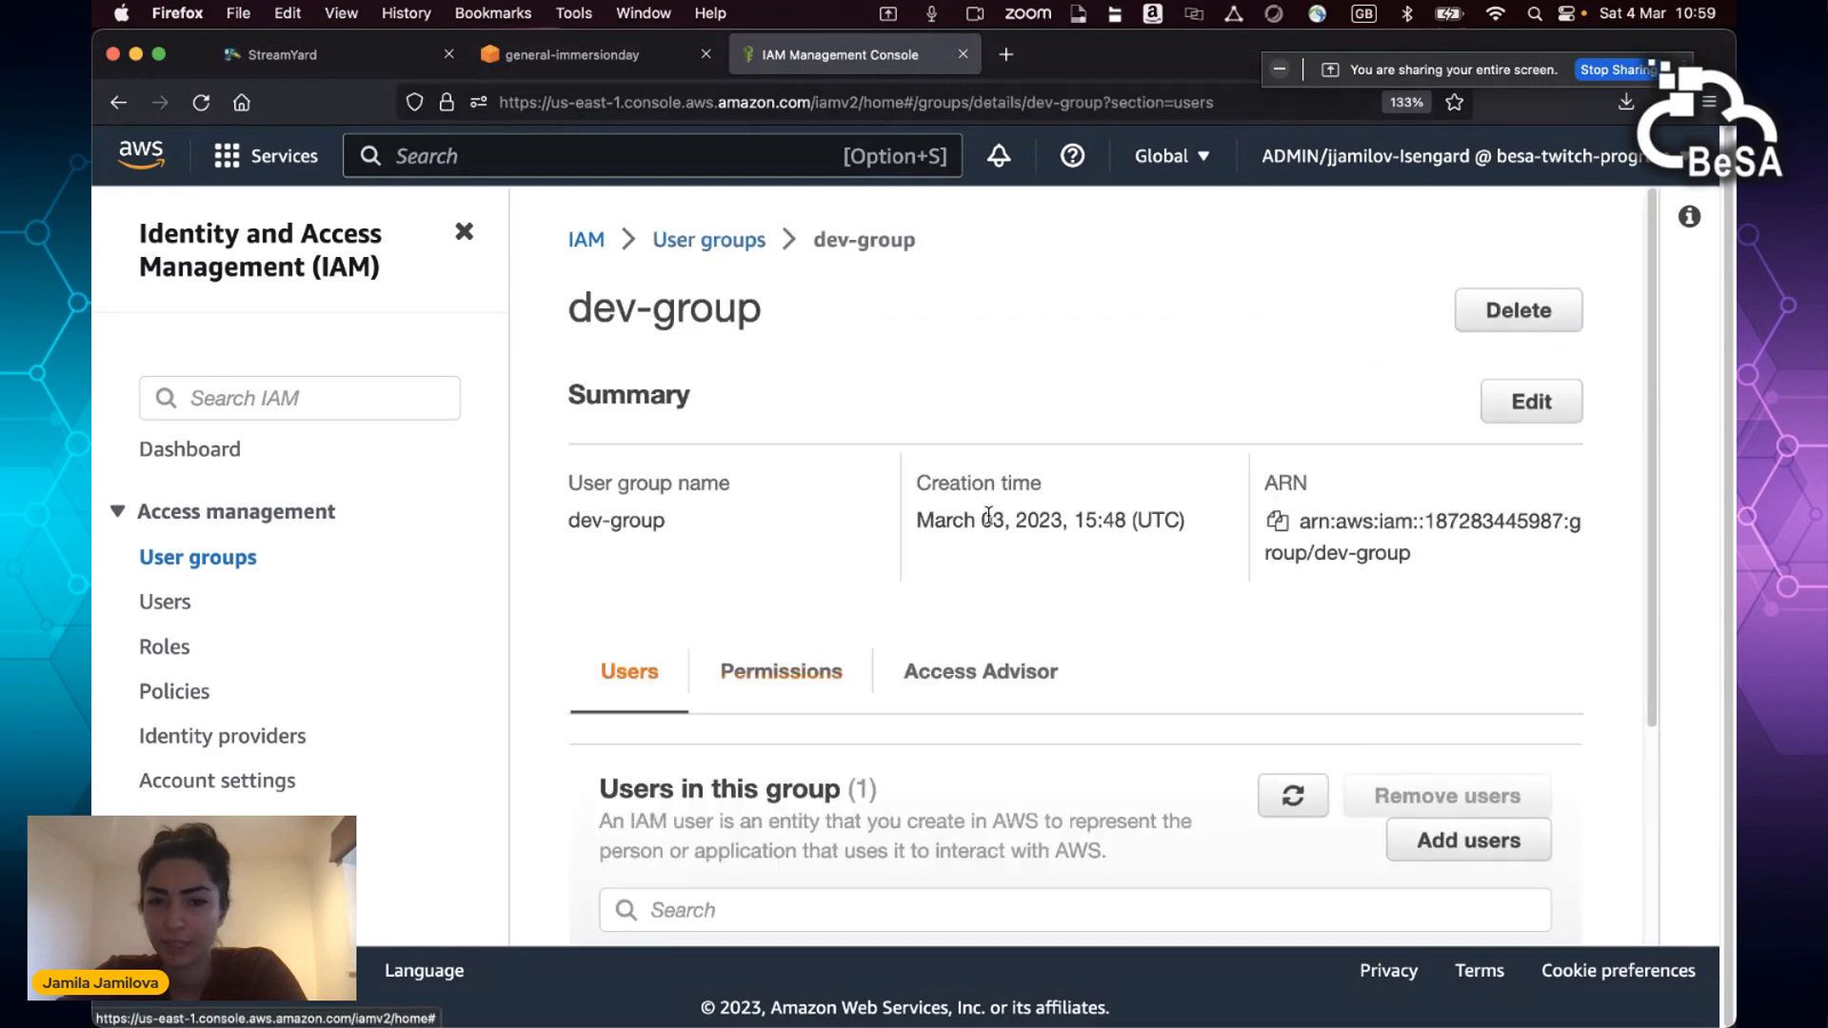
pyautogui.scroll(-2, 788, 566)
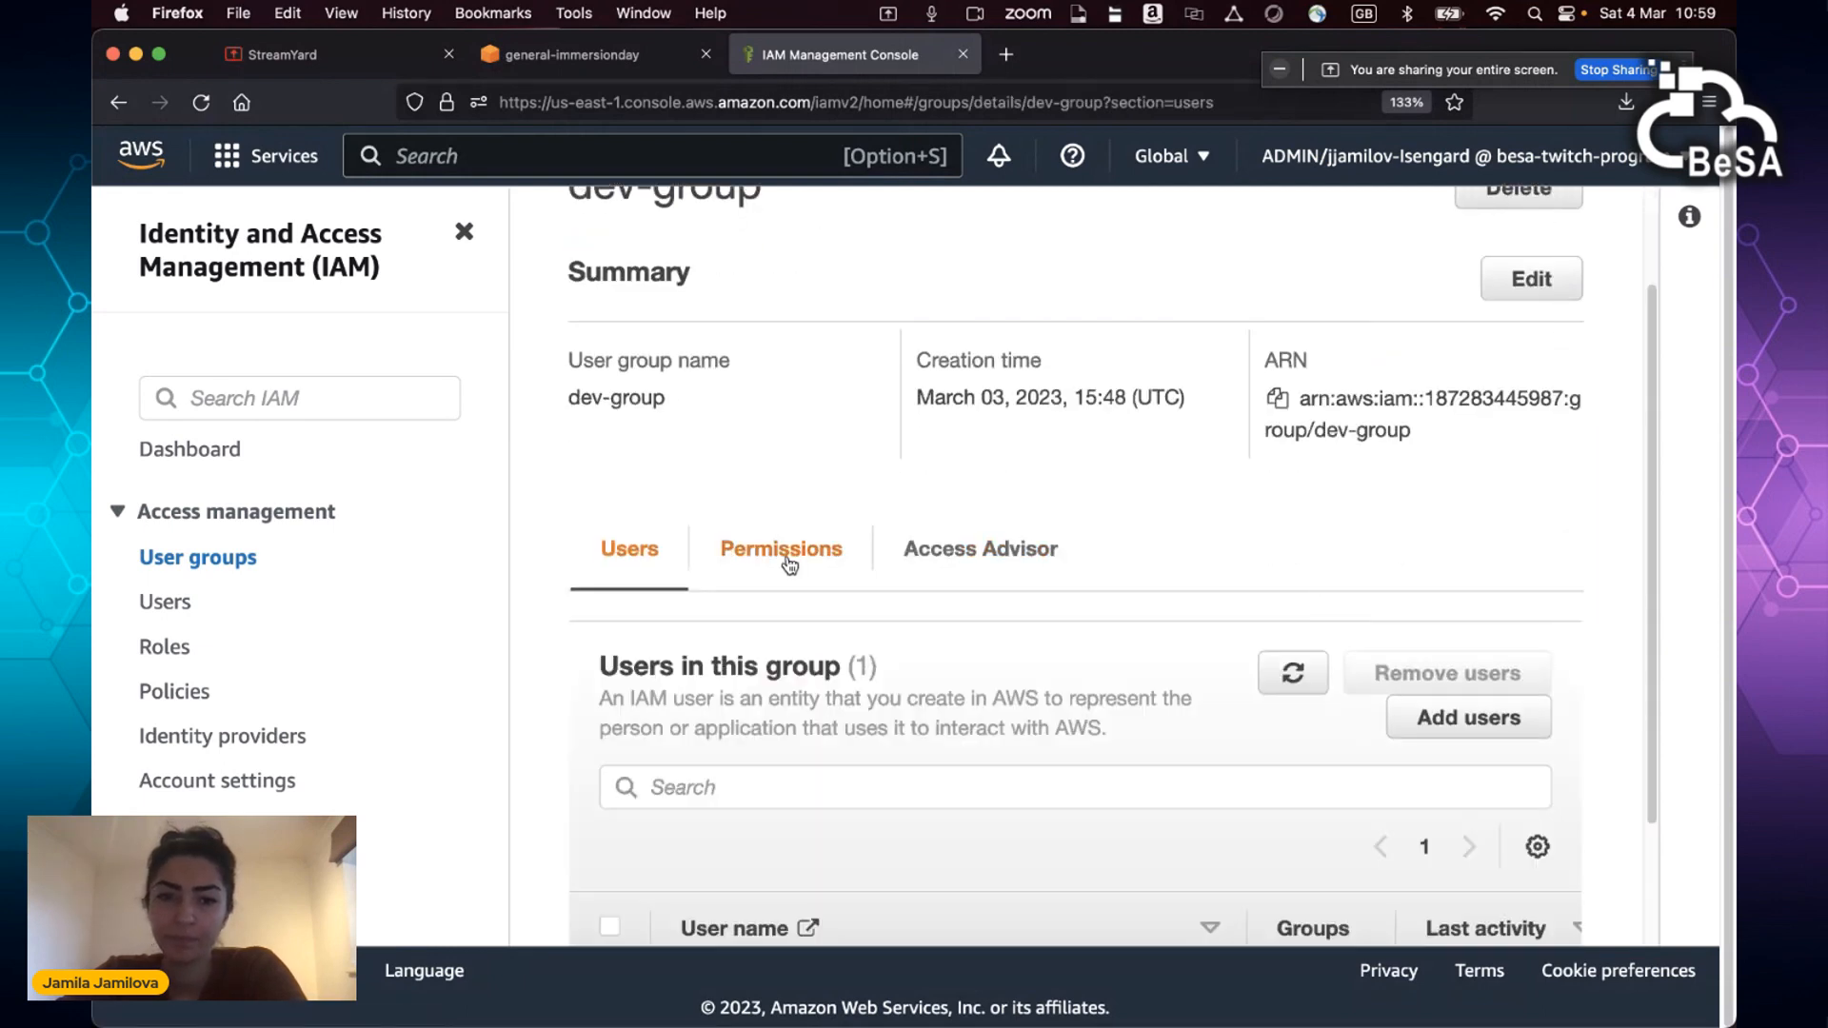
pyautogui.click(789, 565)
pyautogui.scroll(-1, 892, 573)
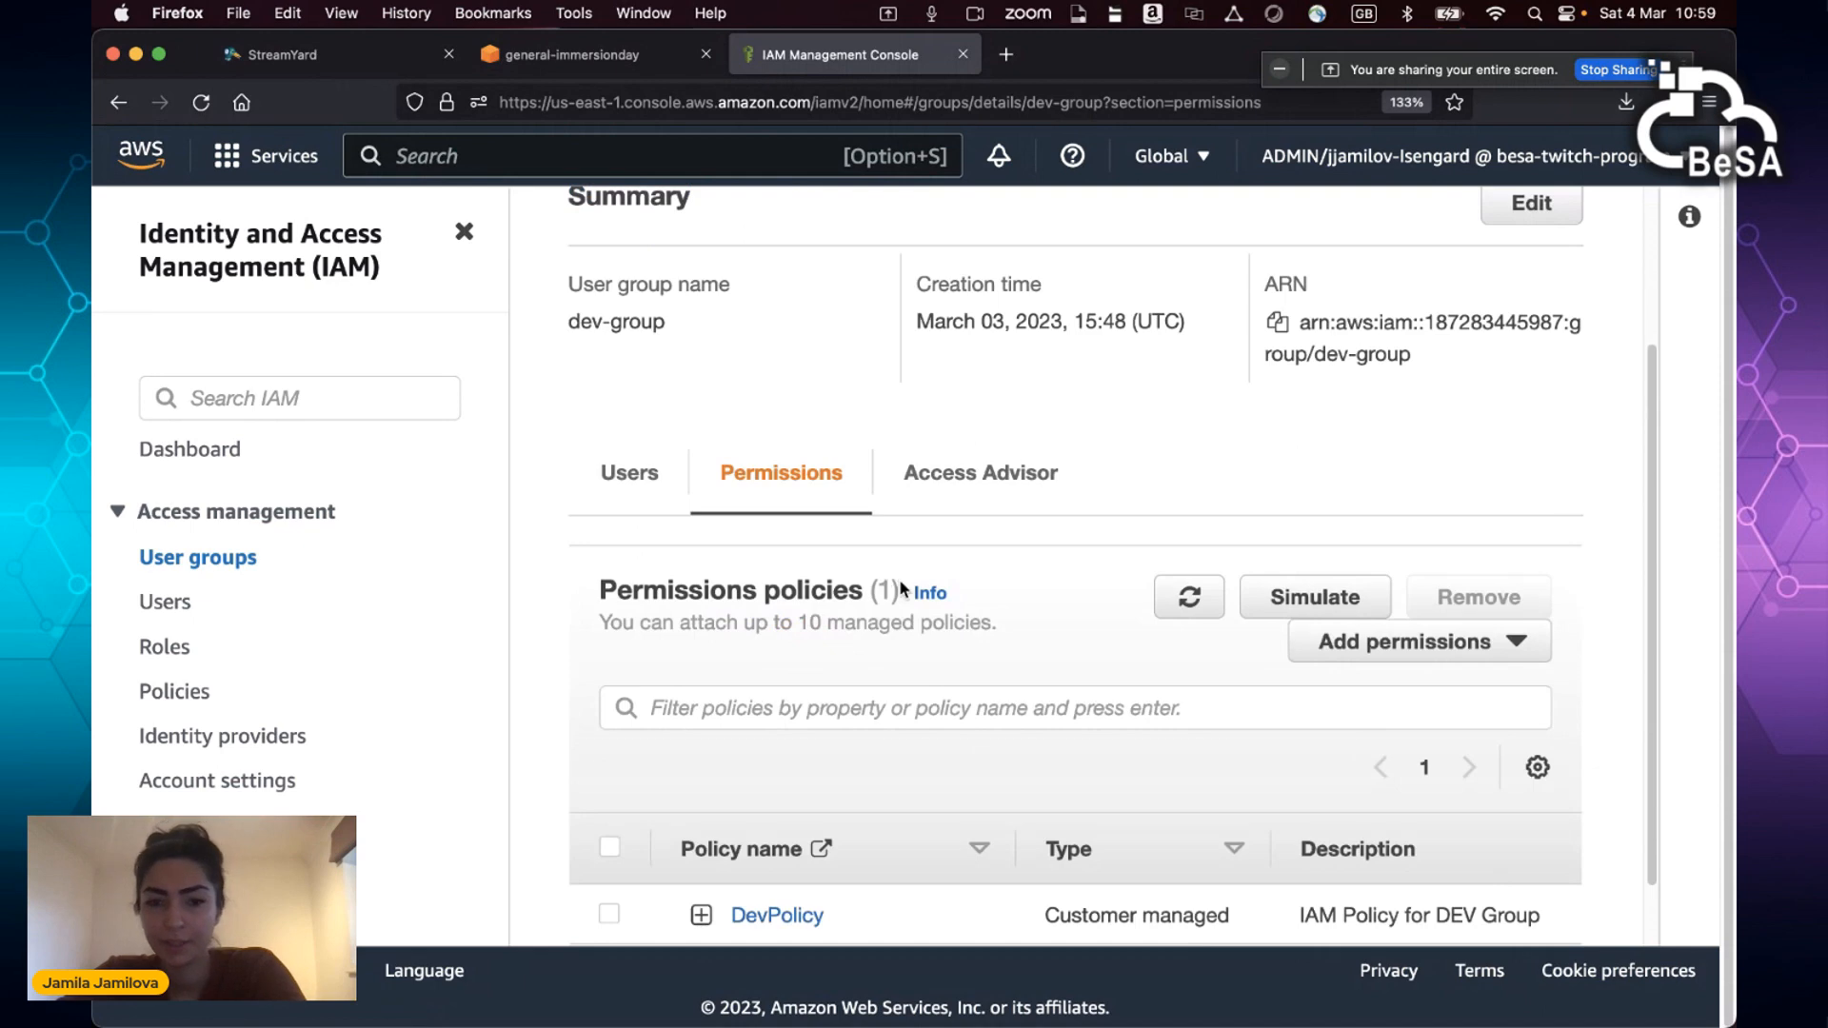
pyautogui.scroll(-1, 899, 579)
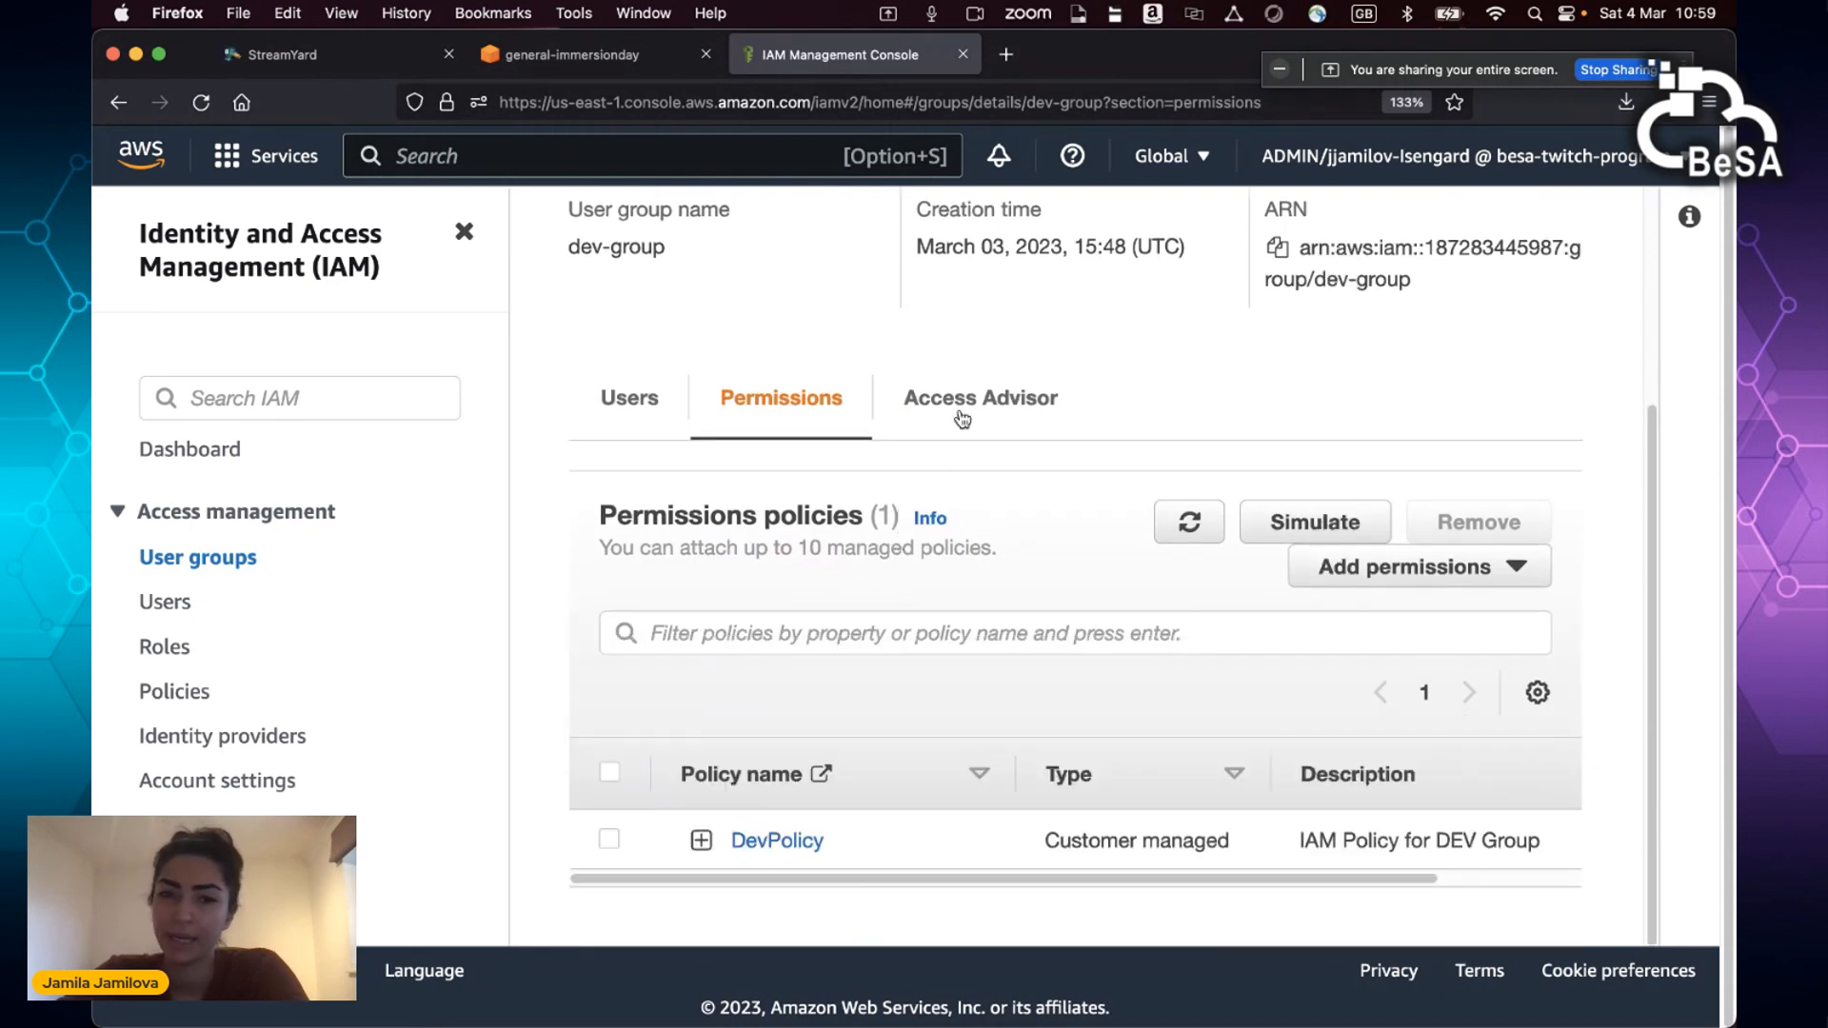
# Step: Examine dev-group's Access Advisor for allowed services, granting policies and last access by members
pyautogui.click(967, 404)
pyautogui.scroll(-1, 861, 702)
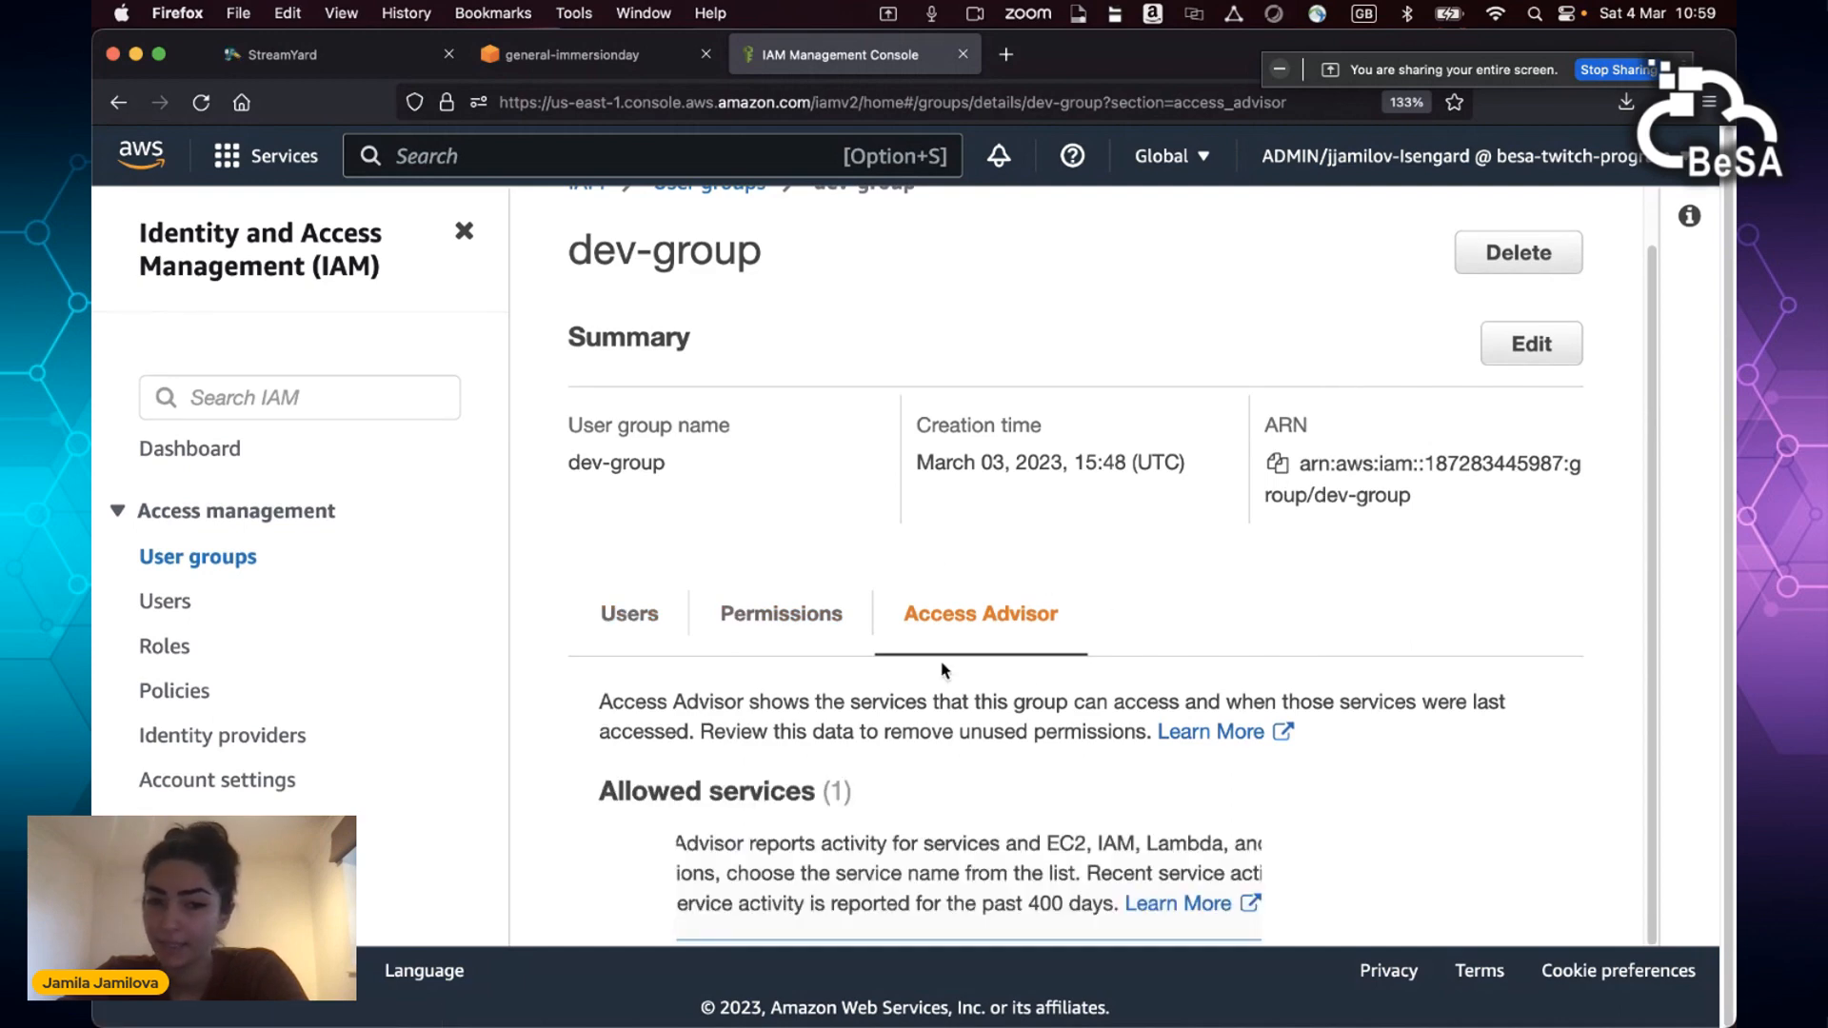
pyautogui.scroll(-3, 704, 657)
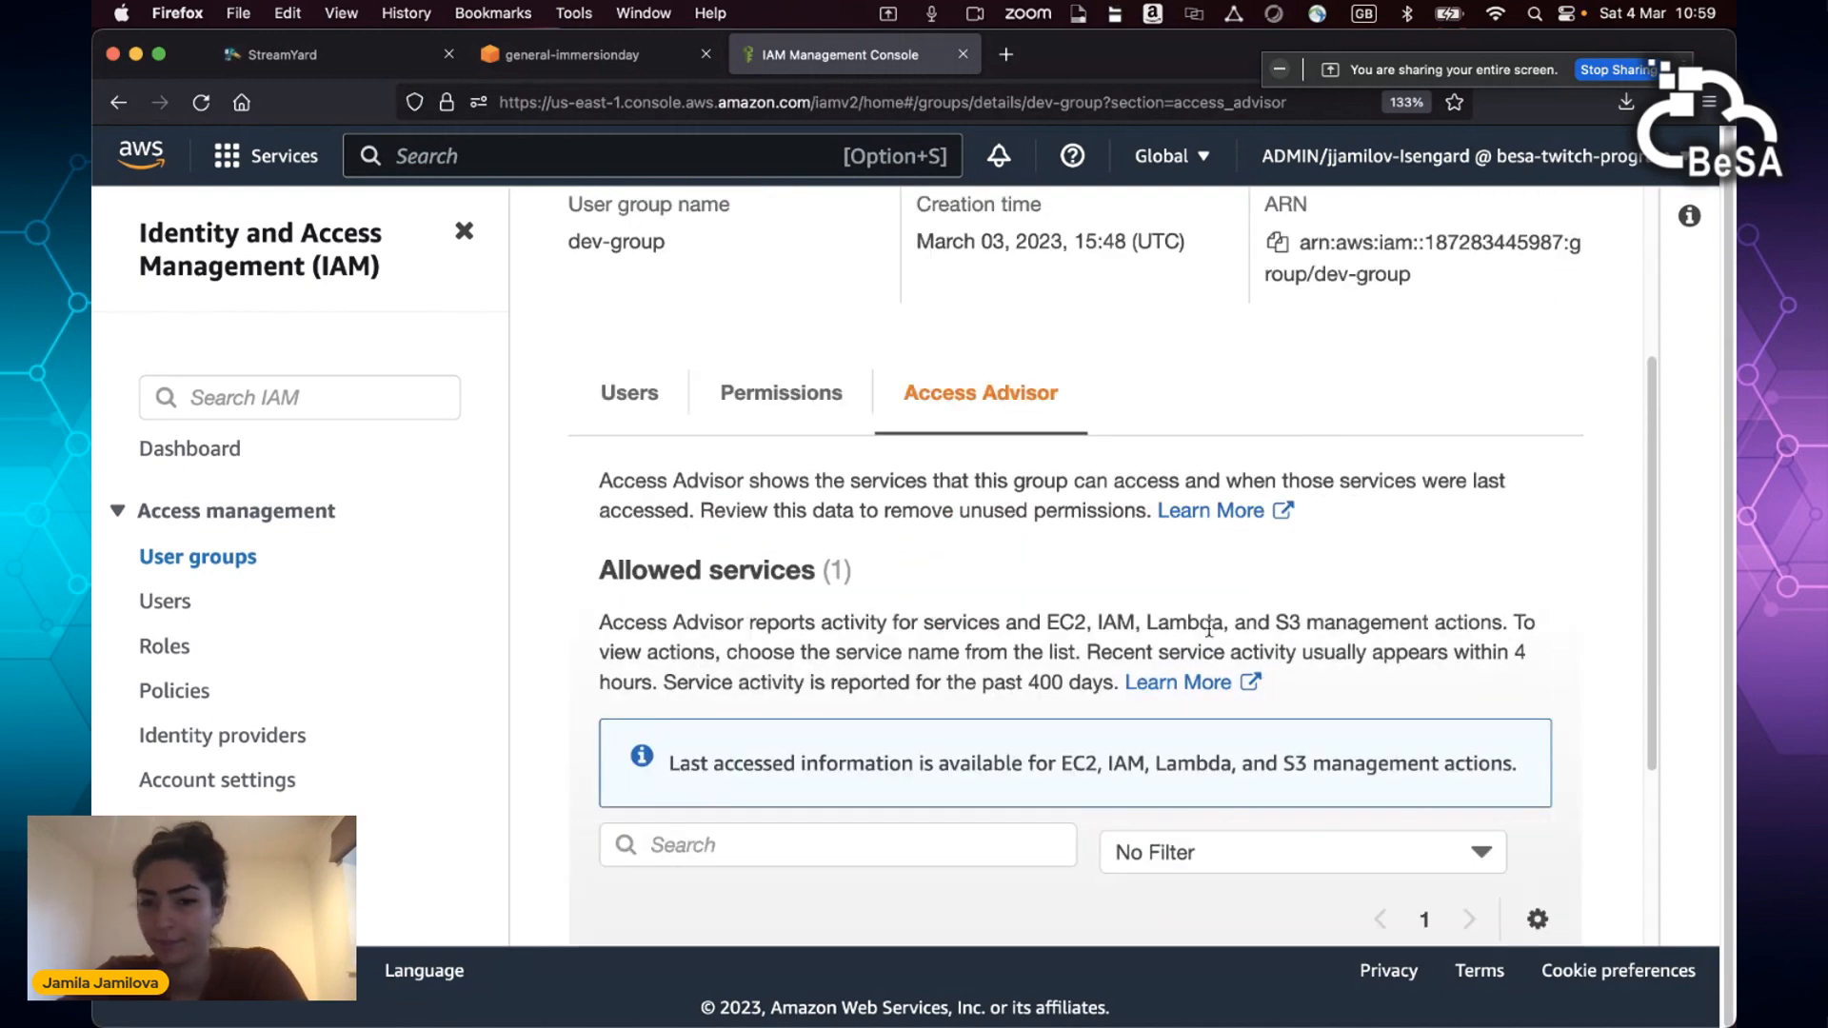
pyautogui.scroll(-4, 1132, 588)
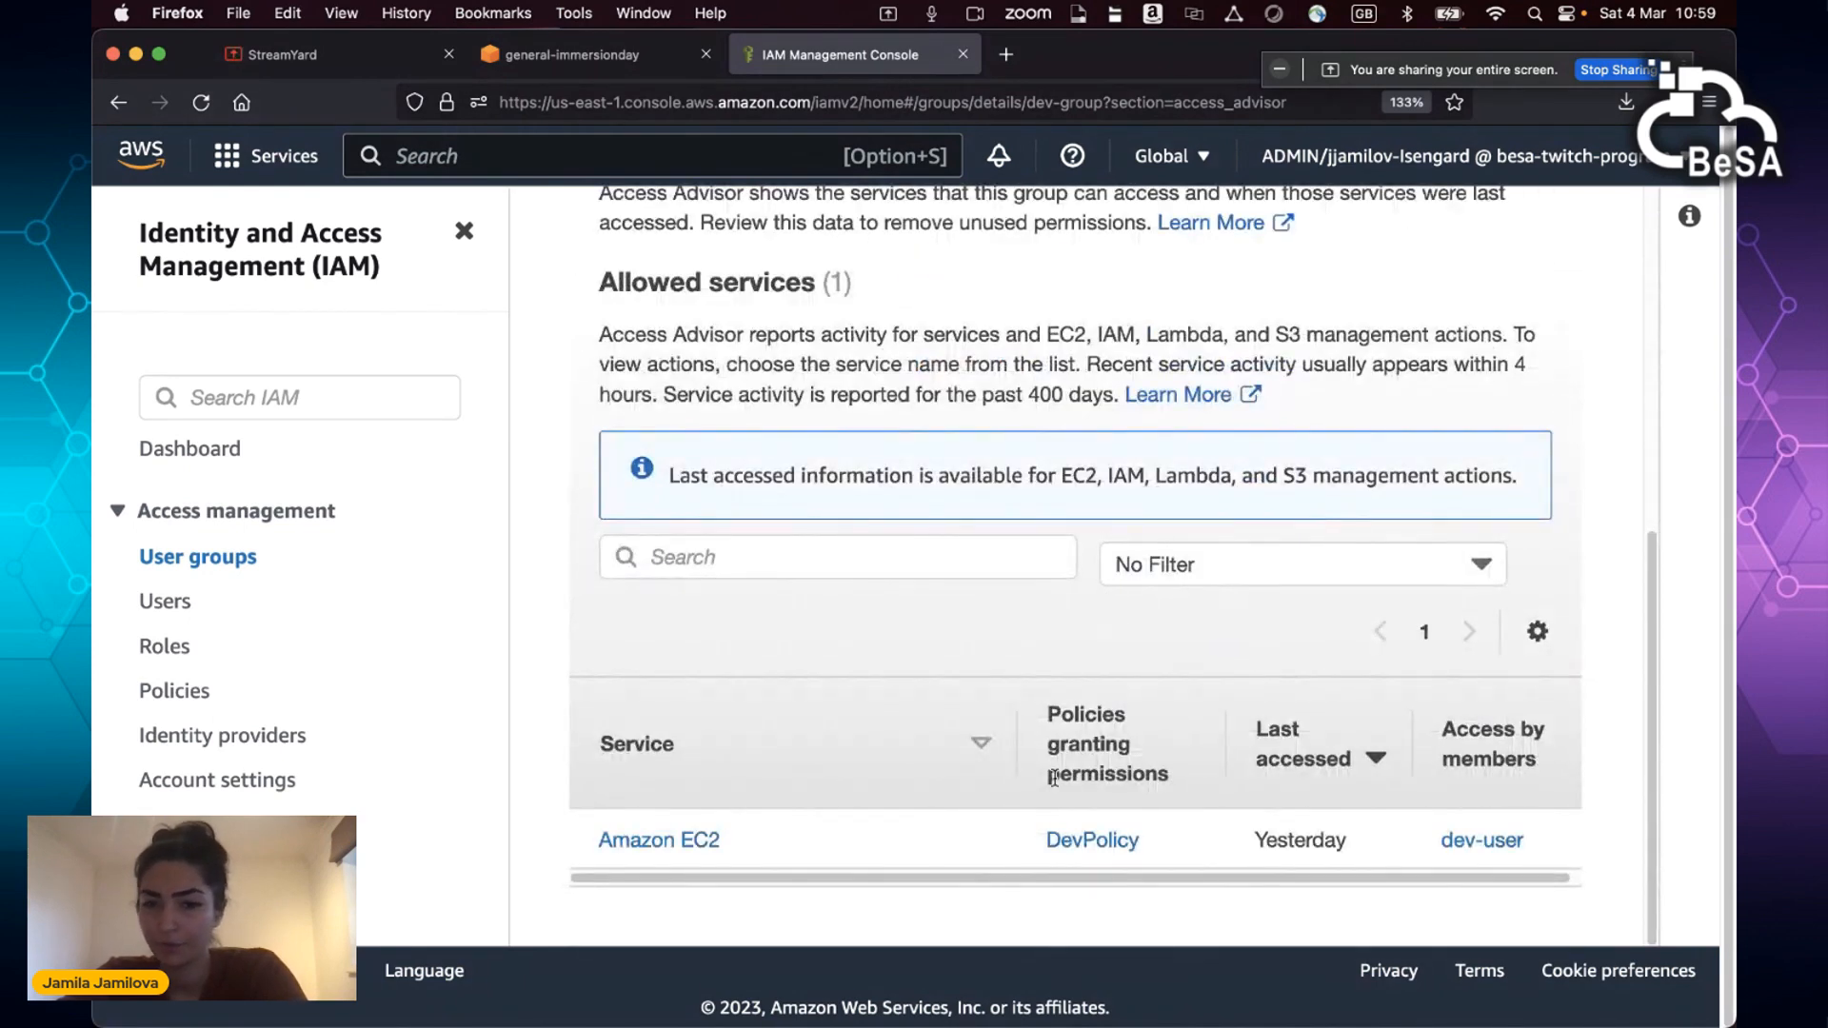
pyautogui.hscroll(1, 1156, 895)
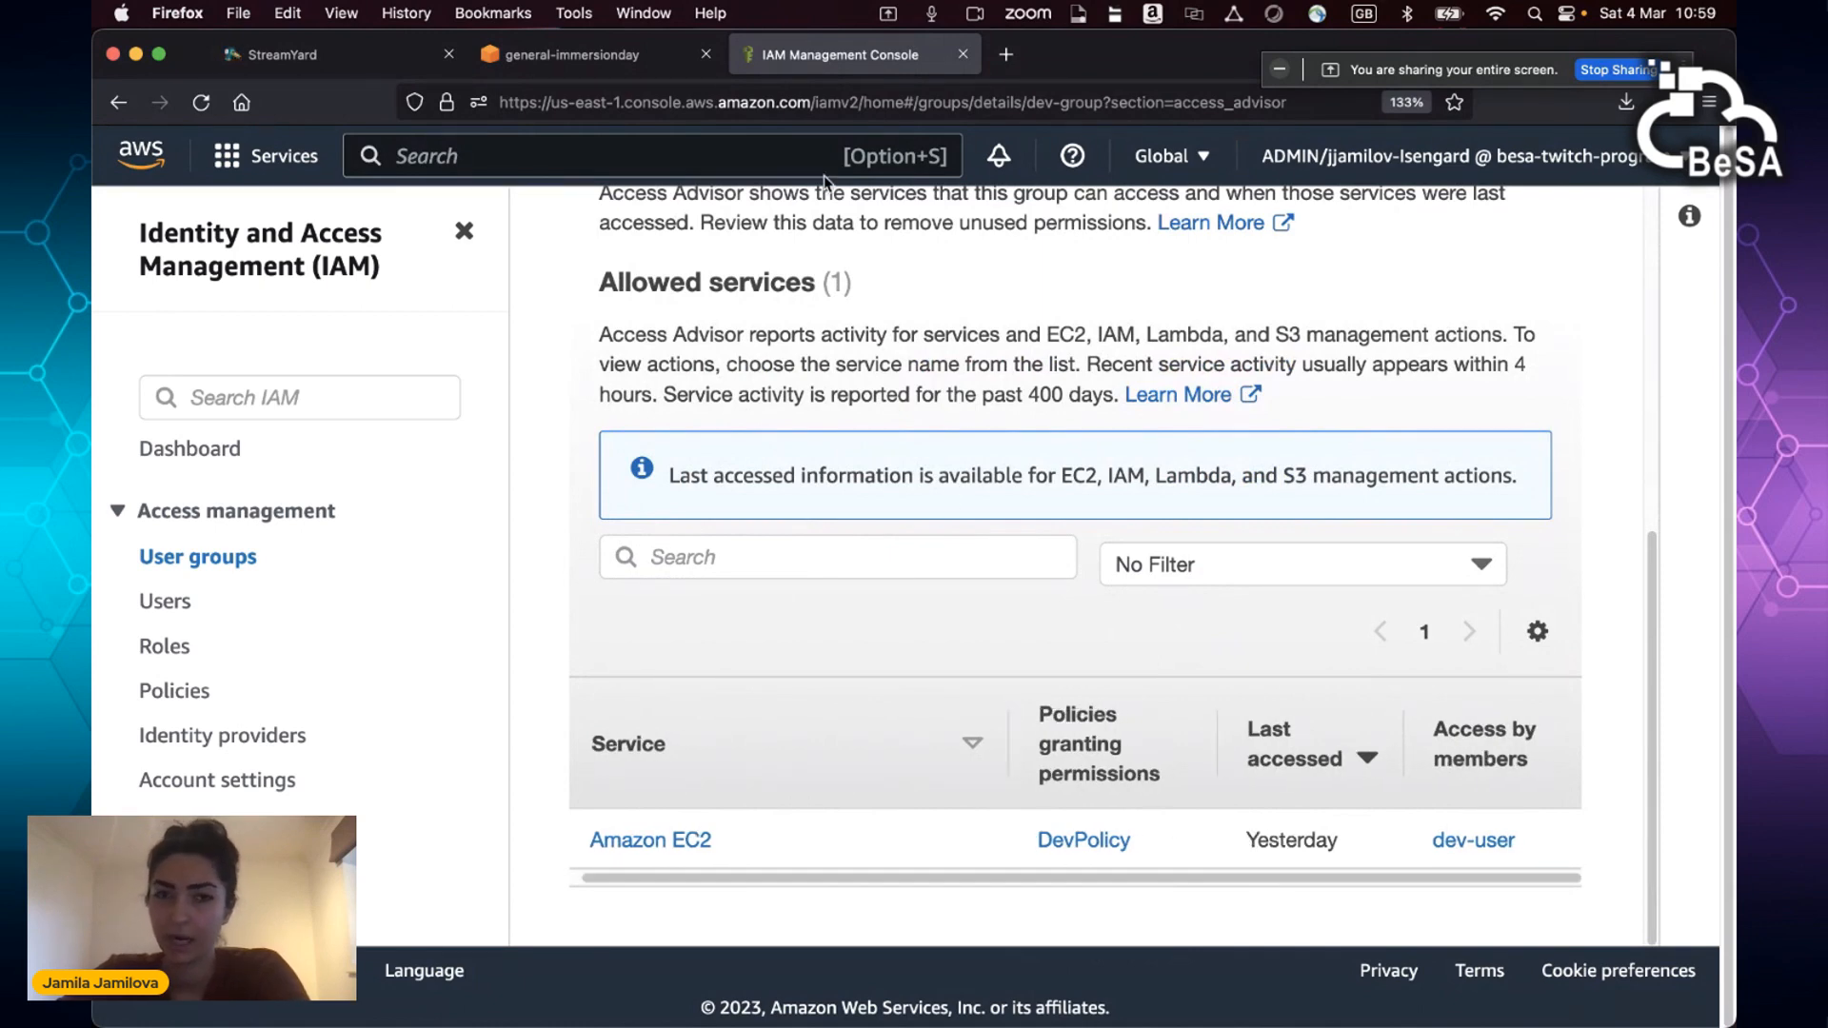
# Step: Return to the workshop instructions and read steps 8 to 10 about creating dev-user and adding it to dev-group
pyautogui.click(627, 42)
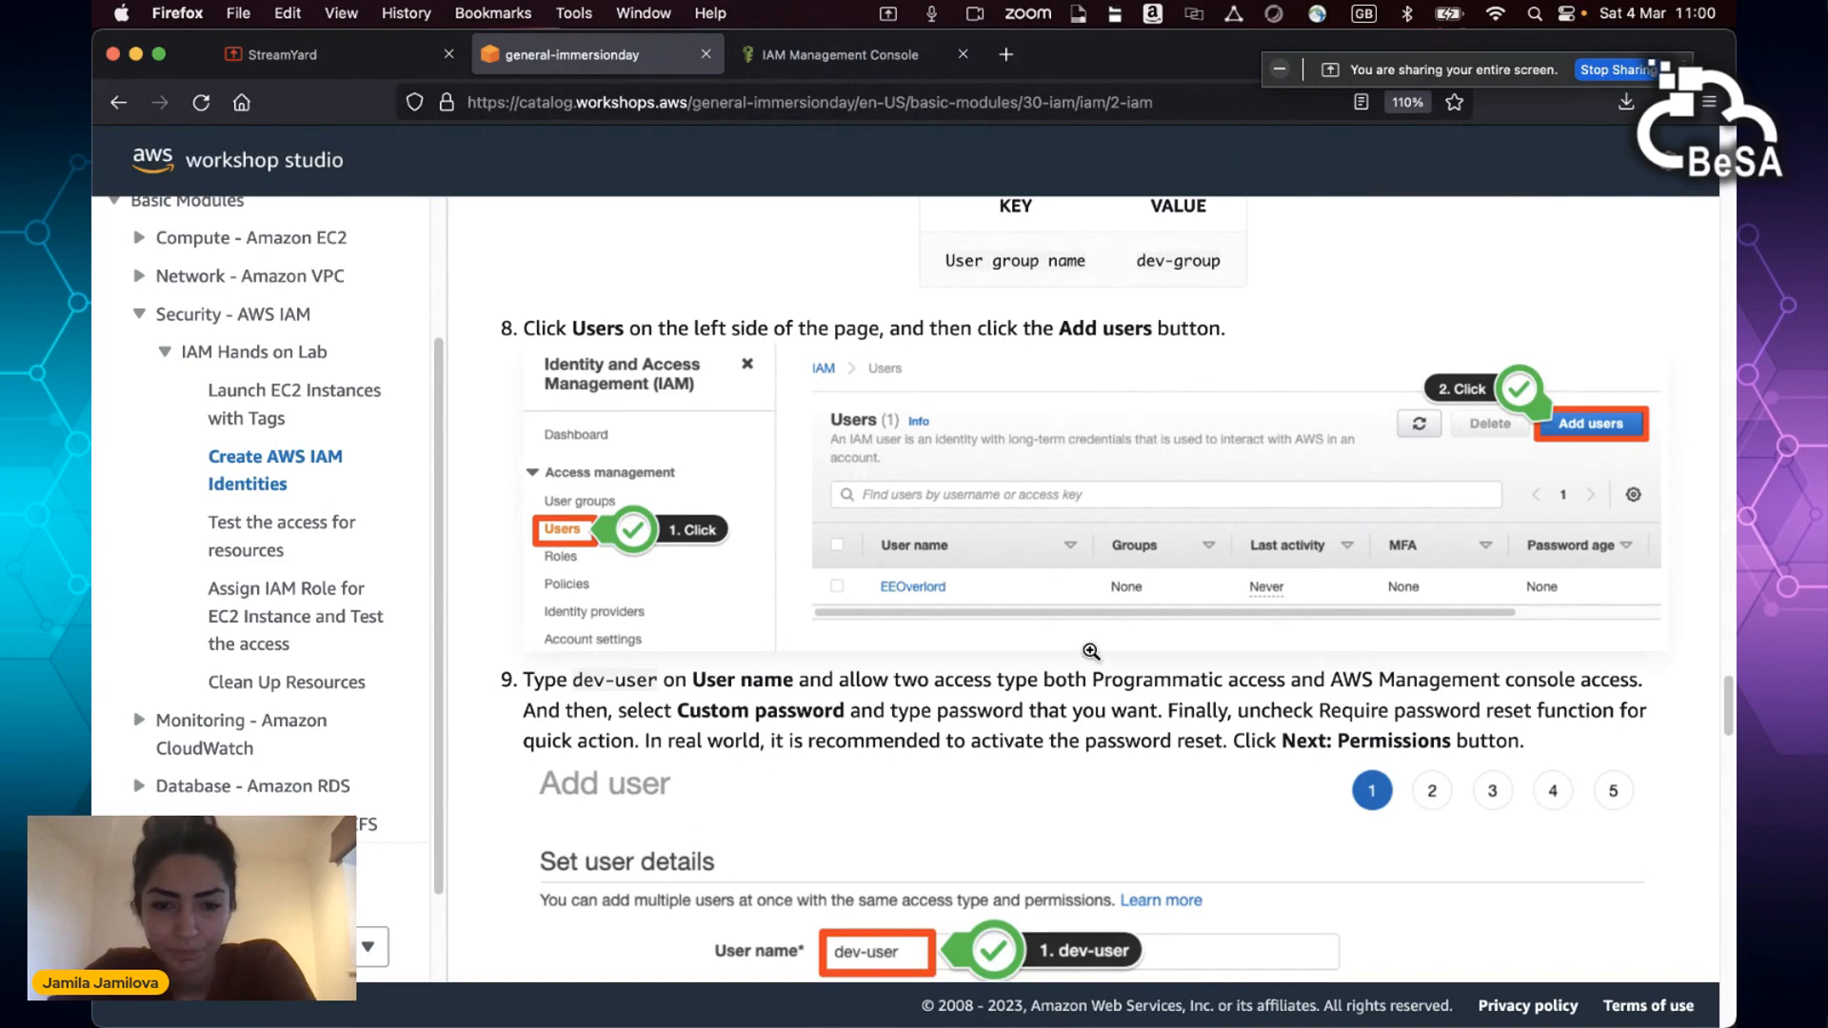
pyautogui.scroll(-3, 1018, 623)
pyautogui.scroll(-2, 990, 633)
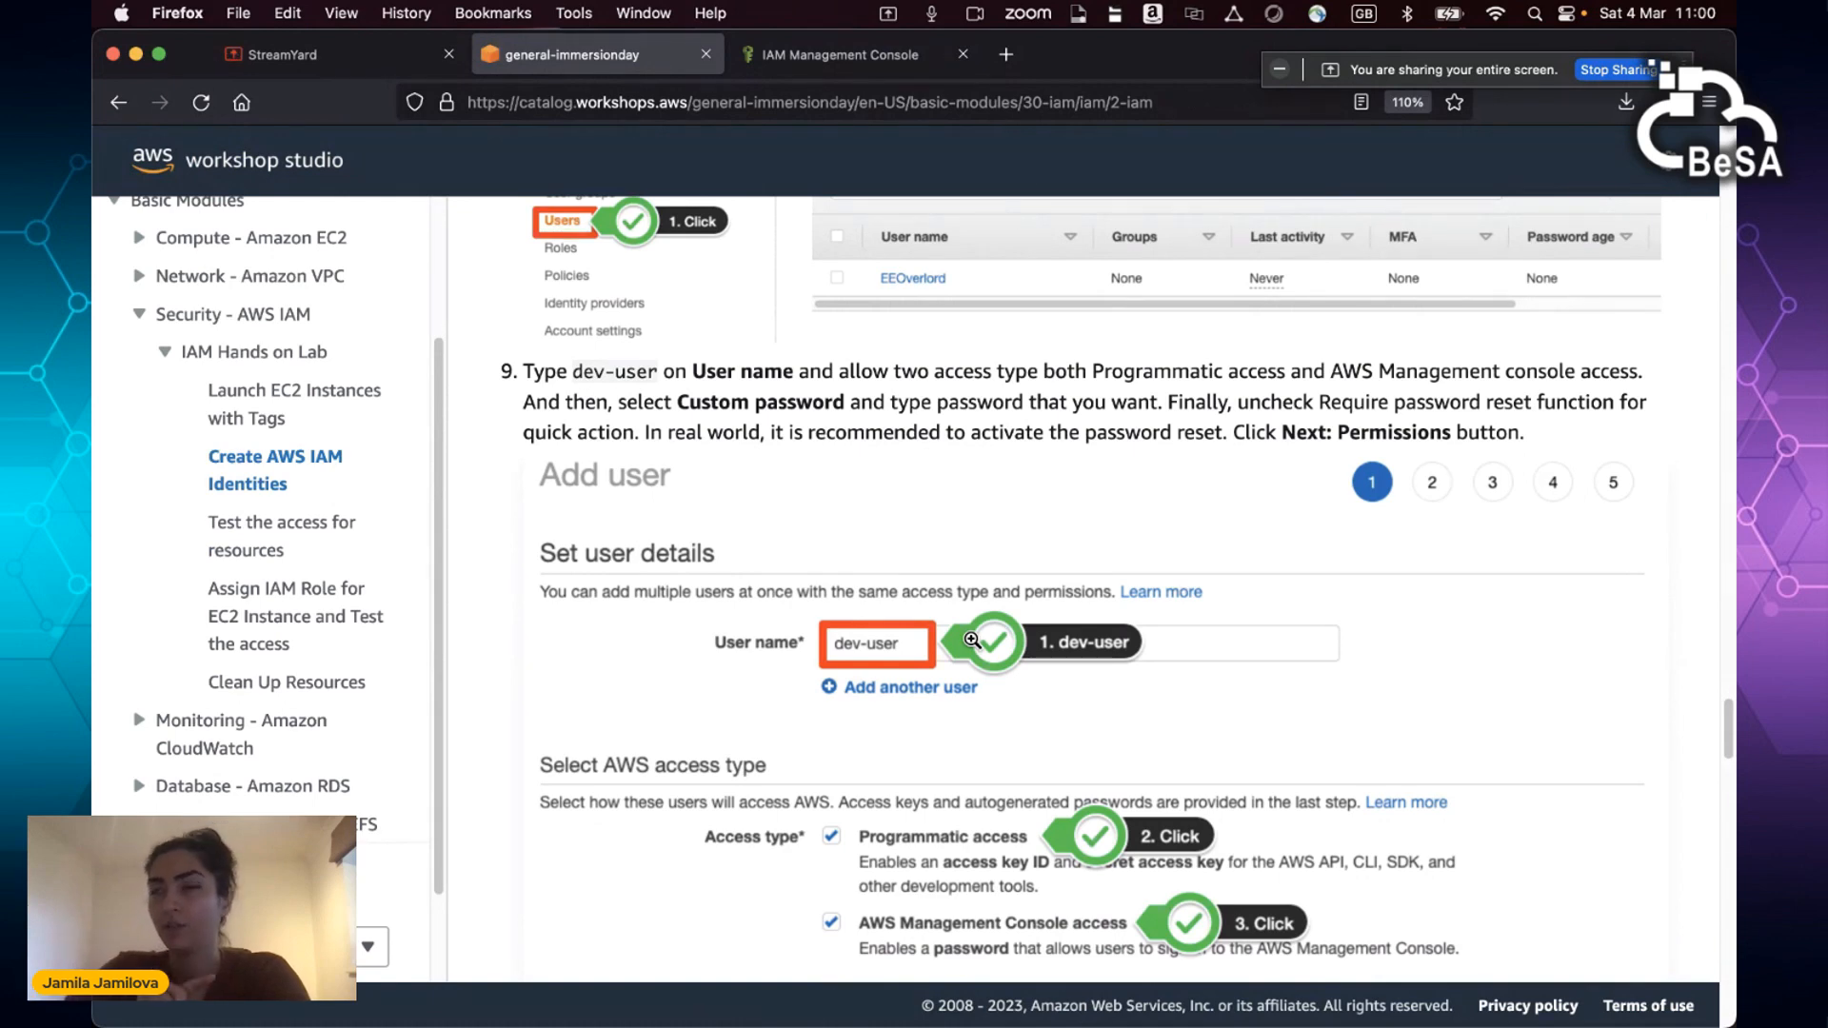
pyautogui.scroll(-3, 971, 640)
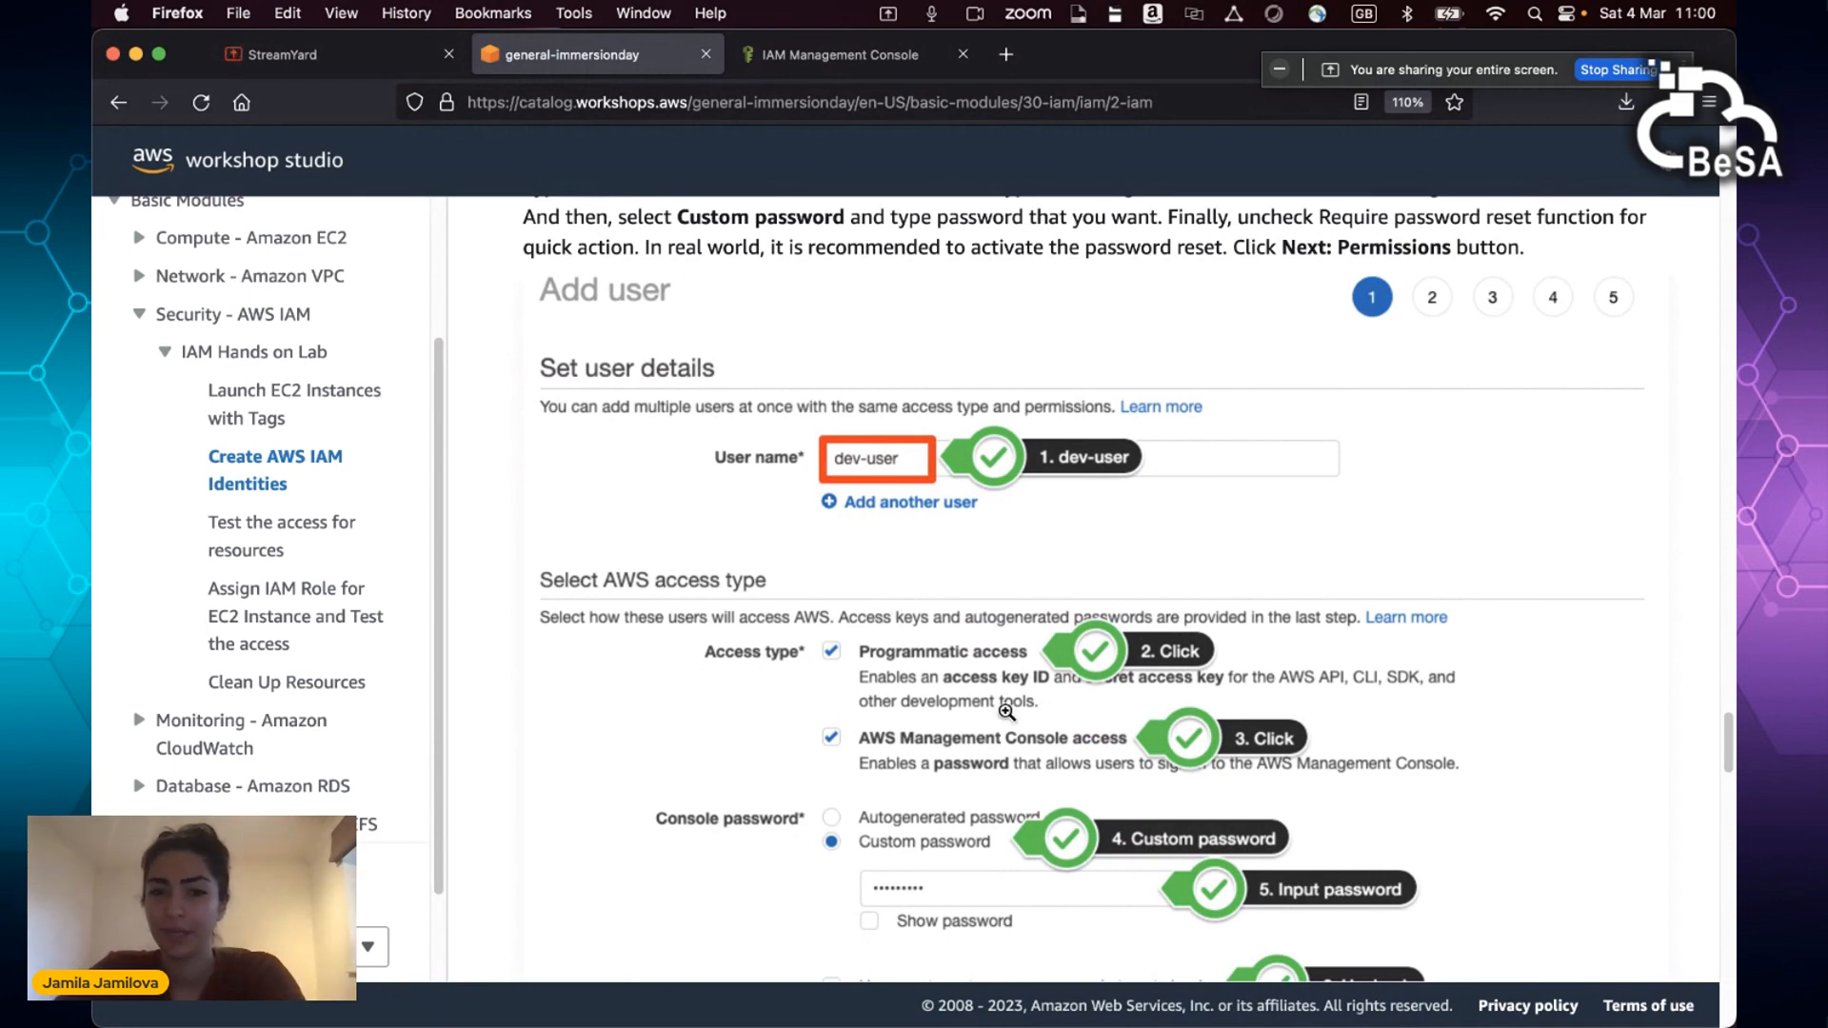
pyautogui.scroll(-3, 1007, 712)
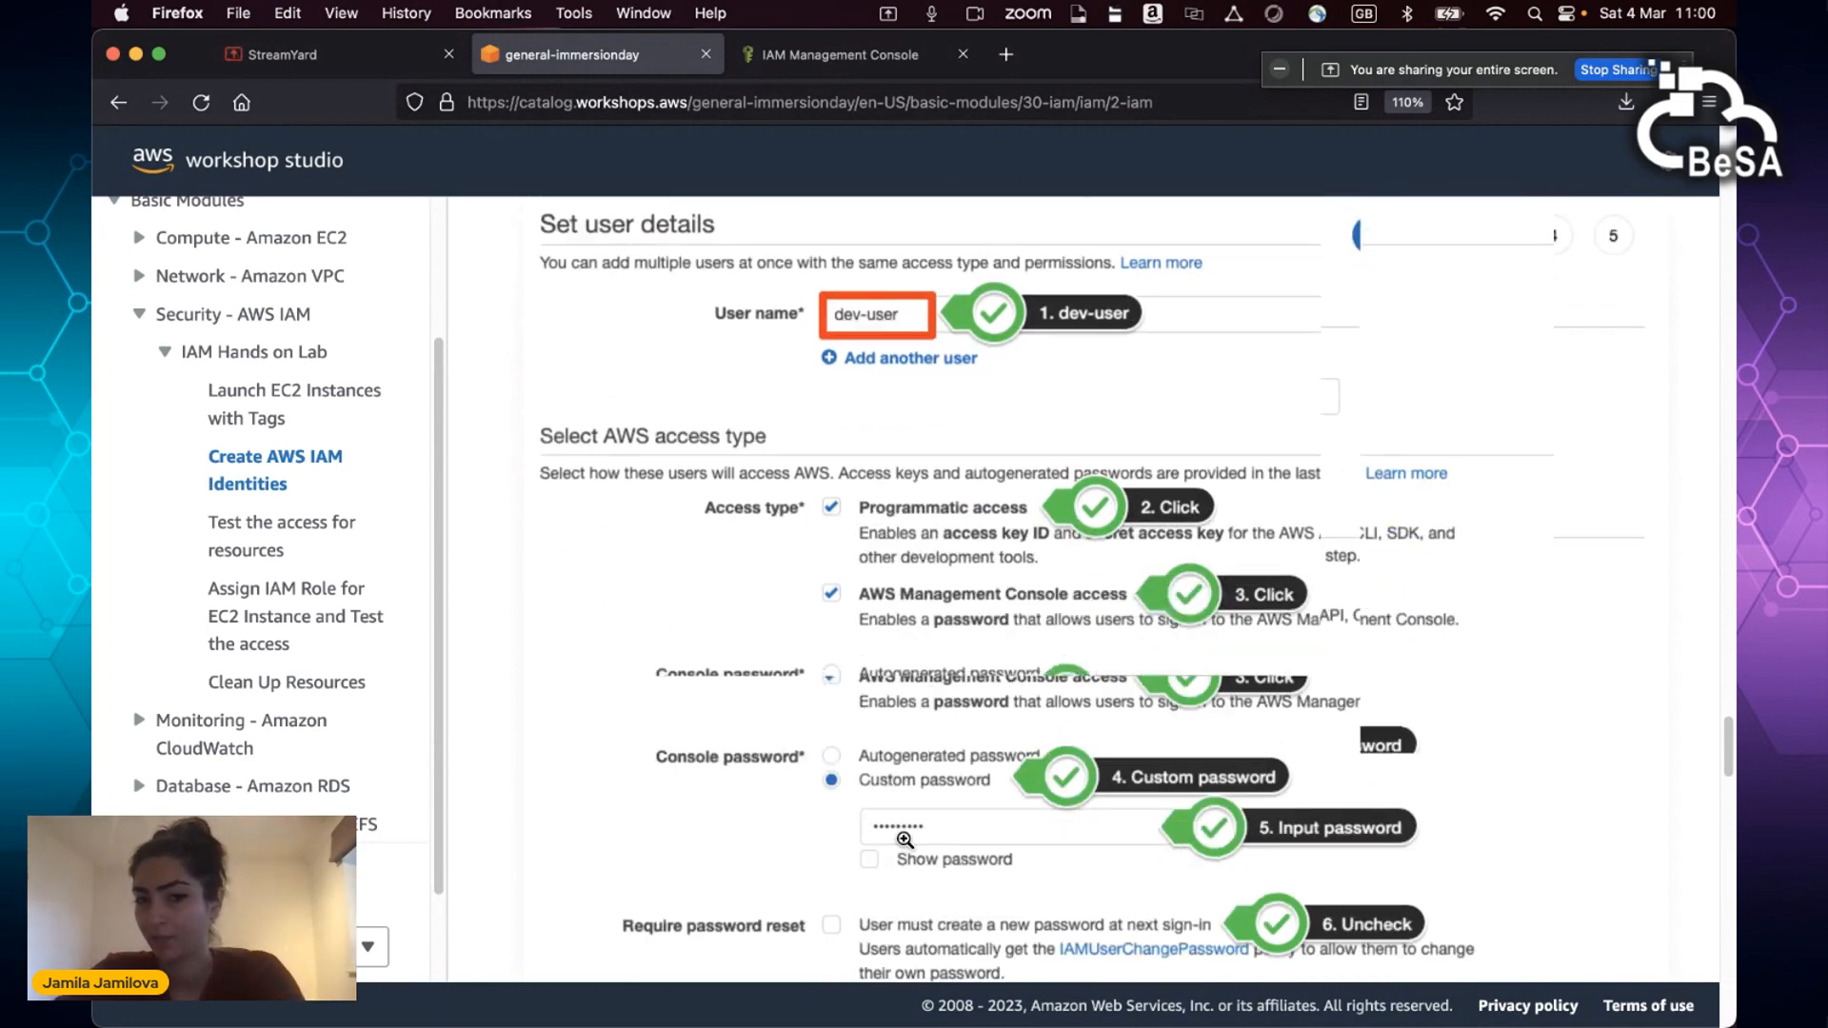
pyautogui.scroll(-5, 905, 839)
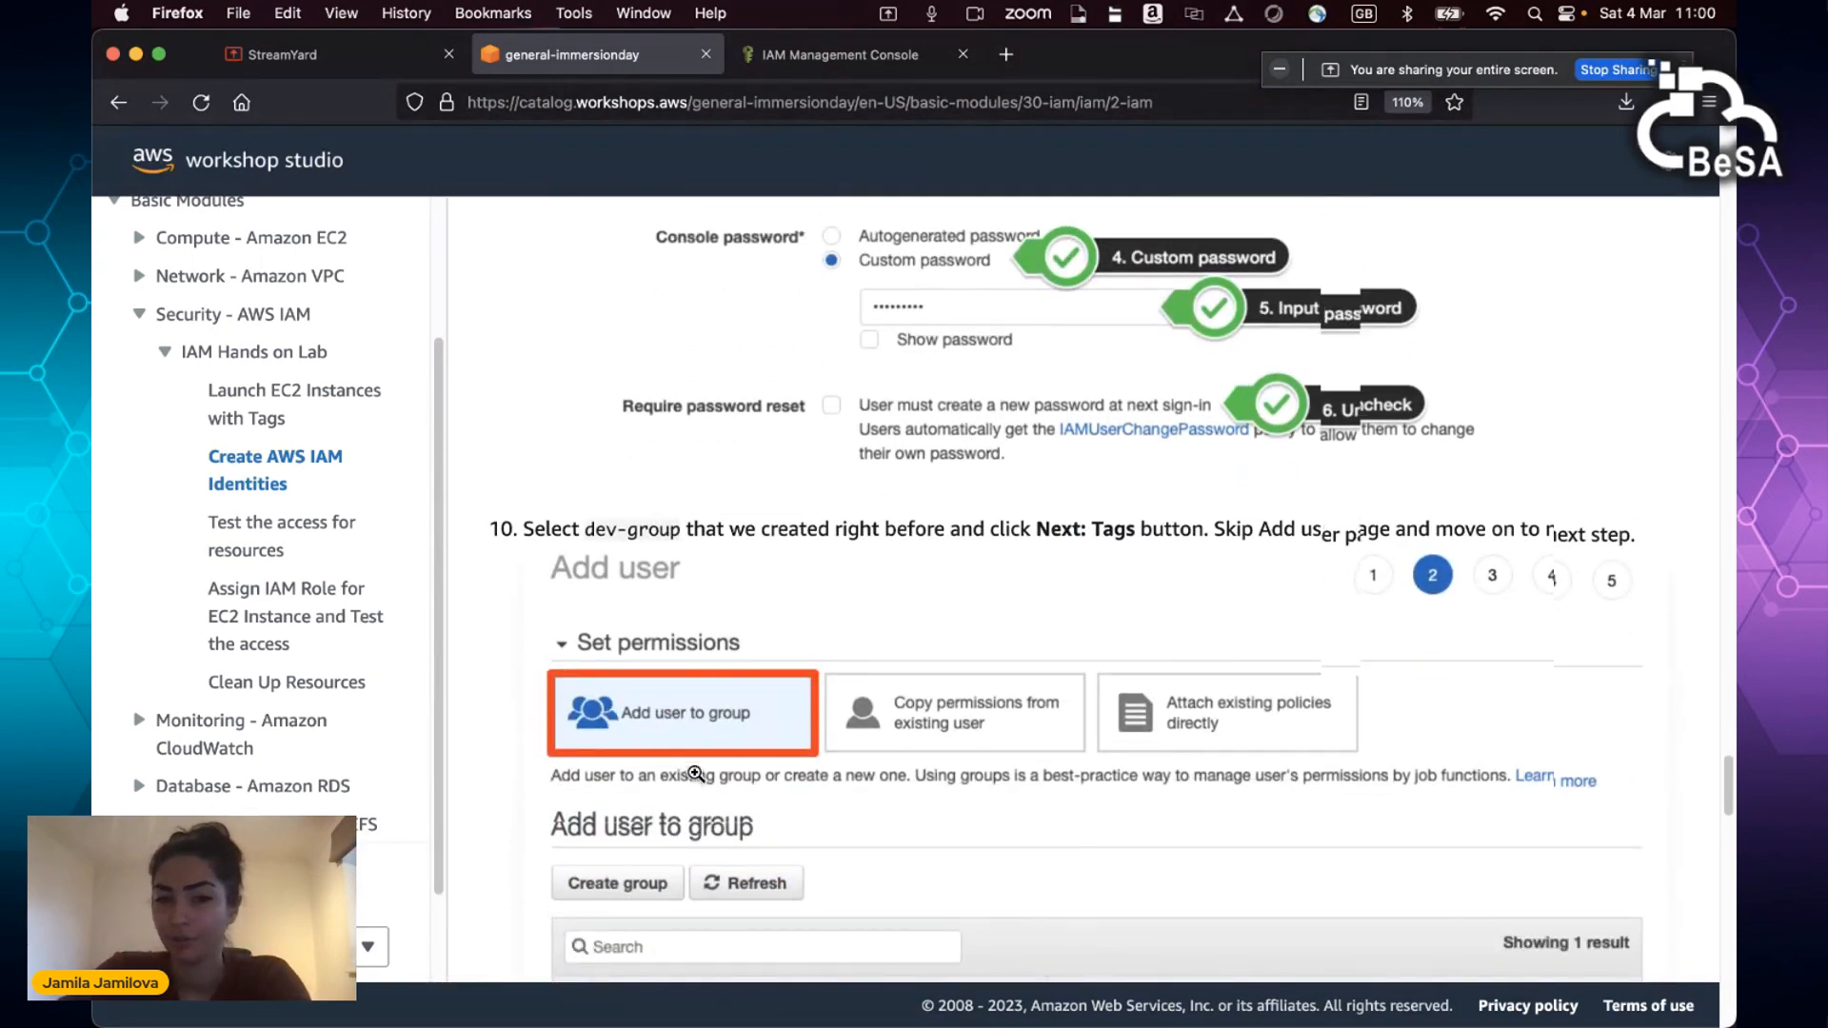
pyautogui.scroll(-3, 744, 775)
# Step: Return to the IAM console, start adding a new user from the Users list, and set the user name to Besa-dev-user
pyautogui.click(858, 59)
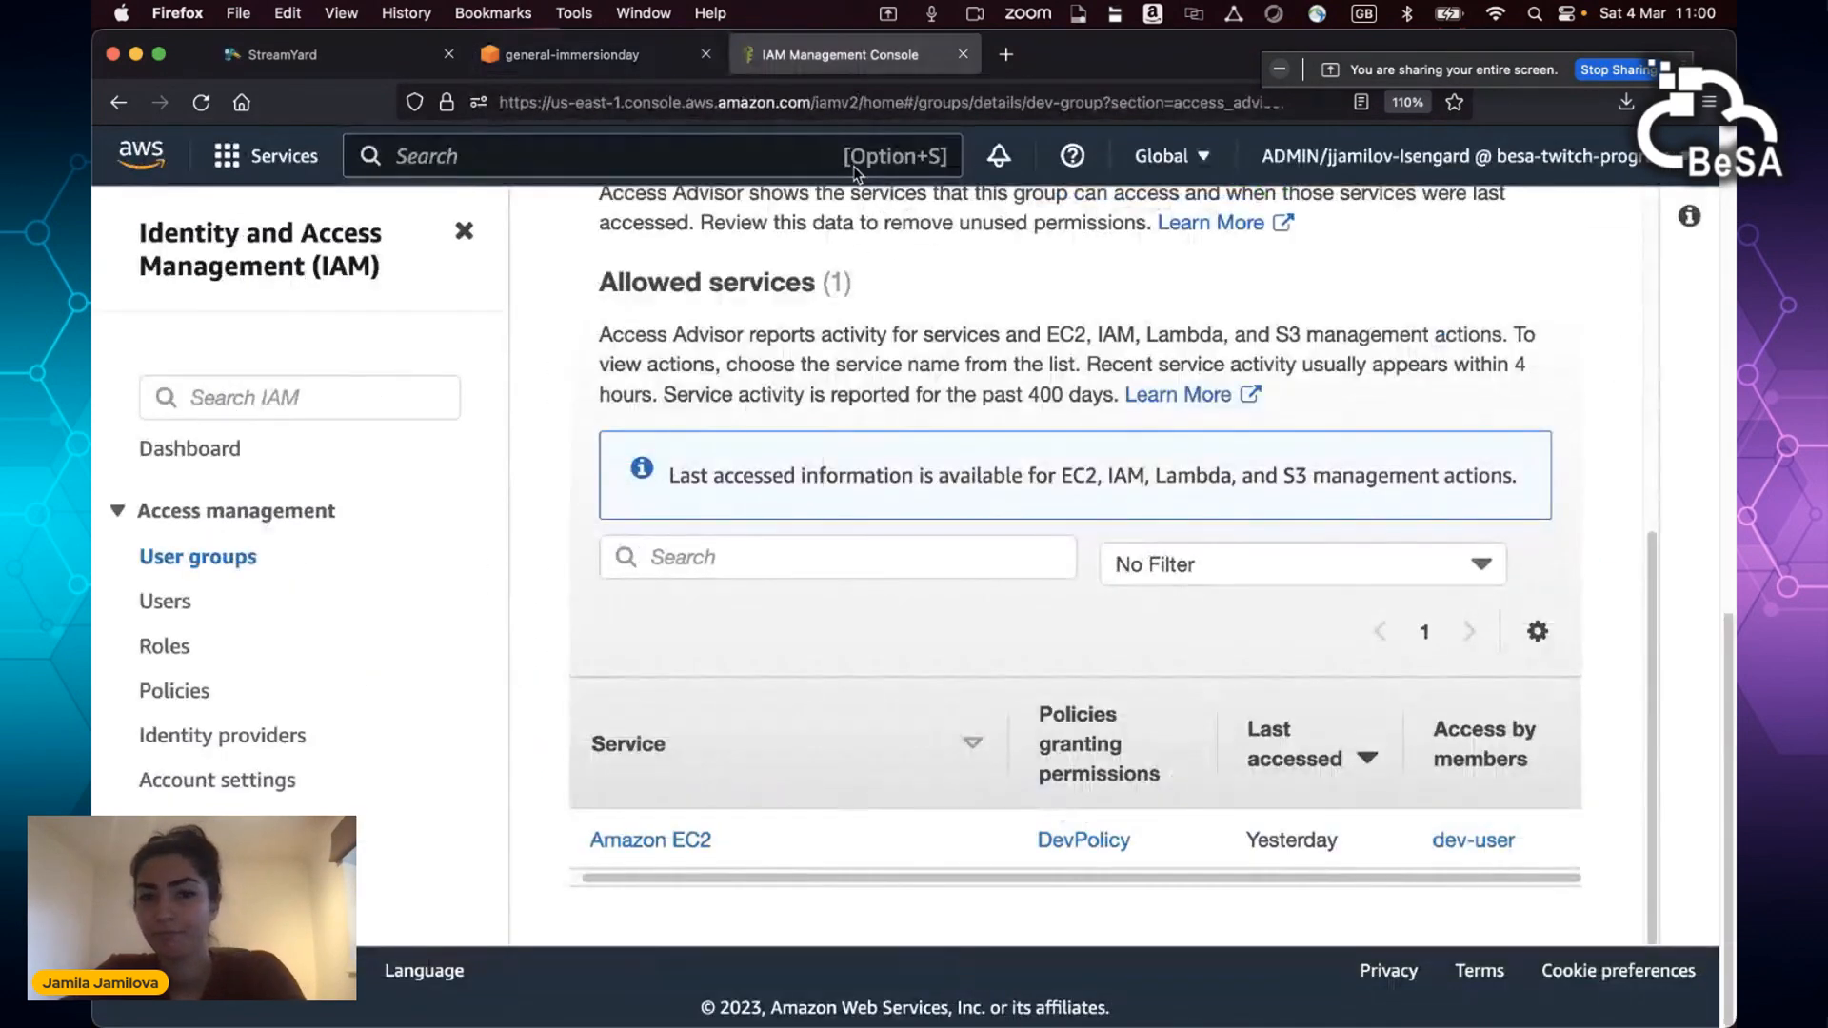
pyautogui.click(177, 603)
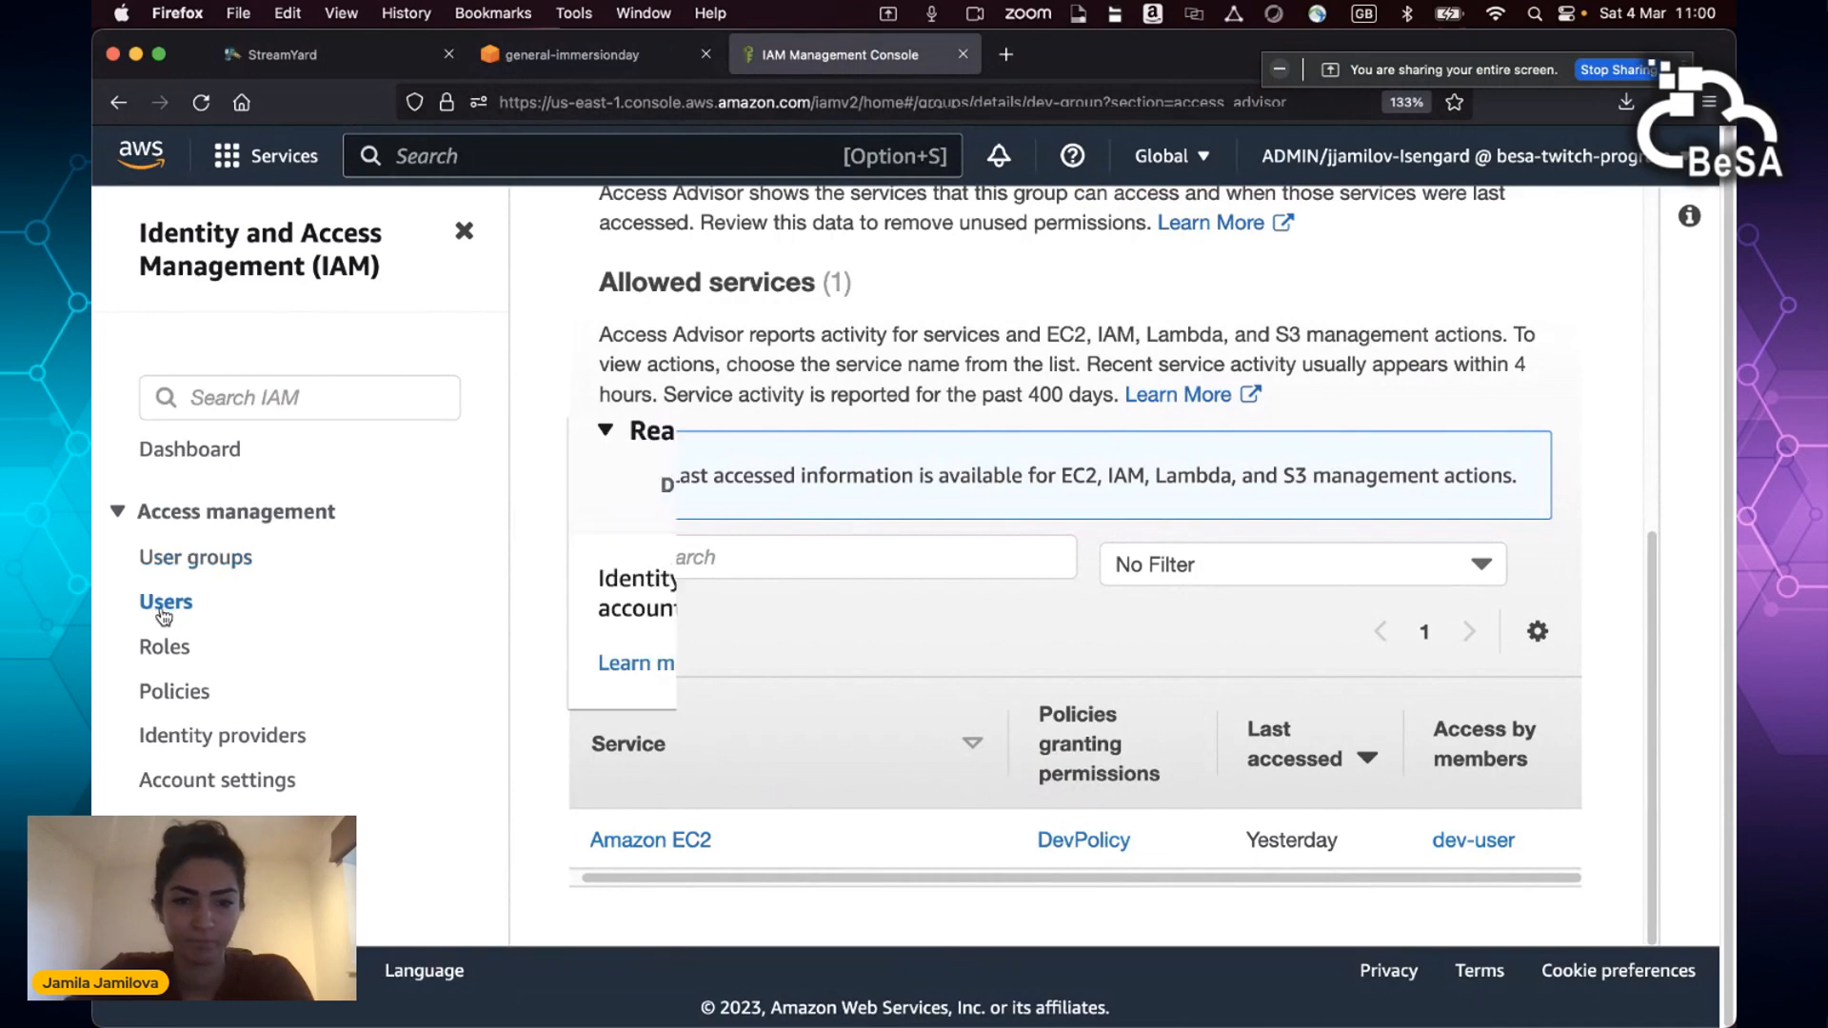
pyautogui.scroll(-2, 861, 779)
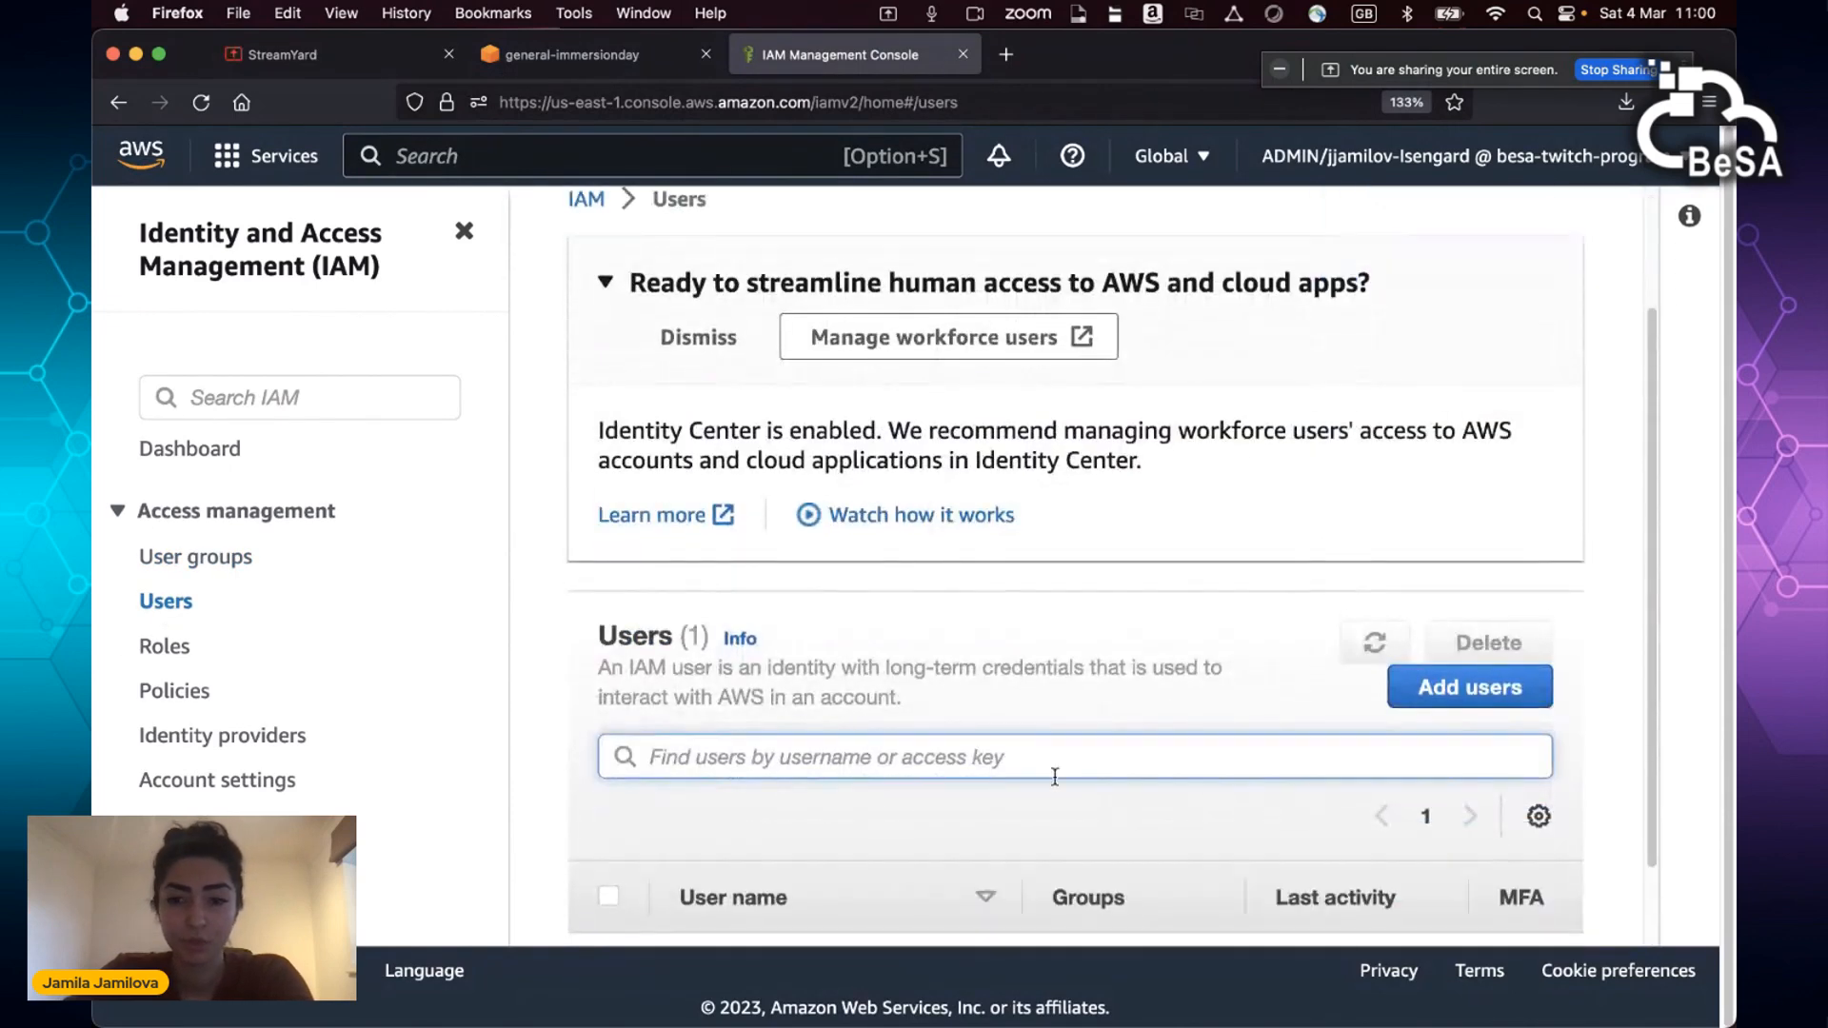
pyautogui.scroll(-1, 1409, 628)
pyautogui.click(1465, 595)
pyautogui.click(1110, 545)
pyautogui.write('Besa')
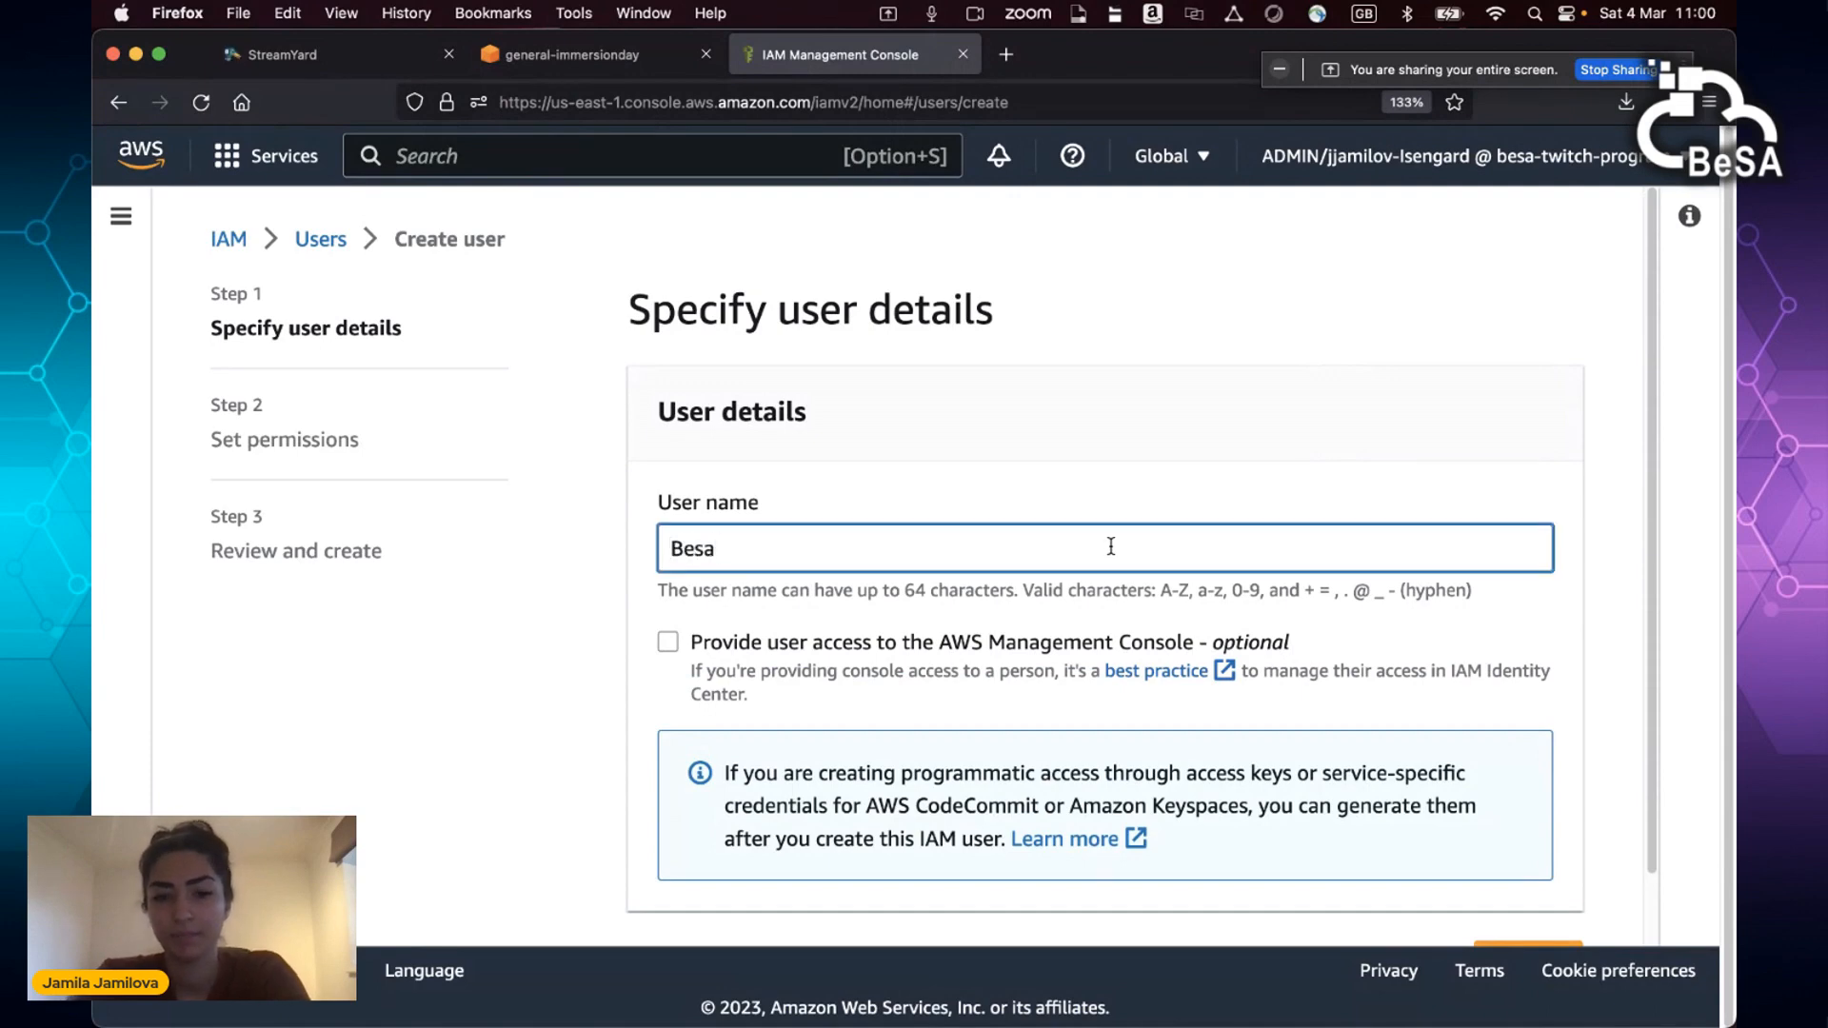
pyautogui.write('-dev-user')
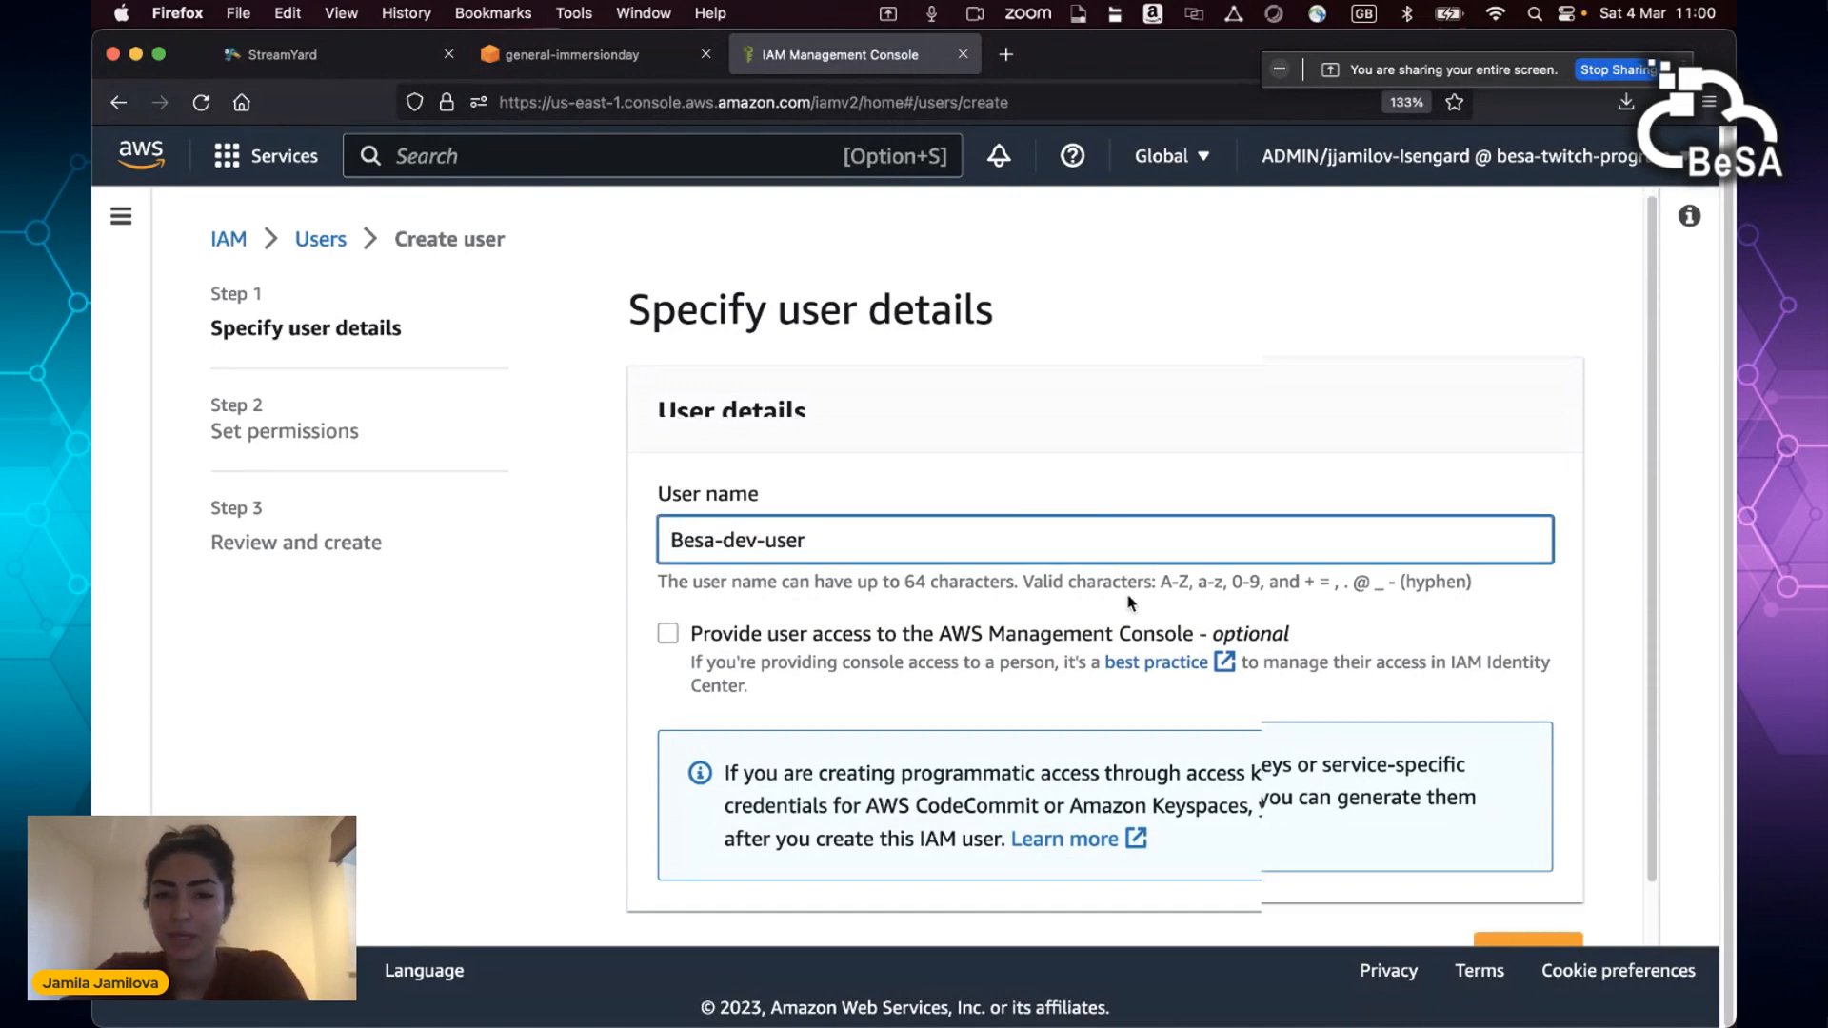
# Step: Provide the user access to the AWS Management Console and choose to create an IAM user
pyautogui.scroll(-2, 1127, 592)
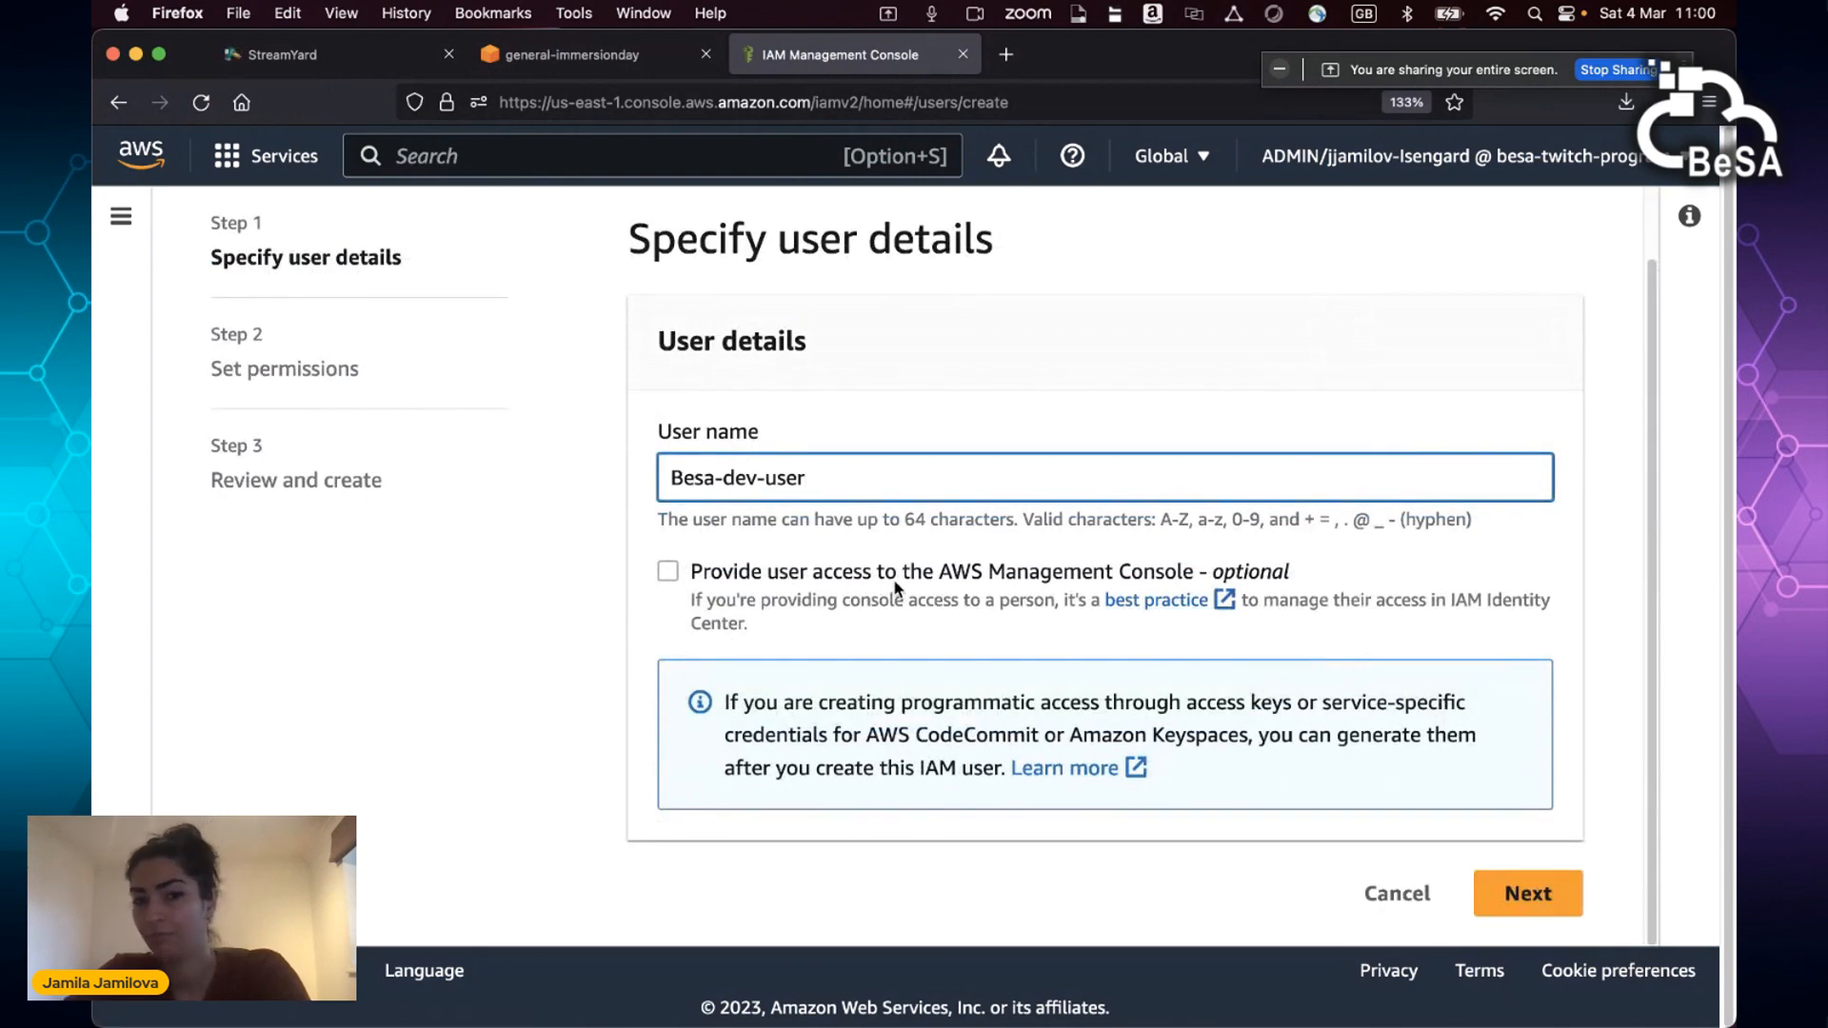
pyautogui.click(668, 571)
pyautogui.scroll(-5, 758, 679)
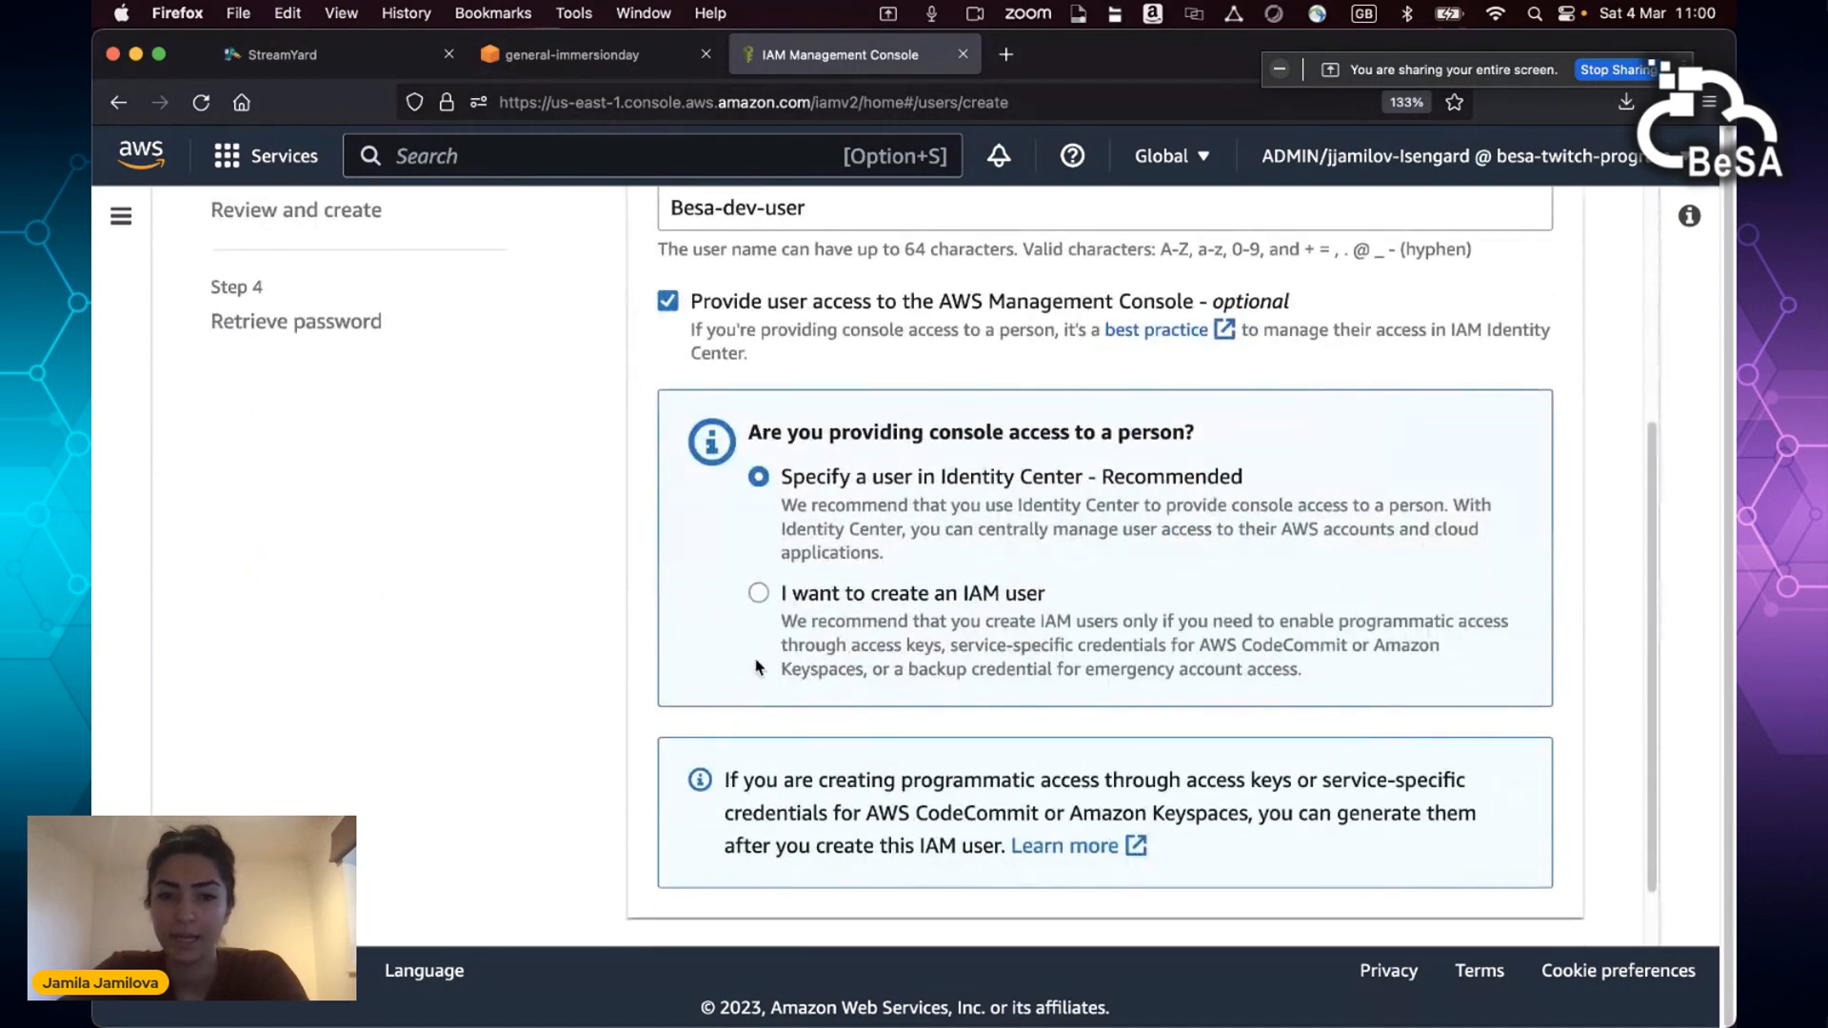
pyautogui.click(757, 594)
# Step: Choose a custom console password and turn off the requirement to create a new password at next sign-in
pyautogui.scroll(-2, 779, 692)
pyautogui.scroll(-2, 779, 692)
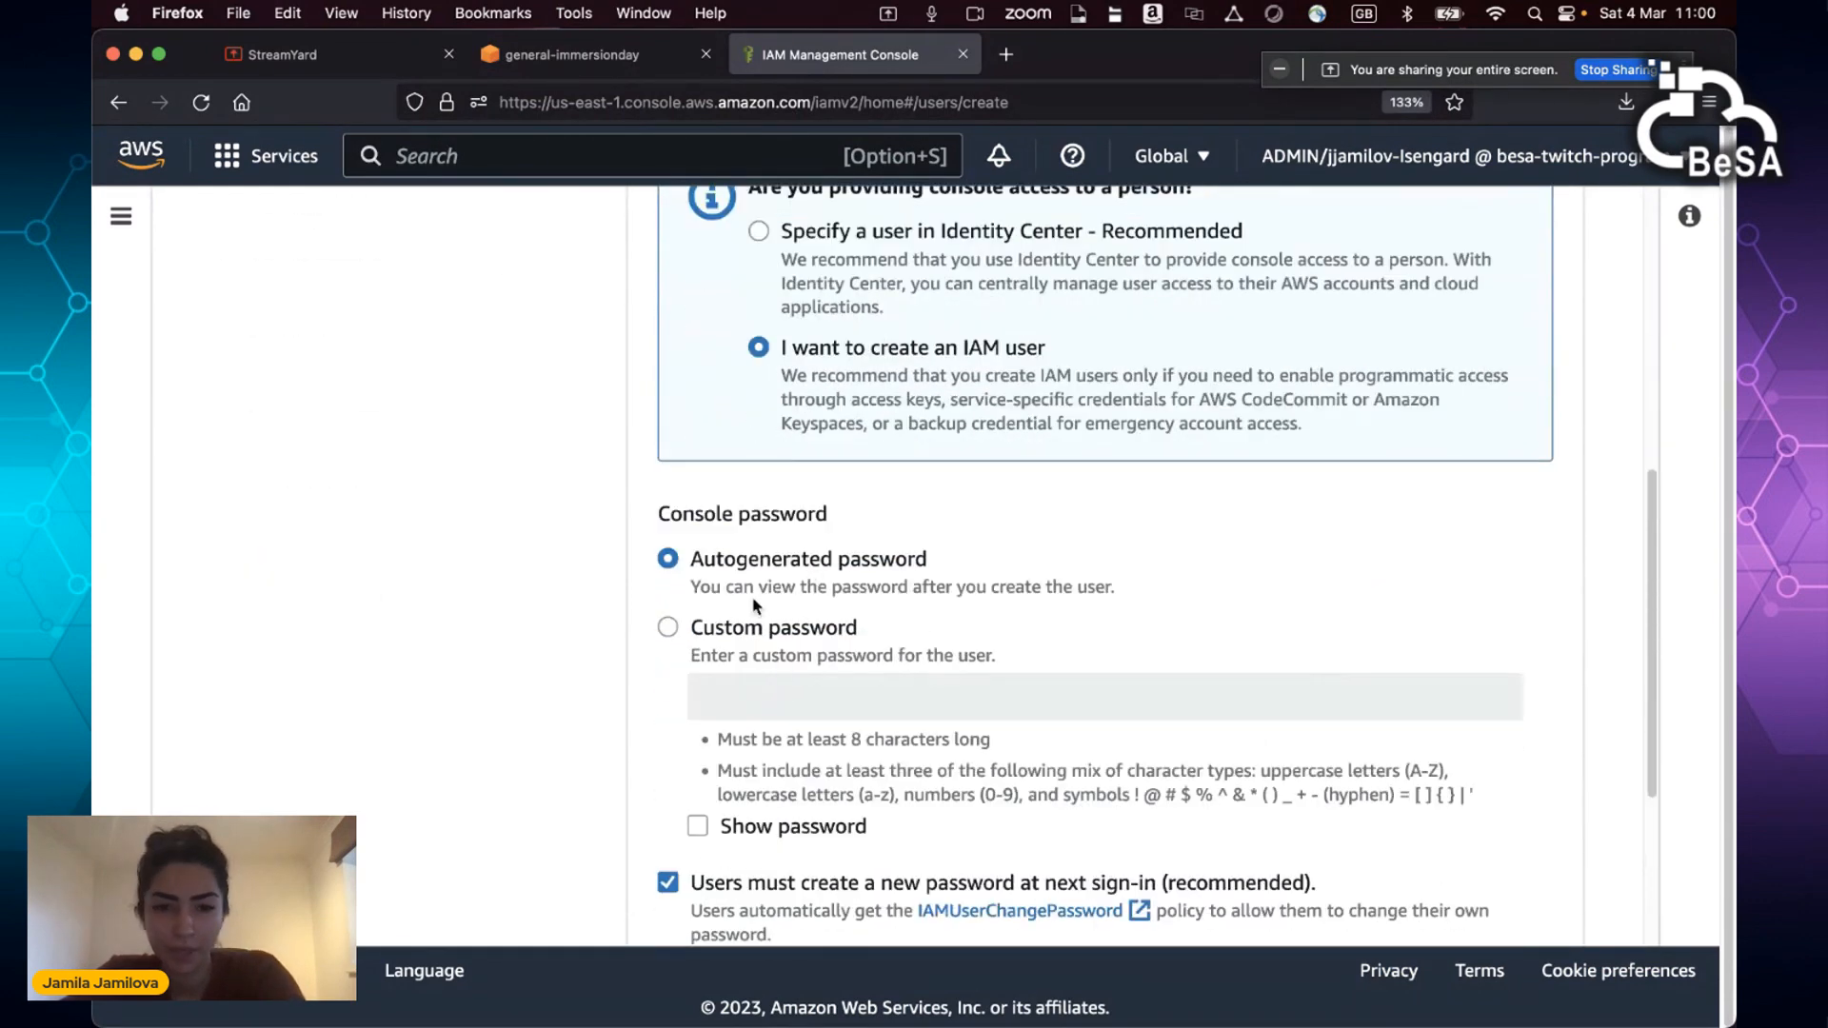
pyautogui.click(668, 630)
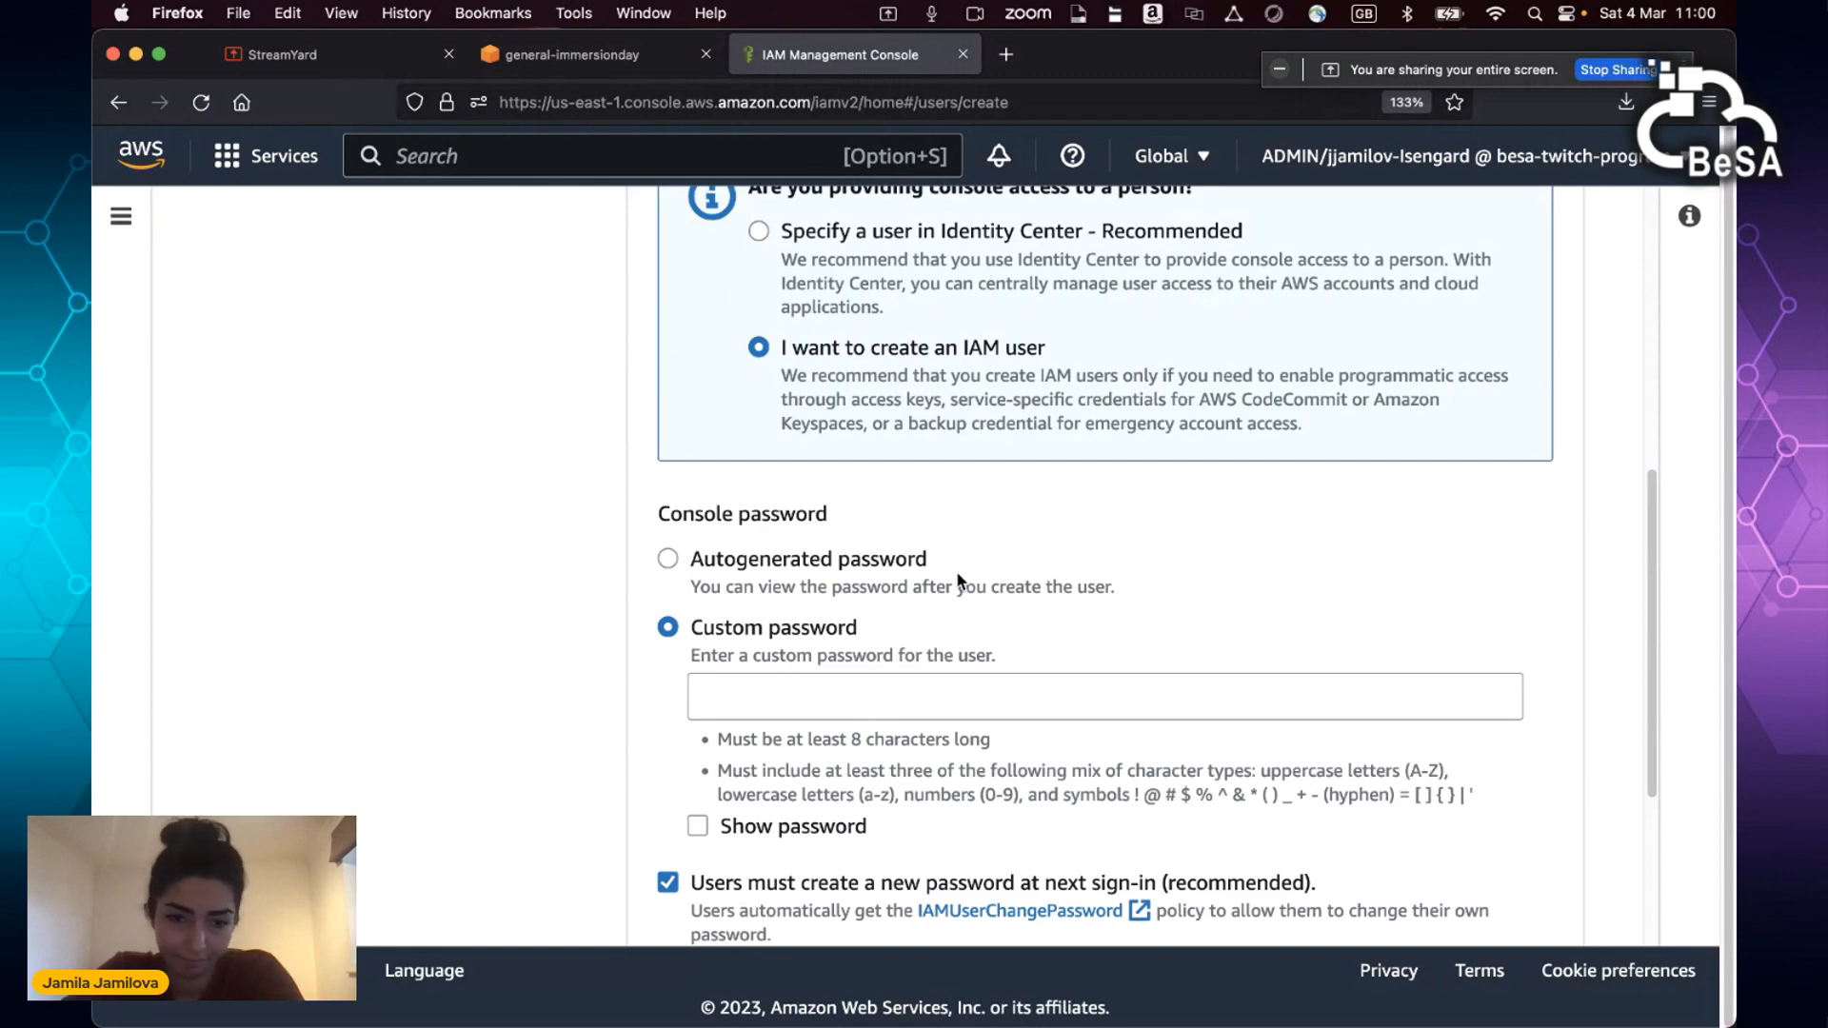
pyautogui.click(969, 683)
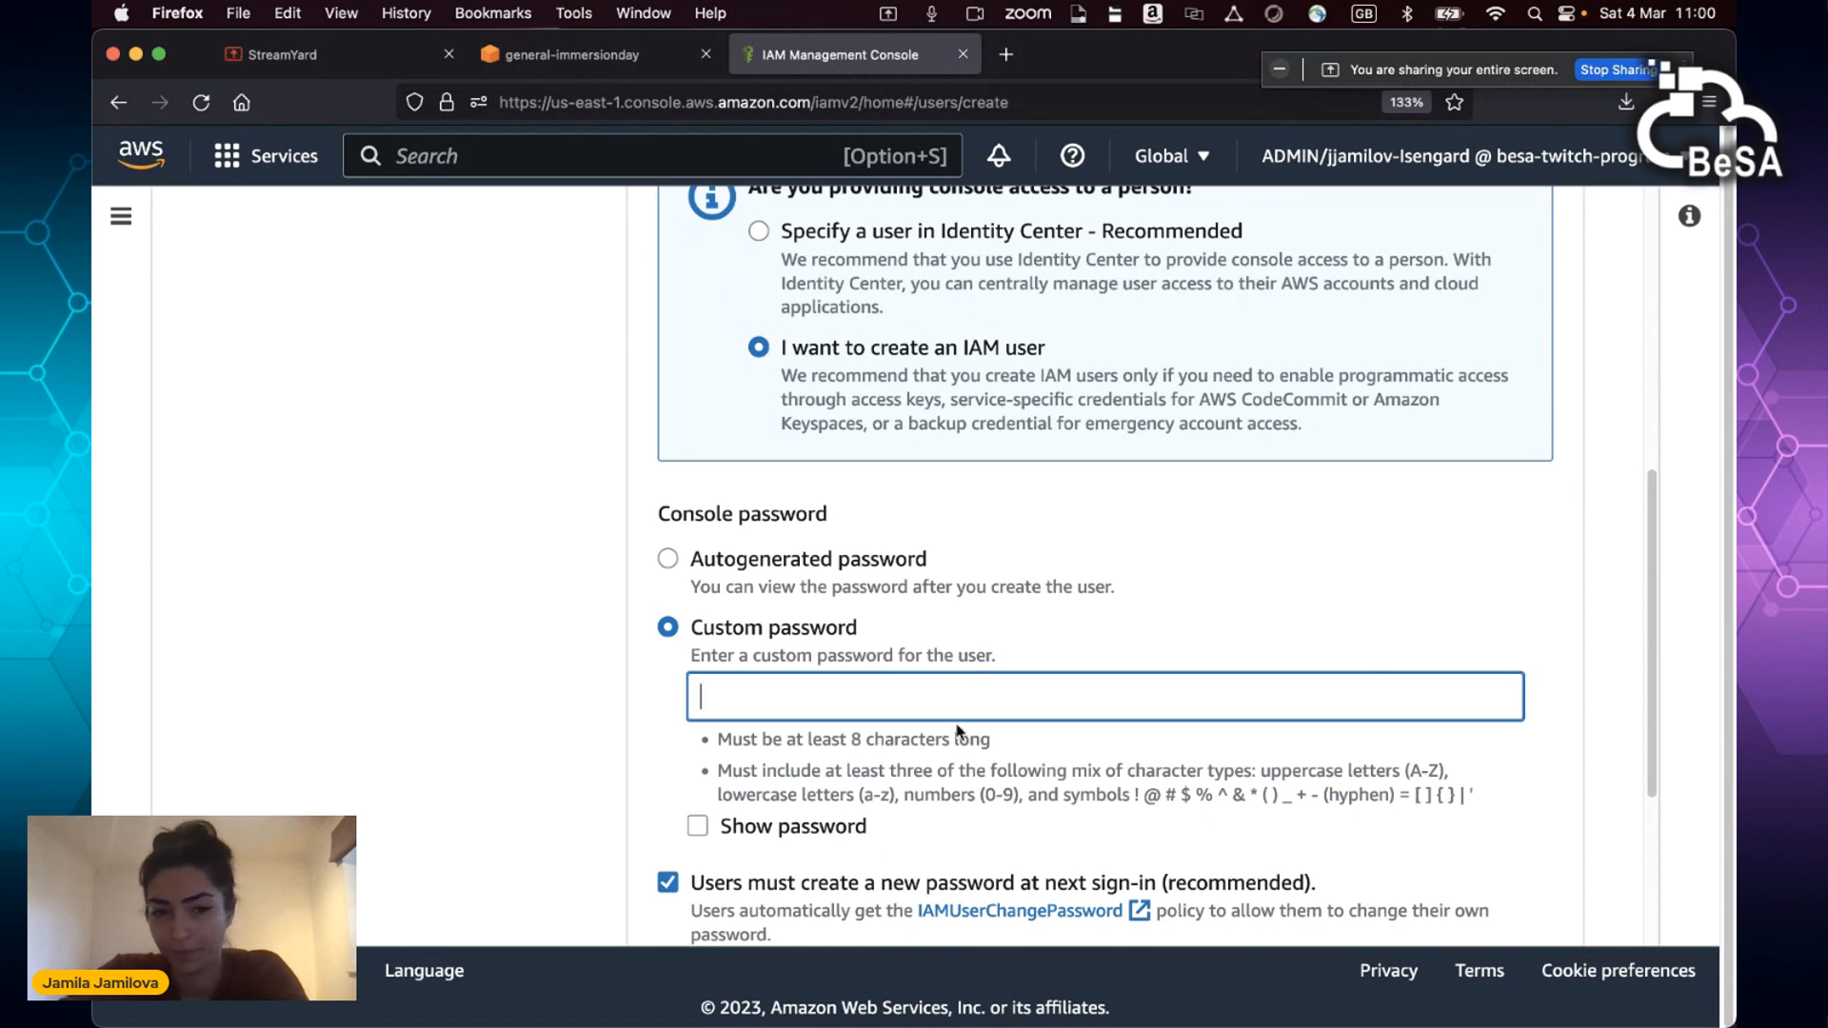
pyautogui.scroll(-2, 758, 773)
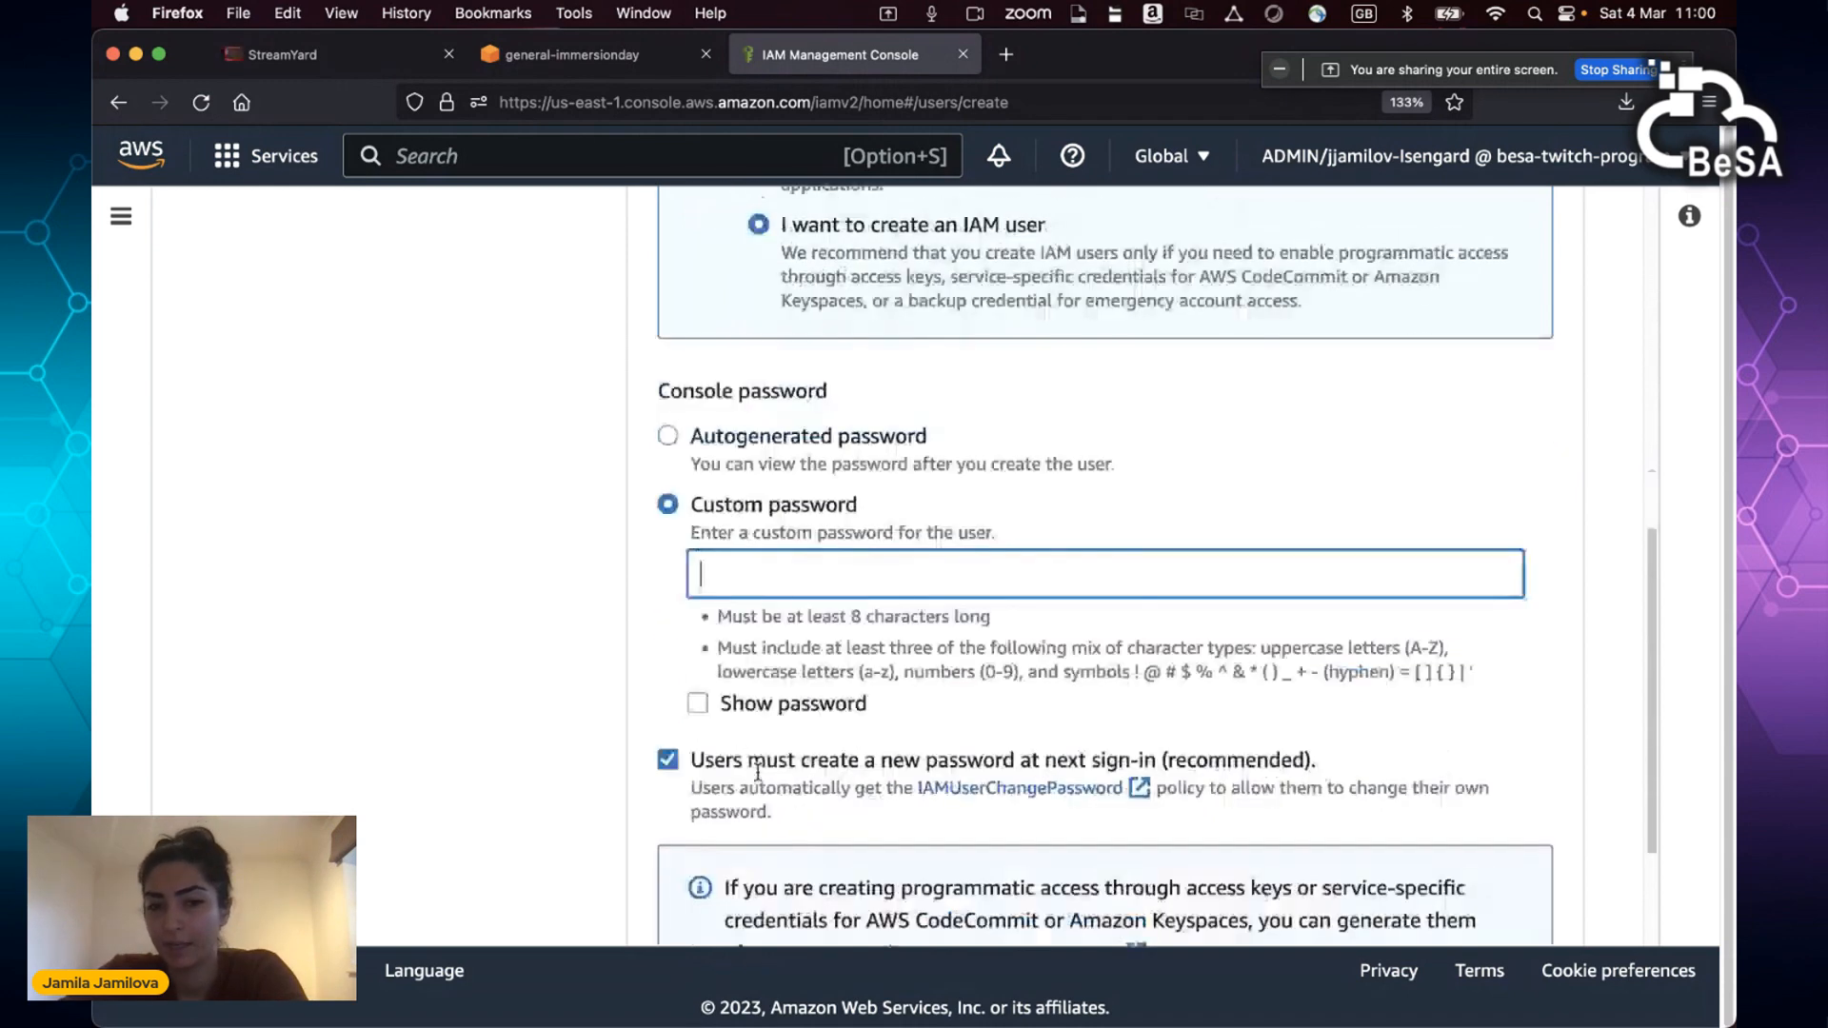
pyautogui.scroll(-2, 758, 772)
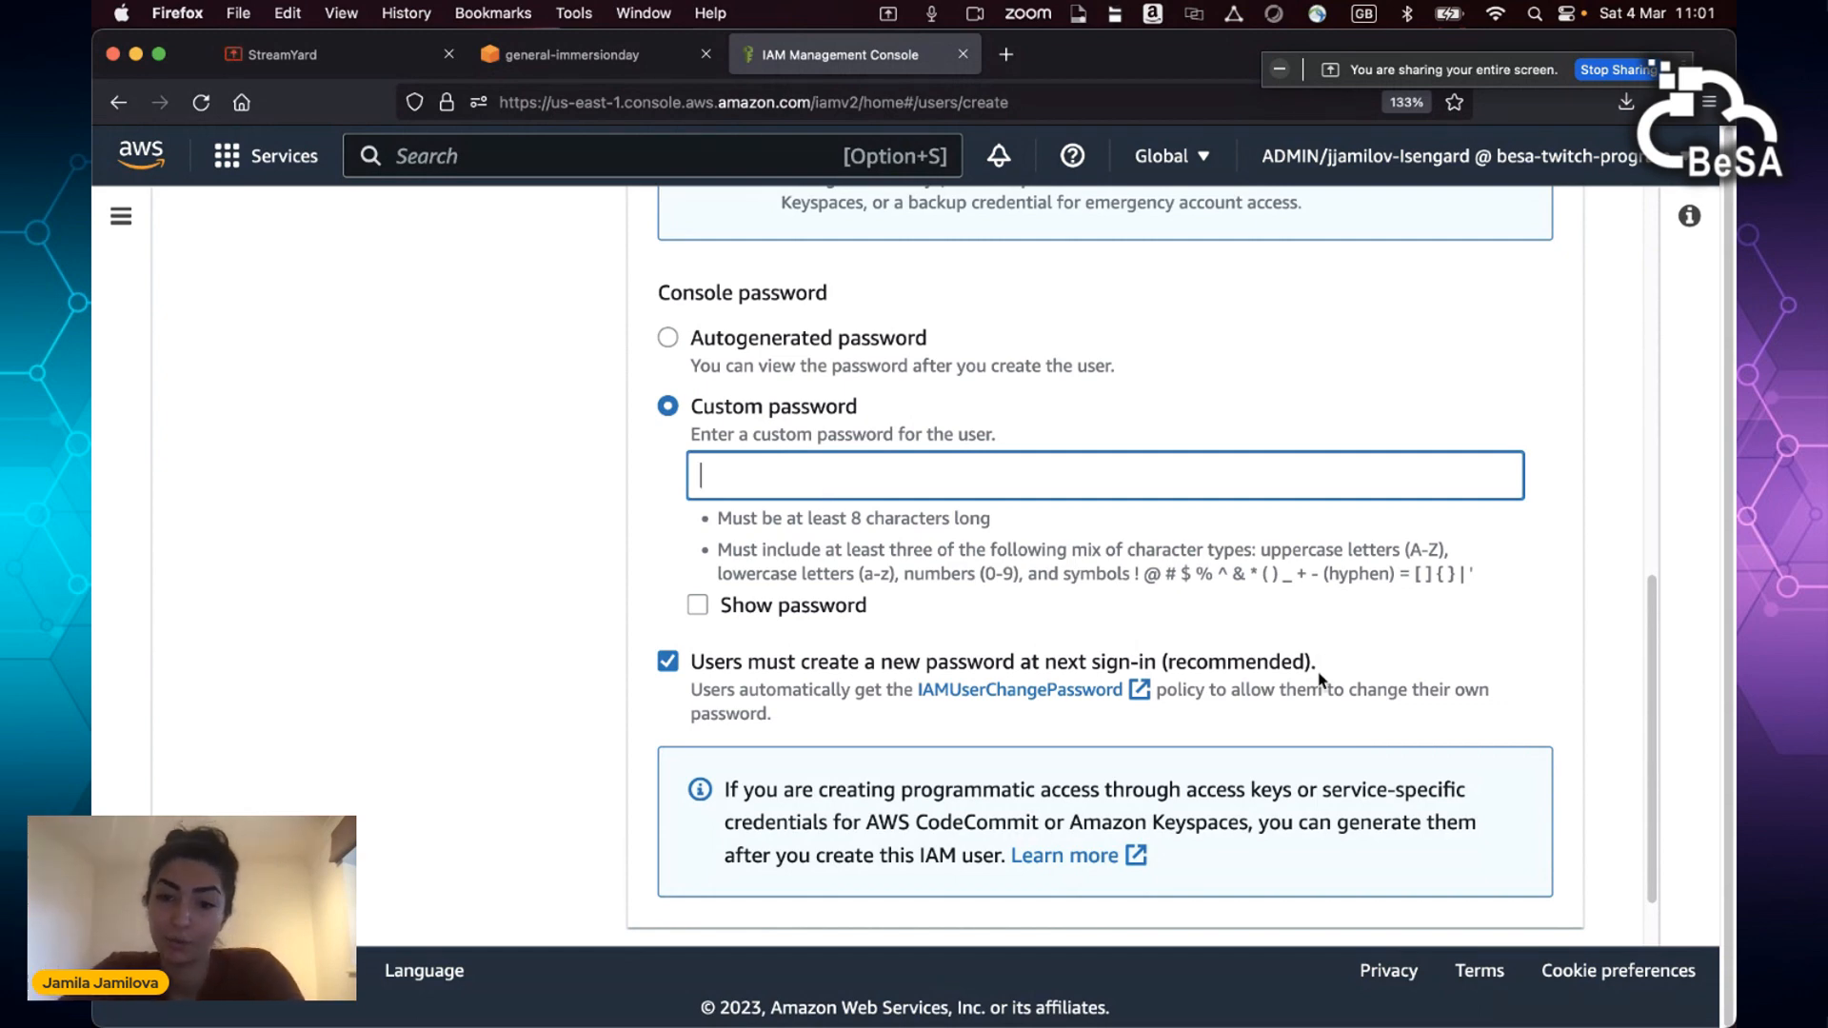
pyautogui.moveTo(1319, 678); pyautogui.dragTo(1171, 664)
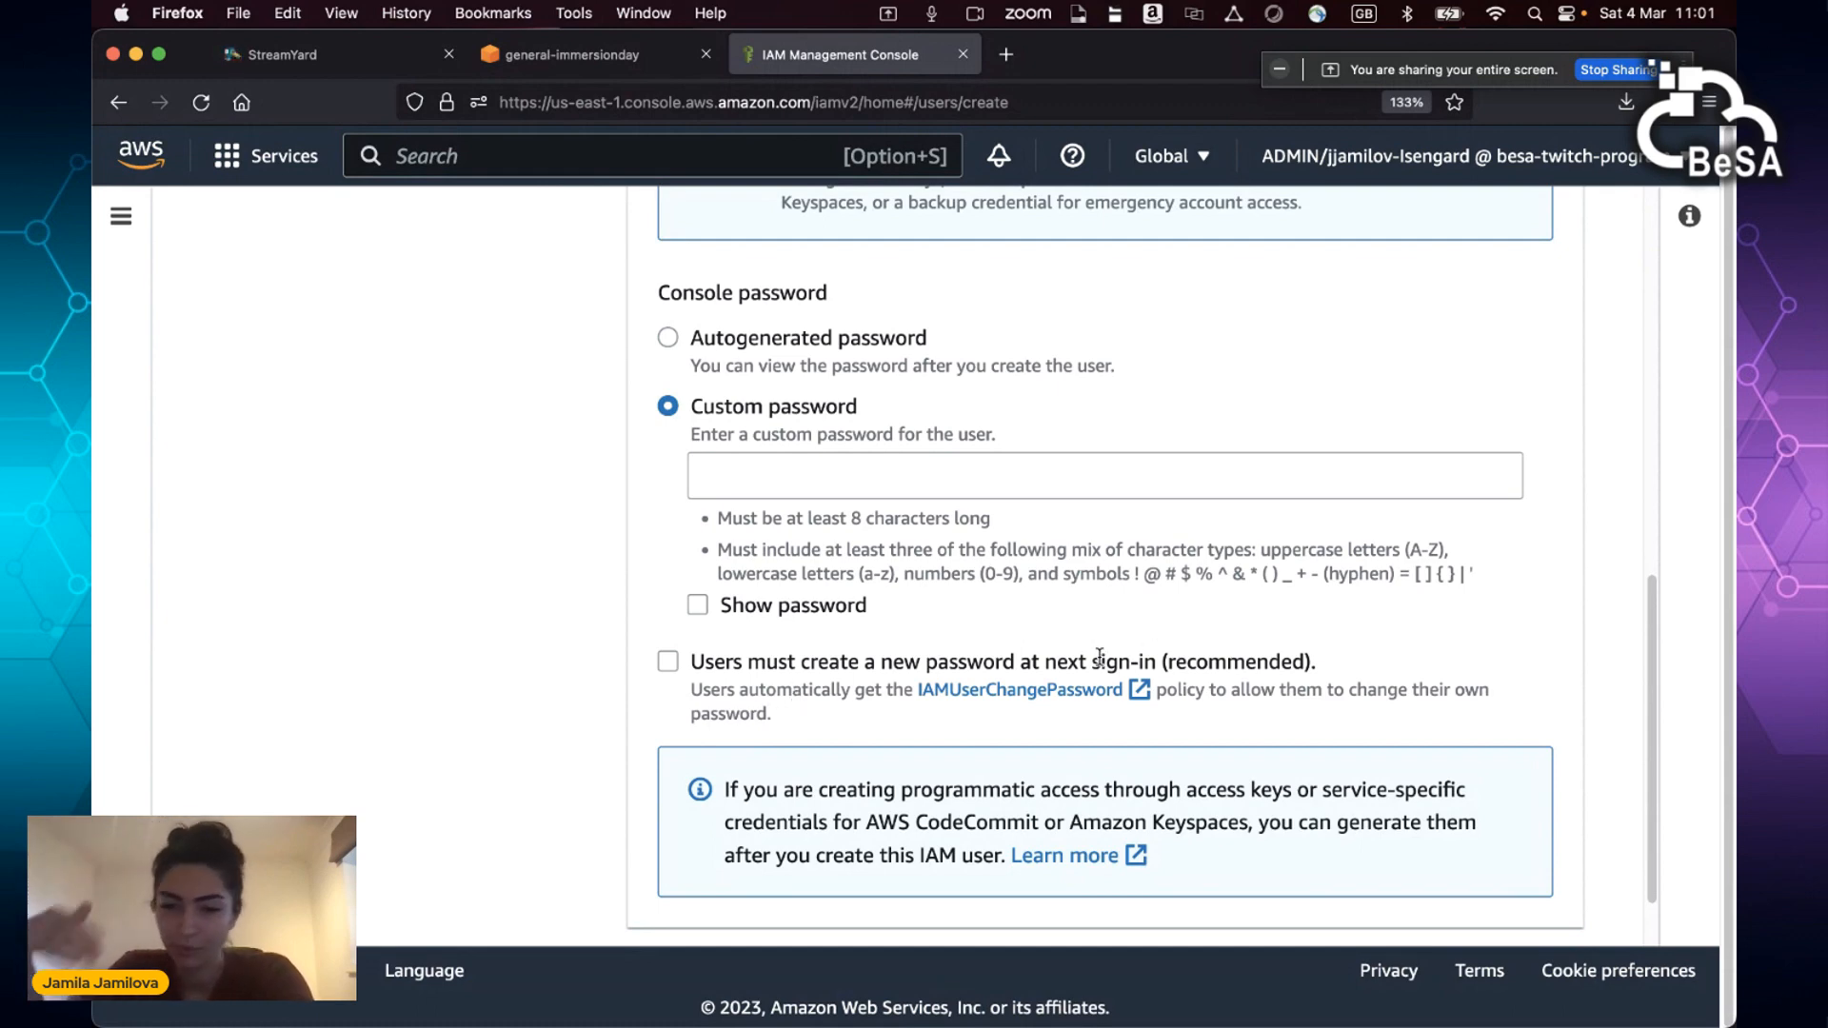
pyautogui.scroll(-2, 1099, 657)
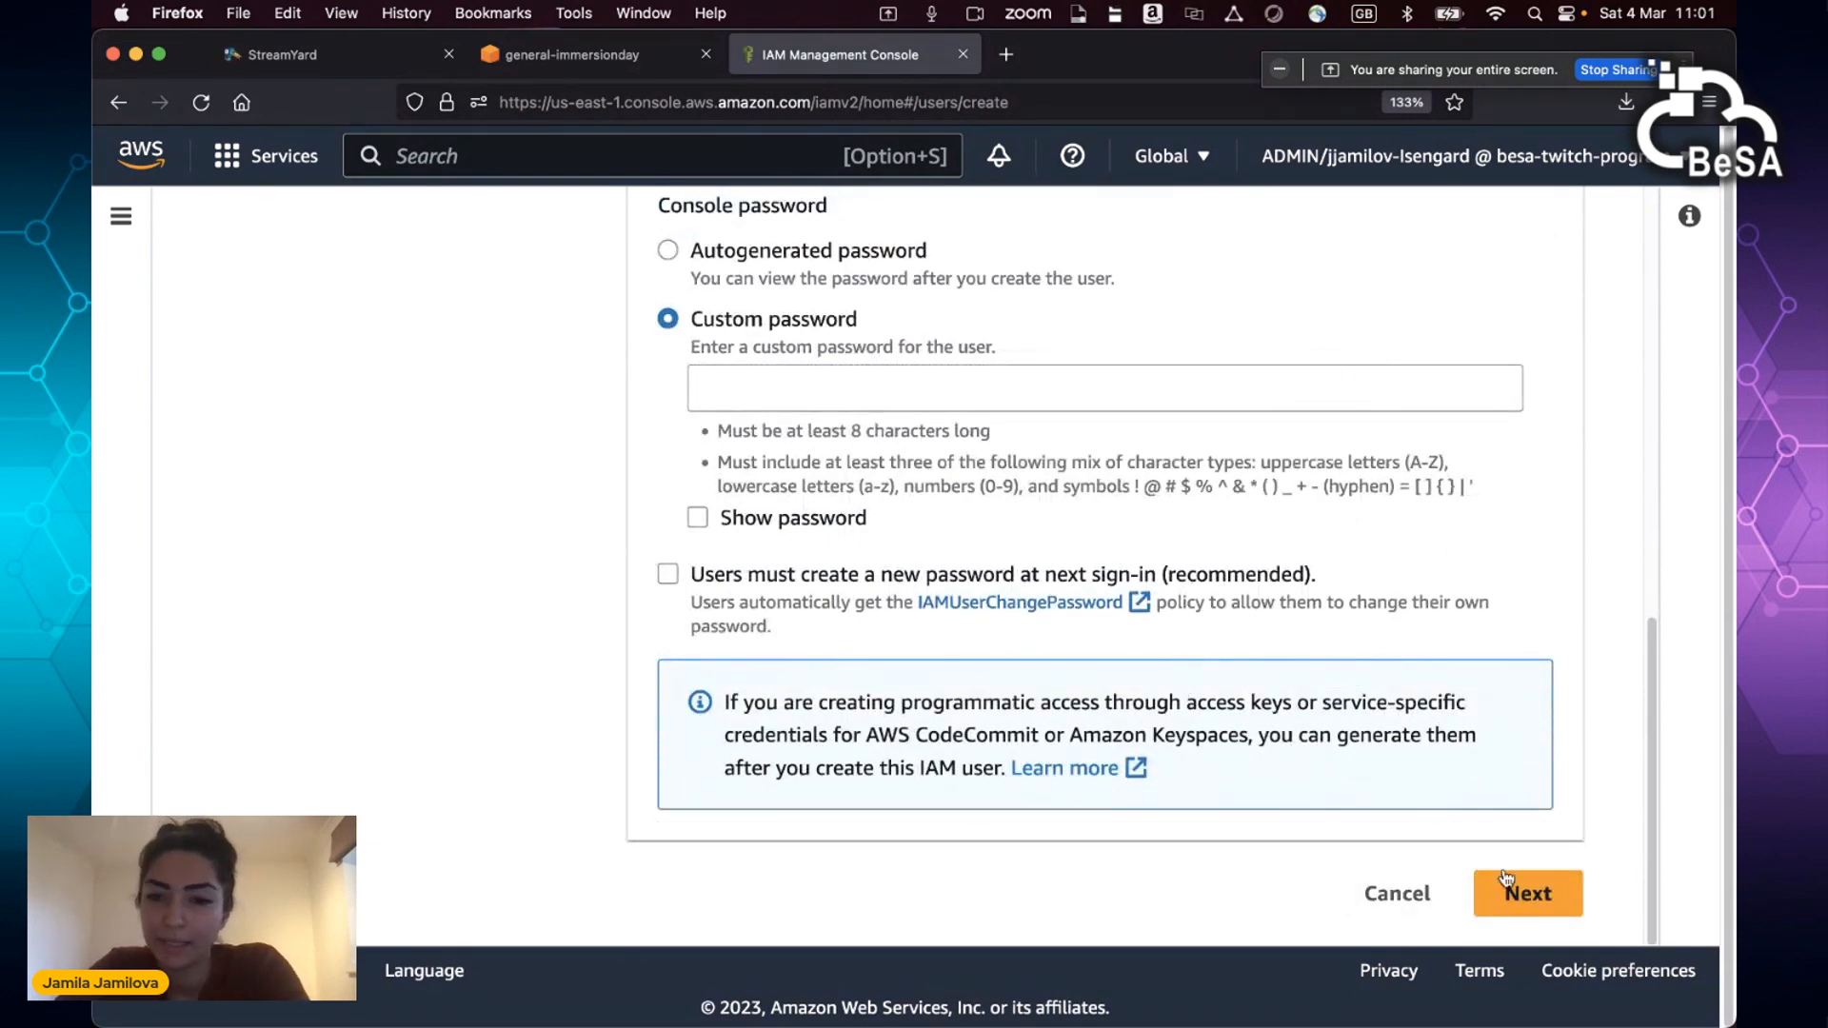
# Step: Enter a custom console password for the user and try to continue to the permissions stage
pyautogui.scroll(10, 1130, 657)
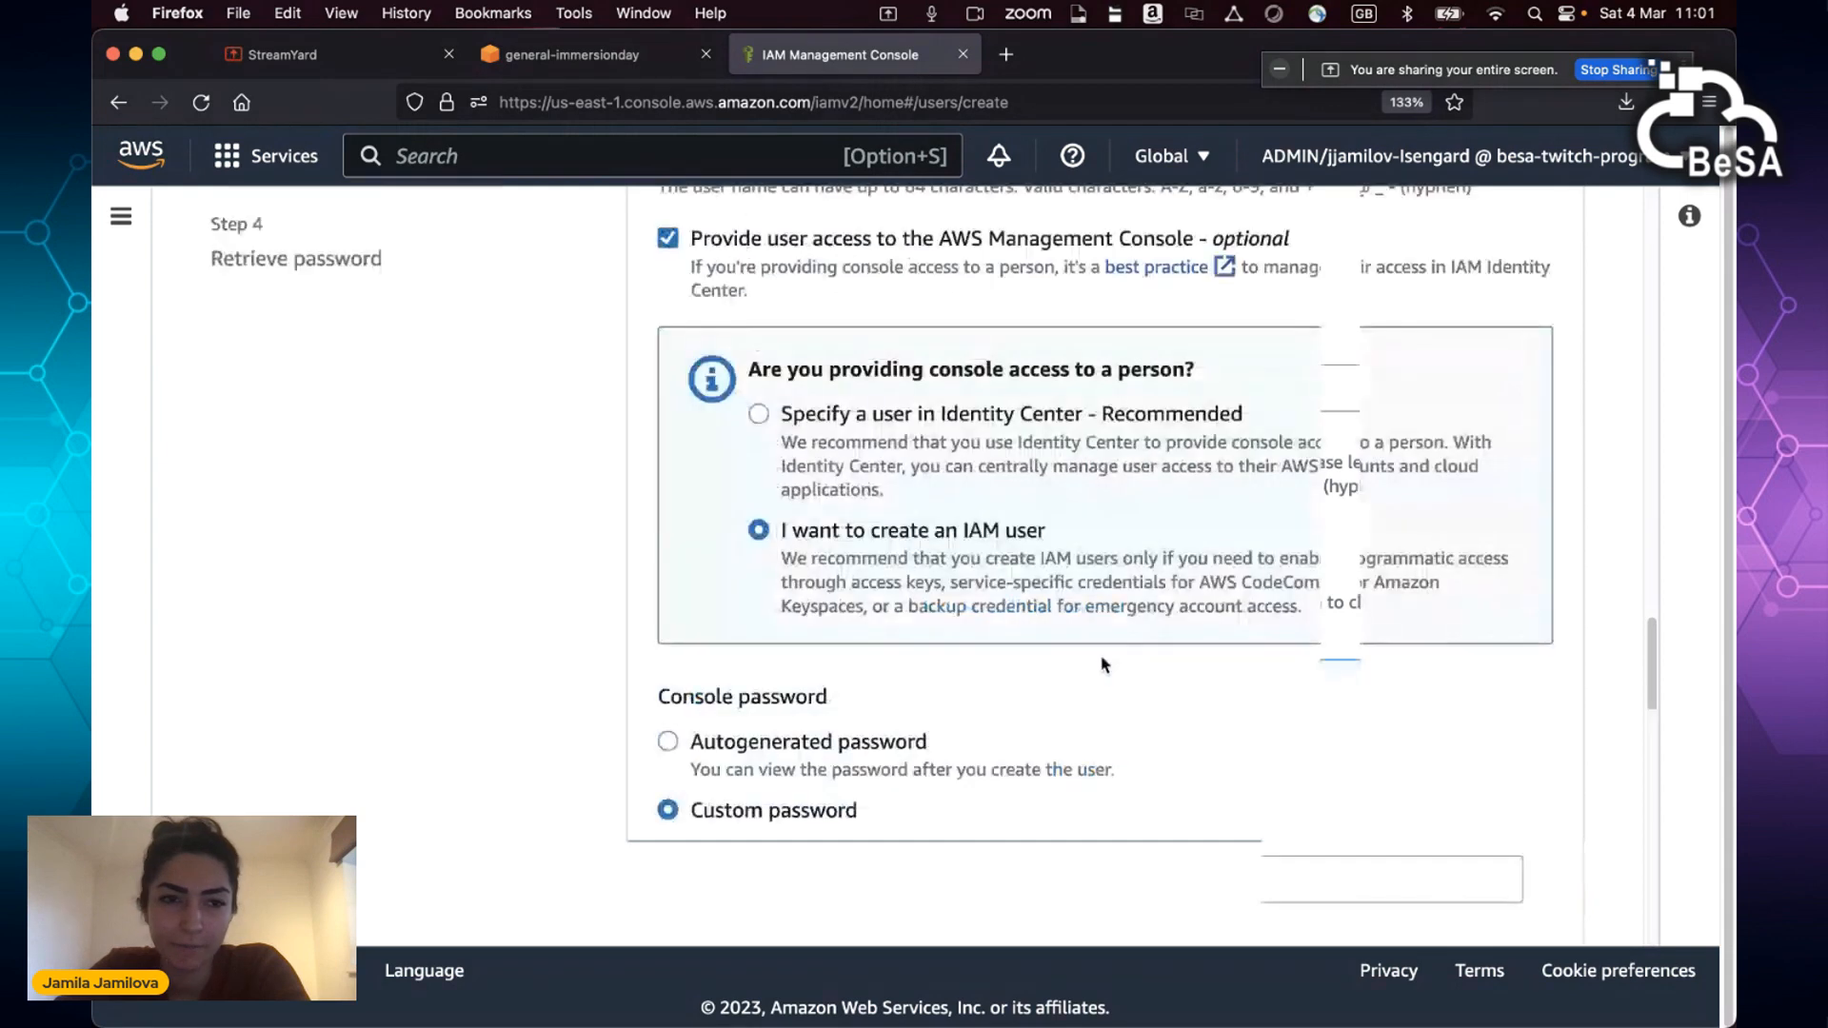
pyautogui.scroll(-6, 340, 484)
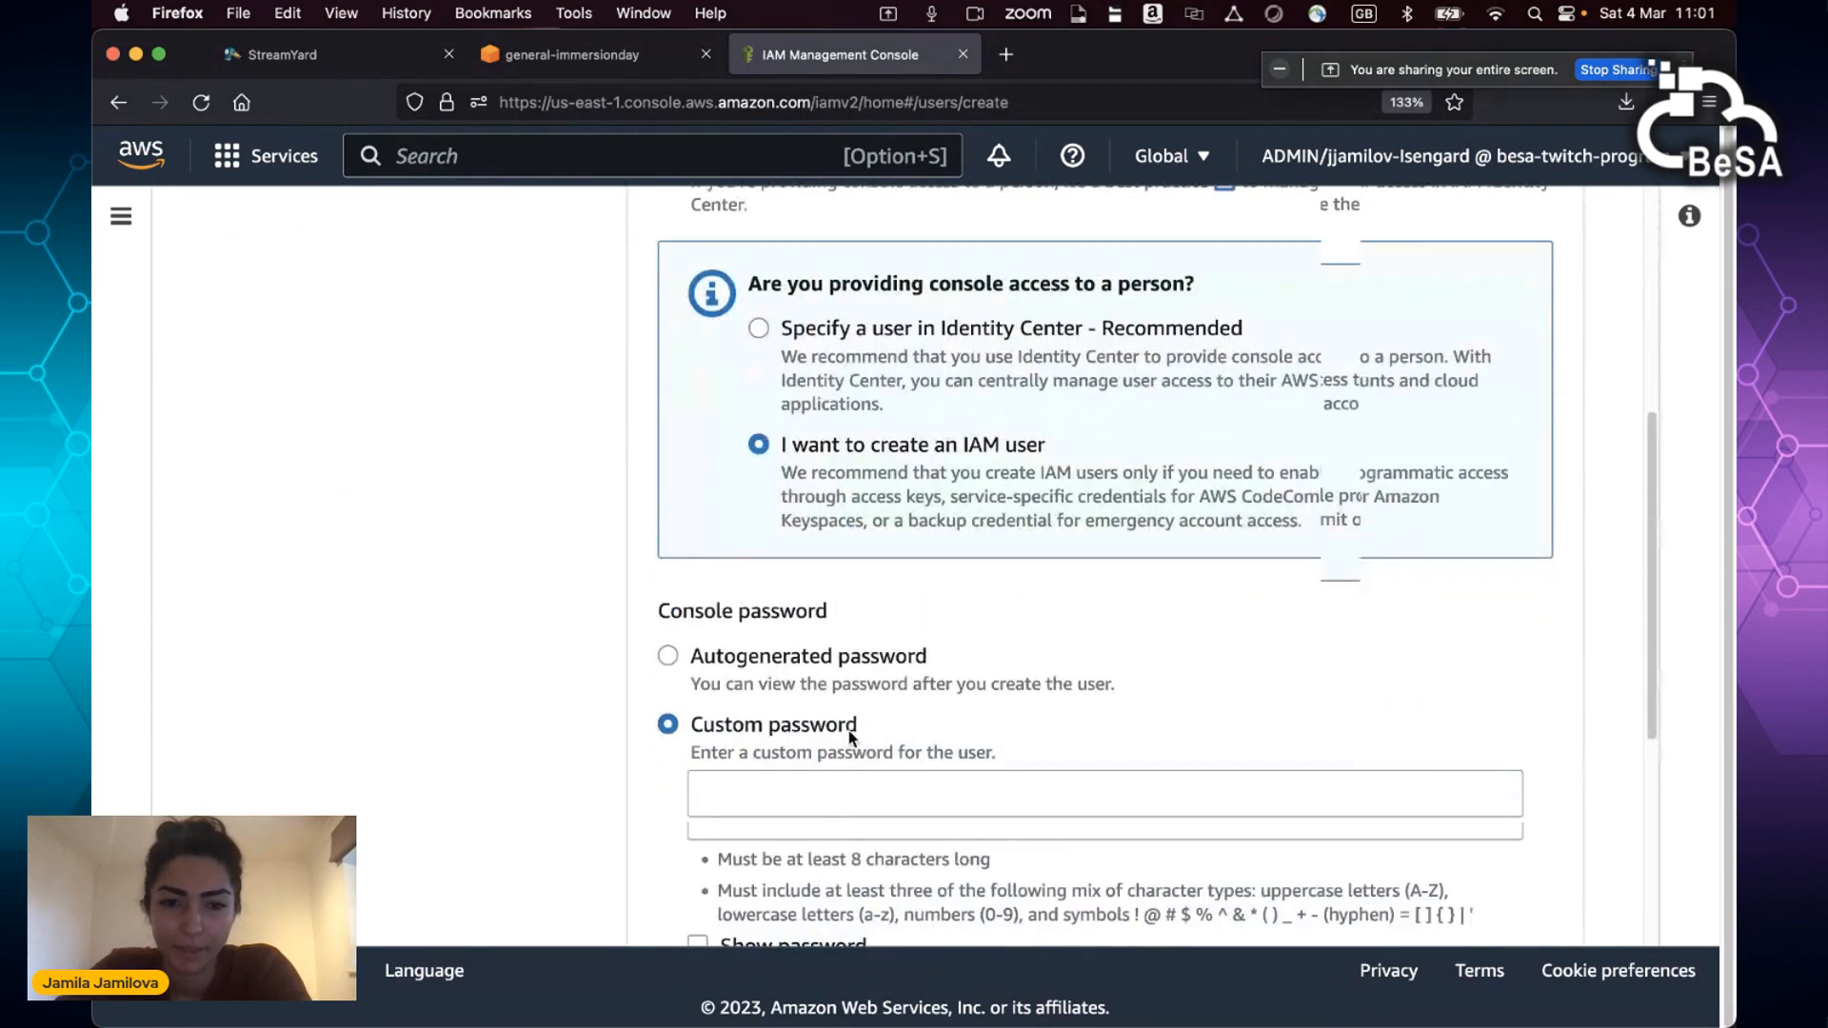
pyautogui.click(847, 686)
pyautogui.write('*********')
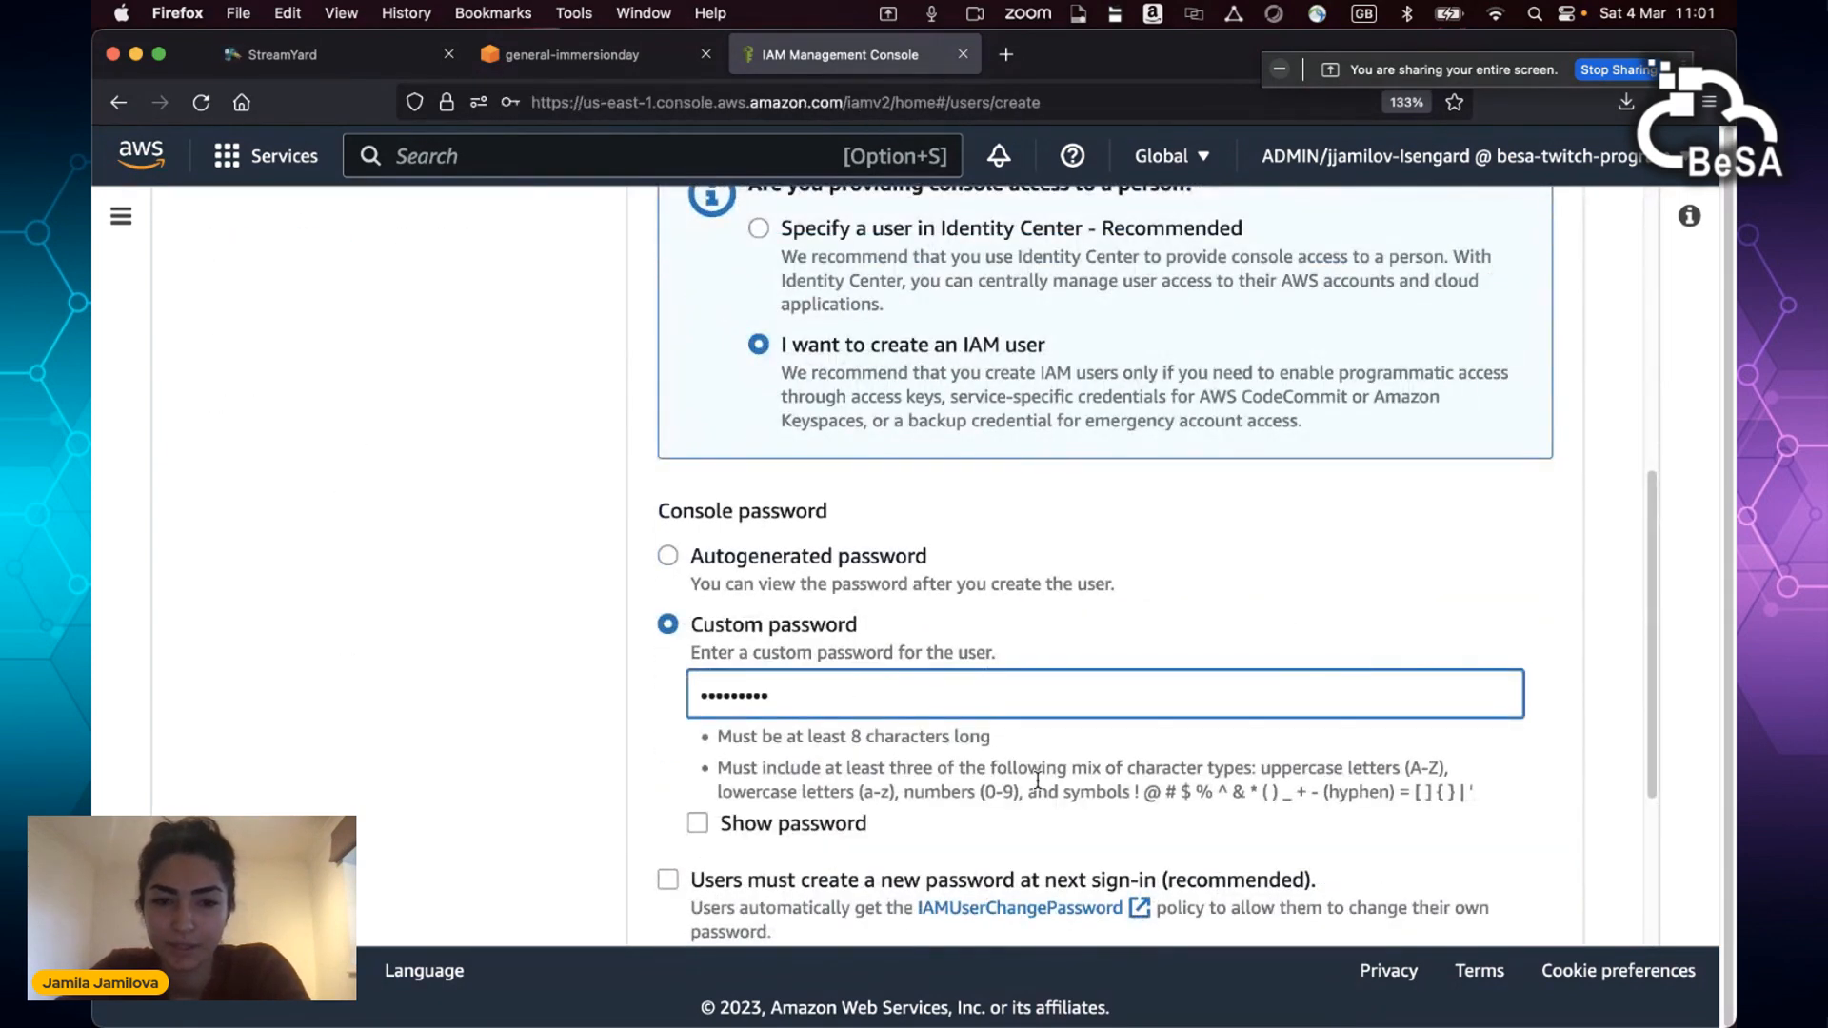
pyautogui.scroll(-3, 1402, 900)
pyautogui.click(1528, 929)
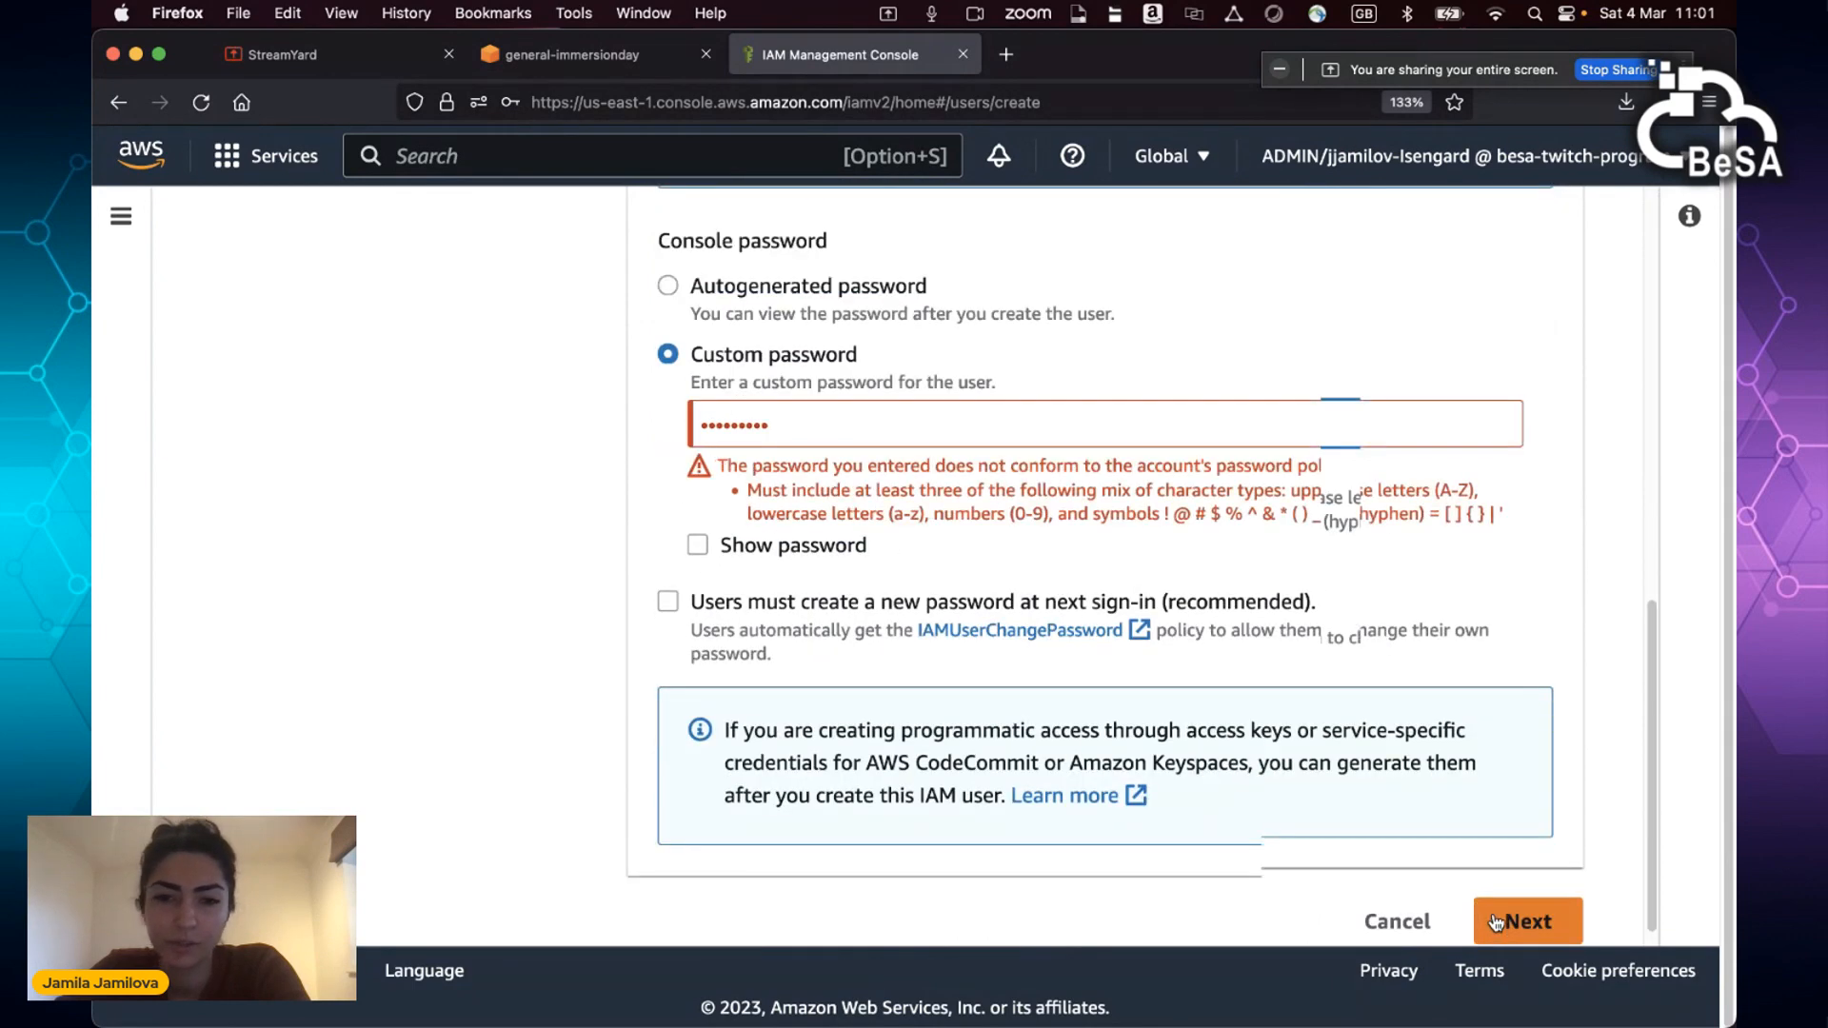
# Step: Replace the custom console password with a longer one and continue to the permissions stage without saving the login in the browser
pyautogui.doubleClick(848, 419)
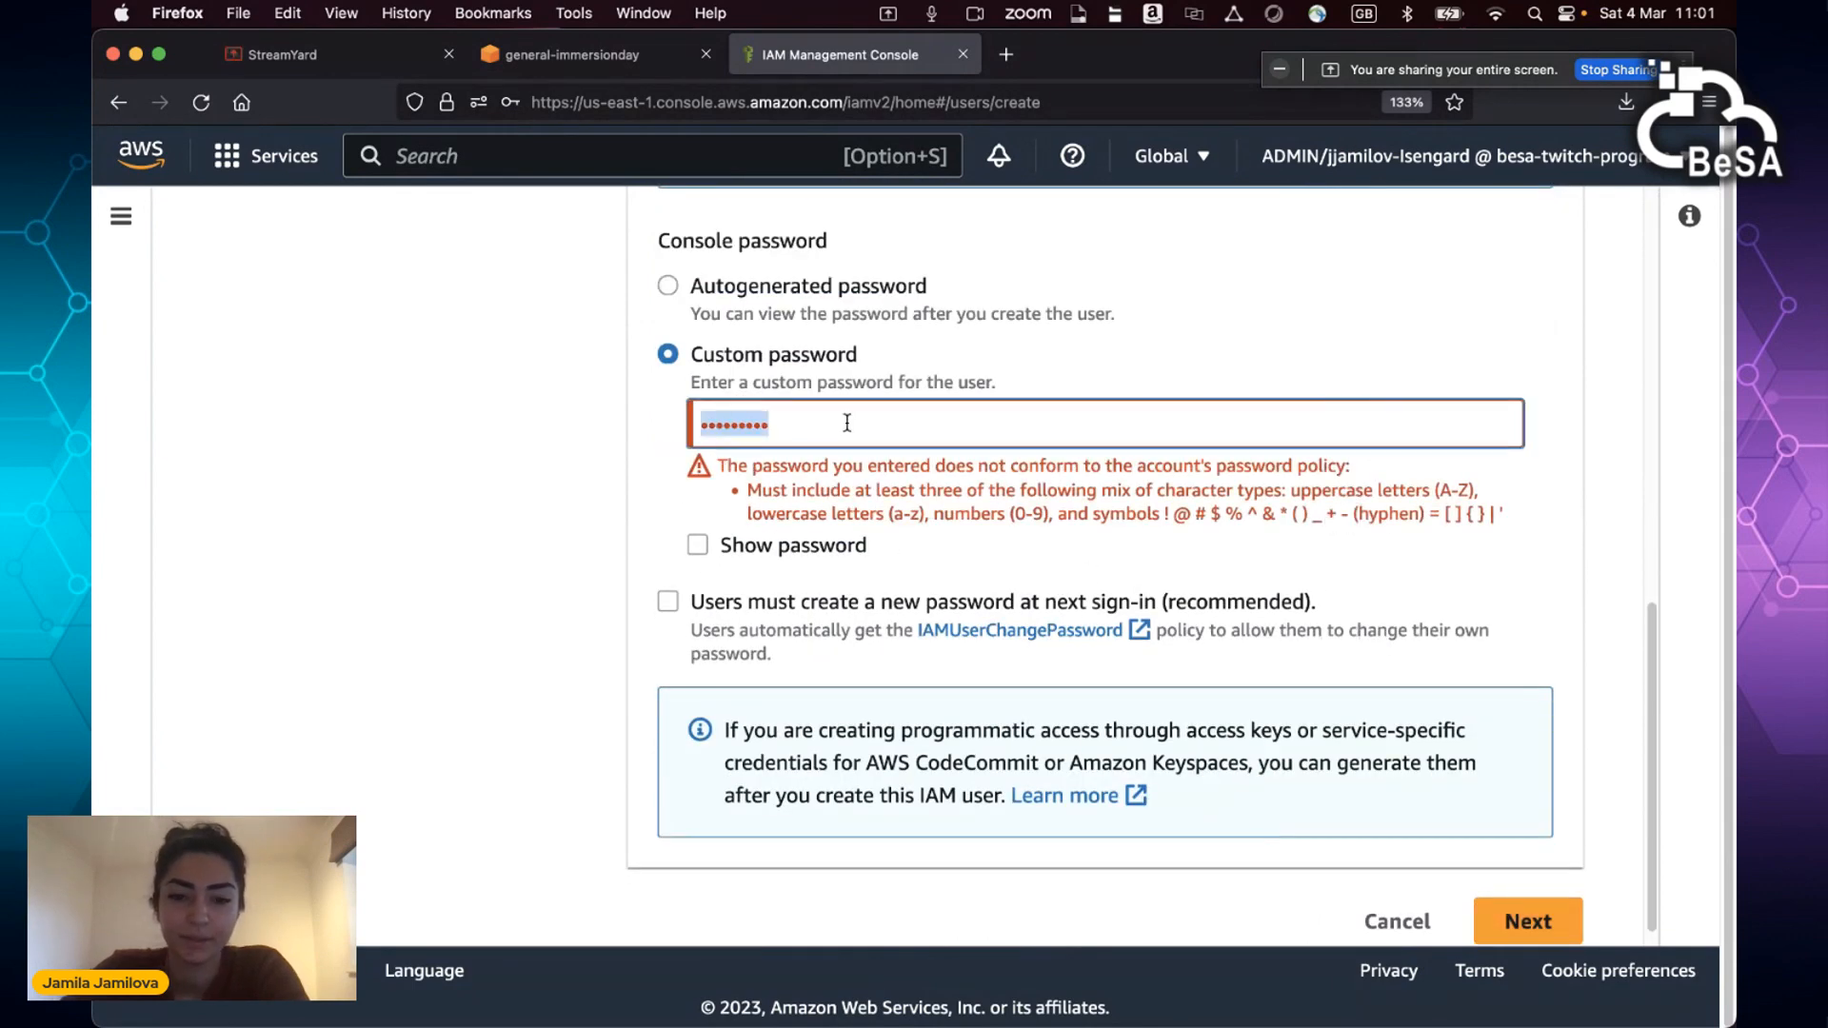
pyautogui.write('**********')
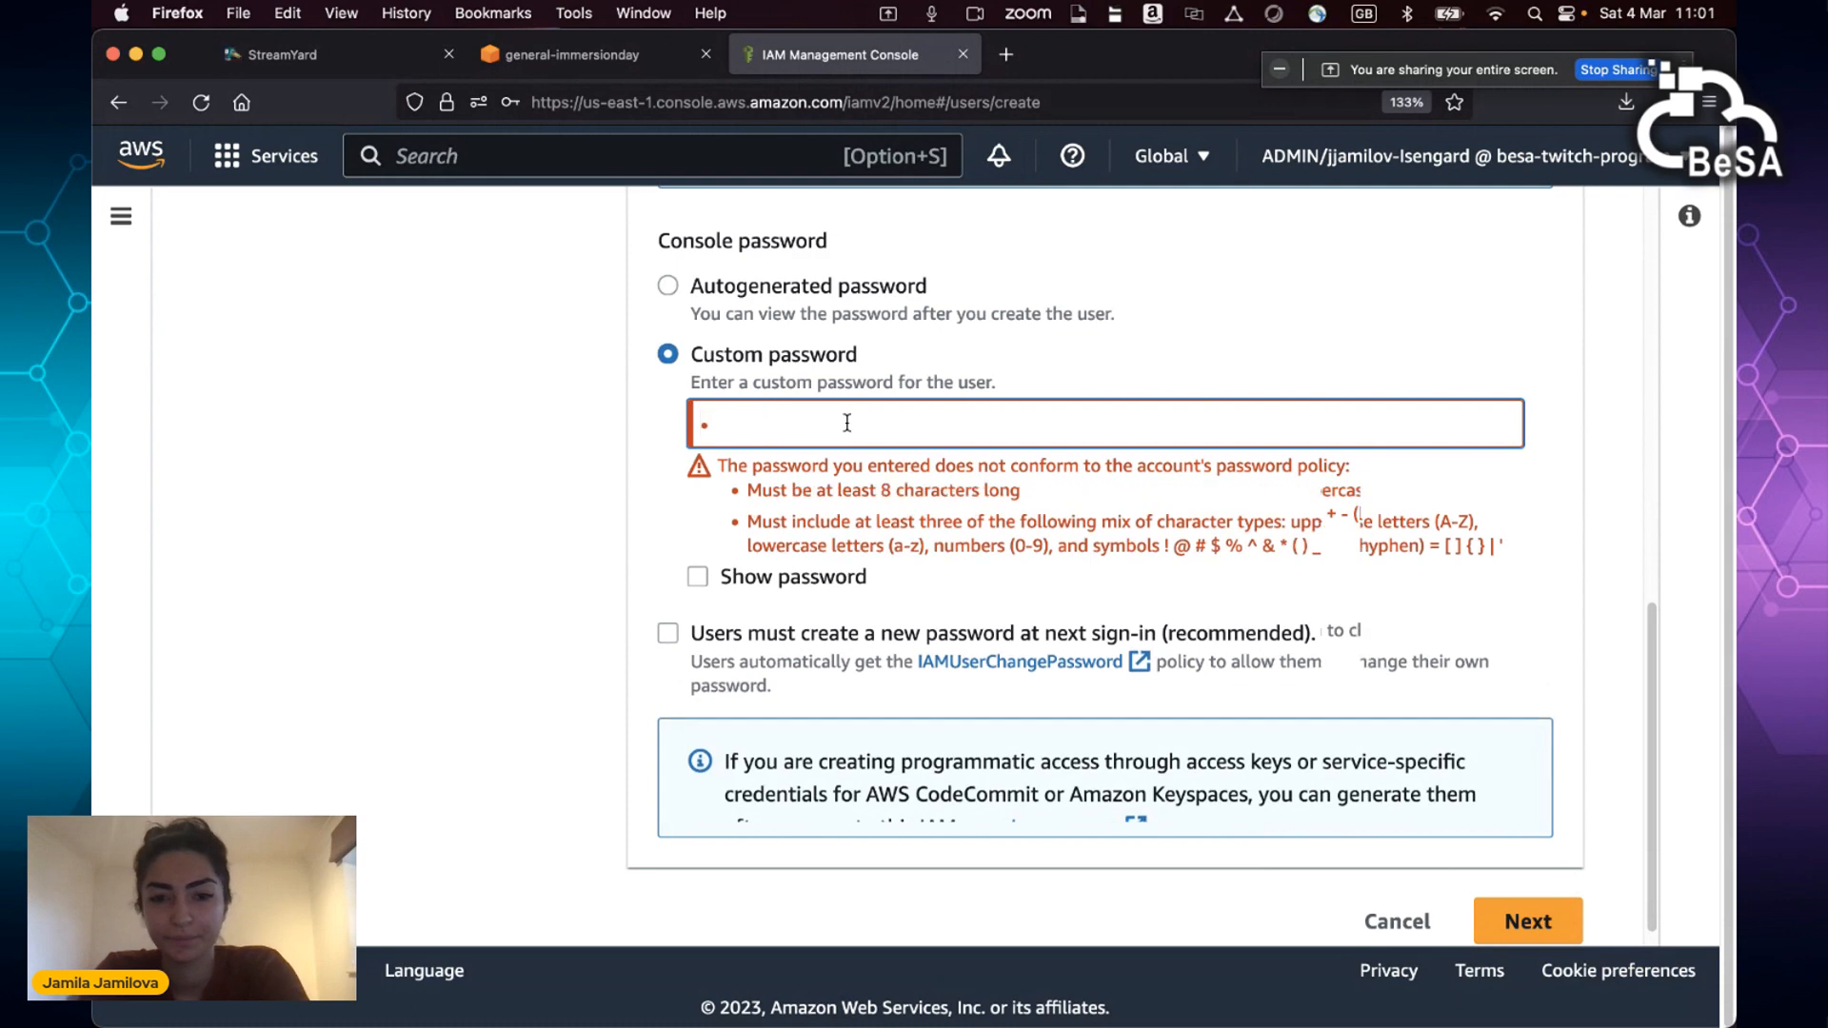
pyautogui.write('**')
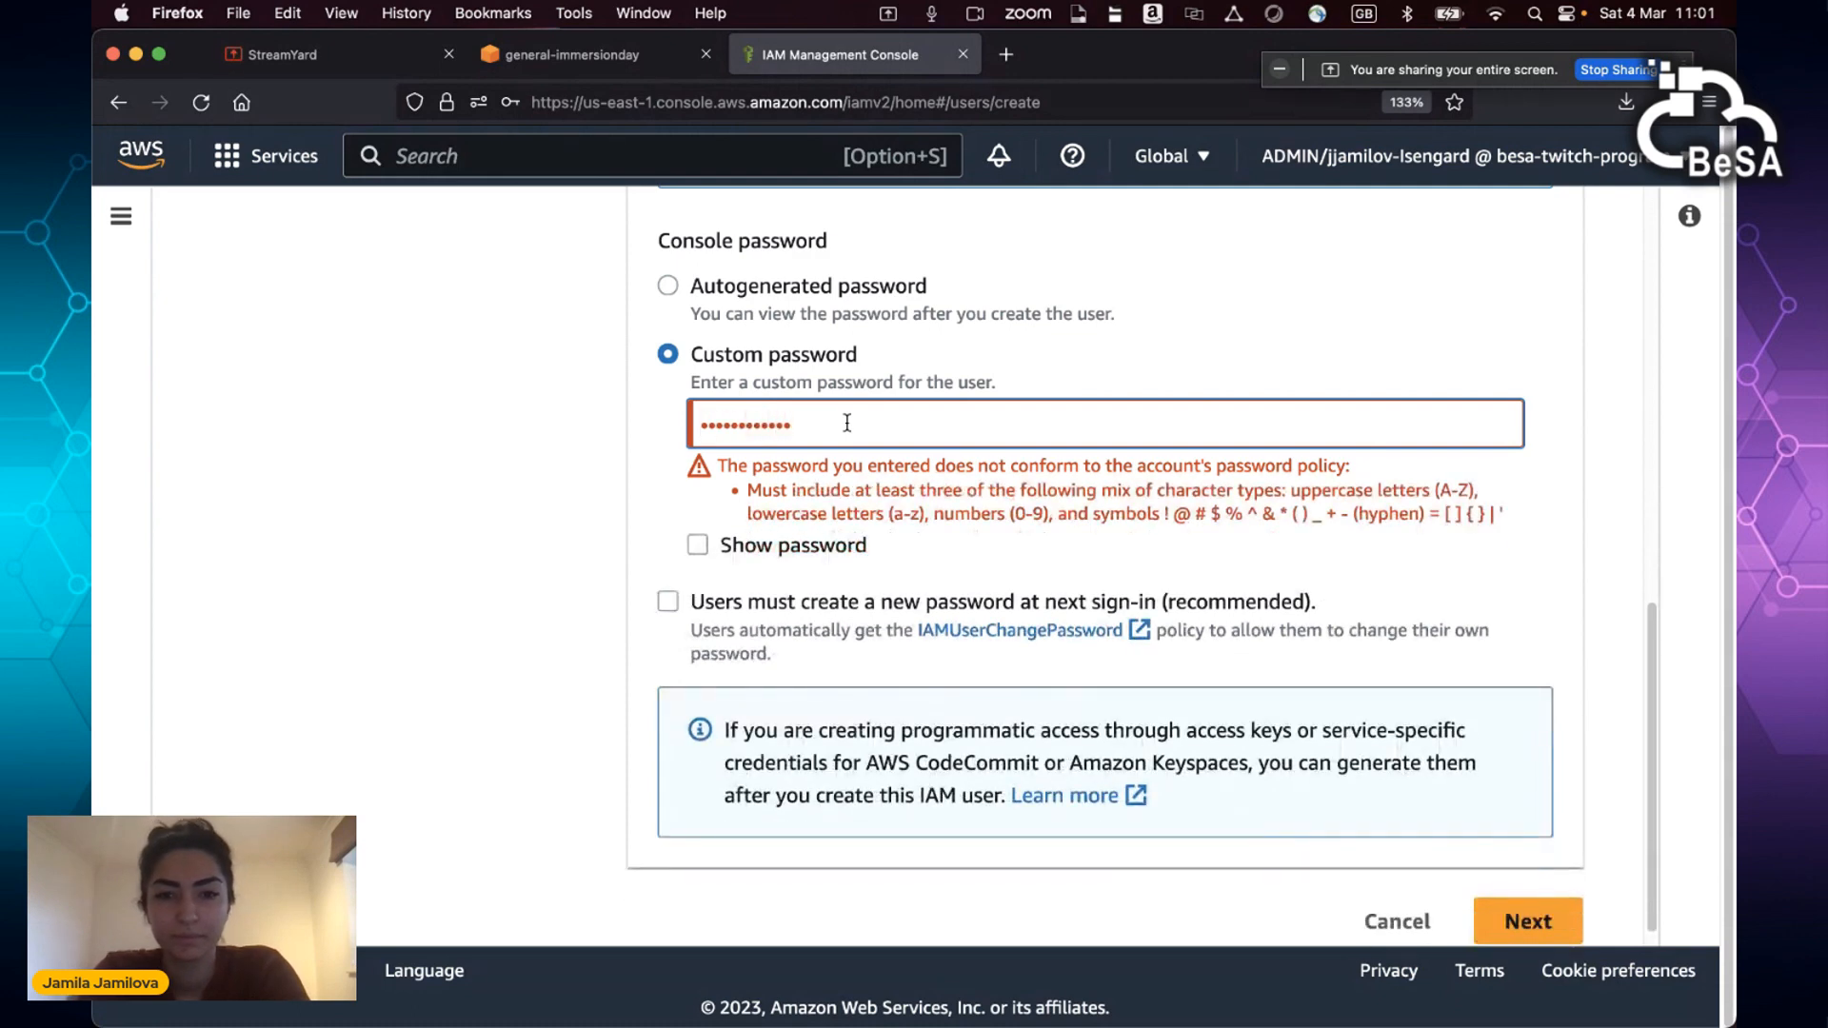
pyautogui.write('**')
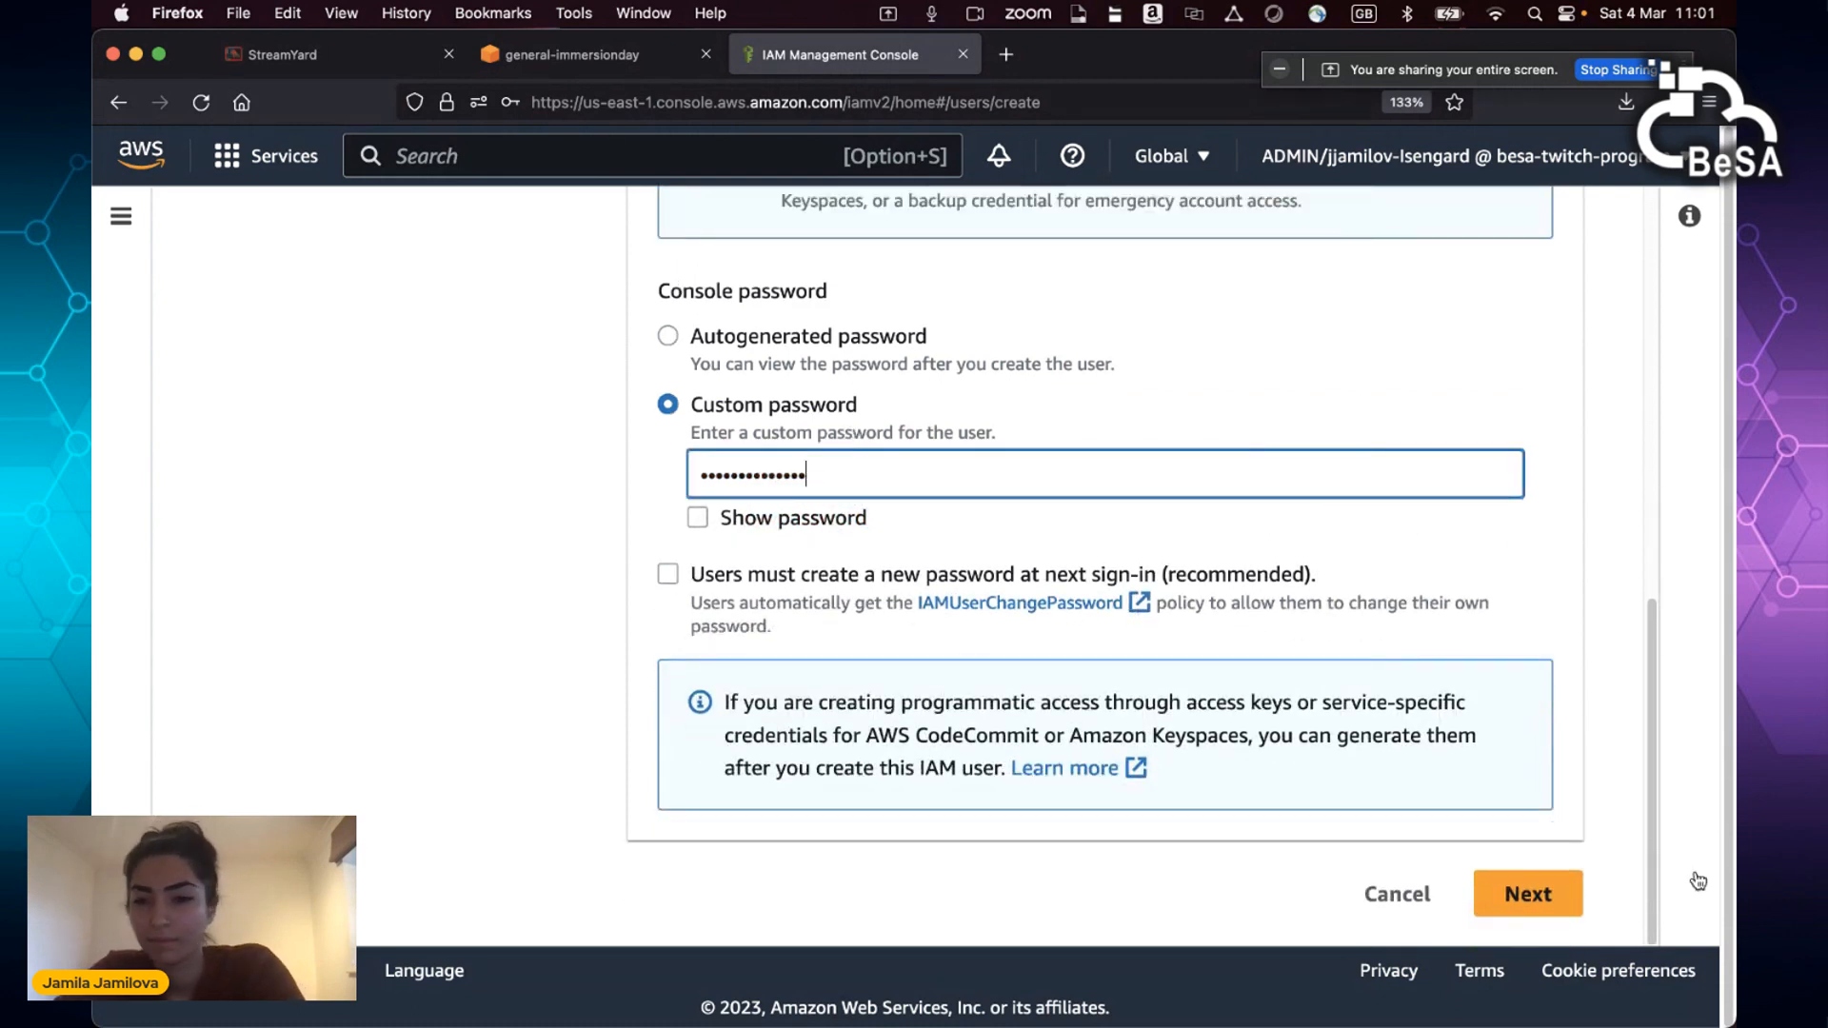
pyautogui.click(1533, 904)
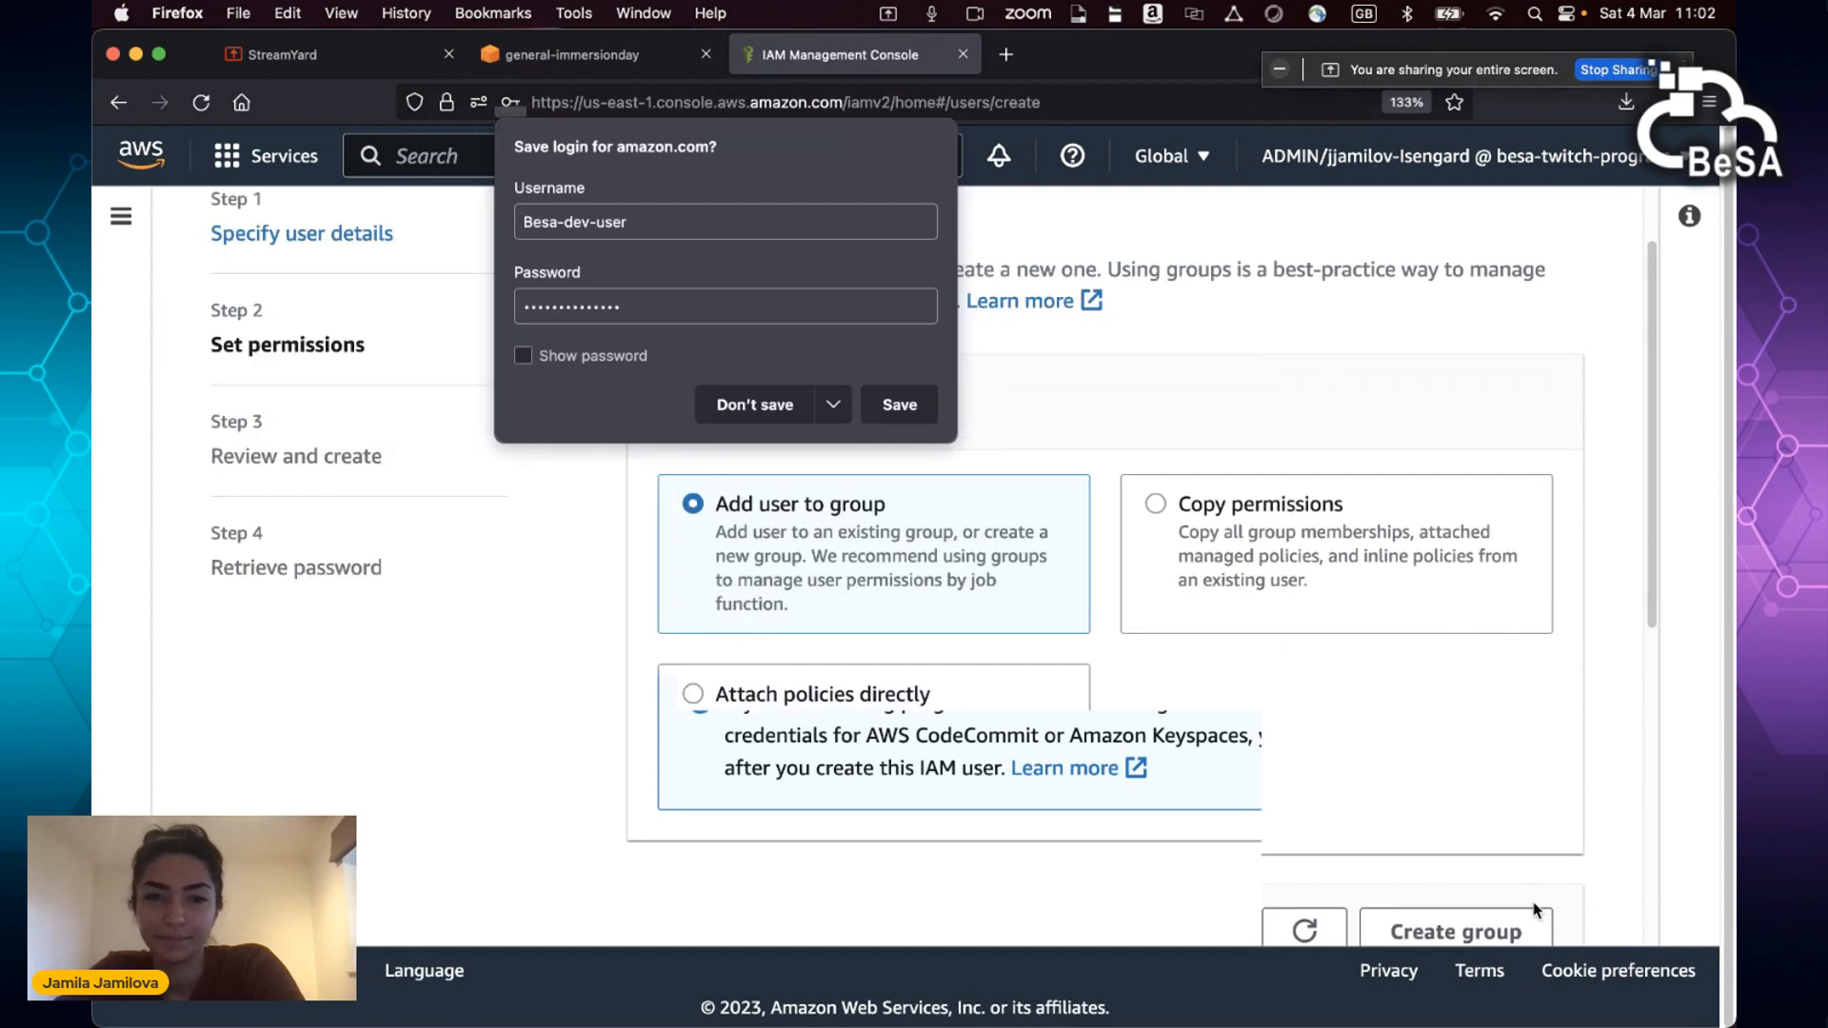
pyautogui.click(771, 404)
pyautogui.scroll(2, 727, 552)
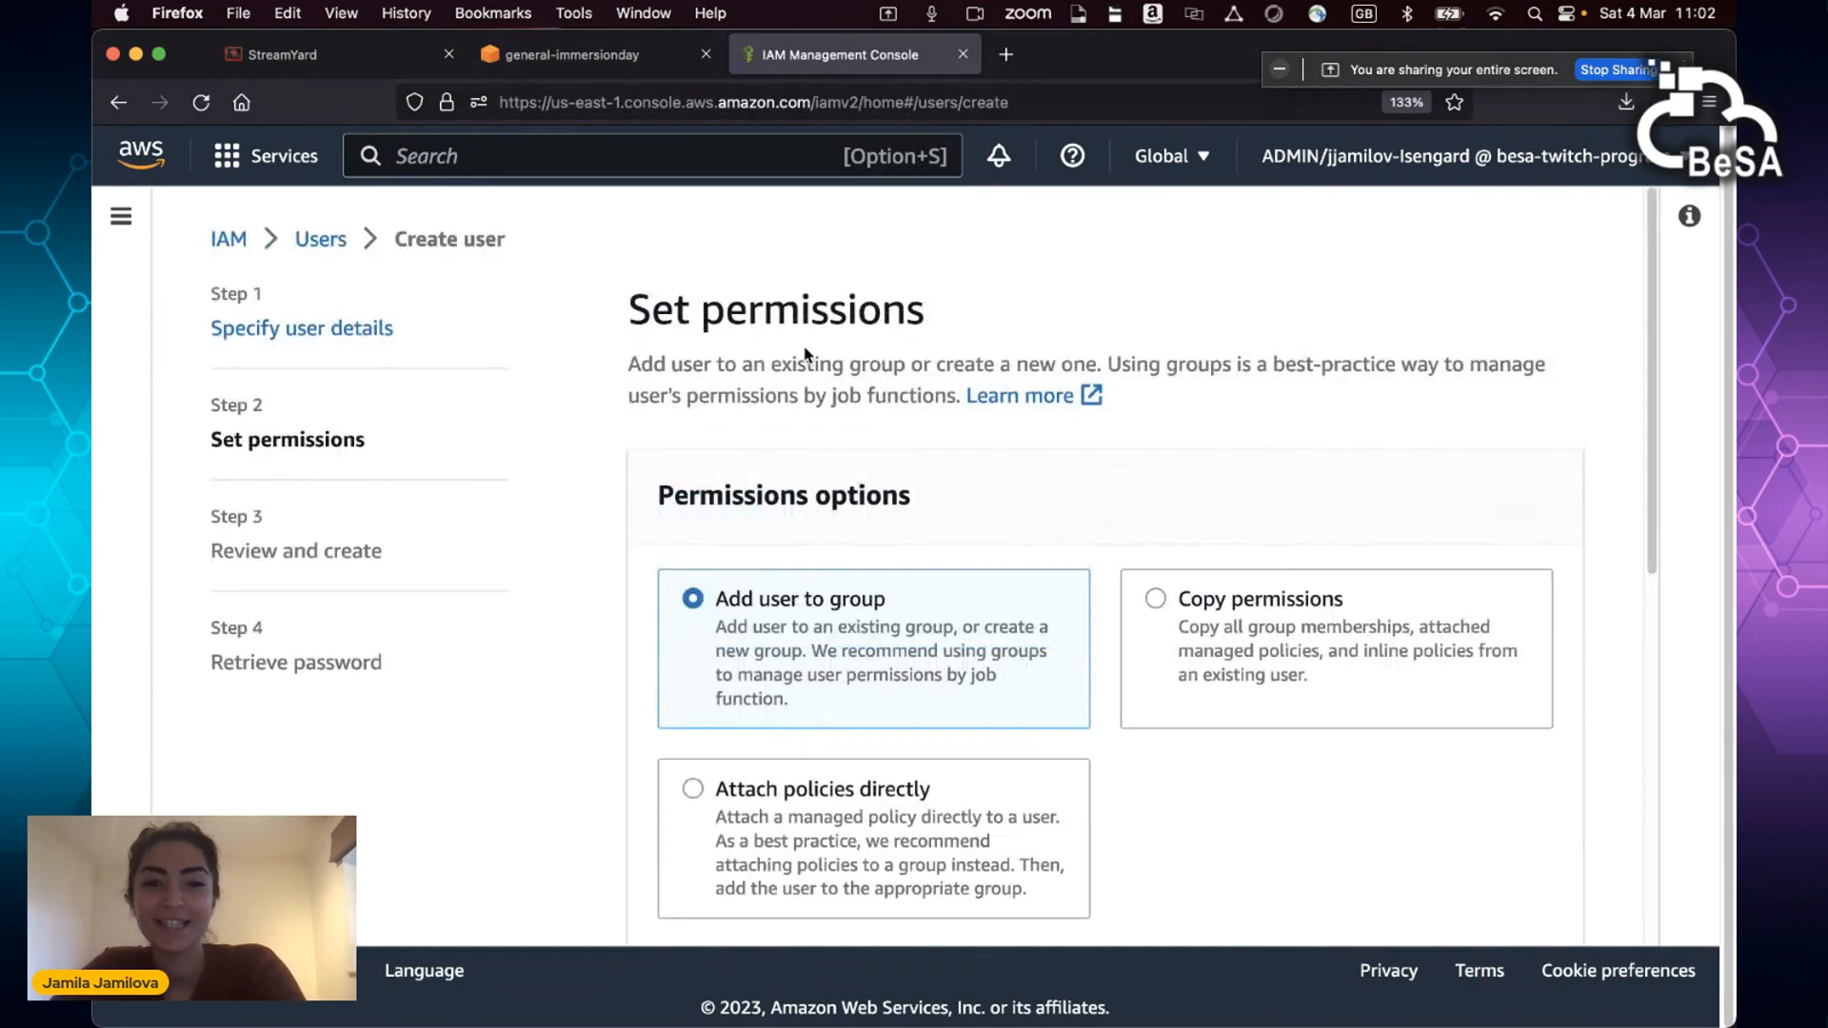
# Step: Keep the option to add the user to a group and select dev-group as the user's group
pyautogui.scroll(-2, 804, 354)
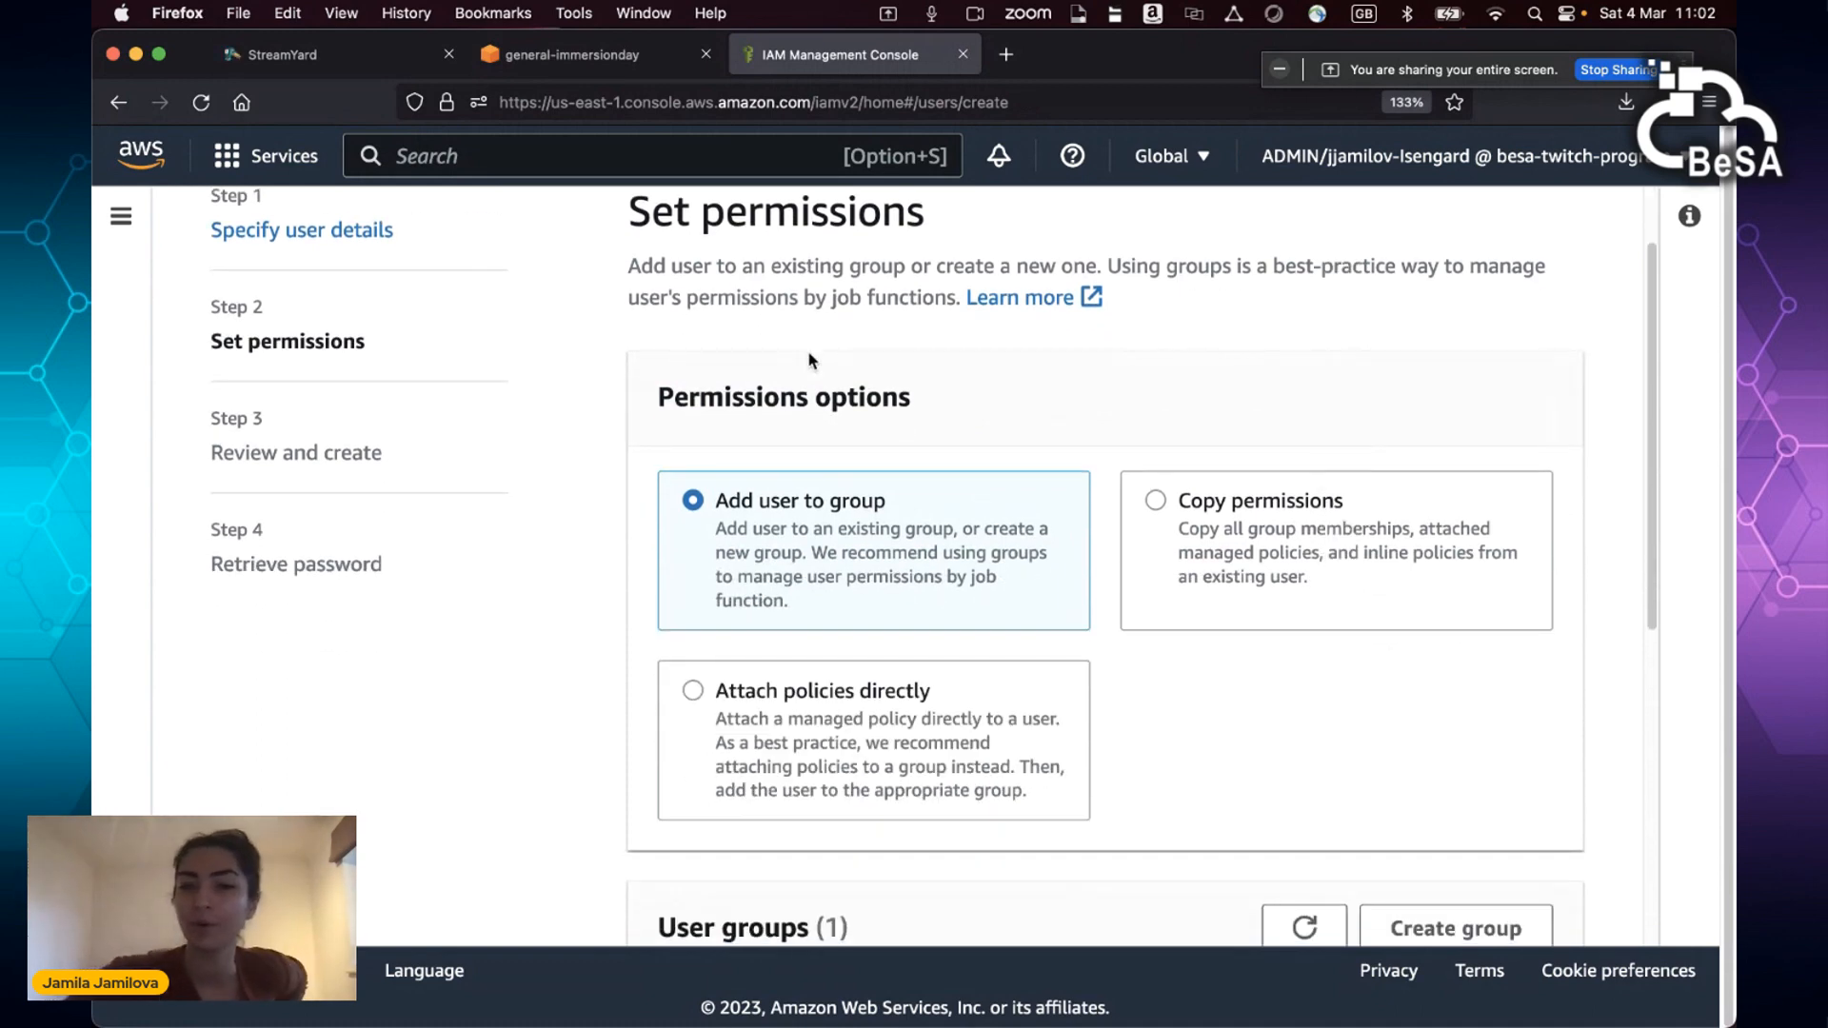
pyautogui.scroll(-1, 914, 533)
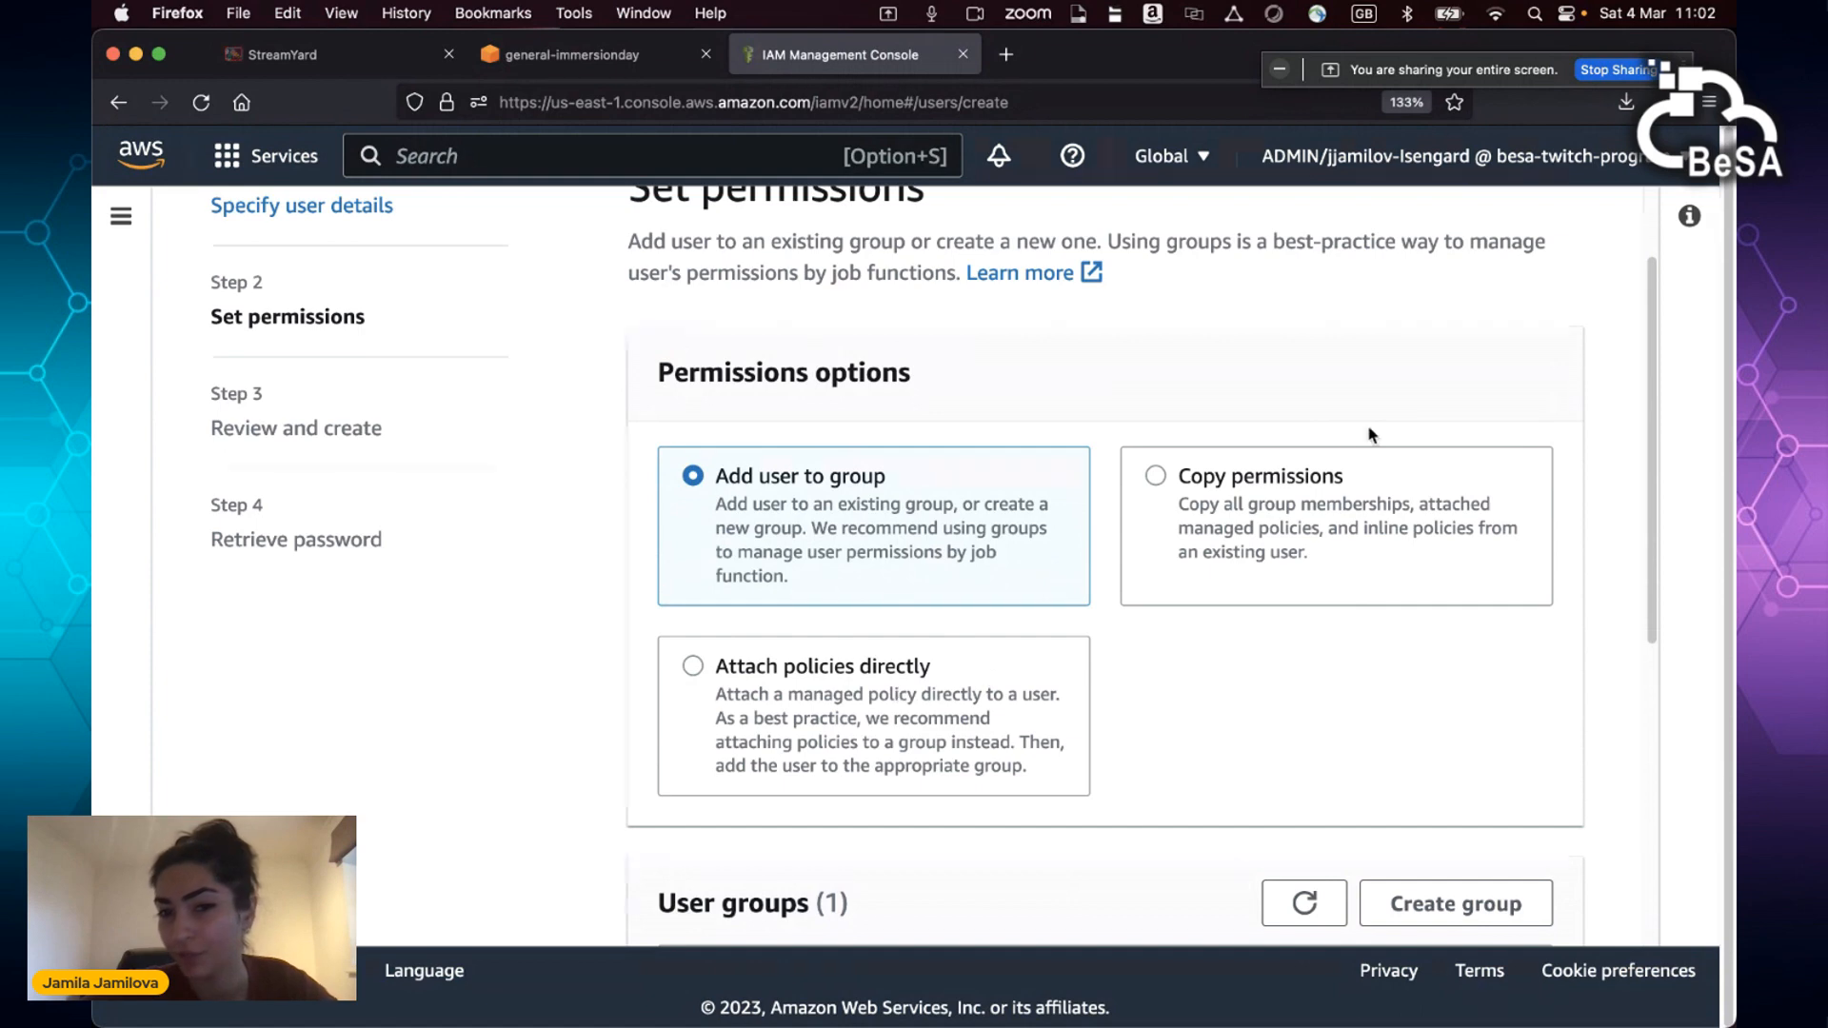
pyautogui.scroll(-4, 1304, 505)
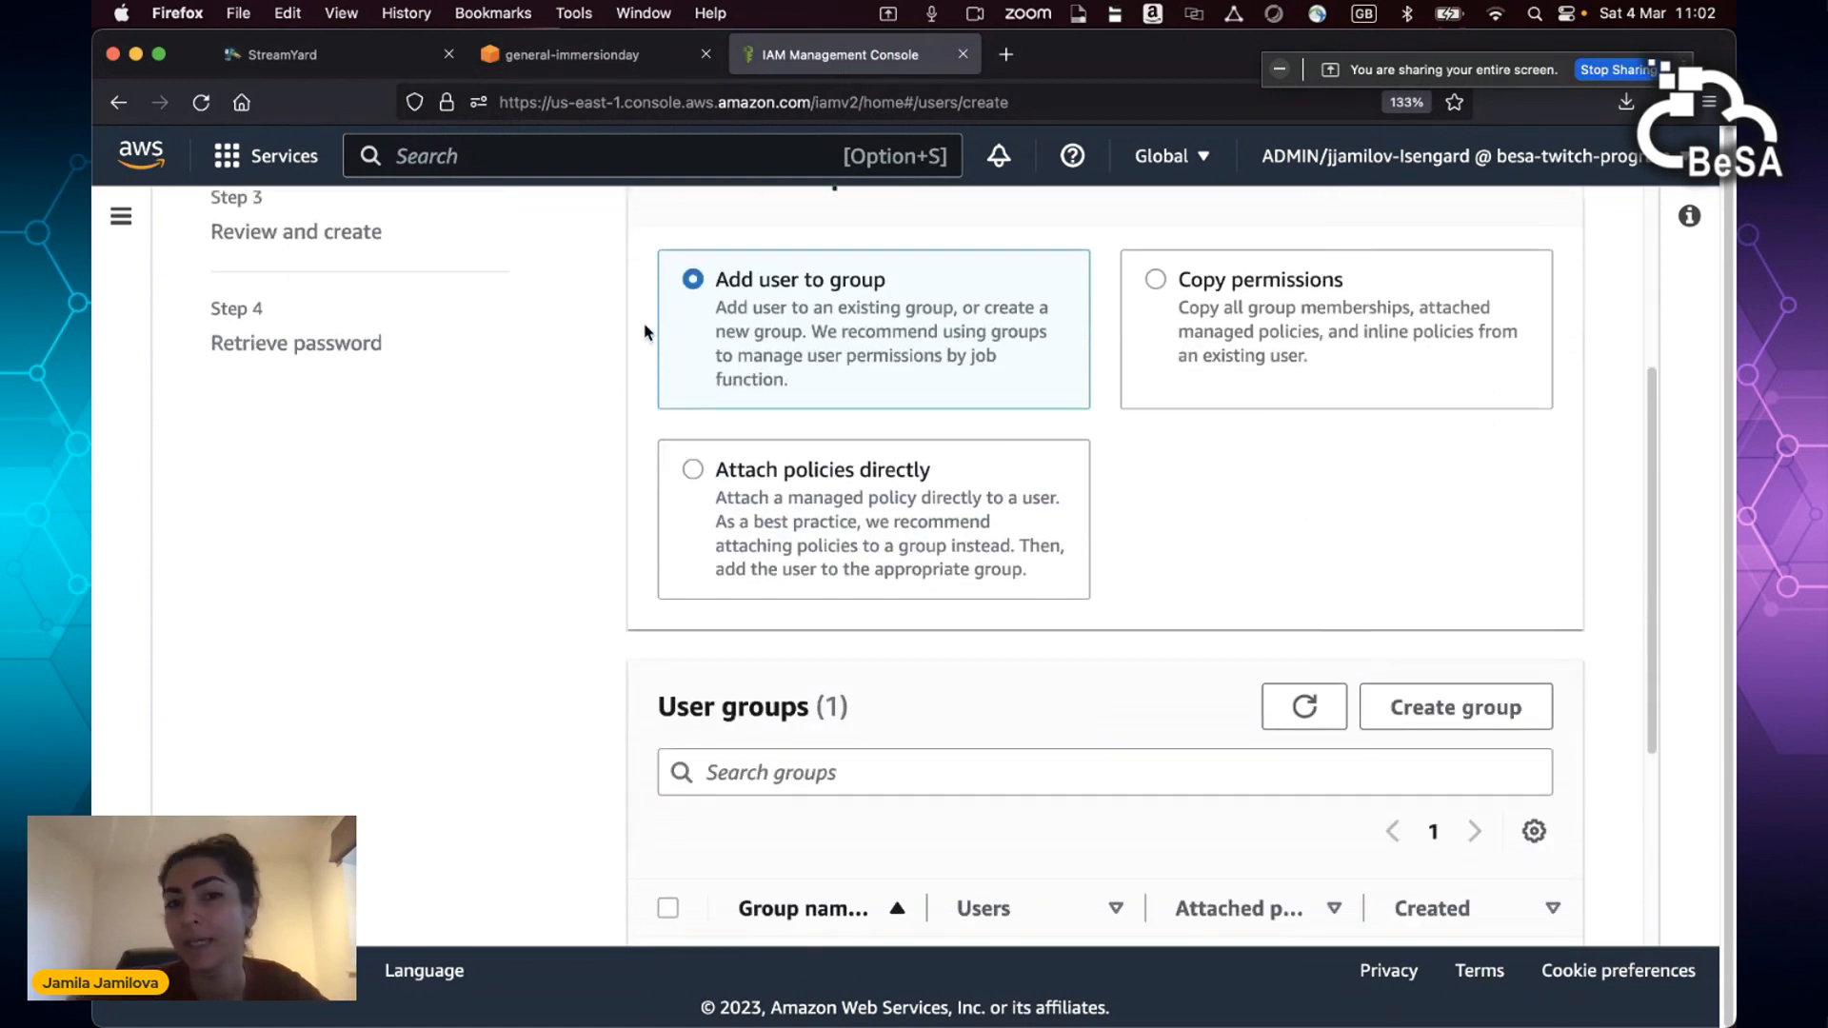
pyautogui.scroll(-5, 816, 333)
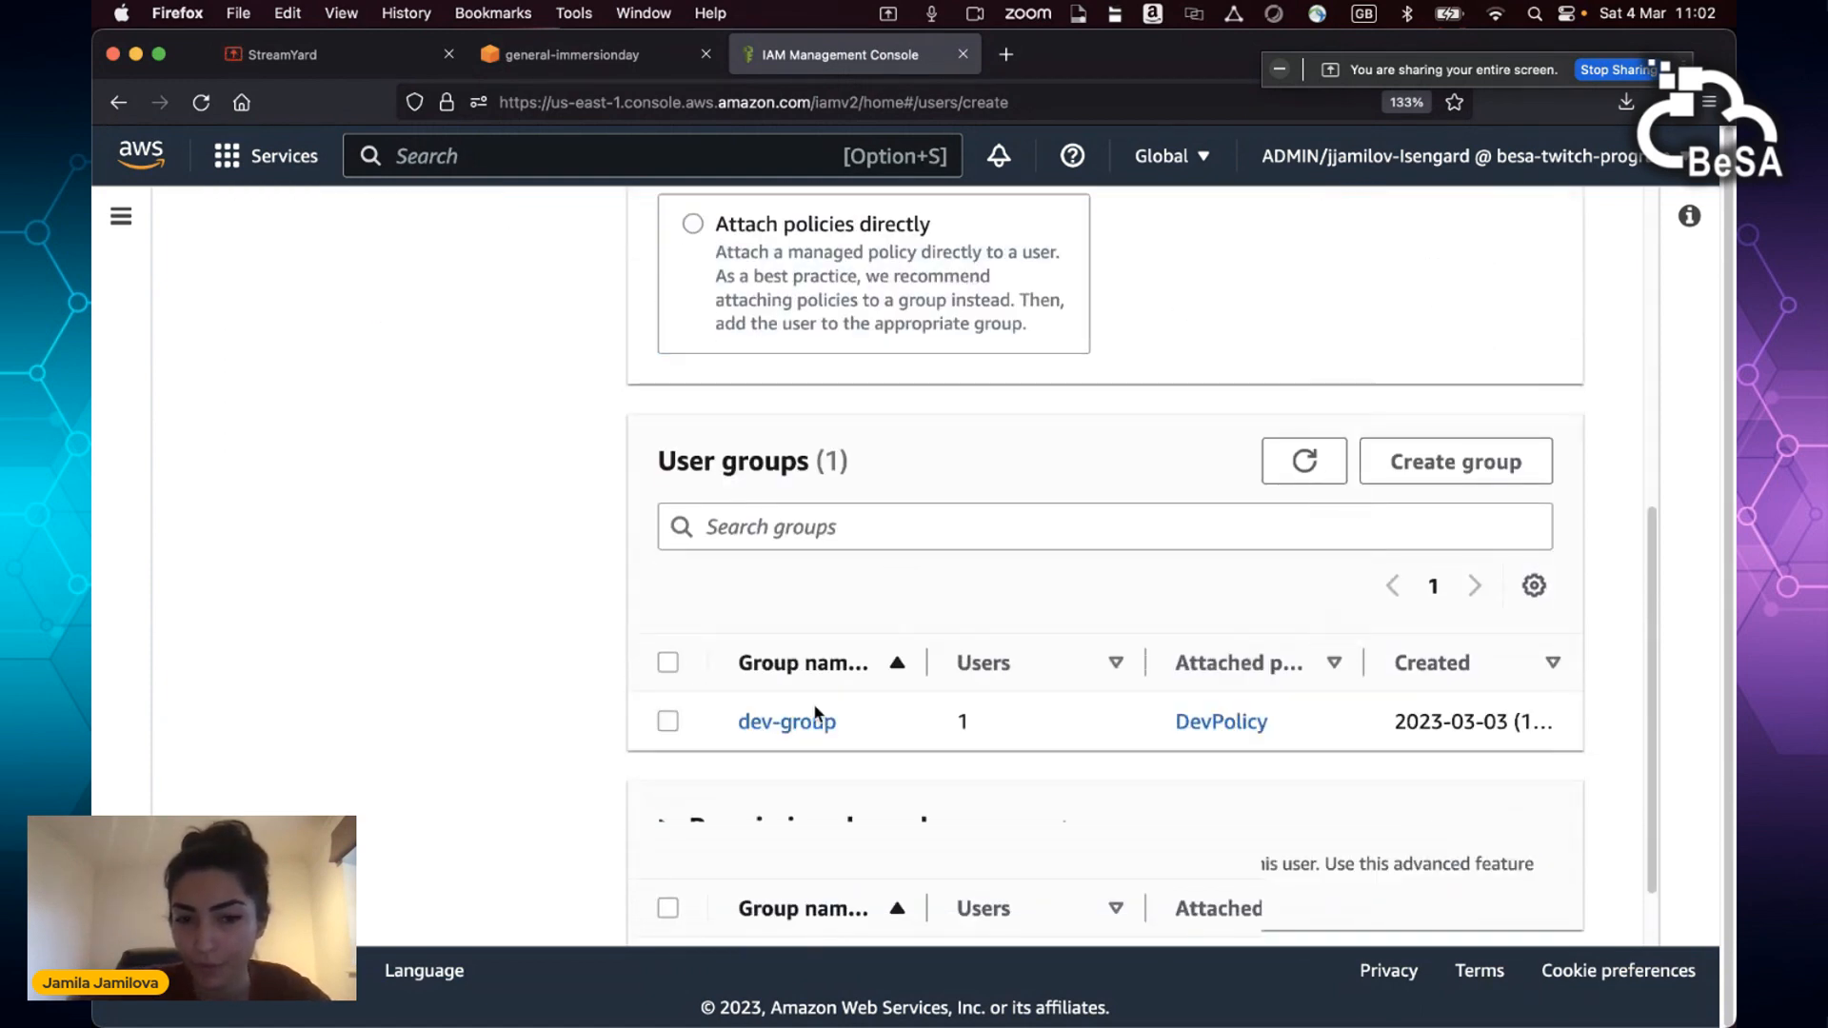
pyautogui.click(667, 720)
pyautogui.scroll(-2, 861, 855)
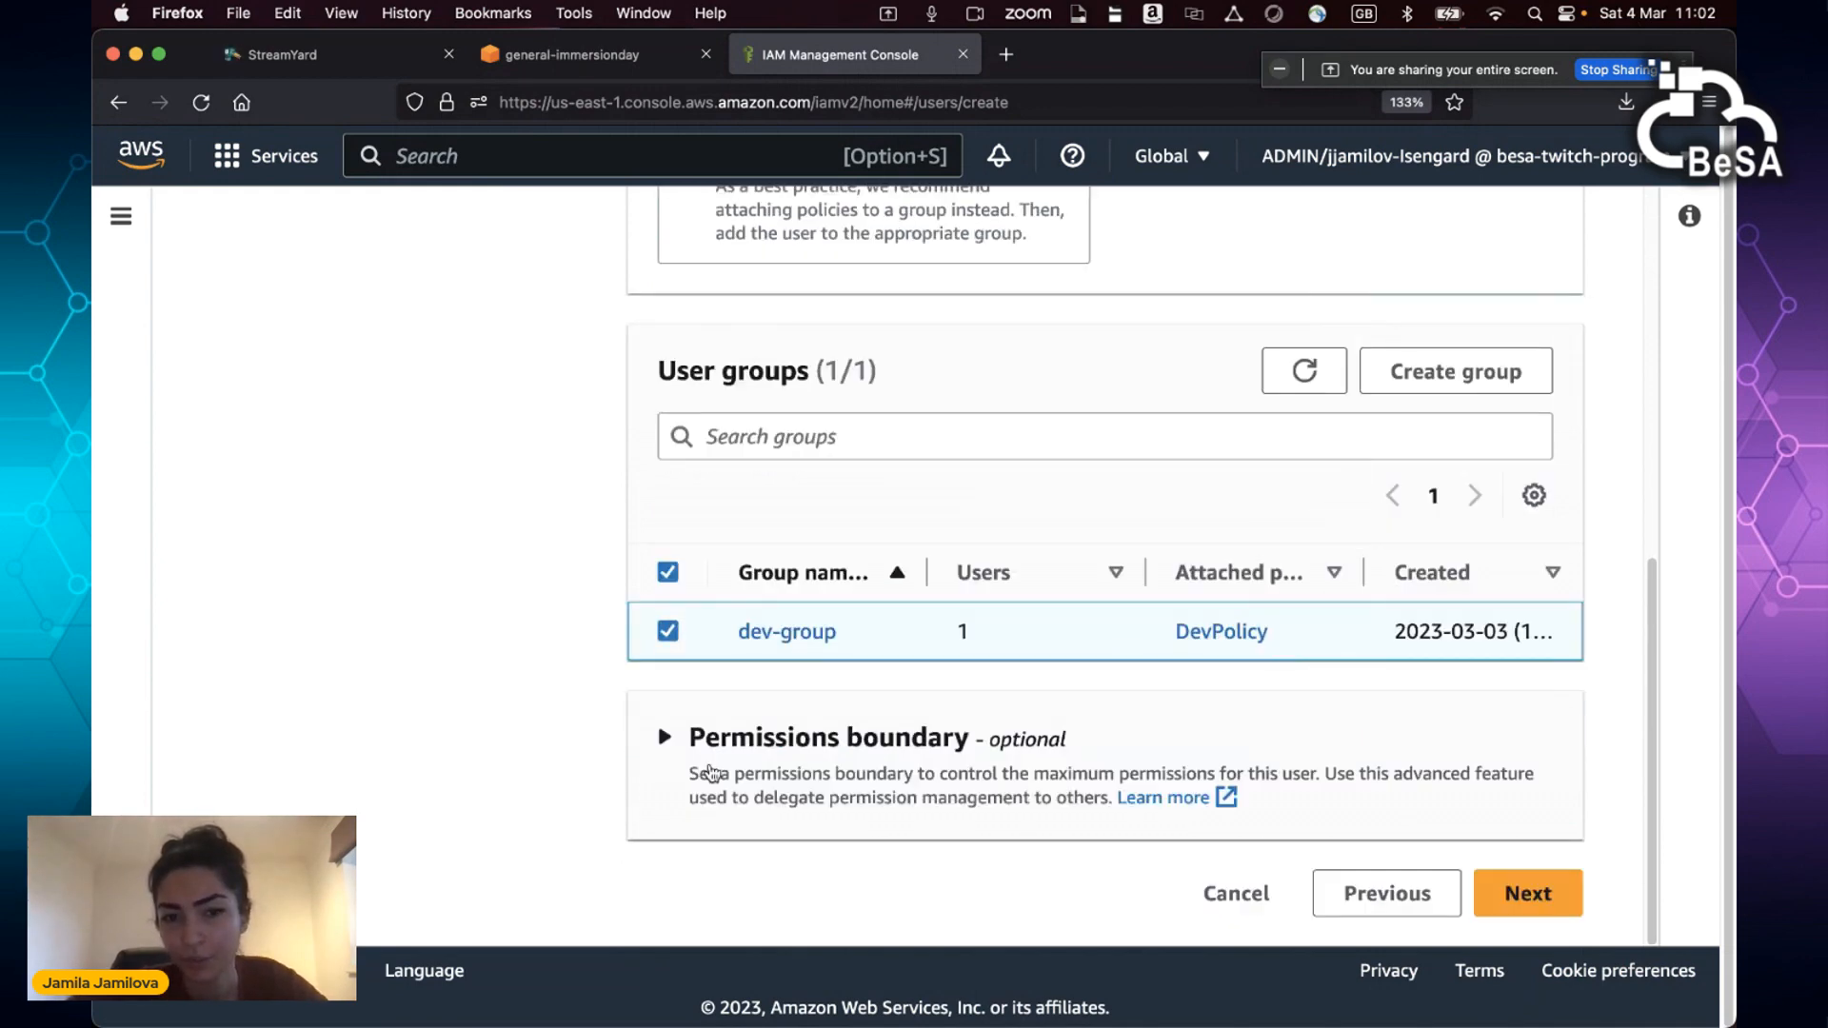
# Step: Expand the permissions boundary section, leave the boundary unused, and proceed to the review stage
pyautogui.click(712, 773)
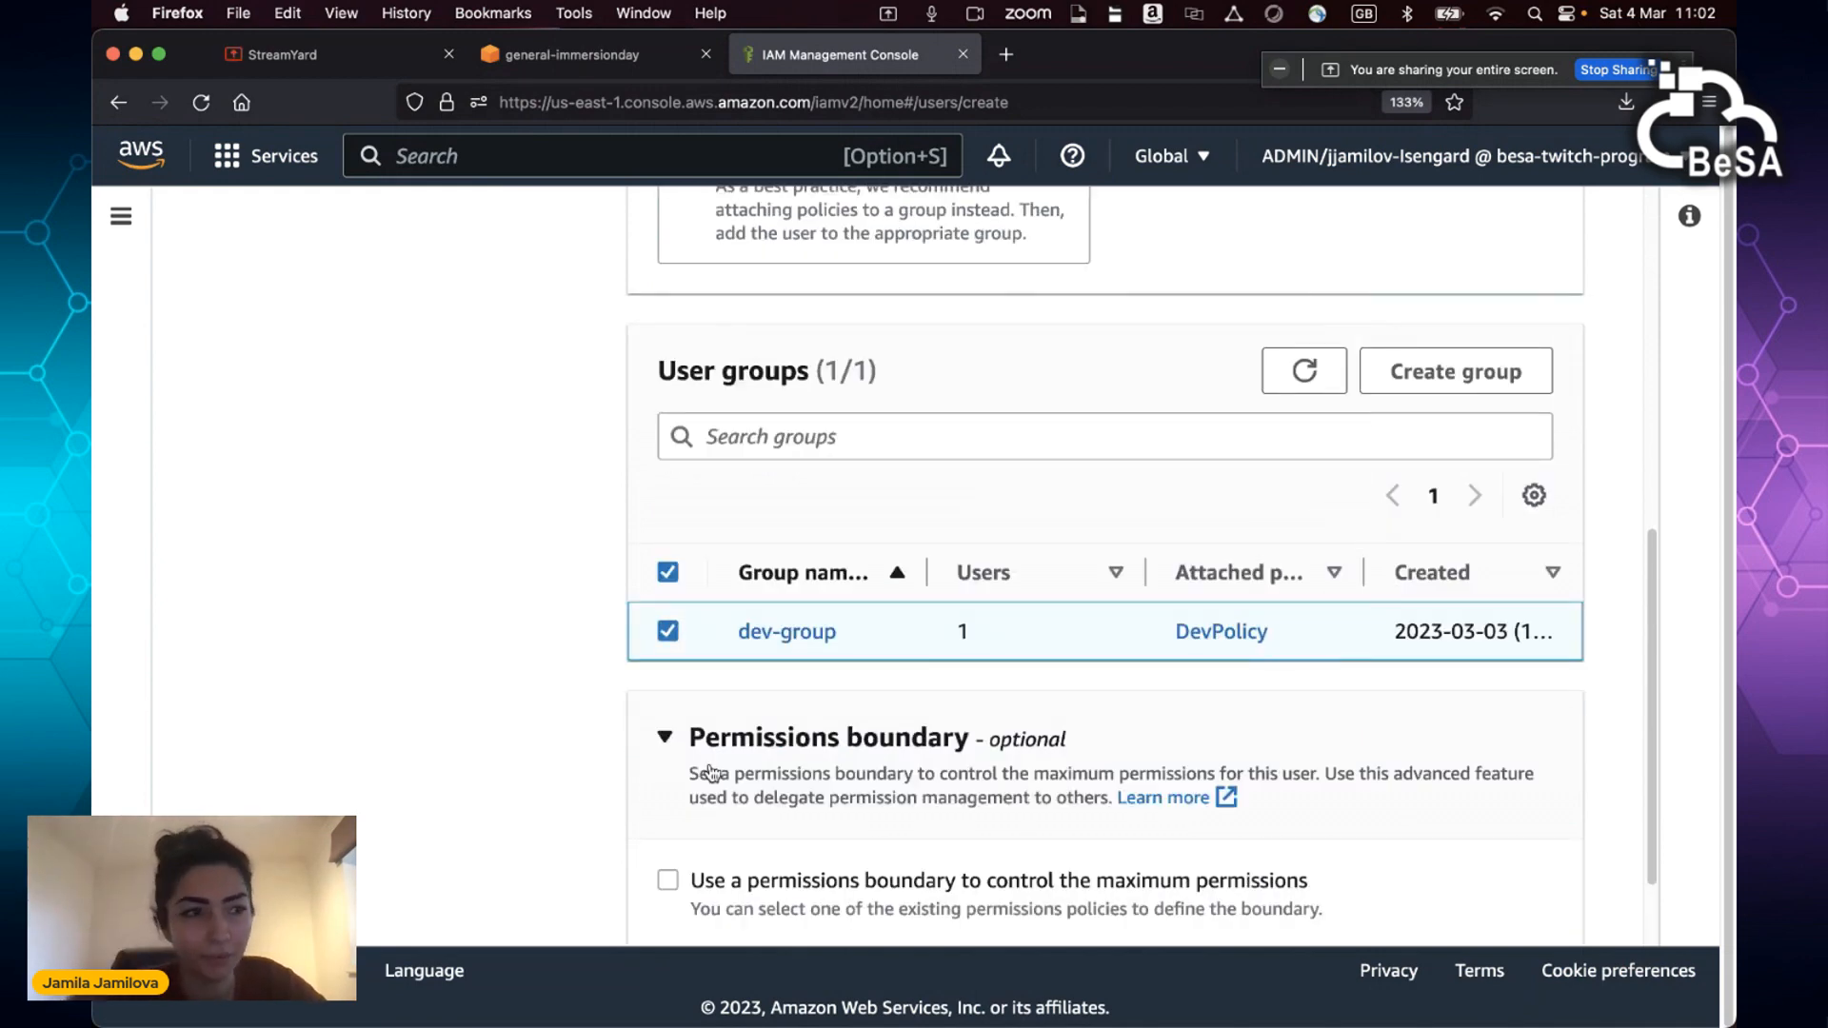
pyautogui.scroll(-2, 754, 834)
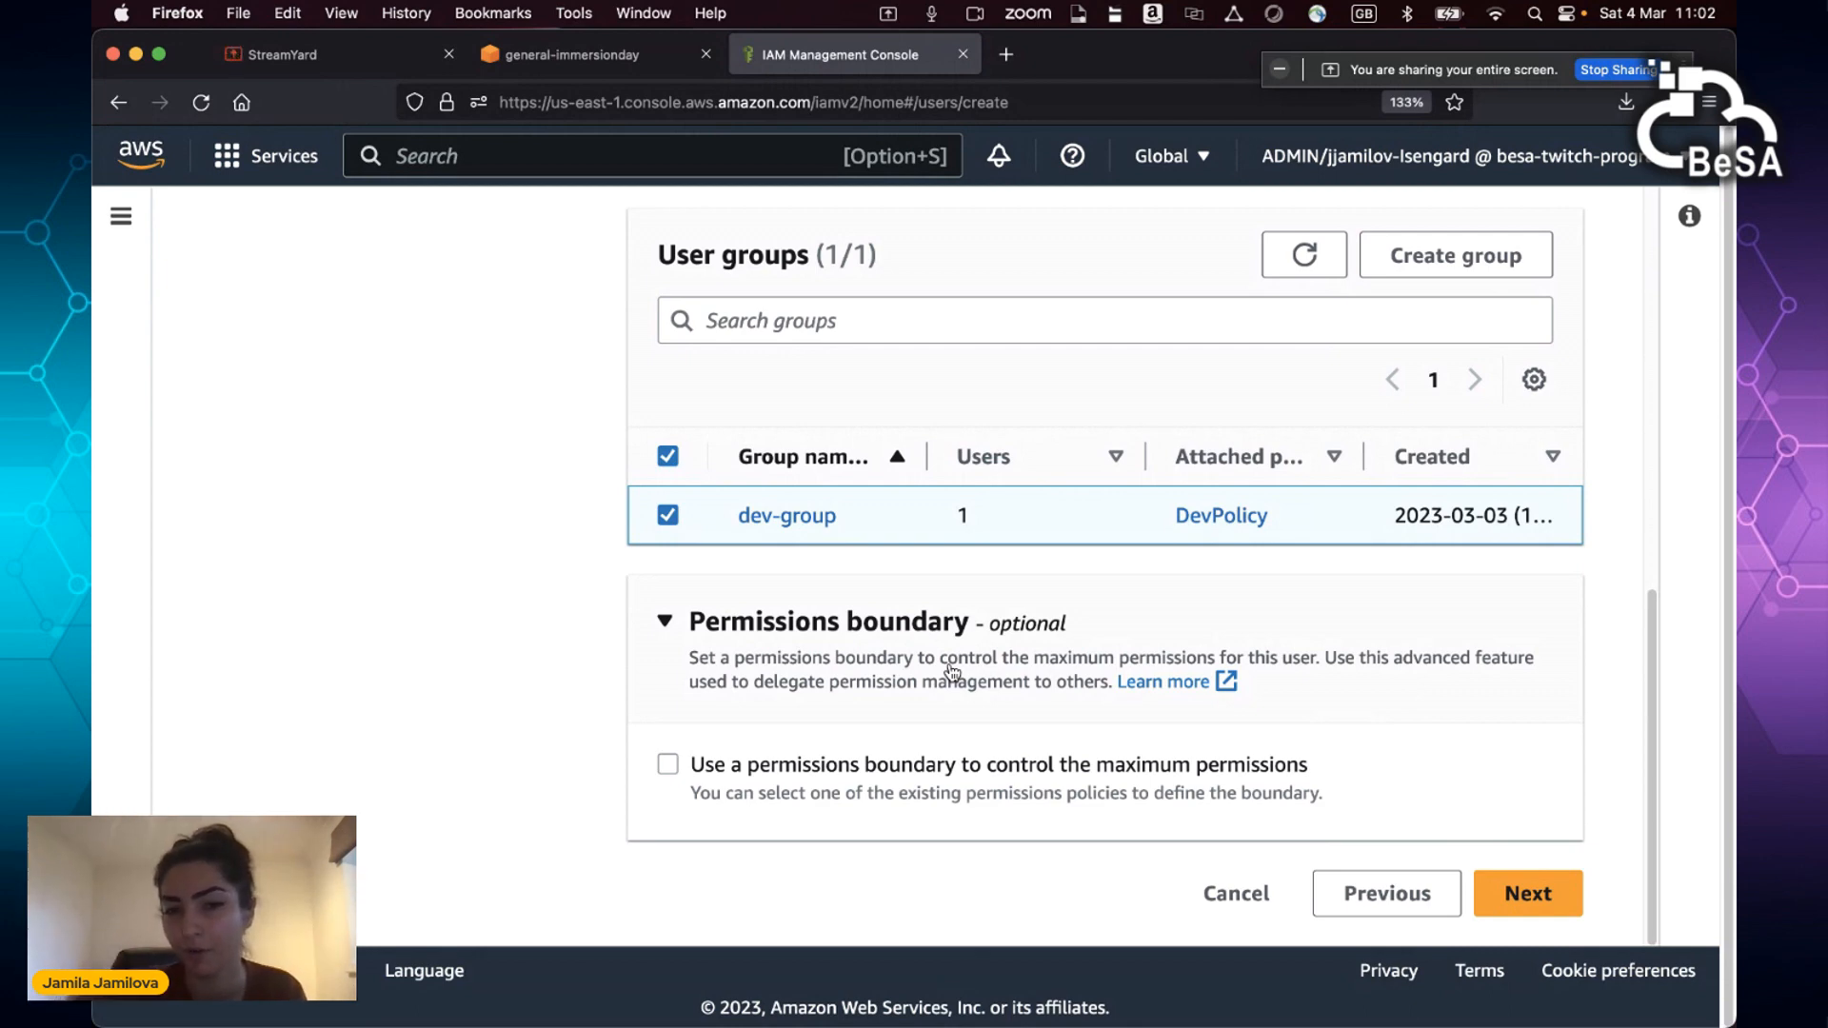
pyautogui.click(1533, 899)
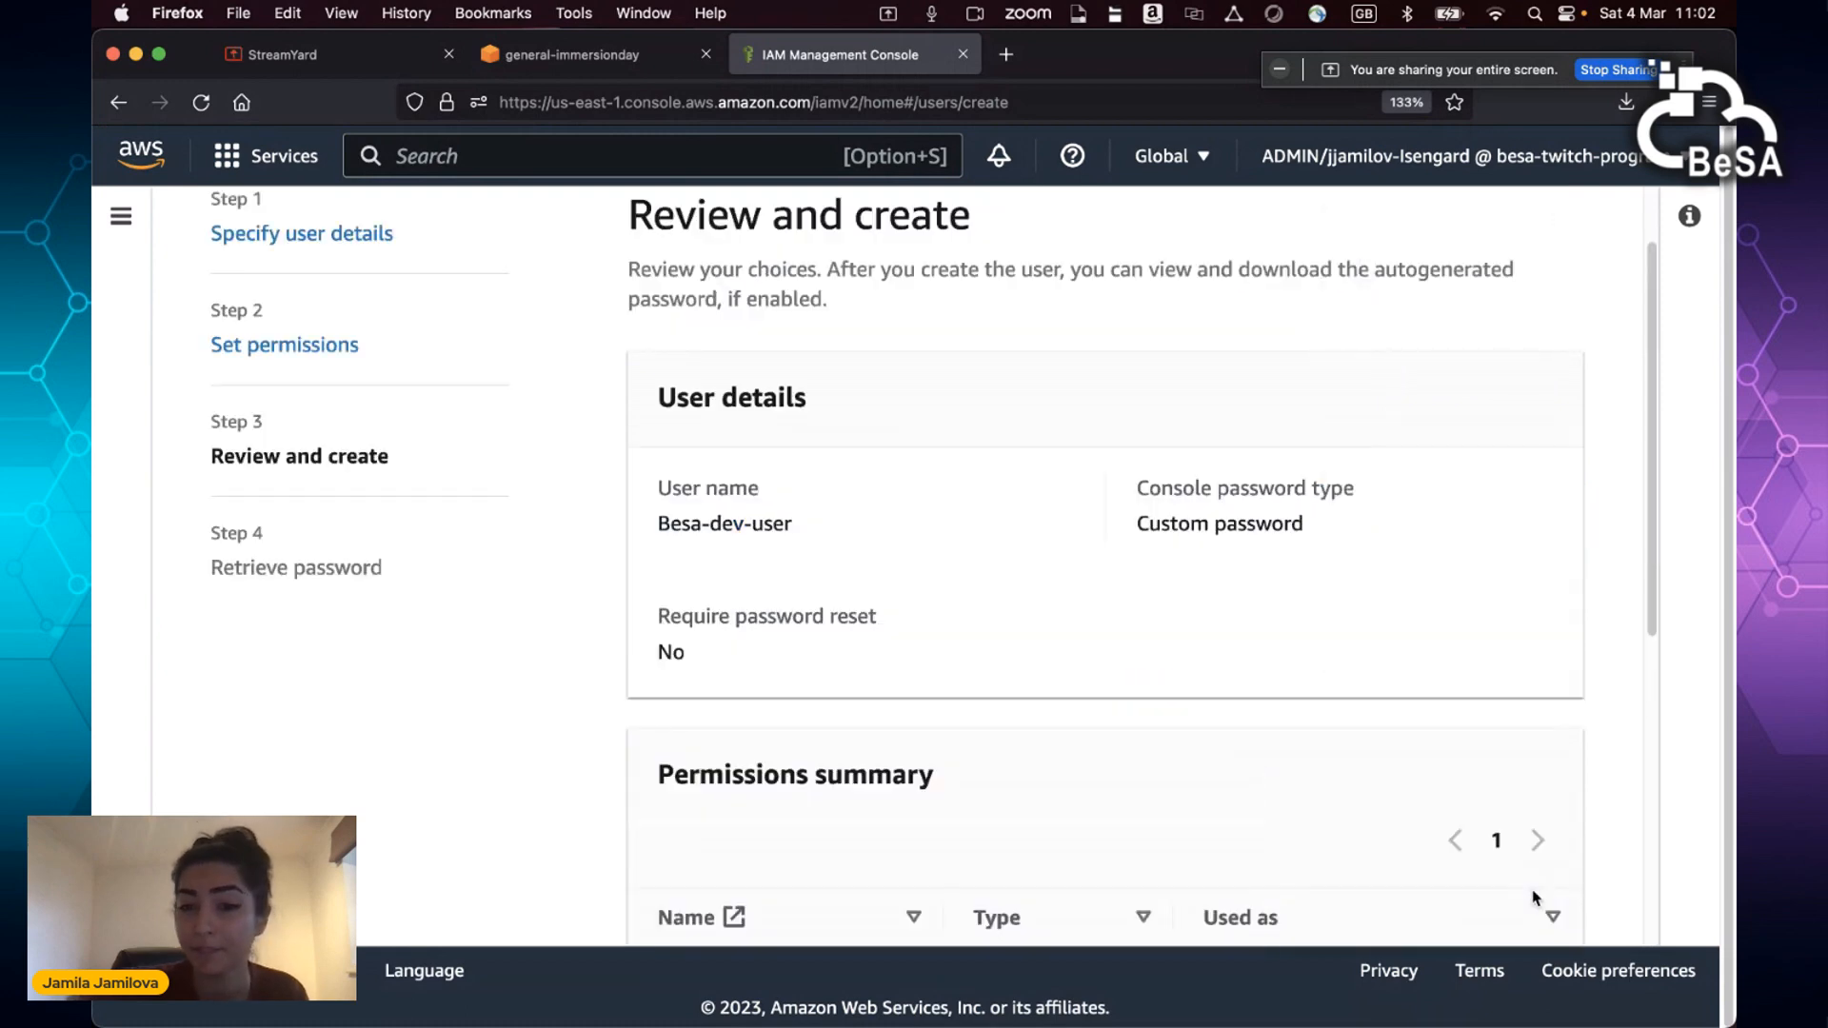
# Step: Review the details, permissions and tags of Besa-dev-user, cancel the user creation and confirm leaving the page without saving
pyautogui.scroll(-4, 1652, 684)
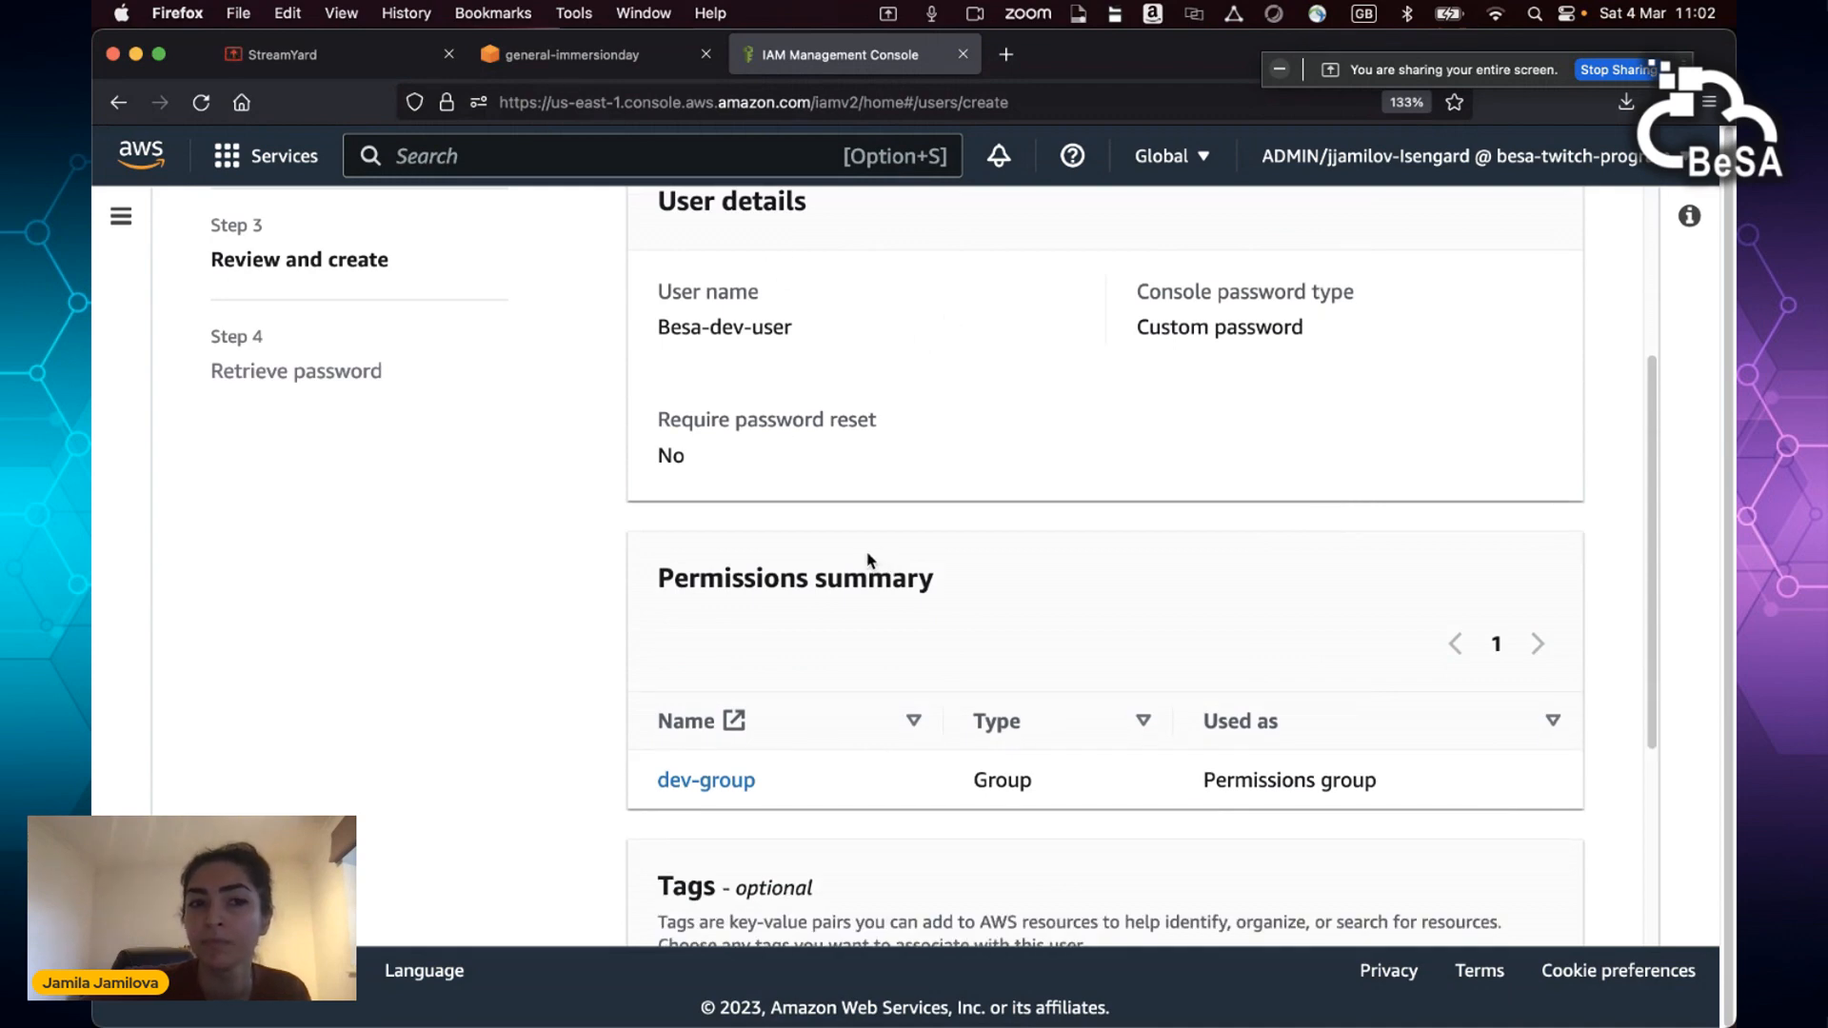
pyautogui.scroll(-1, 866, 559)
pyautogui.scroll(2, 866, 559)
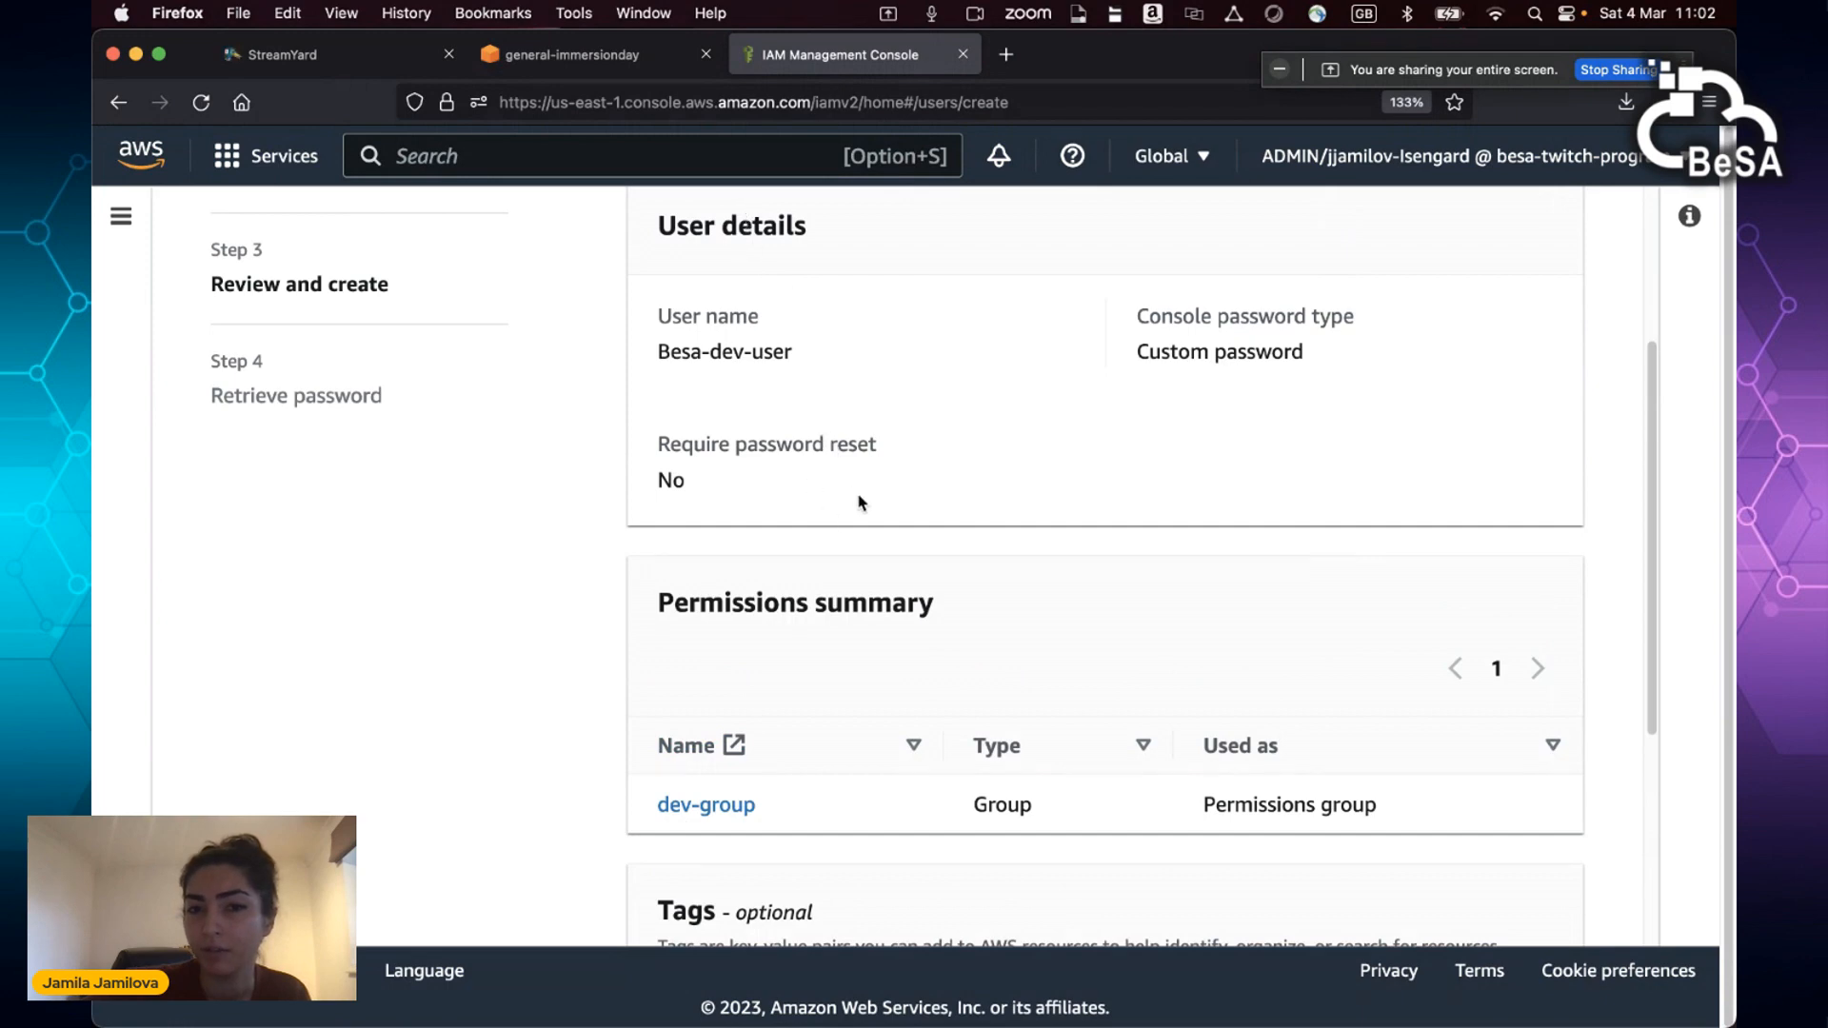
pyautogui.scroll(-1, 861, 501)
pyautogui.scroll(-5, 876, 611)
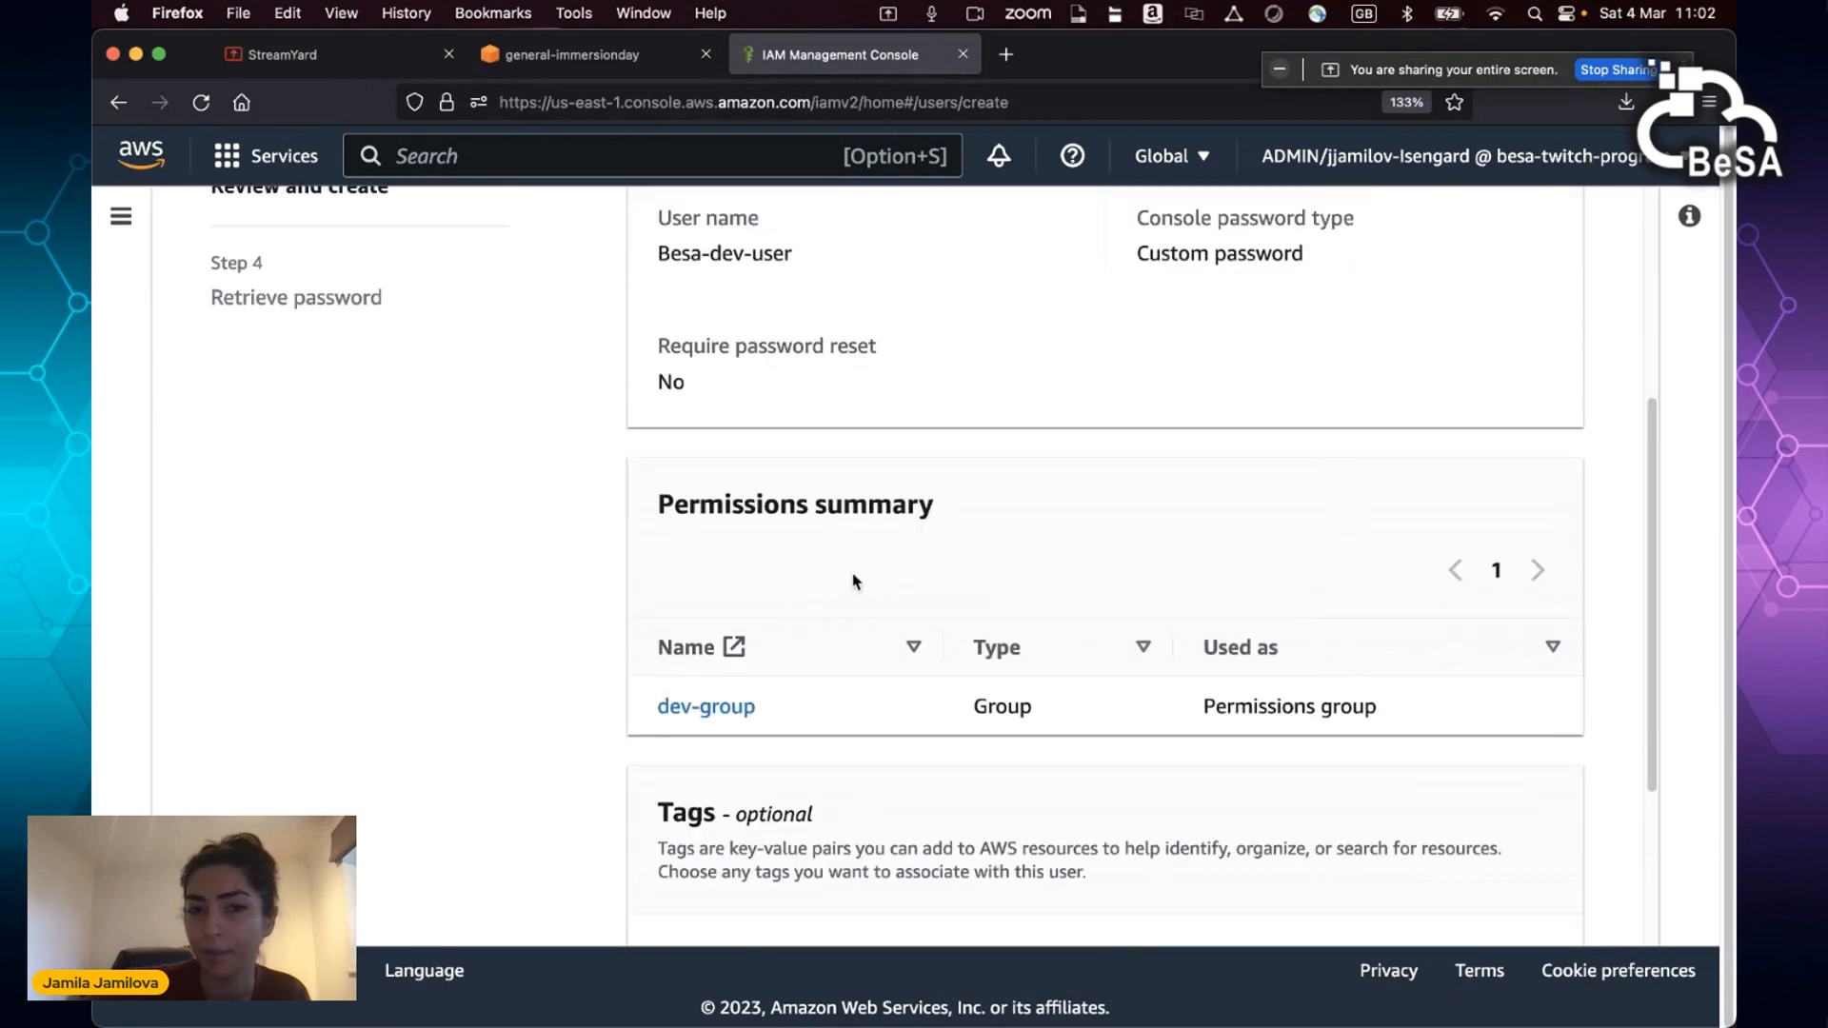
pyautogui.scroll(-3, 823, 665)
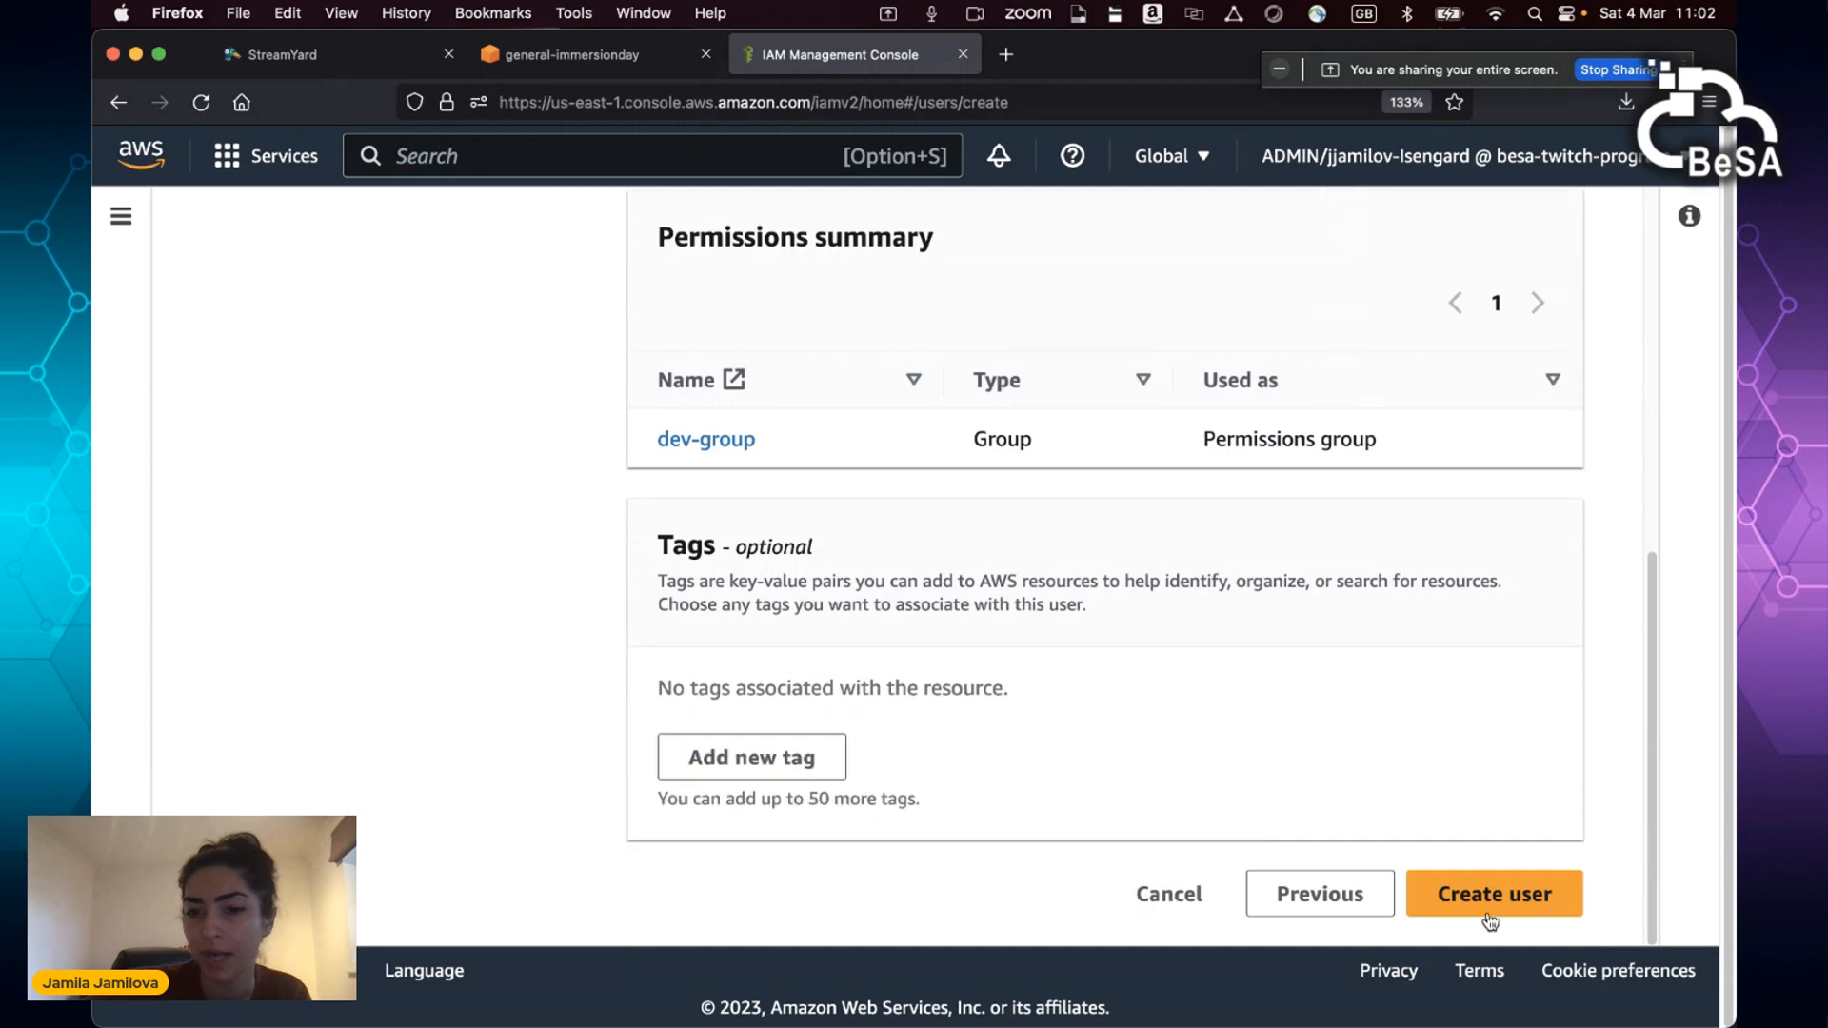
pyautogui.click(1180, 900)
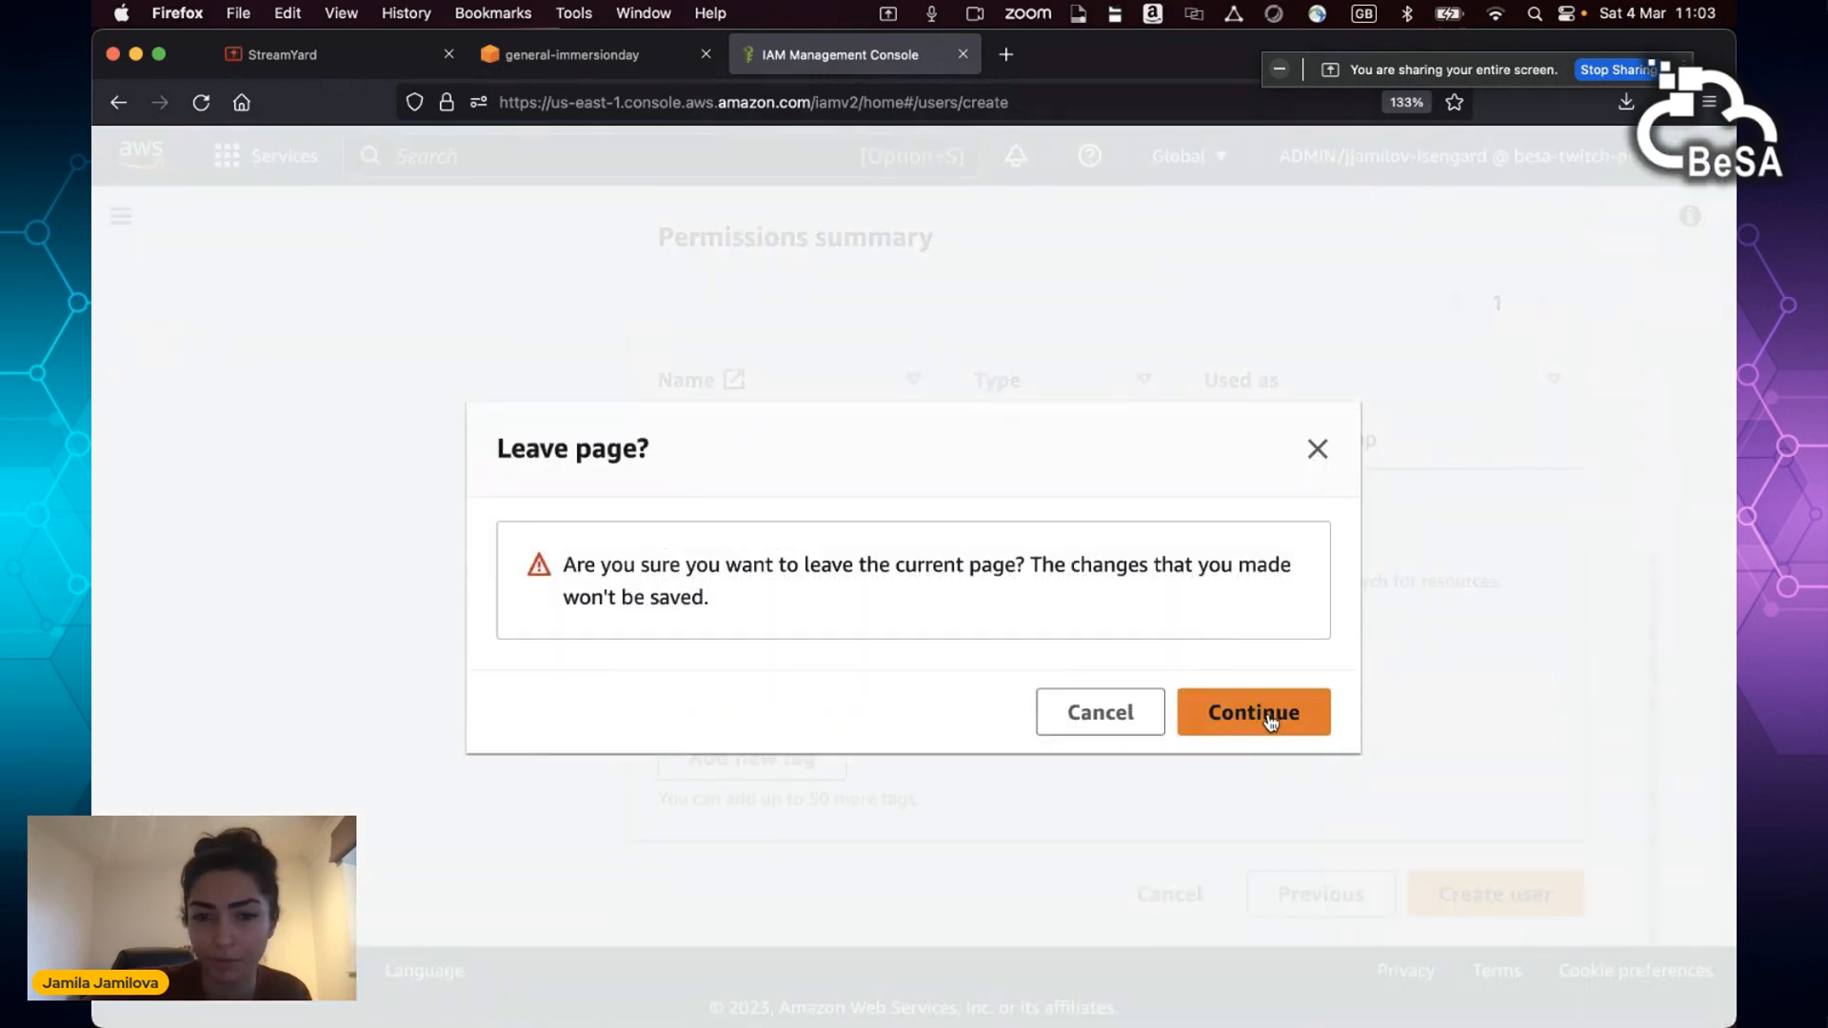
pyautogui.click(1268, 720)
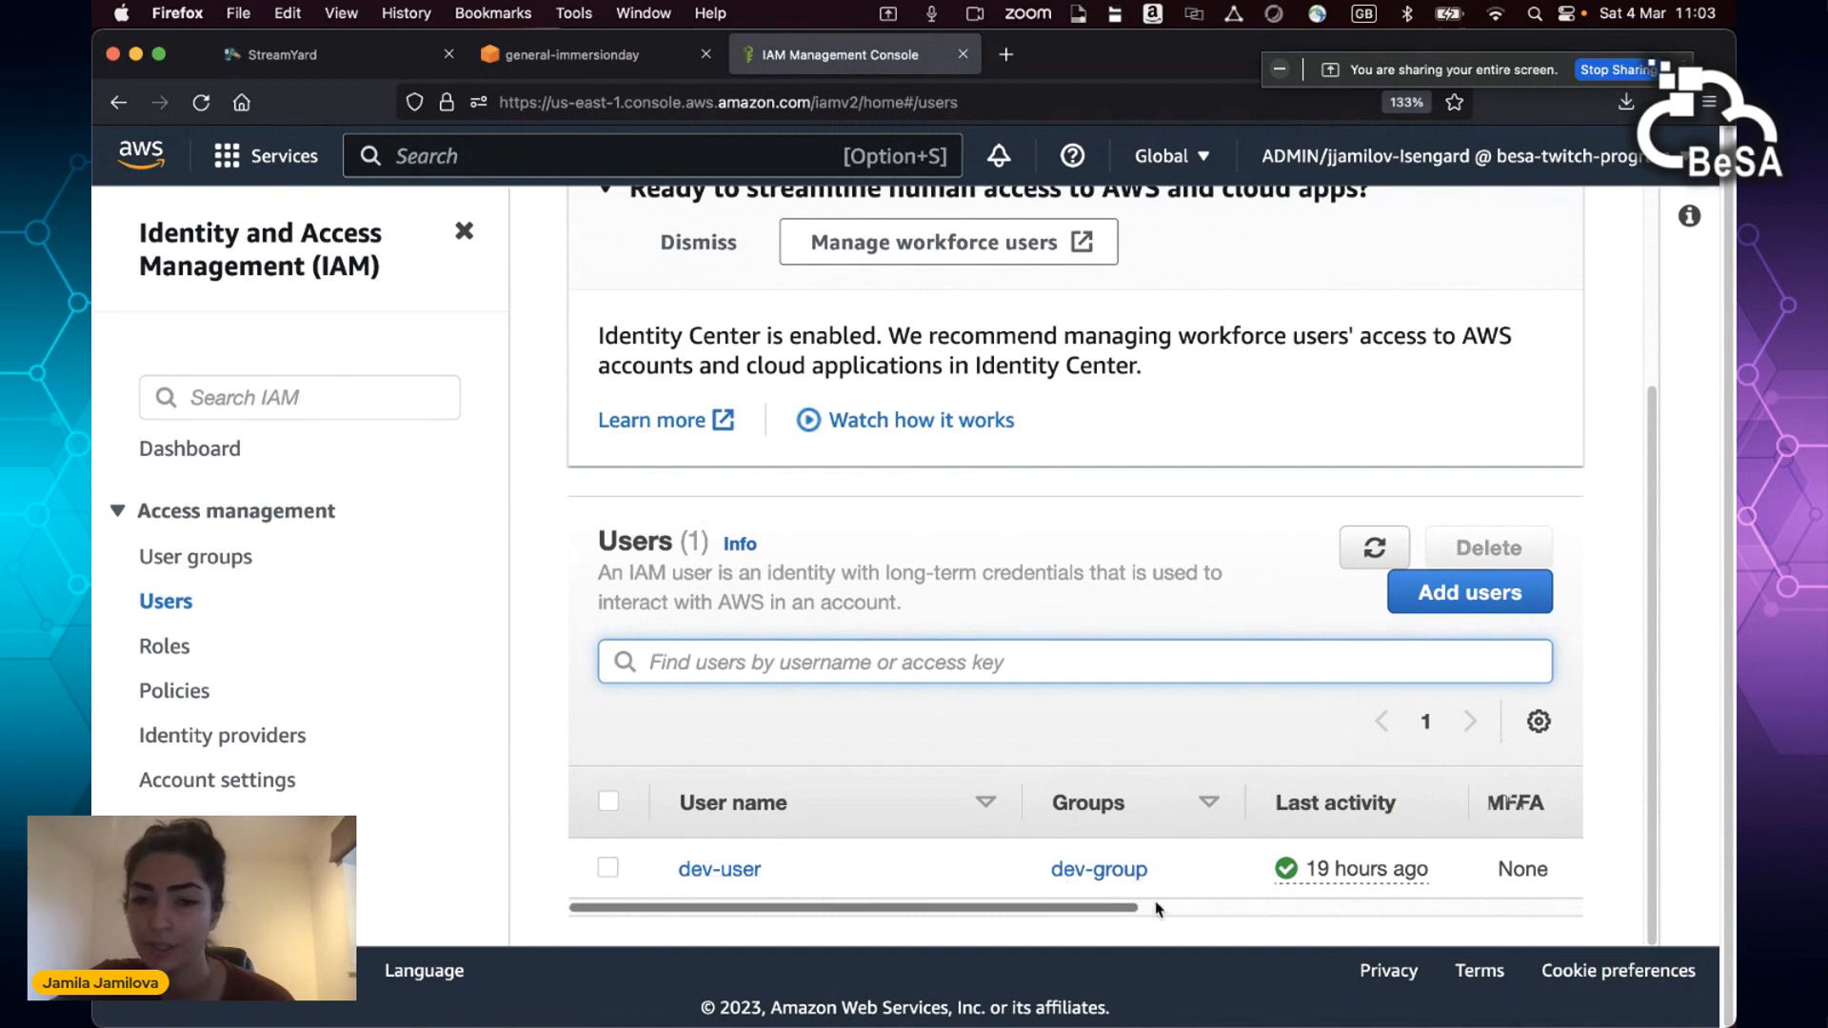
# Step: Look through the columns of the users list and open the details of the existing dev-user
pyautogui.hscroll(5, 1156, 908)
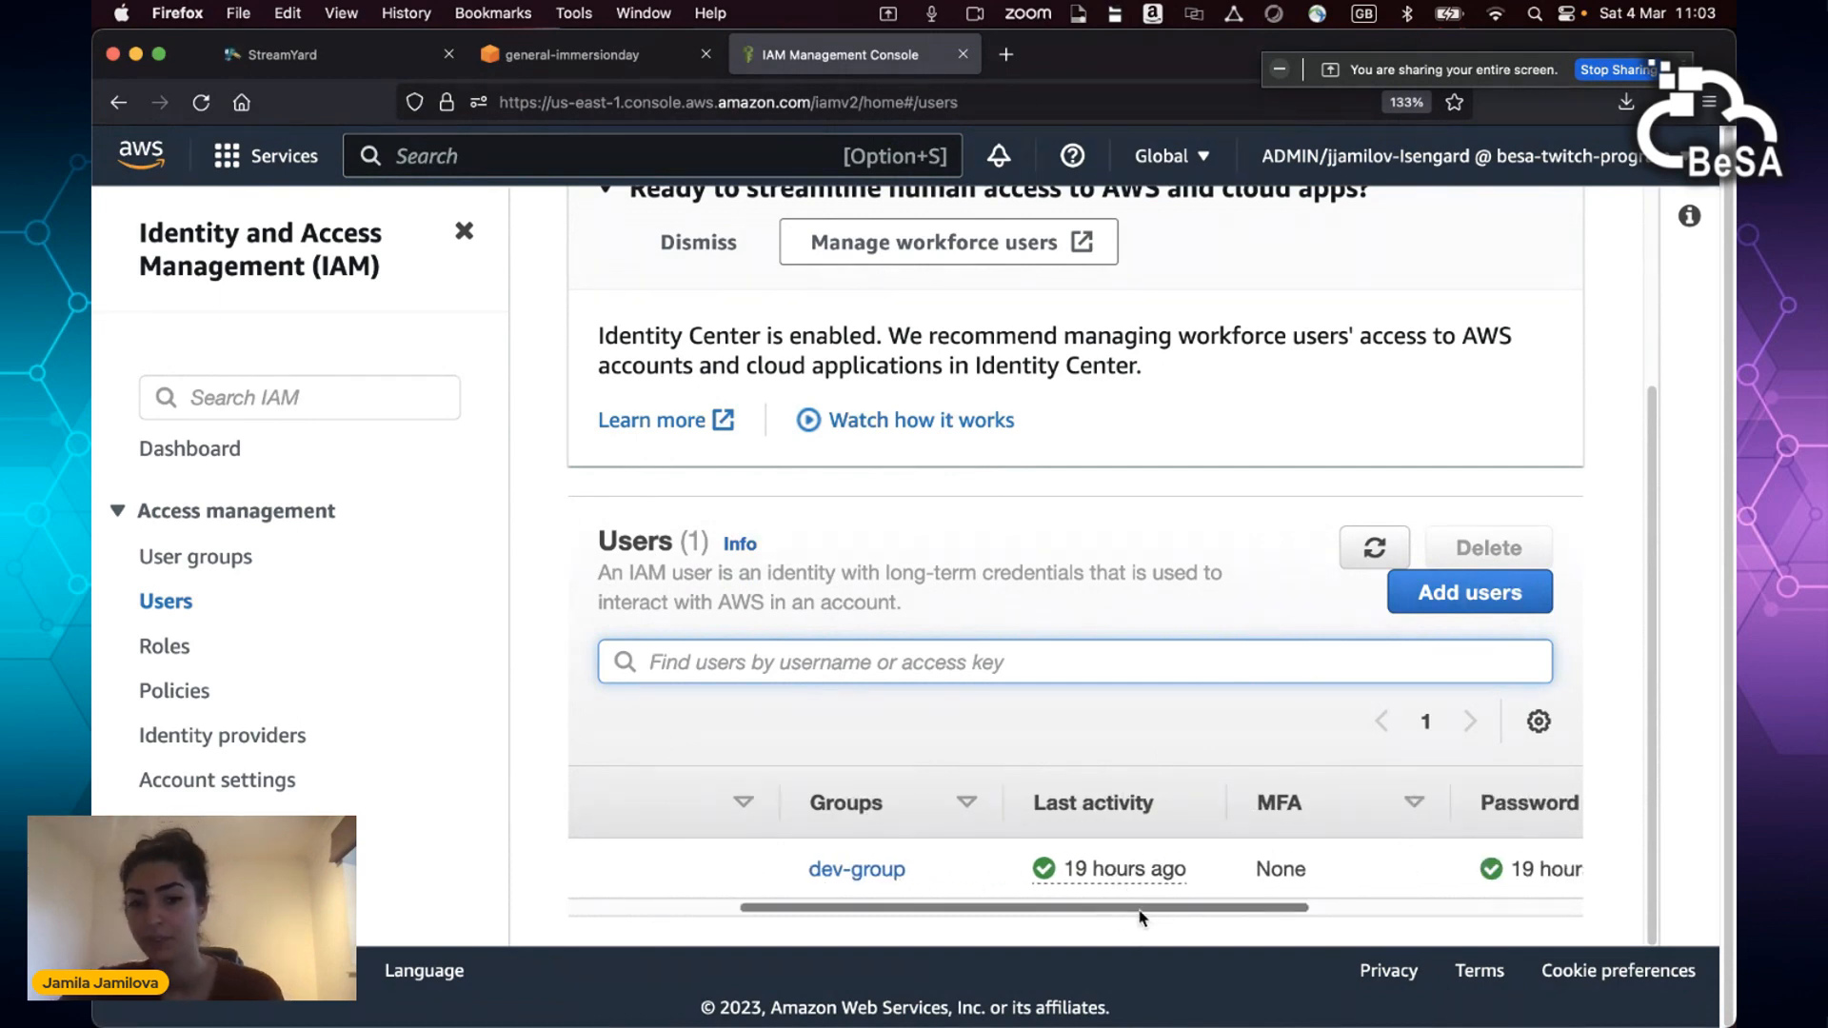
pyautogui.hscroll(5, 1141, 909)
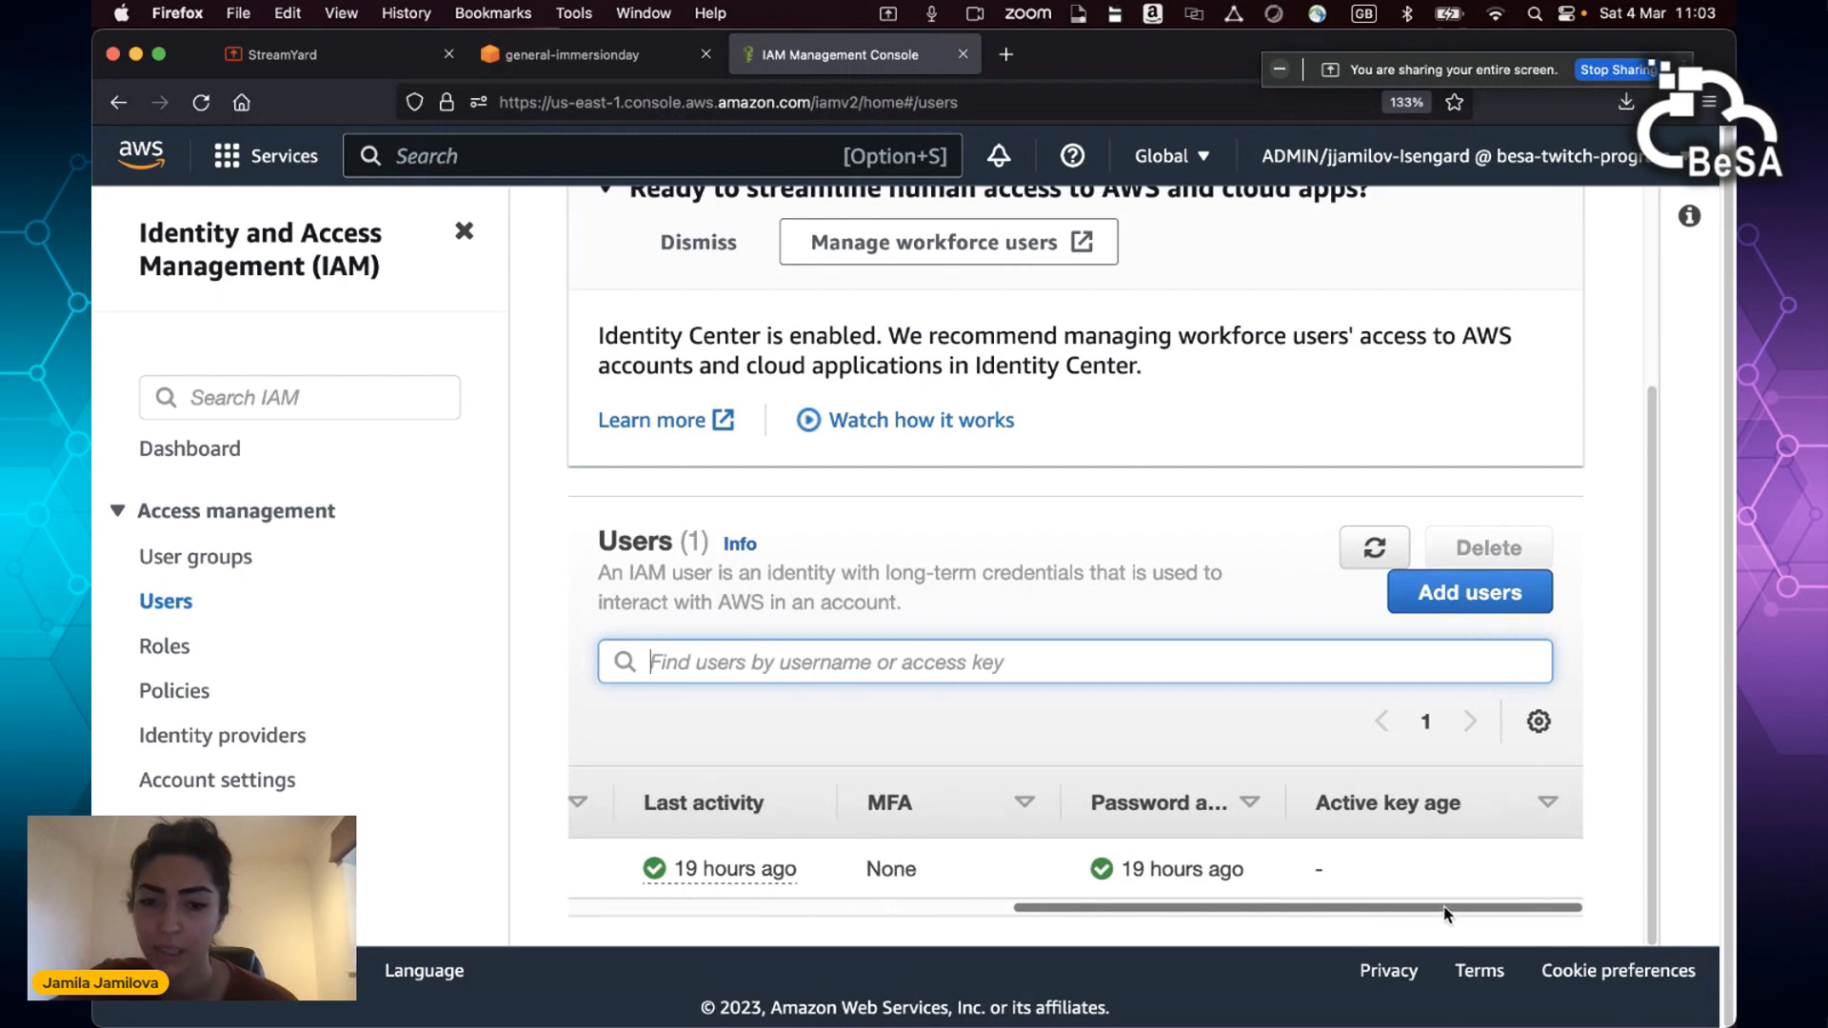
pyautogui.moveTo(1285, 799); pyautogui.dragTo(1319, 796)
pyautogui.moveTo(1284, 911); pyautogui.dragTo(660, 914)
pyautogui.click(721, 869)
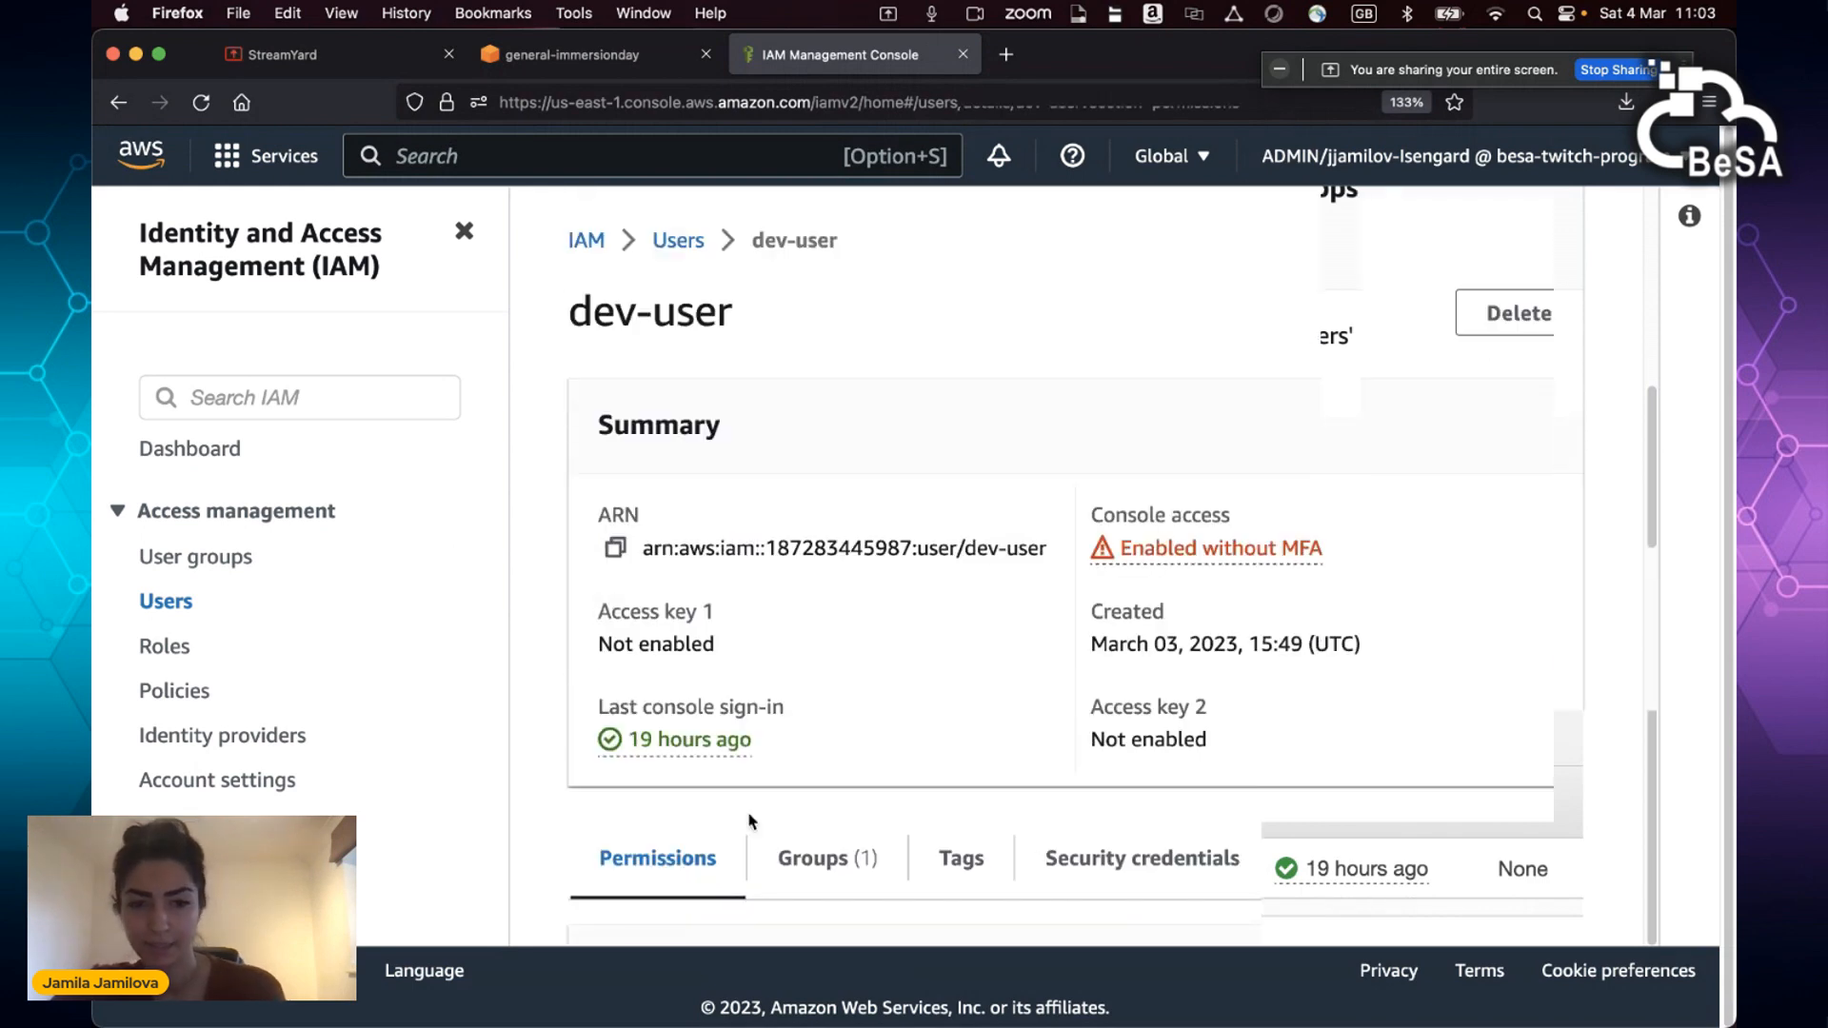
# Step: Examine dev-user's permissions, tags and group membership
pyautogui.scroll(-5, 994, 543)
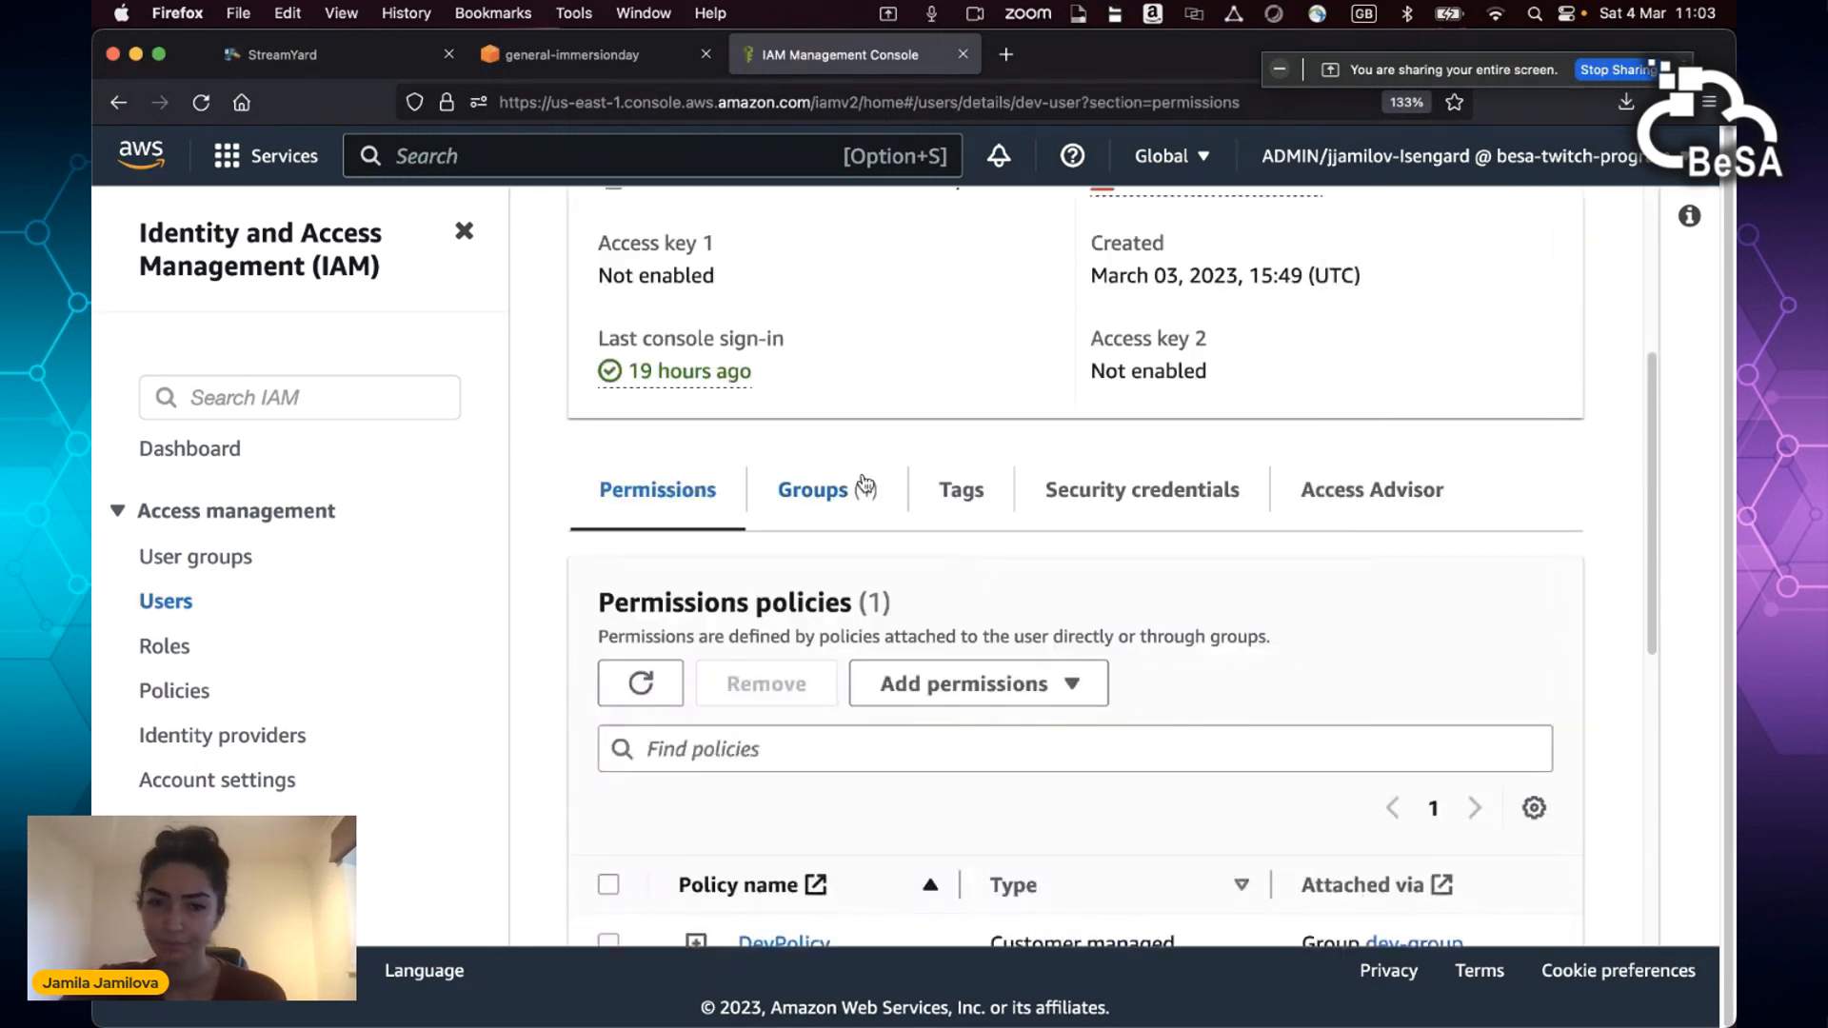
pyautogui.click(944, 502)
pyautogui.scroll(-4, 943, 600)
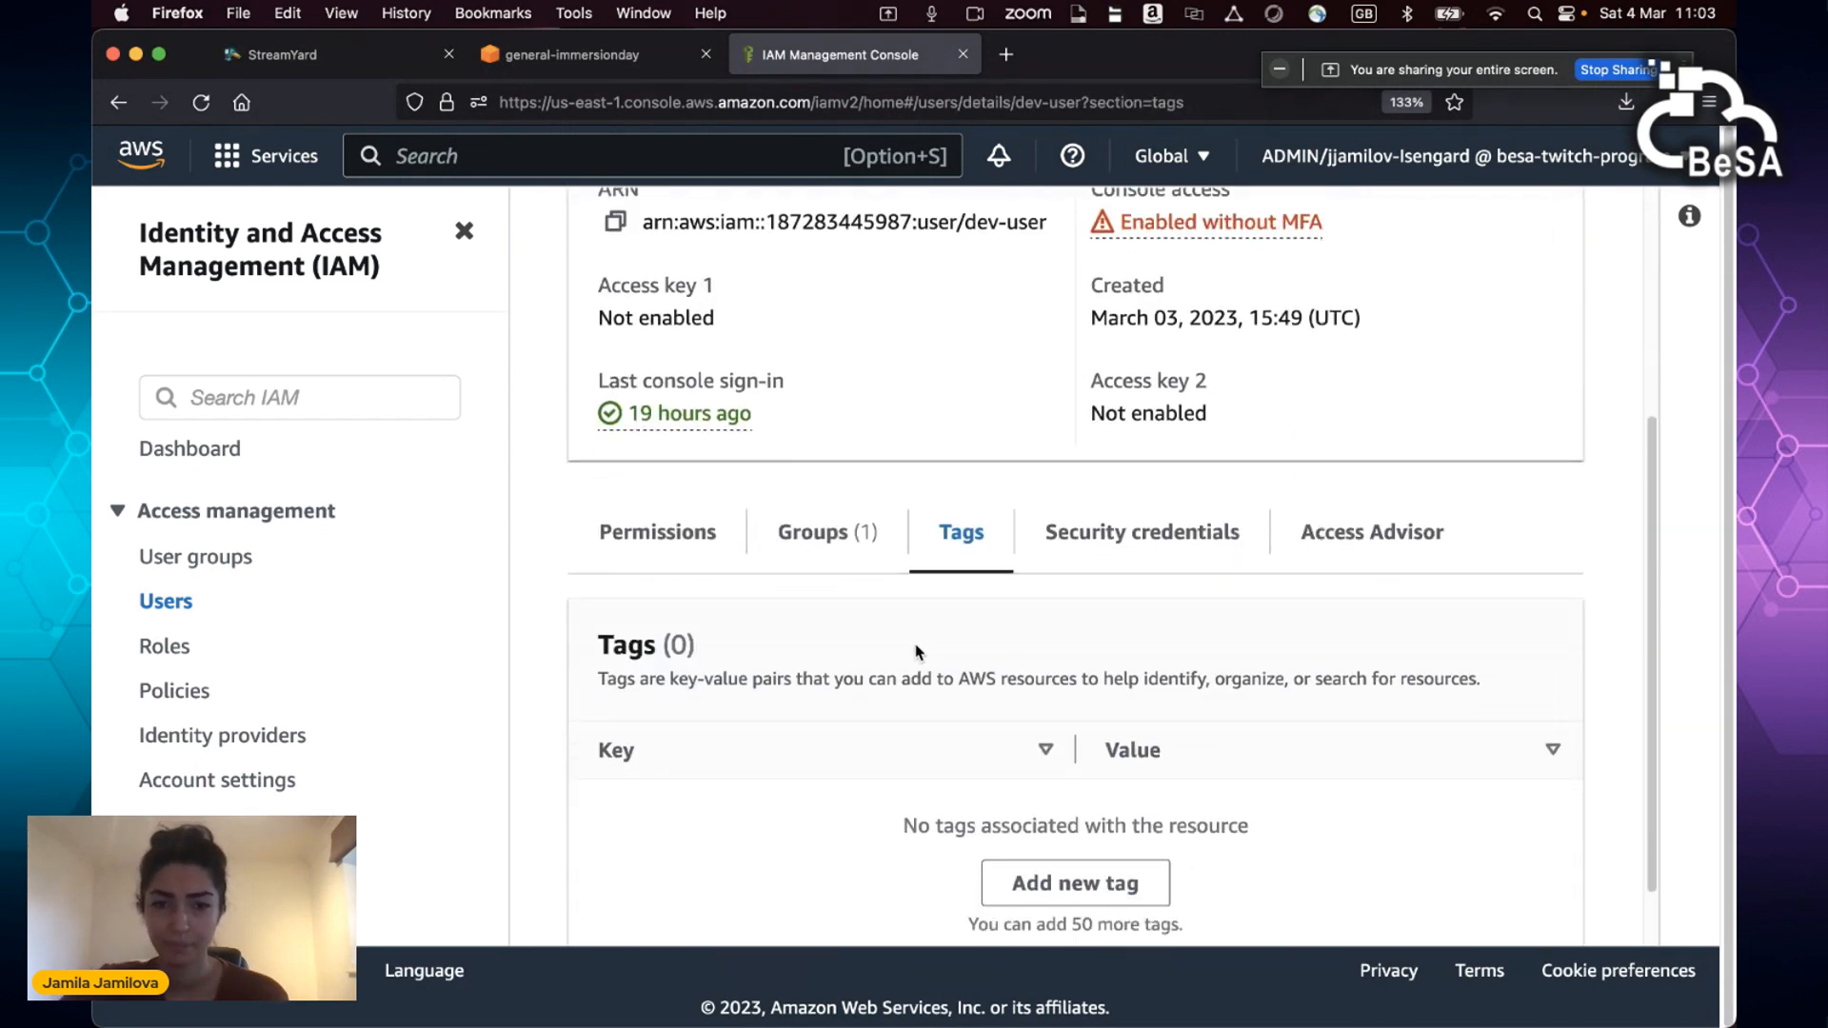
pyautogui.click(850, 535)
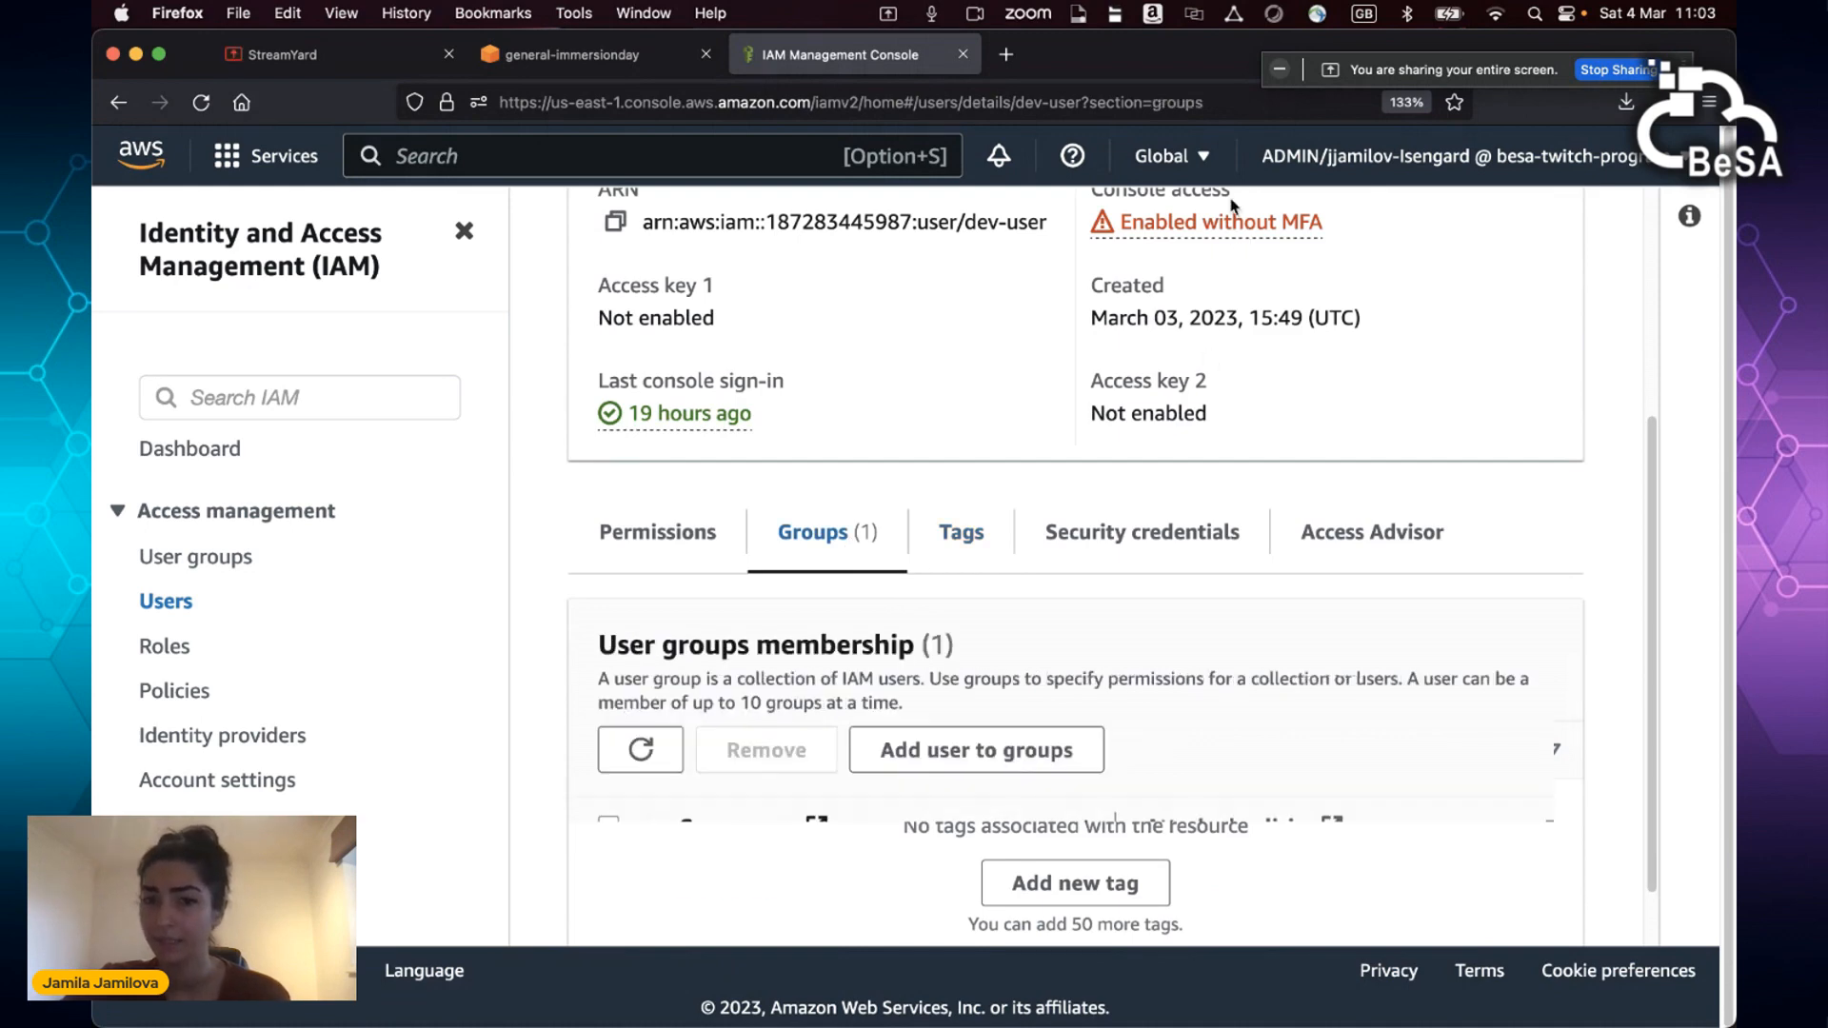
pyautogui.scroll(1, 1142, 235)
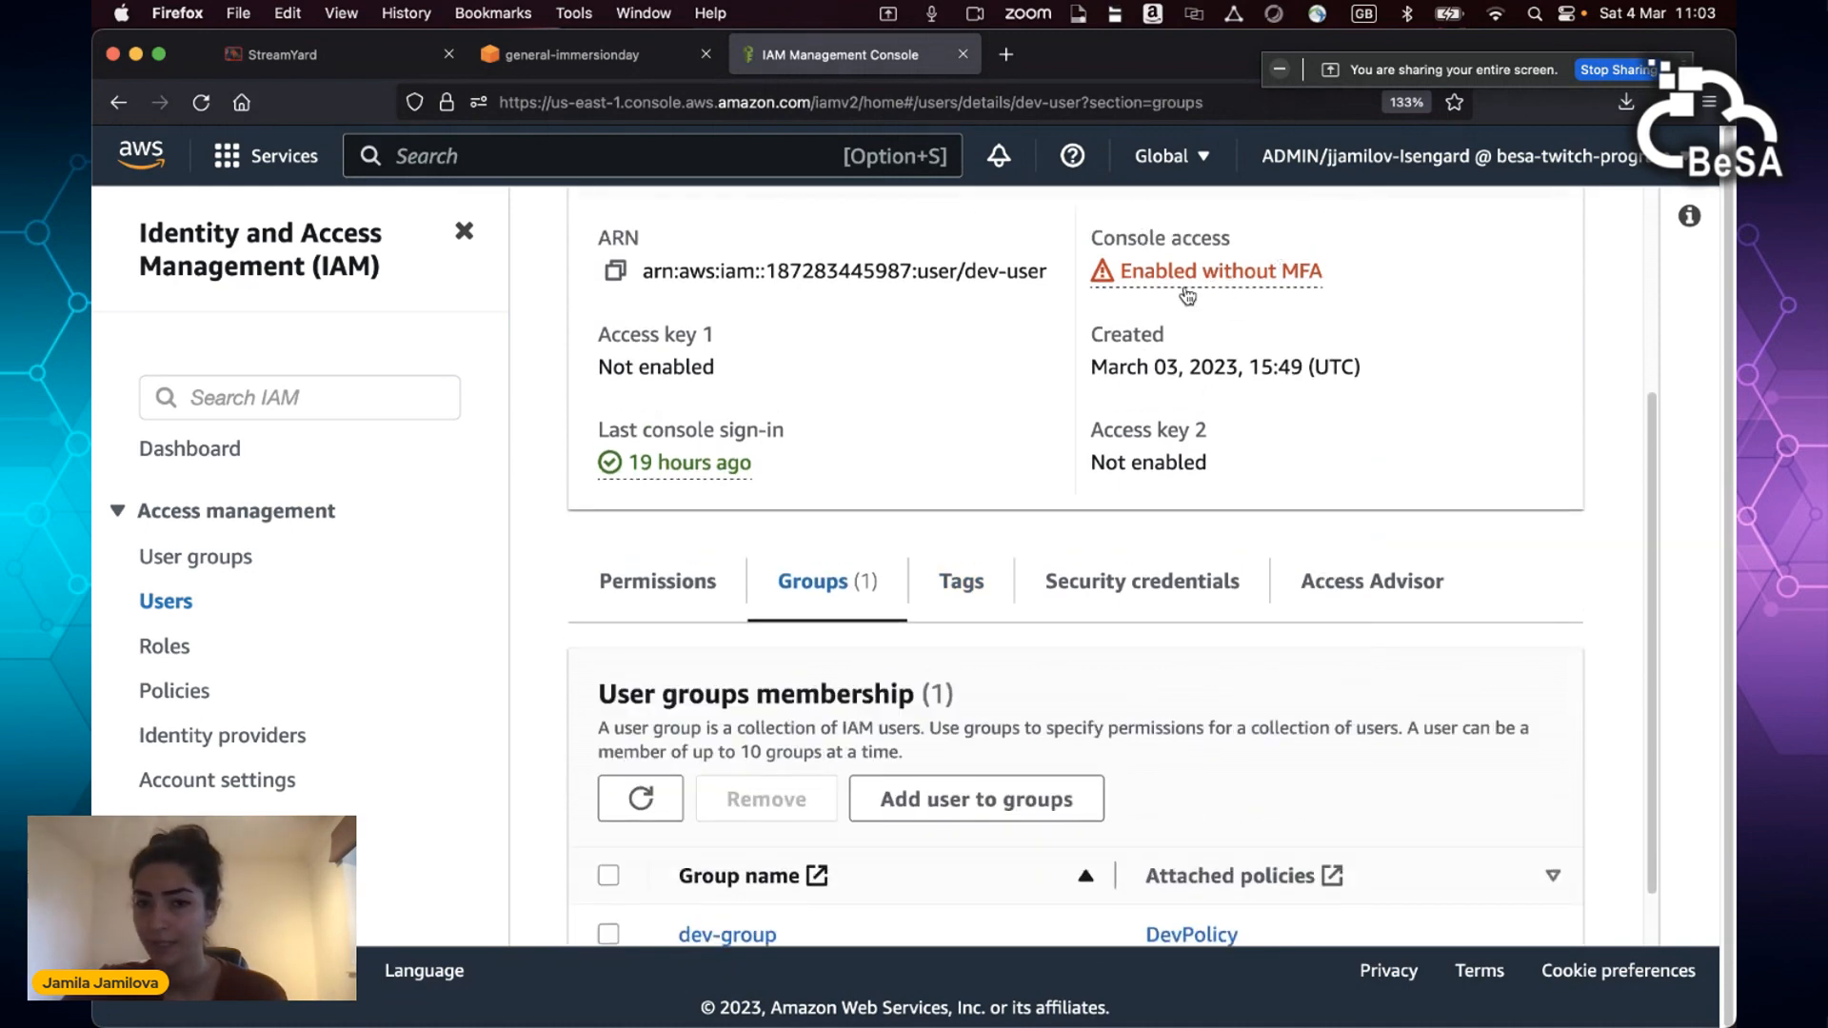
pyautogui.scroll(-1, 1142, 609)
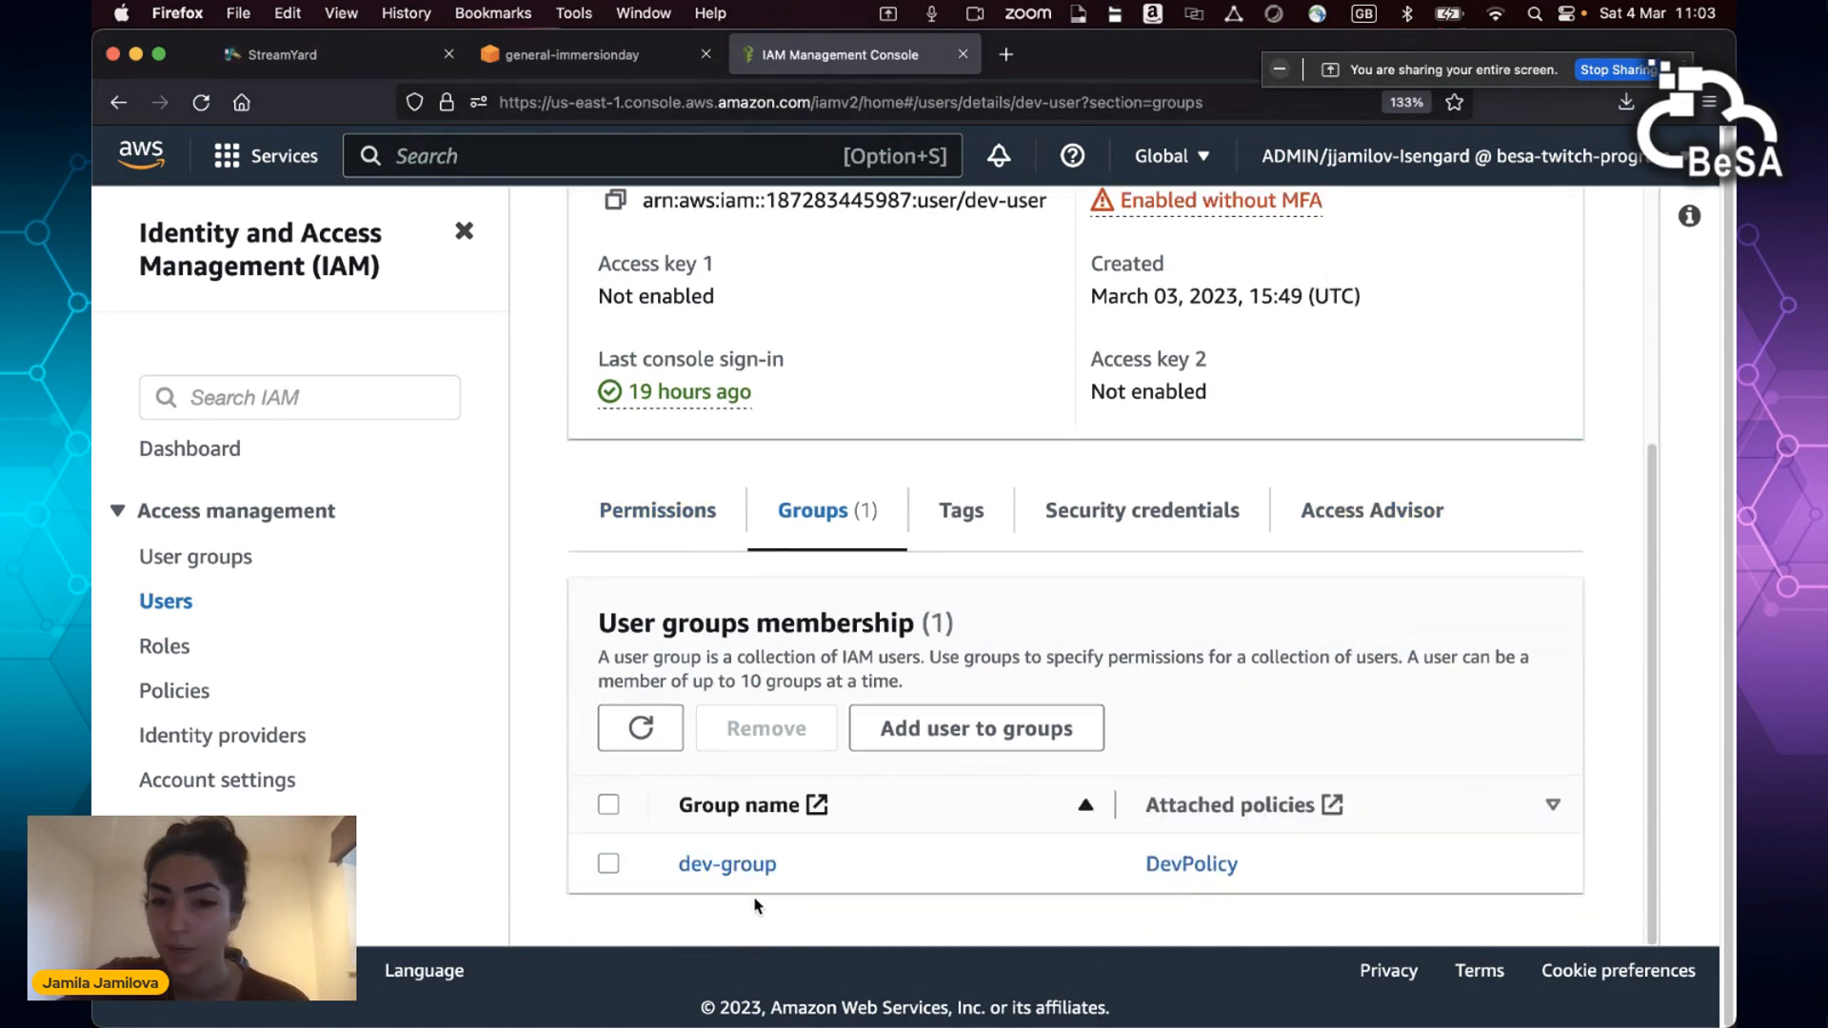
# Step: Open dev-user's security credentials and examine the console sign-in and multi-factor authentication sections
pyautogui.click(1121, 521)
pyautogui.scroll(-3, 721, 729)
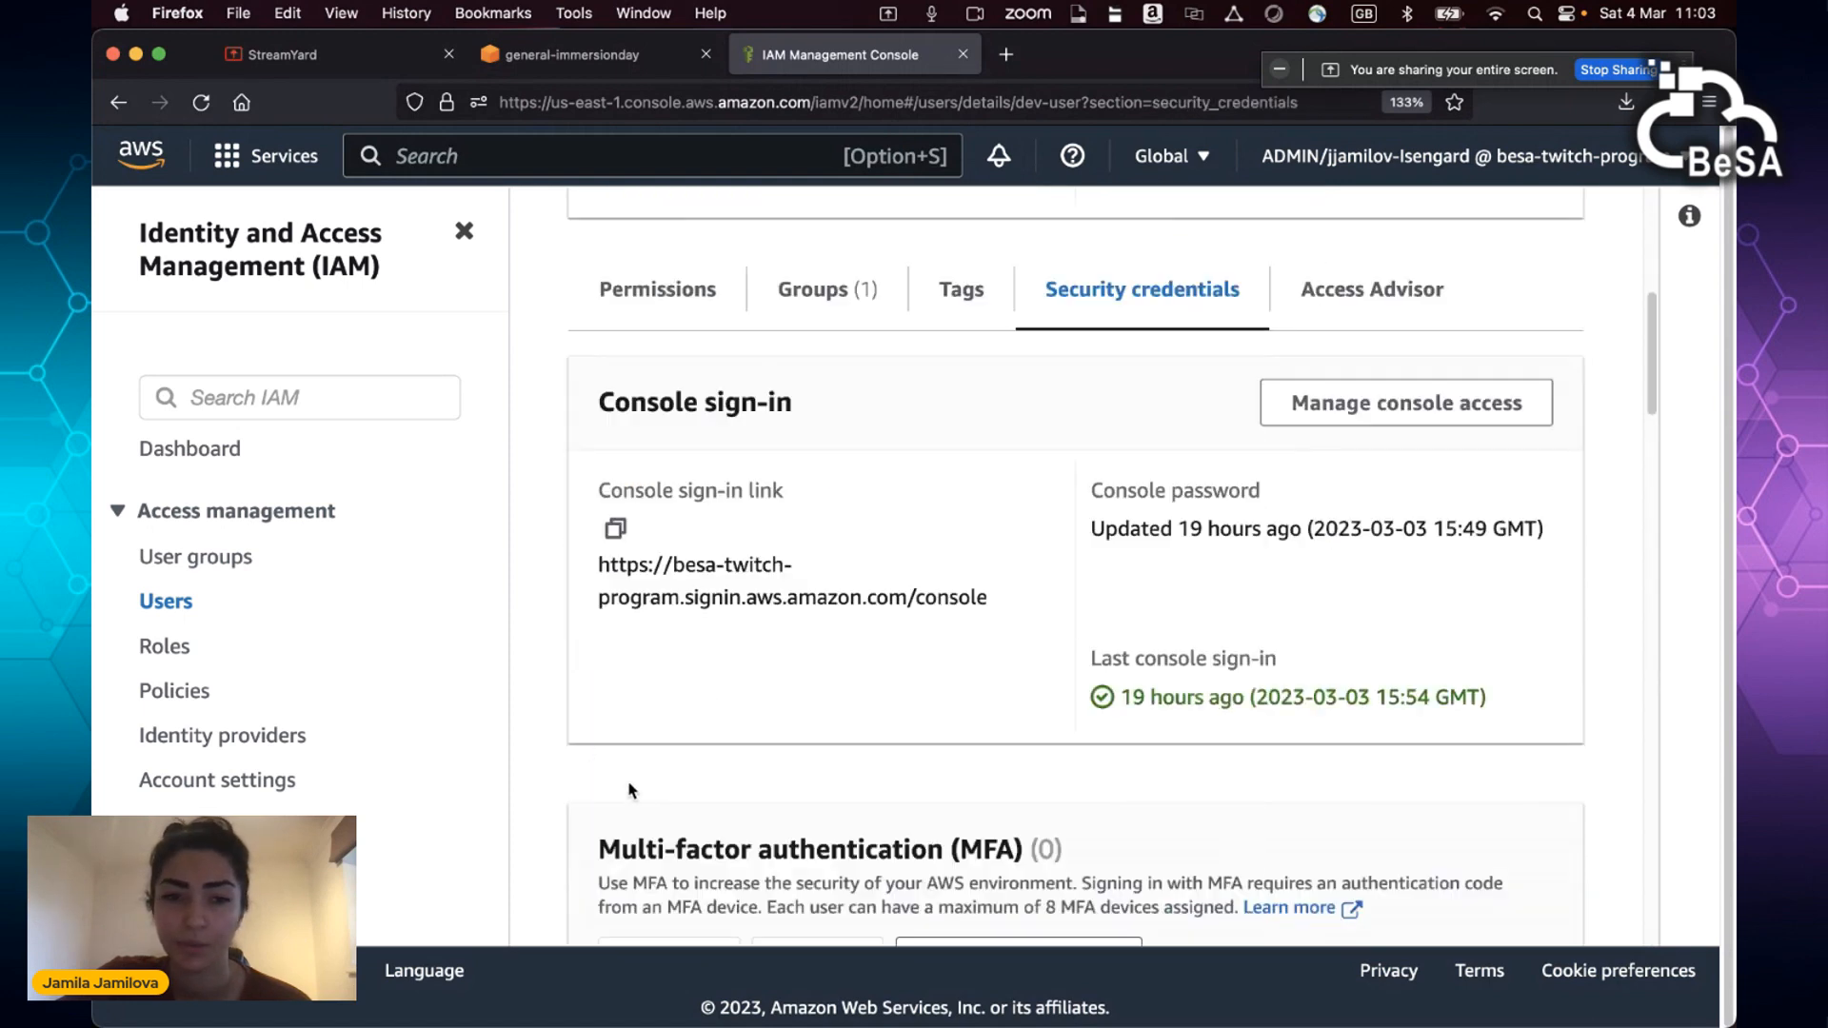
pyautogui.scroll(-3, 673, 543)
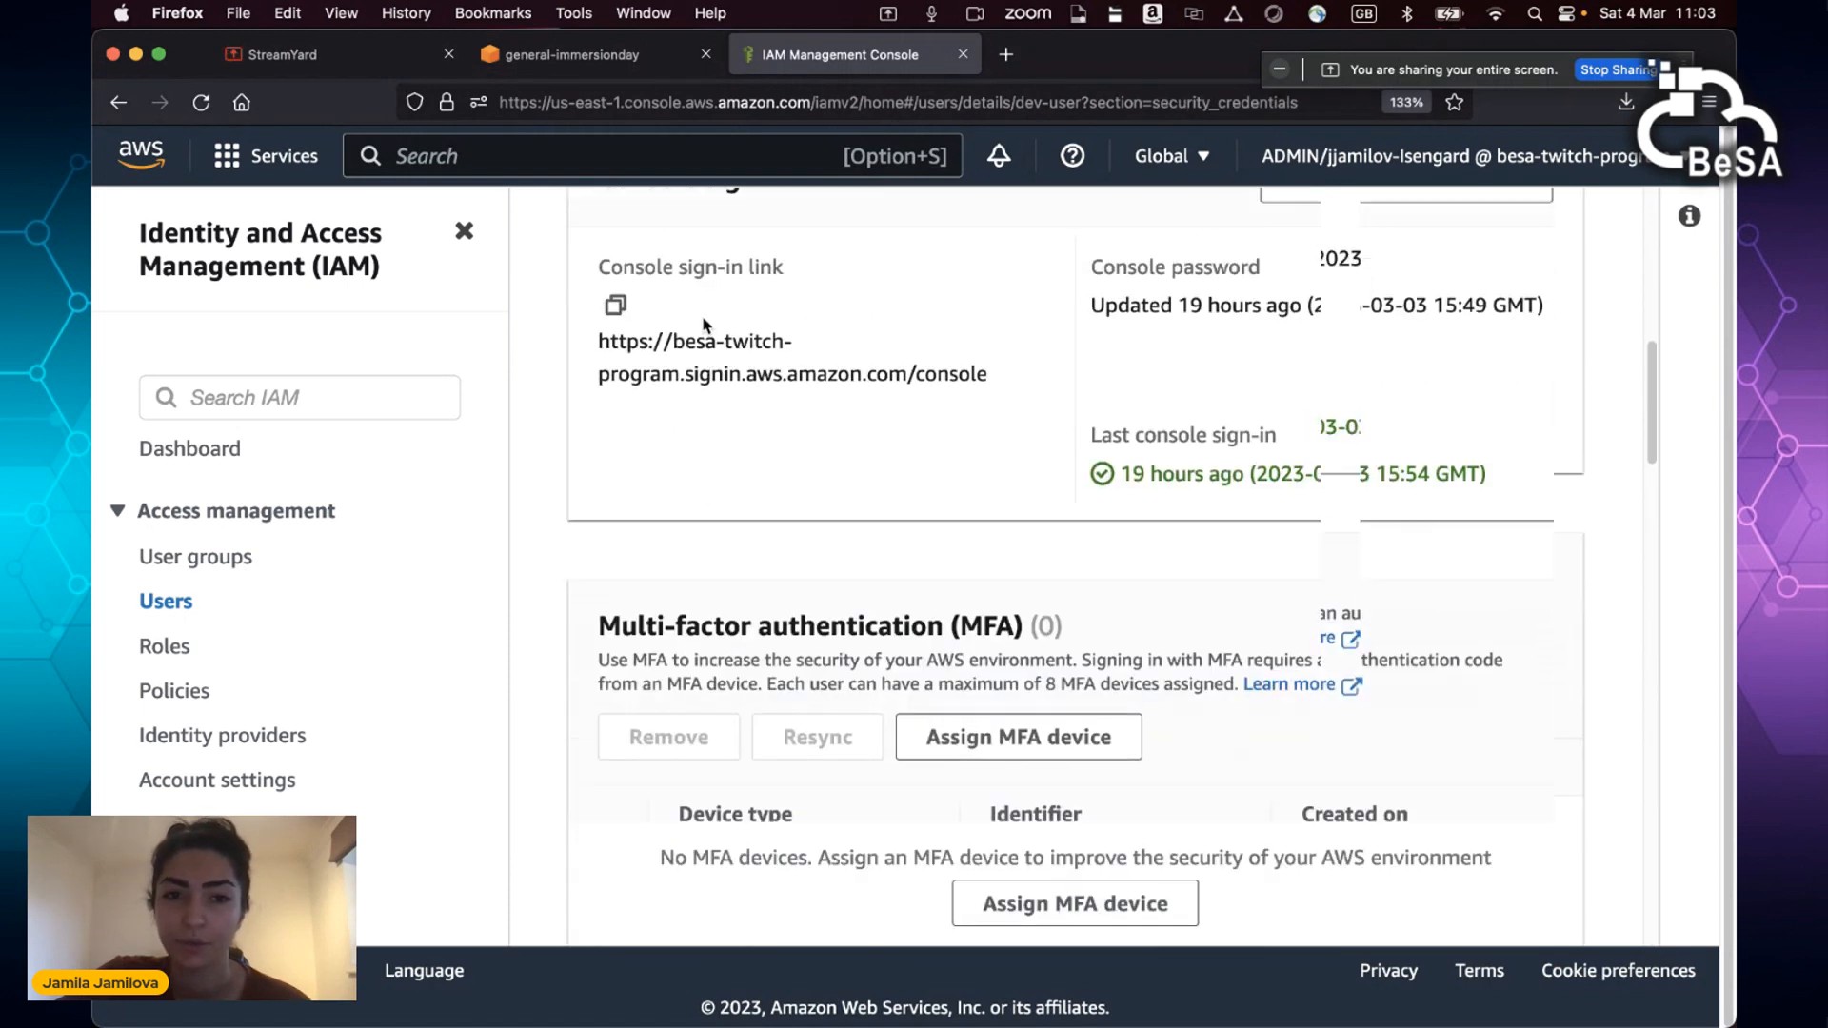
# Step: Switch to the workshop guide and read the remaining Create AWS IAM Identities instructions on creating dev-user and signing in
pyautogui.click(618, 54)
pyautogui.scroll(-5, 1077, 753)
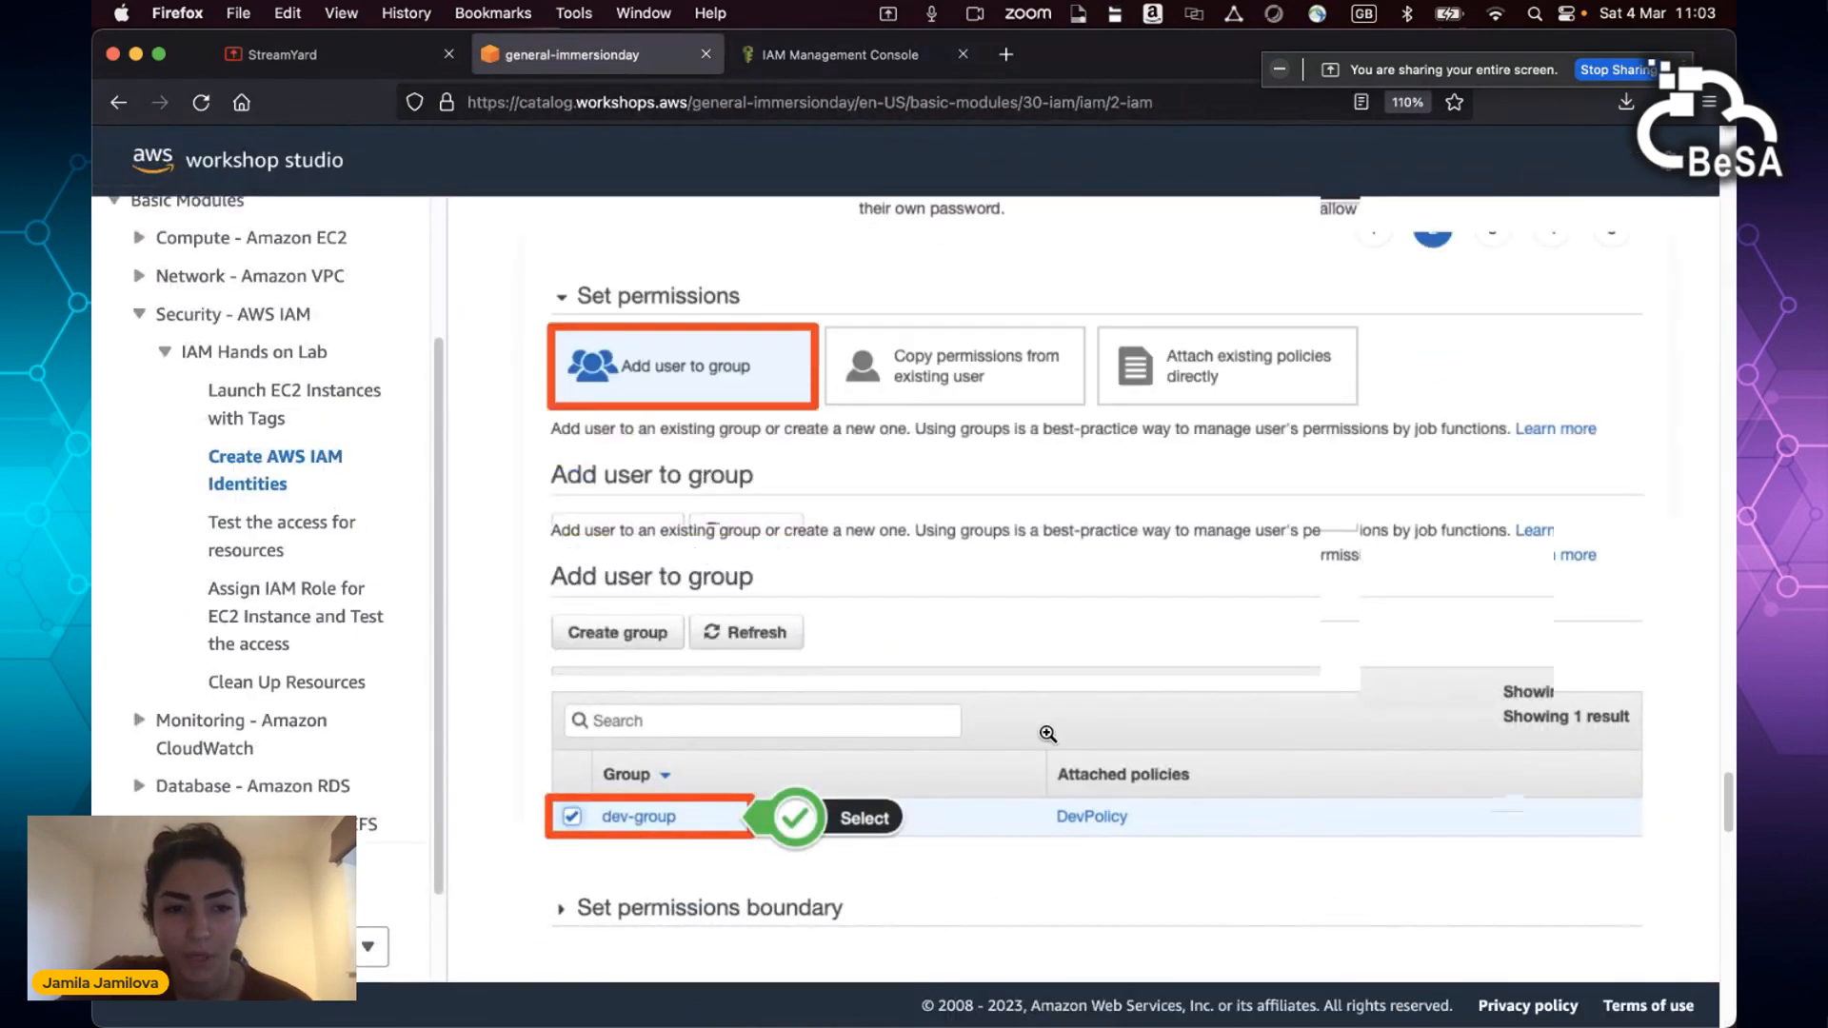
pyautogui.scroll(-4, 1077, 753)
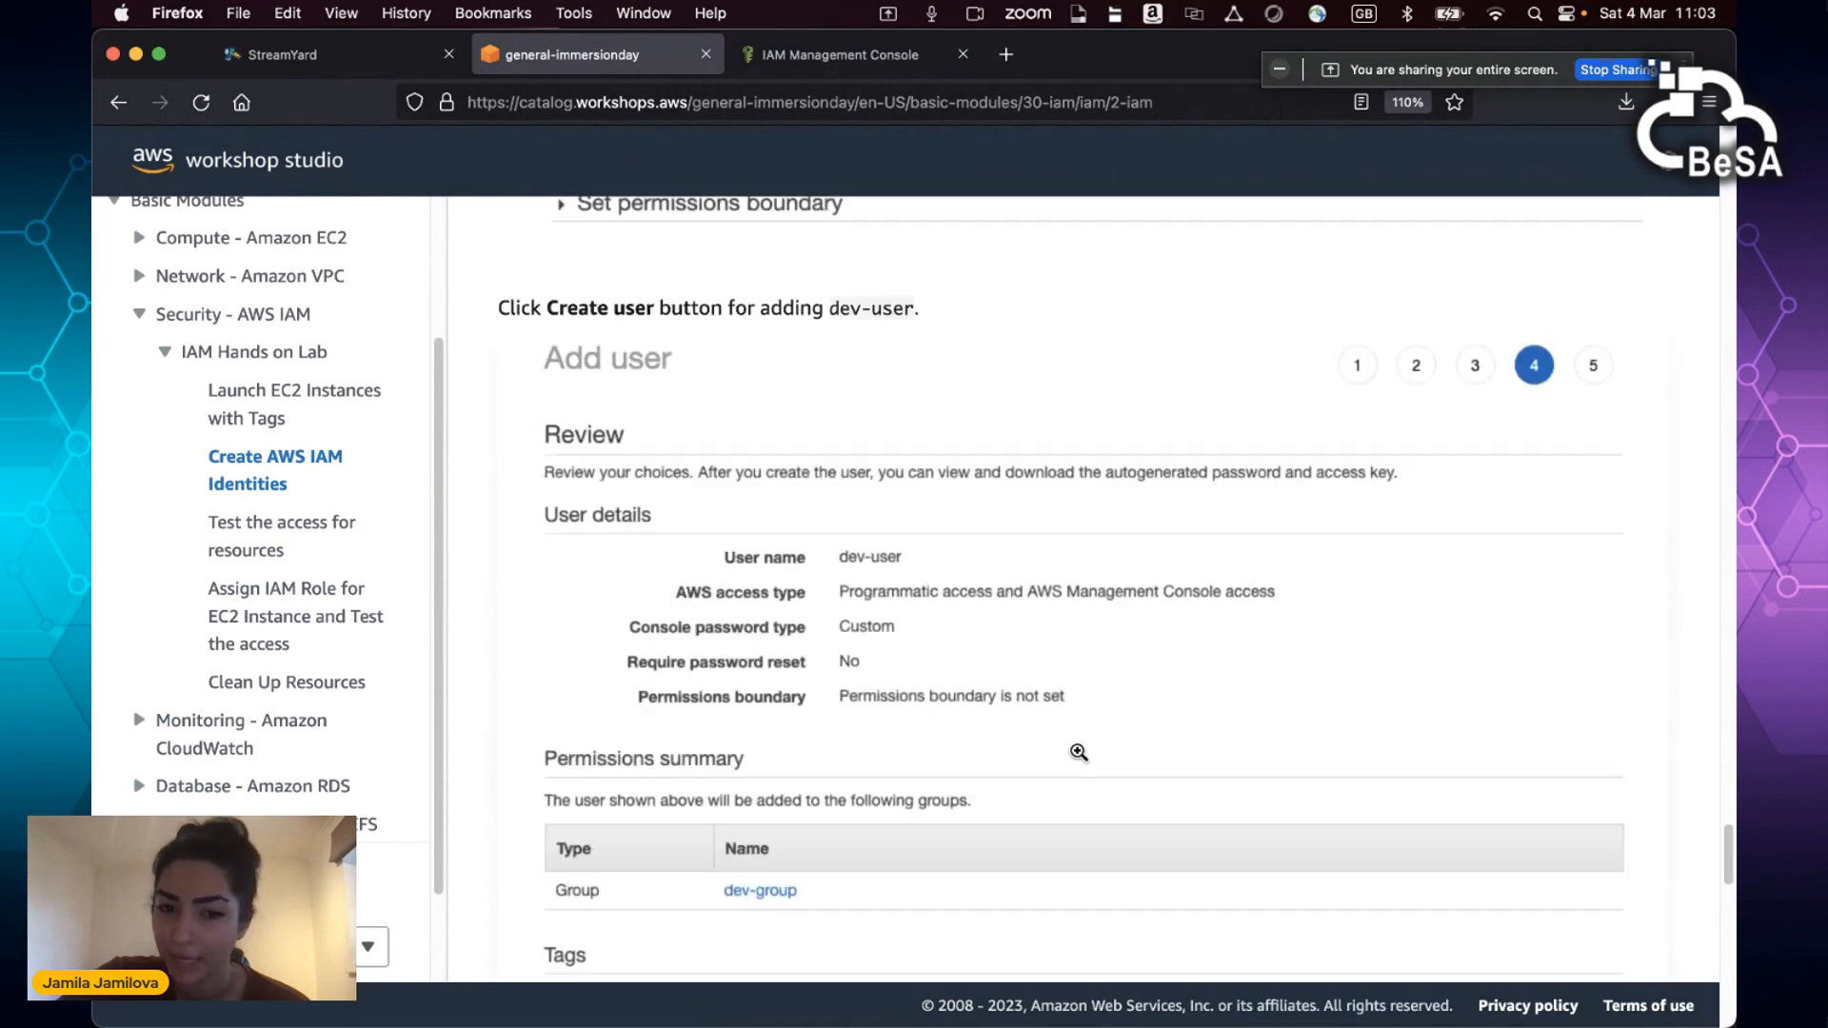
pyautogui.moveTo(1728, 852); pyautogui.dragTo(1732, 920)
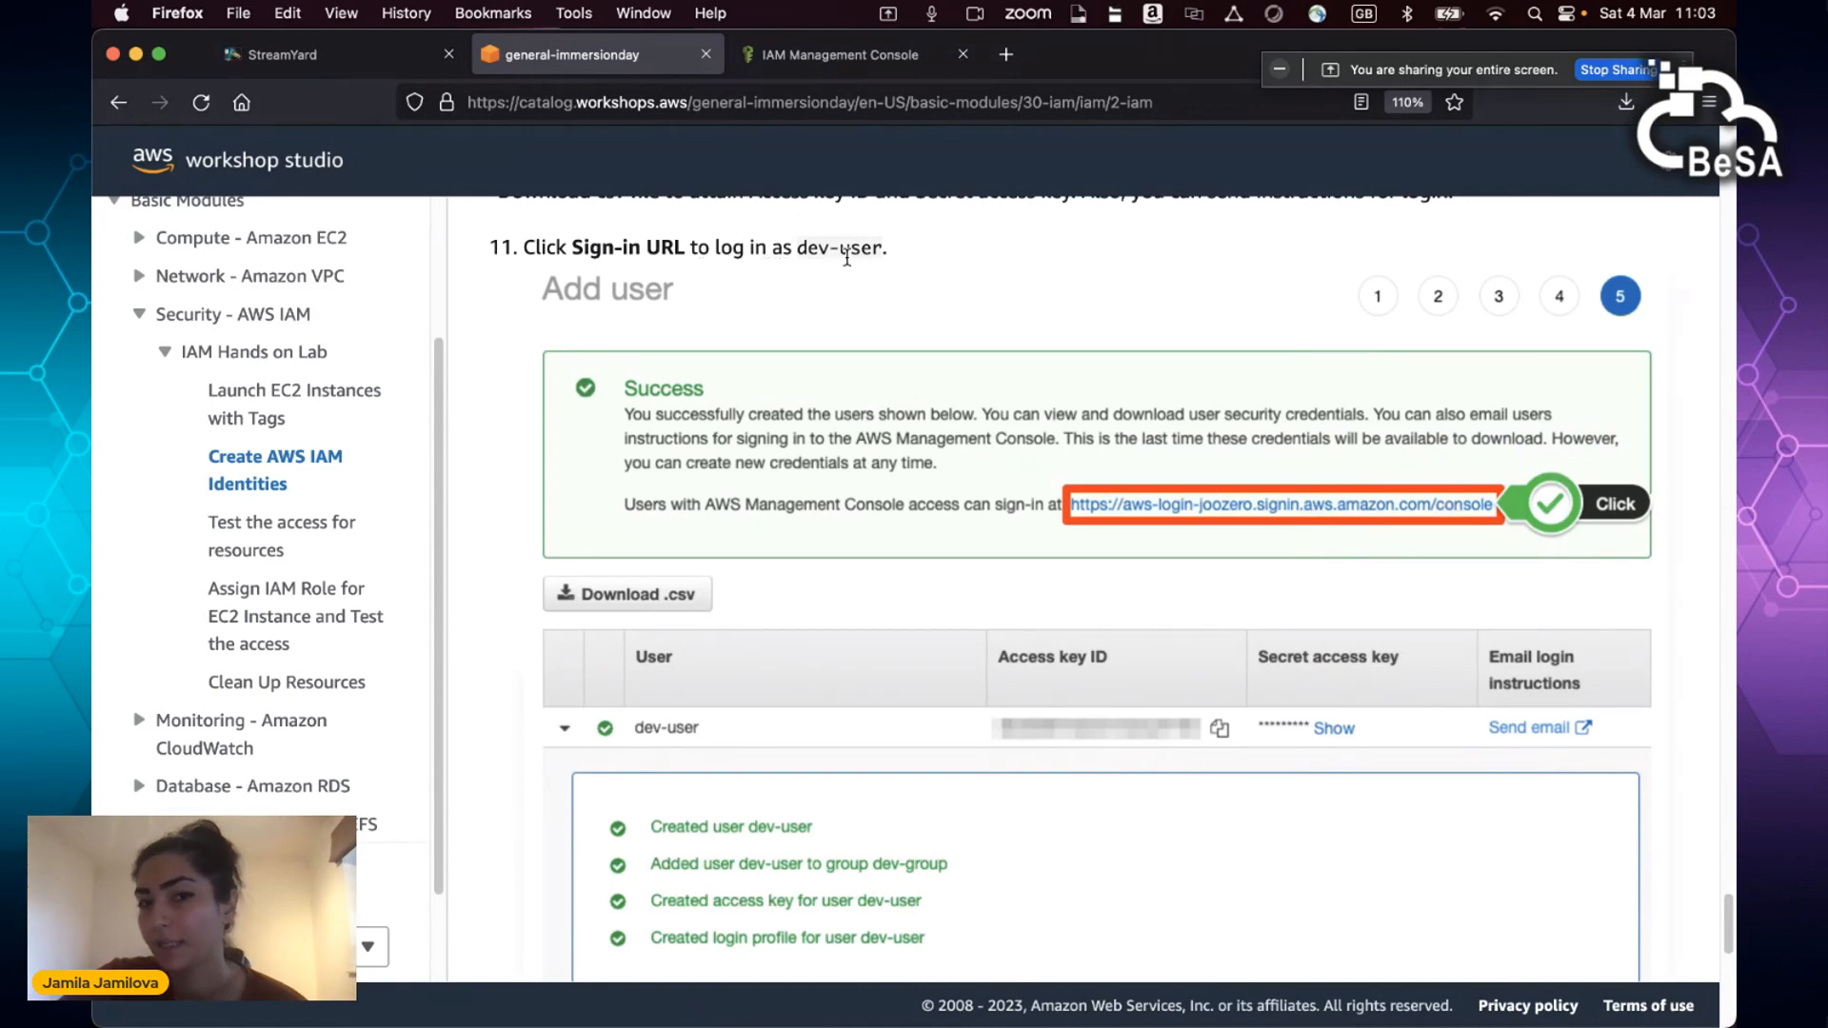
pyautogui.moveTo(1725, 922); pyautogui.dragTo(1711, 995)
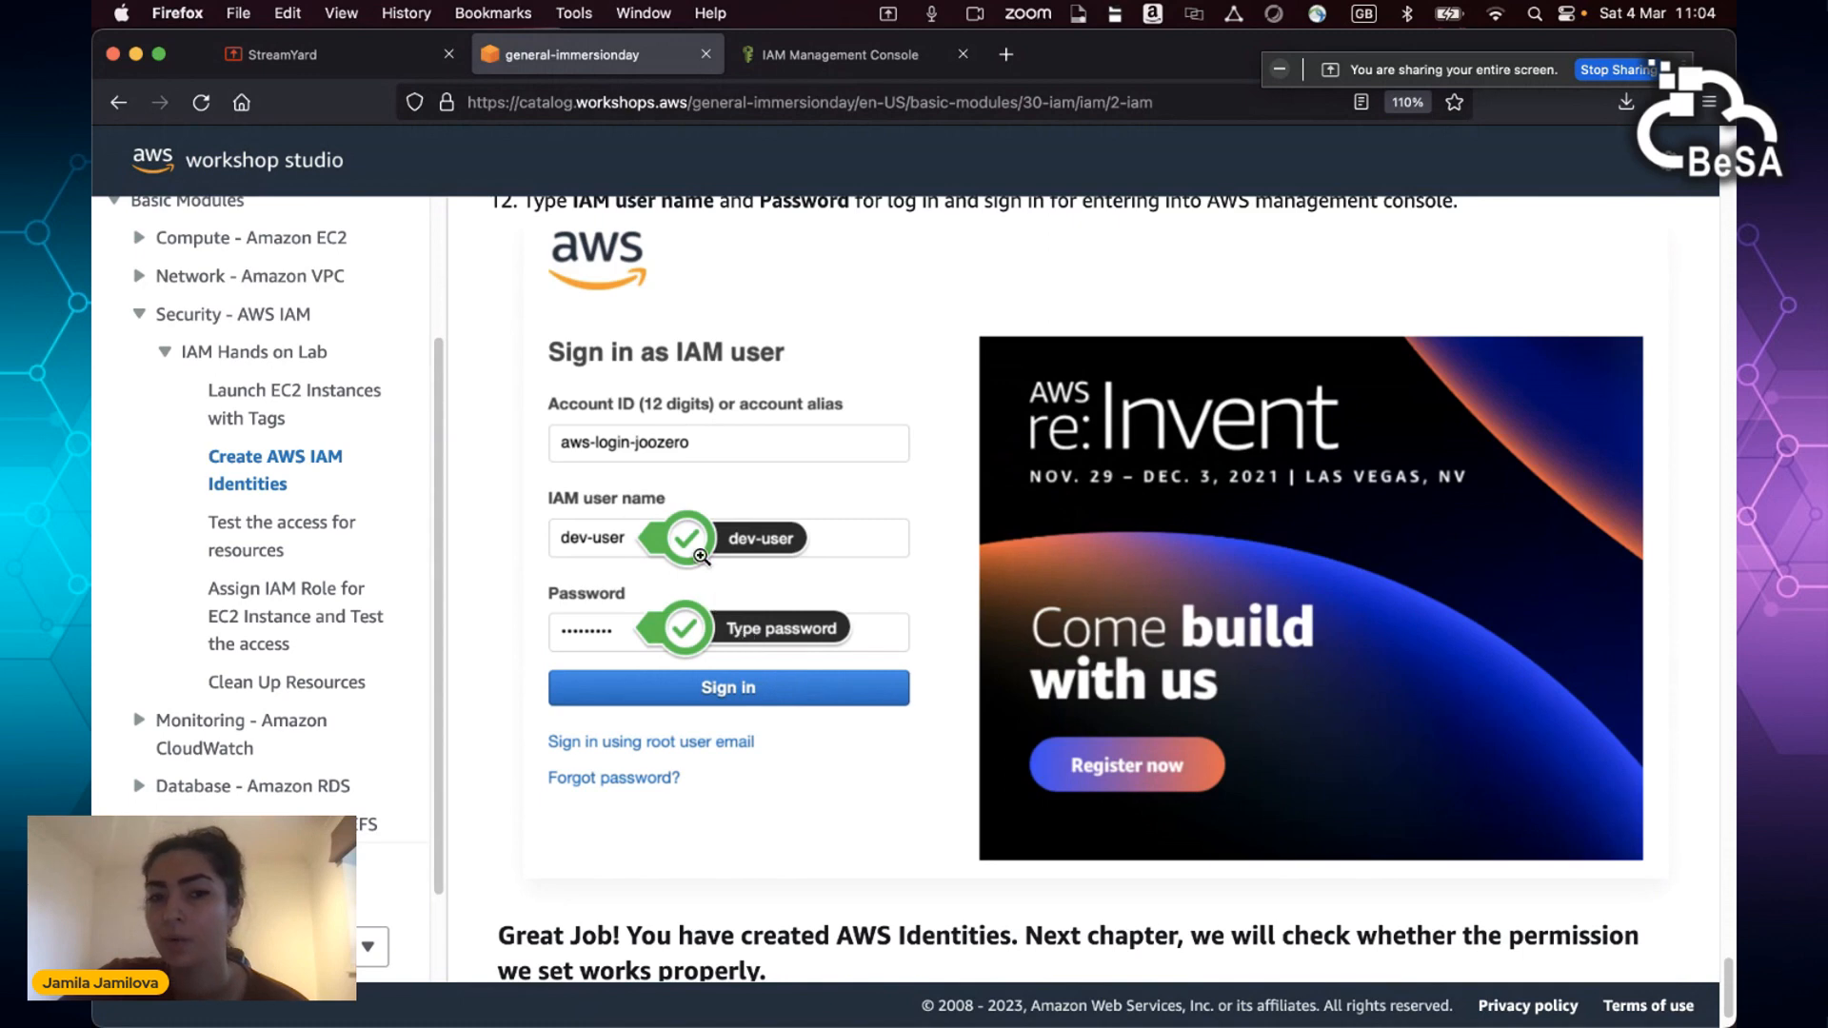
pyautogui.moveTo(1729, 1000); pyautogui.dragTo(1730, 1013)
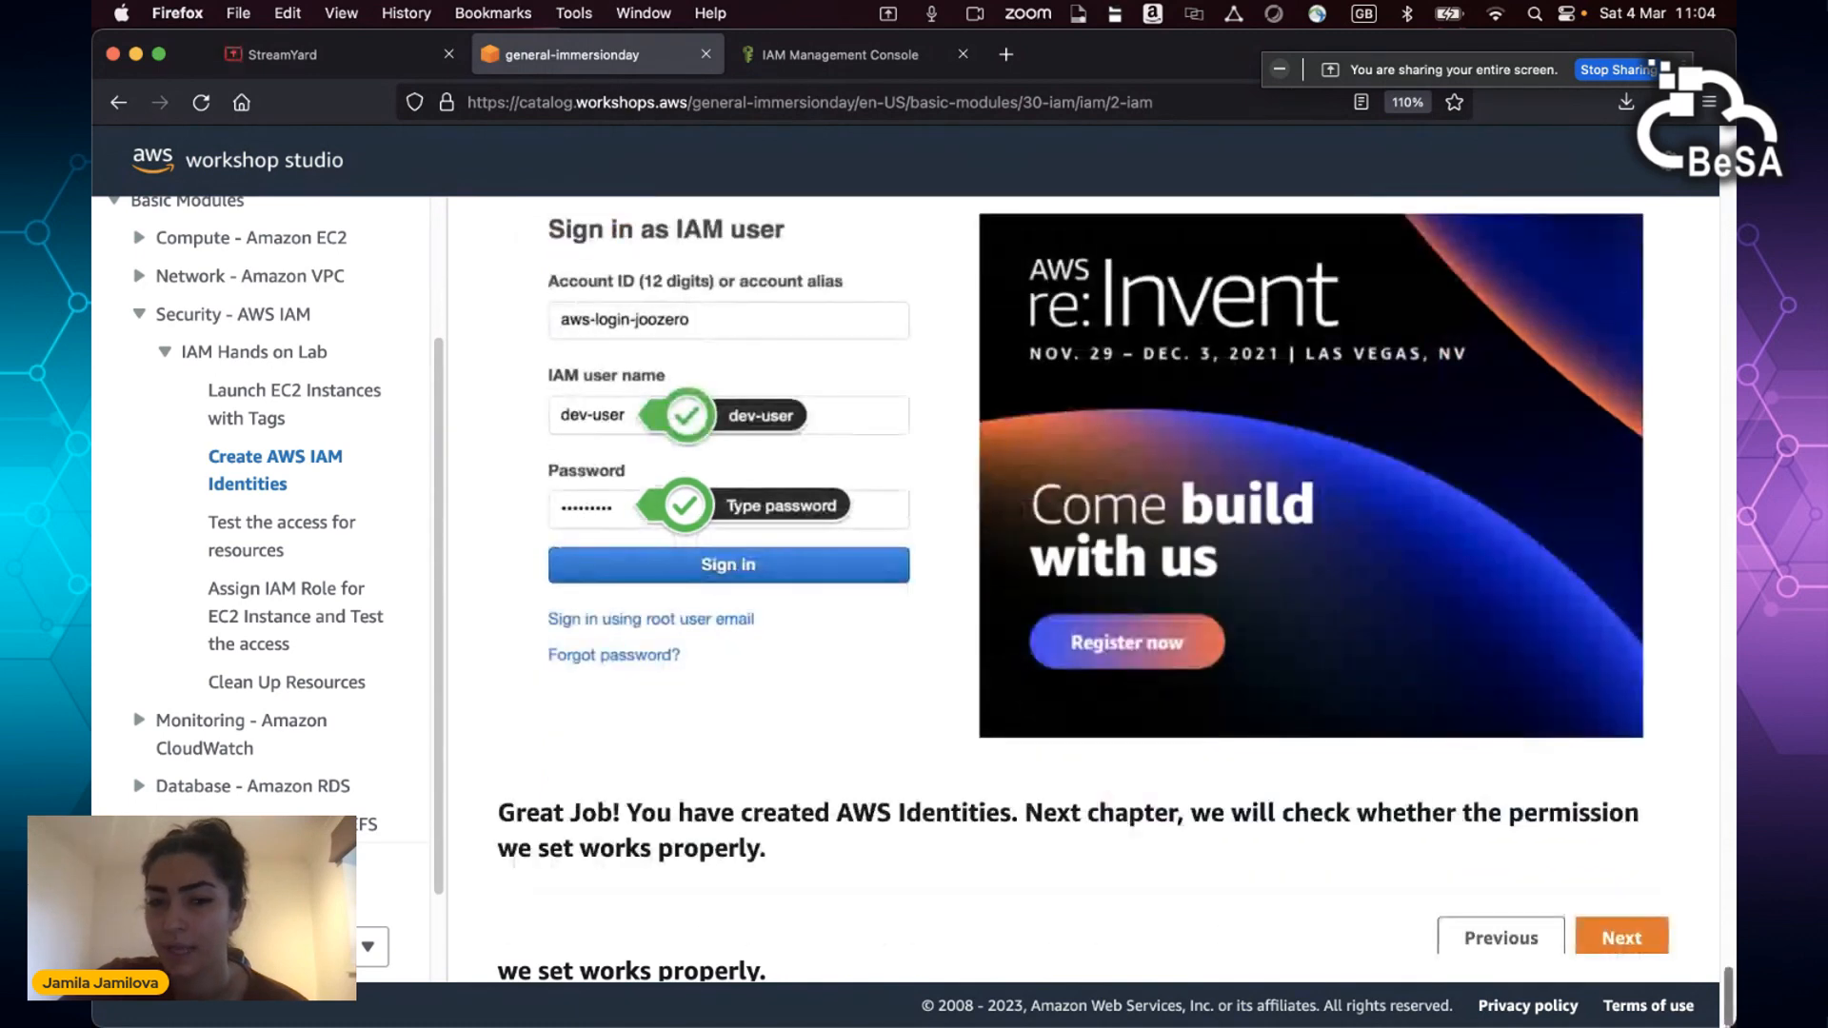
# Step: Return to dev-user's security credentials in the IAM console and copy the console sign-in link
pyautogui.click(861, 55)
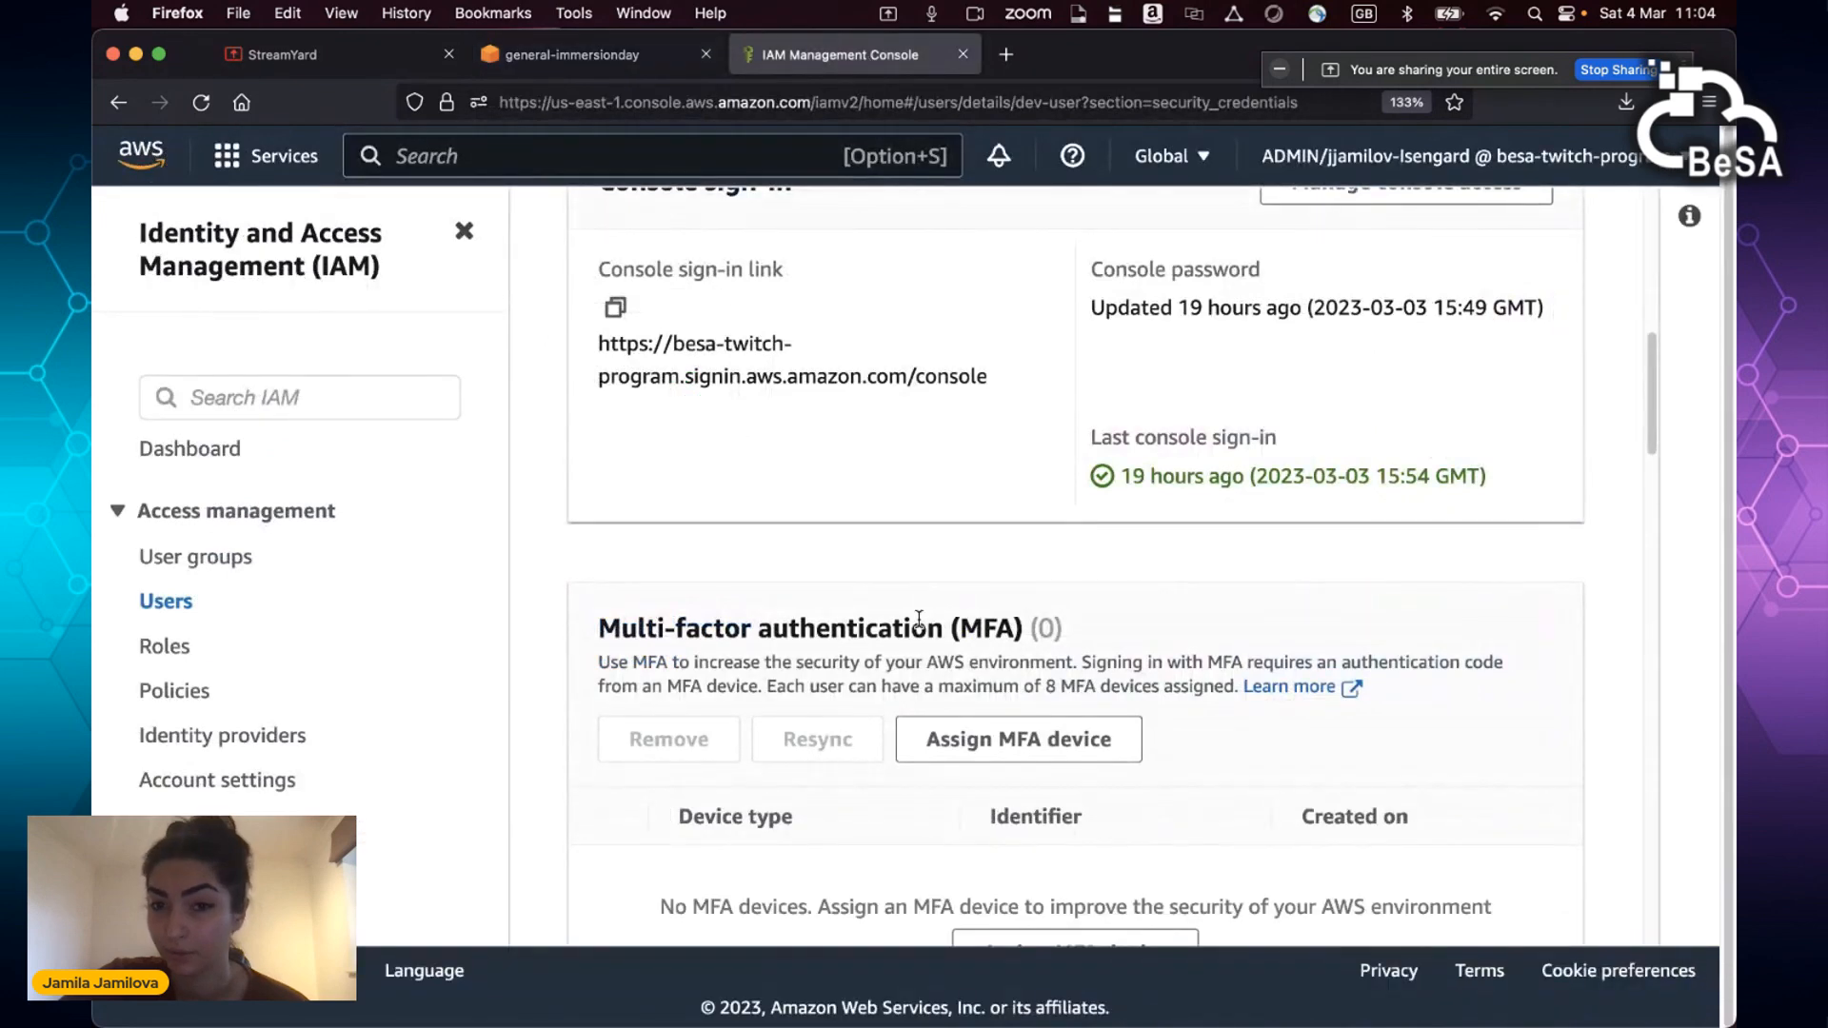
pyautogui.scroll(5, 1477, 495)
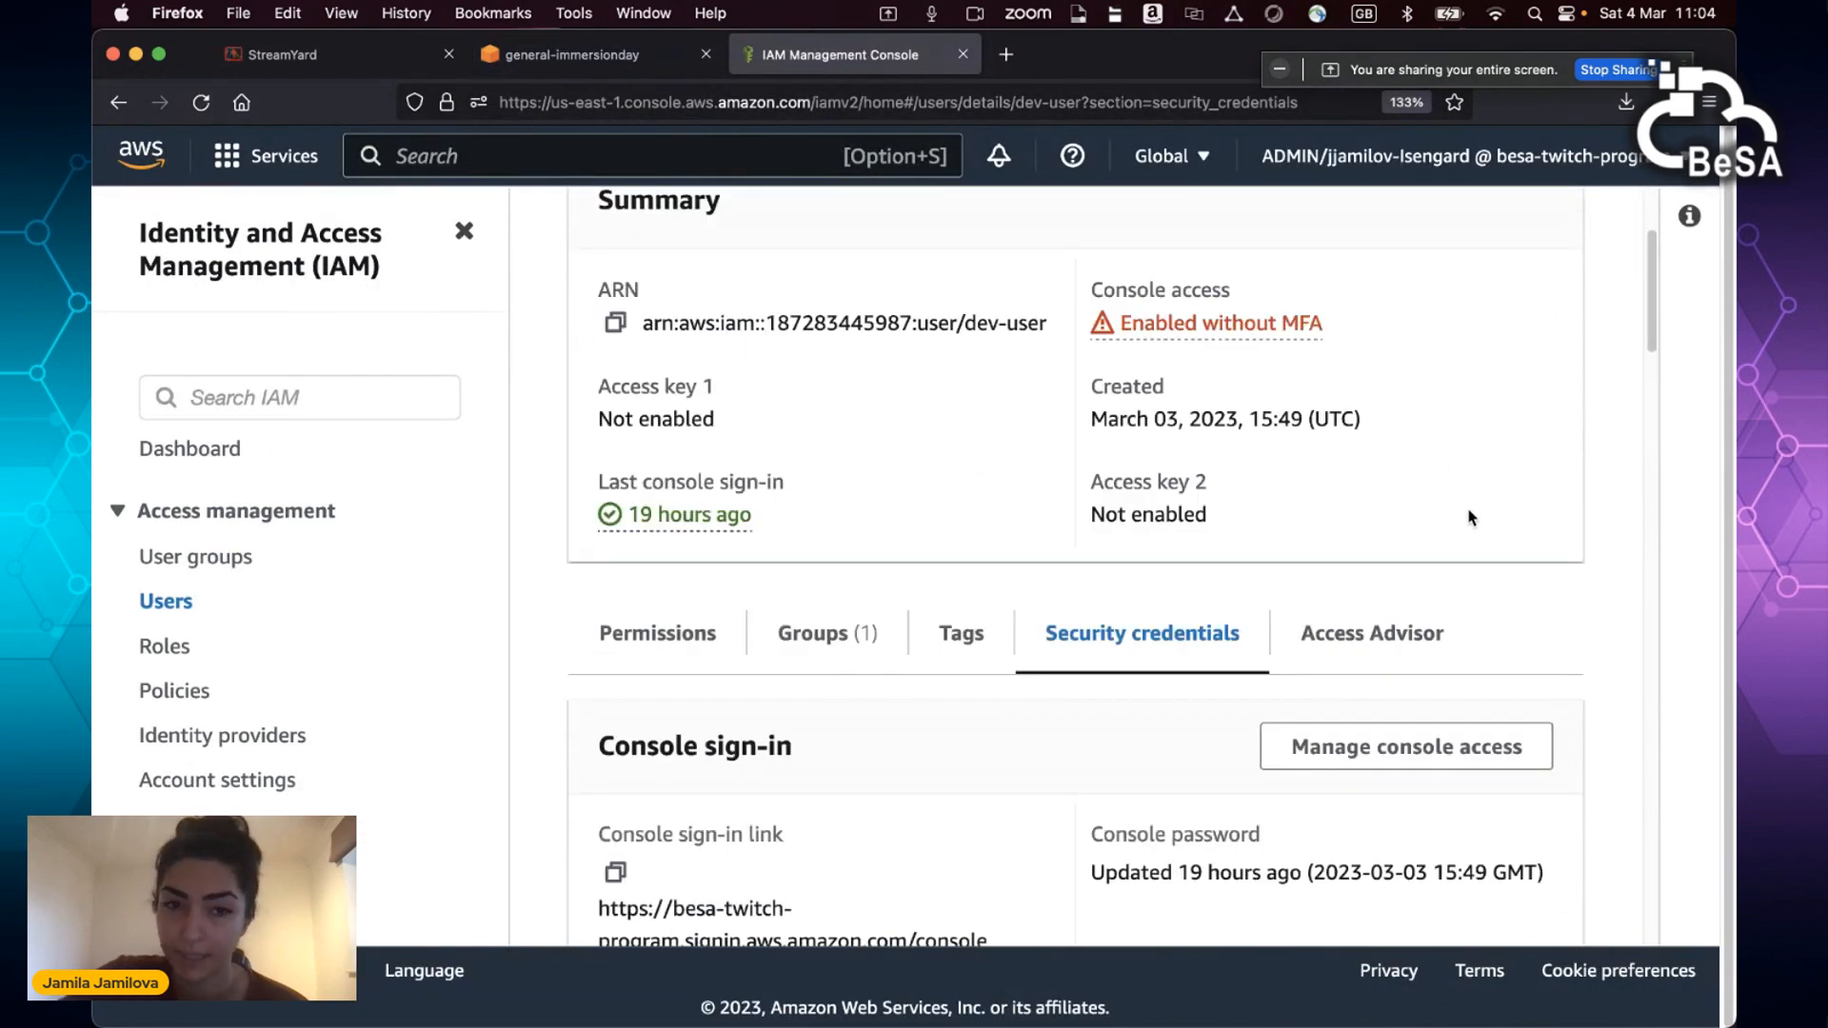
pyautogui.scroll(2, 1471, 517)
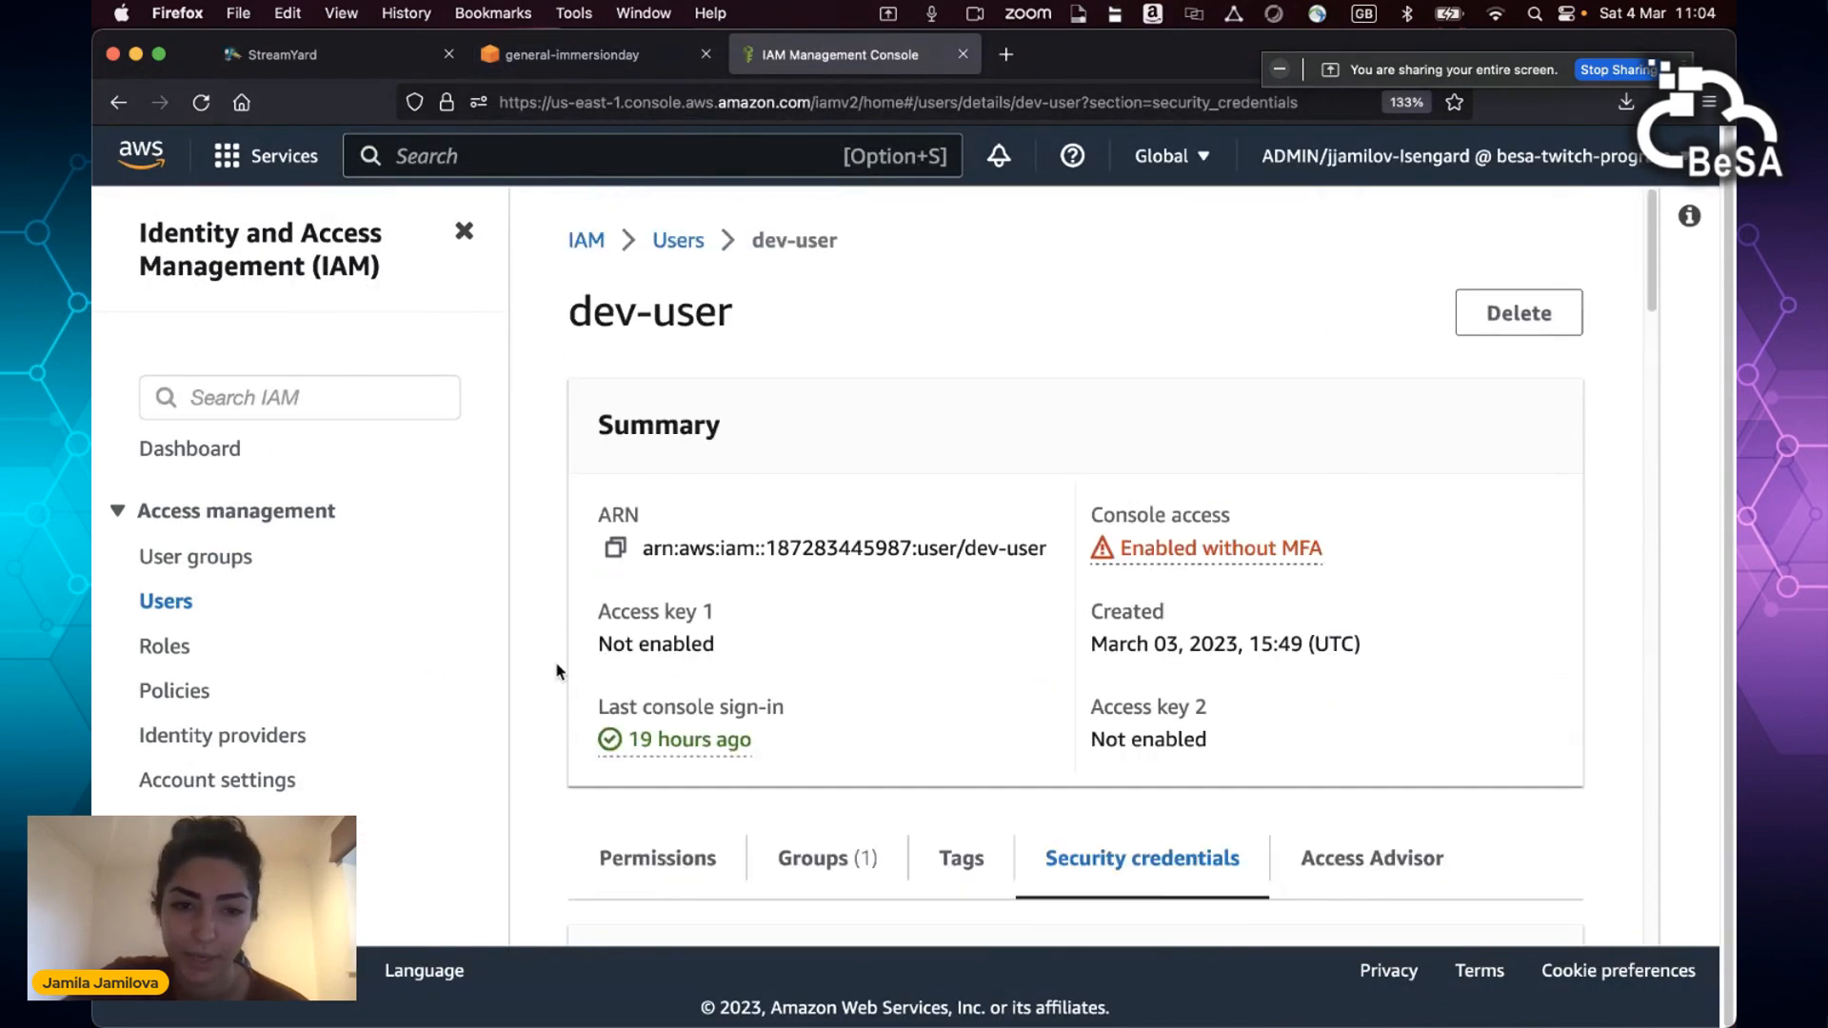
pyautogui.scroll(-3, 556, 670)
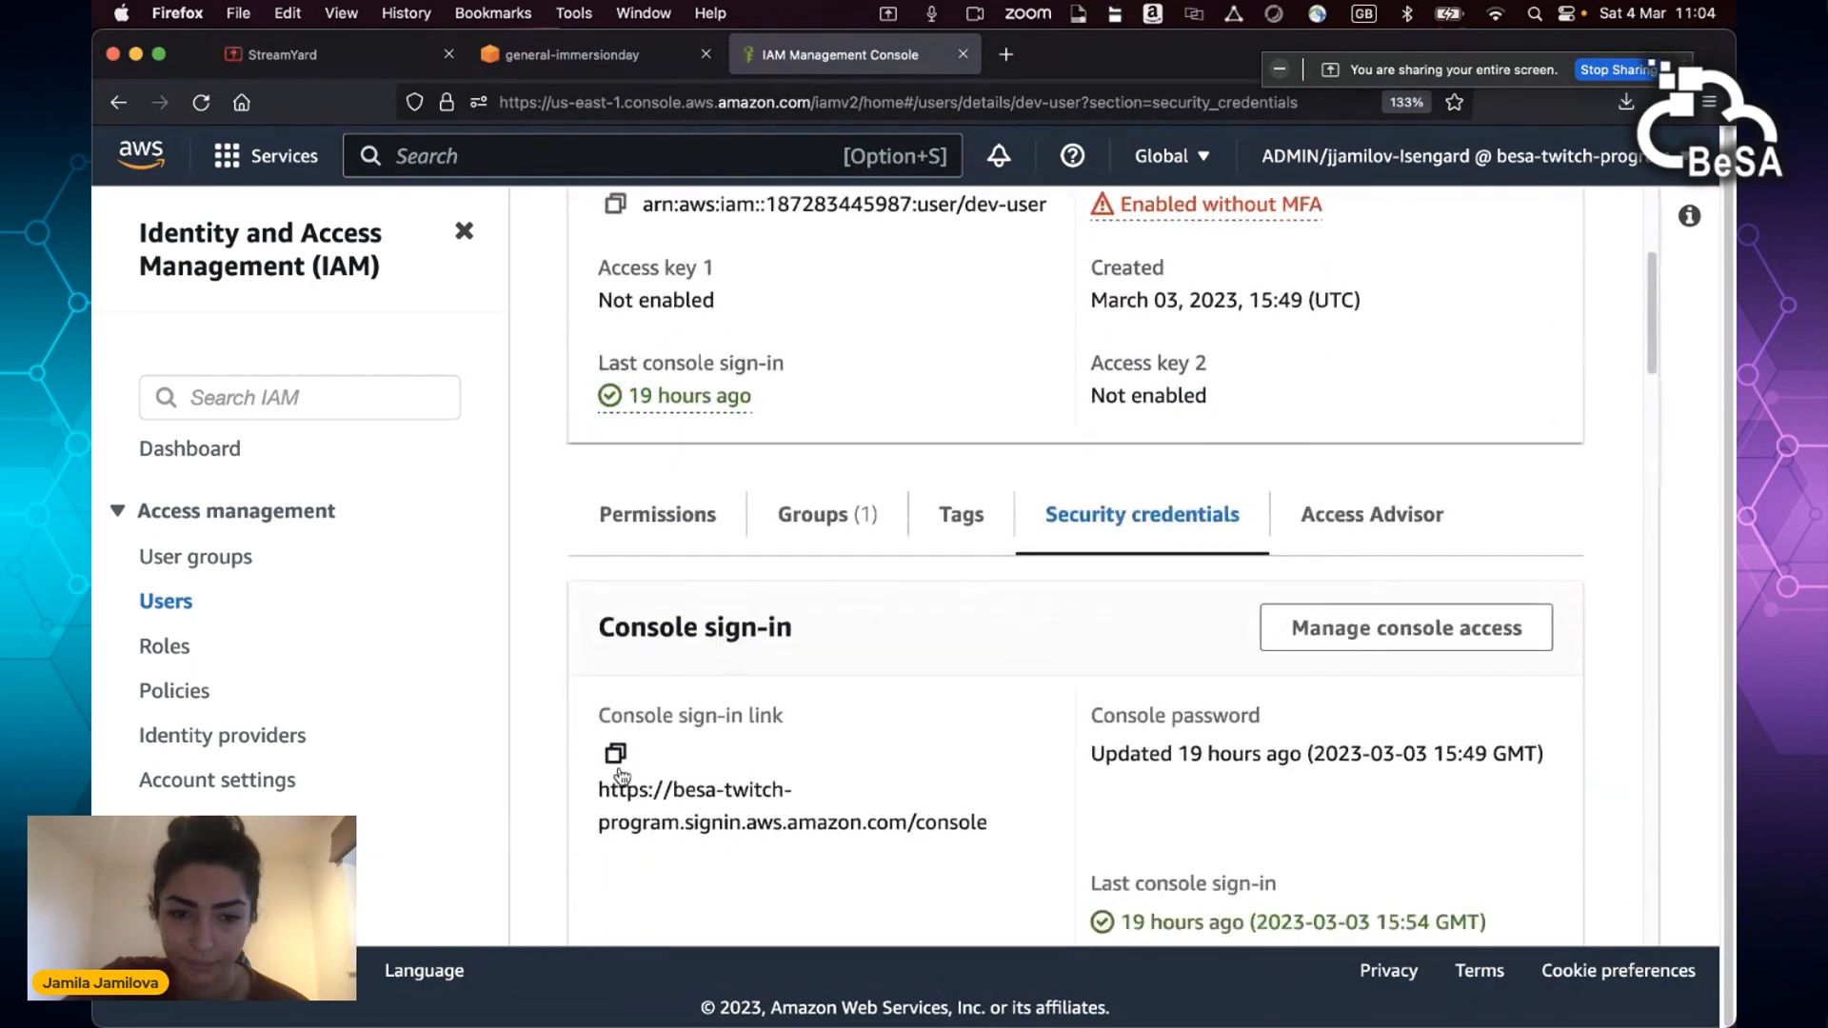
pyautogui.click(615, 753)
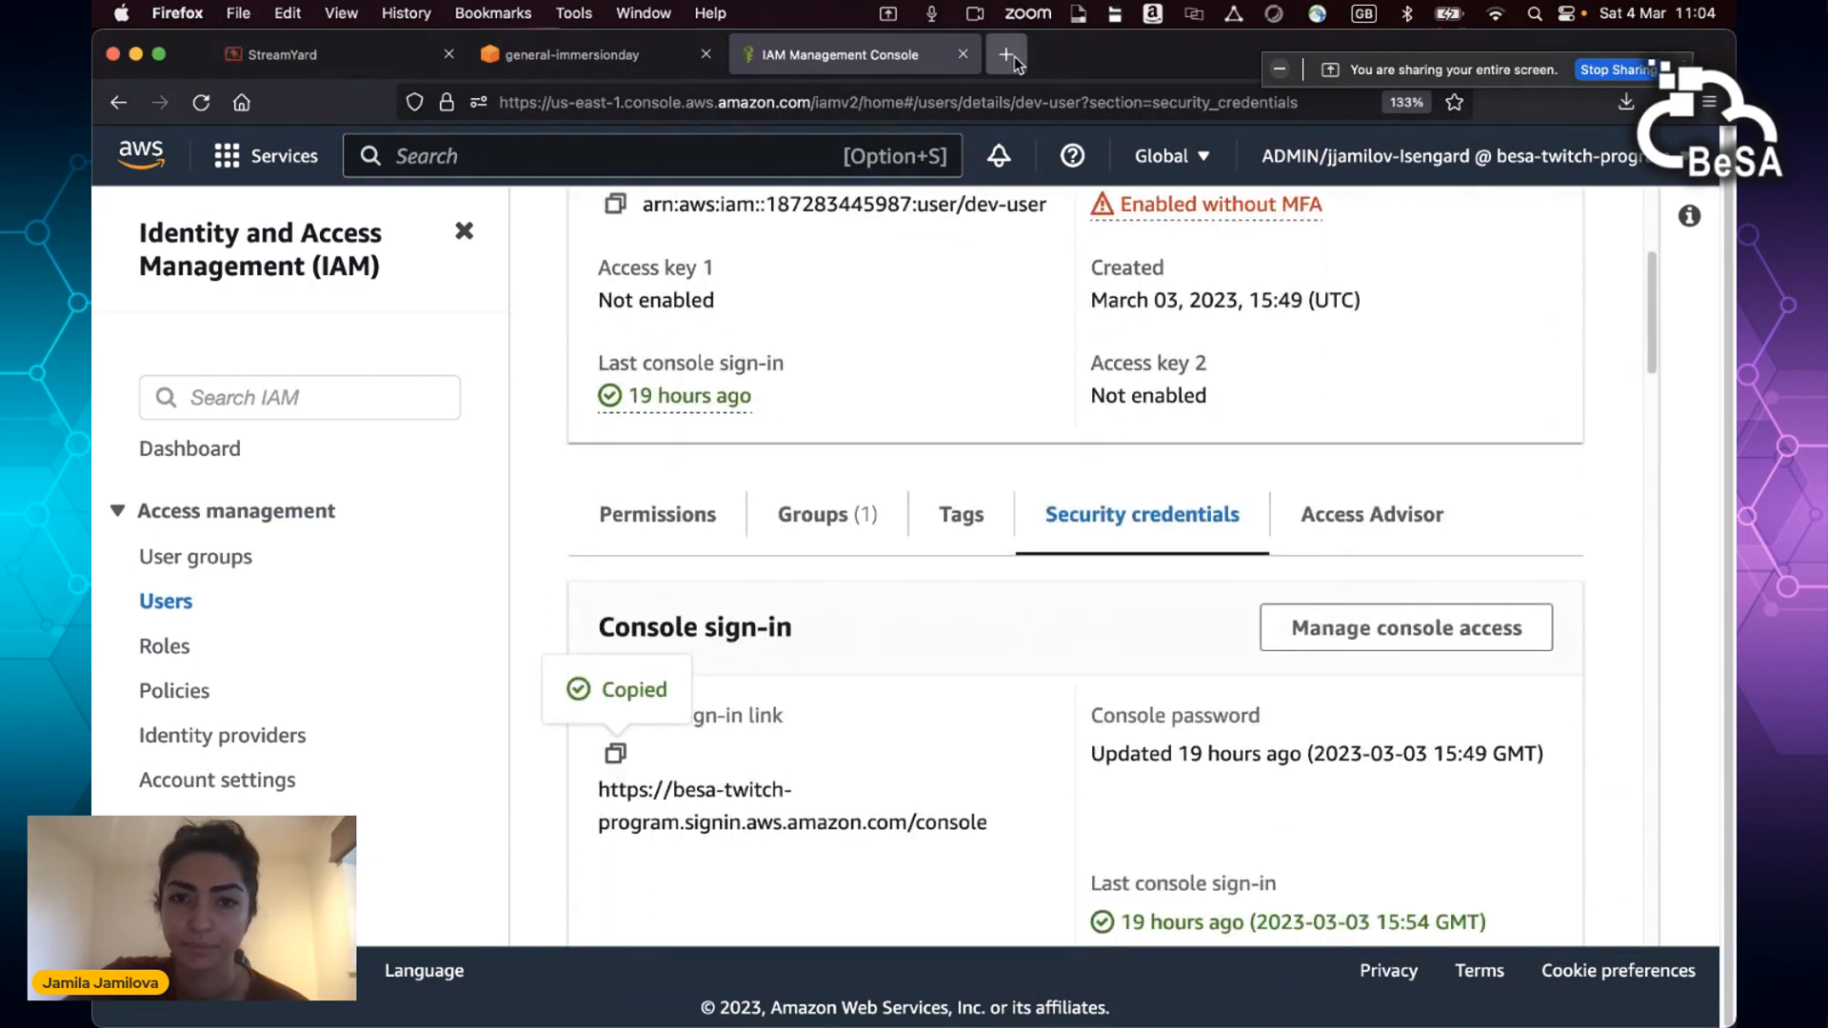
# Step: Open the copied console sign-in link in a new browser tab and close the IAM Management Console tab
pyautogui.click(1006, 55)
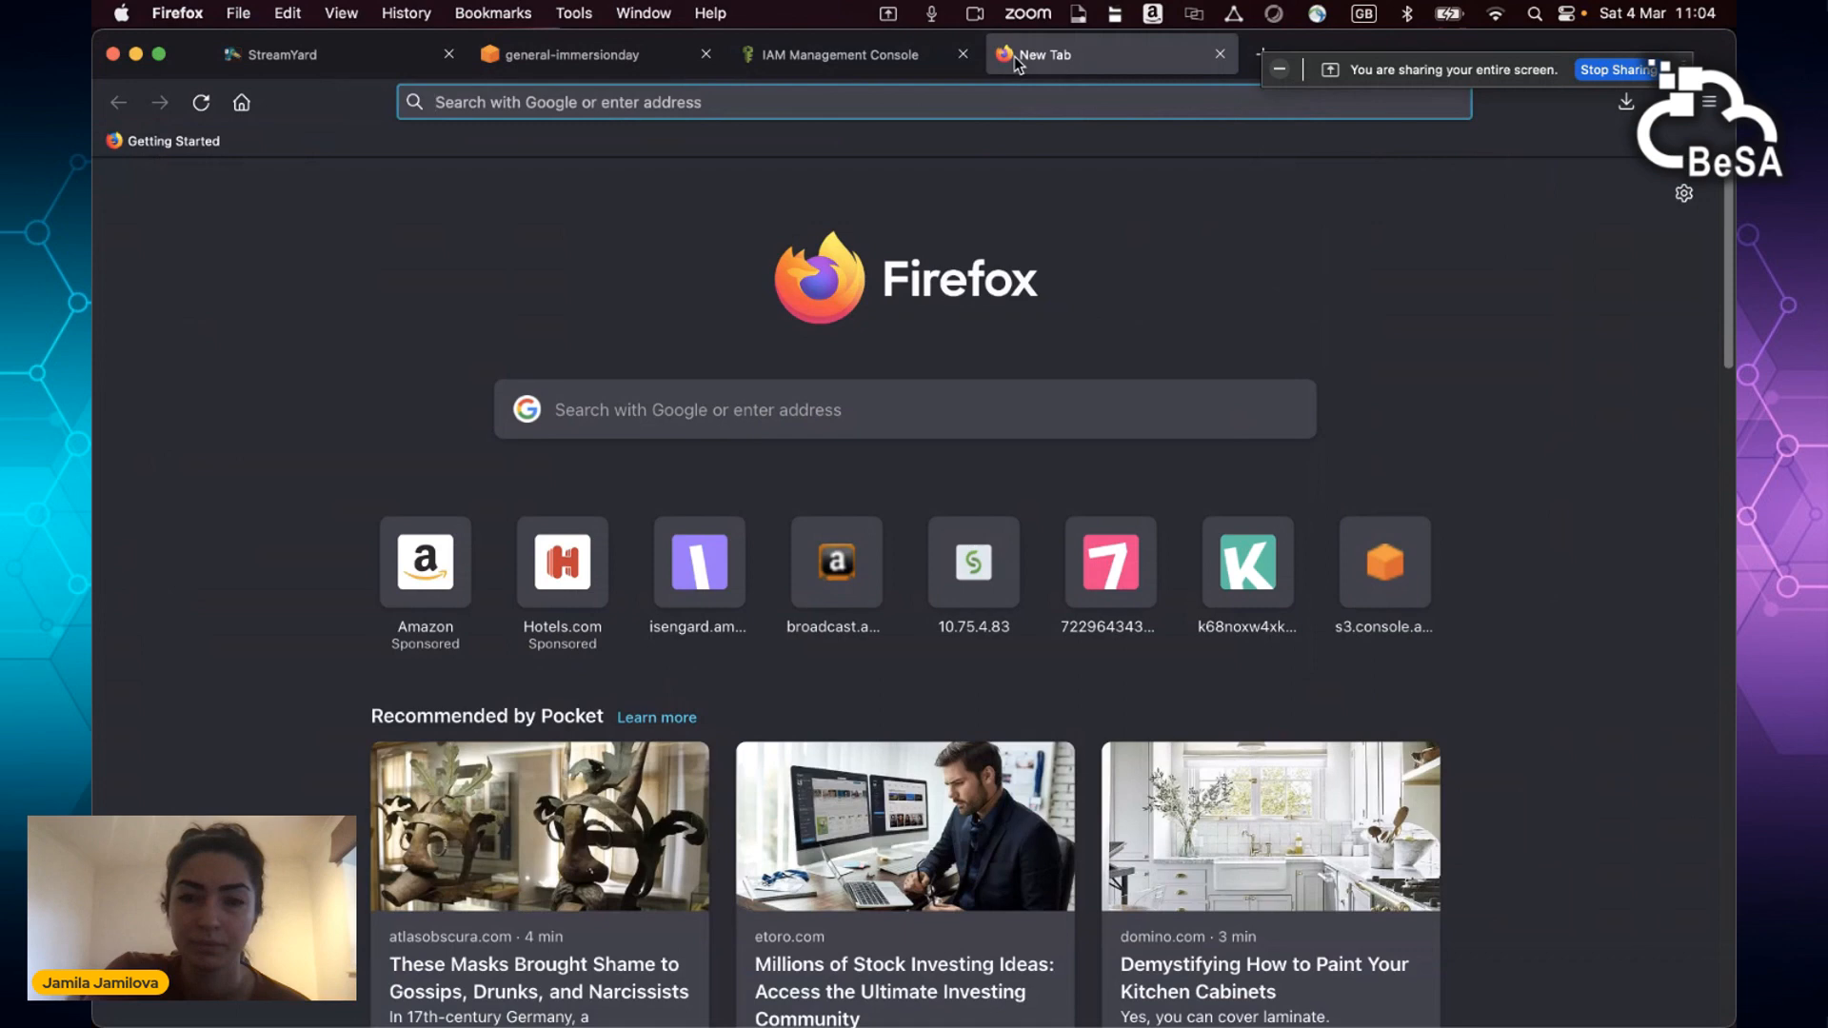
pyautogui.press('super+v')
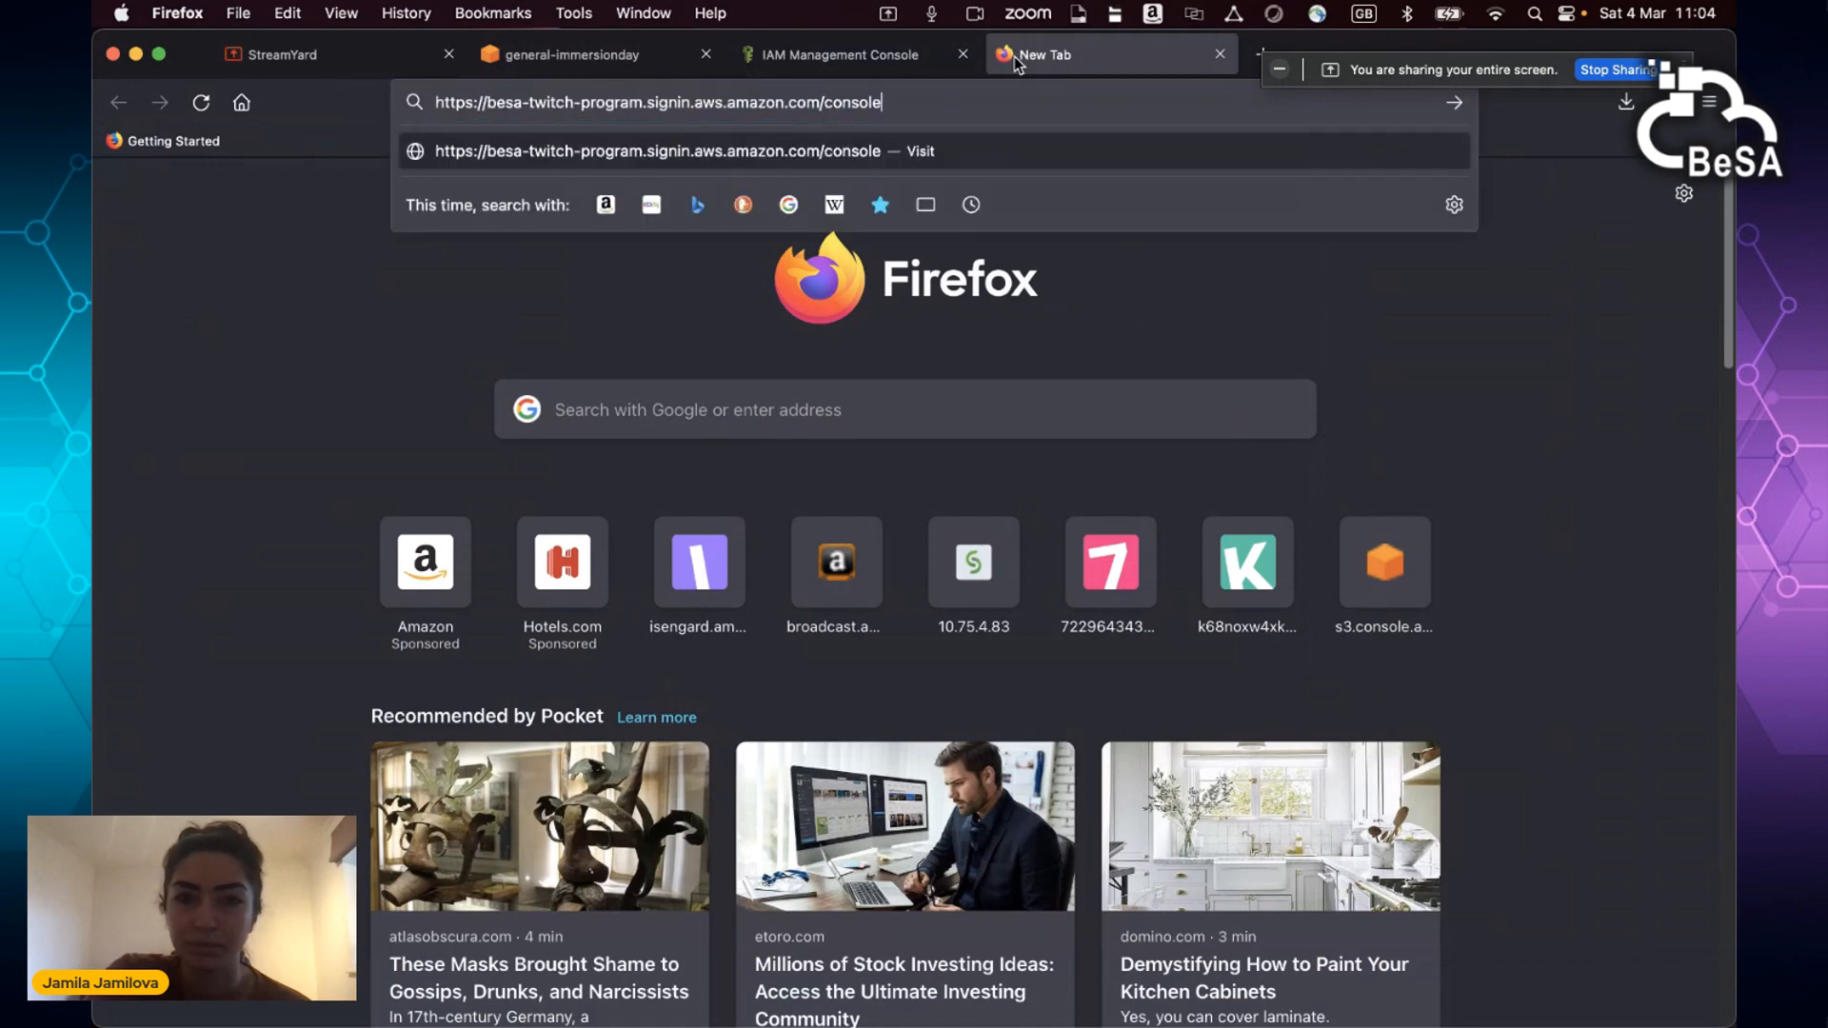
pyautogui.press('Return')
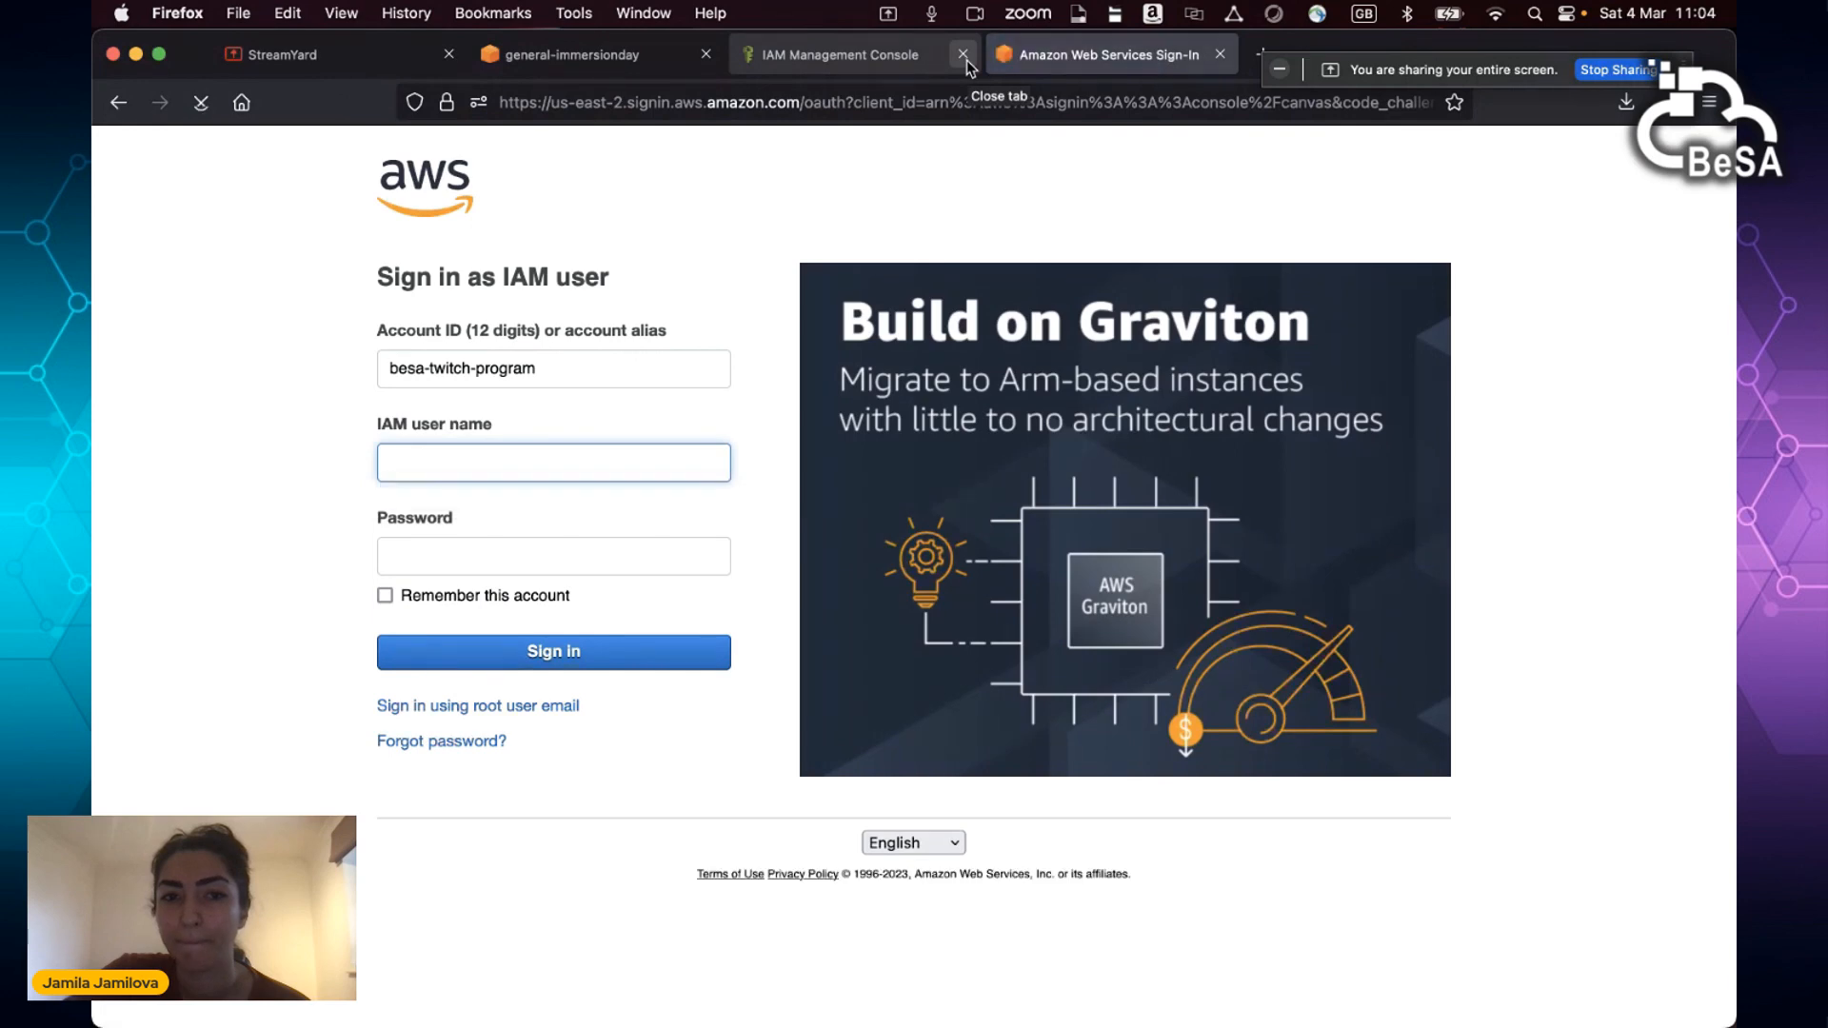
pyautogui.click(963, 55)
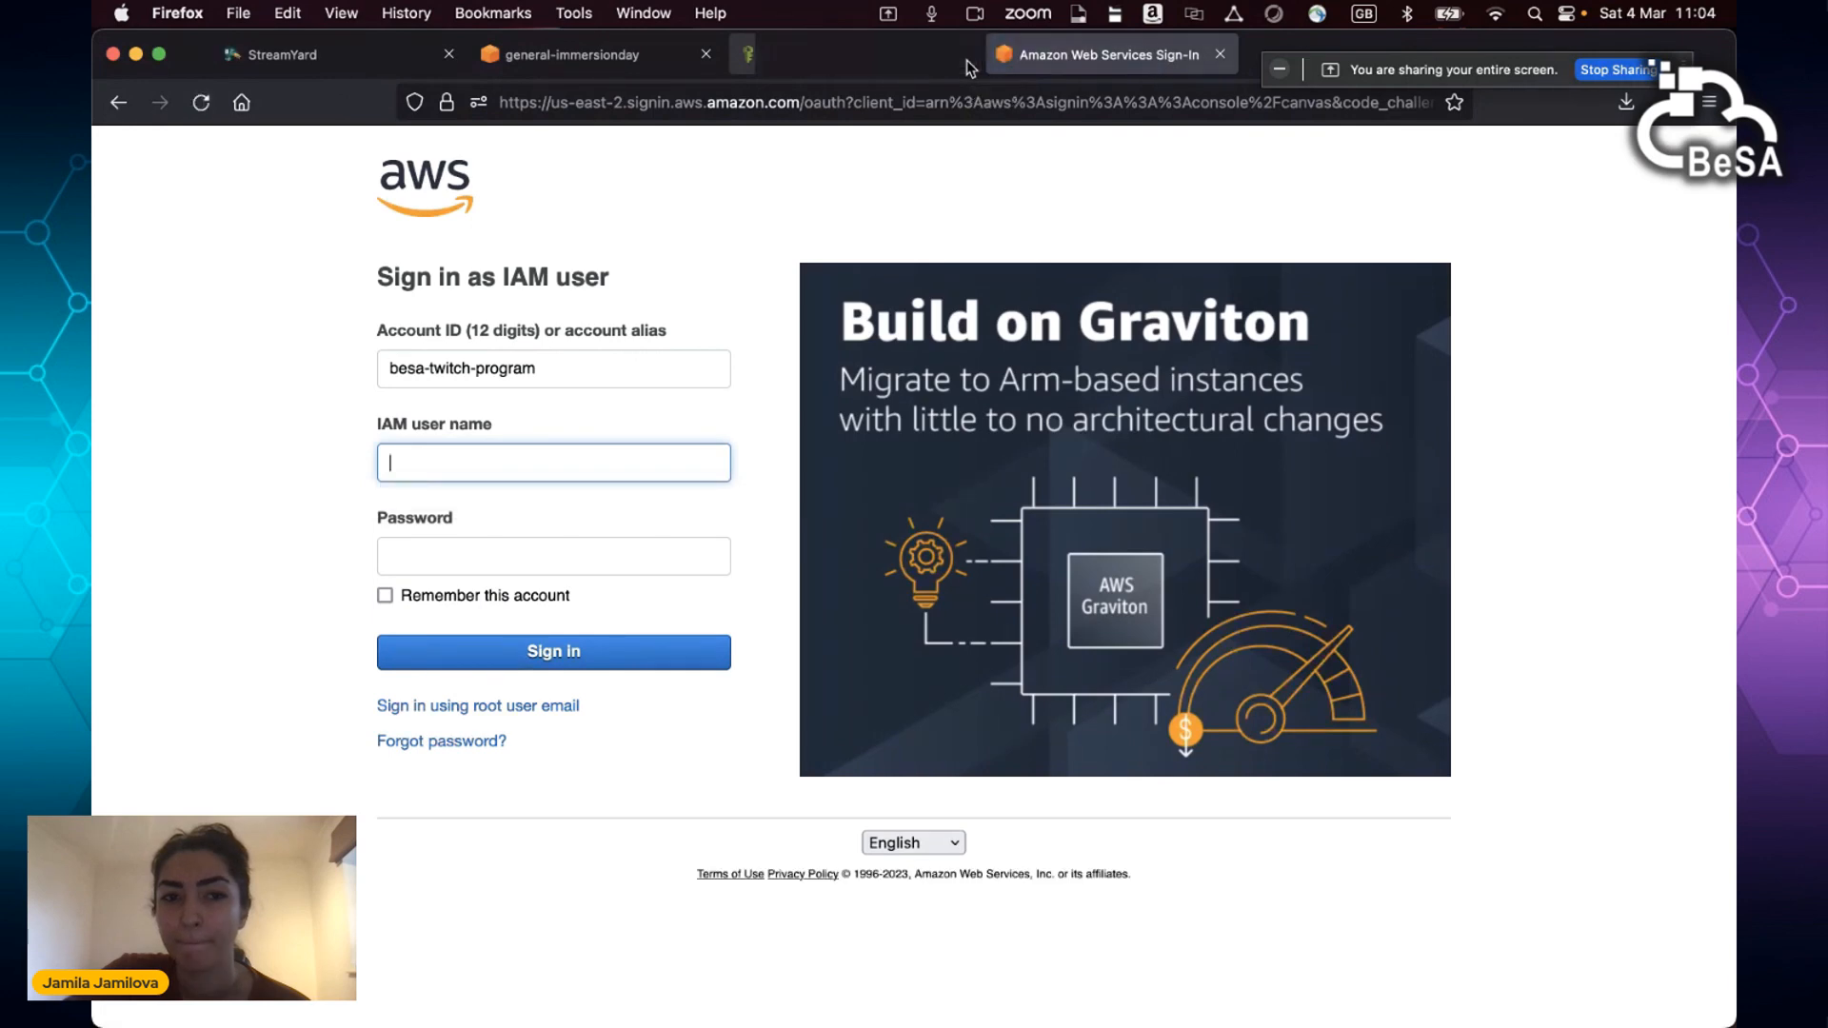
# Step: Sign in to the AWS console as the IAM user dev-user, entering the account password
pyautogui.click(565, 452)
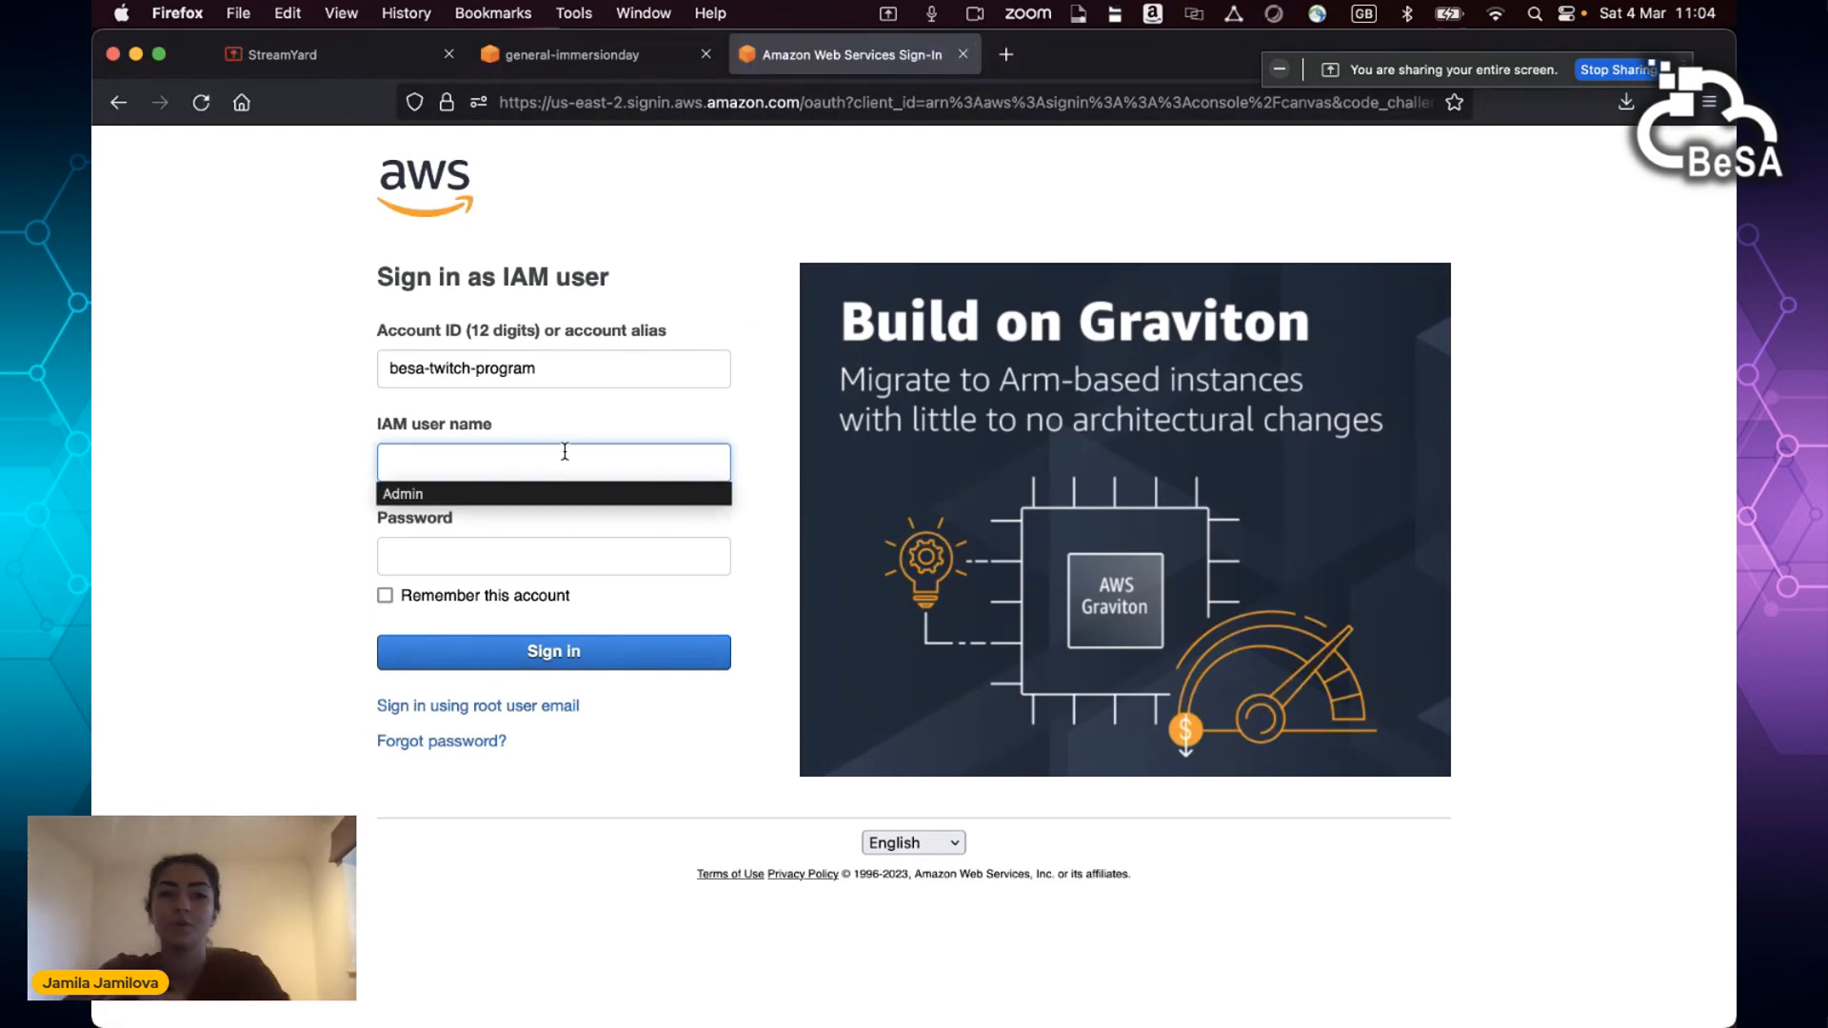
pyautogui.write('dev-user')
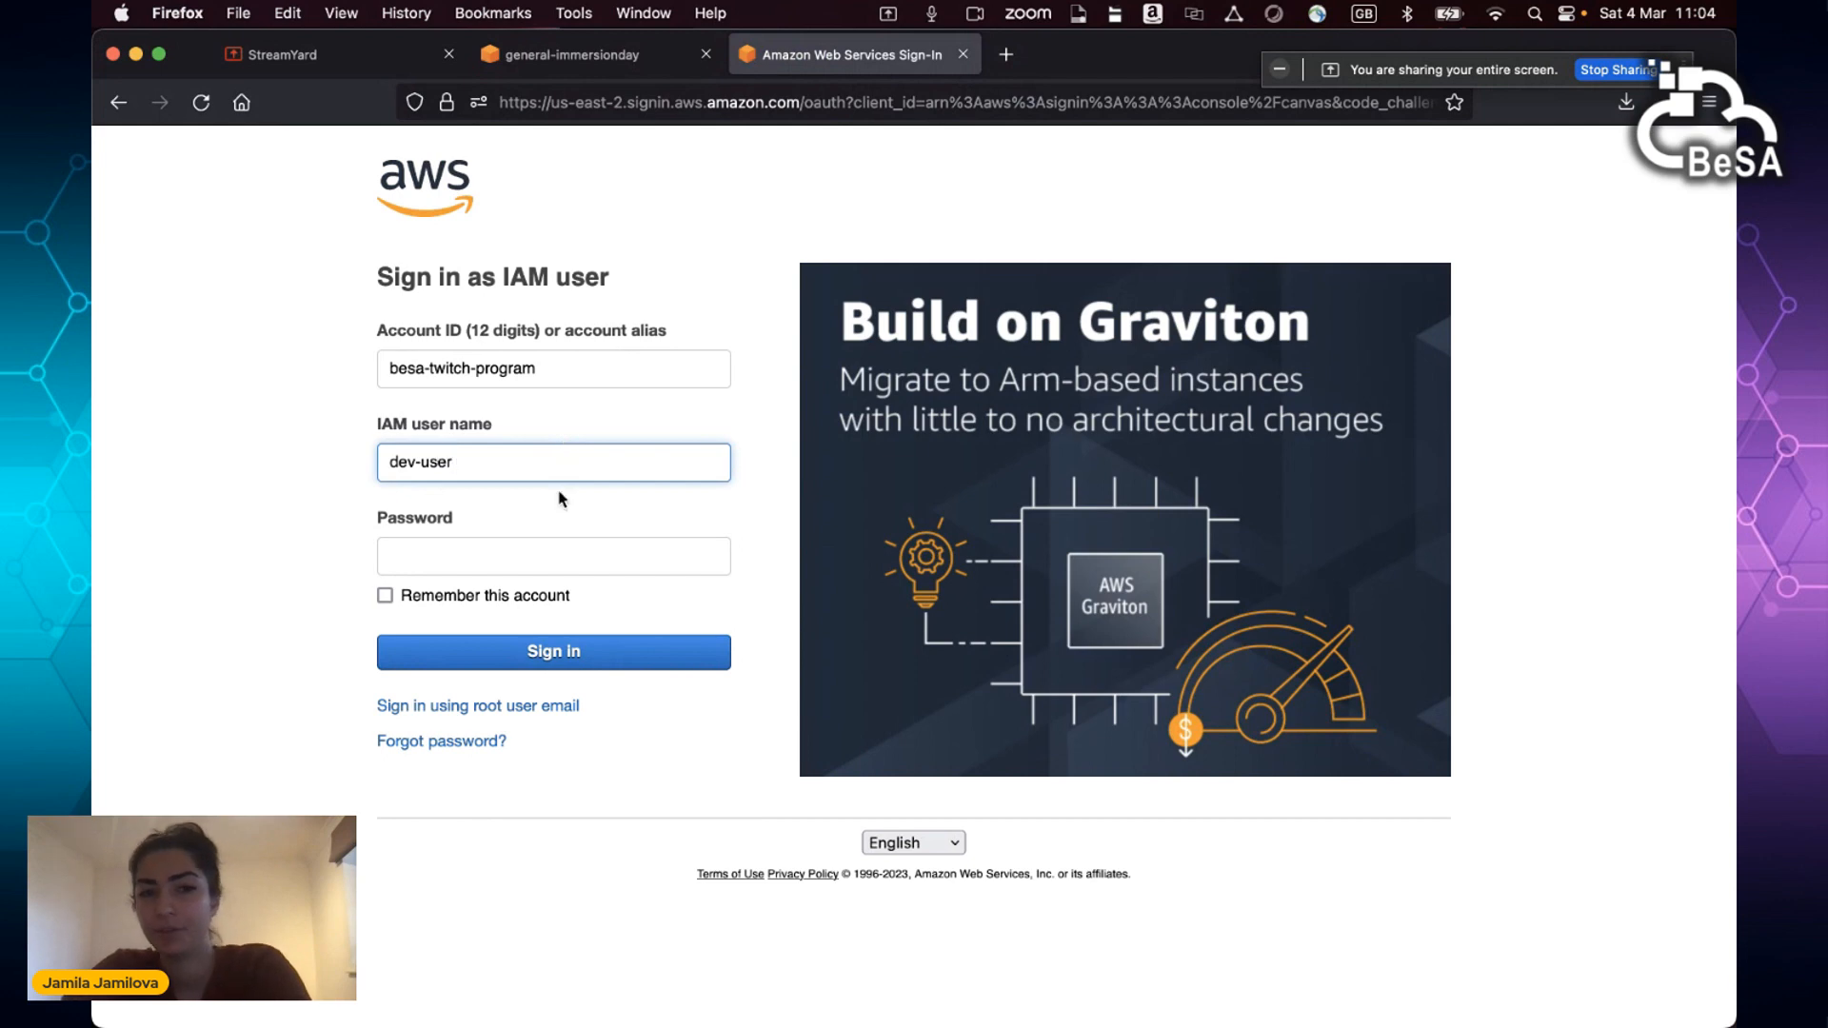
pyautogui.click(545, 567)
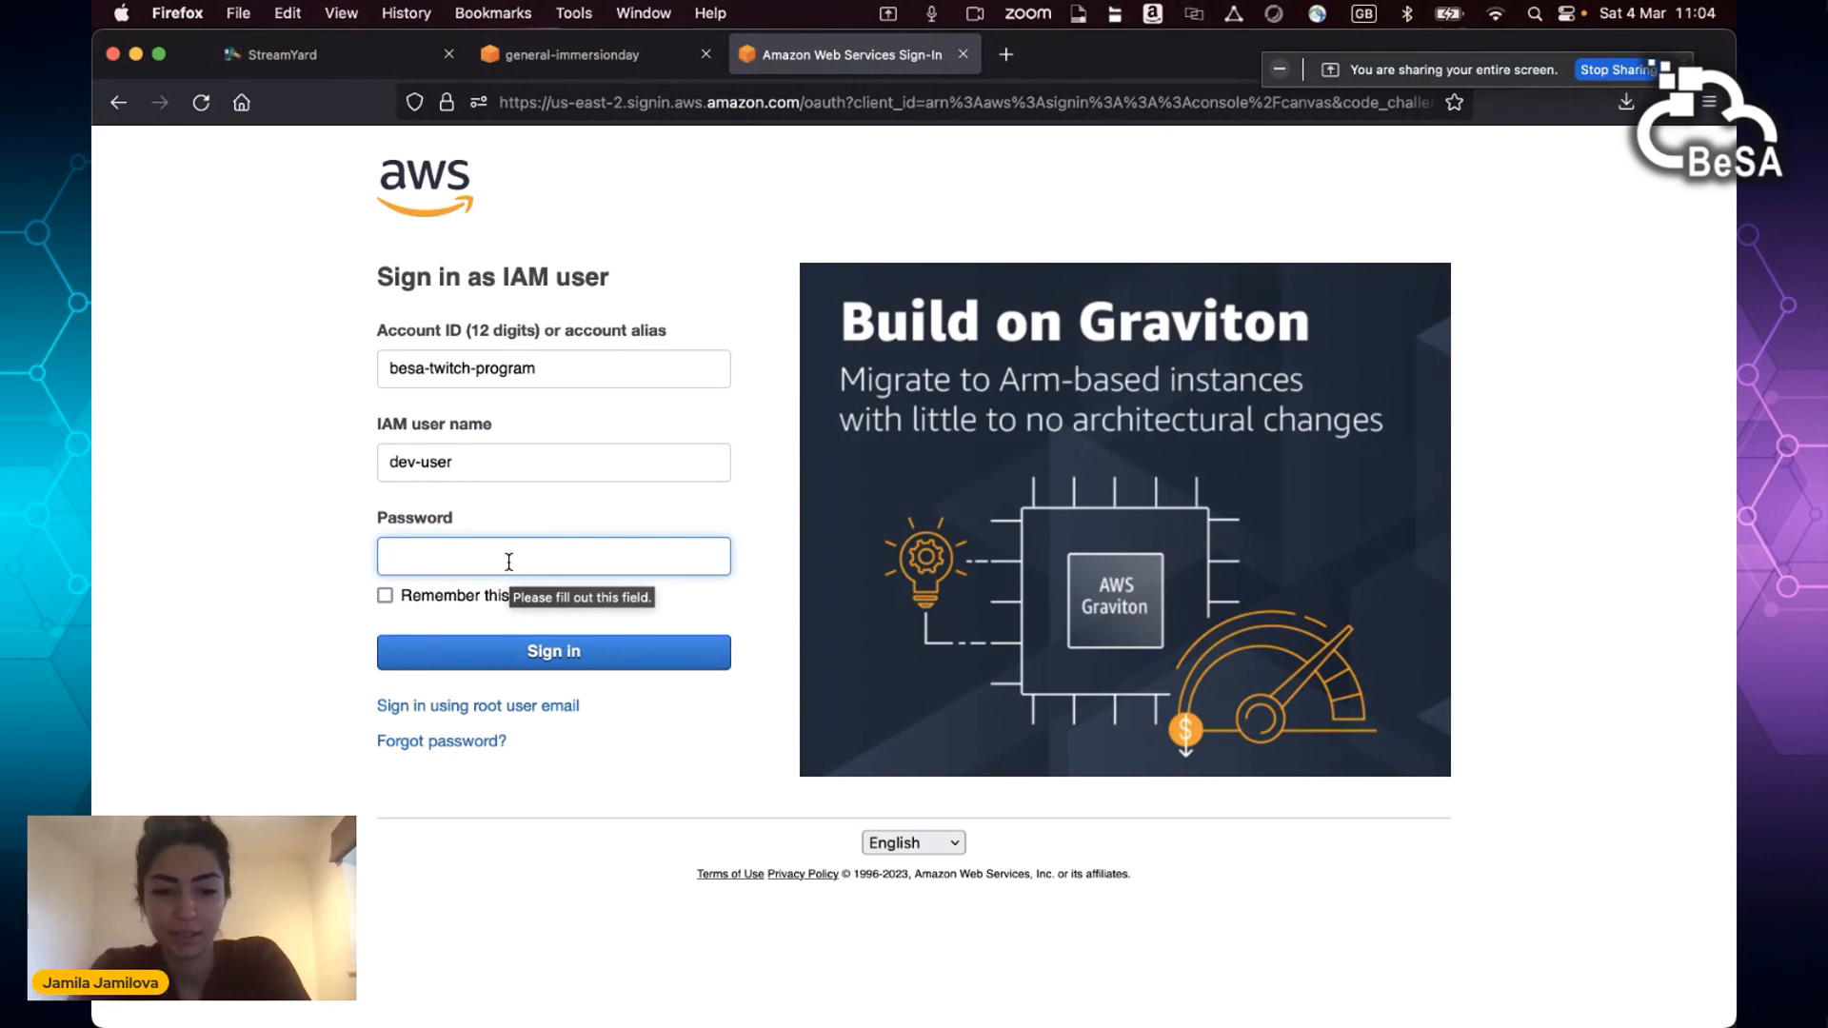
pyautogui.write('•')
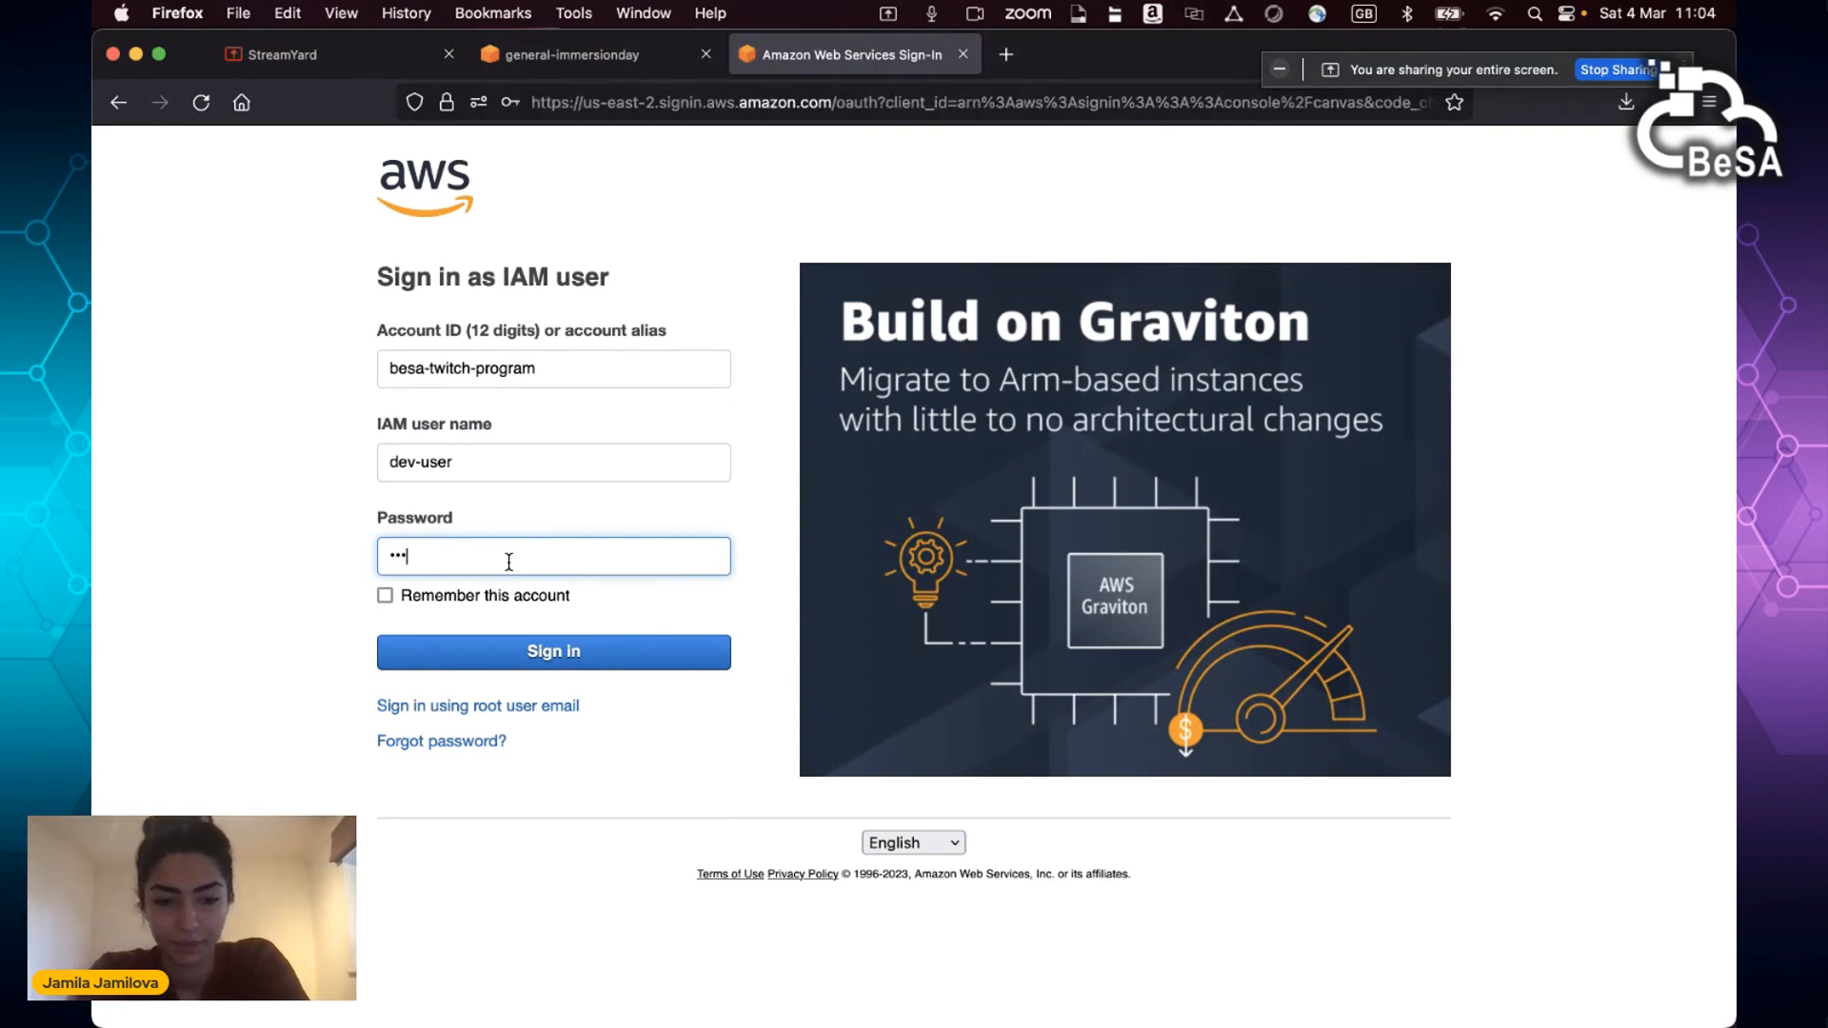
pyautogui.click(648, 673)
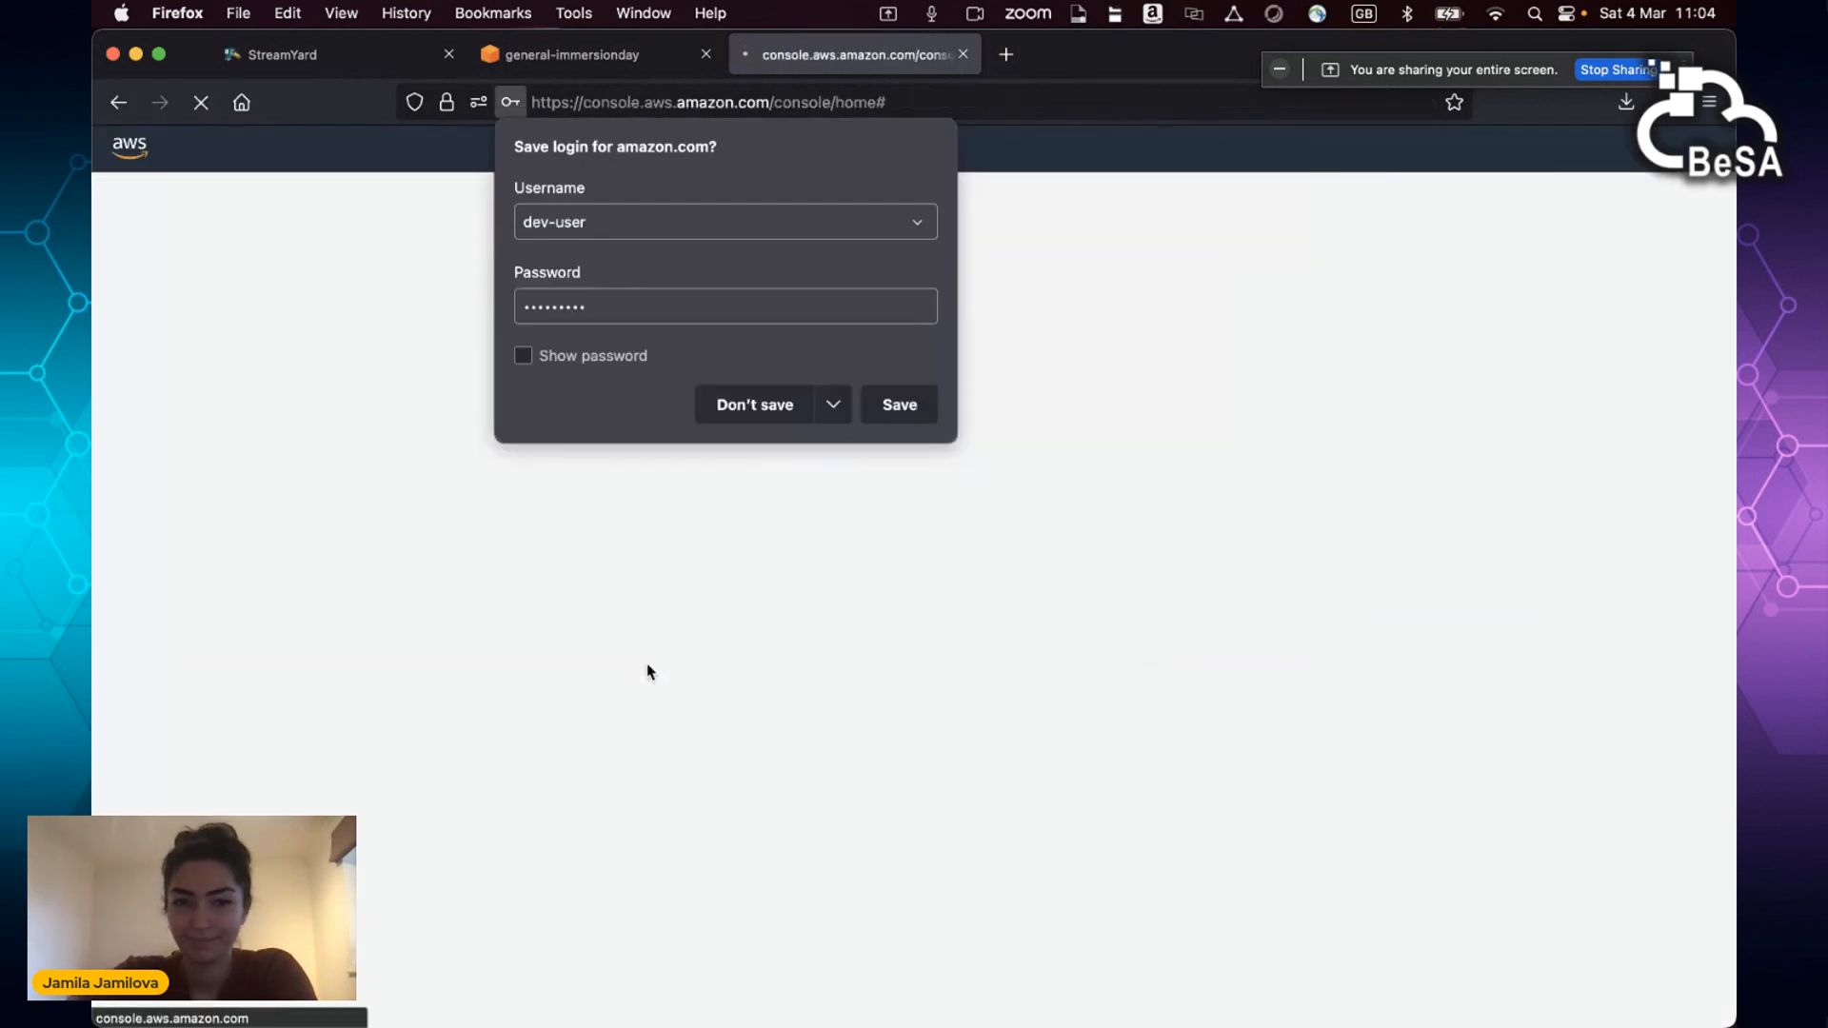
# Step: Decline saving the dev-user login and check which IAM user and account are signed in
pyautogui.click(762, 417)
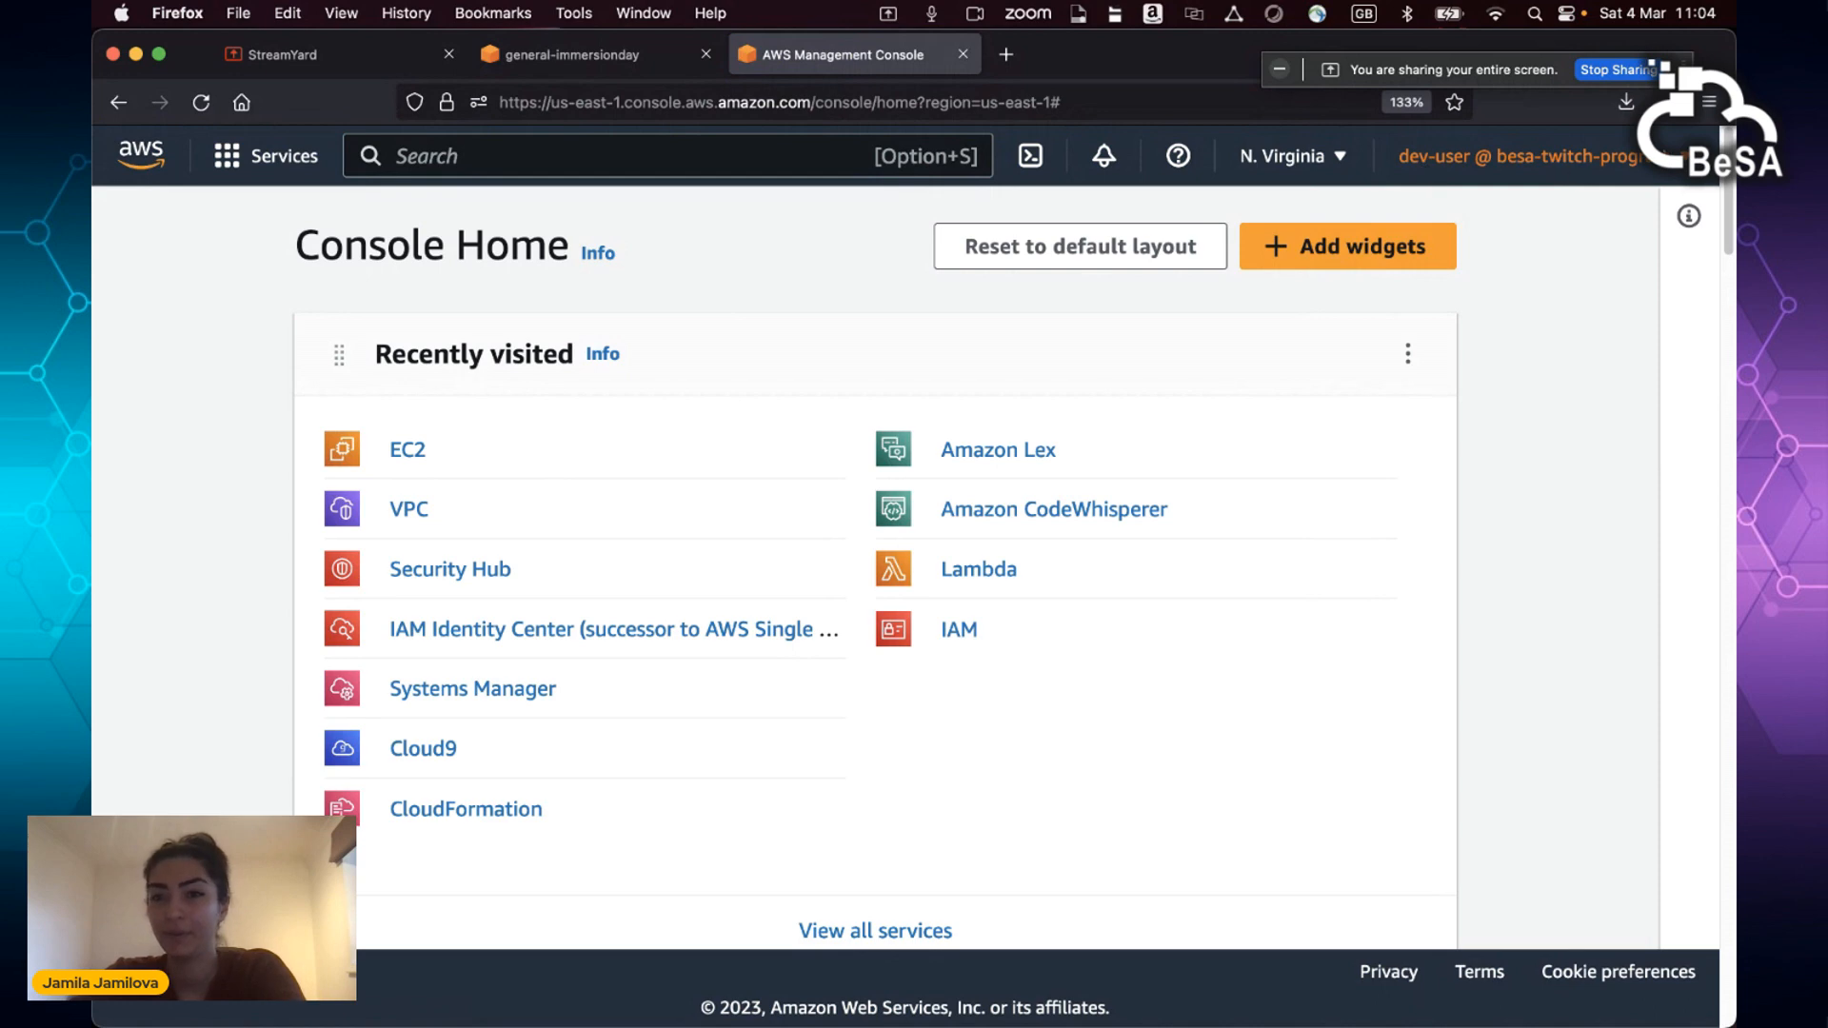
pyautogui.click(1519, 156)
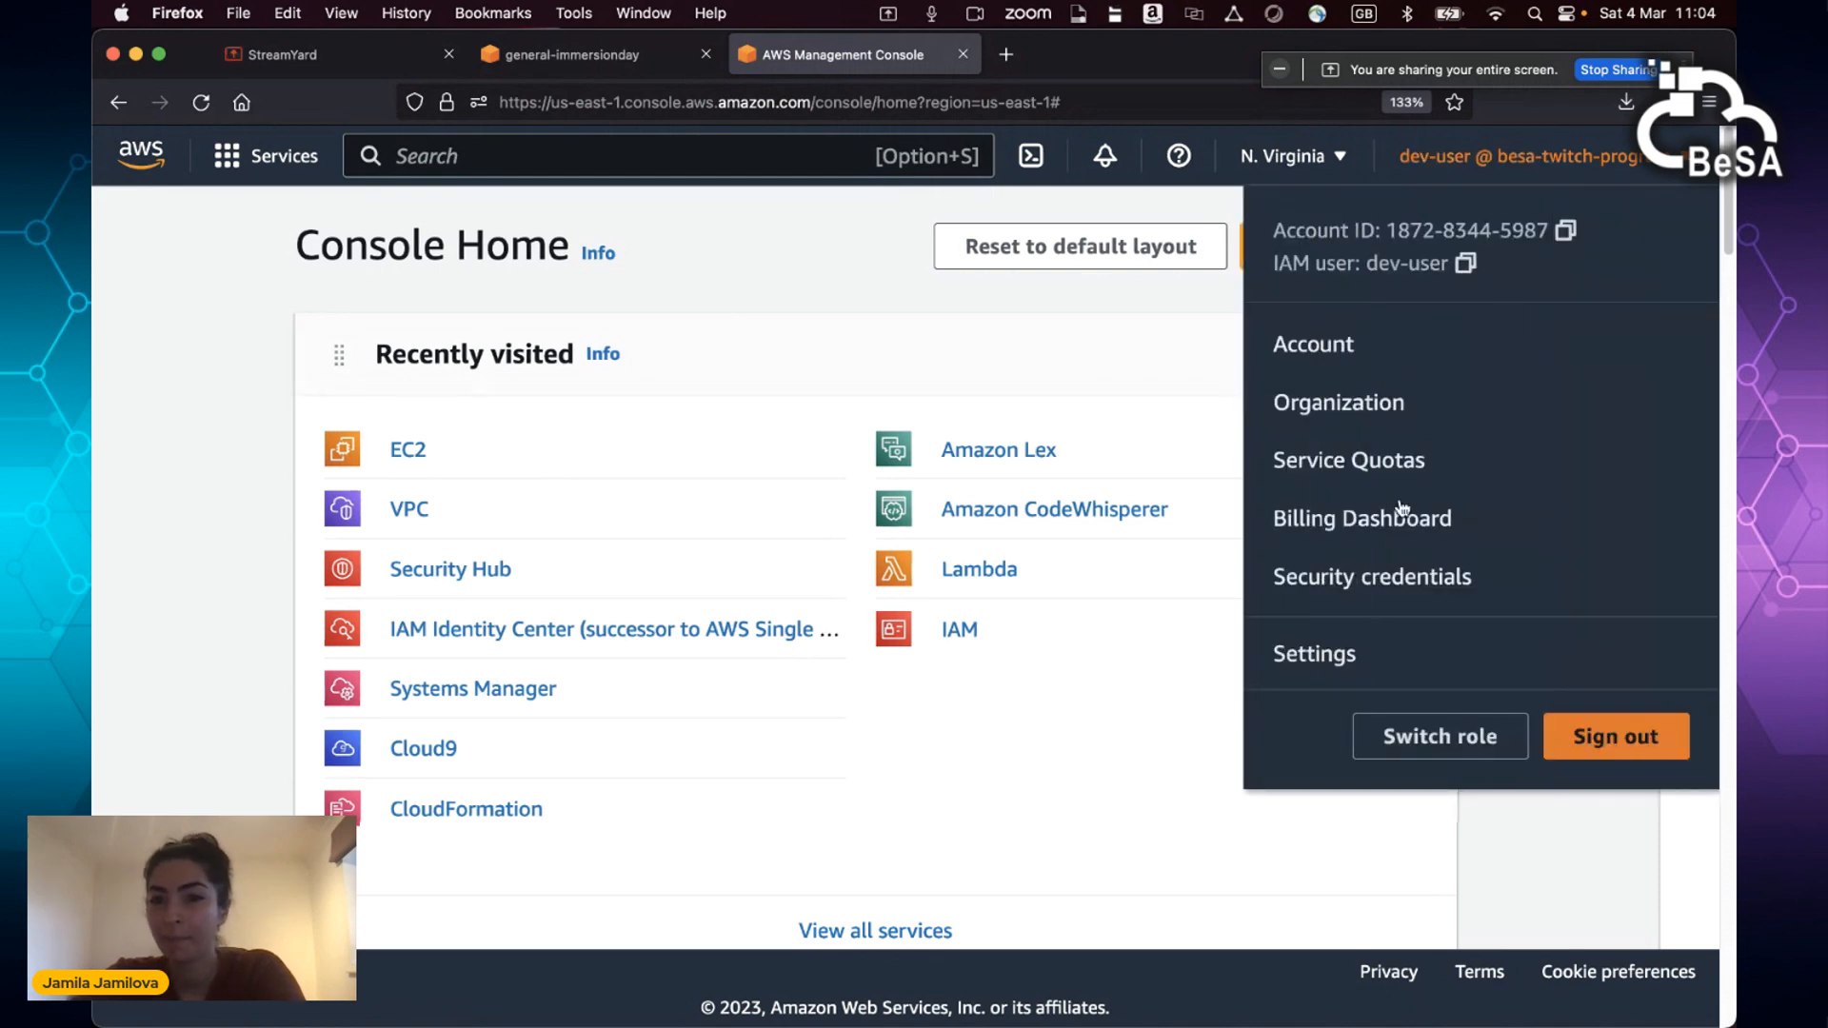
pyautogui.click(798, 257)
# Step: Open the EC2 service and list its running instances
pyautogui.click(417, 455)
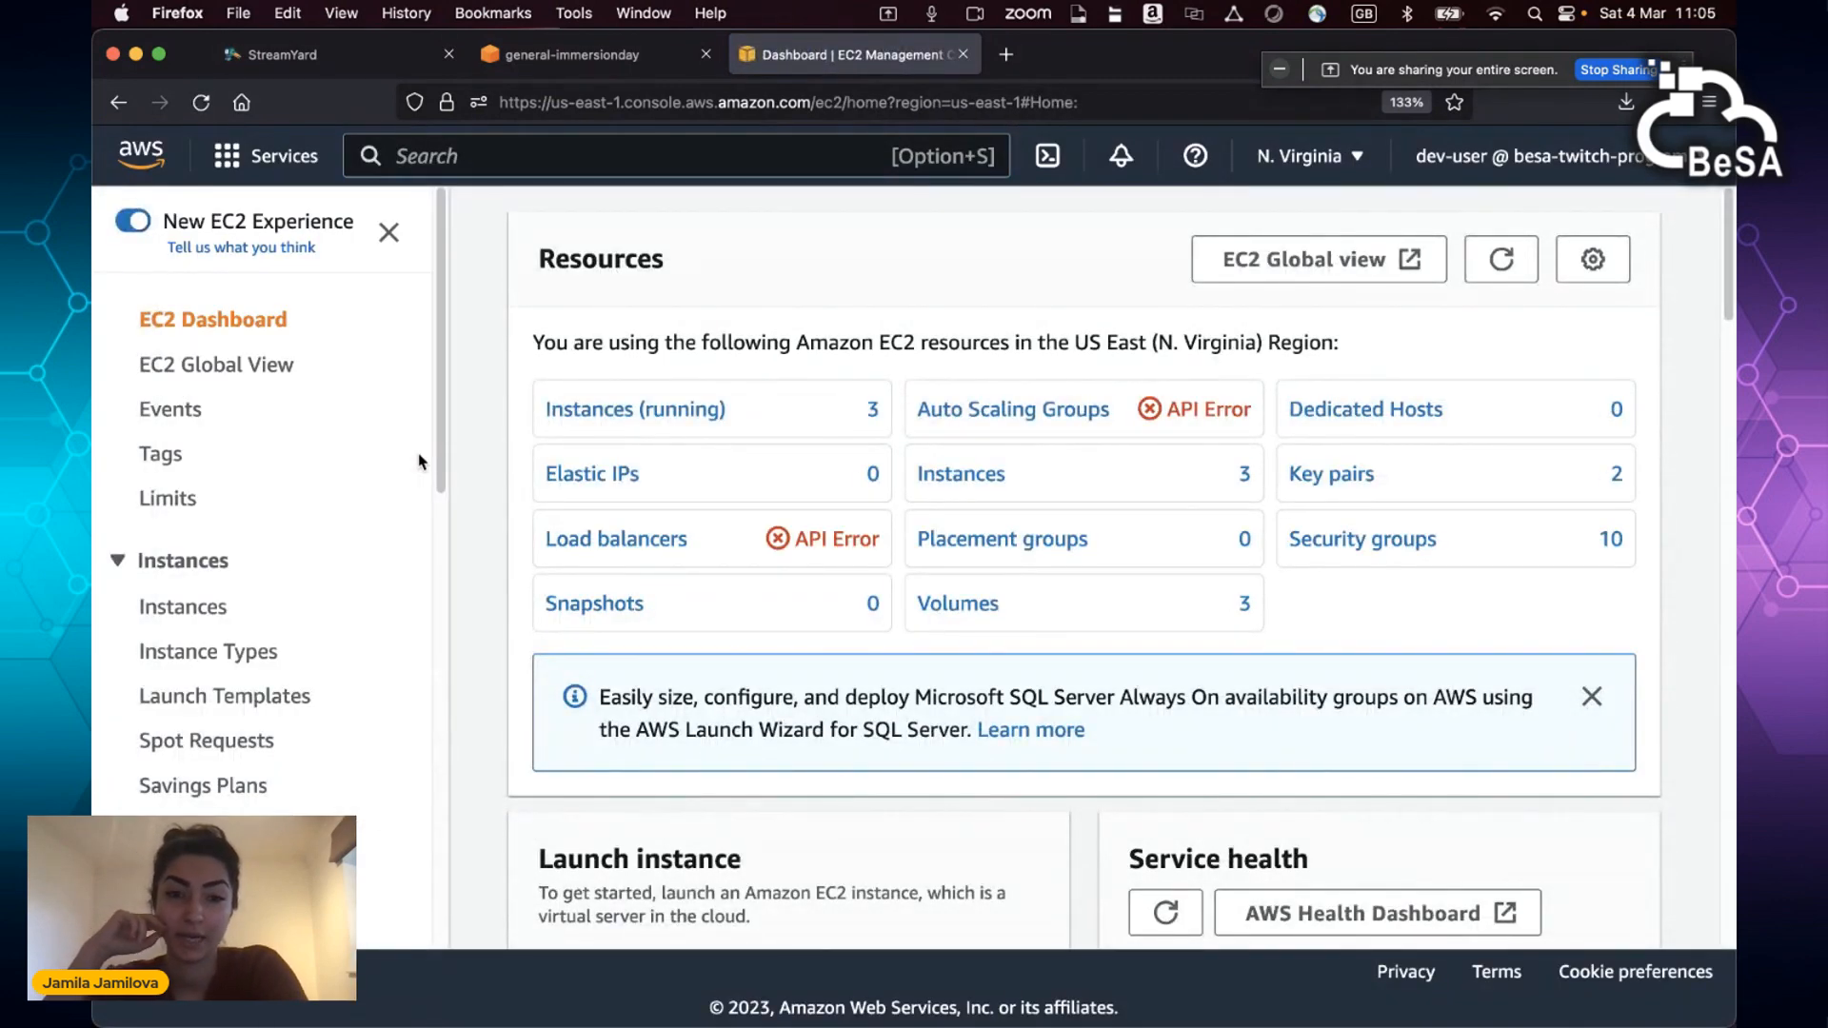
pyautogui.click(694, 415)
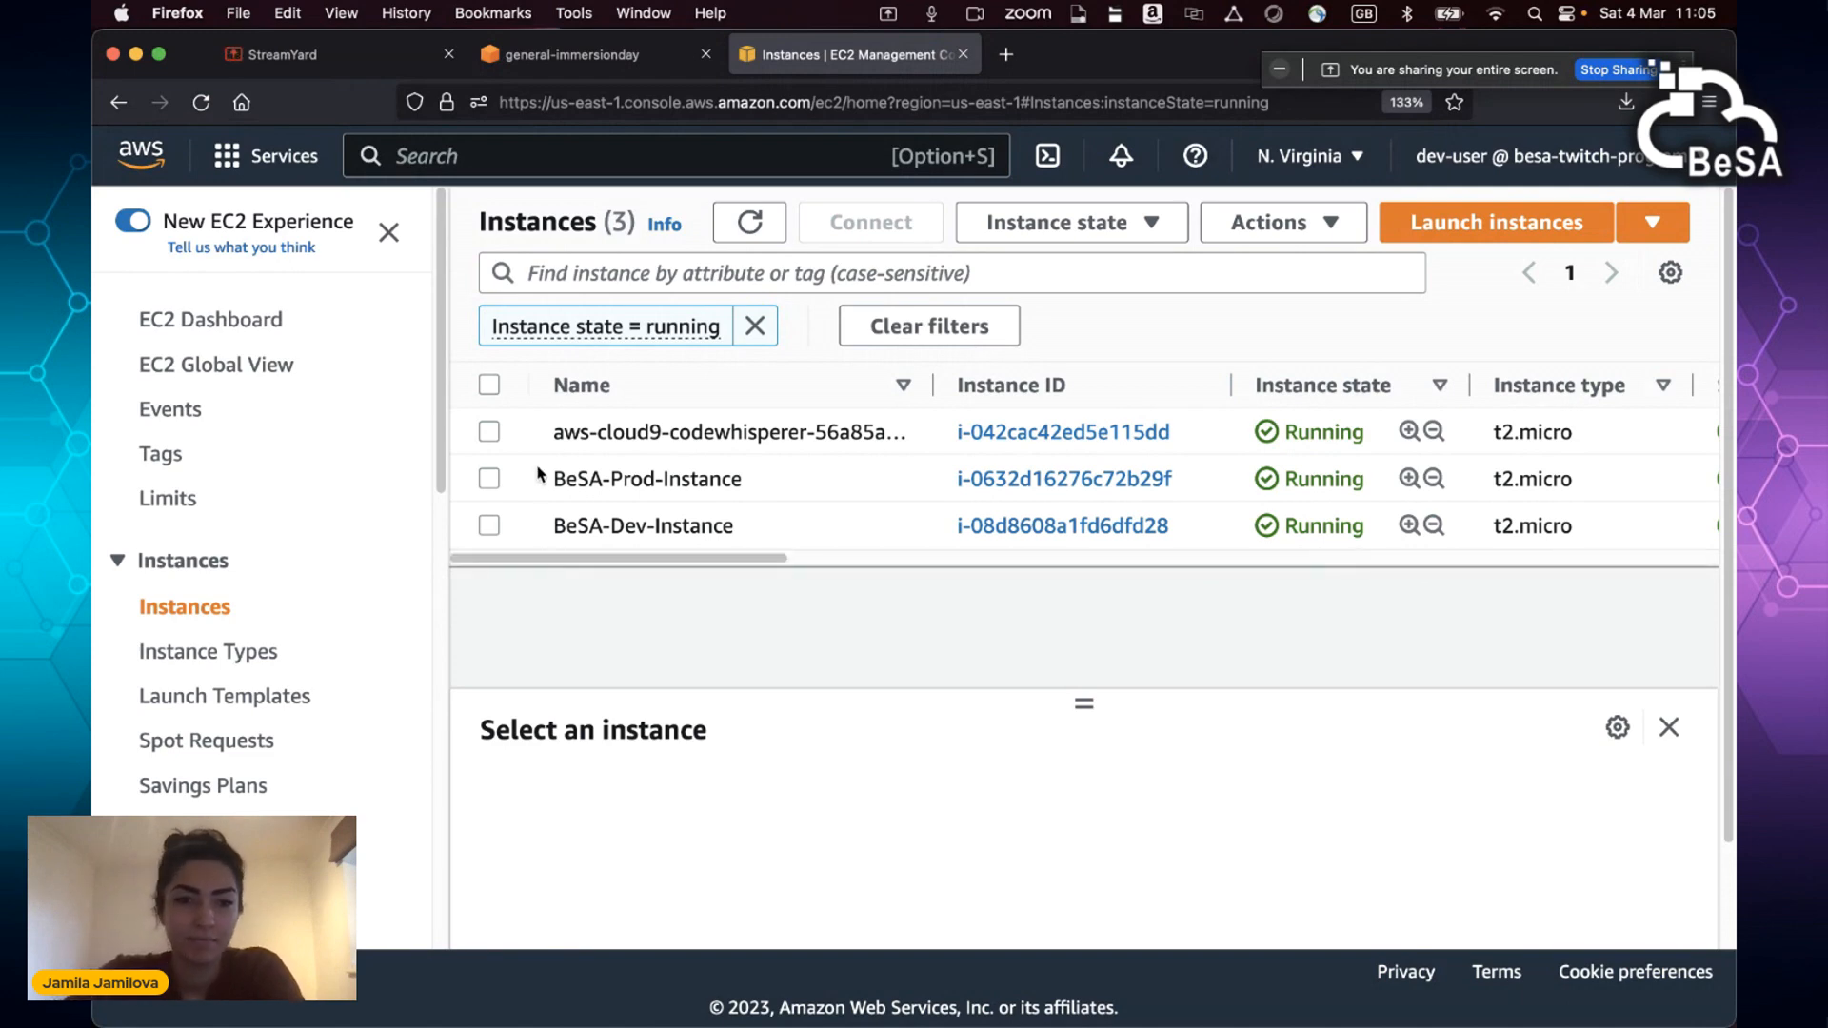
# Step: Try to stop BeSA-Prod-Instance, and dismiss the notification after reading it
pyautogui.click(488, 479)
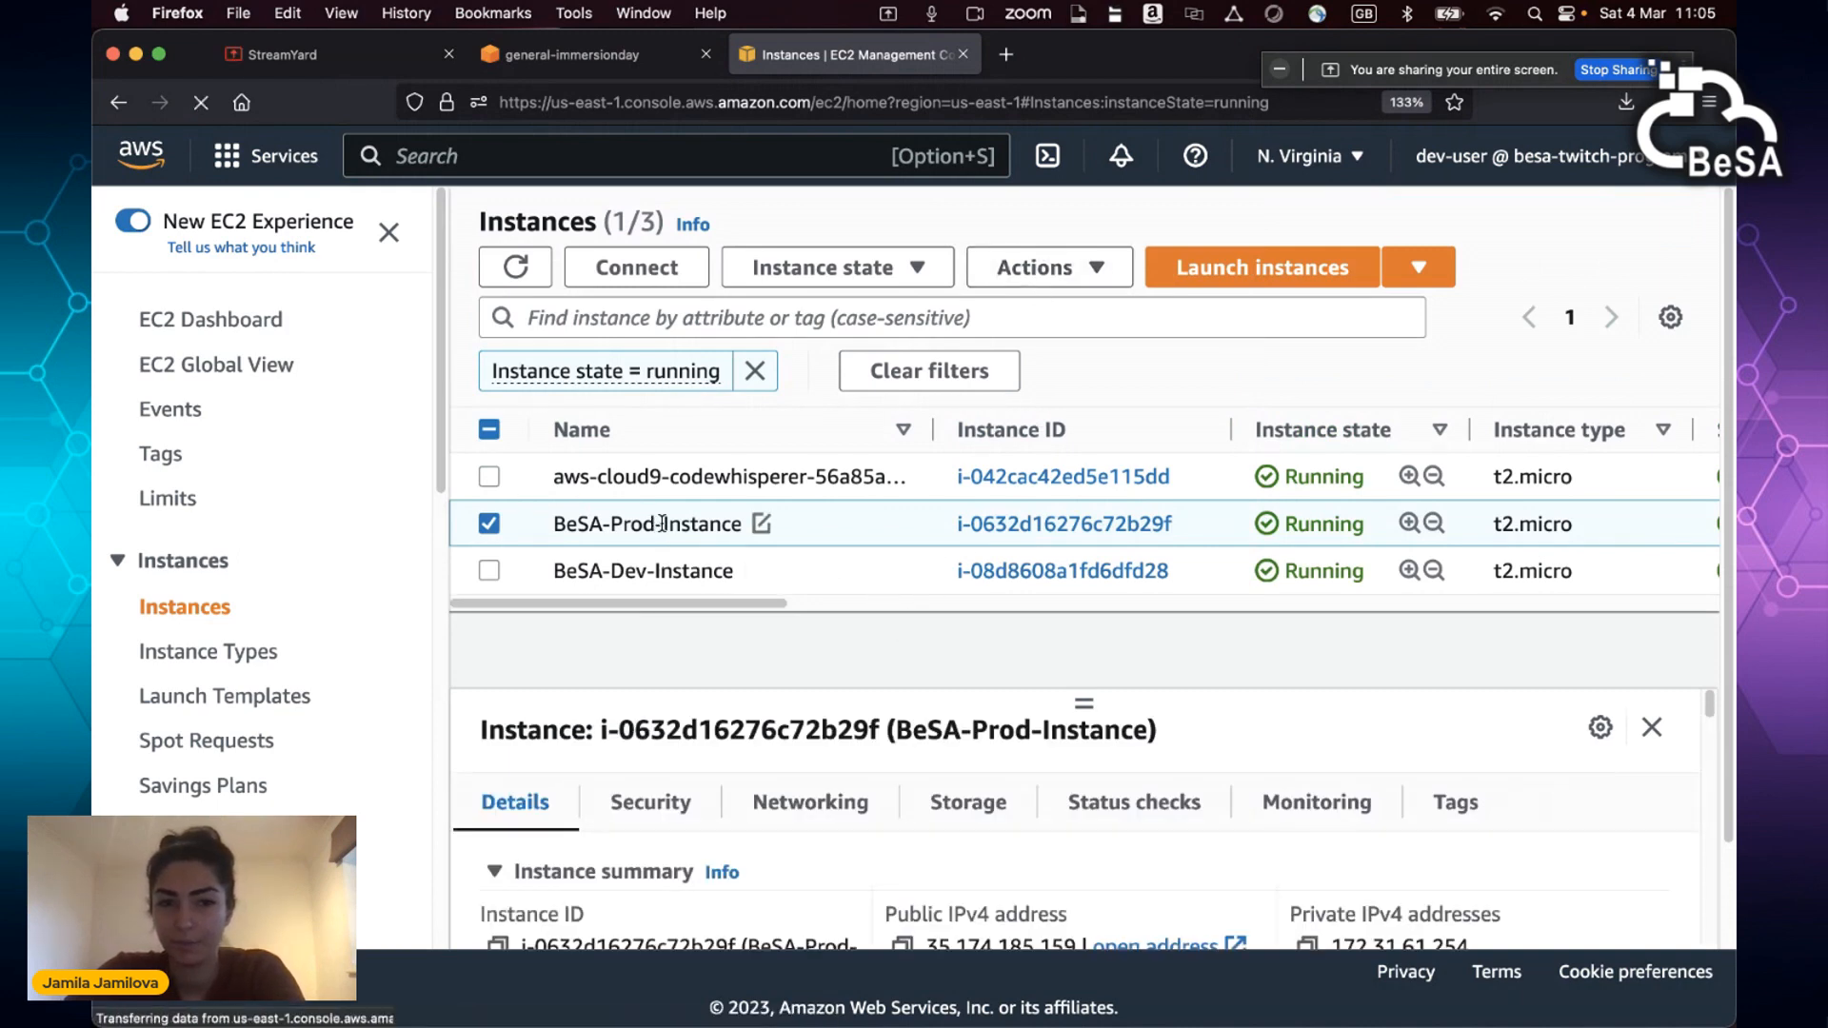
pyautogui.click(1097, 276)
pyautogui.click(939, 221)
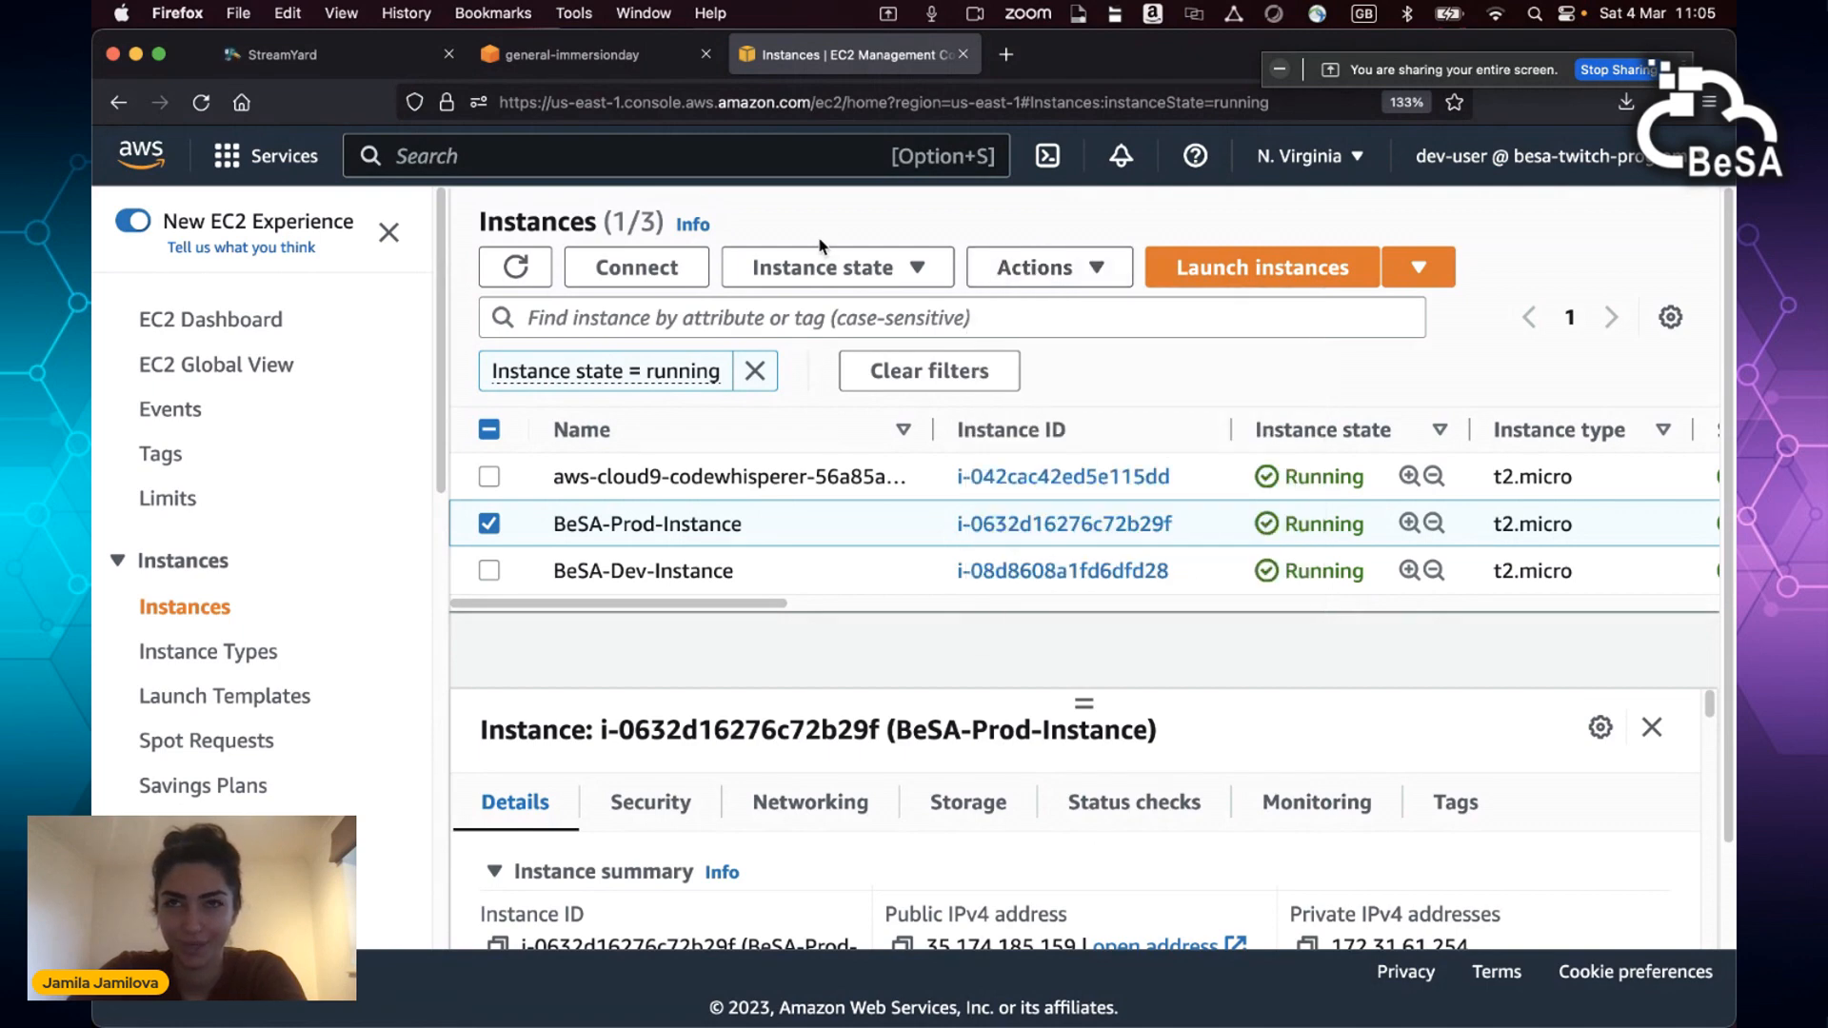
pyautogui.click(786, 274)
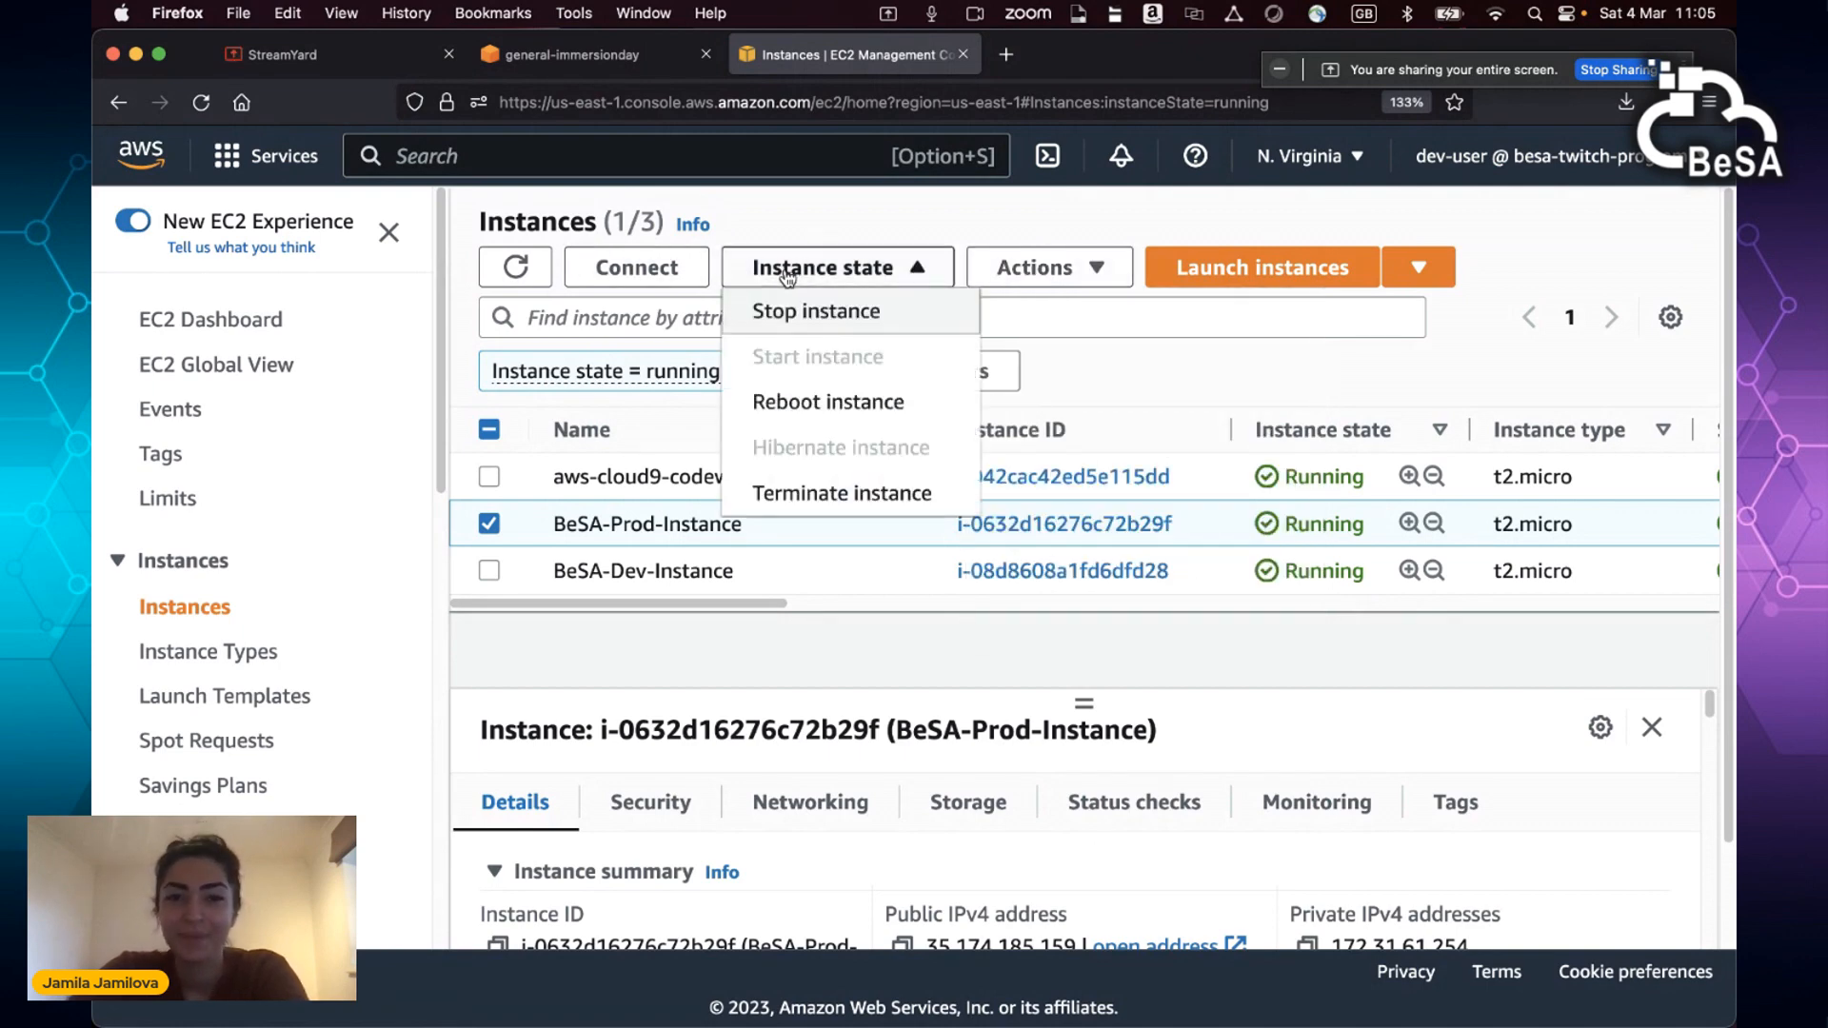
pyautogui.click(794, 314)
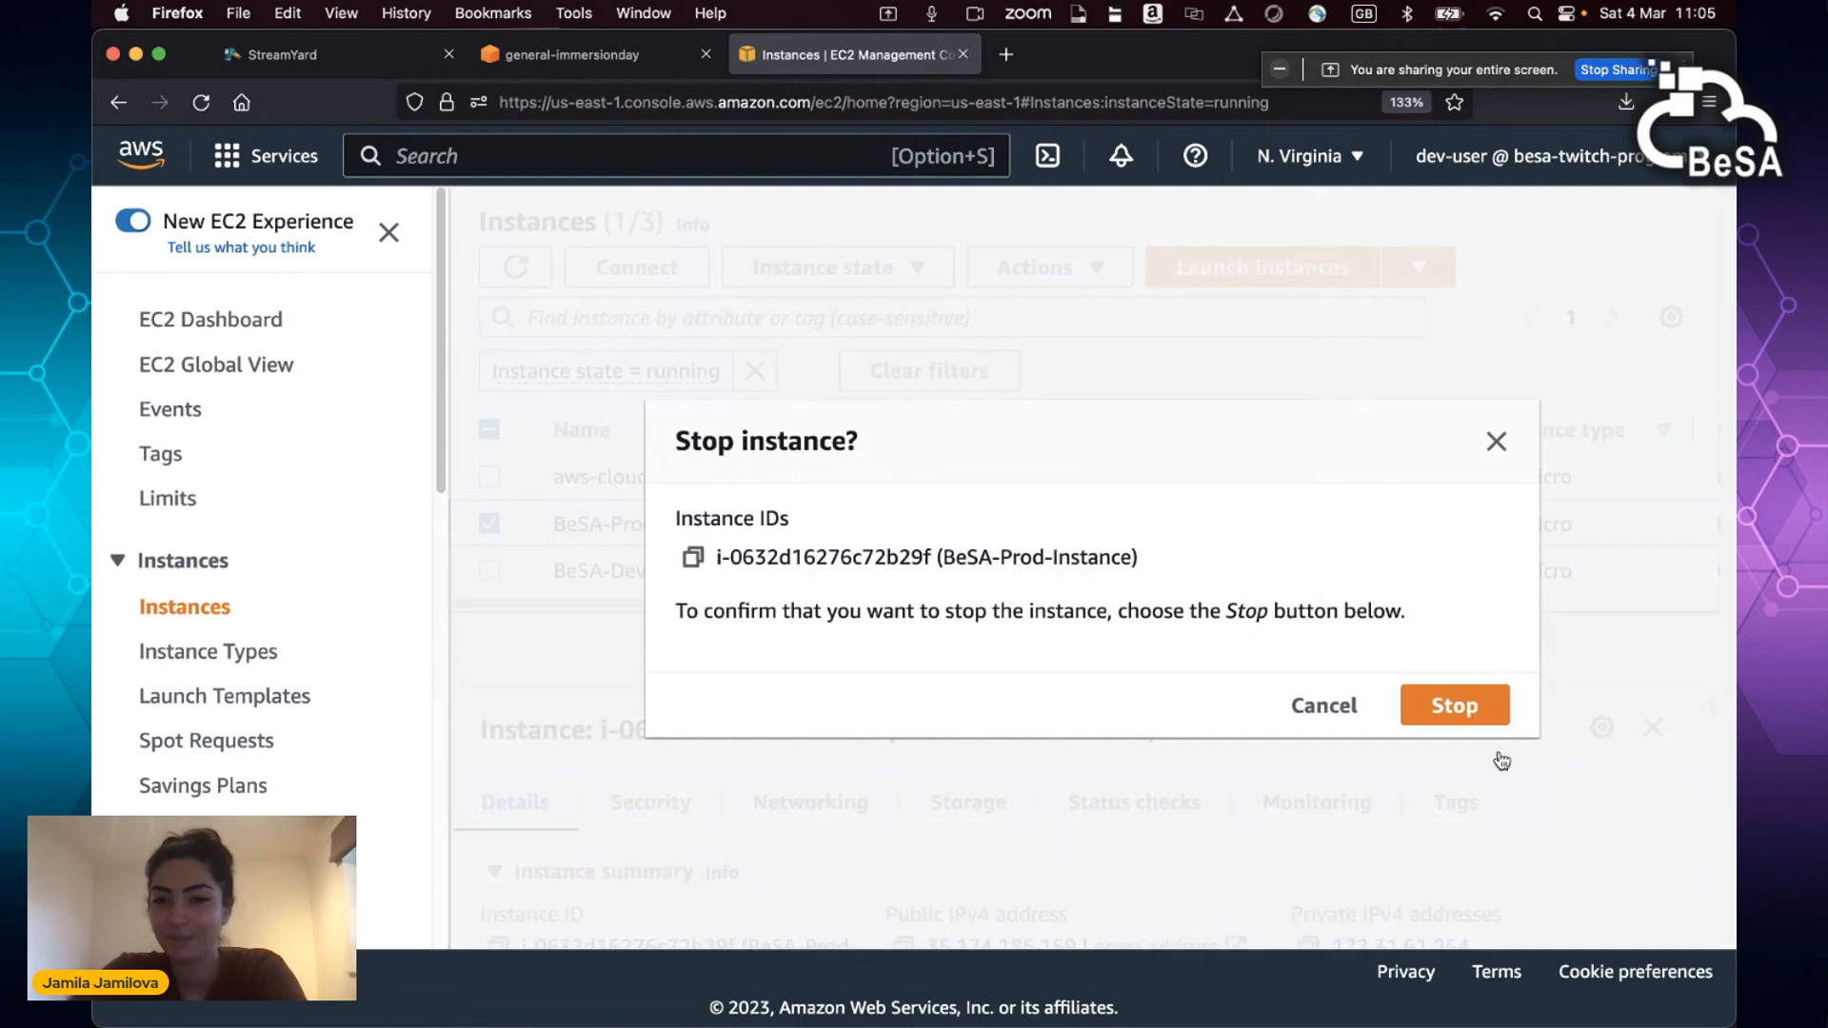
pyautogui.click(1490, 721)
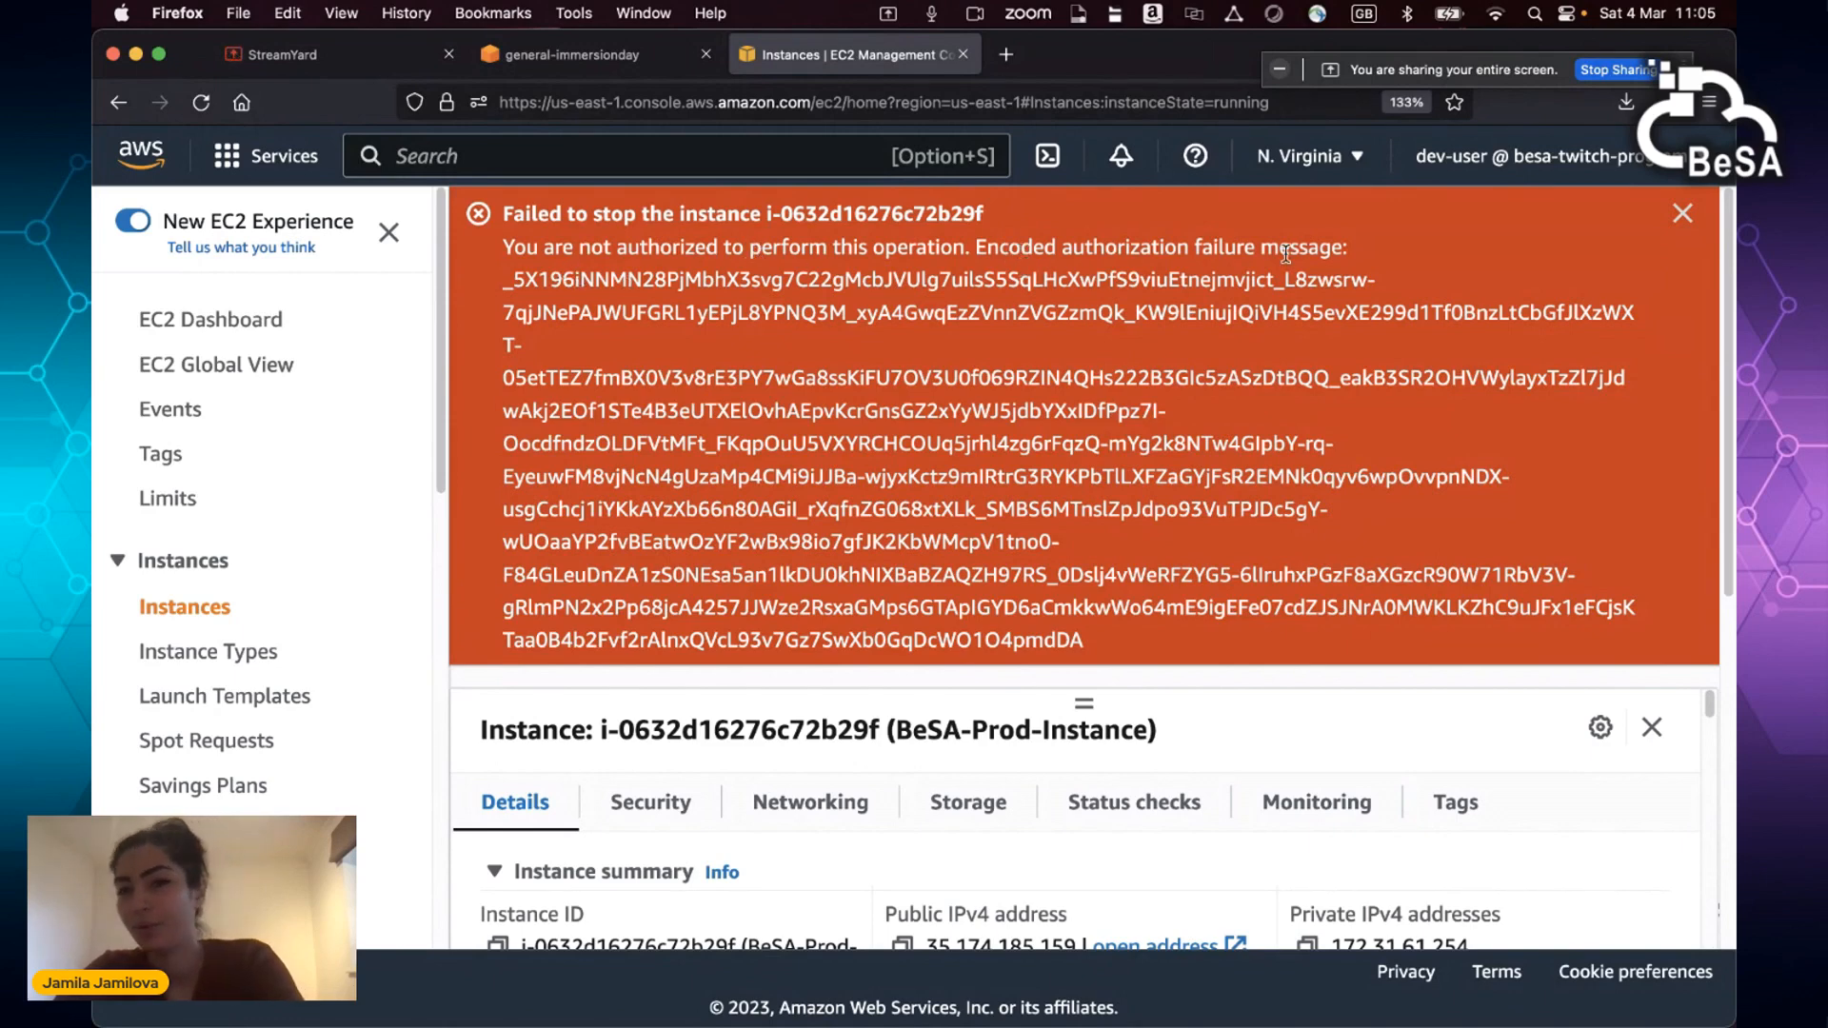
pyautogui.scroll(-3, 1048, 429)
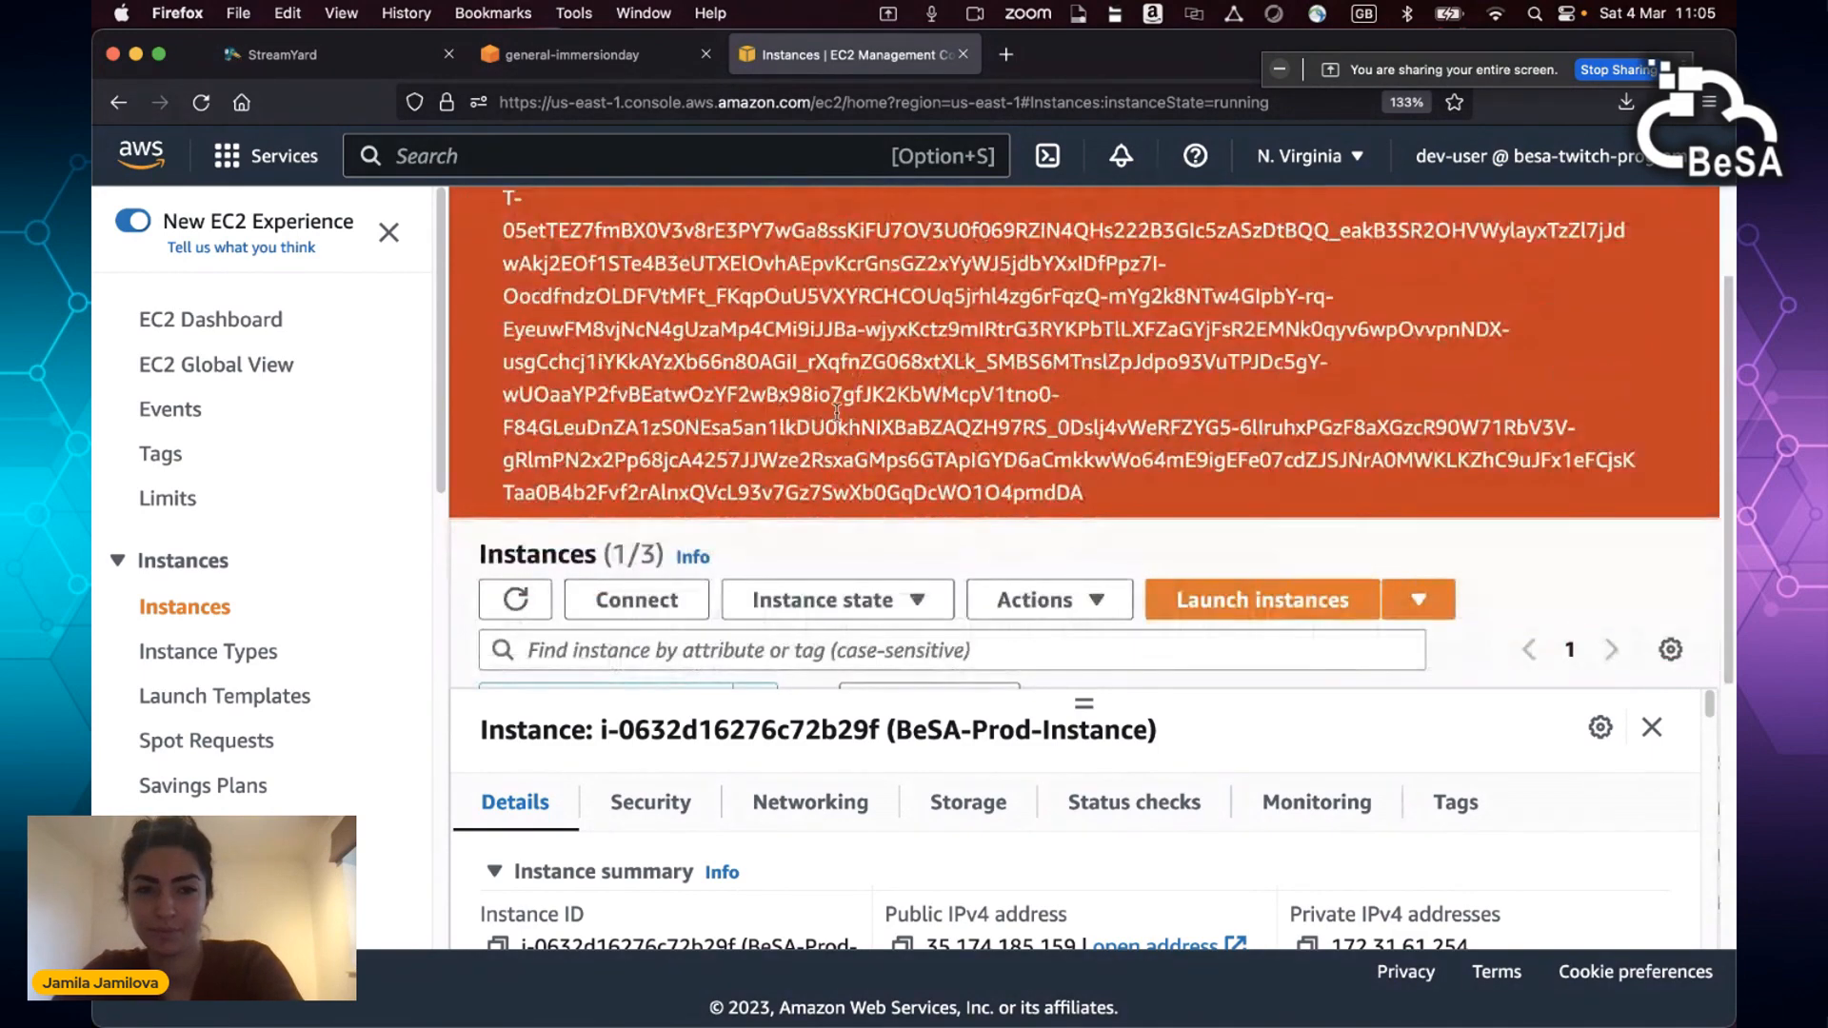
pyautogui.scroll(3, 729, 357)
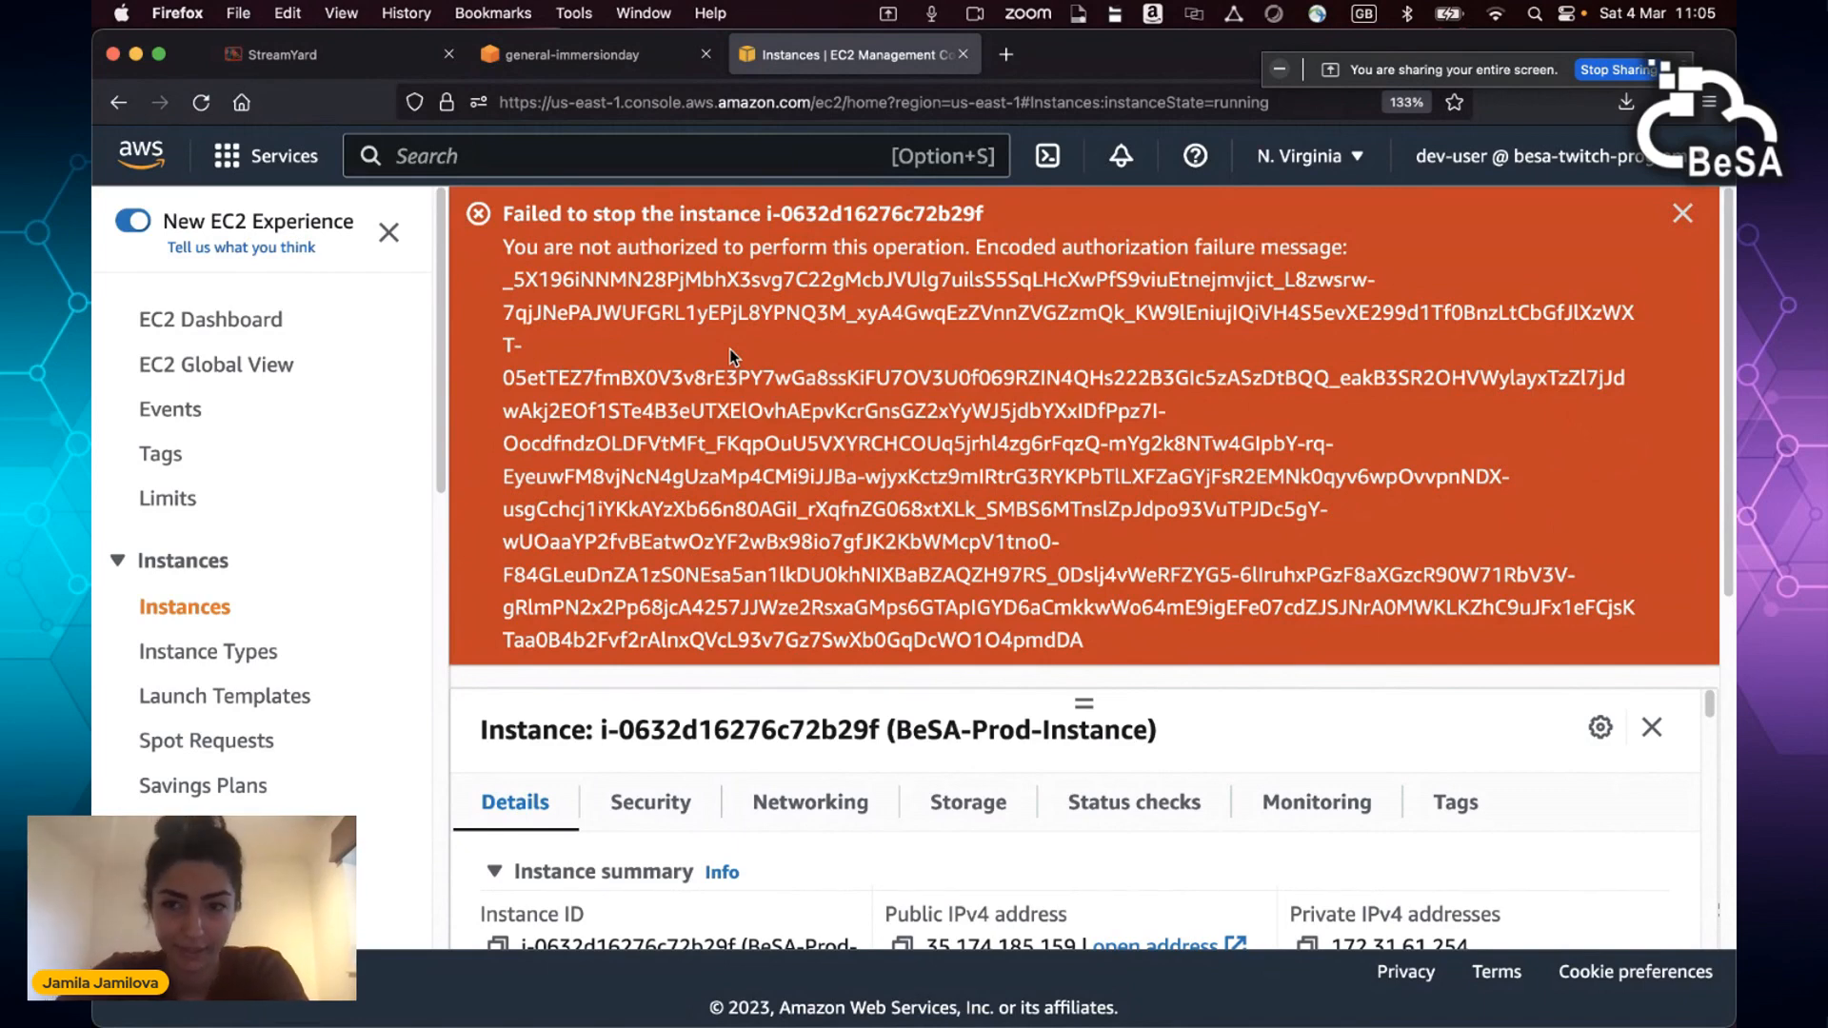
pyautogui.click(1680, 213)
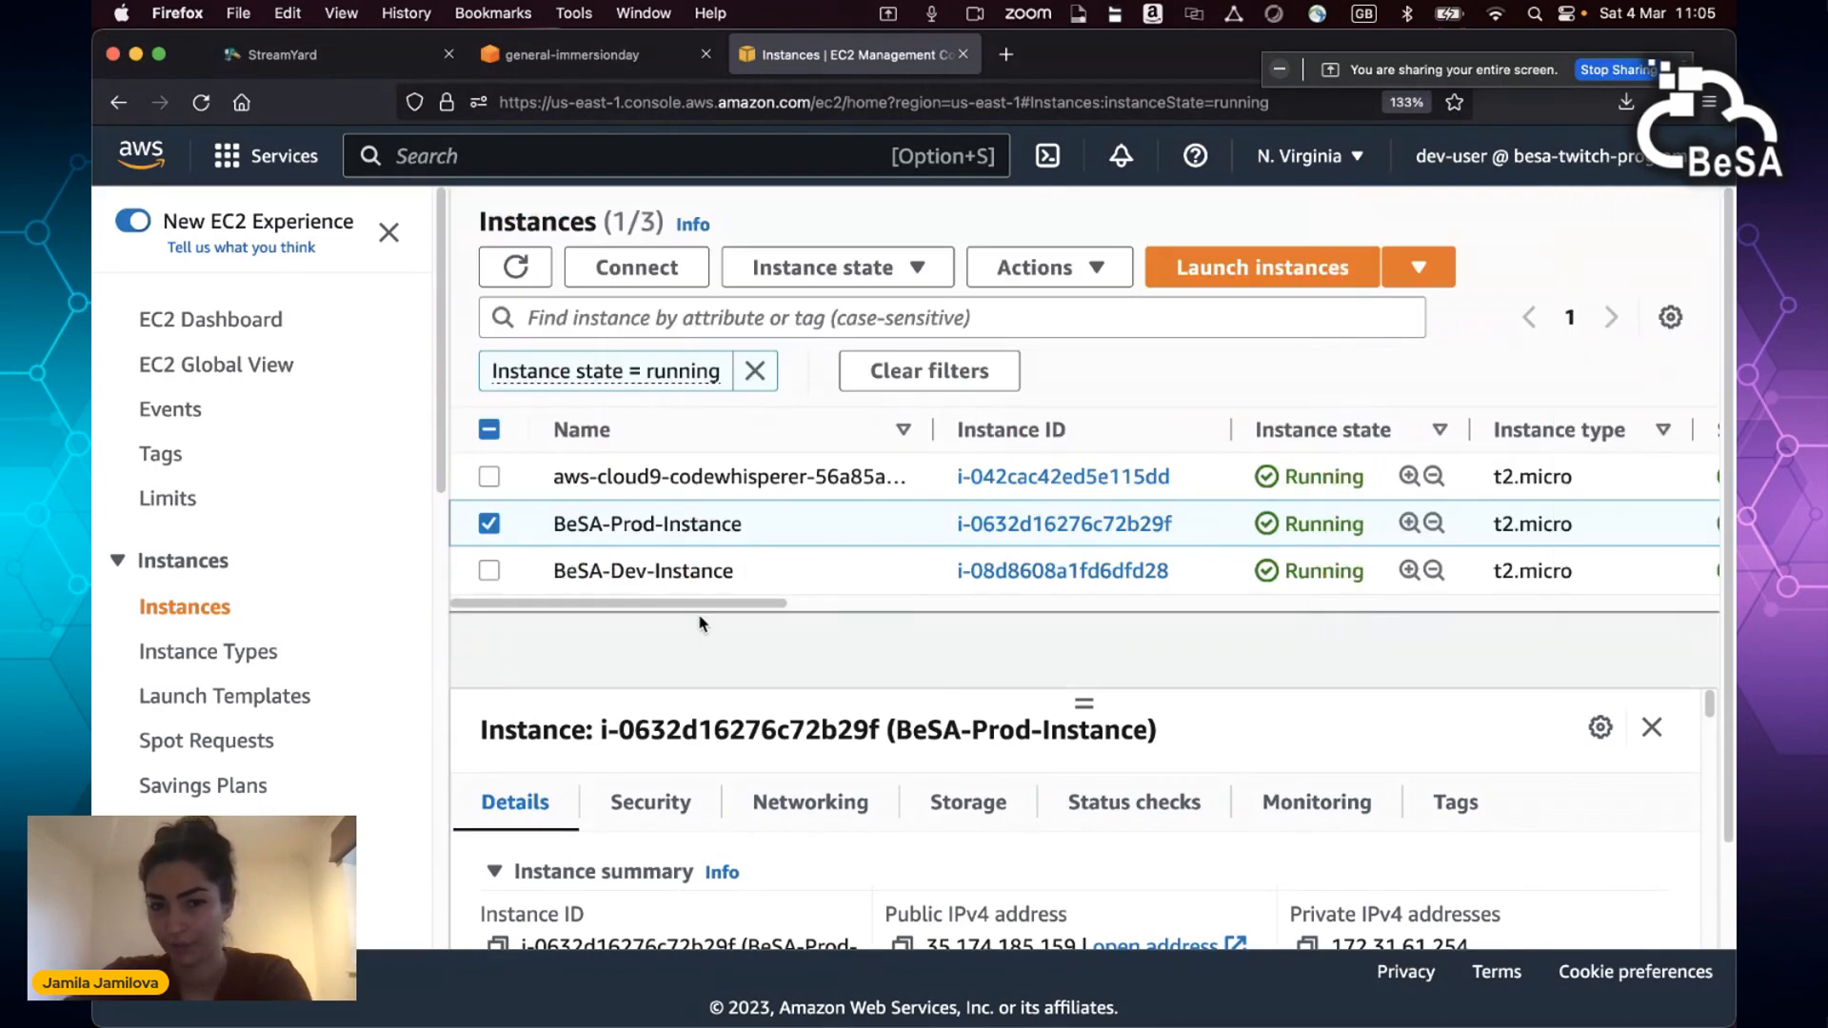
# Step: Widen the Alarm status column and examine its full text for the running instances
pyautogui.moveTo(702, 616); pyautogui.dragTo(1036, 602)
pyautogui.moveTo(1104, 429); pyautogui.dragTo(1583, 430)
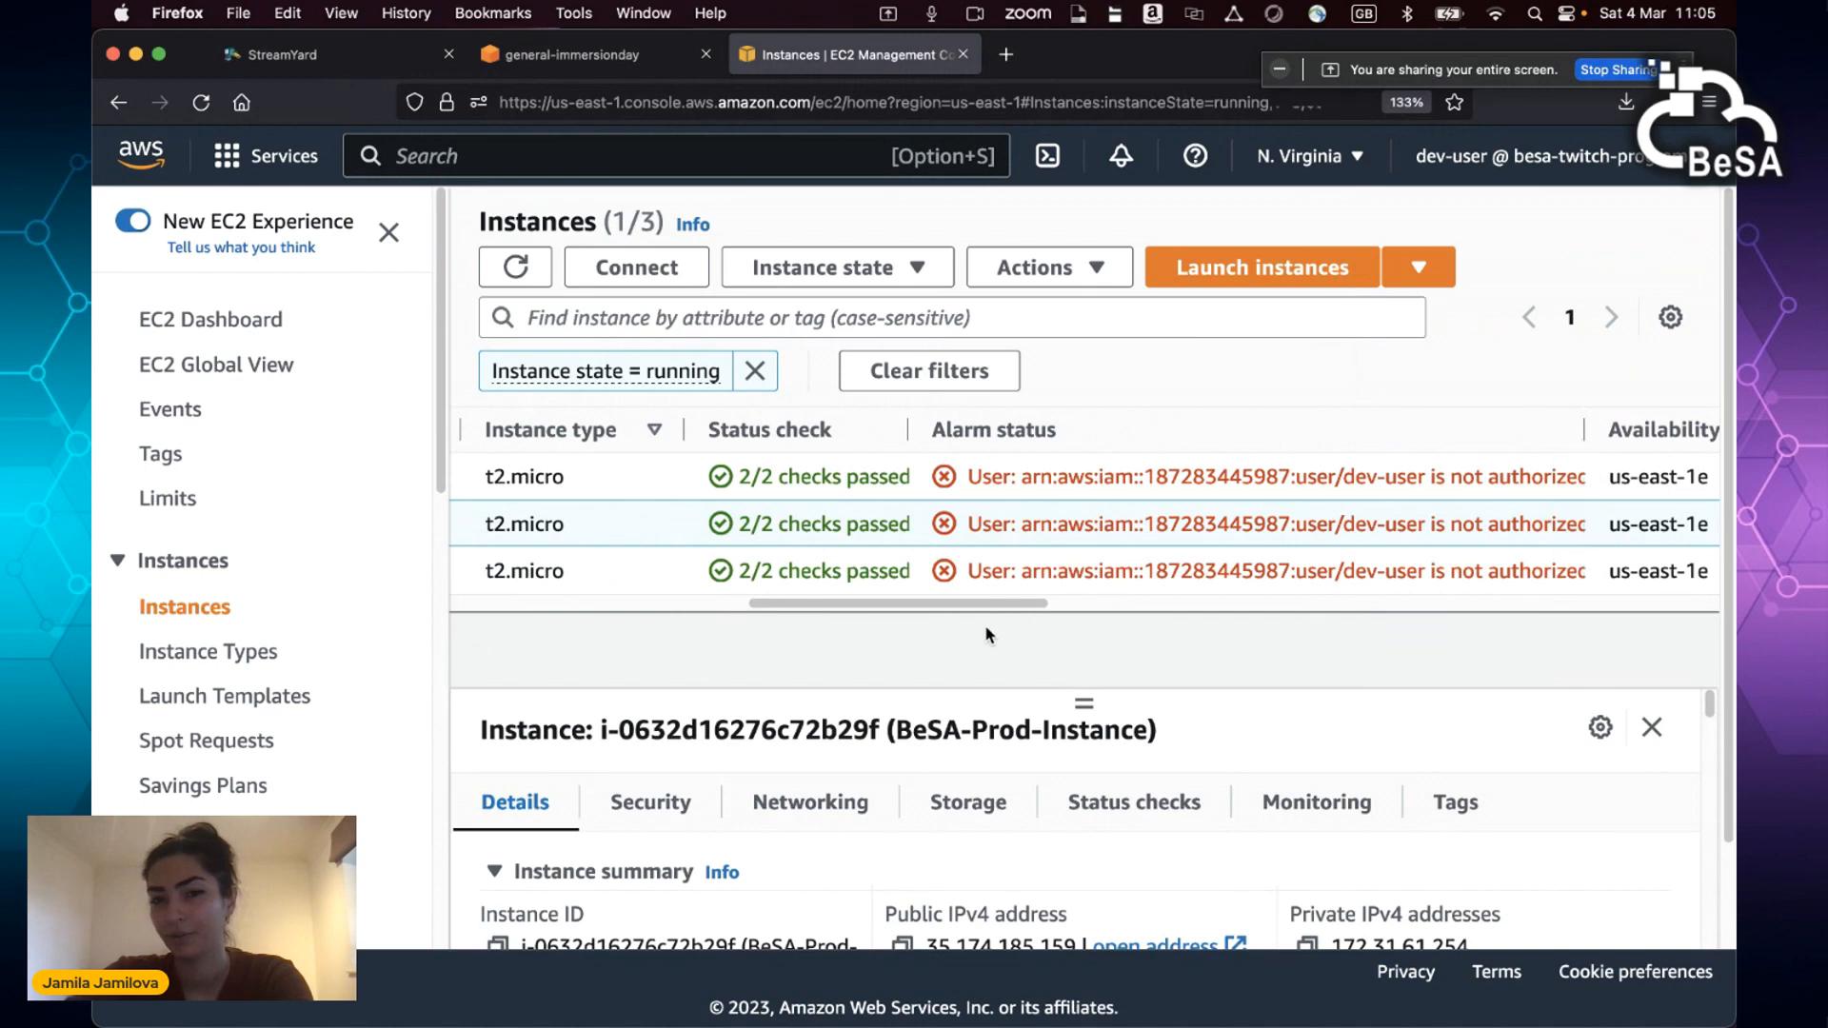
pyautogui.moveTo(1004, 610); pyautogui.dragTo(1085, 605)
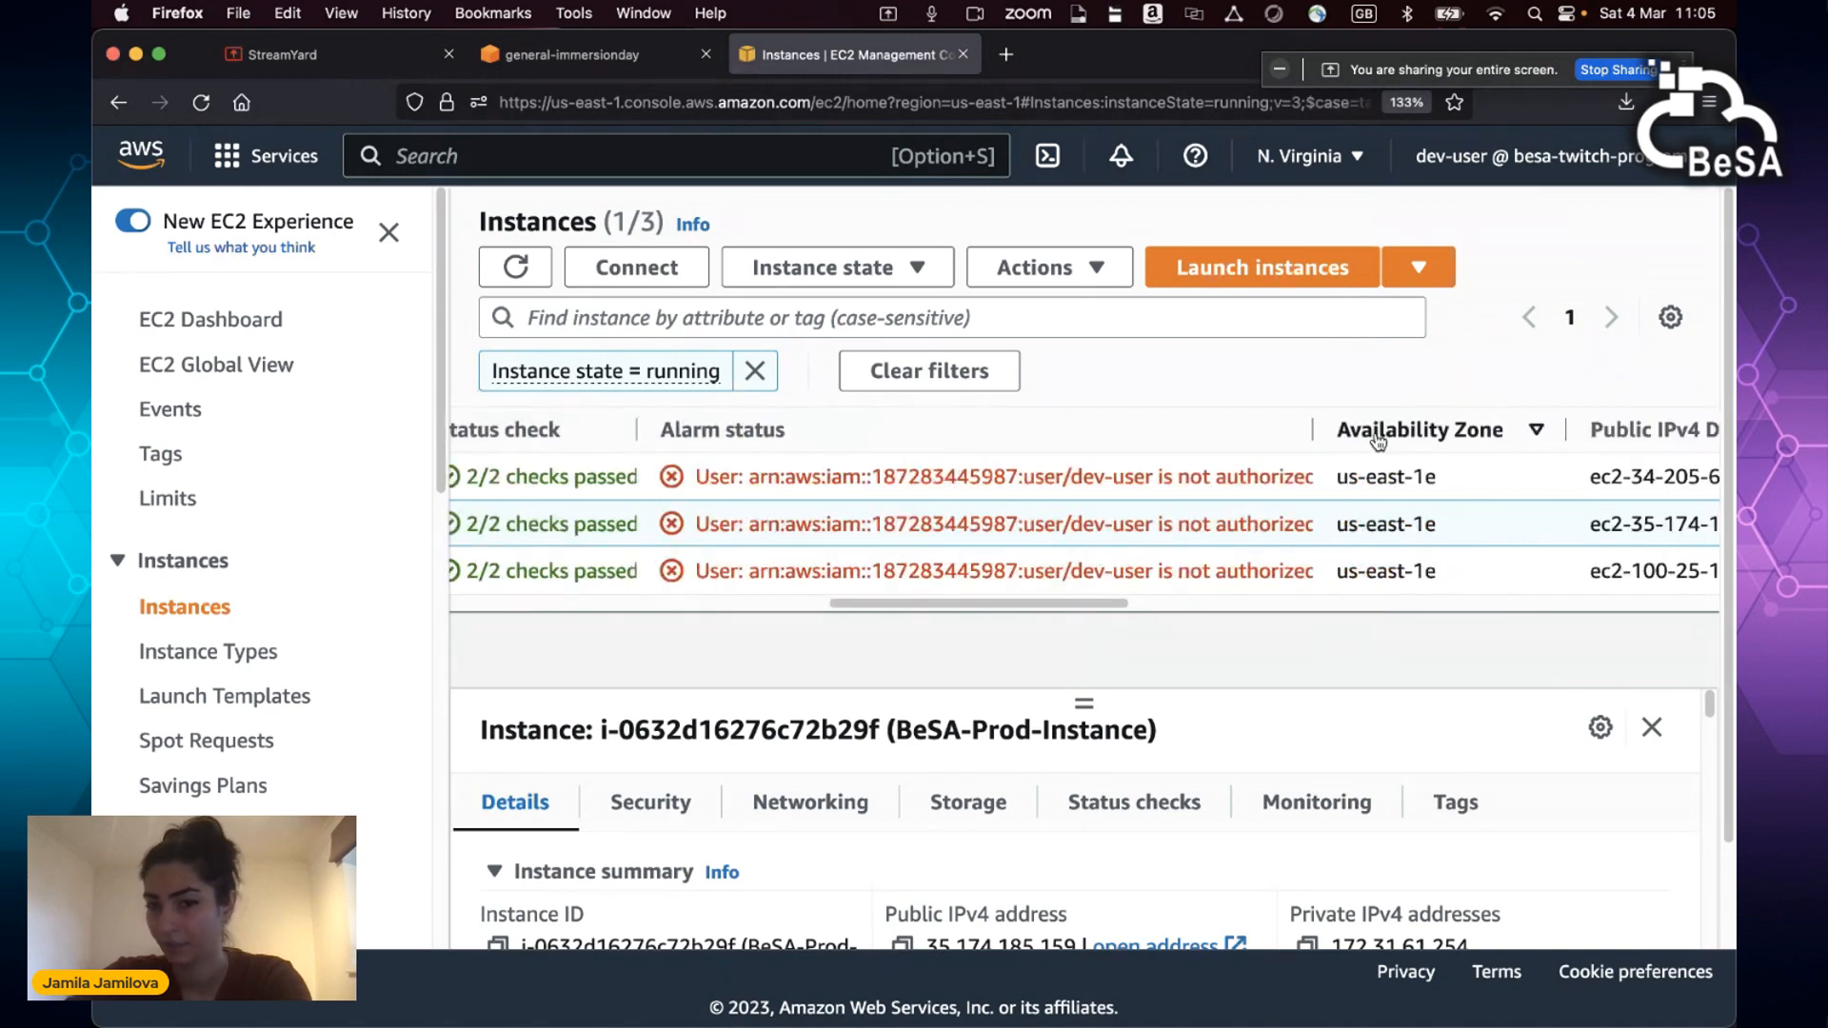
pyautogui.moveTo(1317, 431); pyautogui.dragTo(1687, 426)
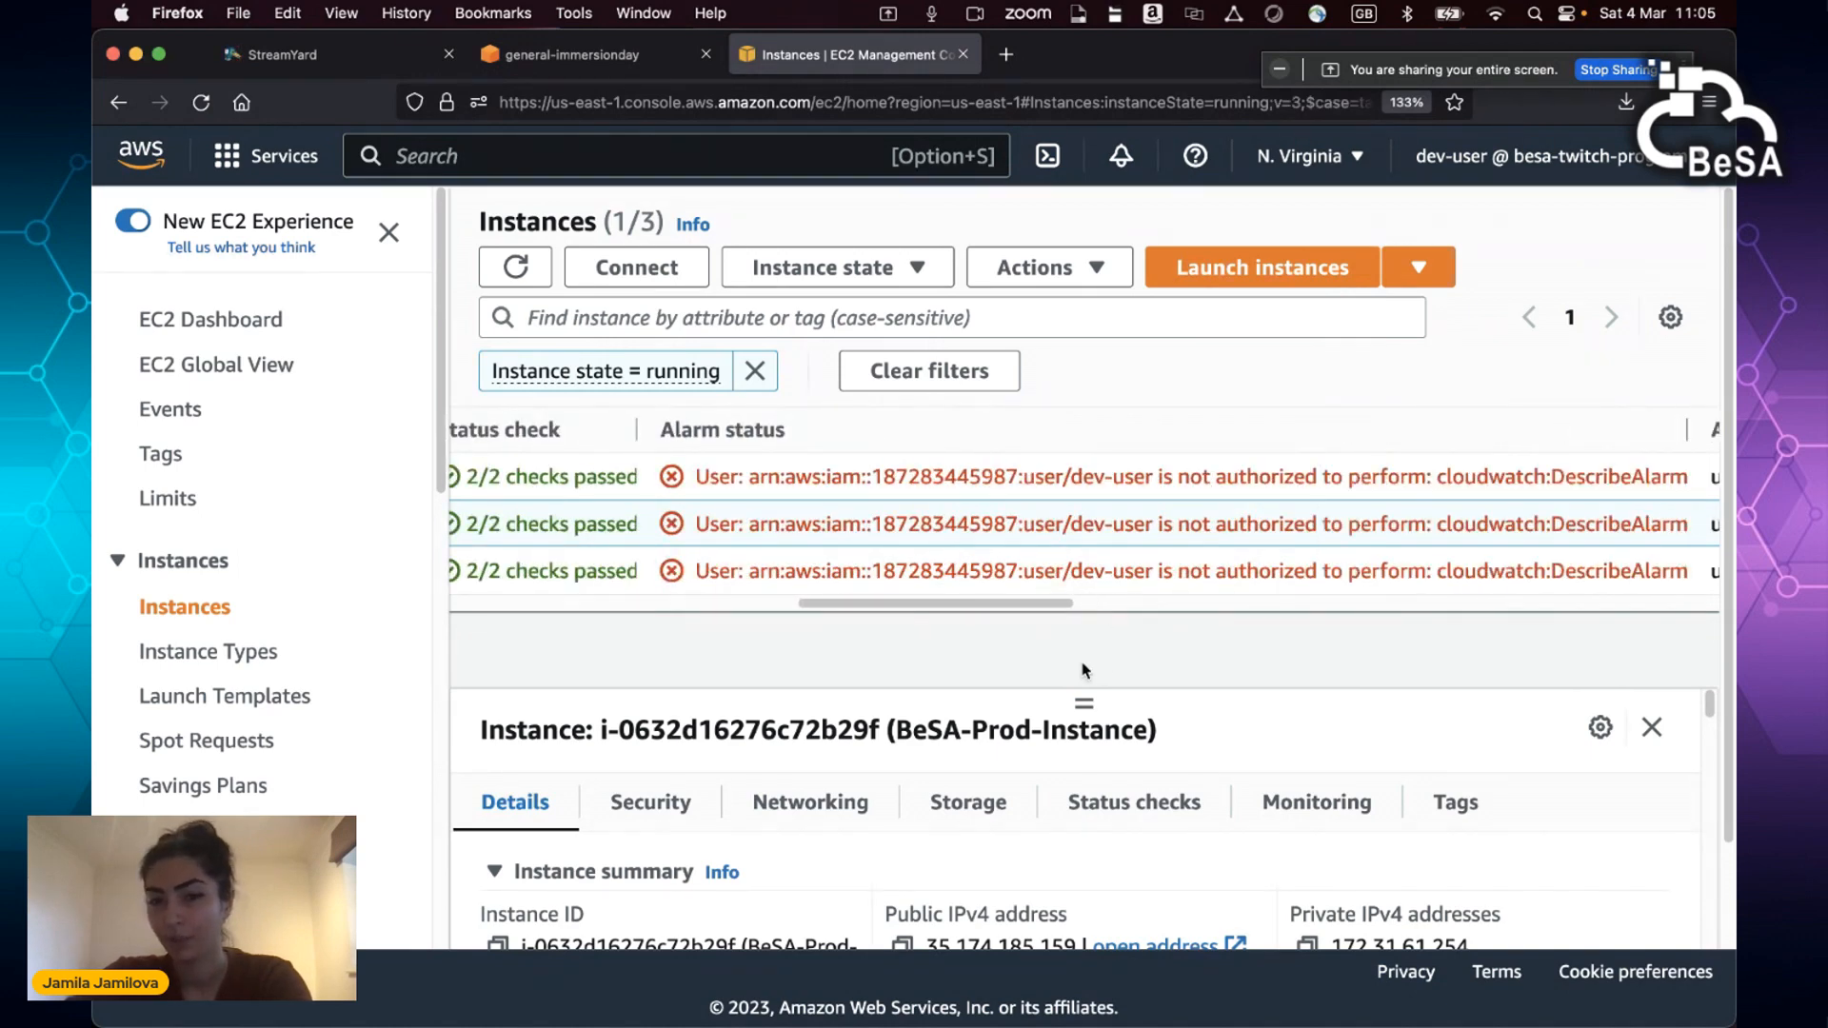
pyautogui.moveTo(1065, 606); pyautogui.dragTo(1154, 604)
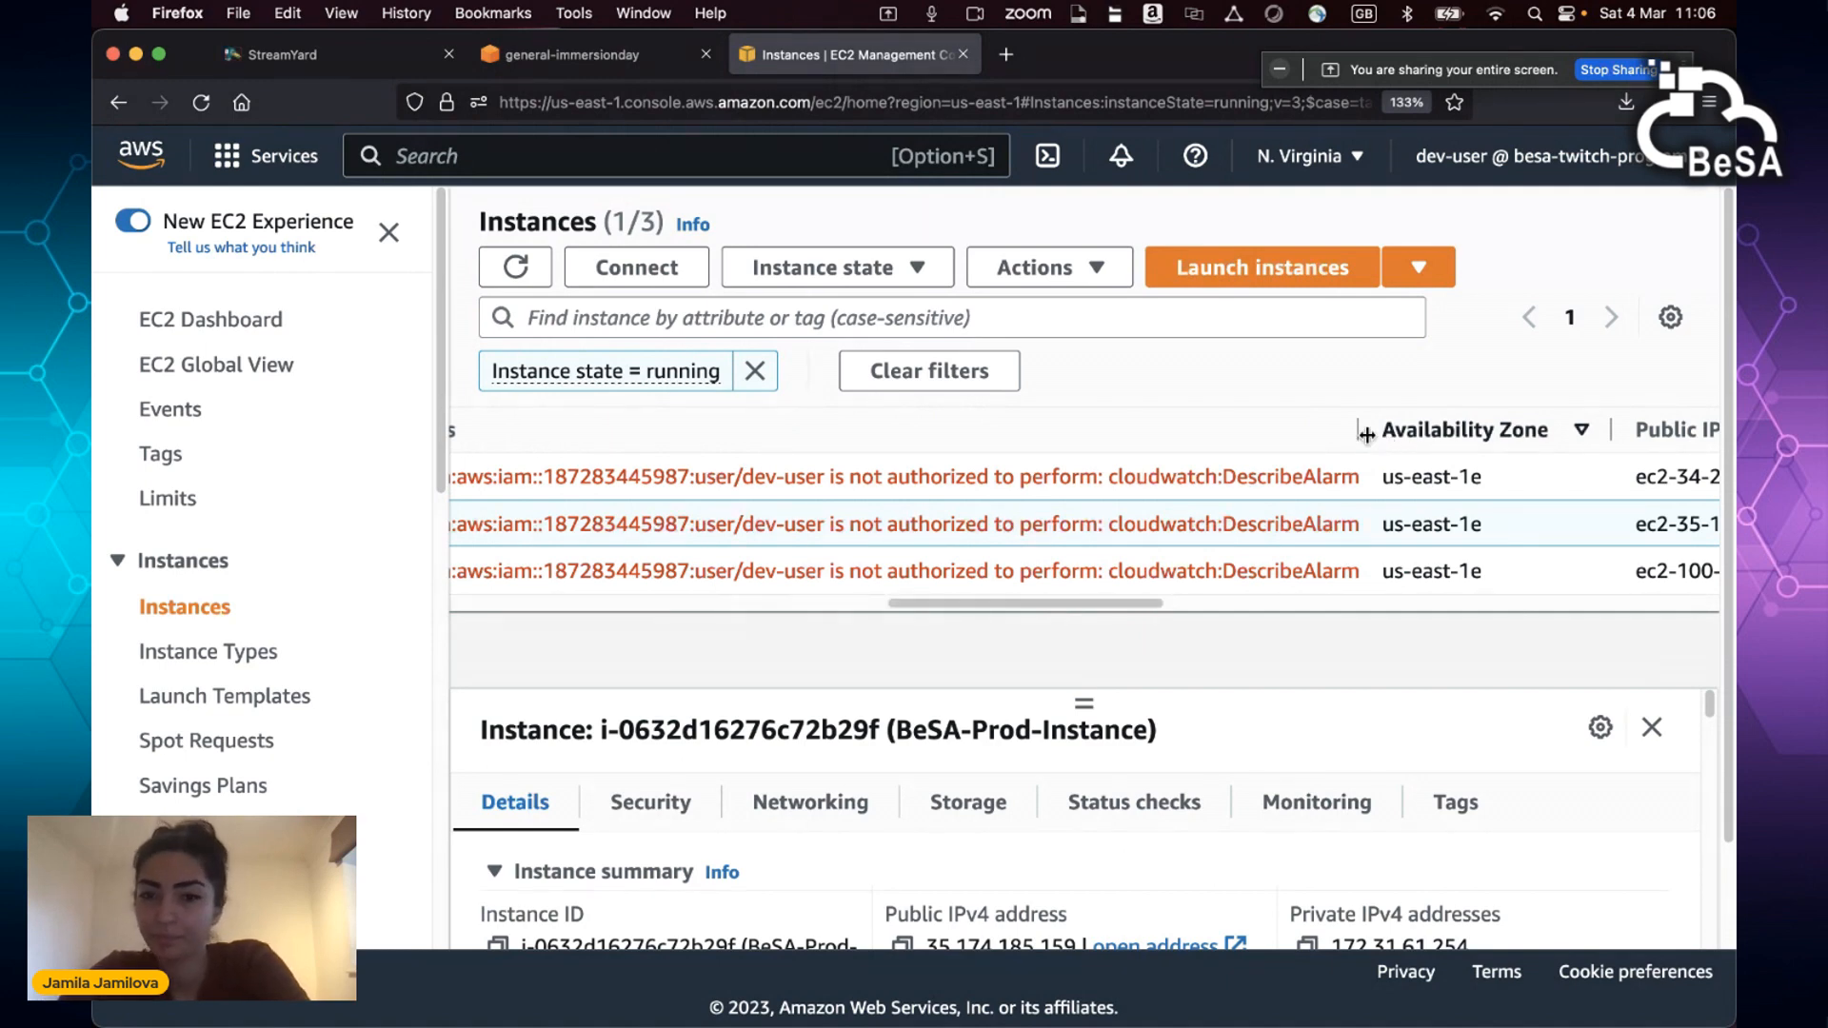
pyautogui.moveTo(1154, 603); pyautogui.dragTo(1181, 606)
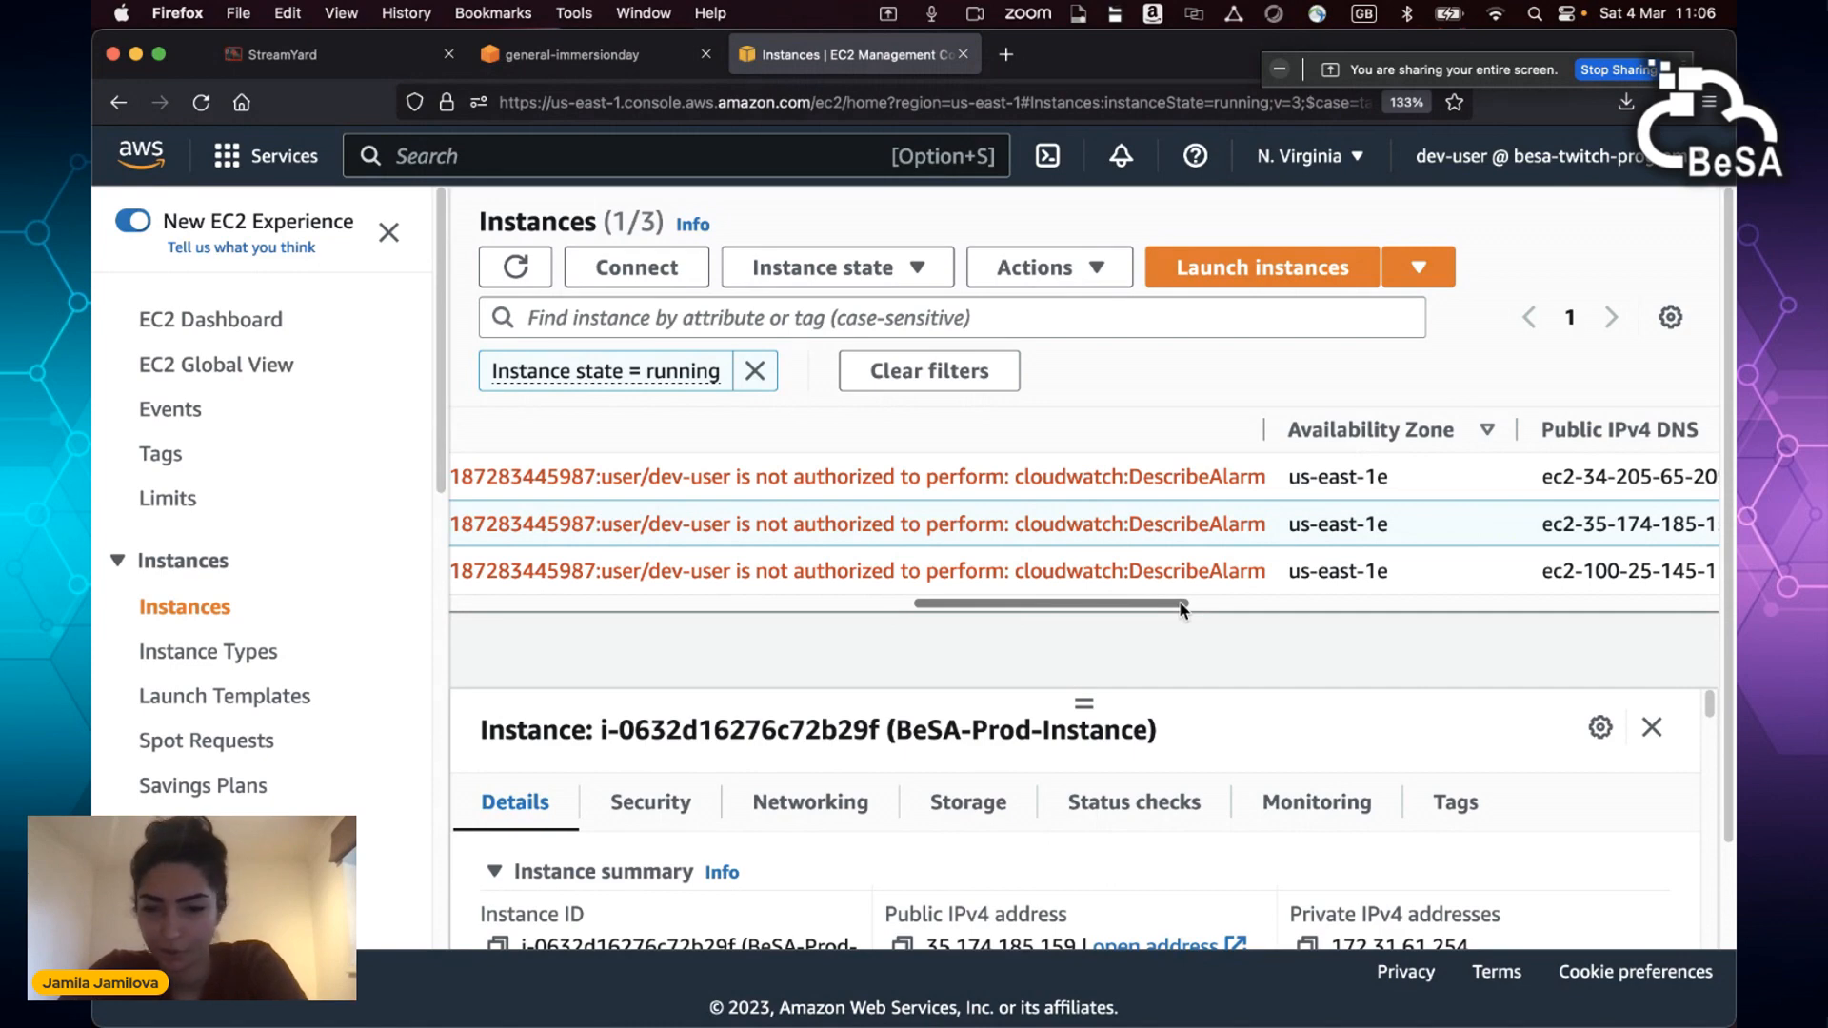
pyautogui.moveTo(1181, 609); pyautogui.dragTo(911, 607)
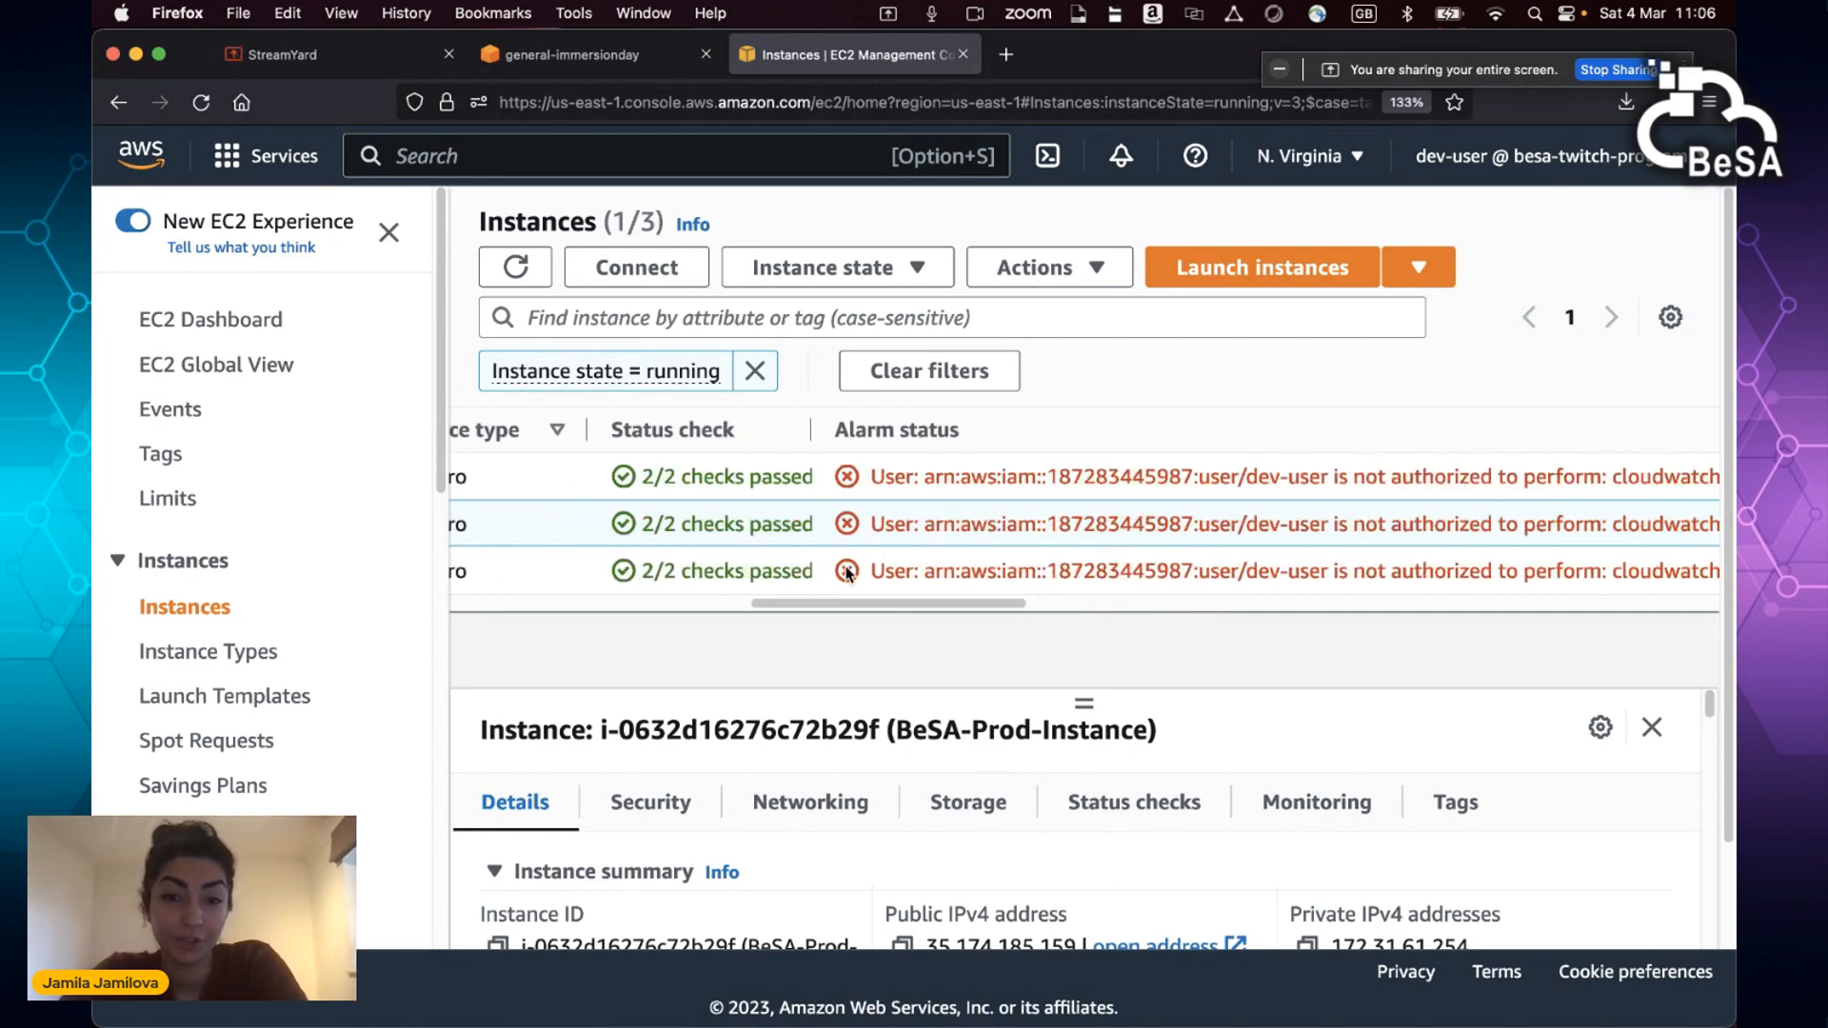
pyautogui.moveTo(866, 602); pyautogui.dragTo(269, 663)
# Step: Deselect BeSA-Prod-Instance and try to stop BeSA-Dev-Instance instead, dismissing the notification
pyautogui.click(490, 523)
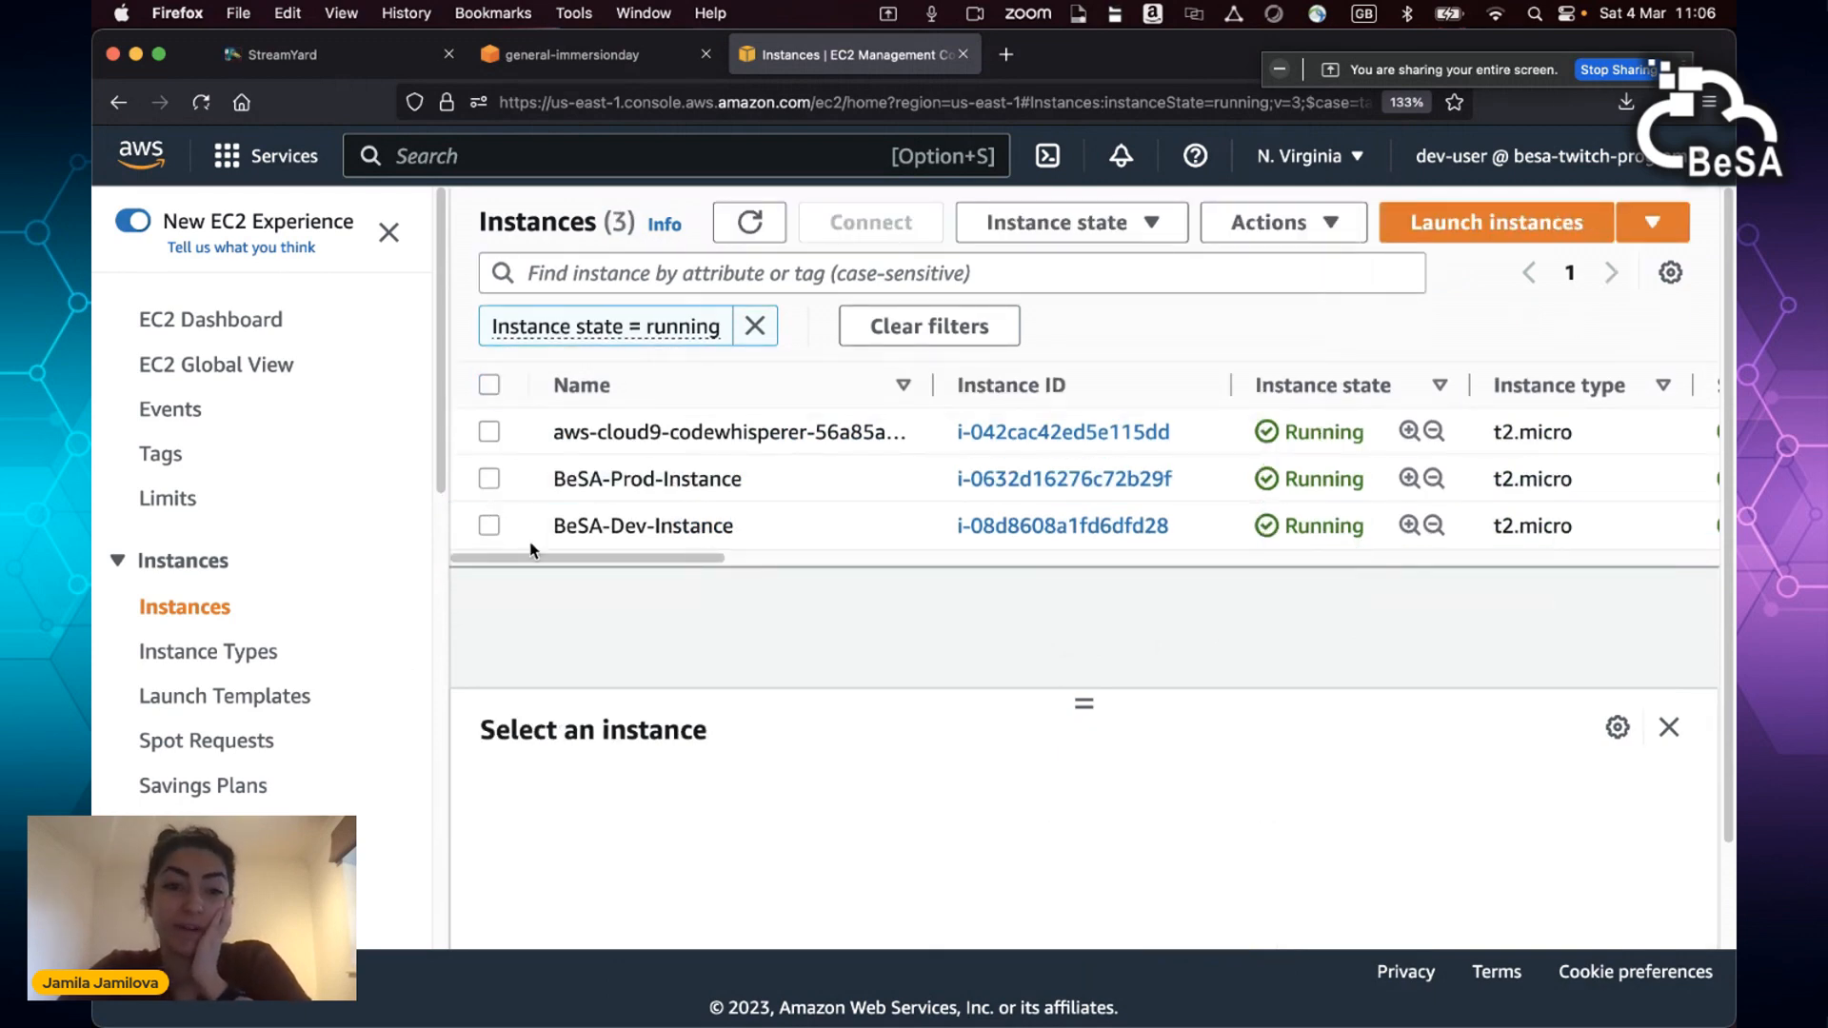
pyautogui.click(490, 528)
pyautogui.click(942, 271)
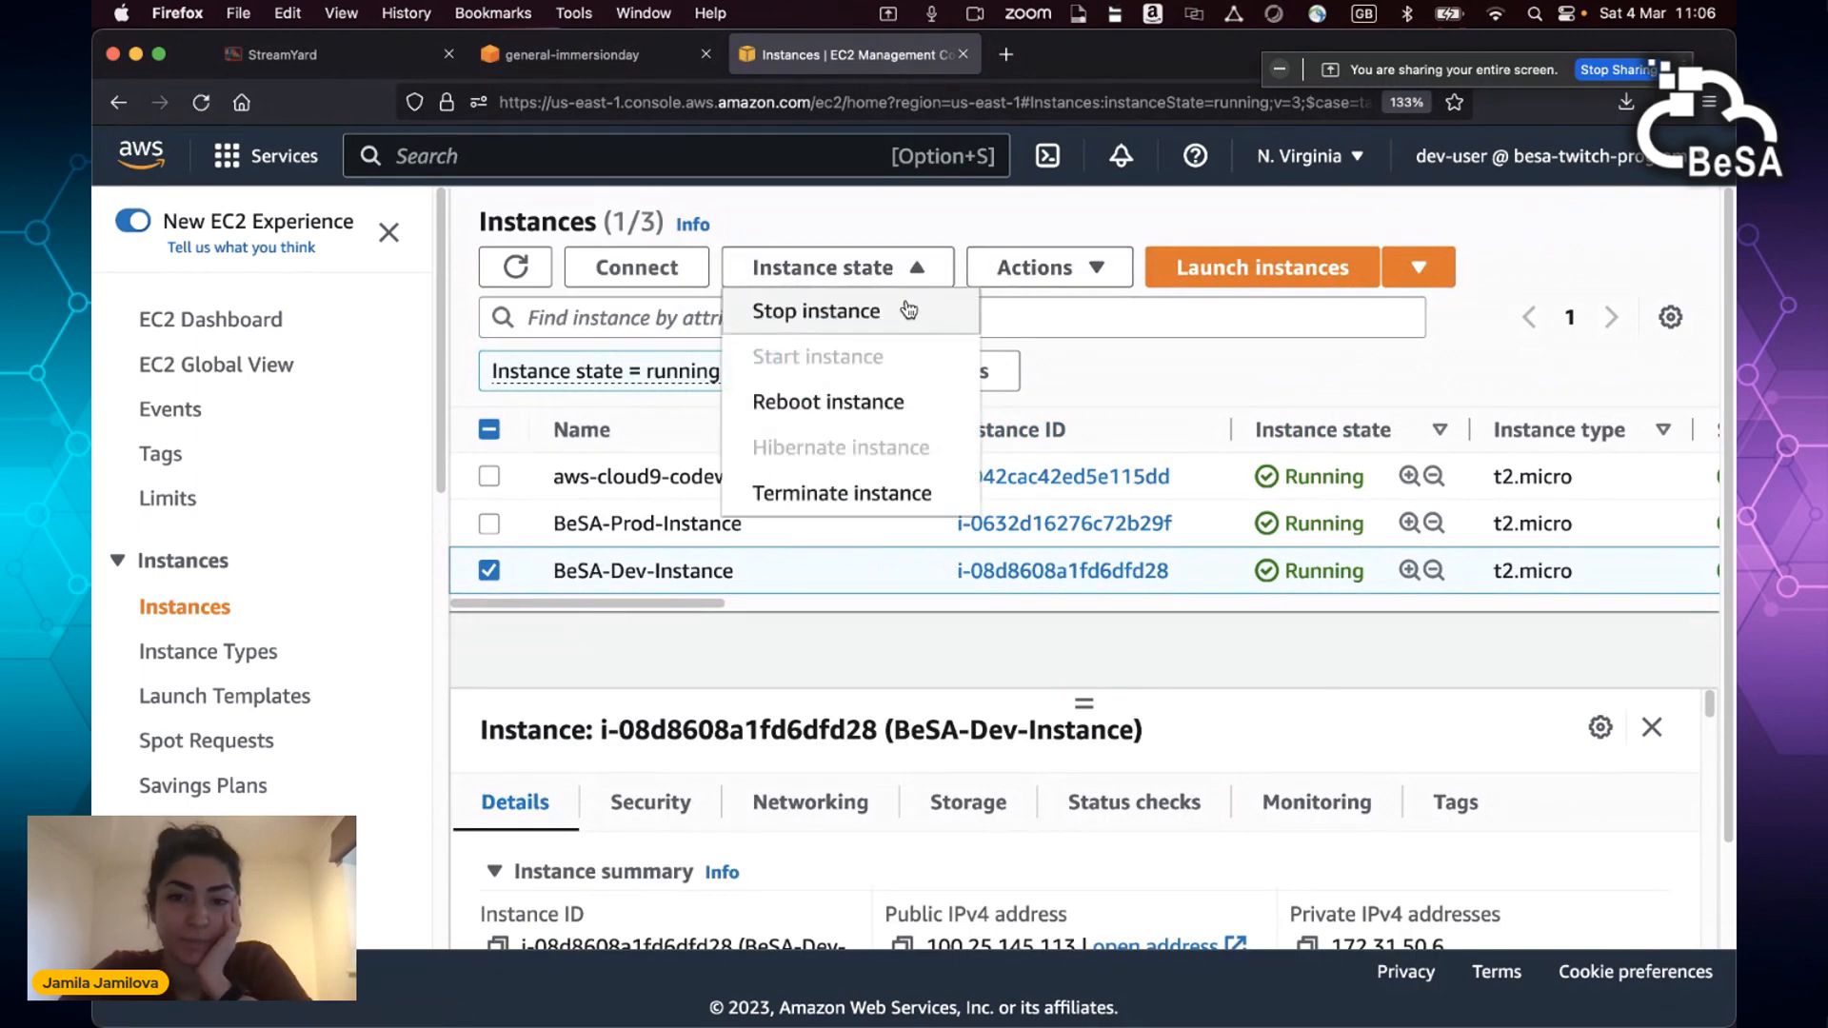
pyautogui.click(910, 310)
pyautogui.click(1491, 716)
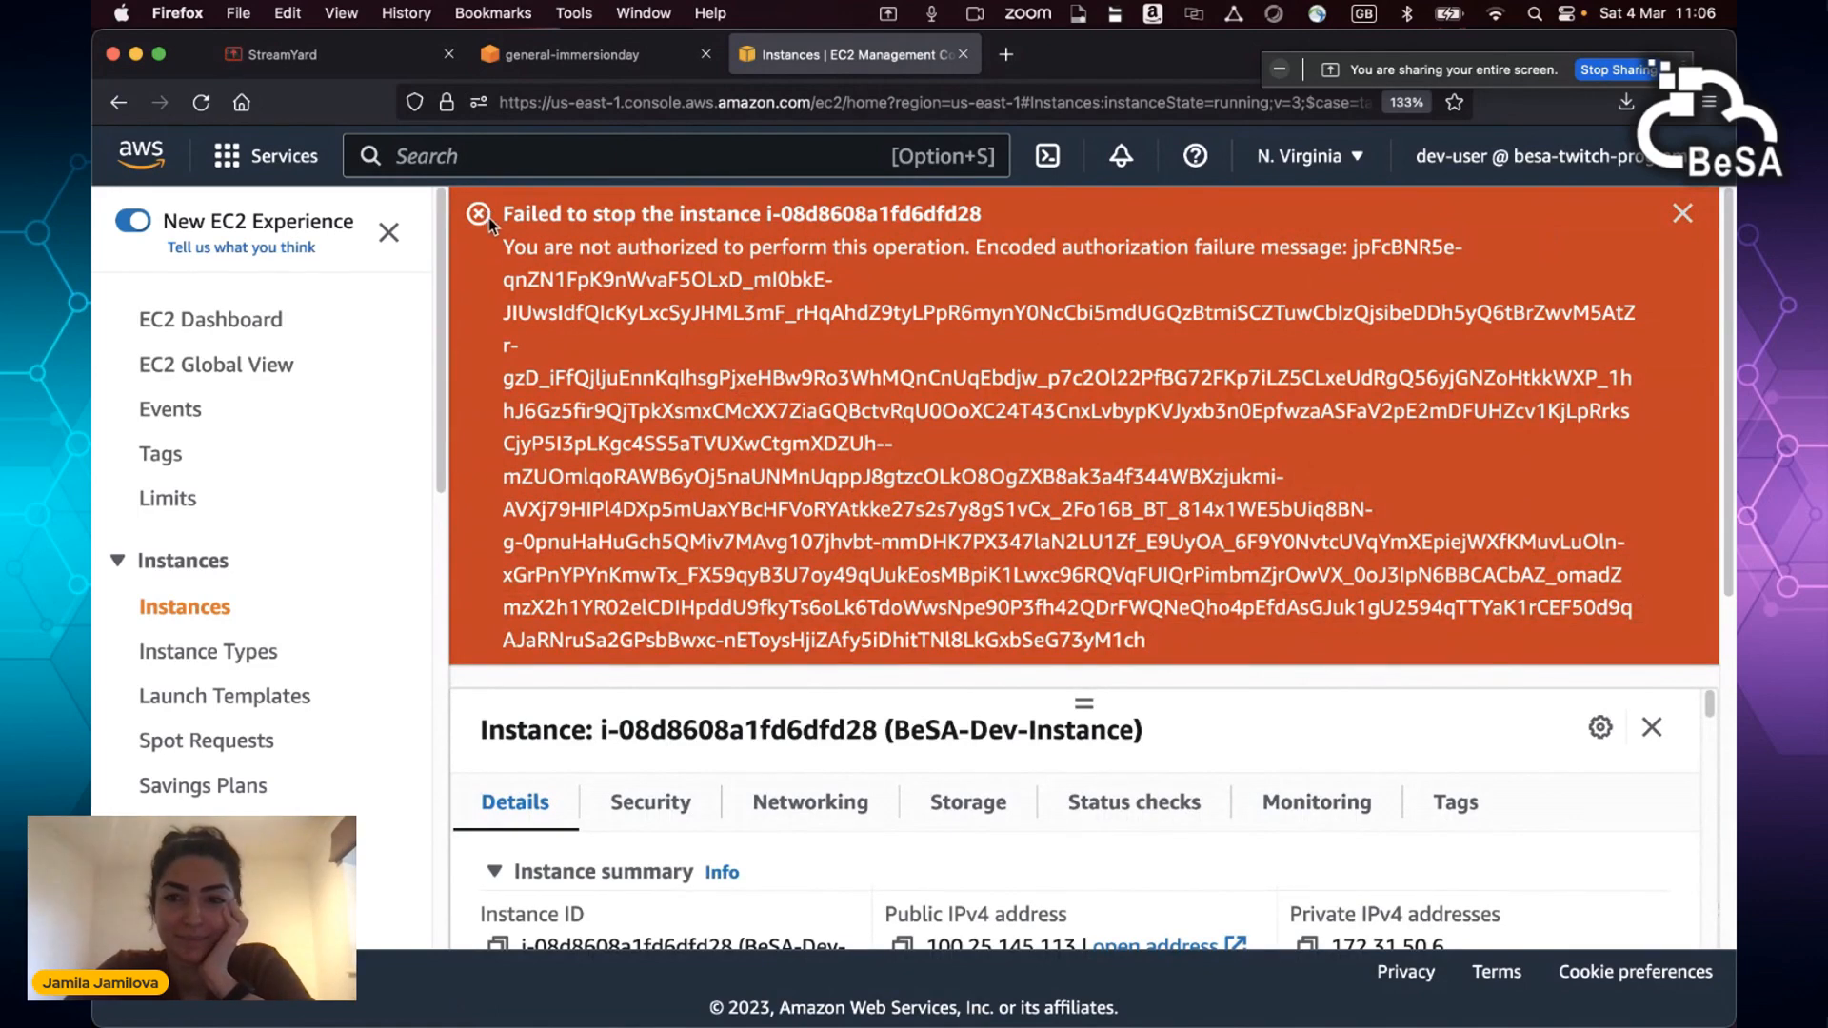
pyautogui.click(1682, 213)
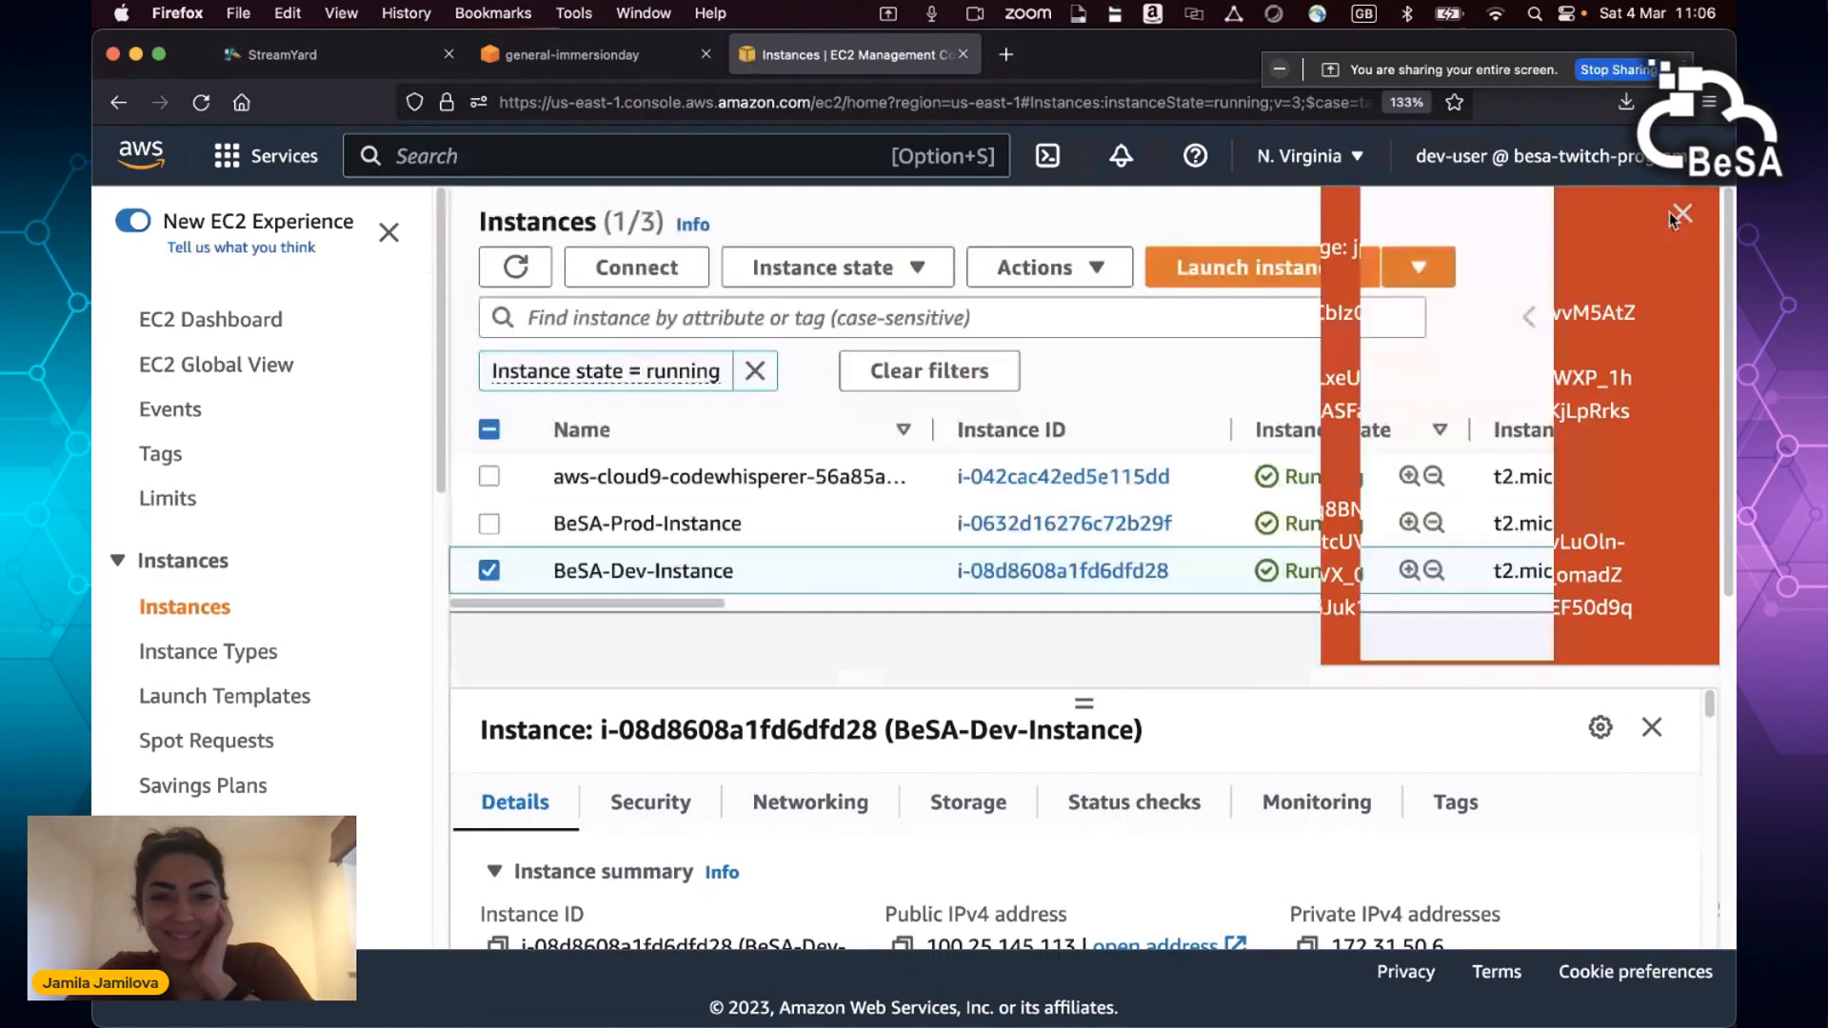
pyautogui.moveTo(691, 603); pyautogui.dragTo(1196, 623)
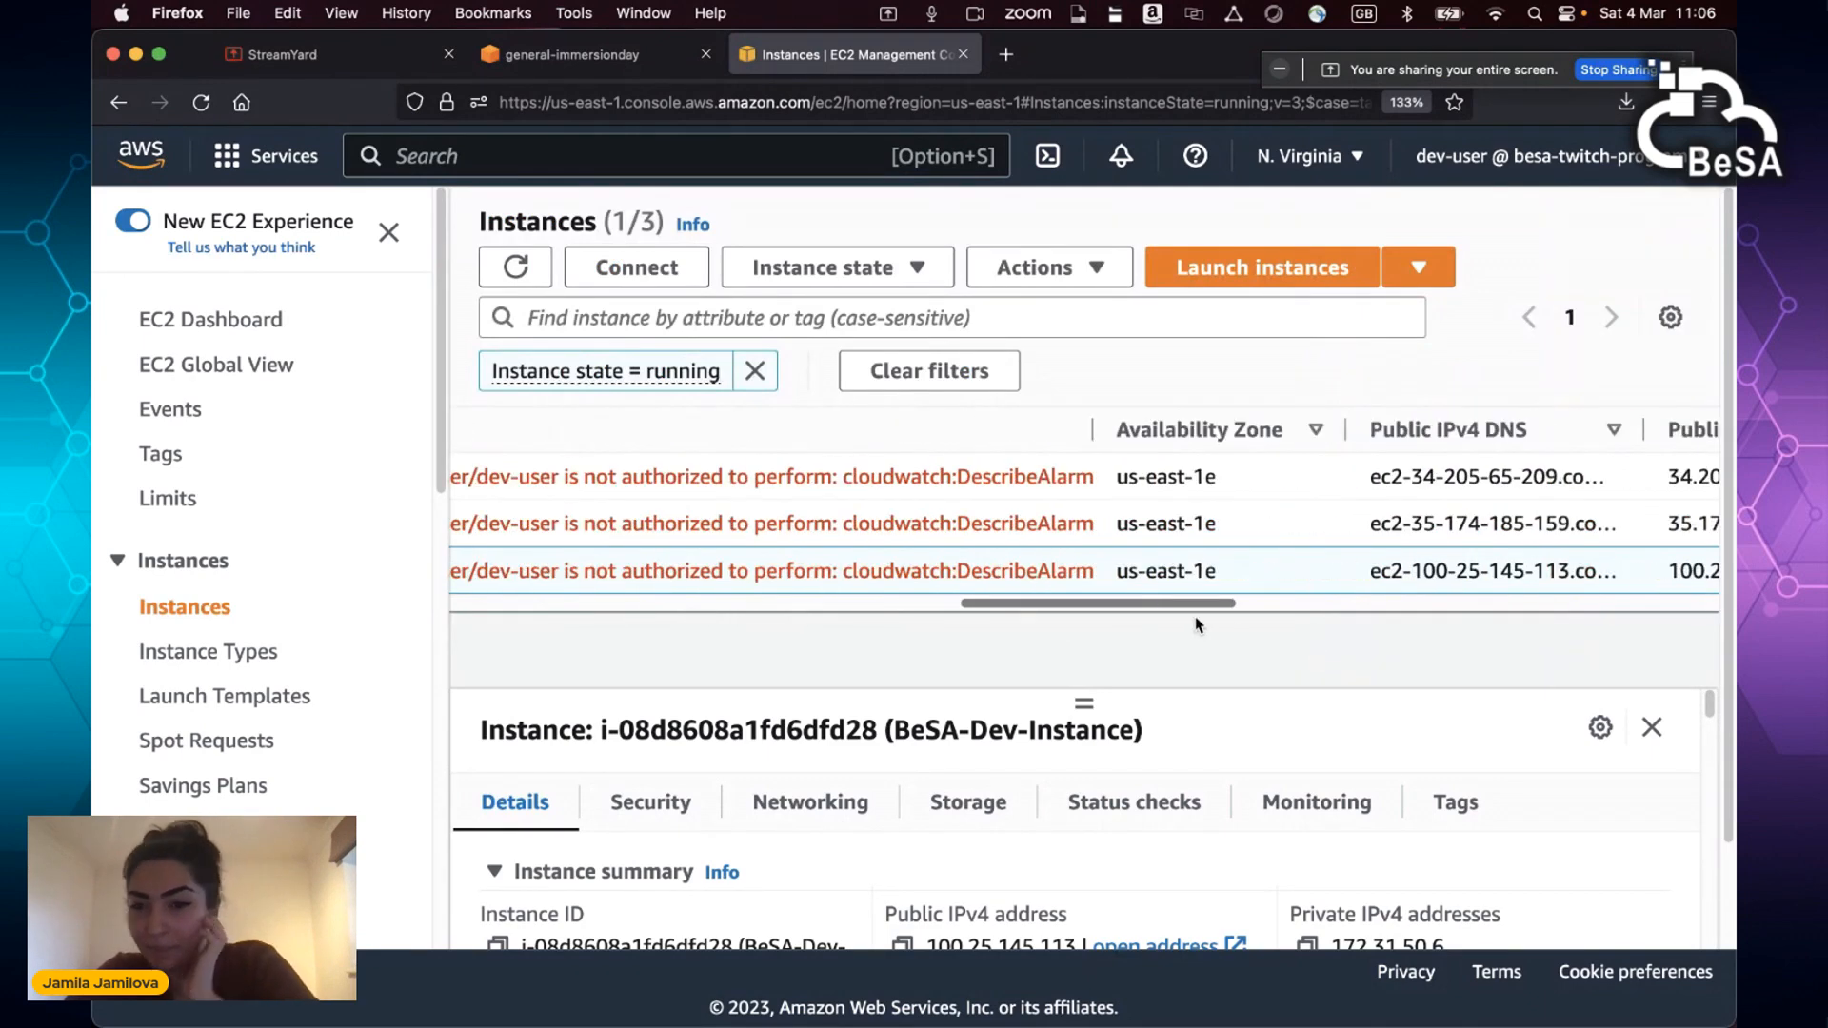
# Step: Switch to the workshop guide and review the Create AWS IAM Identities instructions up to the policy definition
pyautogui.click(581, 54)
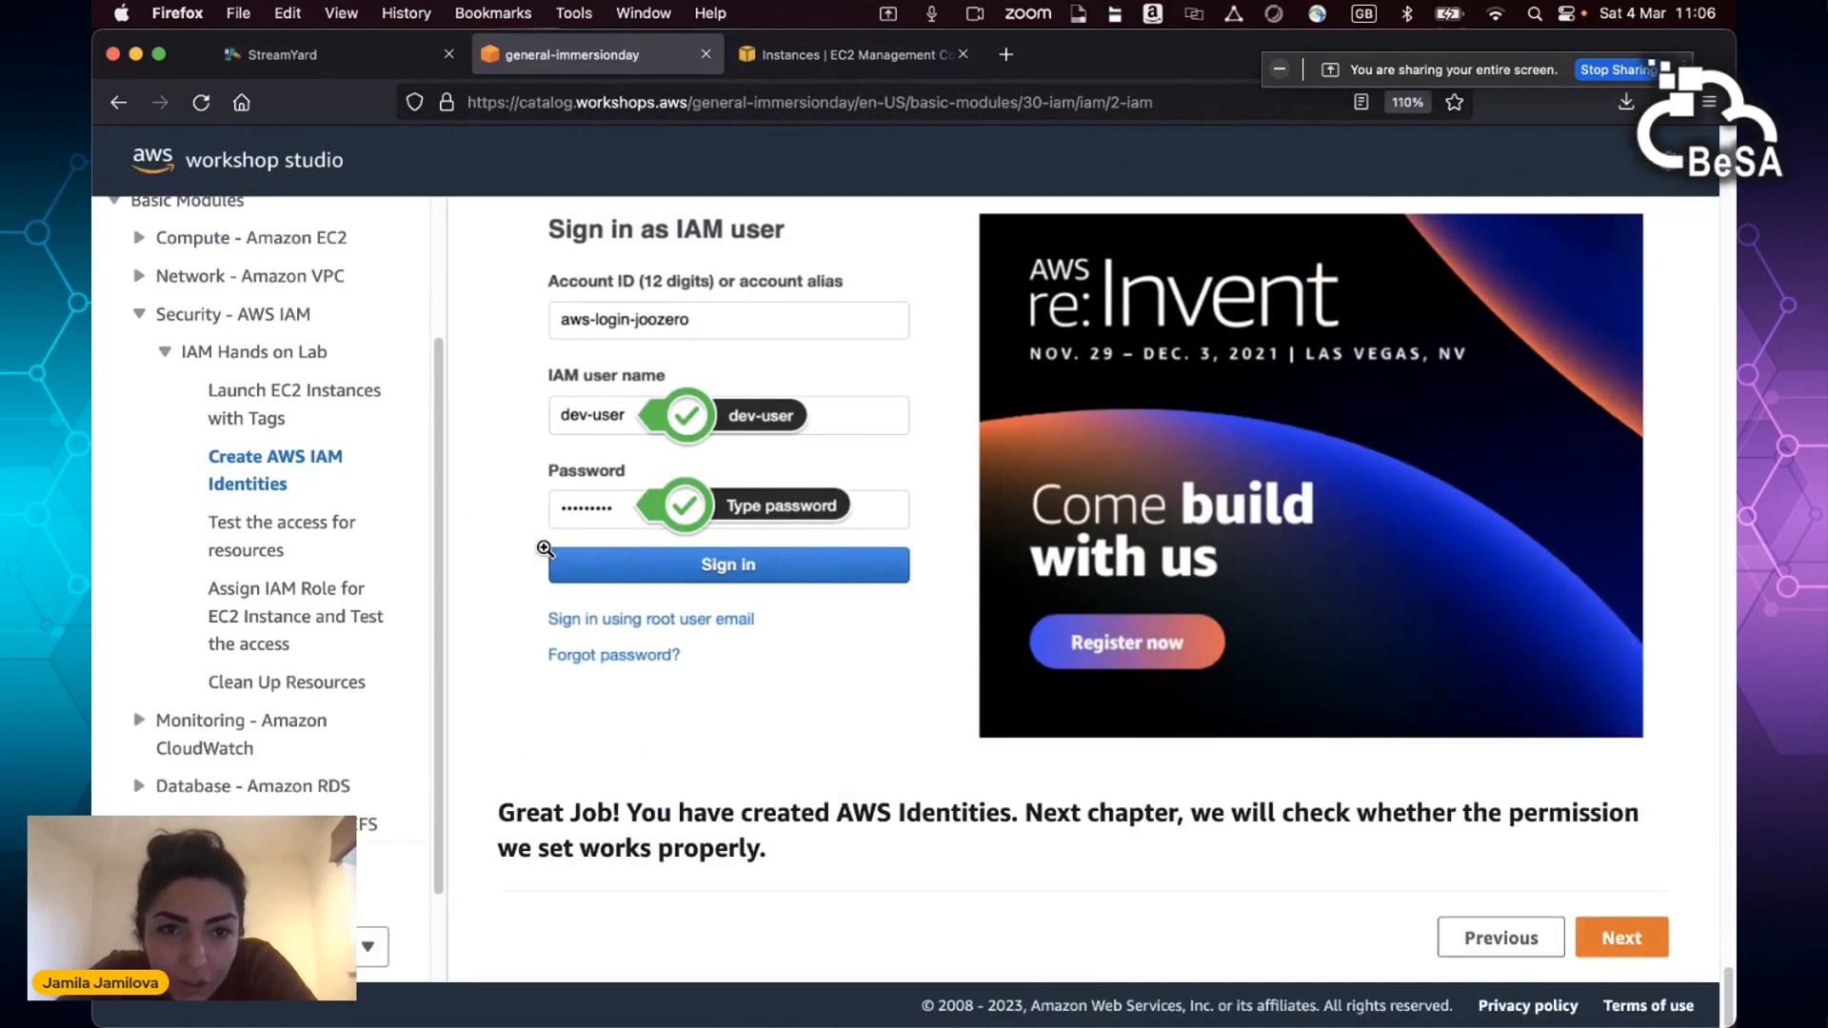
pyautogui.click(1652, 942)
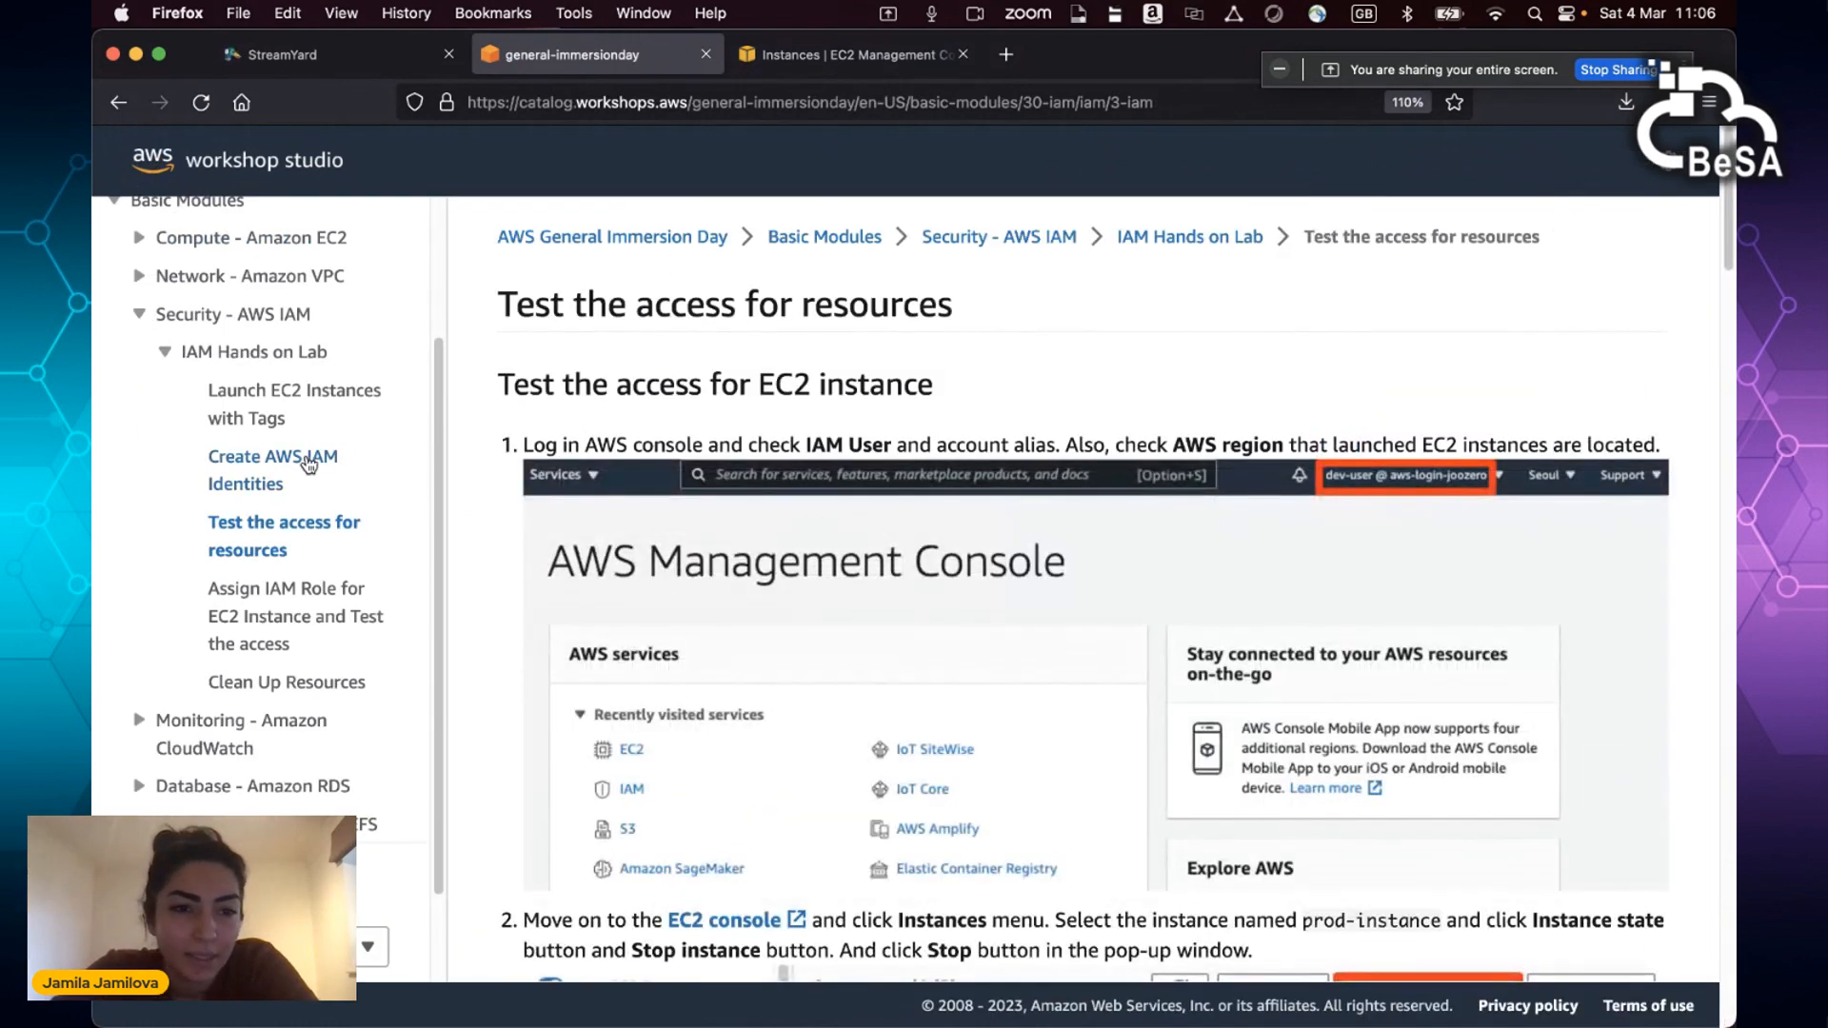
pyautogui.click(307, 464)
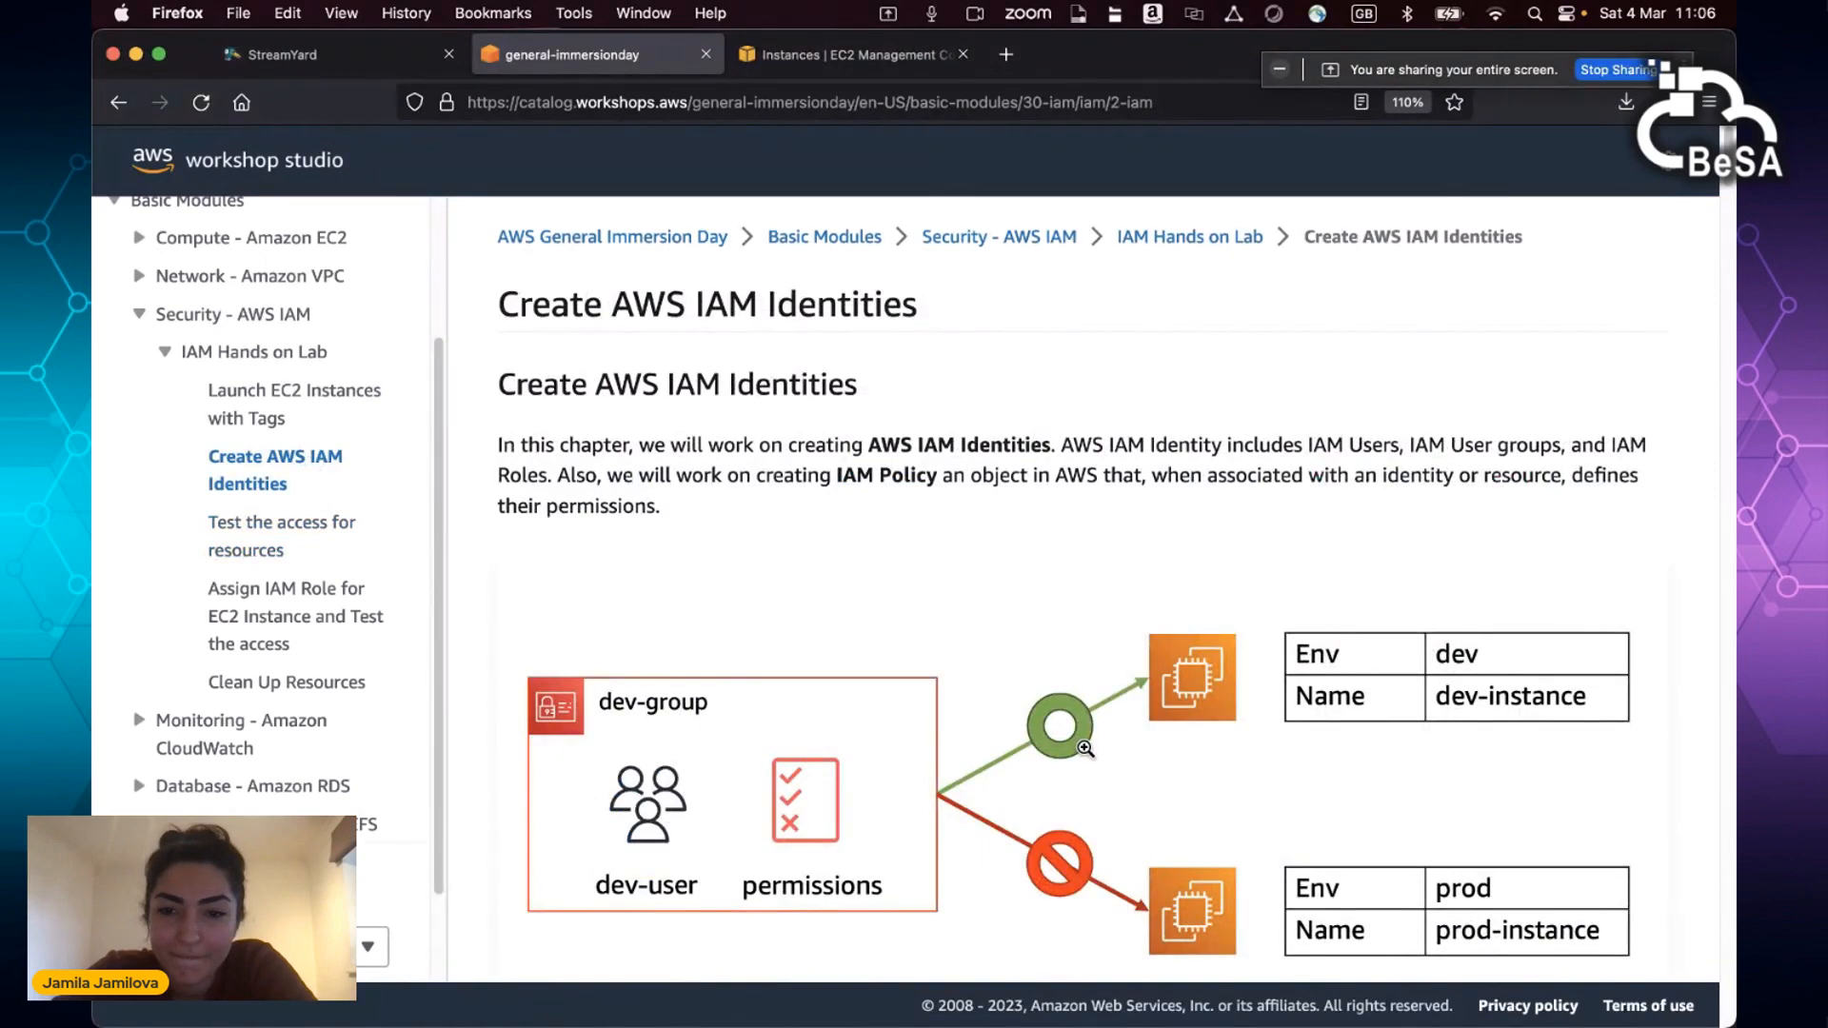
pyautogui.scroll(-1, 1152, 743)
pyautogui.scroll(-10, 1363, 704)
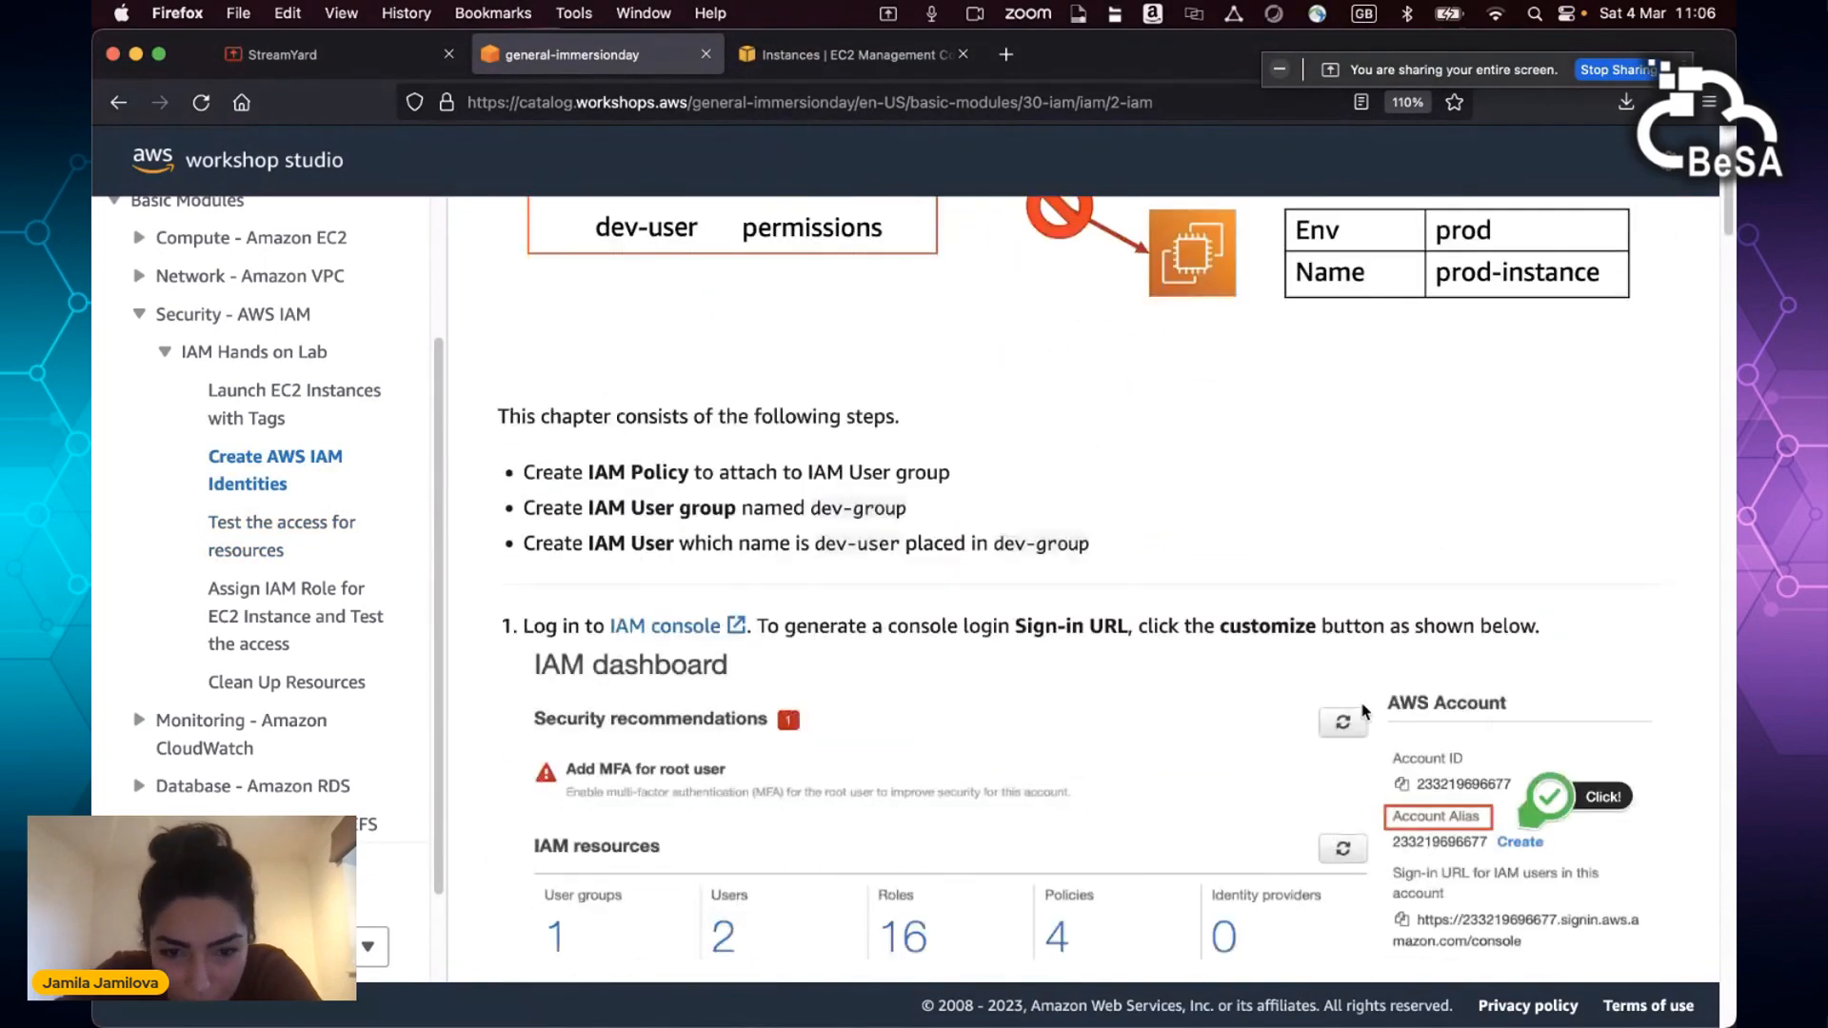
pyautogui.scroll(-15, 1363, 704)
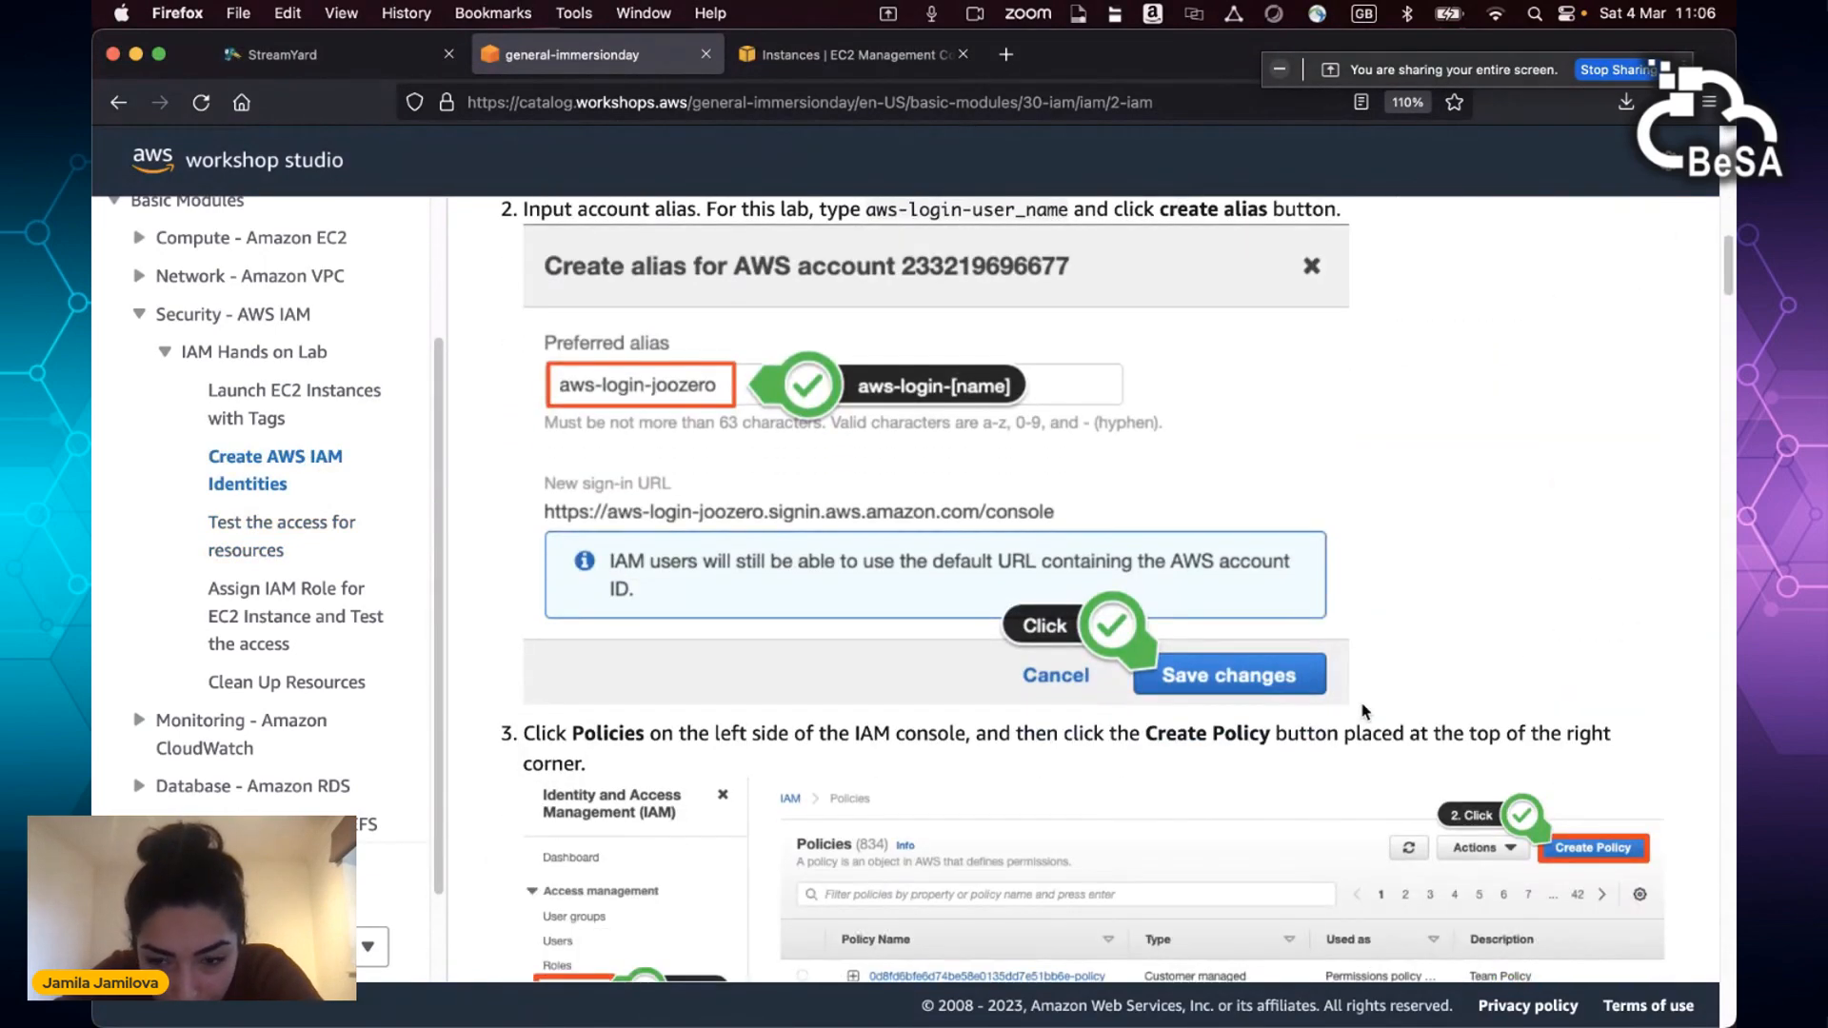
pyautogui.scroll(-1, 1361, 710)
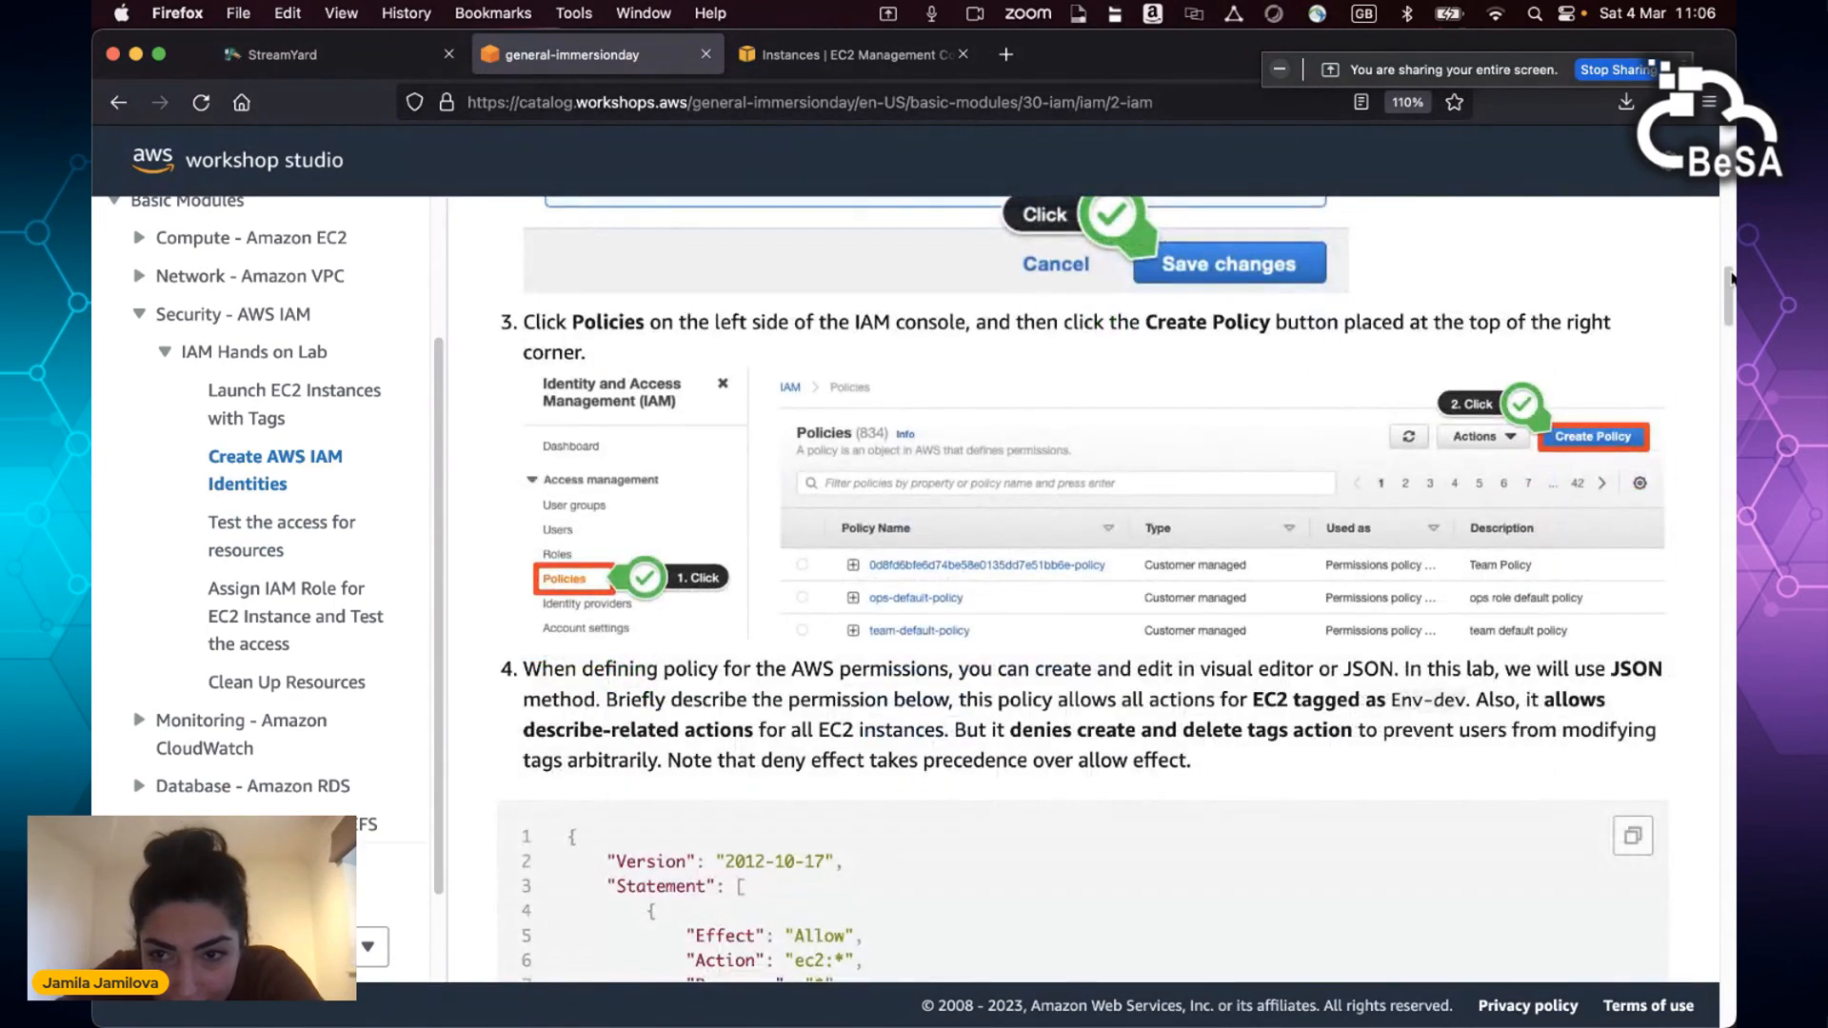
# Step: Examine the guide's policy JSON, including the ec2:Describe* allow statement and the denied DeleteTags and CreateTags actions
pyautogui.moveTo(1730, 298); pyautogui.dragTo(1725, 354)
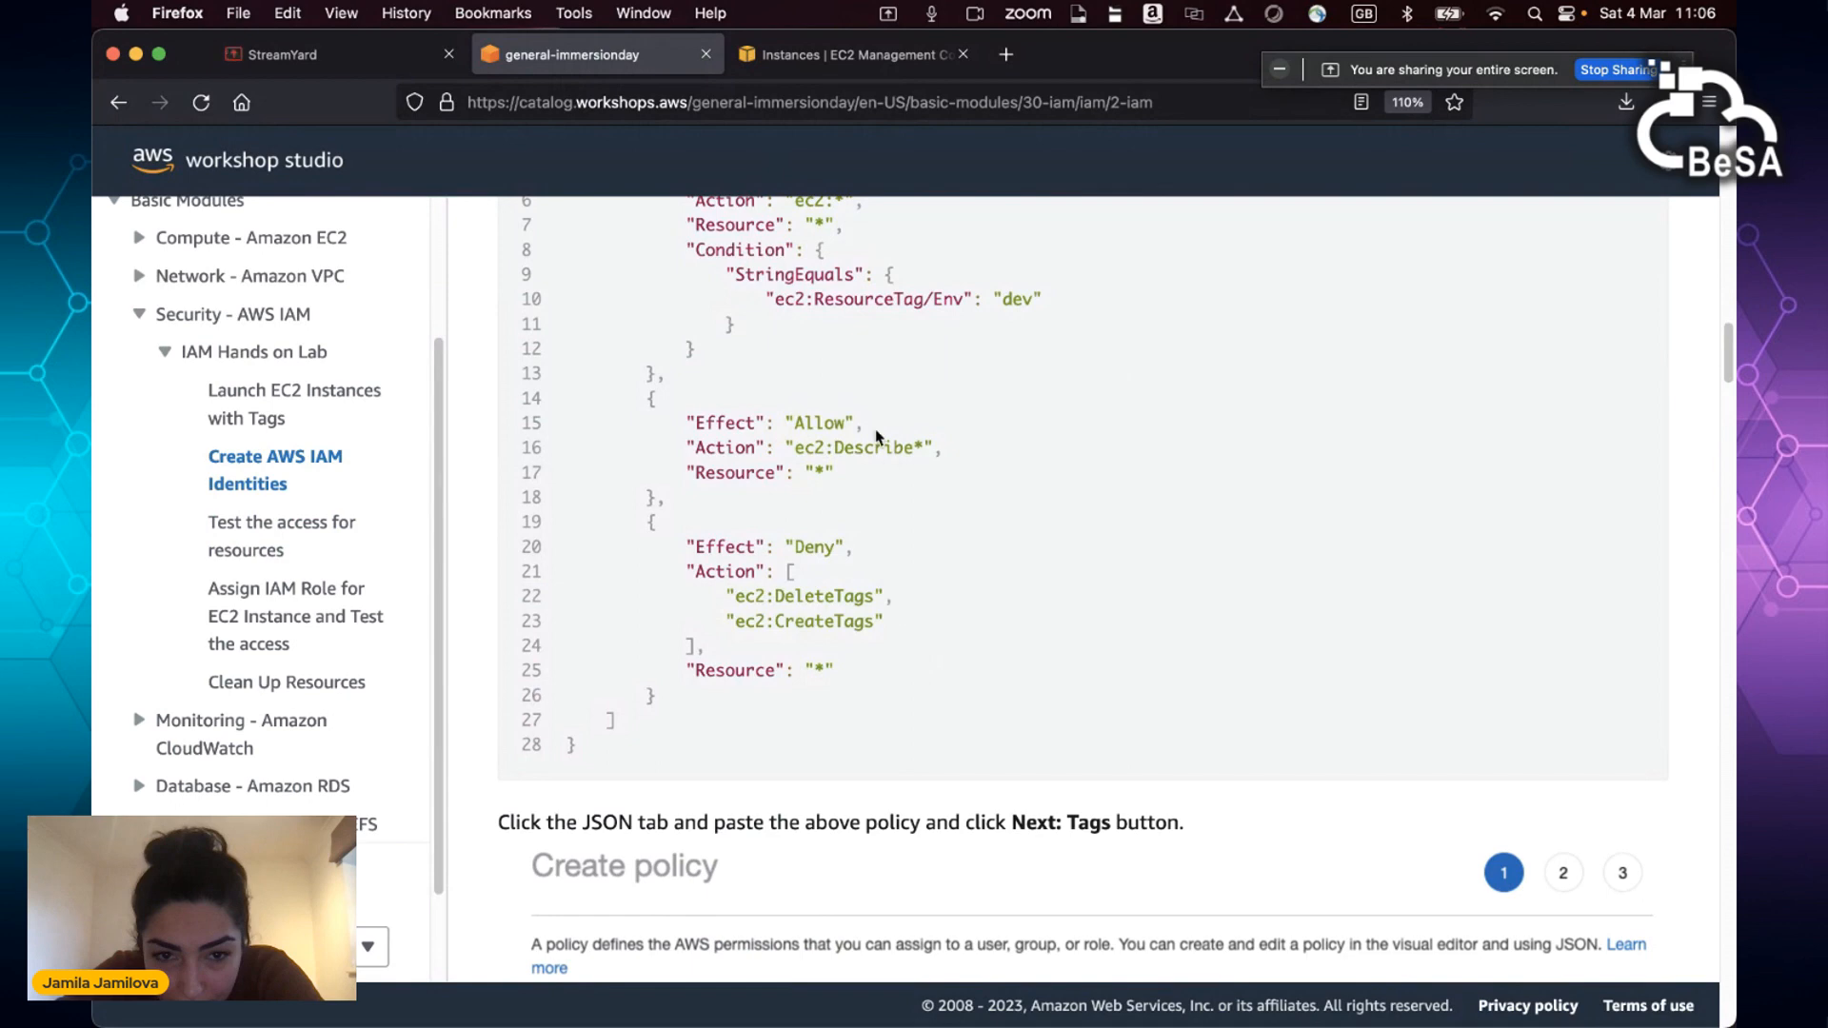
pyautogui.moveTo(816, 416); pyautogui.dragTo(933, 472)
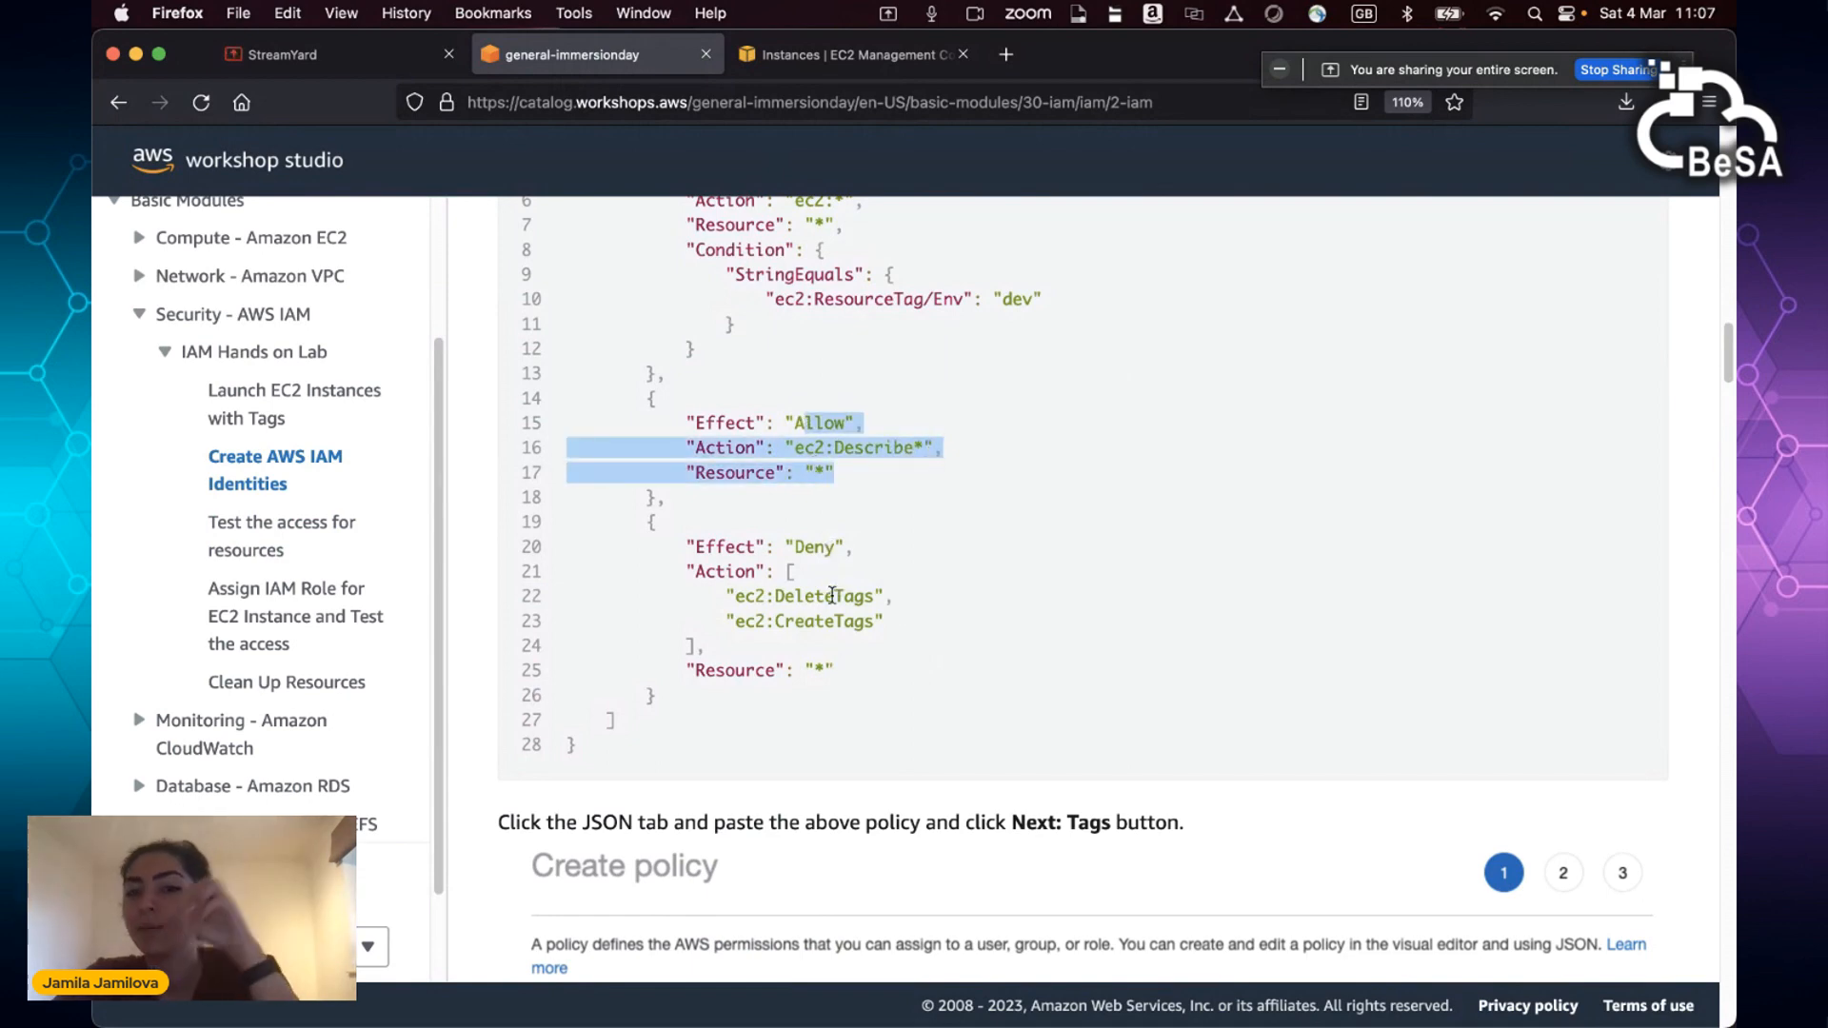
pyautogui.moveTo(735, 596); pyautogui.dragTo(960, 636)
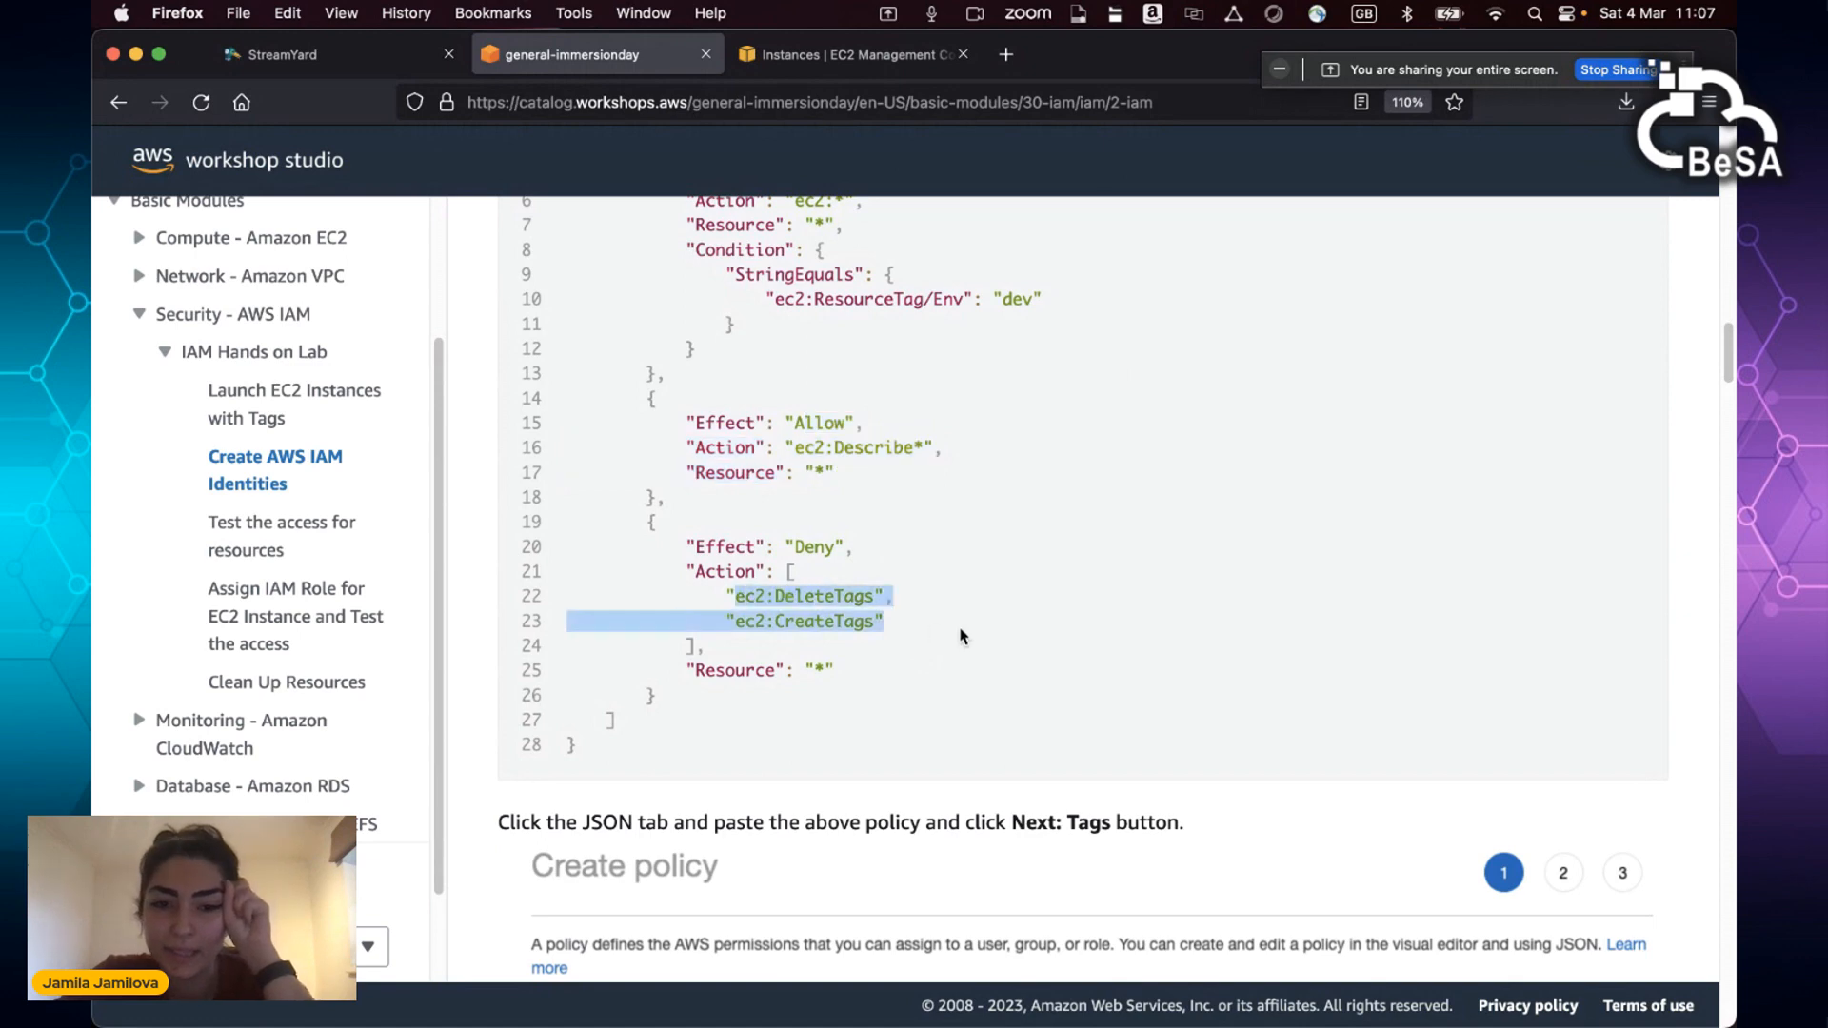
pyautogui.click(904, 640)
pyautogui.scroll(-2, 962, 710)
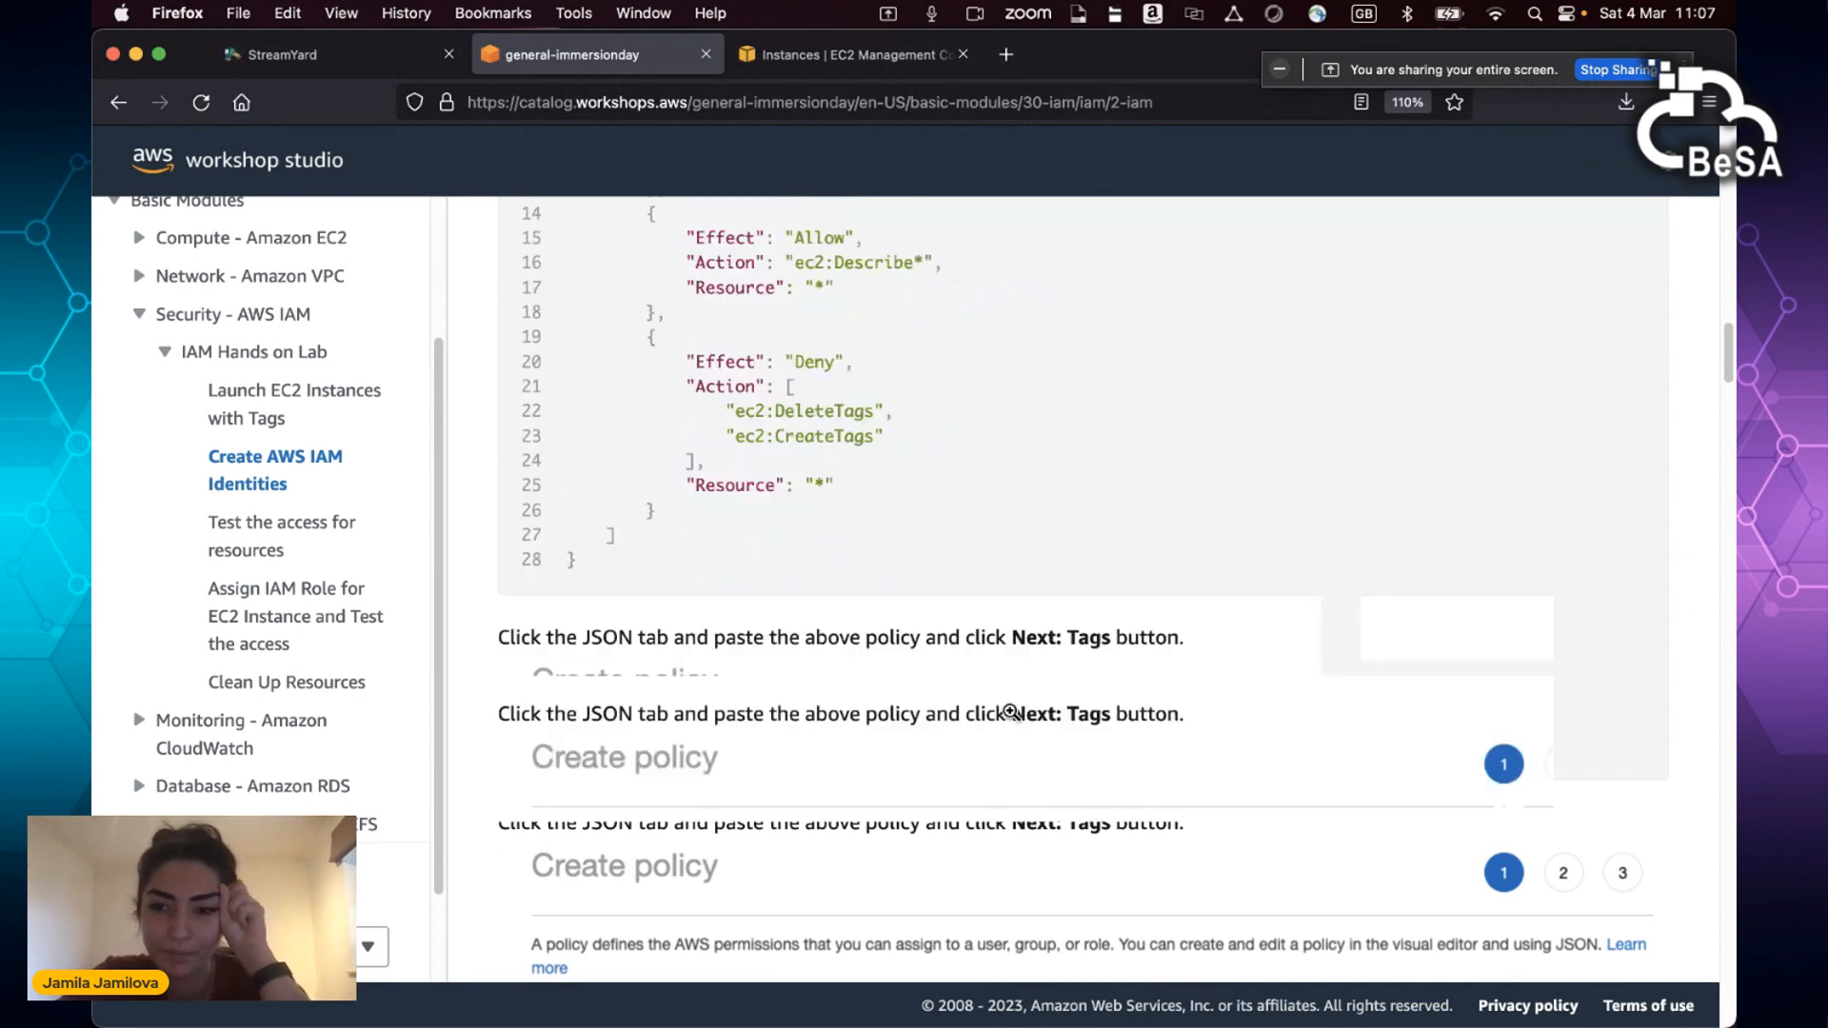
pyautogui.moveTo(1731, 378); pyautogui.dragTo(1717, 415)
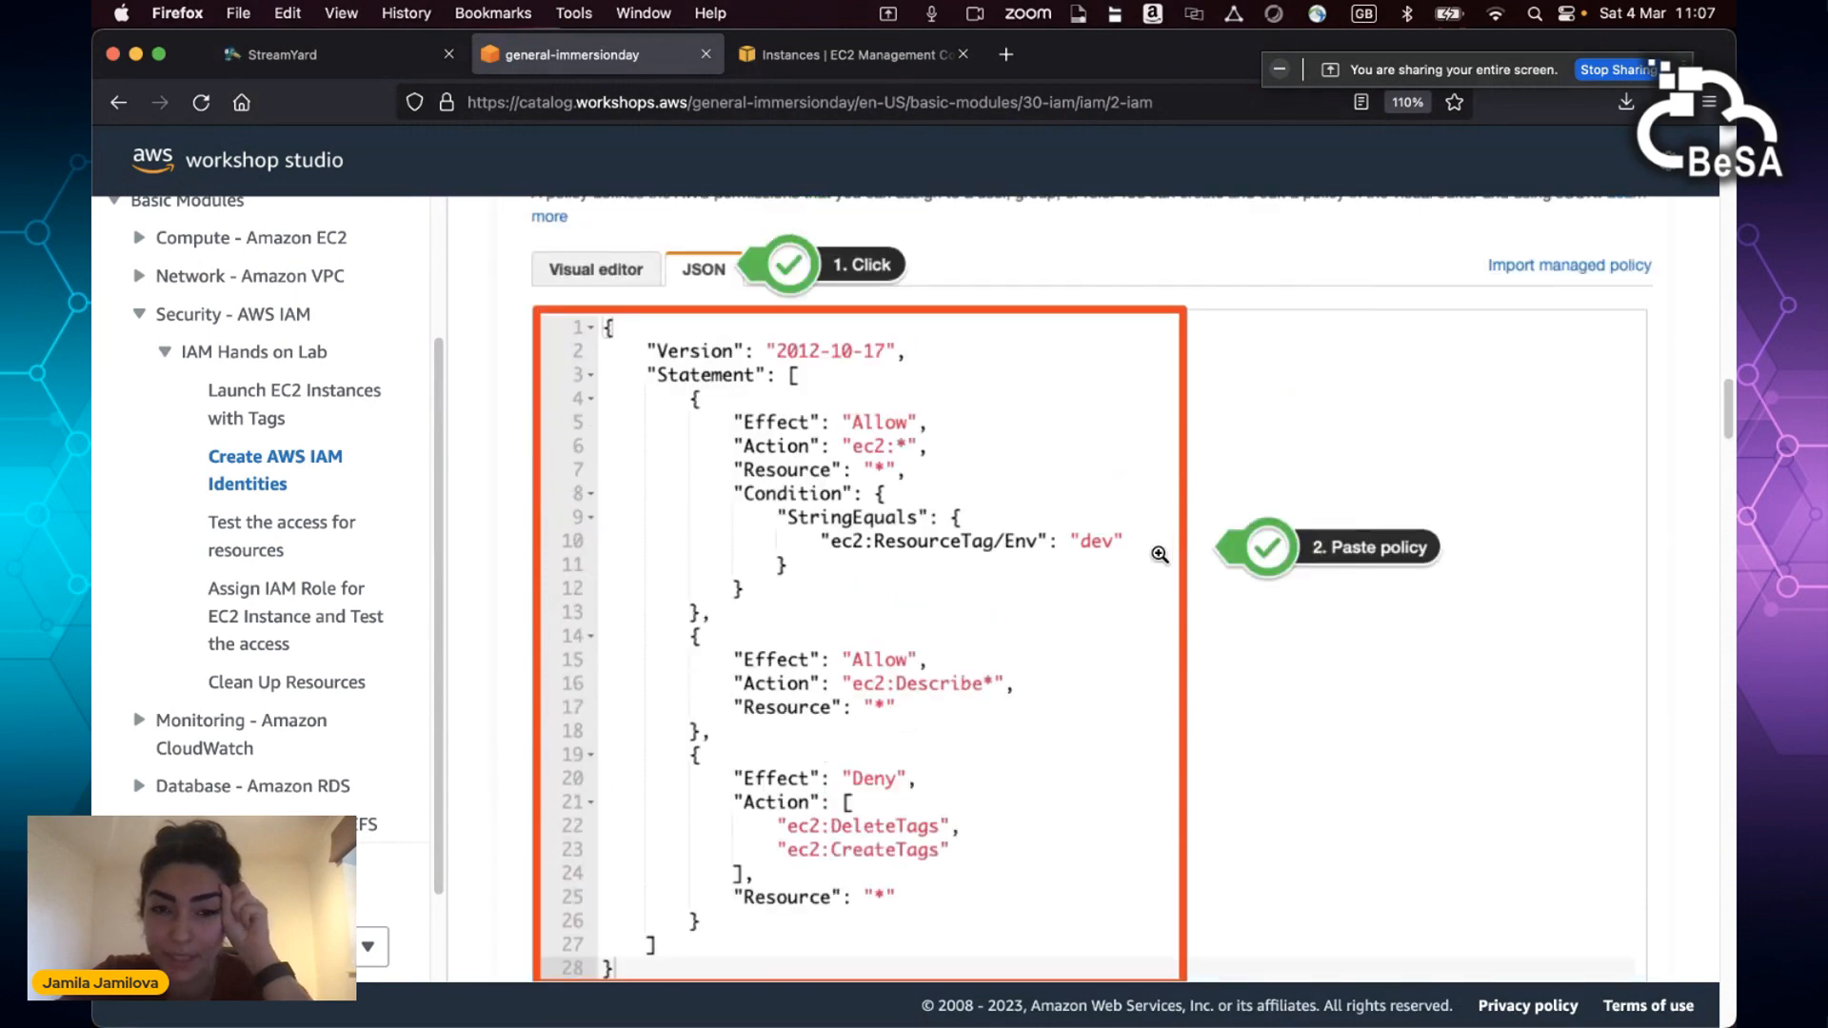
# Step: Return to the dev-user's list of running EC2 instances and close that console page
pyautogui.click(828, 55)
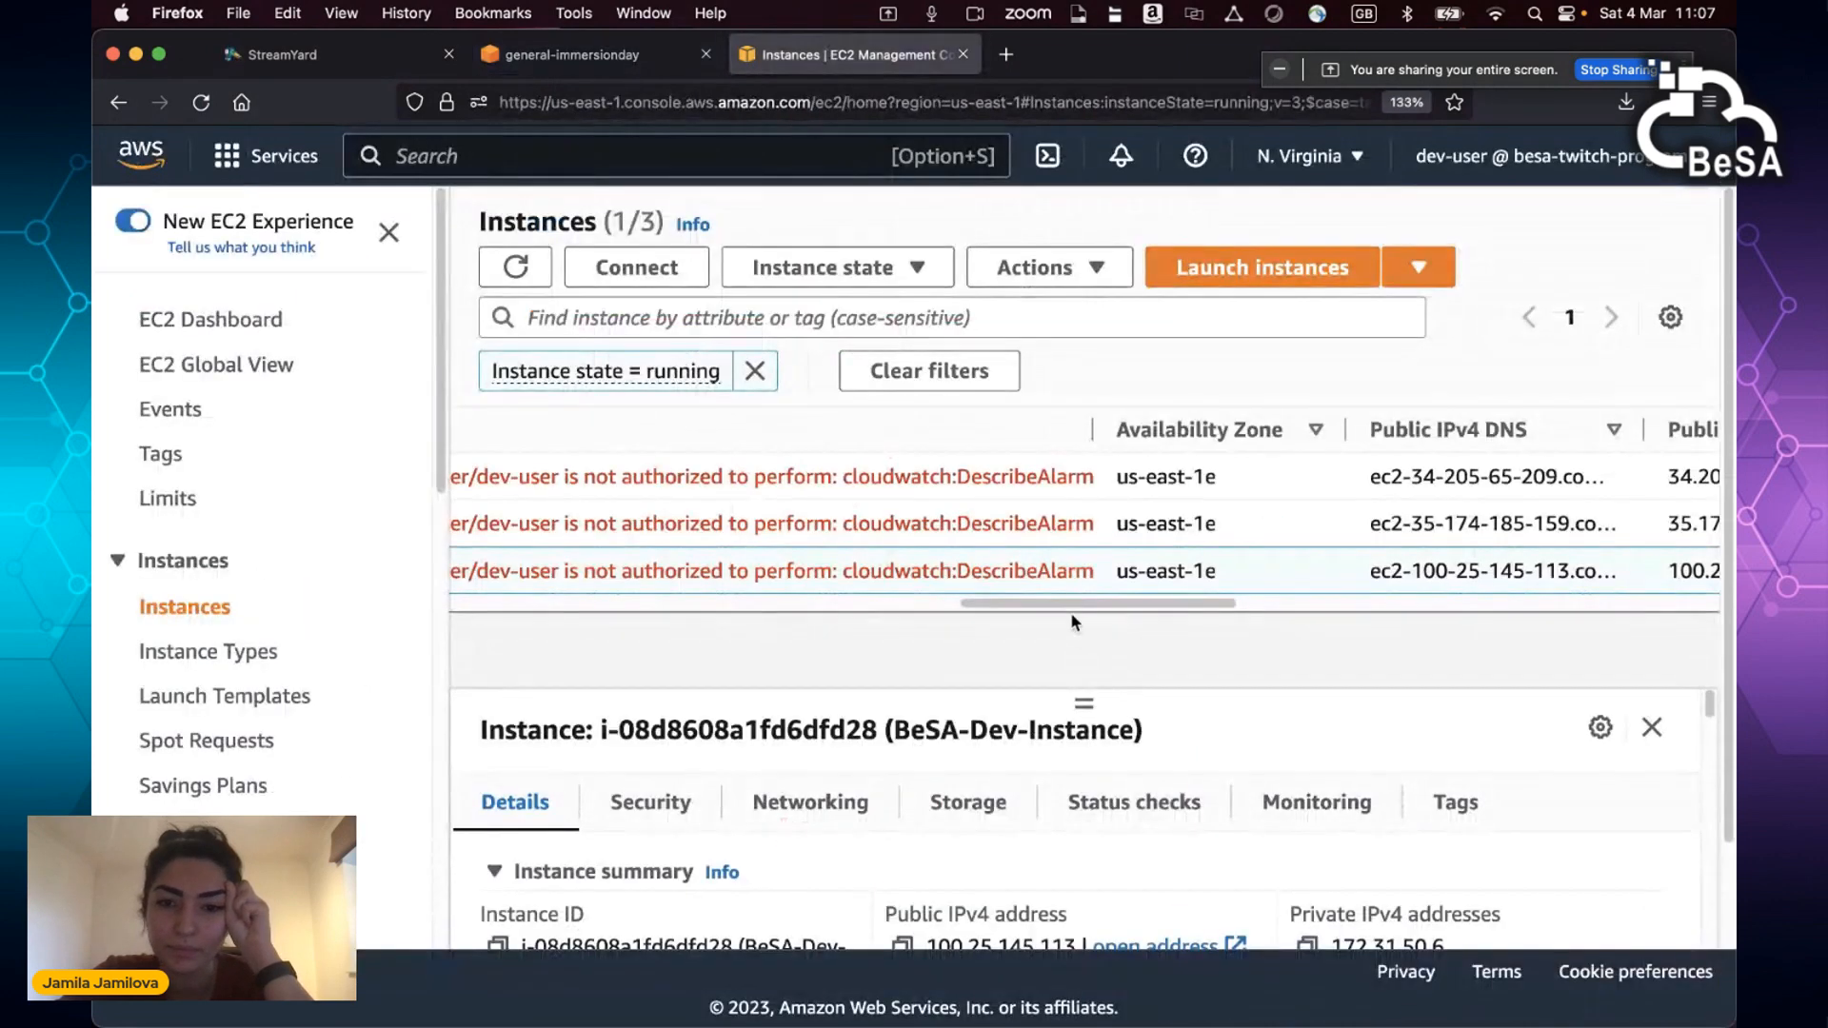
pyautogui.moveTo(1071, 605); pyautogui.dragTo(533, 601)
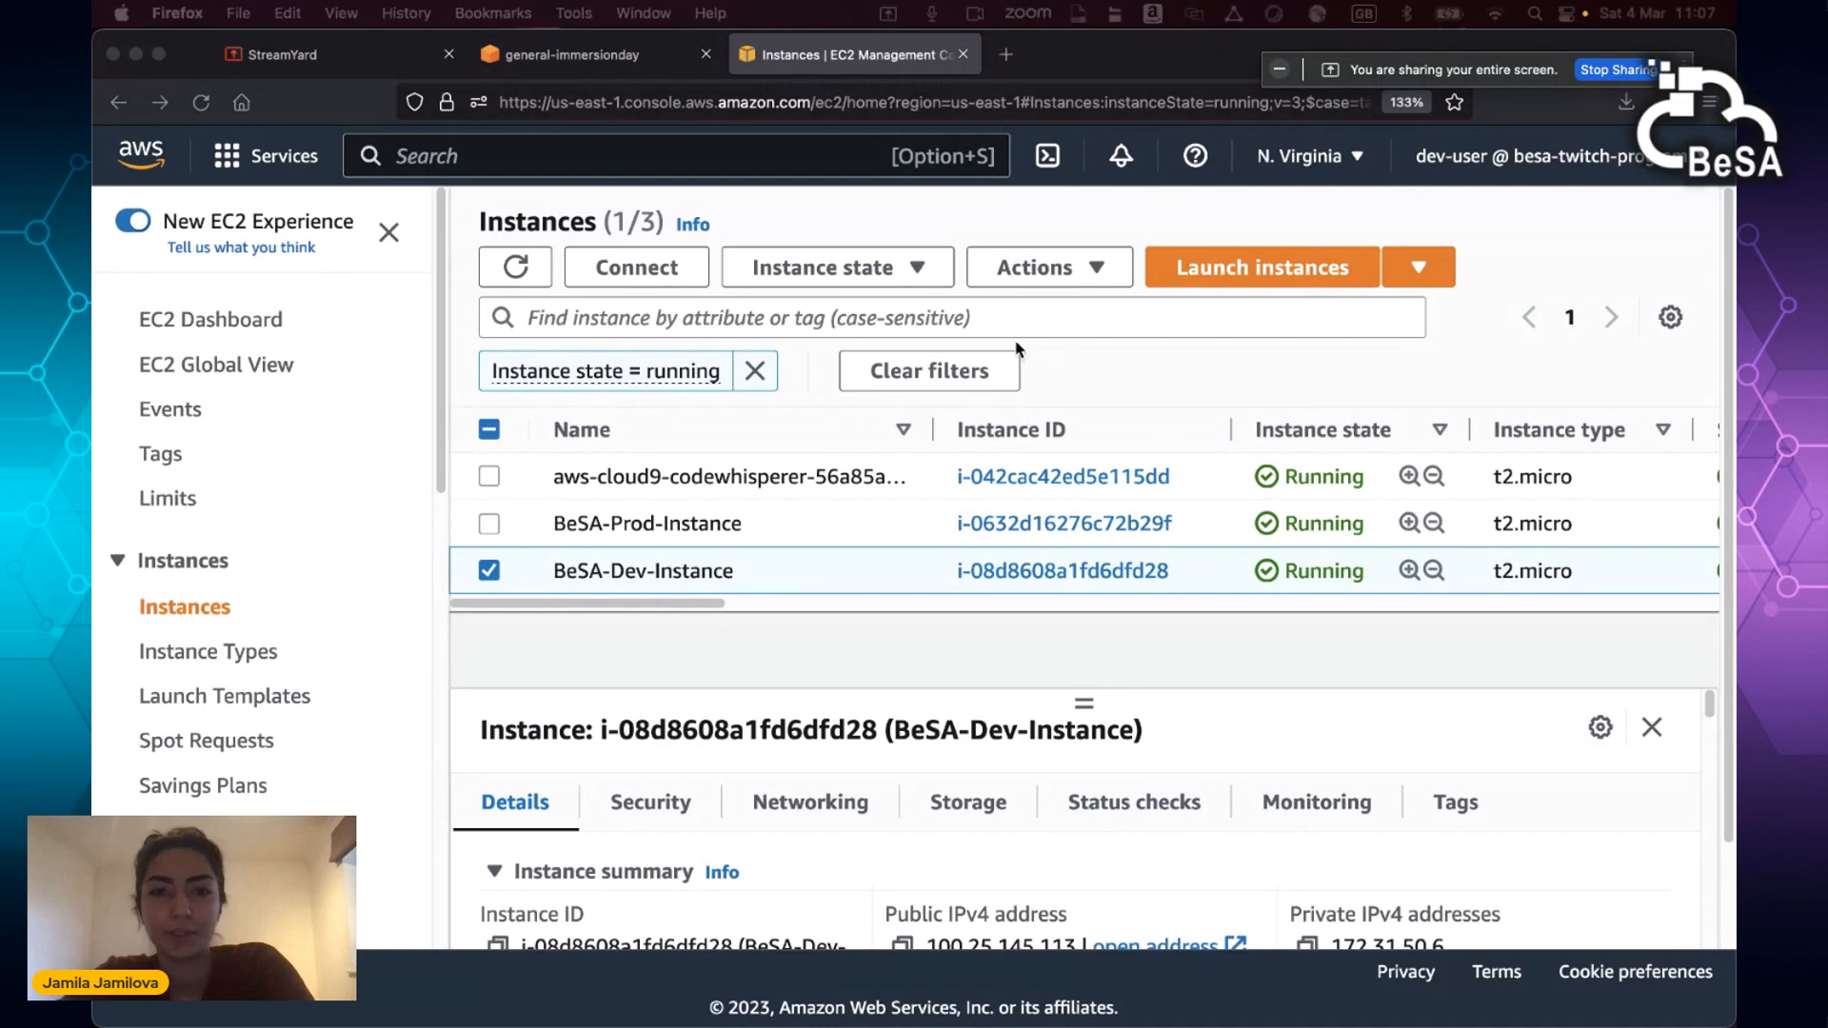
pyautogui.click(962, 59)
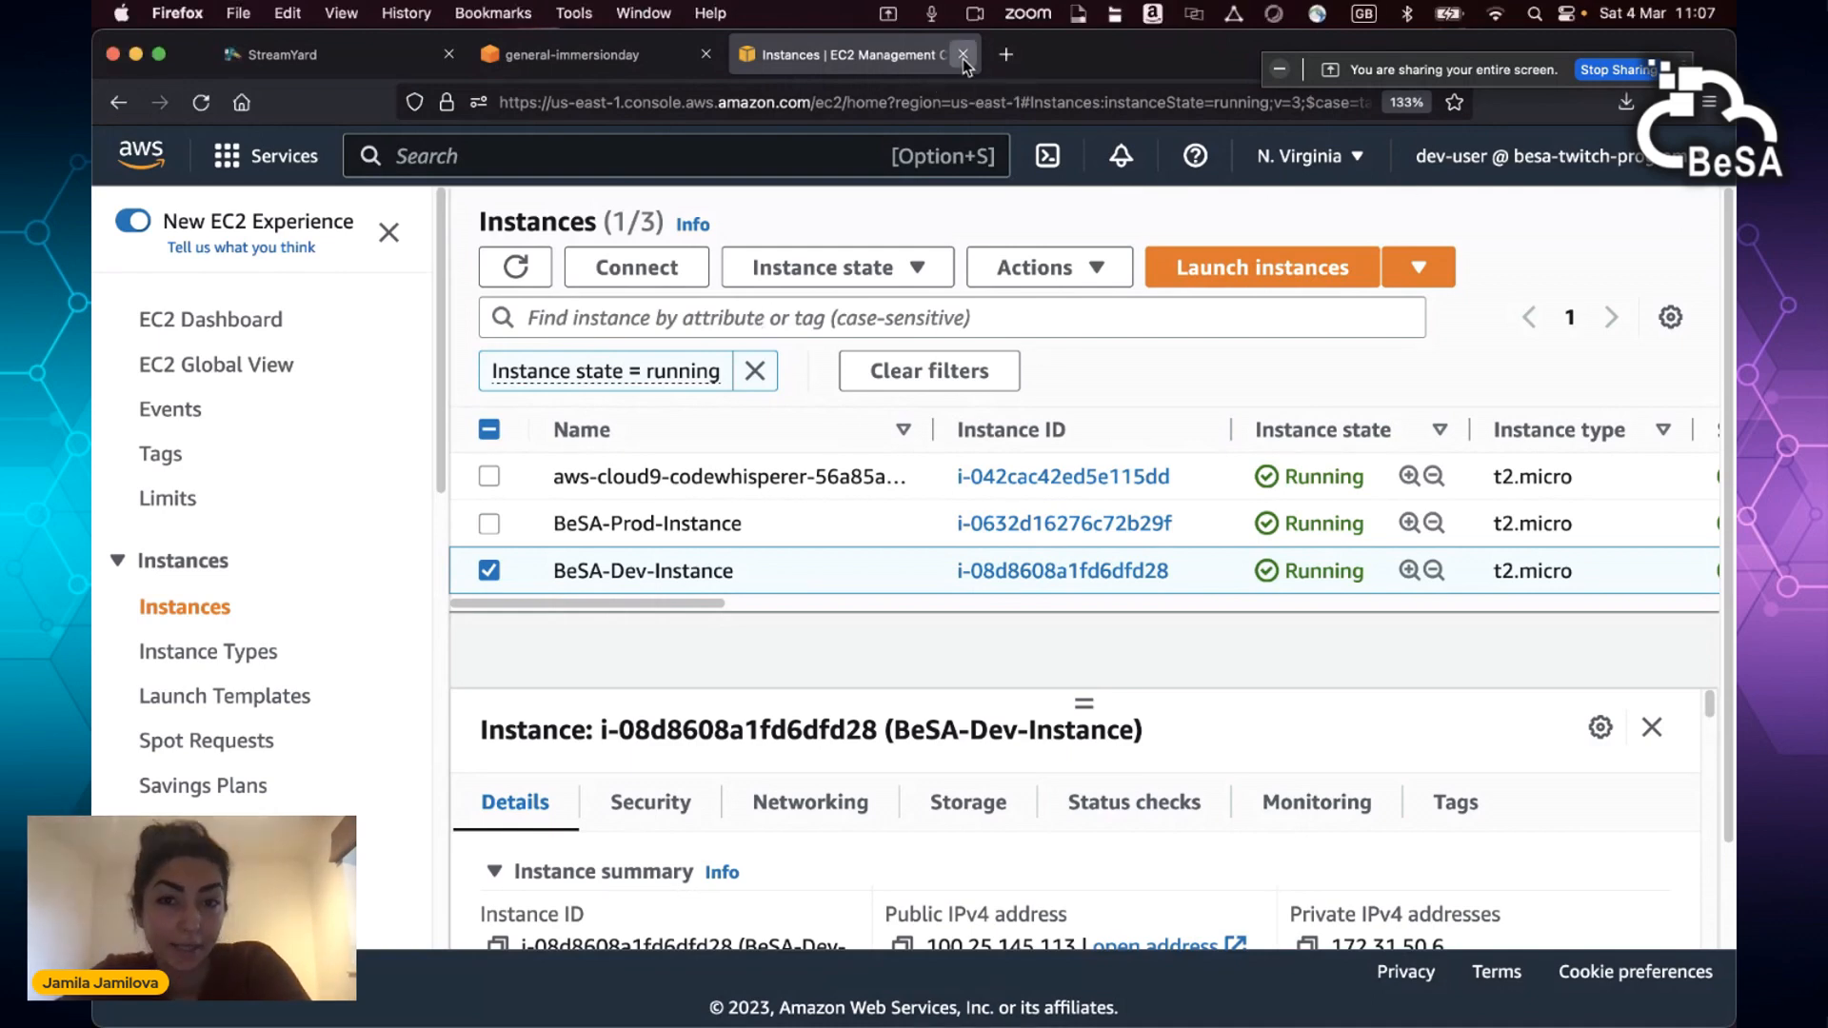
pyautogui.click(962, 59)
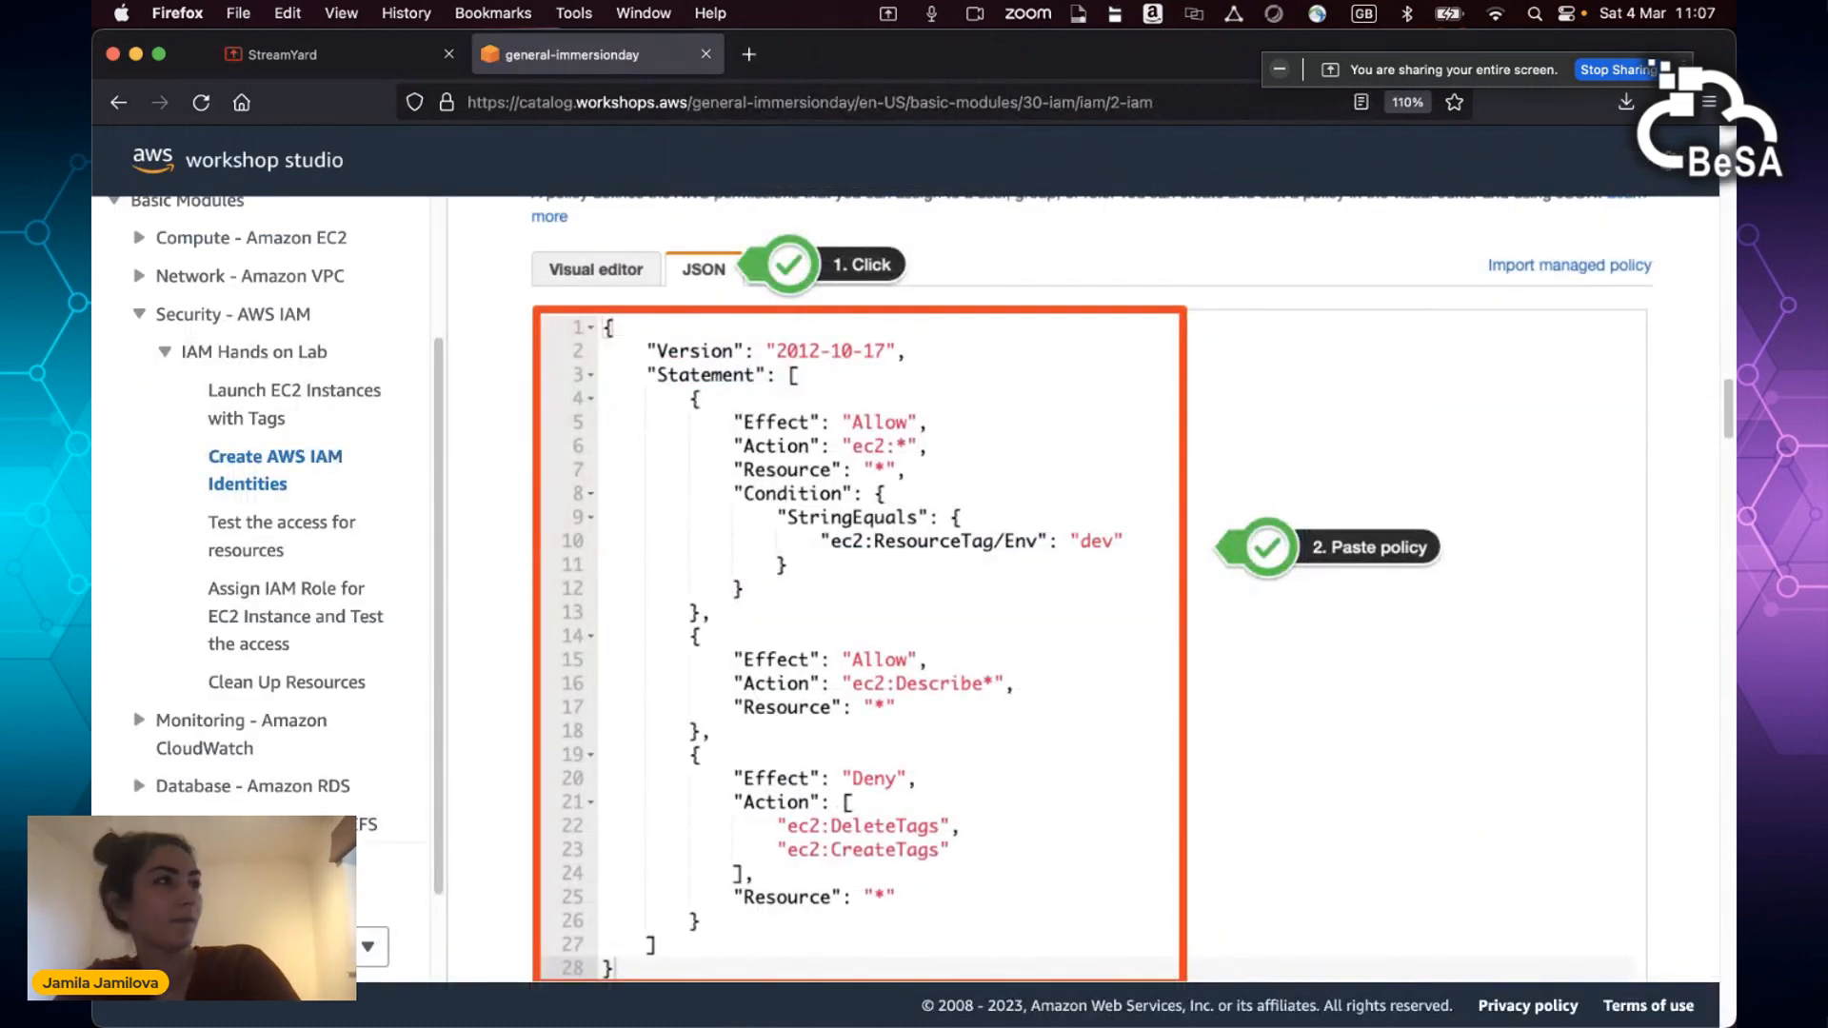
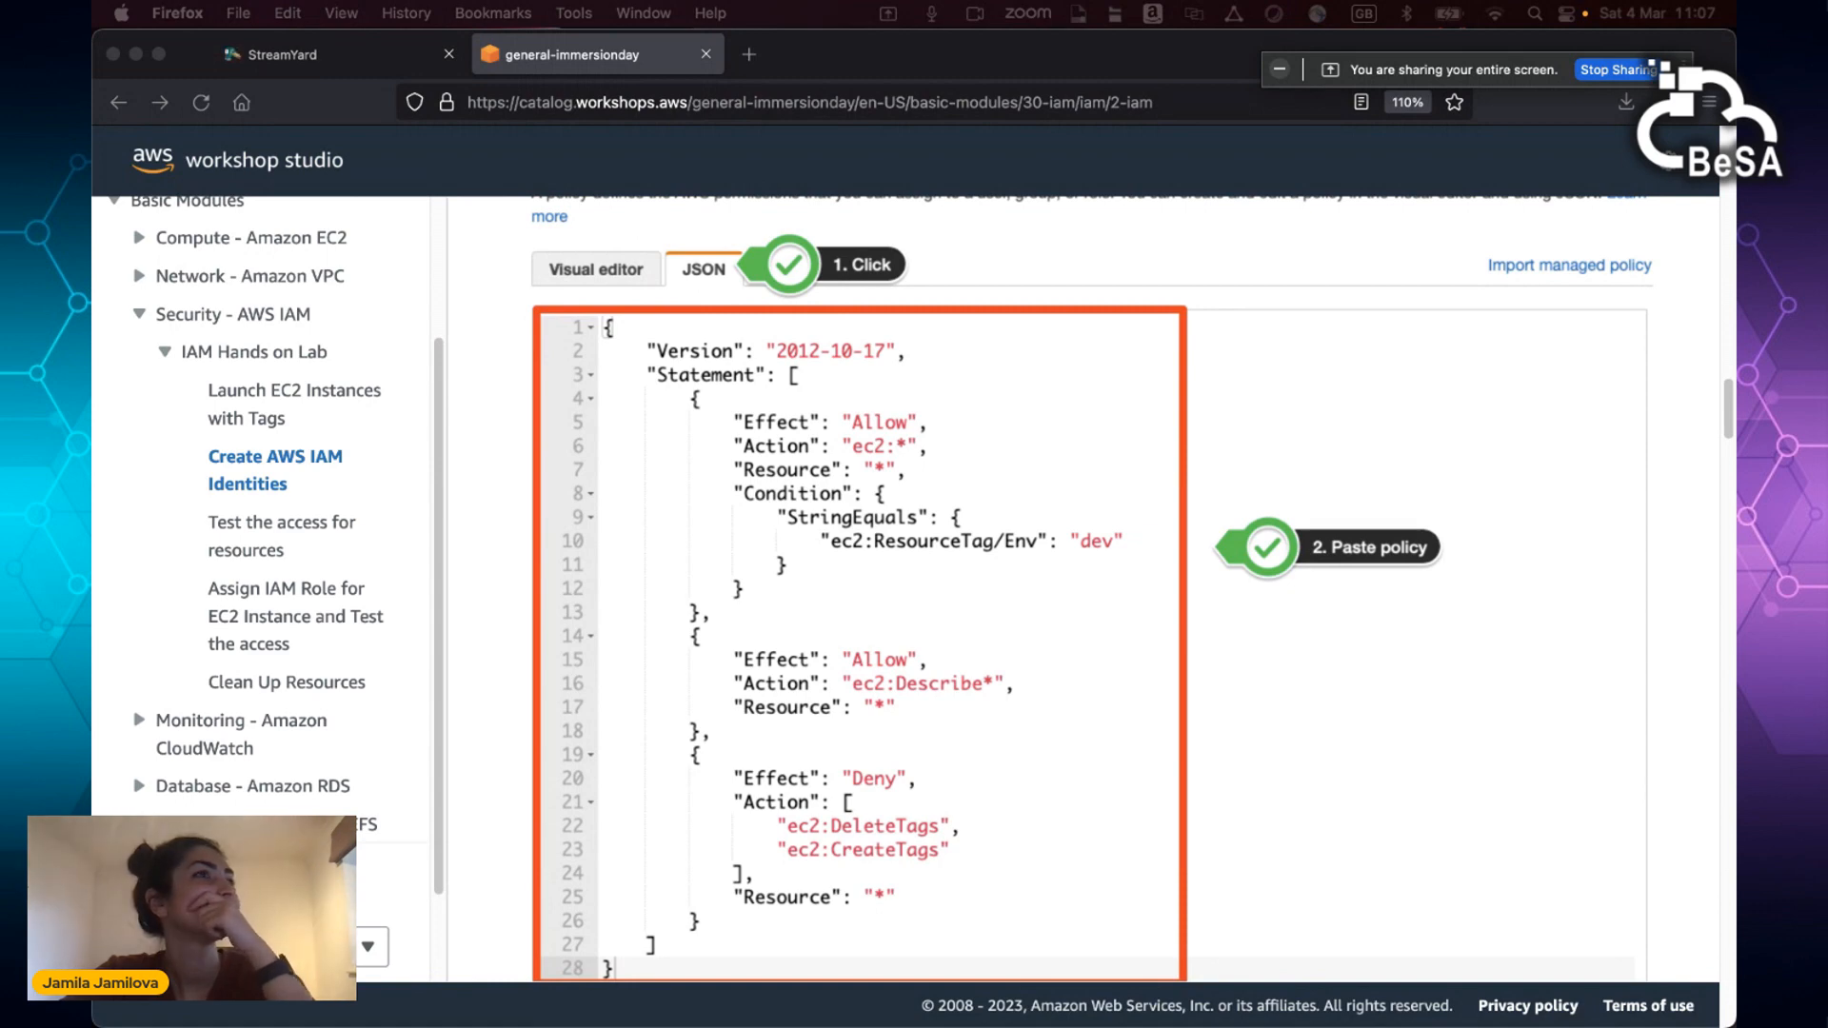
# Step: Try to use the IAM dashboard as dev-user from a new AWS console page, and close the page
pyautogui.press('super+t')
pyautogui.write('https://us-east-1.console.aws.am')
pyautogui.press('Return')
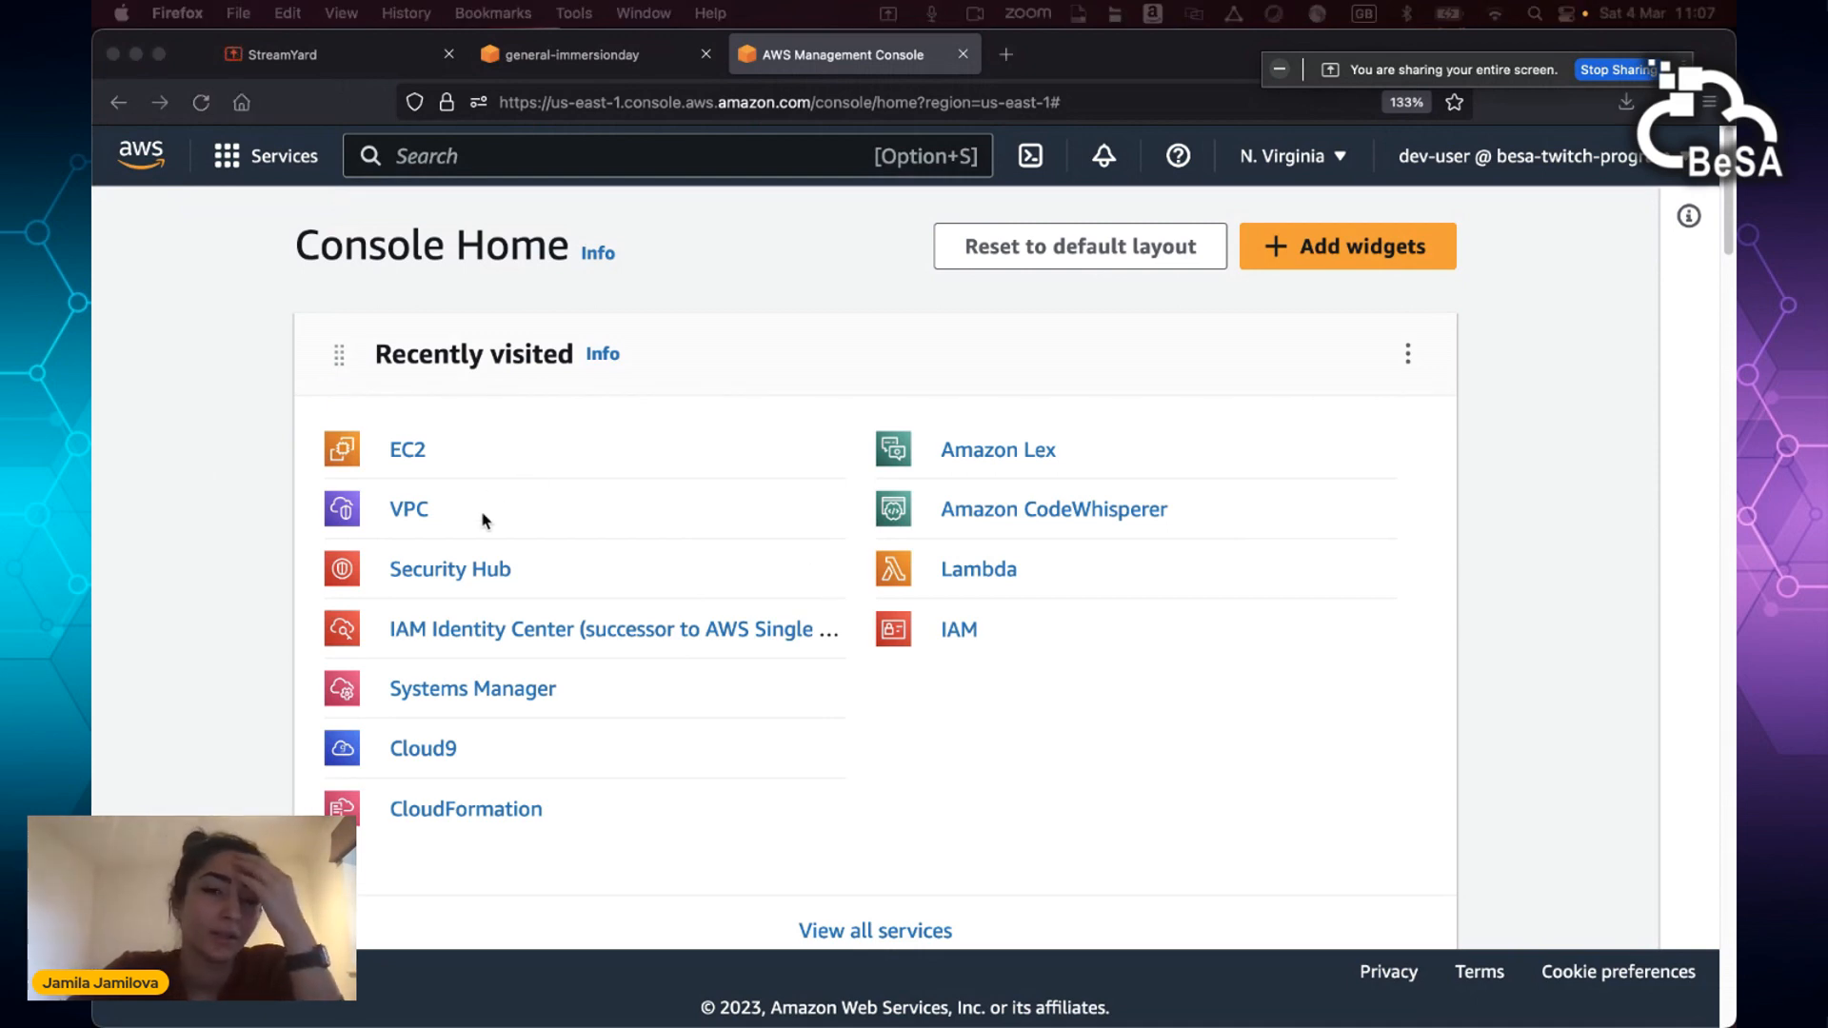
pyautogui.click(466, 633)
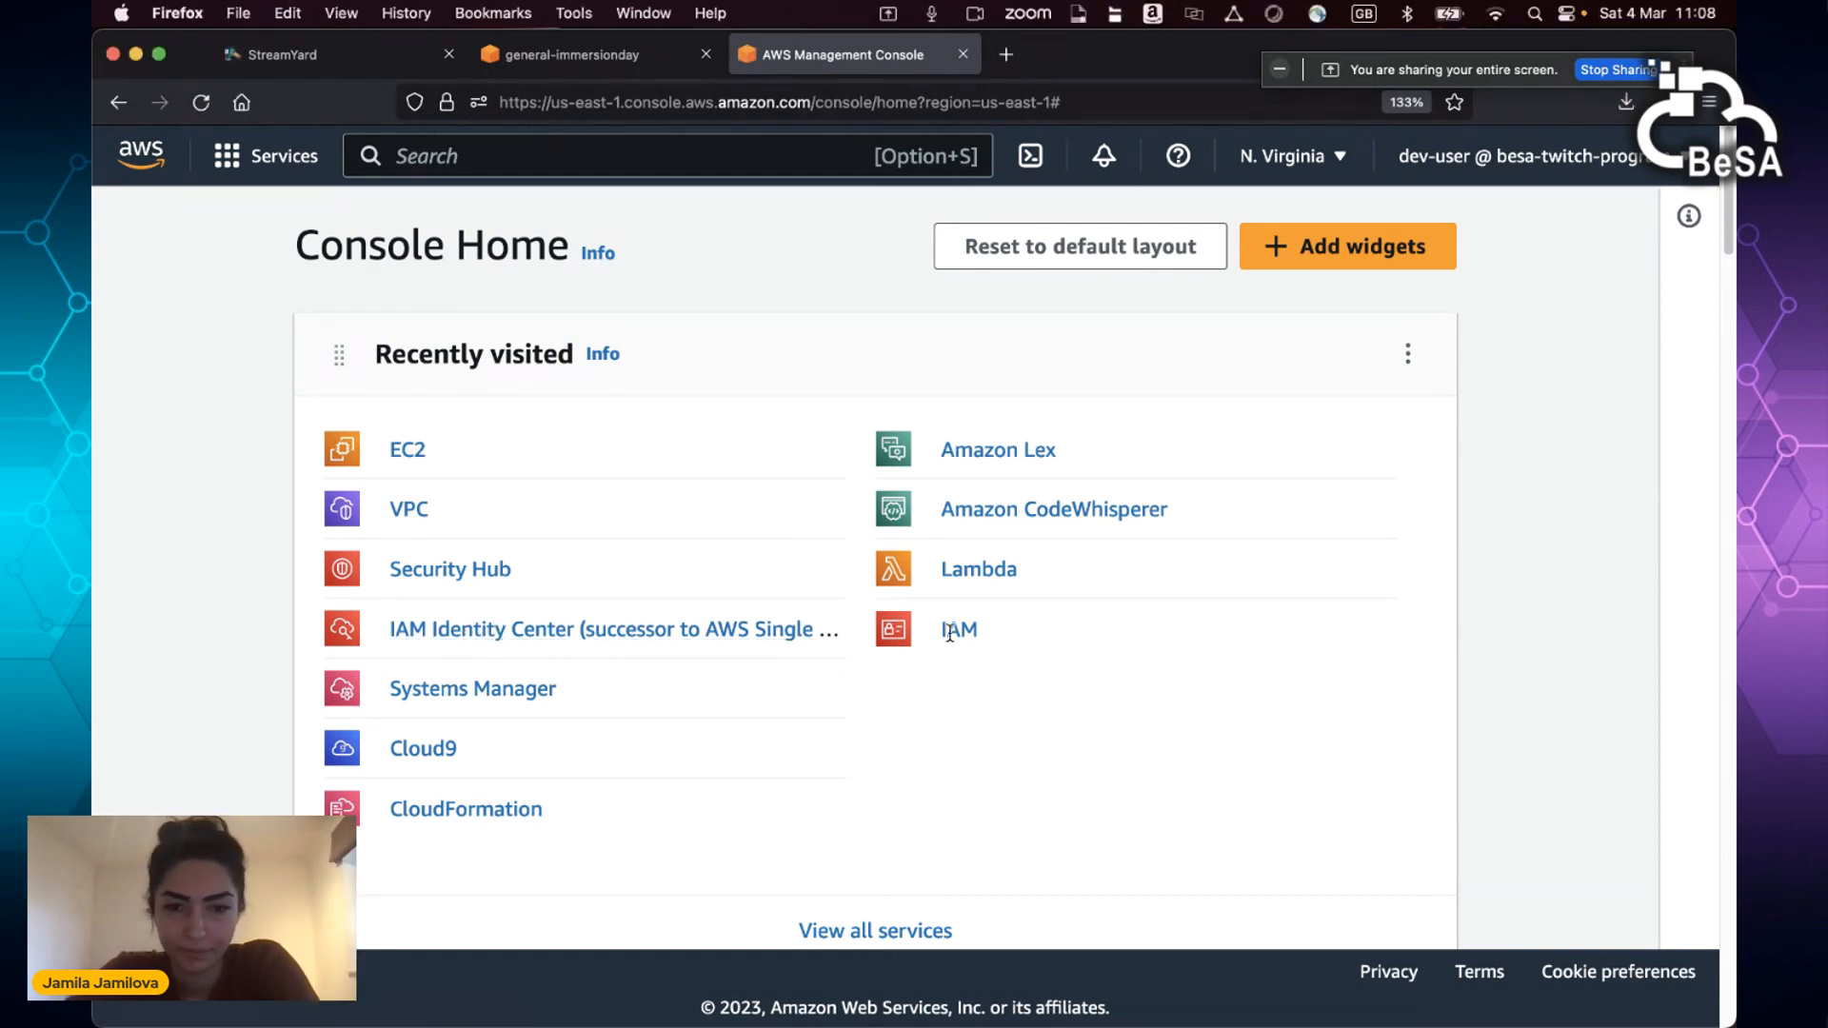
pyautogui.click(963, 632)
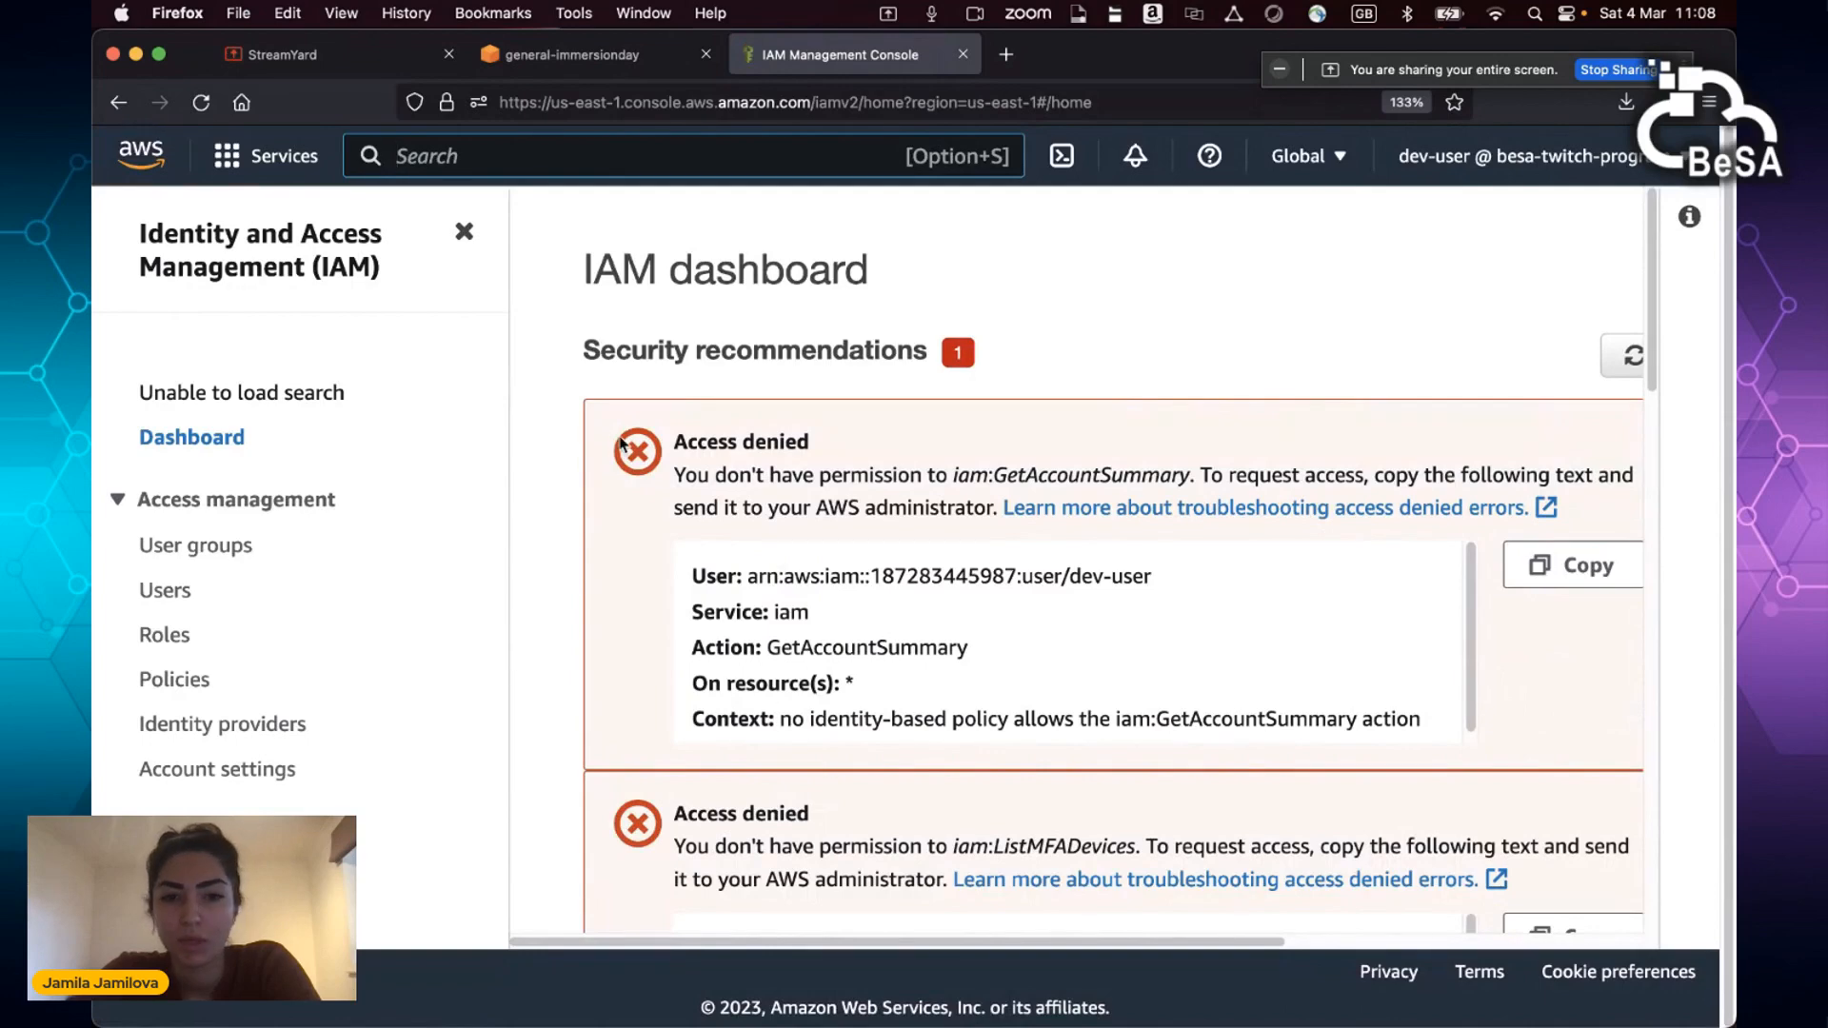
pyautogui.scroll(-1, 736, 621)
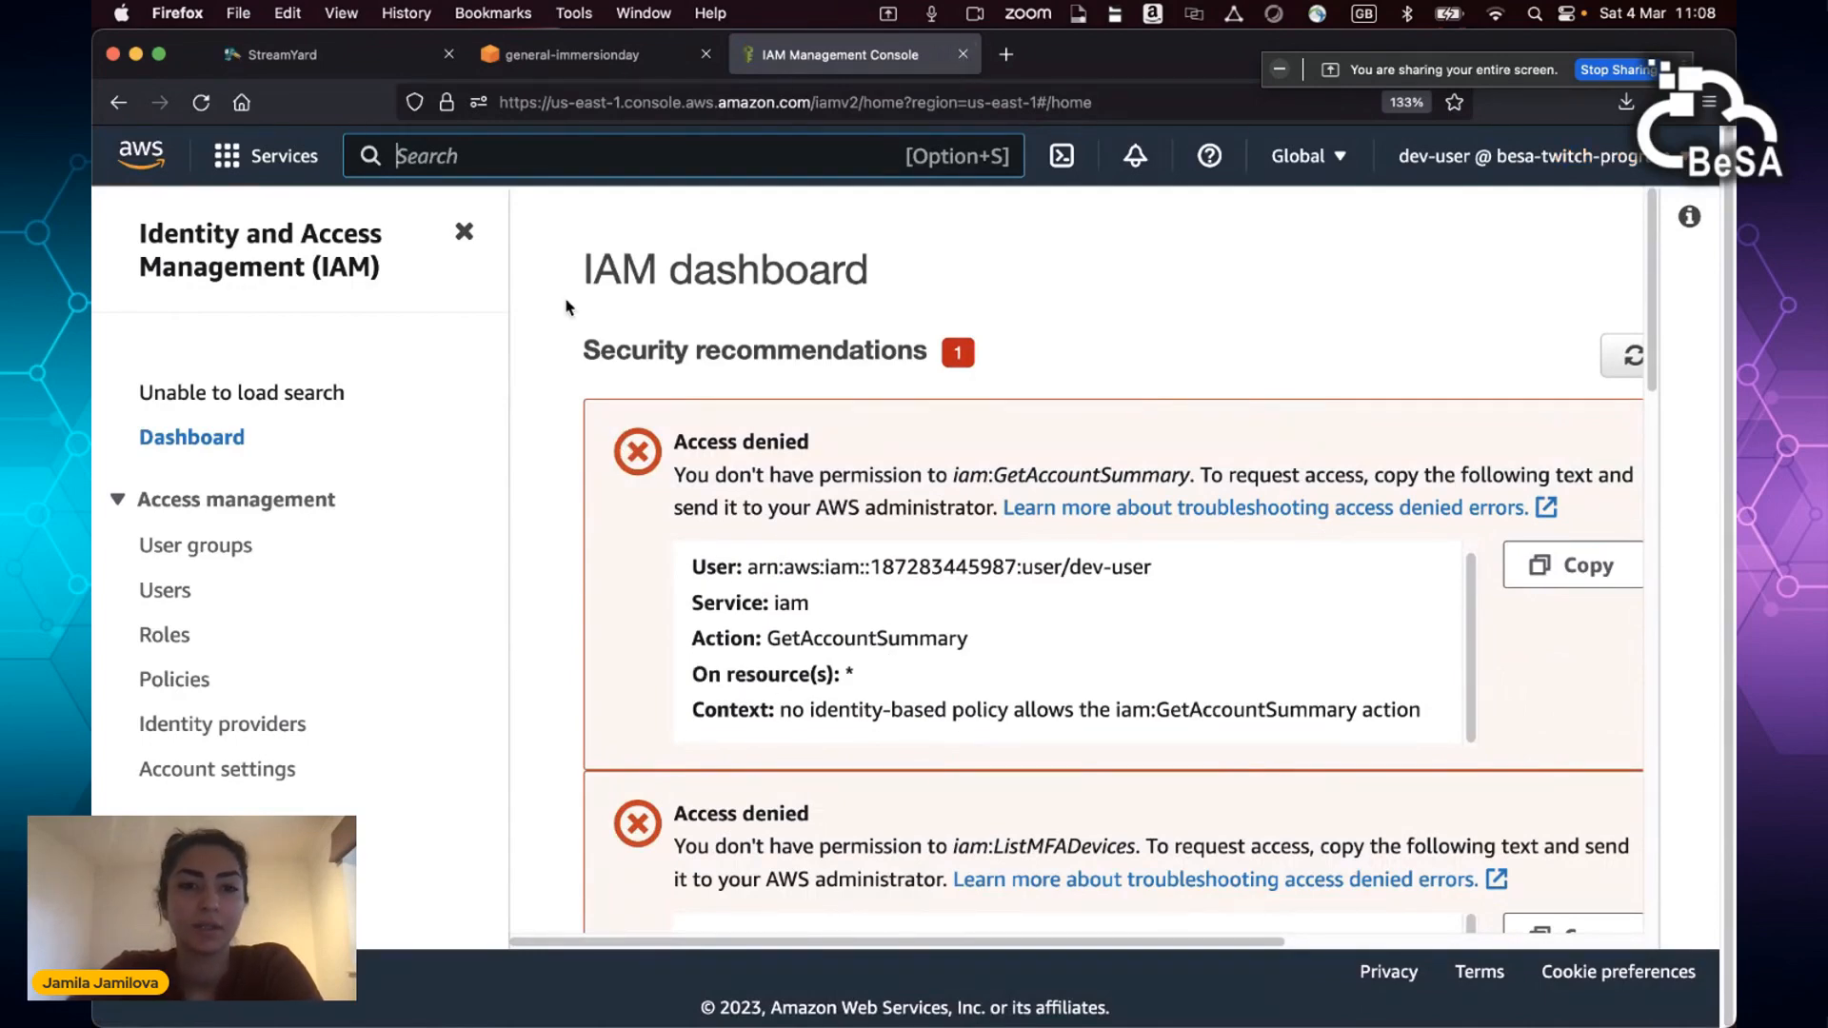
pyautogui.click(964, 54)
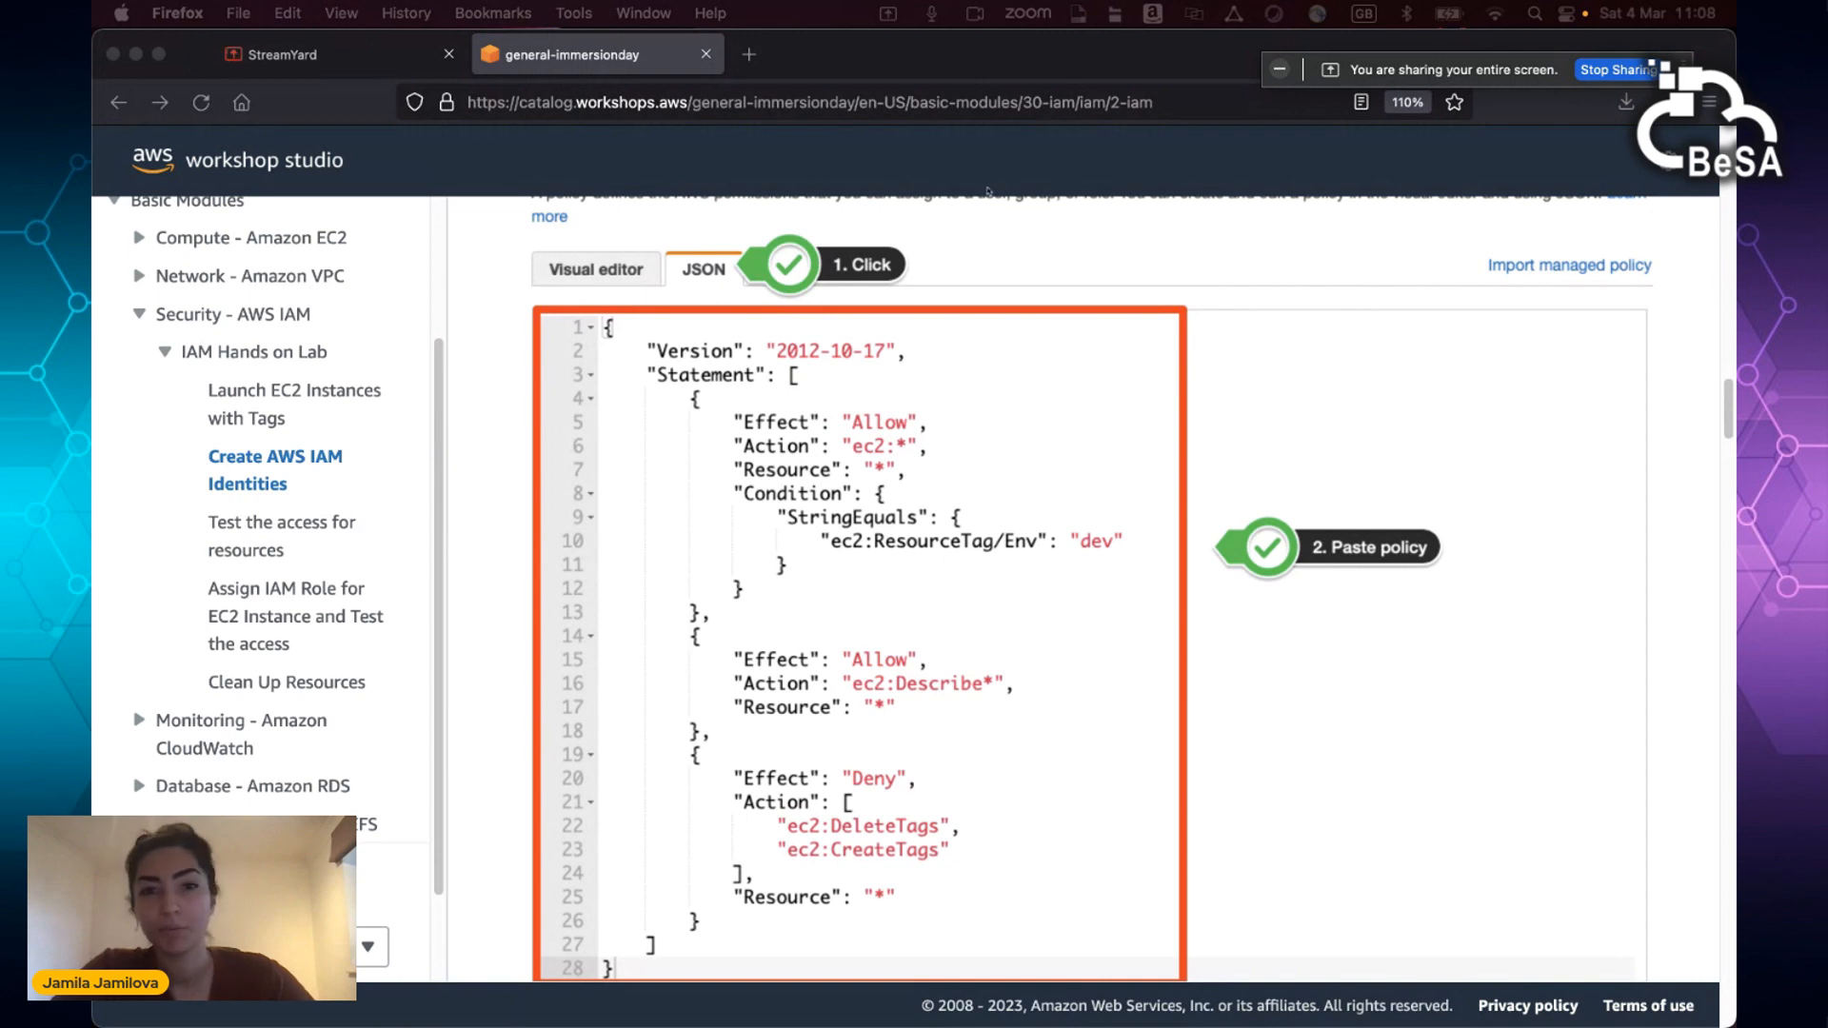
pyautogui.click(749, 55)
pyautogui.write('https://us-east-1.console.aws.amazon.com/console/home?region=us-east-1#')
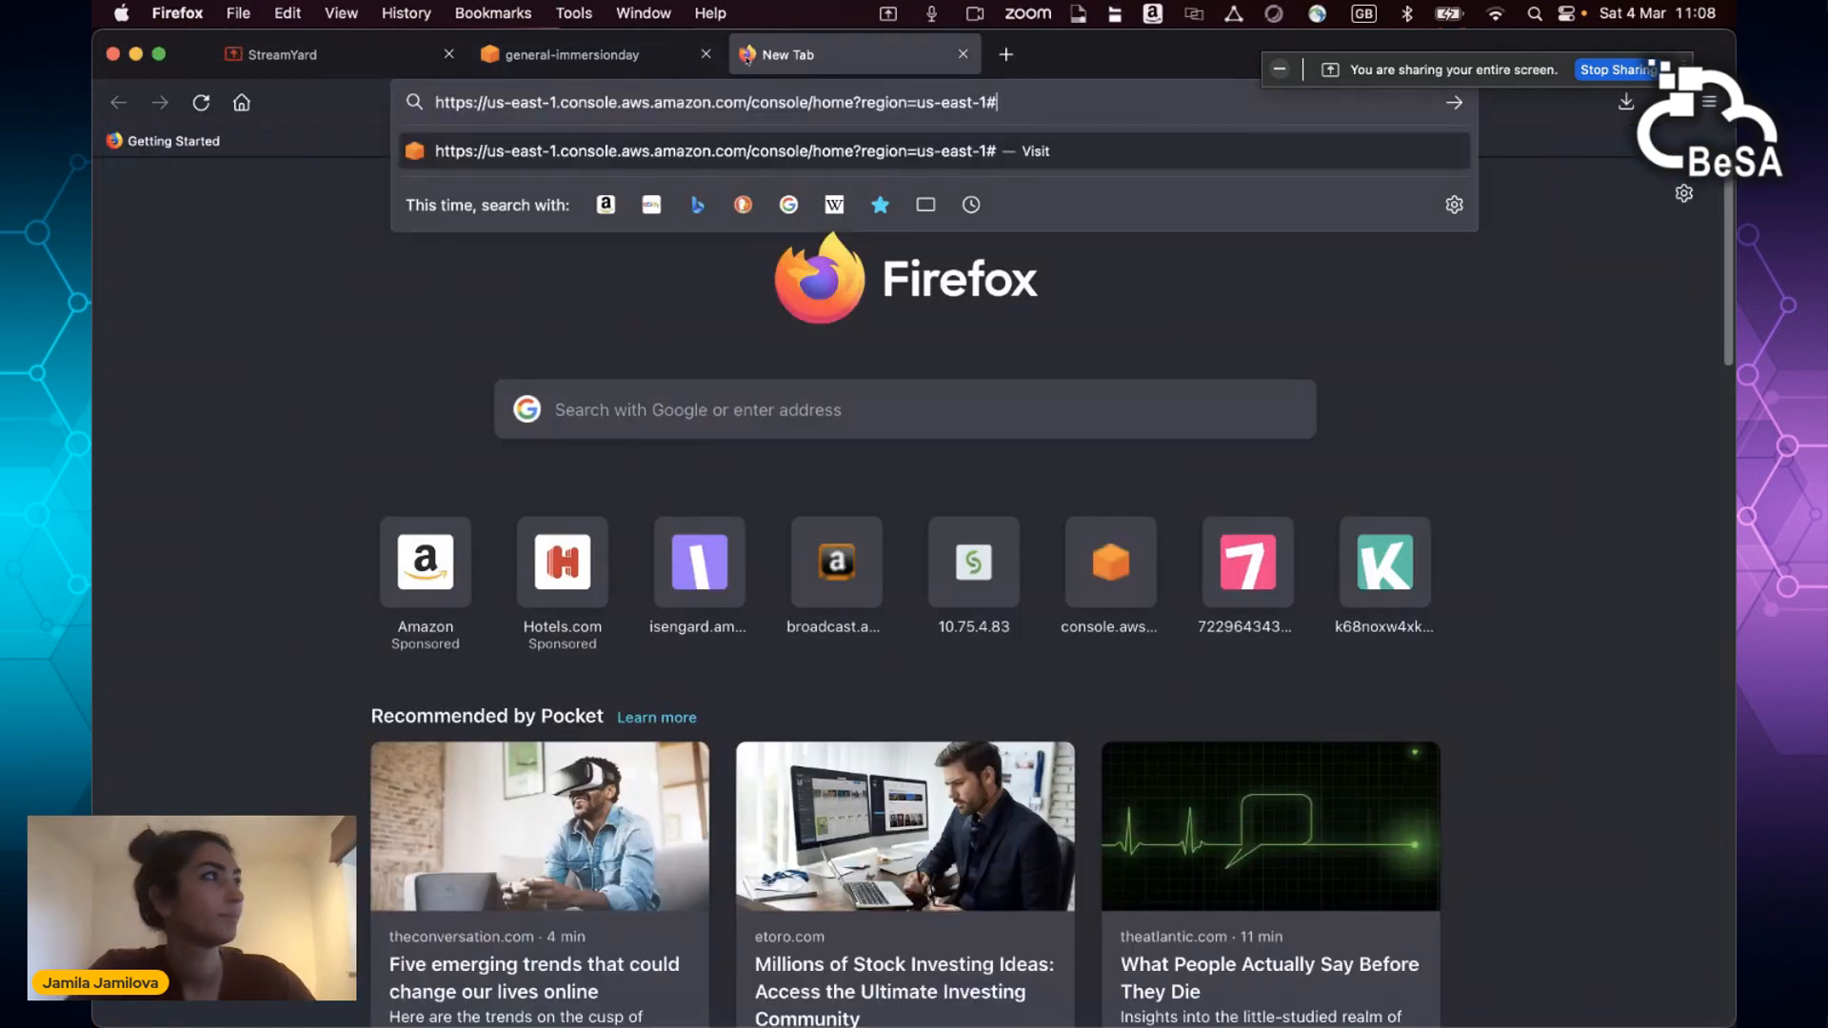
pyautogui.press('Return')
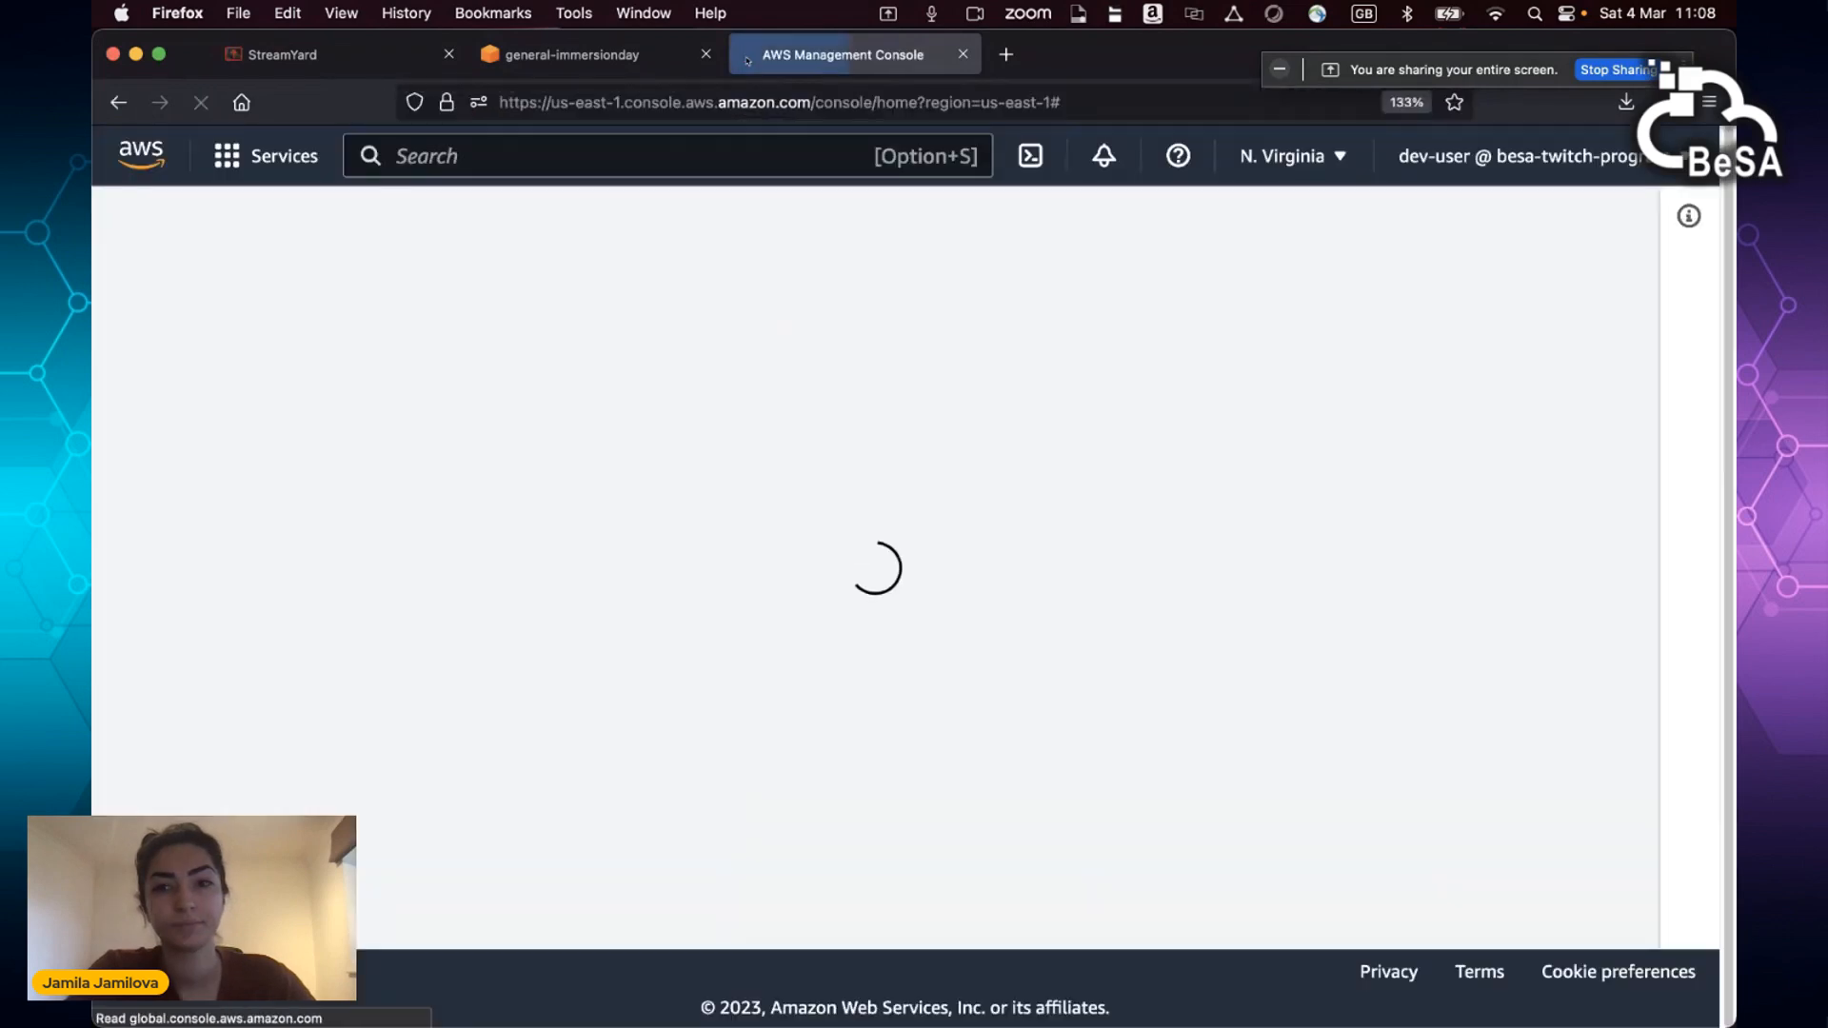
pyautogui.click(964, 56)
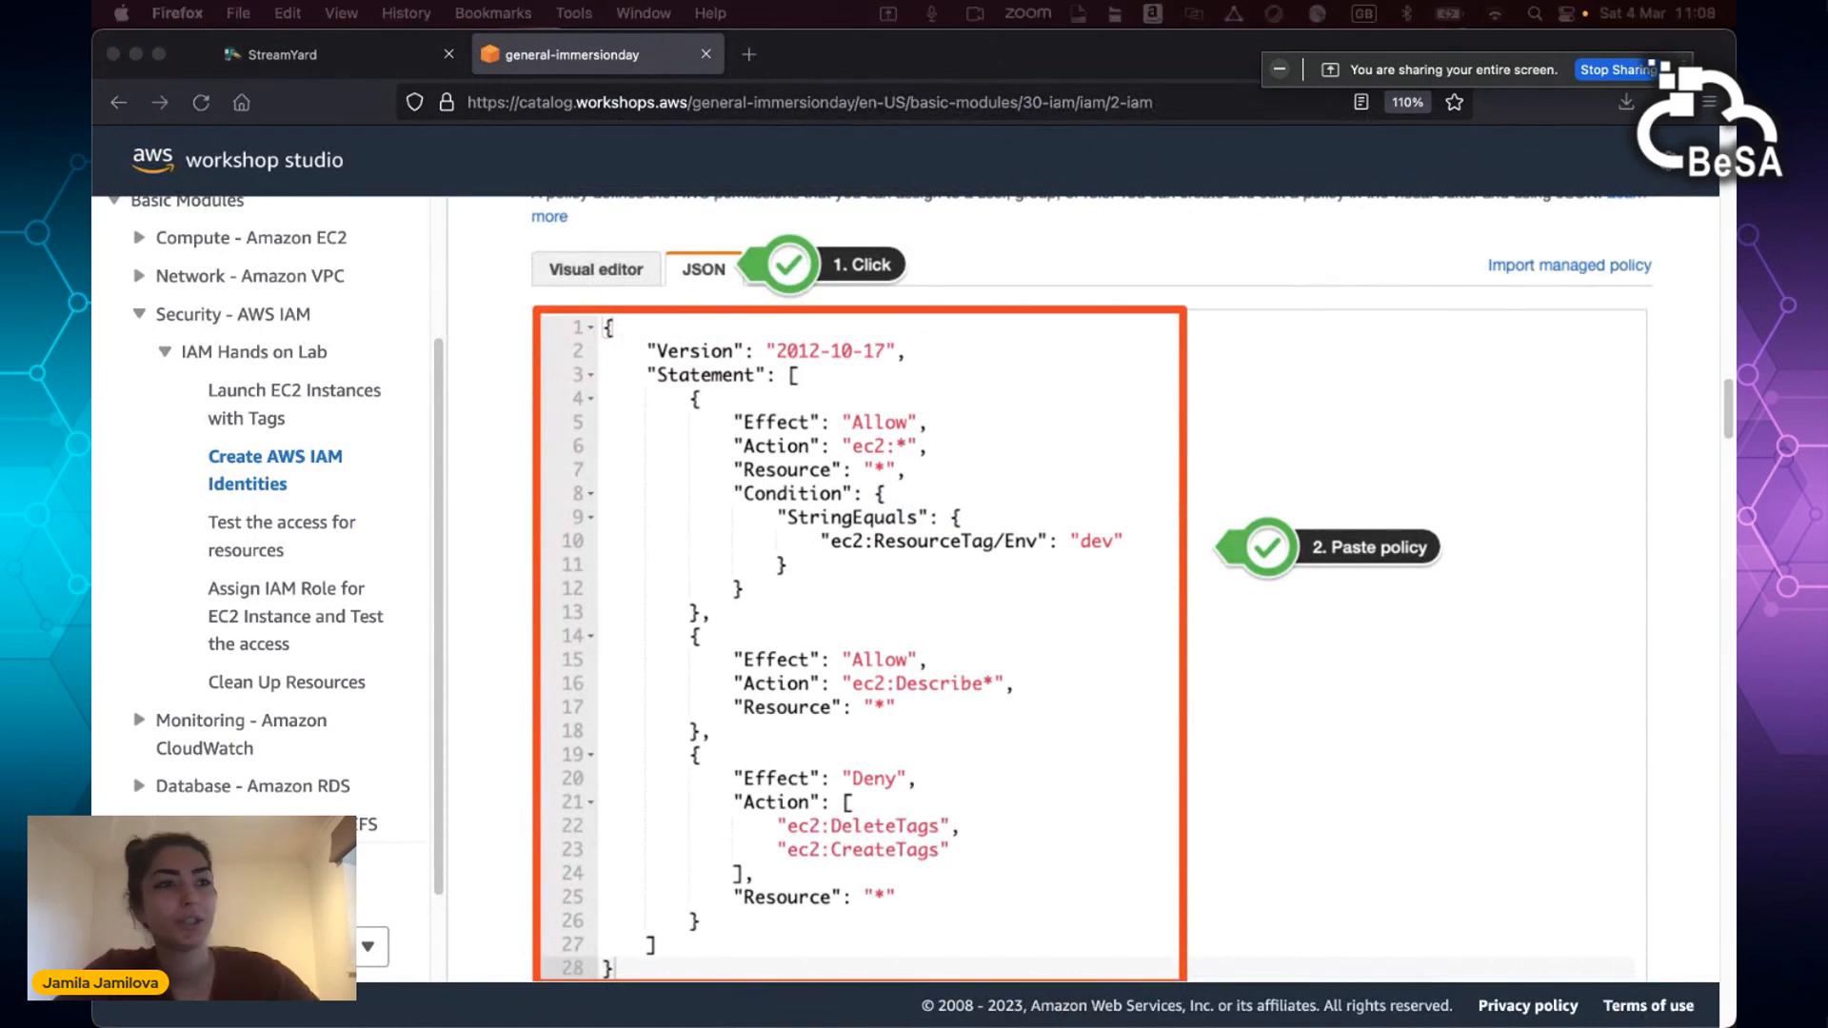
# Step: Switch to the Chrome window with the administrator's AWS console and bring it full size onto the shared screen
pyautogui.hotkey('ctrl', 'Left')
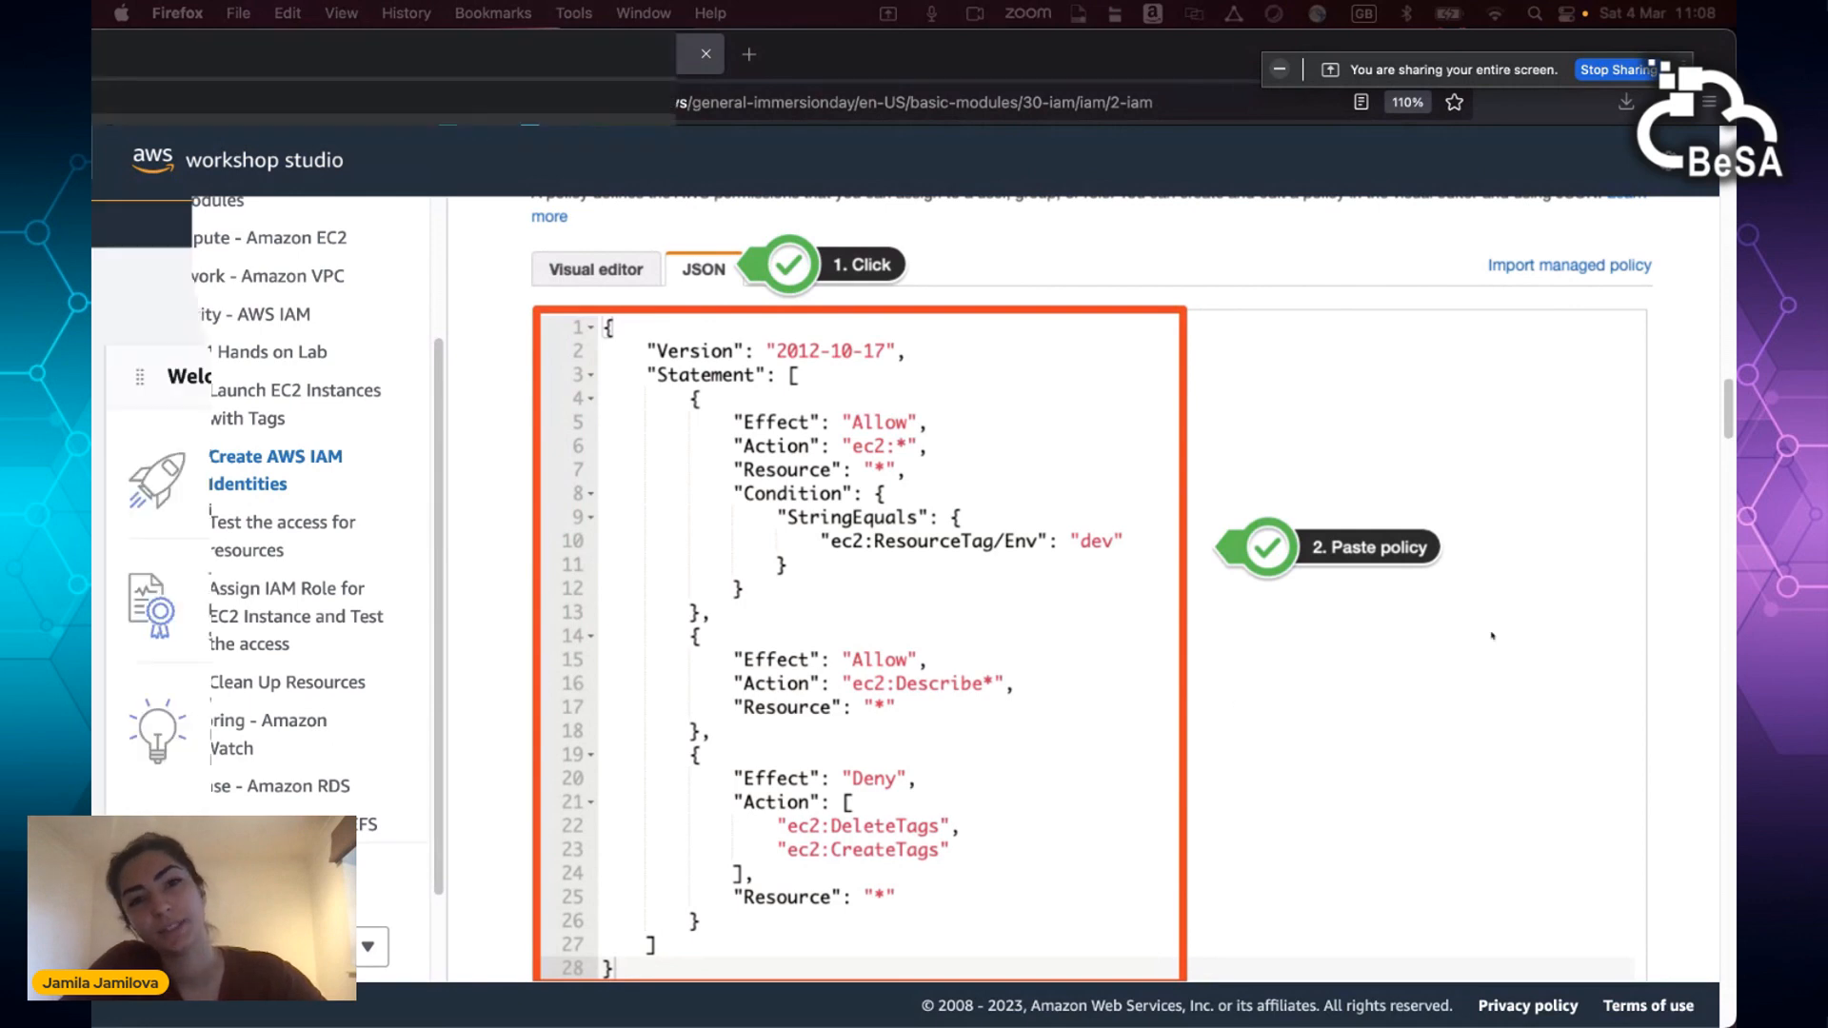
pyautogui.hotkey('ctrl', 'Right')
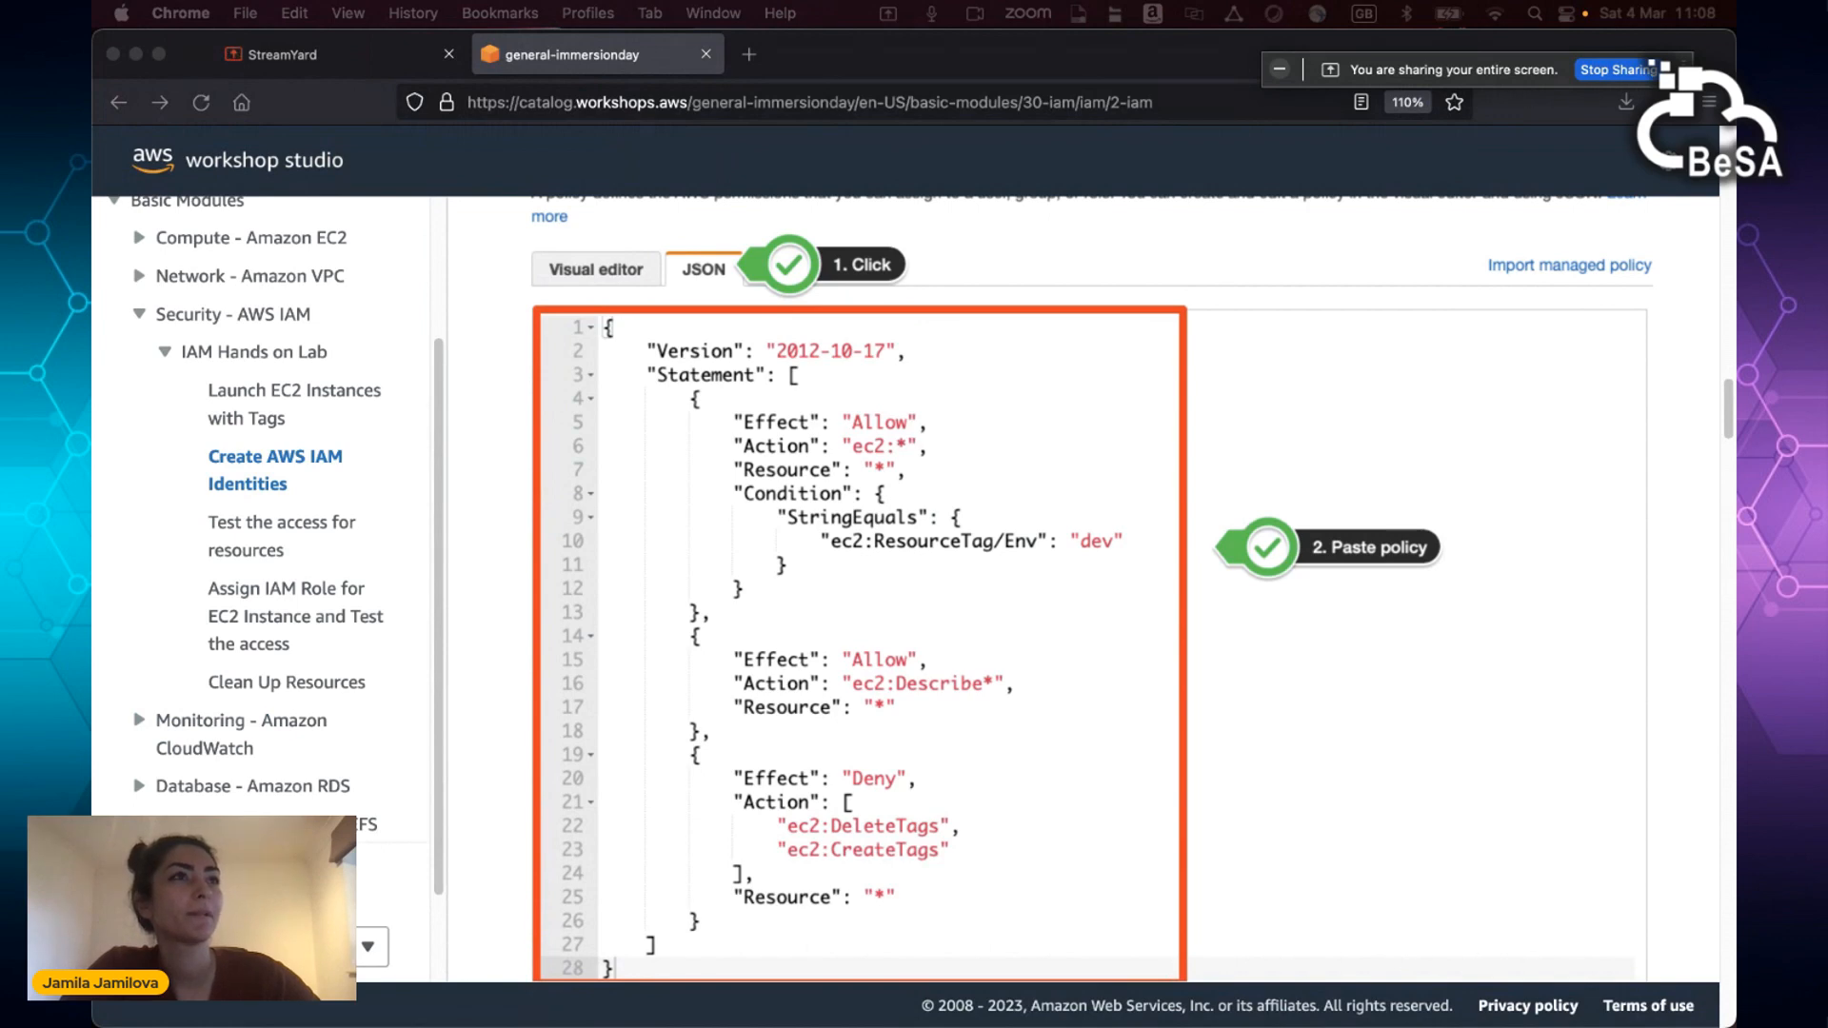
pyautogui.moveTo(1732, 628); pyautogui.dragTo(1662, 636)
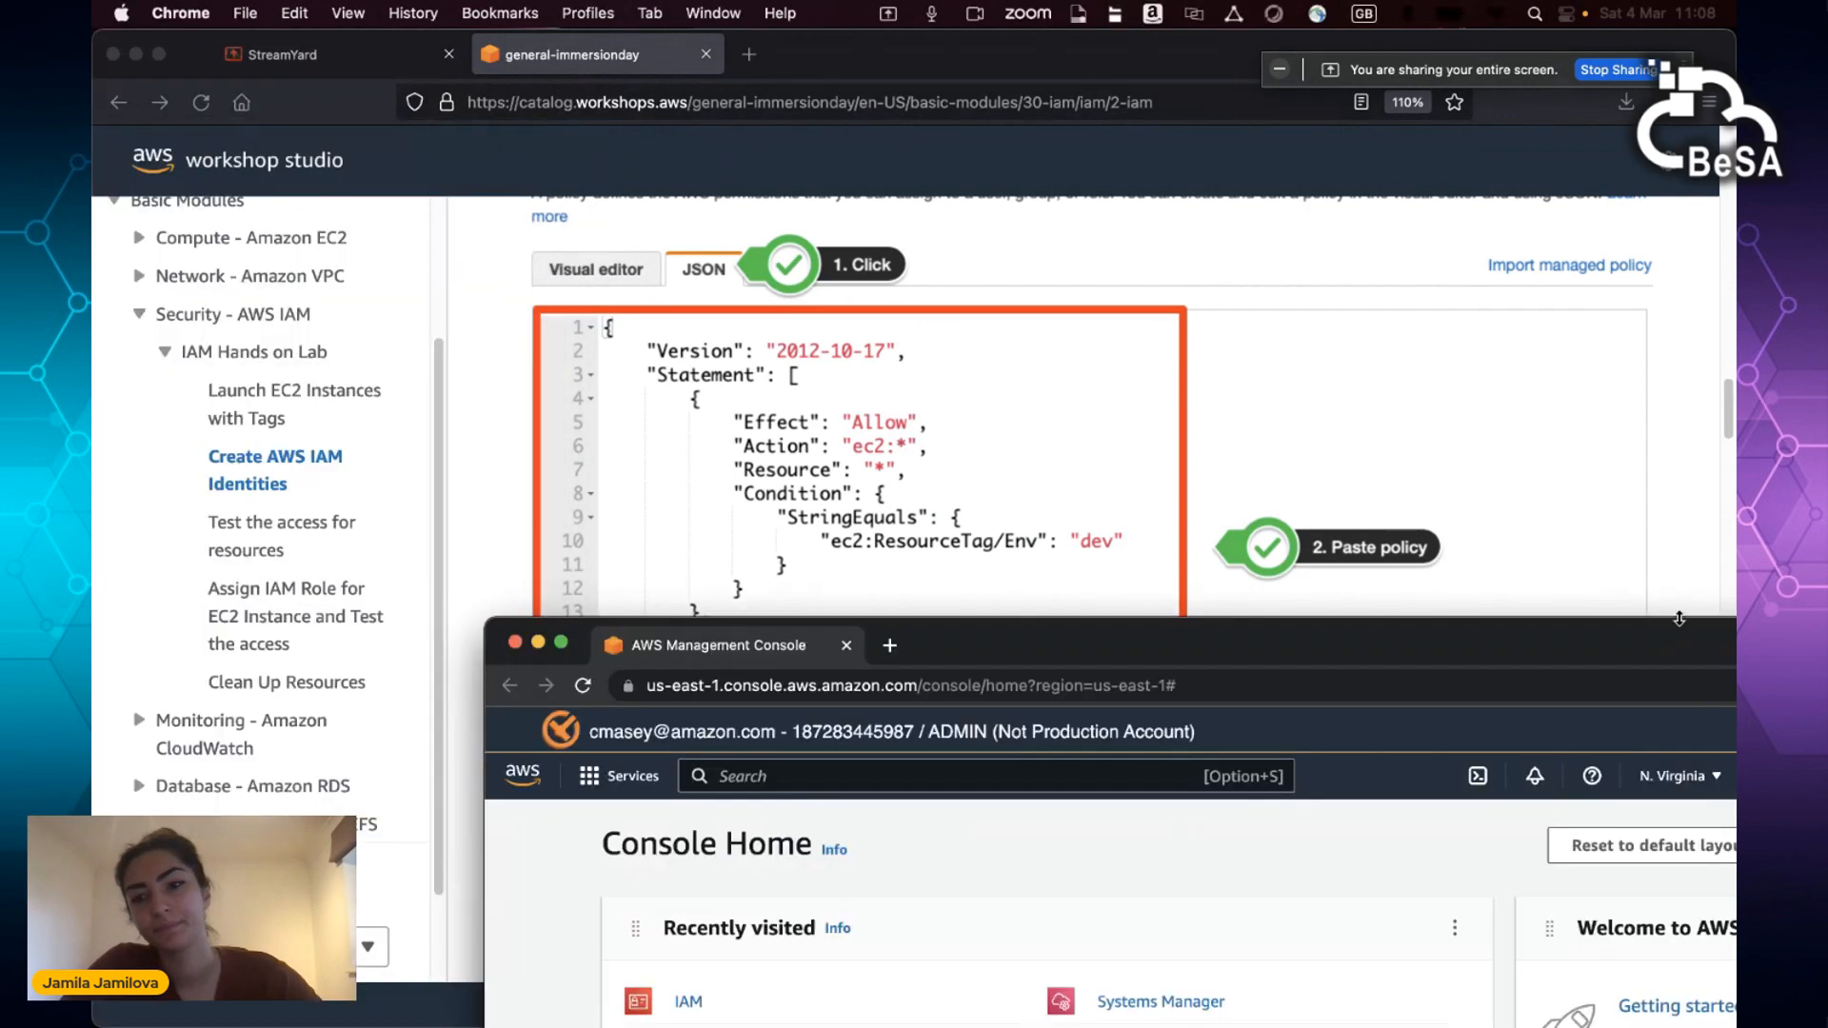
pyautogui.doubleClick(1662, 635)
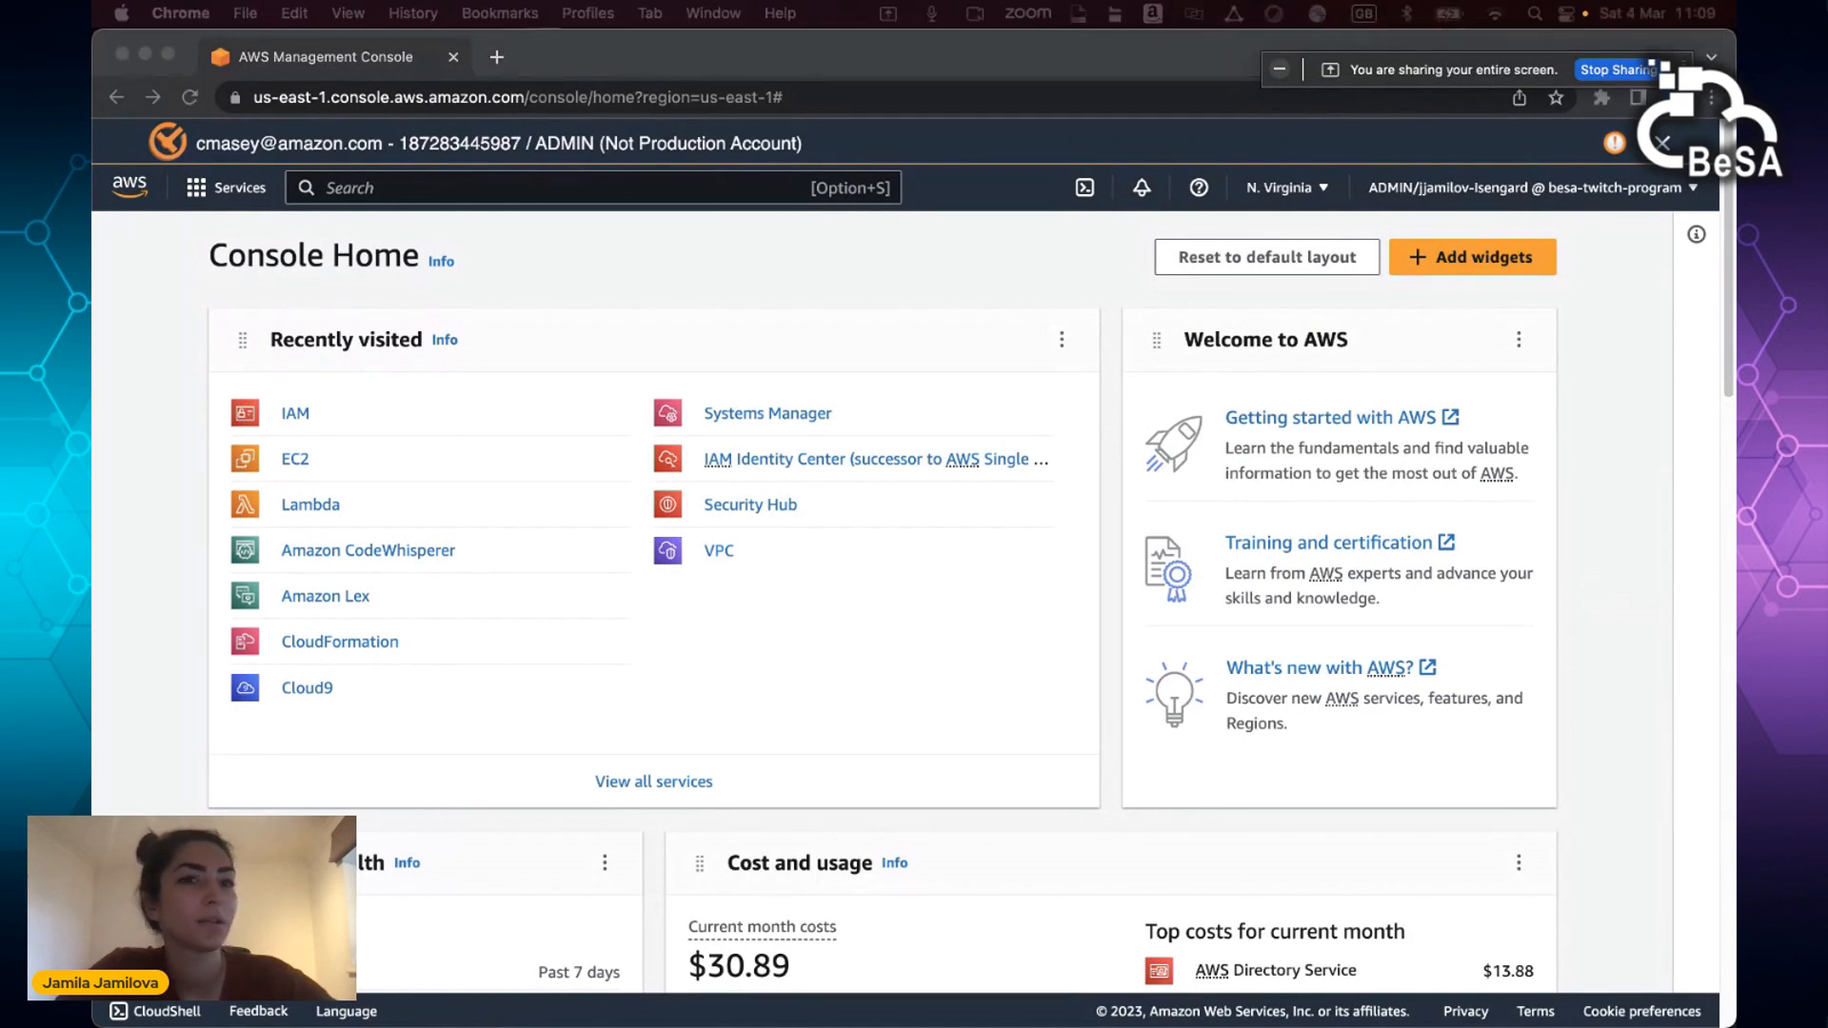
# Step: Open the IAM Policy Simulator from the administrator's IAM dashboard and select dev-user
pyautogui.scroll(-3, 601, 576)
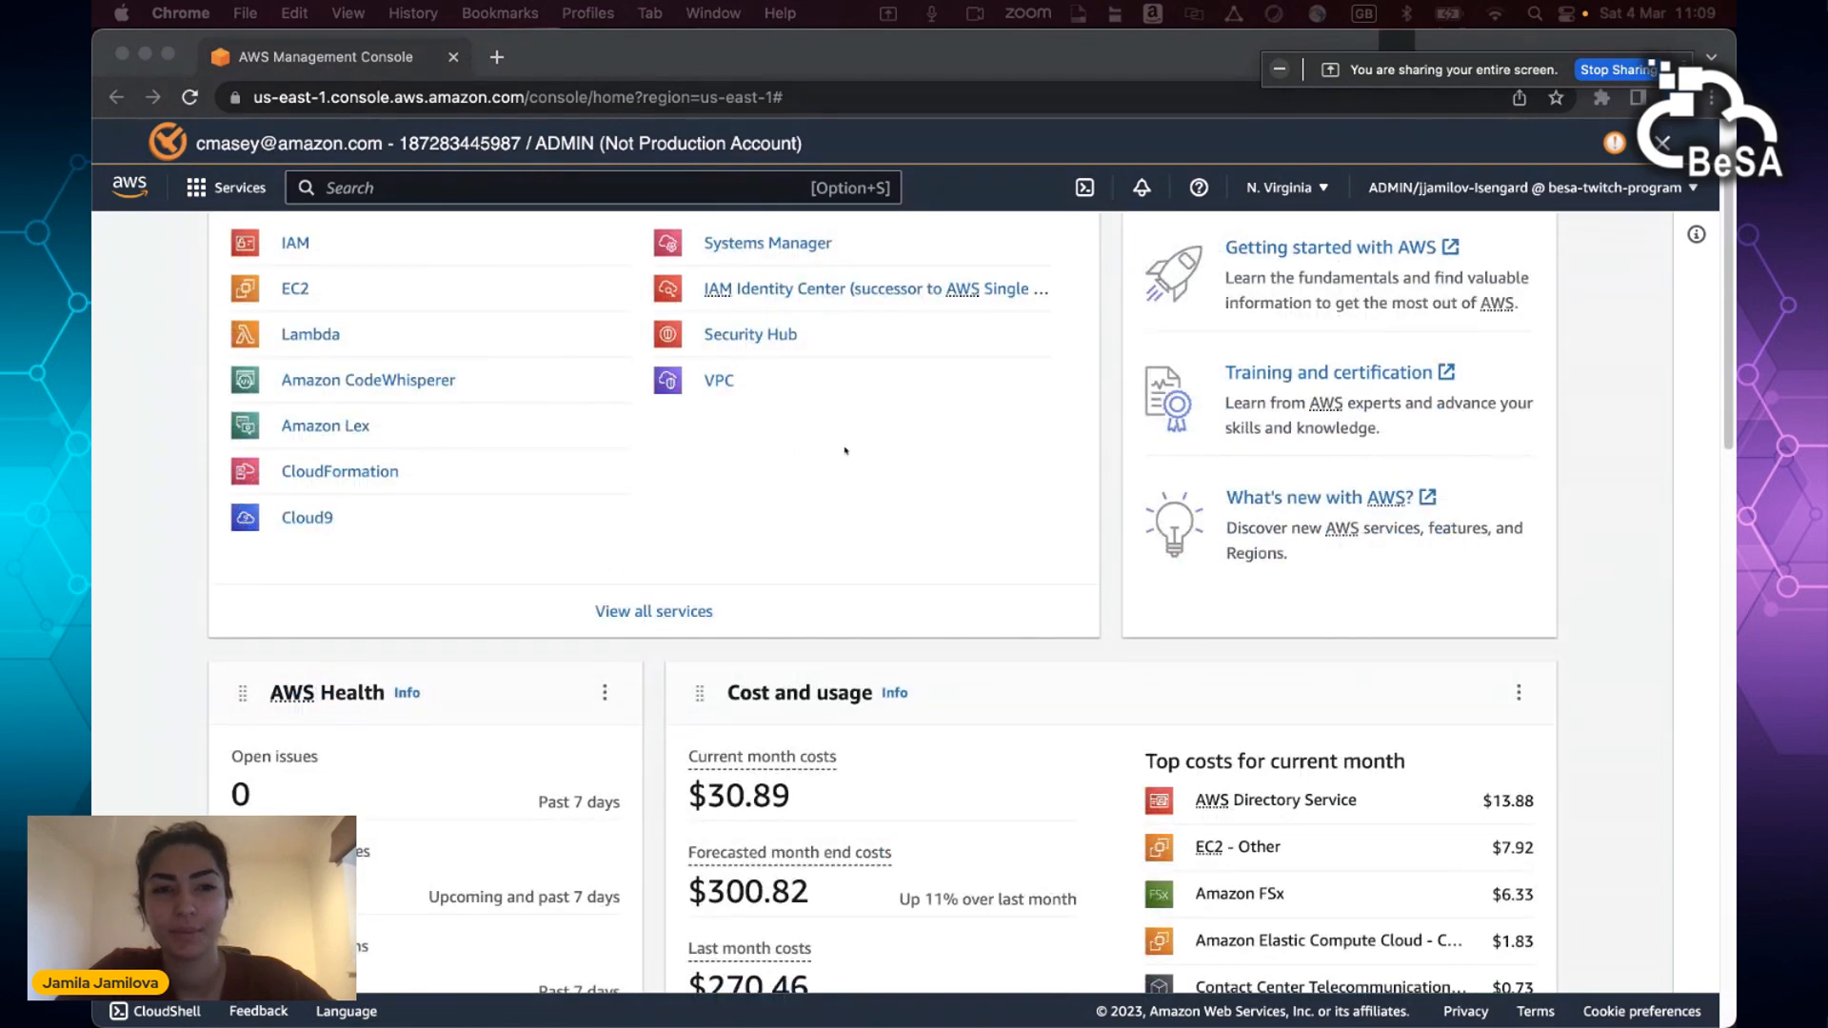
pyautogui.scroll(1, 333, 314)
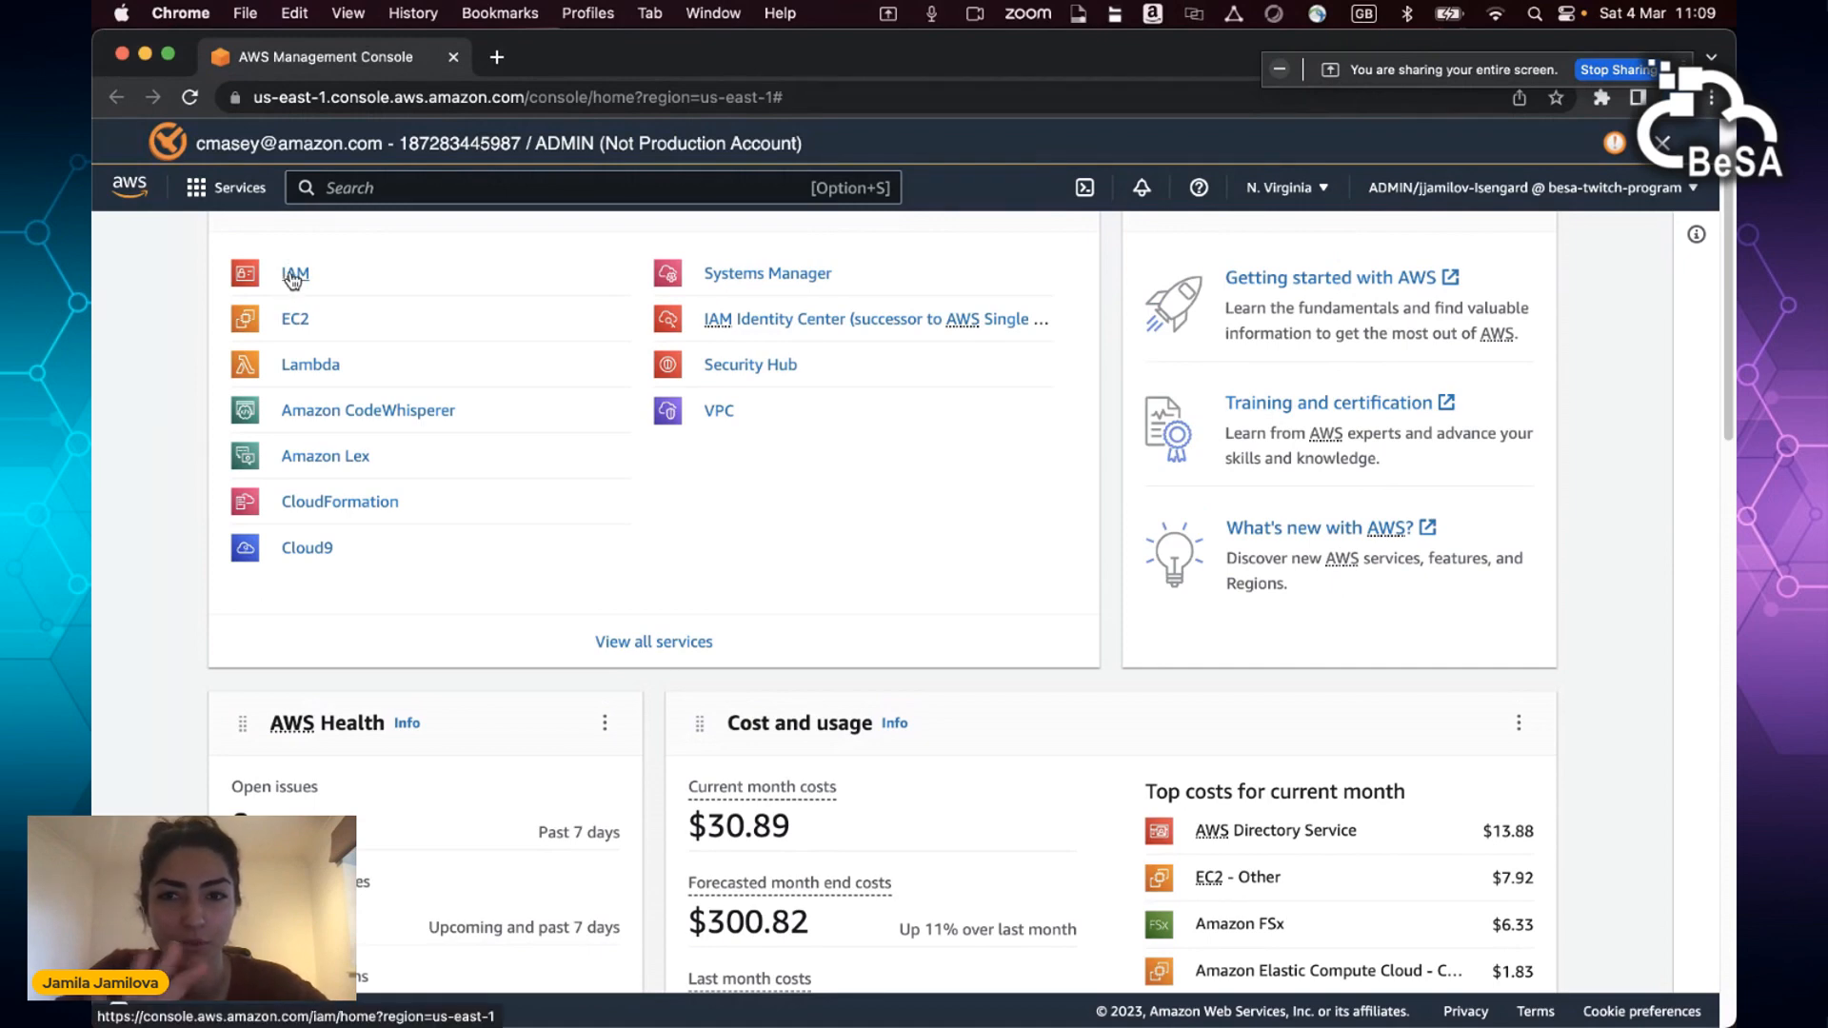
pyautogui.click(292, 276)
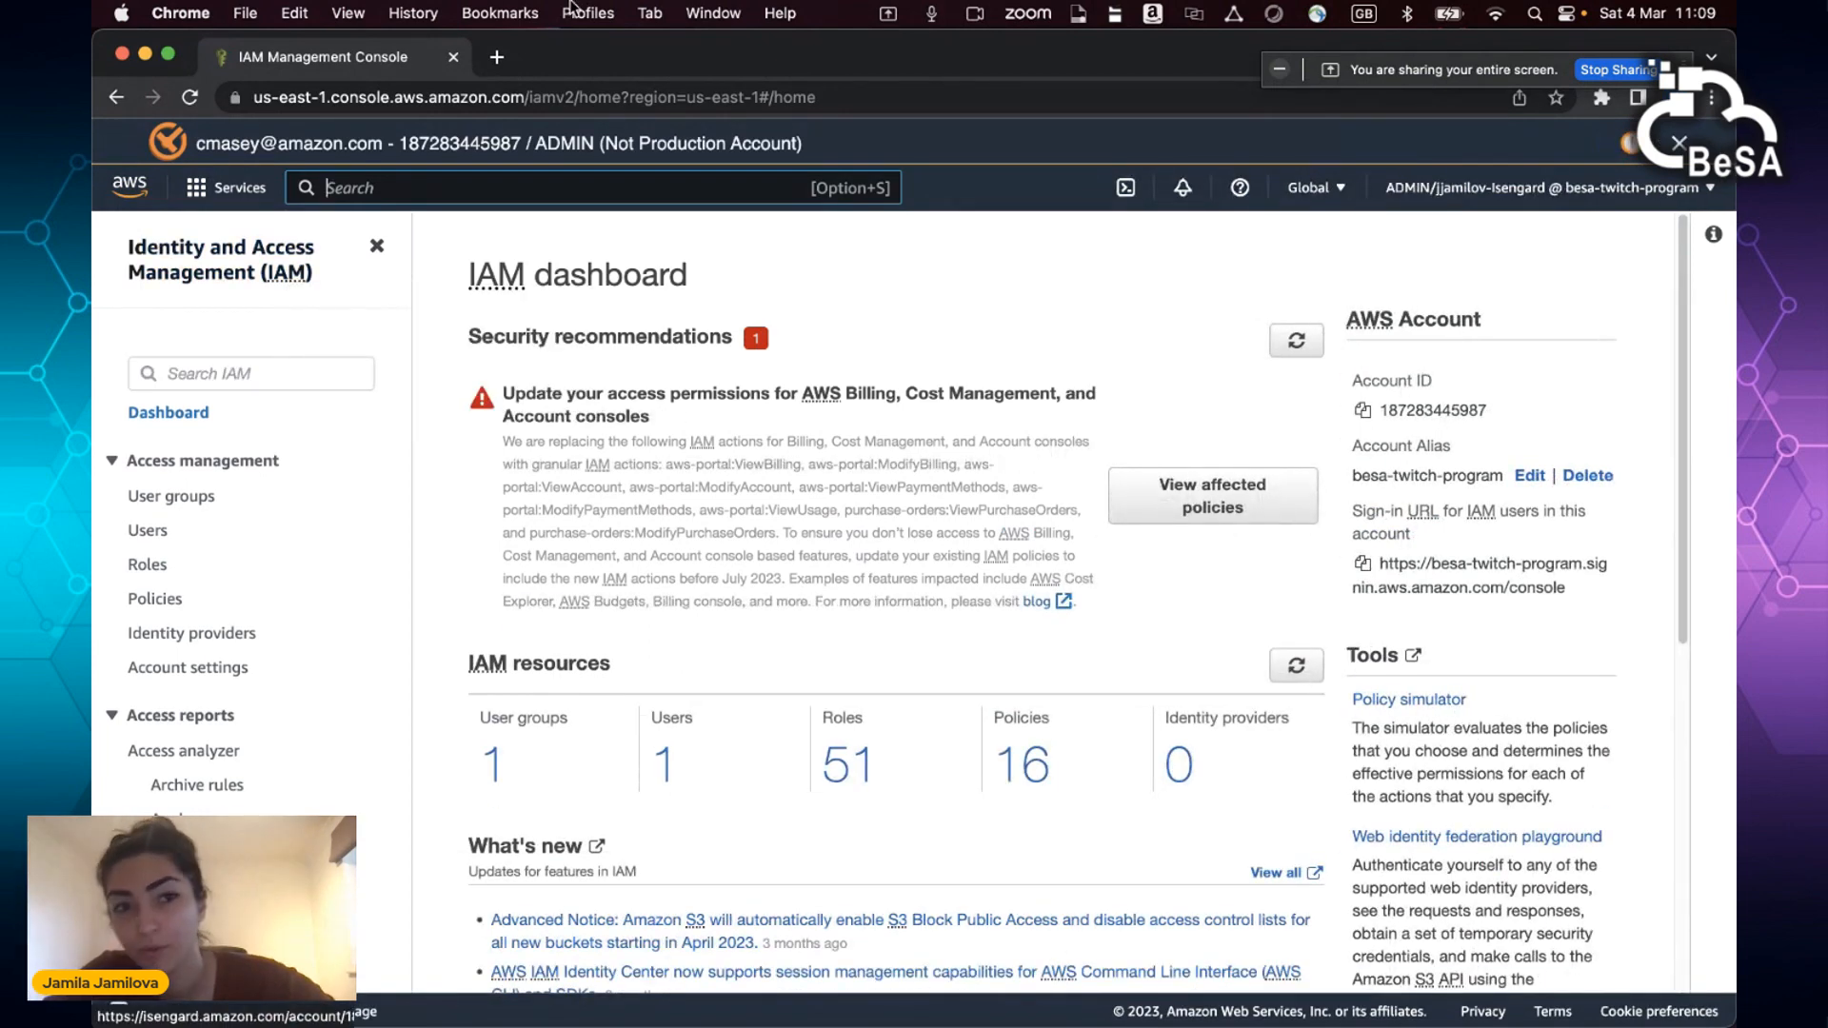
pyautogui.click(1427, 702)
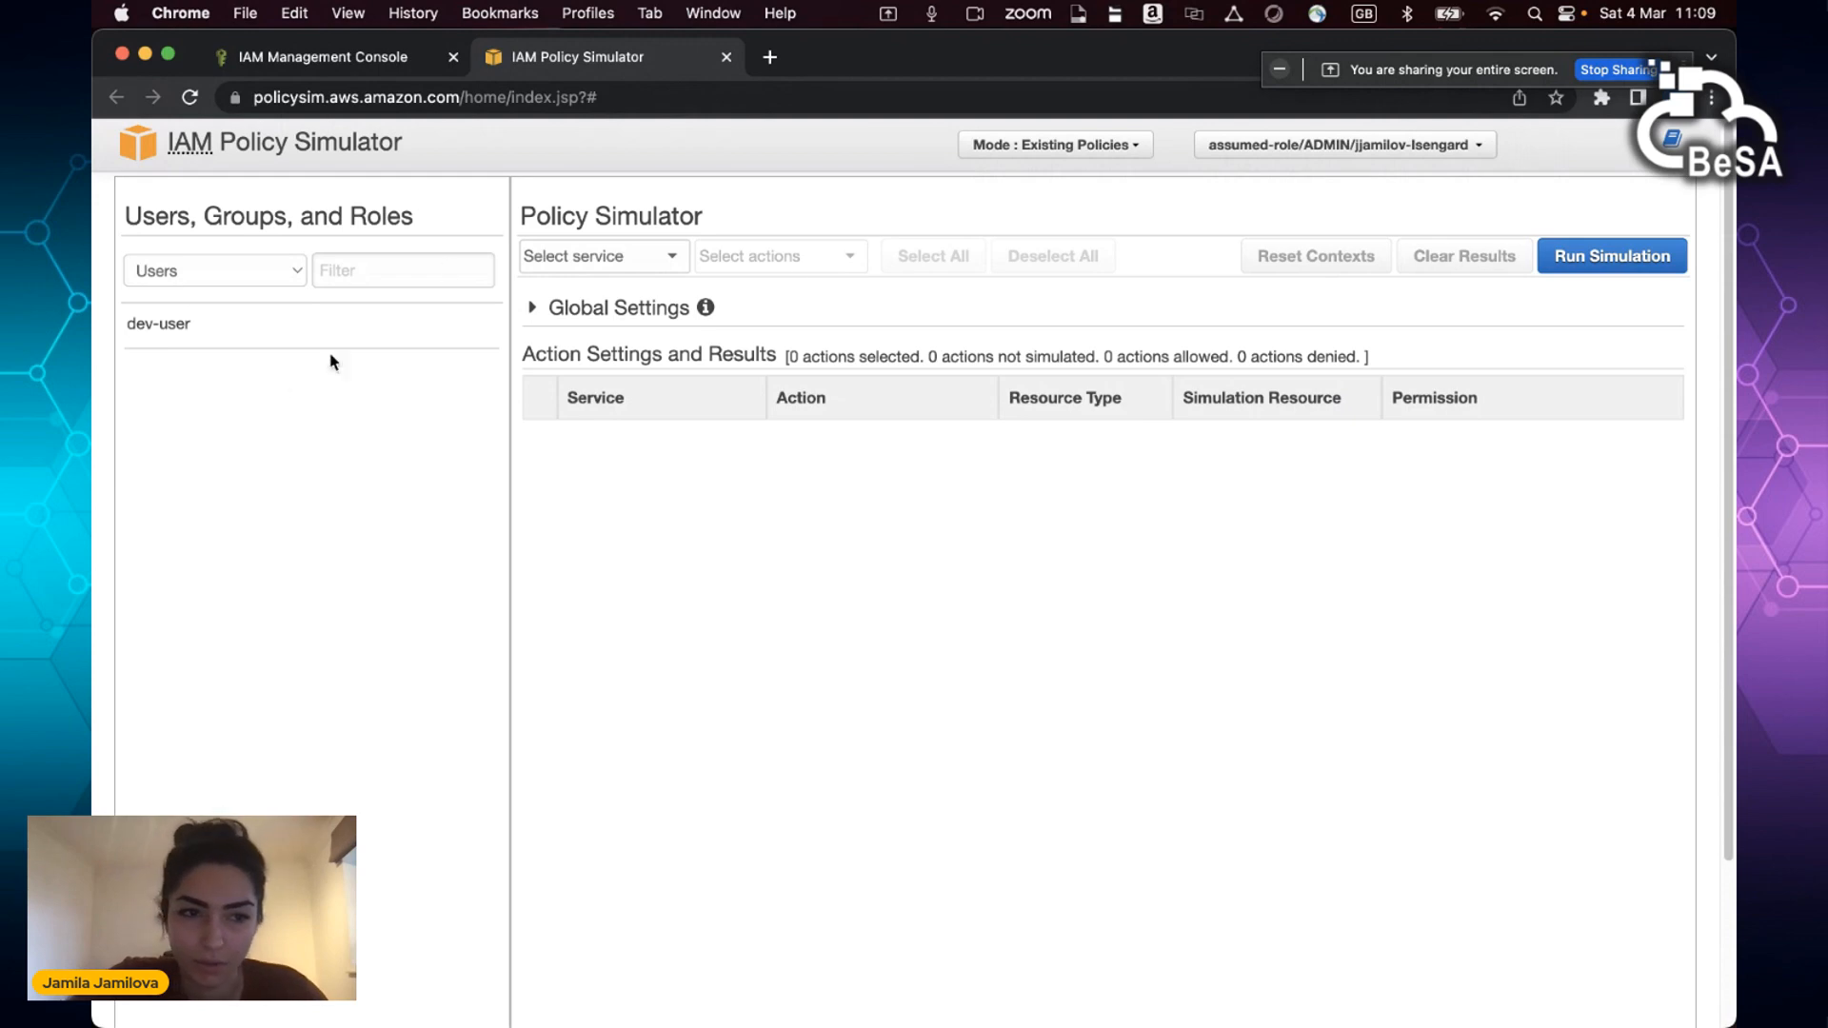
pyautogui.click(286, 340)
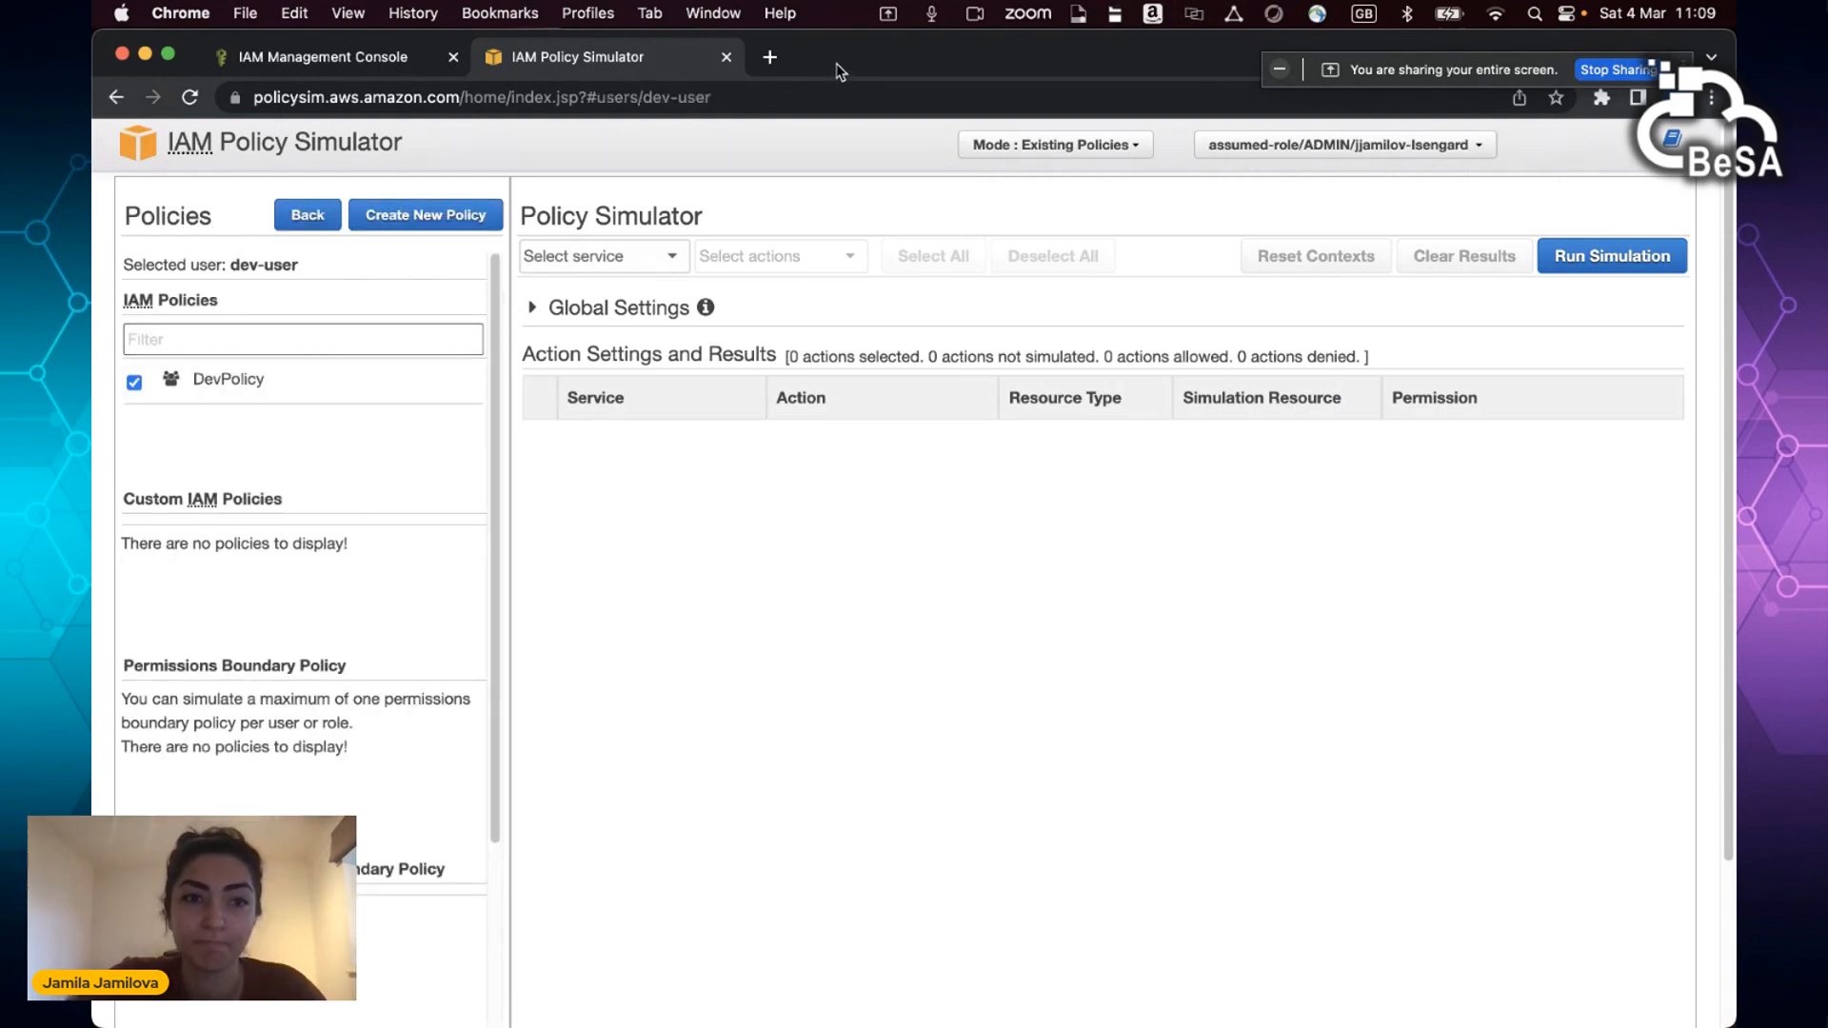
# Step: Copy the workshop guide's address from Firefox and open it in a new Chrome tab beside the Policy Simulator
pyautogui.moveTo(836, 63); pyautogui.dragTo(1088, 89)
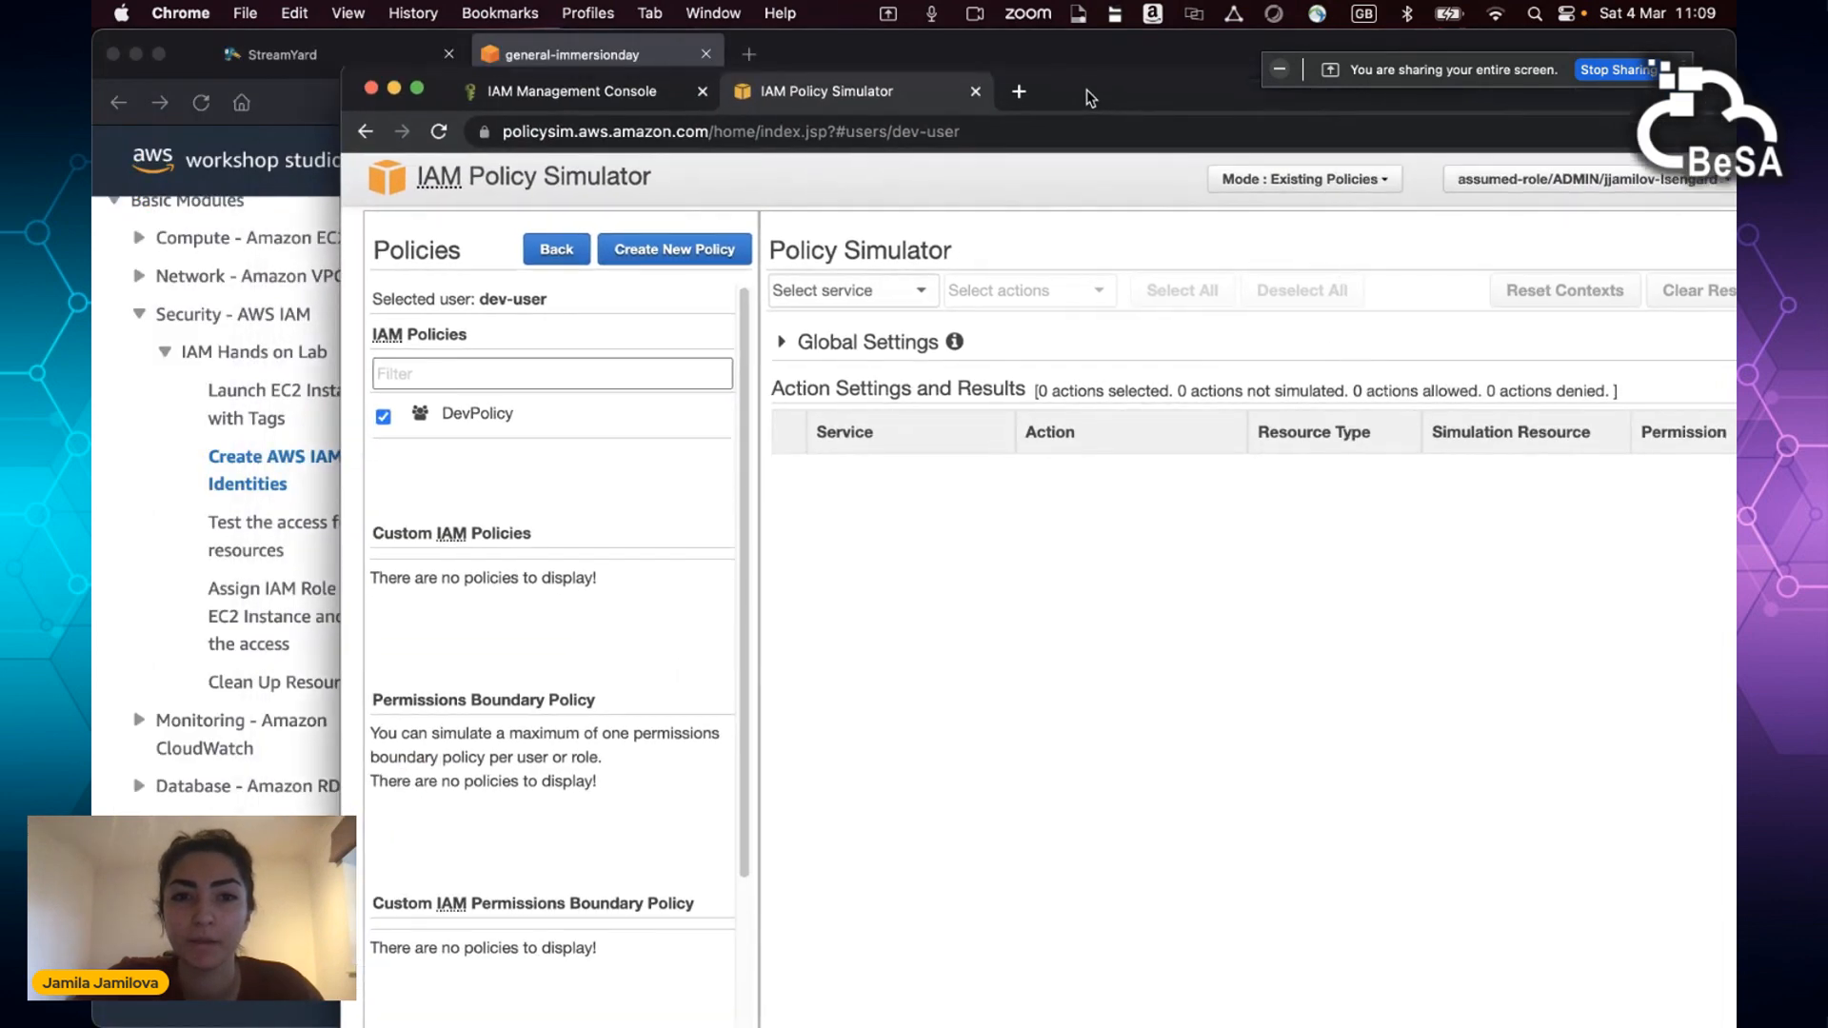
pyautogui.click(588, 44)
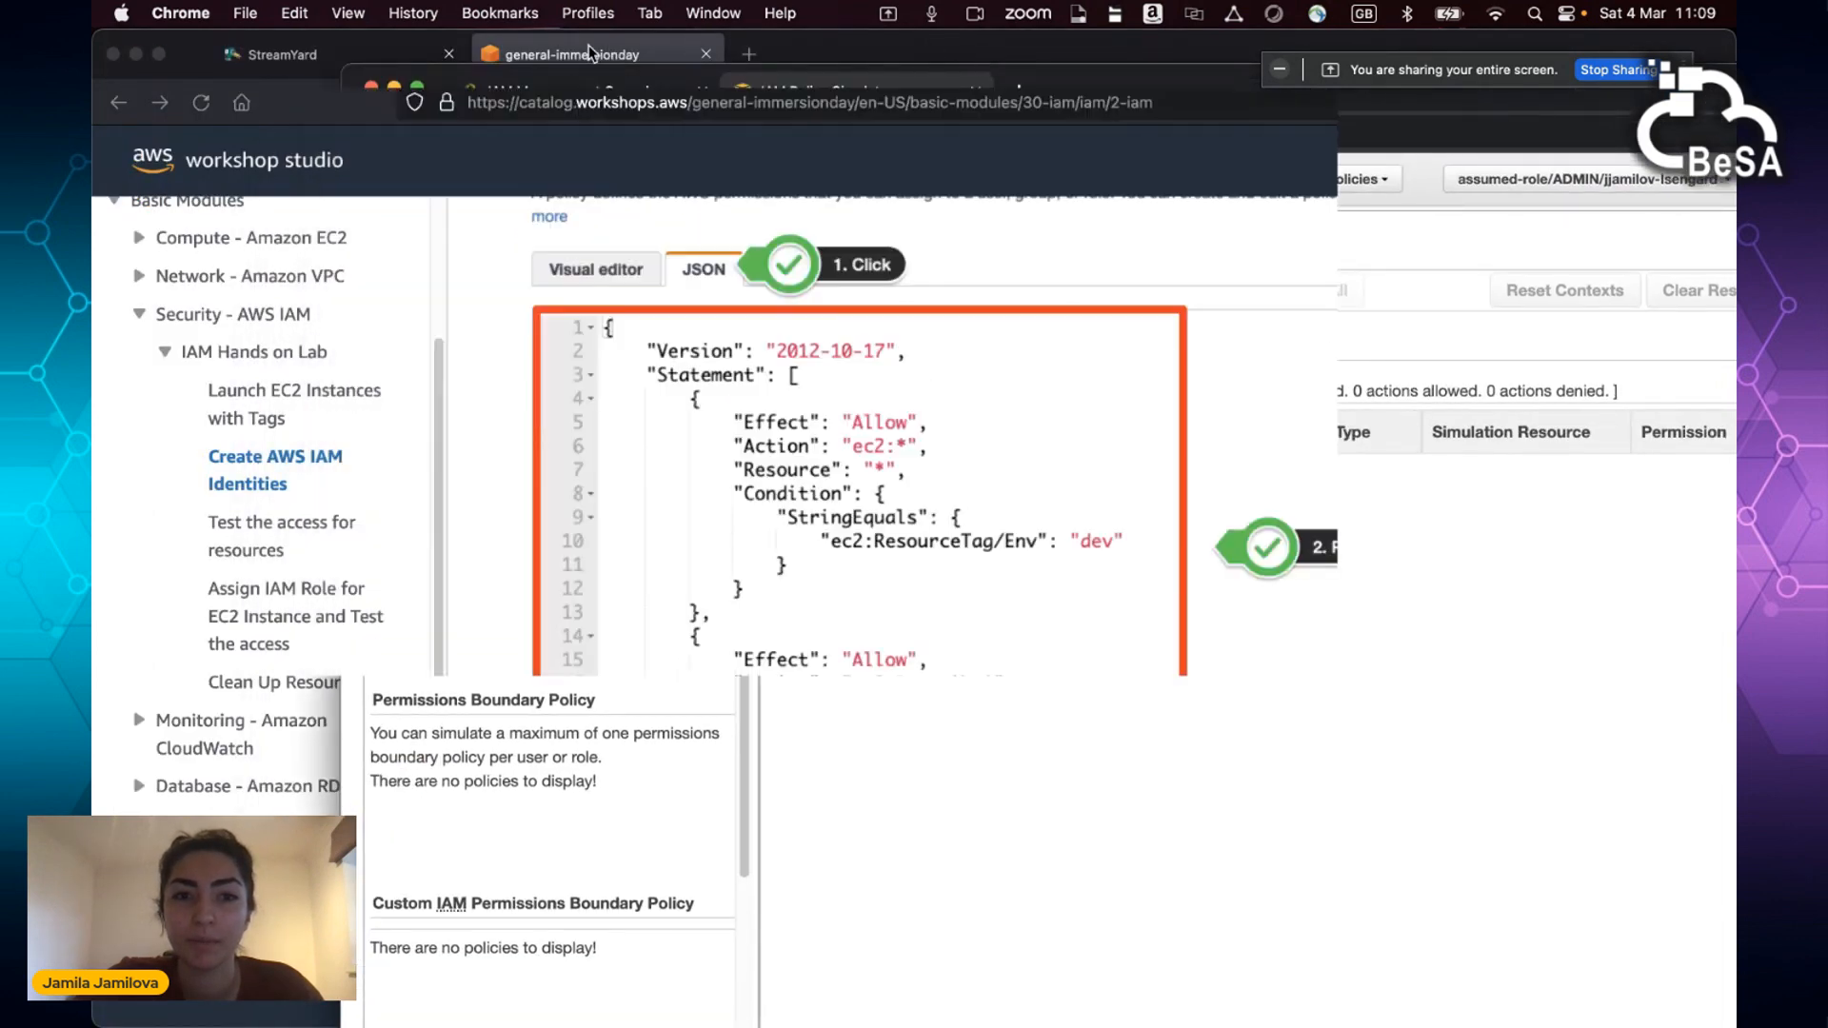
pyautogui.rightClick(605, 98)
pyautogui.press('super+c')
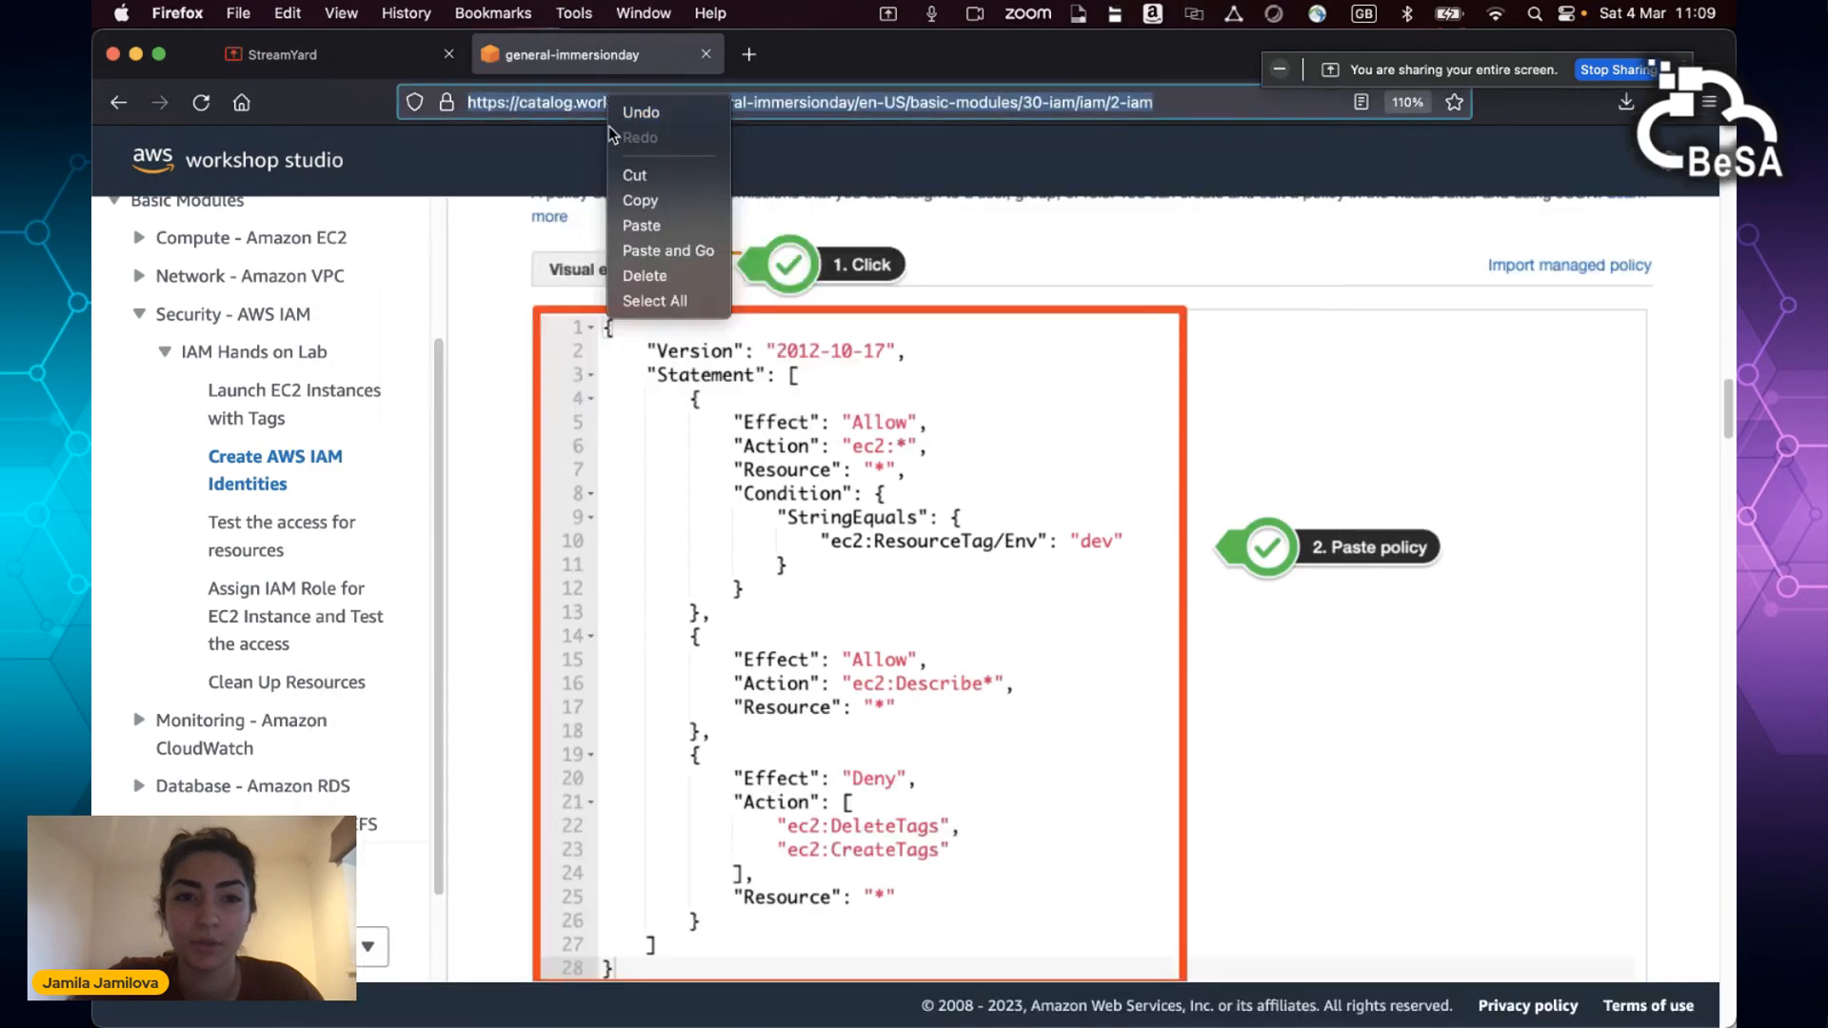
pyautogui.click(690, 204)
pyautogui.moveTo(882, 58); pyautogui.dragTo(94, 64)
pyautogui.moveTo(1099, 95); pyautogui.dragTo(796, 73)
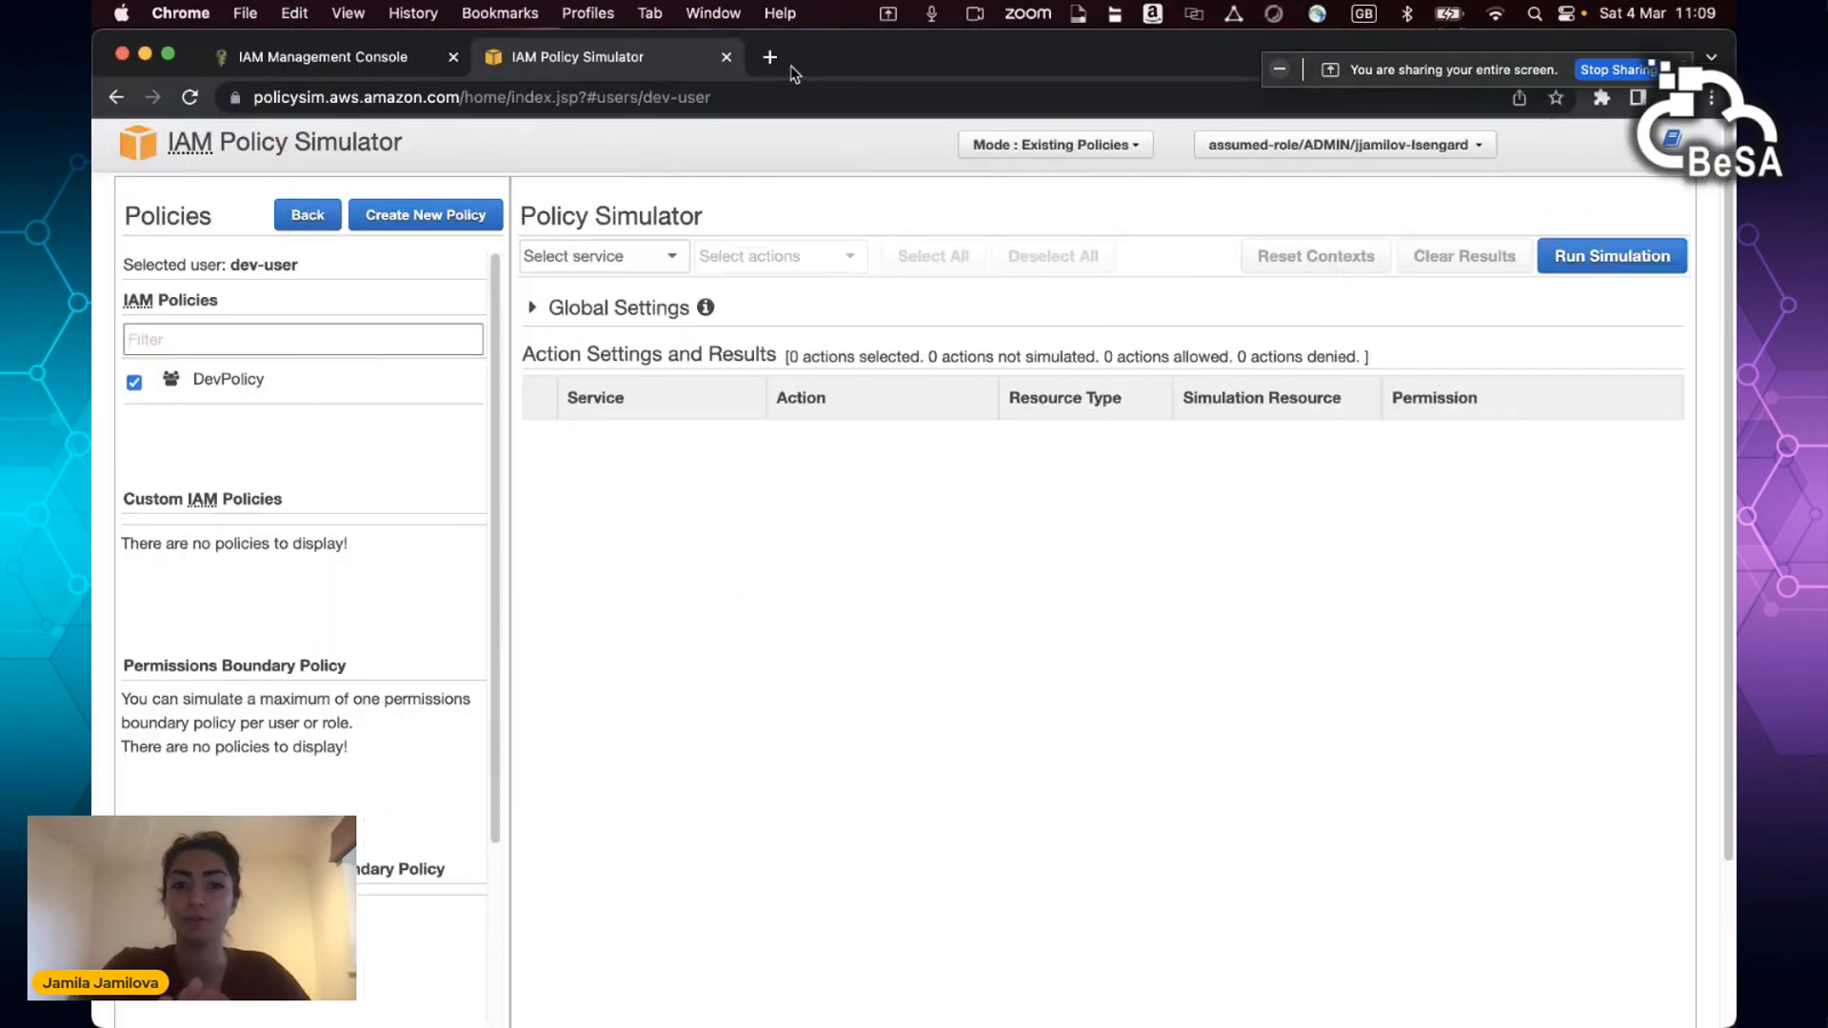
pyautogui.click(771, 59)
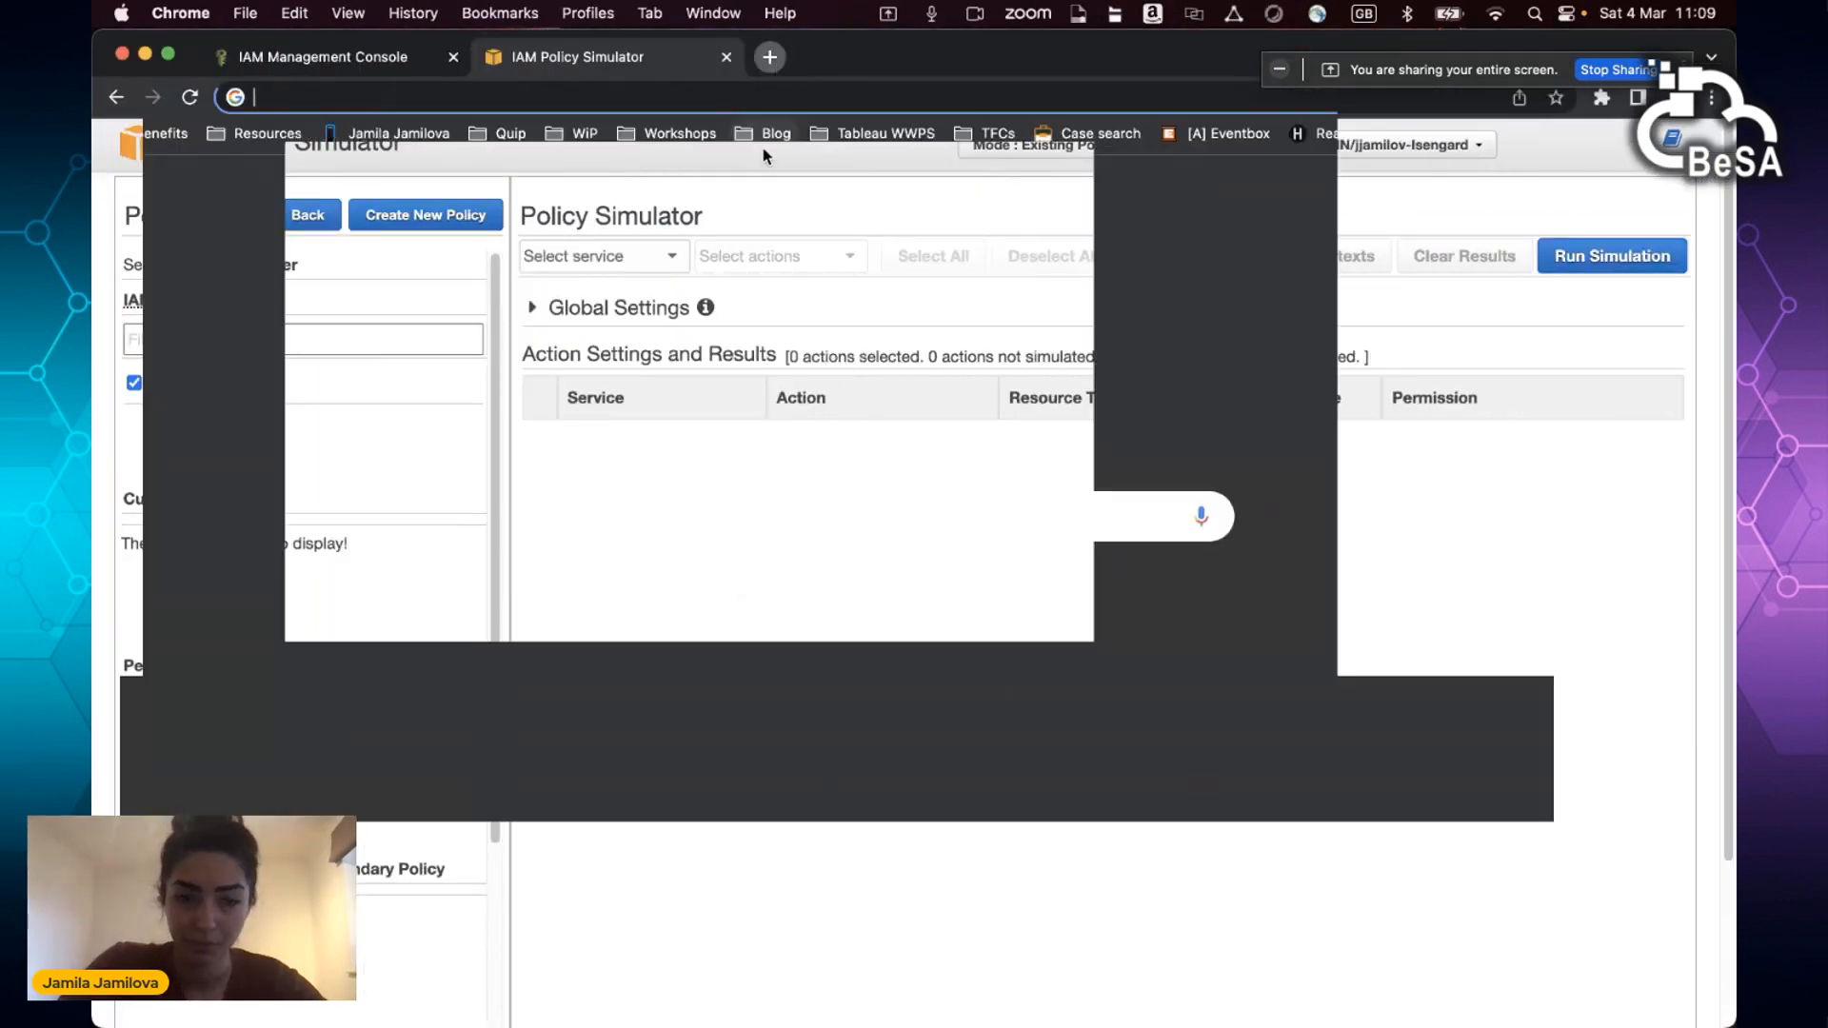
pyautogui.press('super+v')
pyautogui.press('Return')
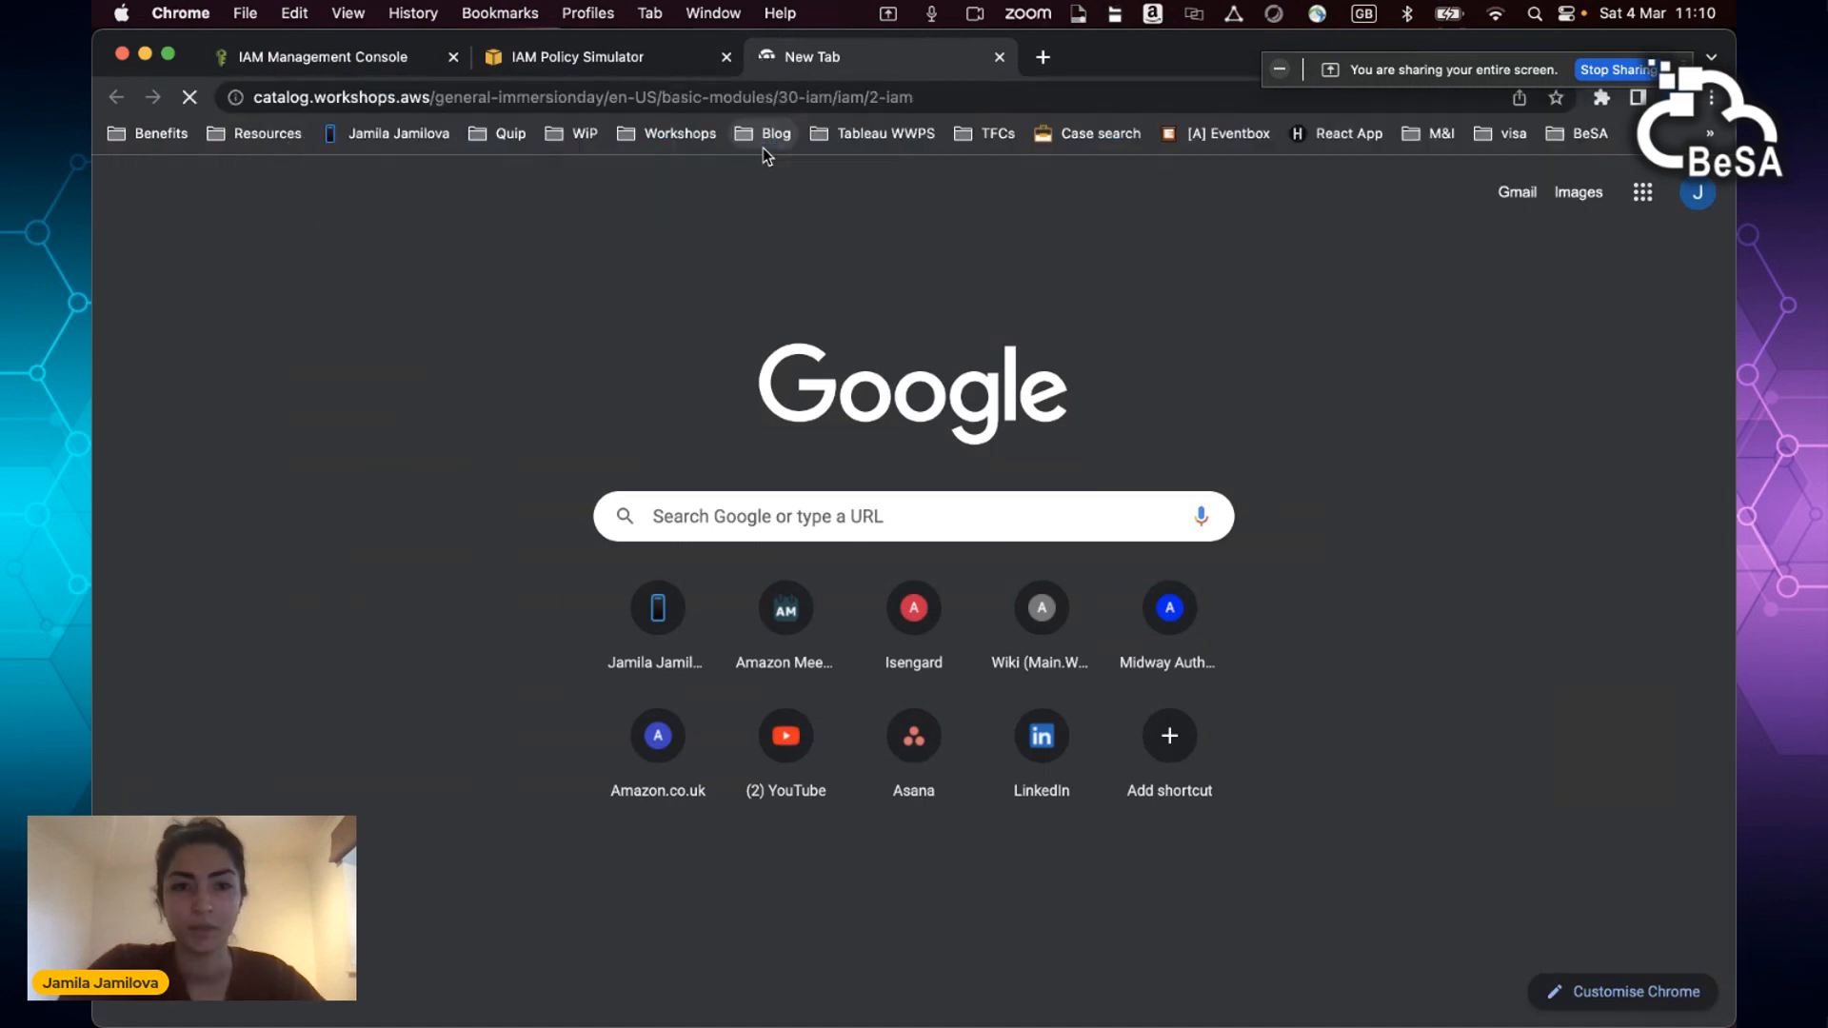
# Step: Open the guide's Test the access for resources page and read its Policy Simulator instructions for DeleteTags and StopInstances
pyautogui.click(539, 59)
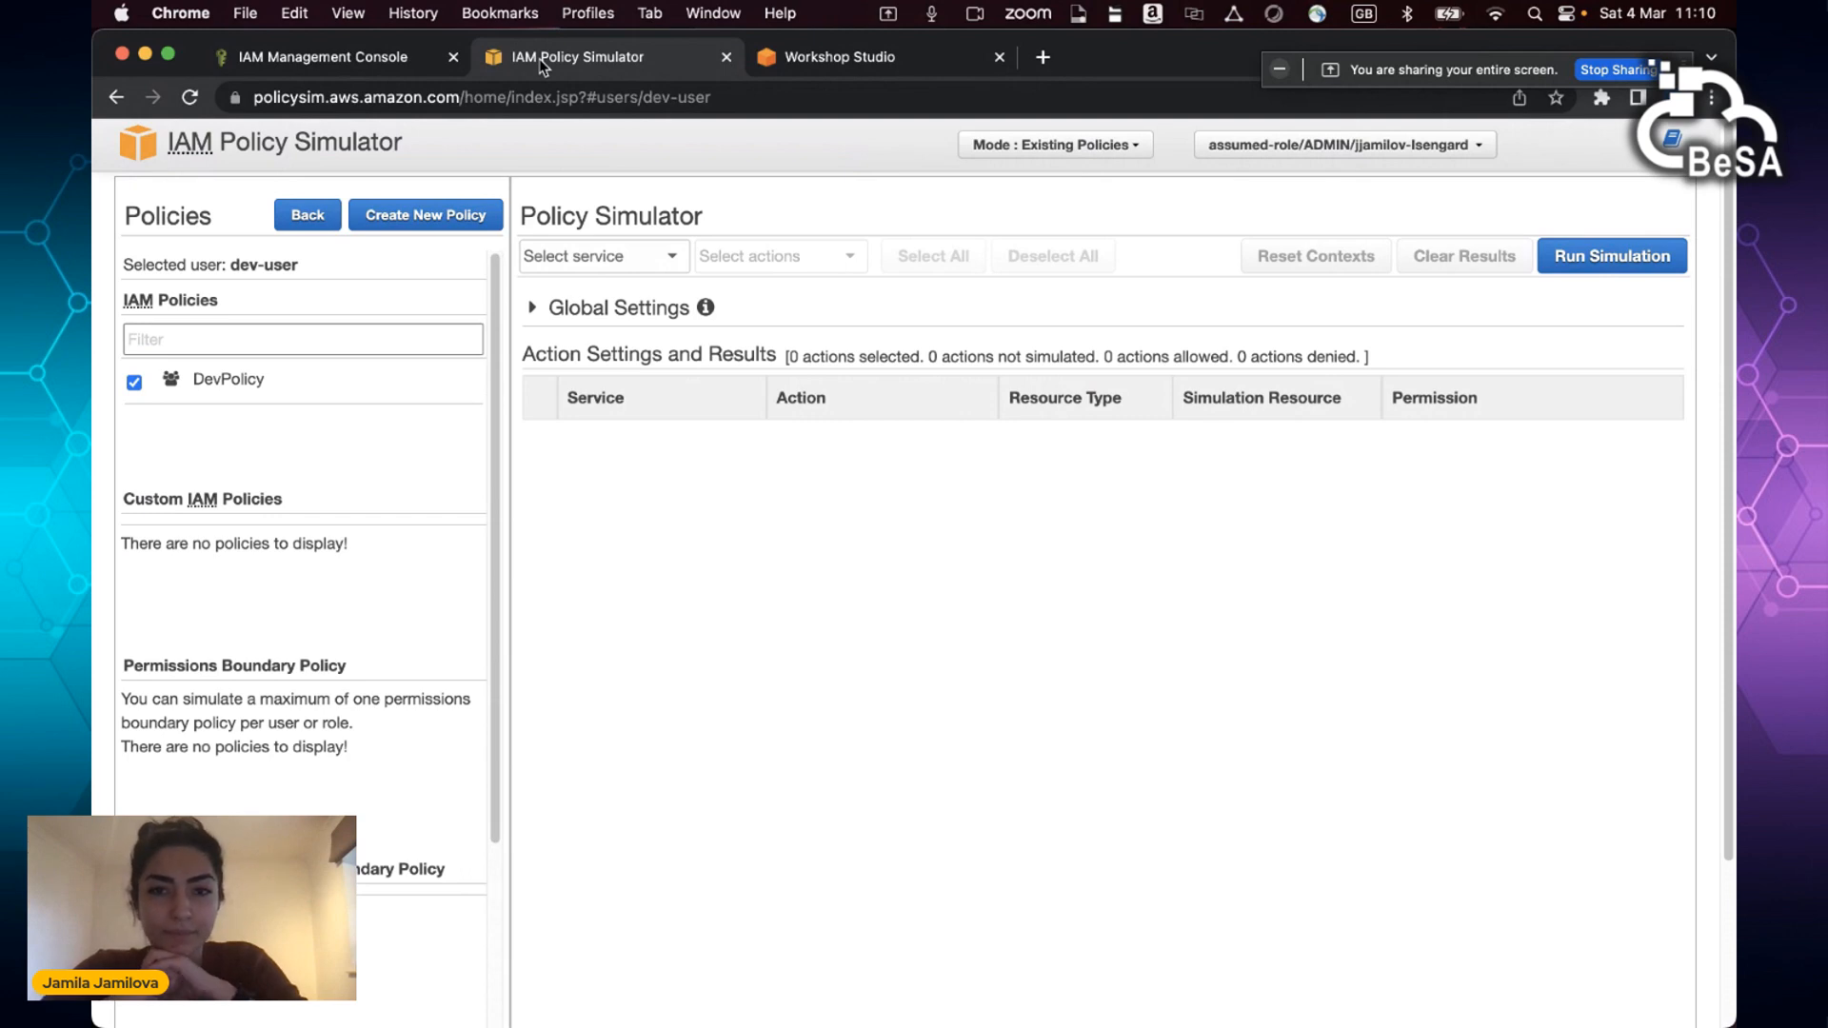
pyautogui.click(897, 59)
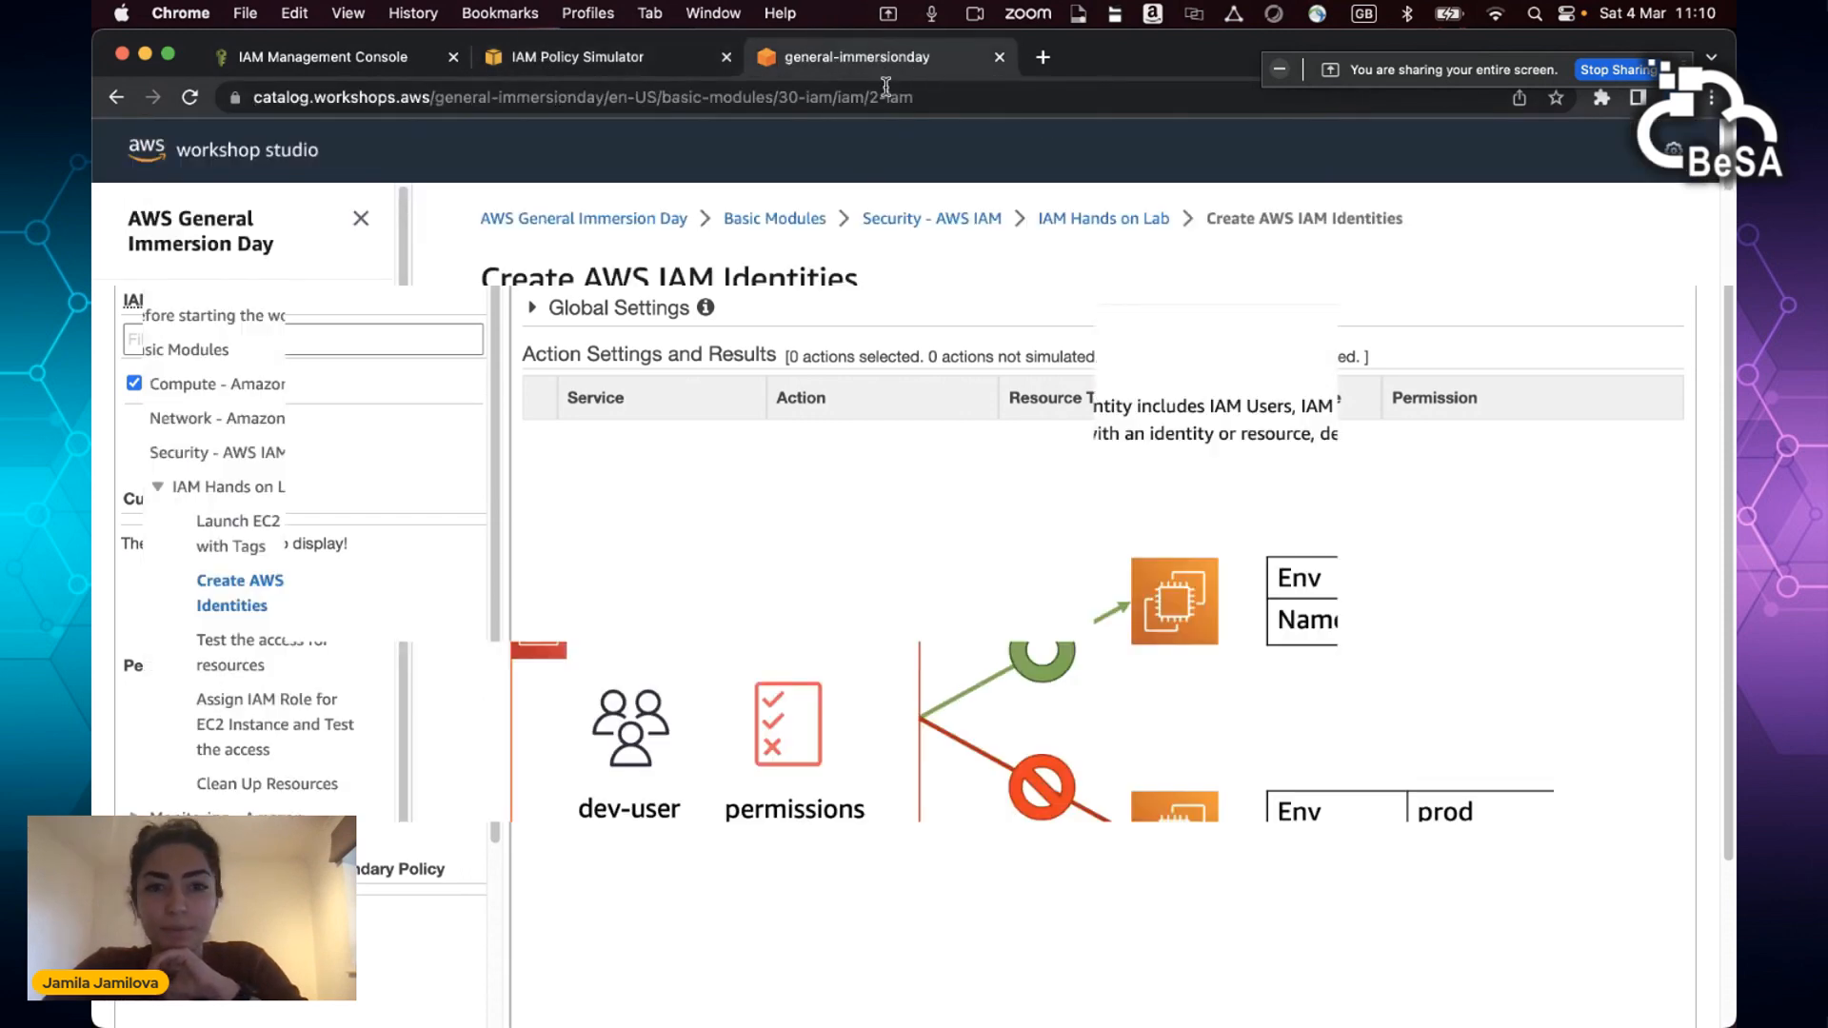
pyautogui.scroll(-4, 1026, 457)
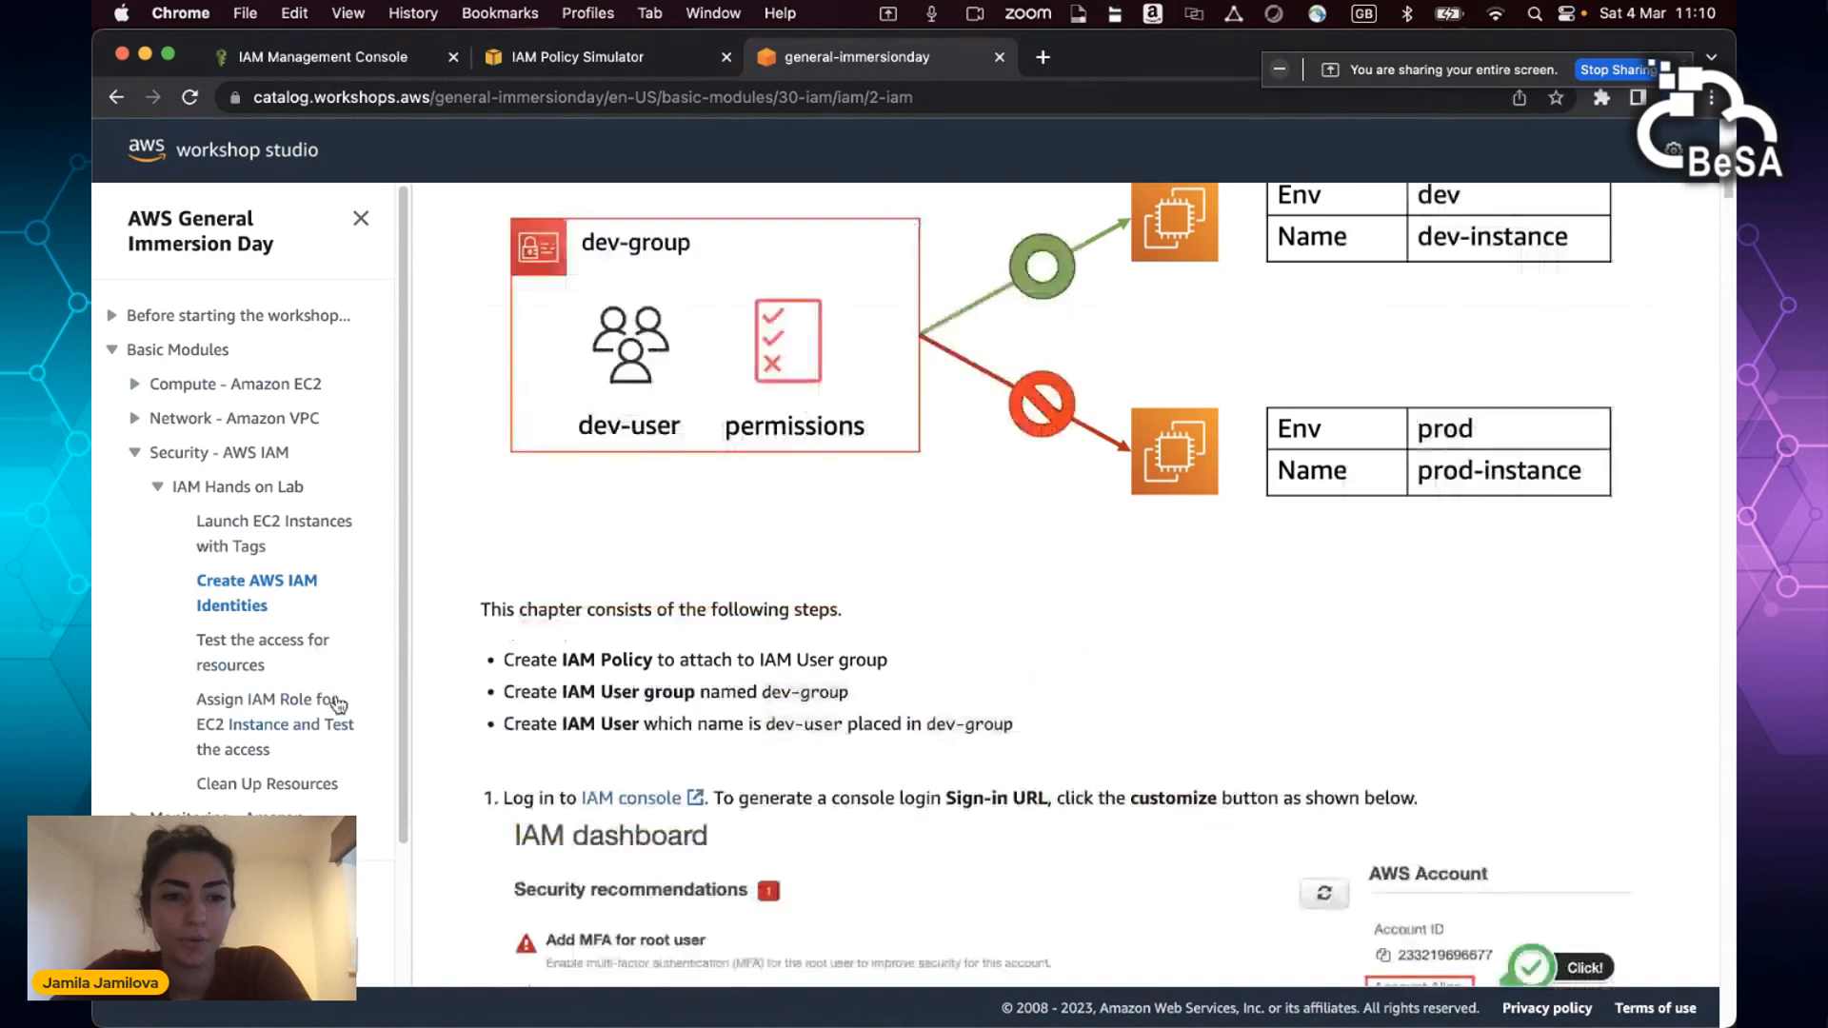
pyautogui.click(313, 656)
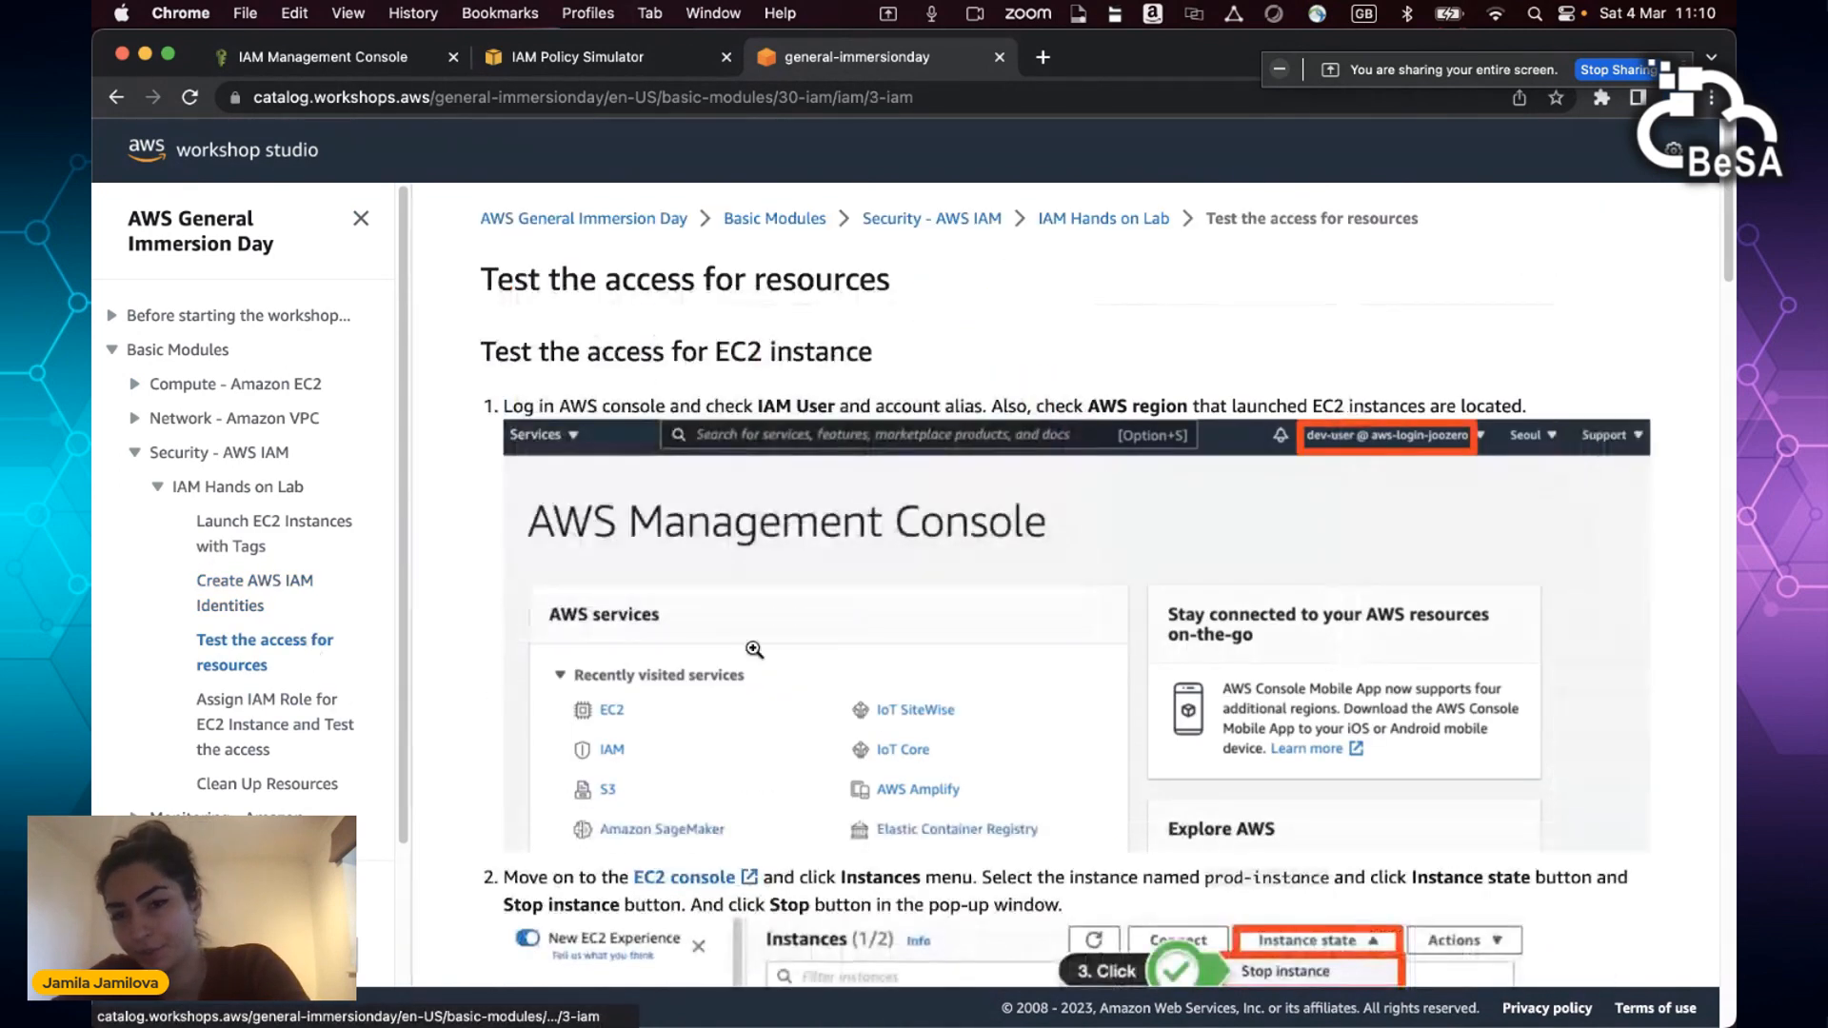
pyautogui.scroll(-4, 950, 630)
pyautogui.scroll(-6, 950, 630)
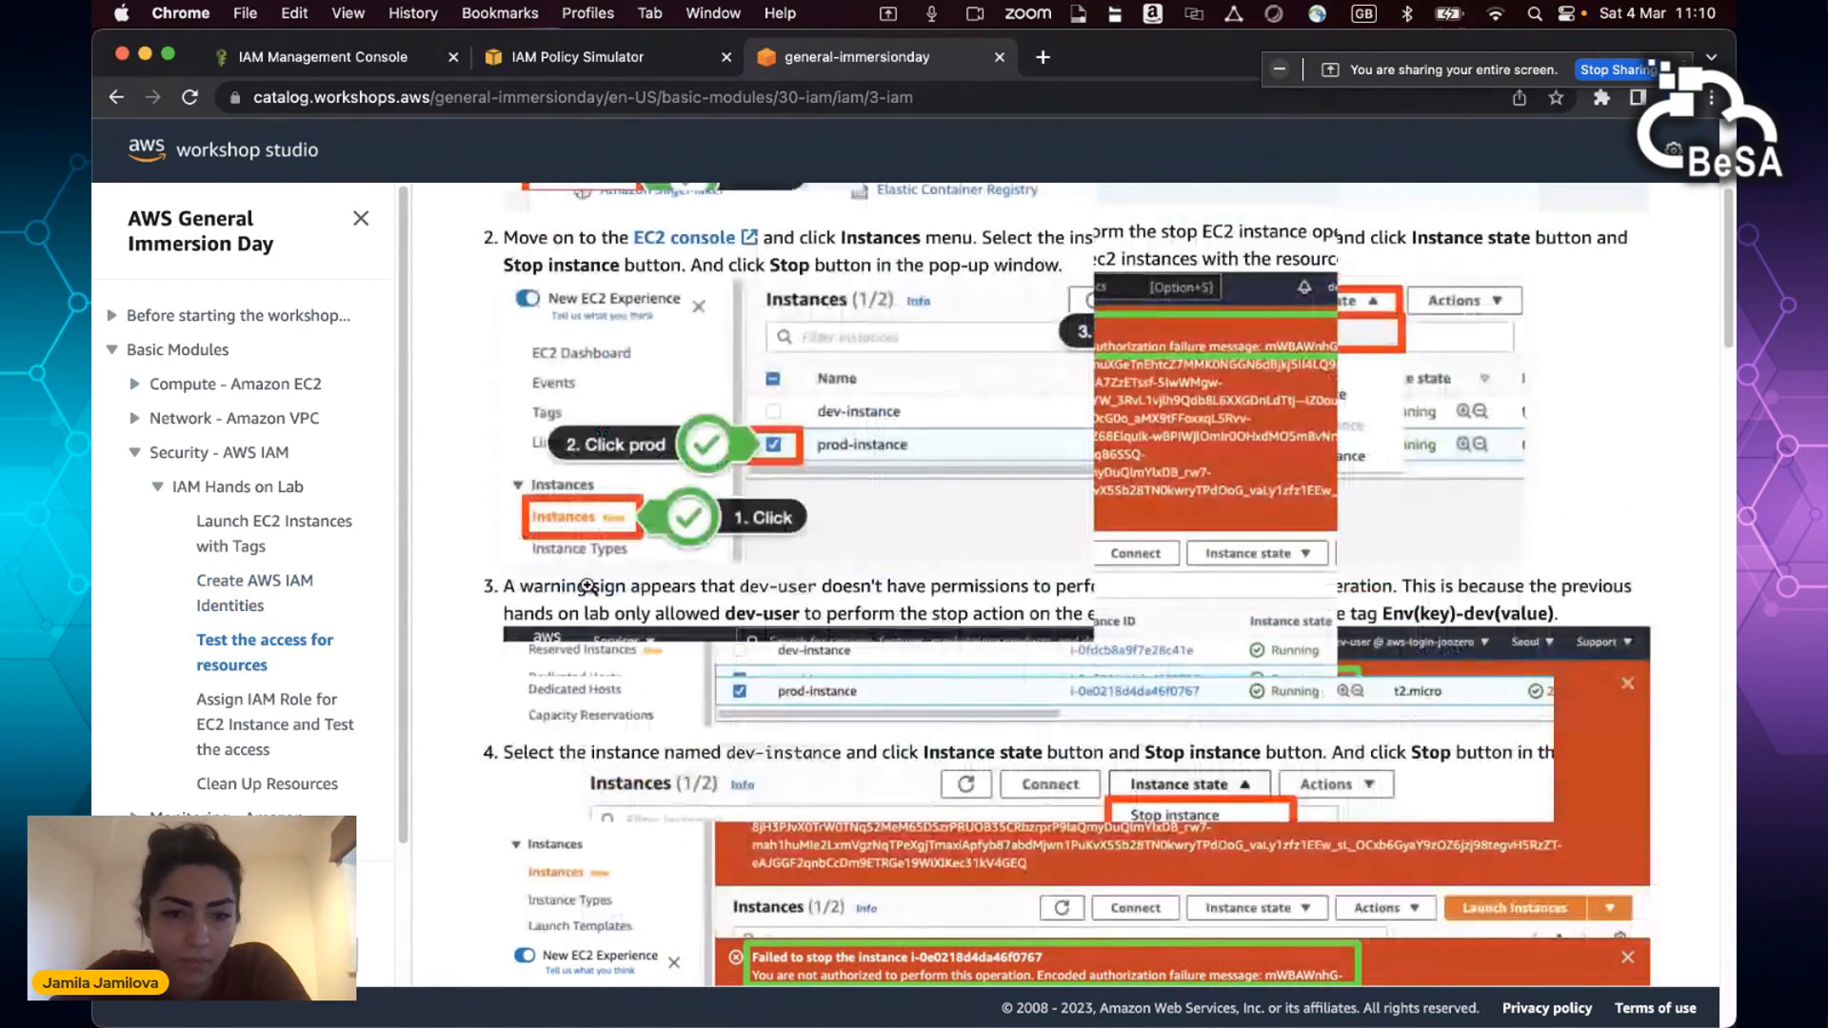
pyautogui.scroll(-10, 889, 608)
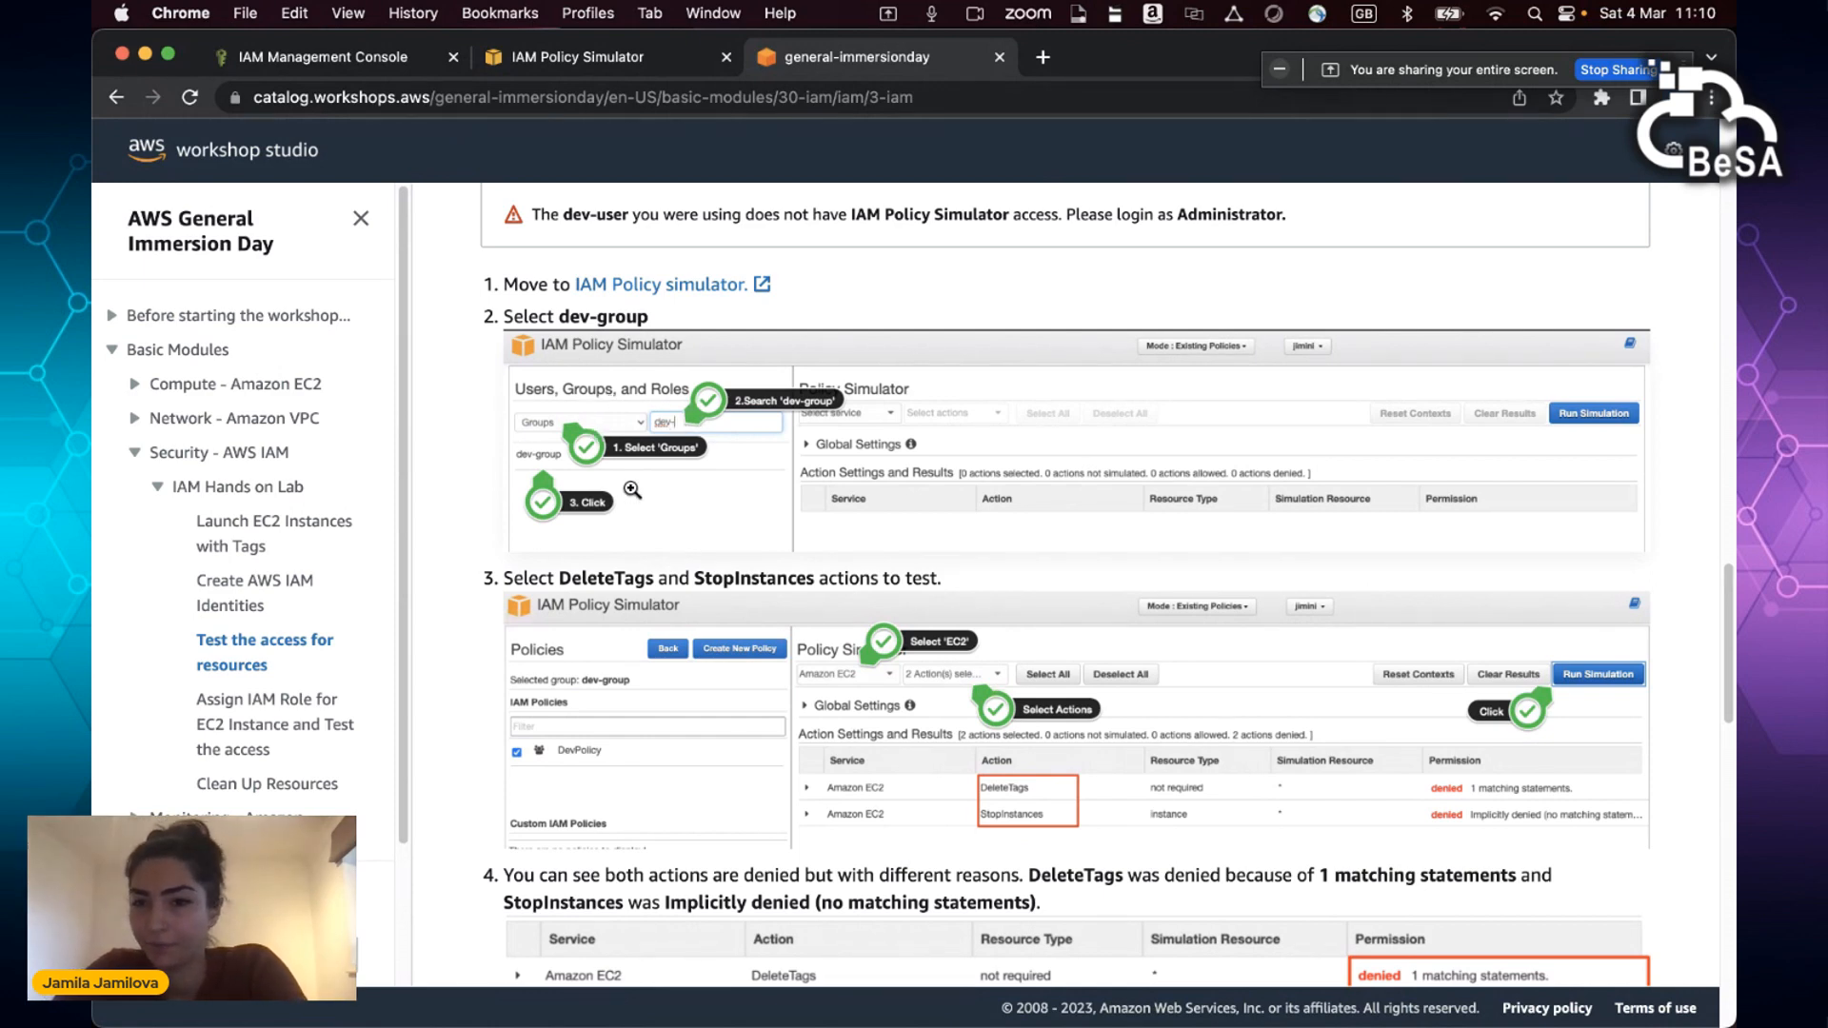
pyautogui.scroll(-3, 1295, 623)
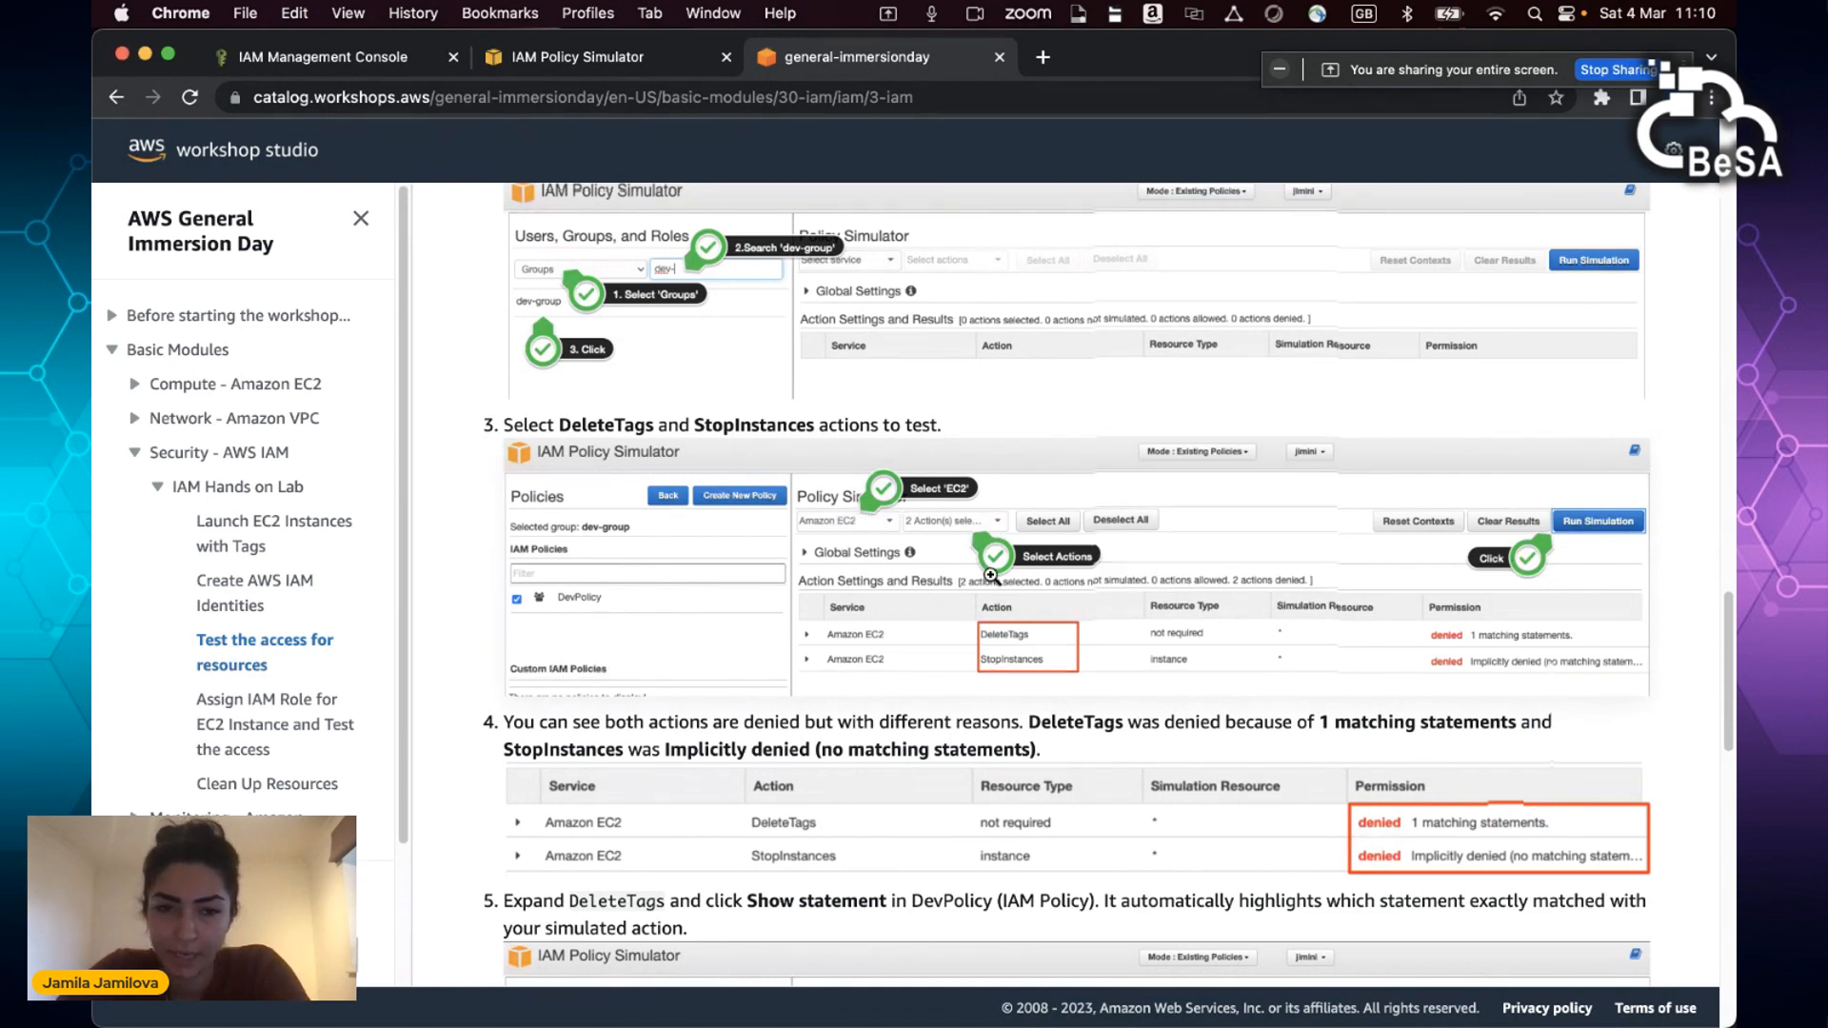
# Step: Check the guide's simulation instructions, return to the Policy Simulator and select EC2 as the service to test for dev-user
pyautogui.scroll(-2, 993, 530)
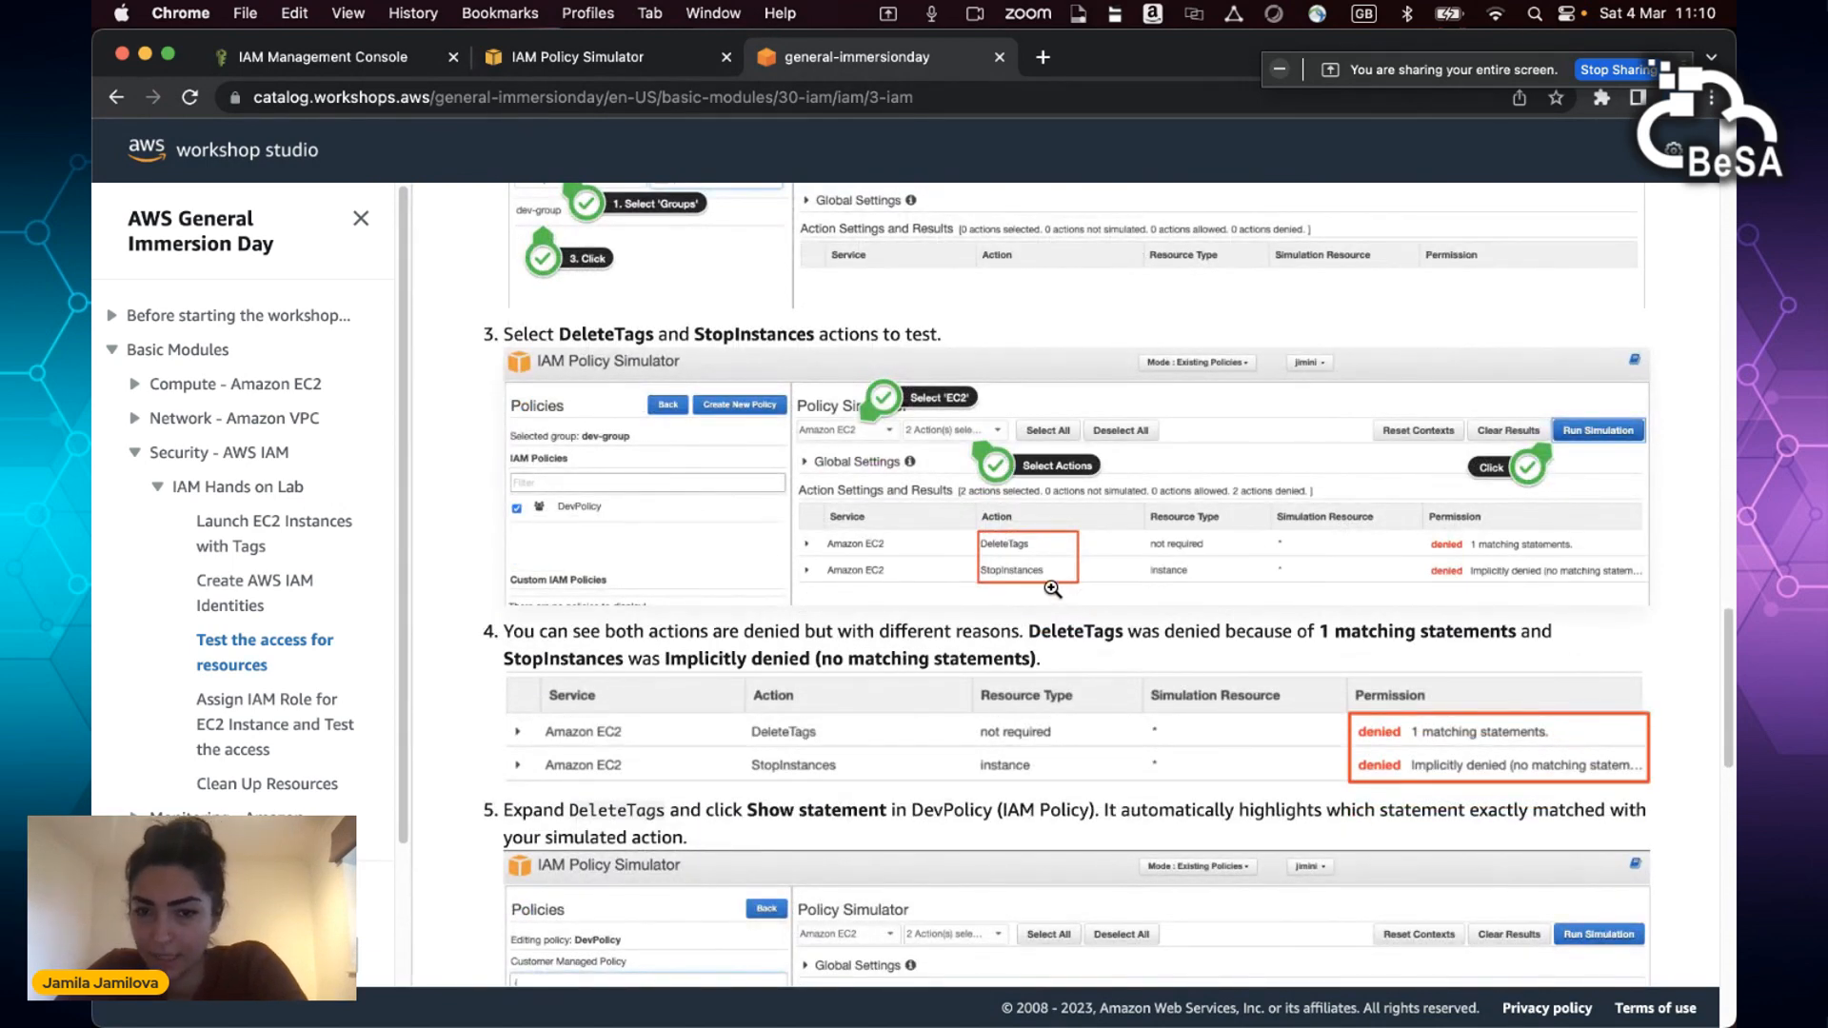
pyautogui.click(615, 53)
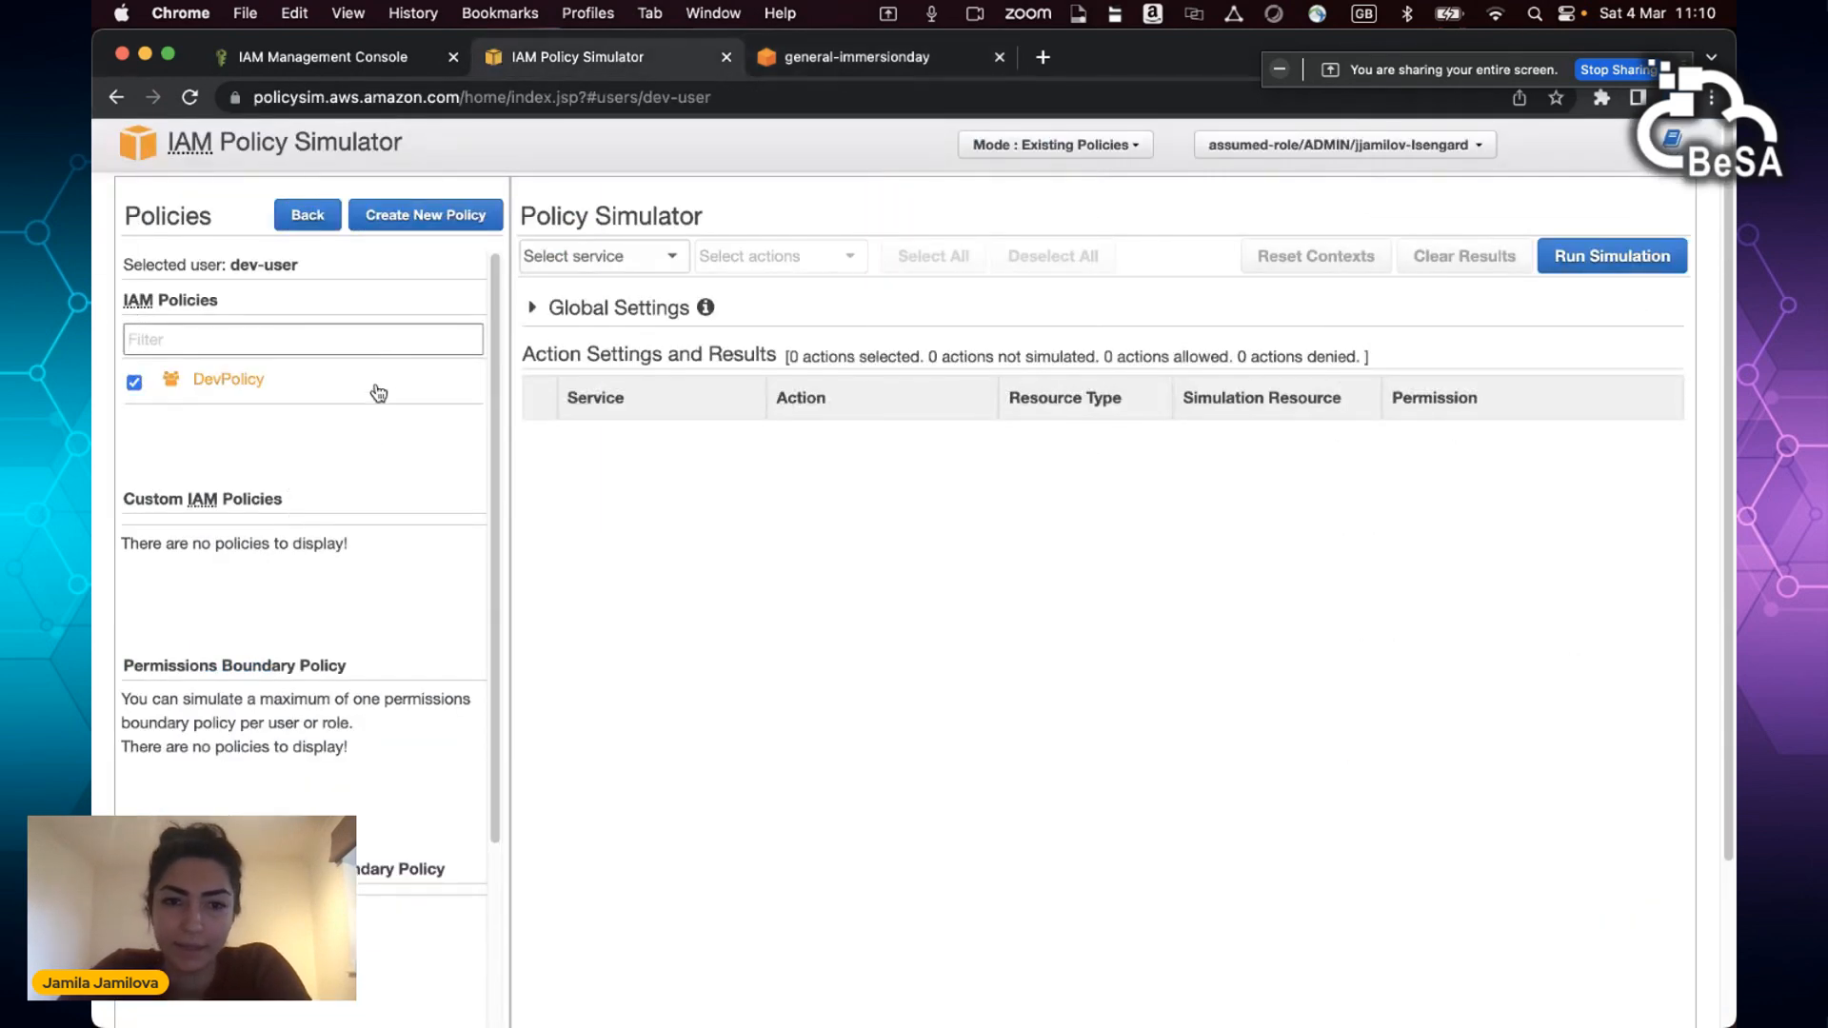
pyautogui.click(652, 266)
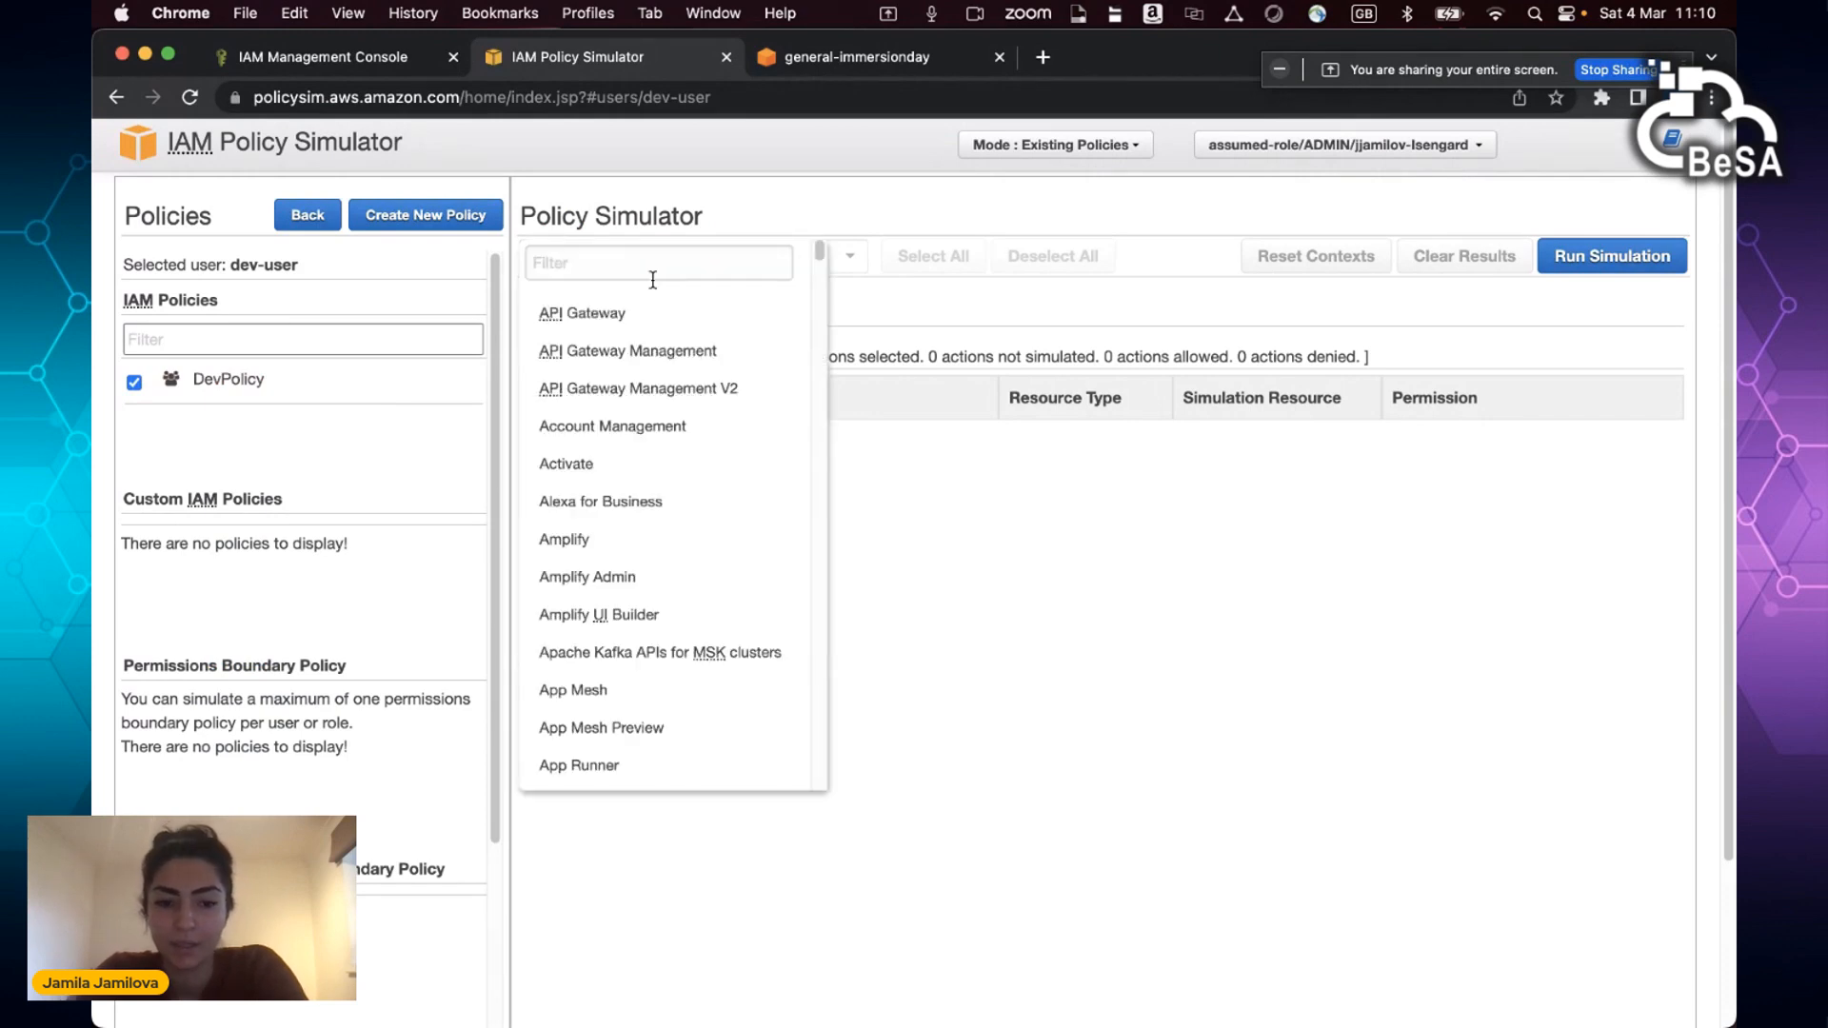
pyautogui.click(648, 263)
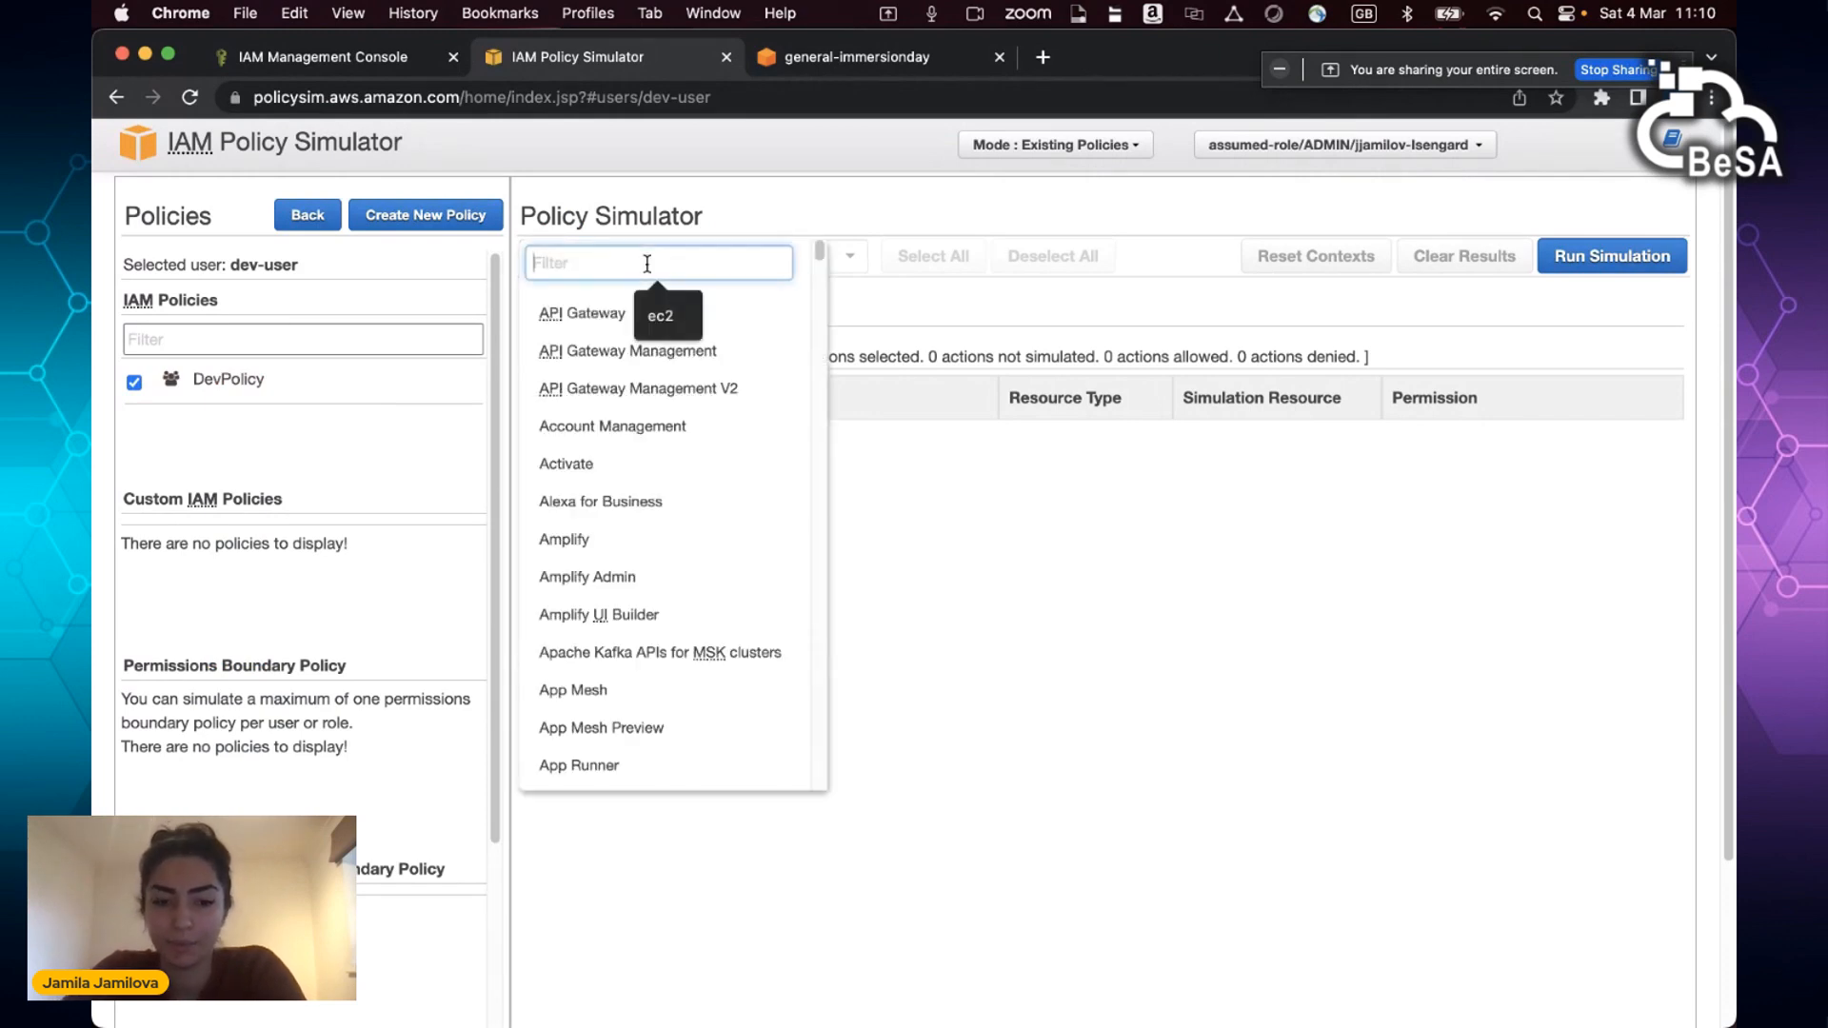
pyautogui.write('ec2')
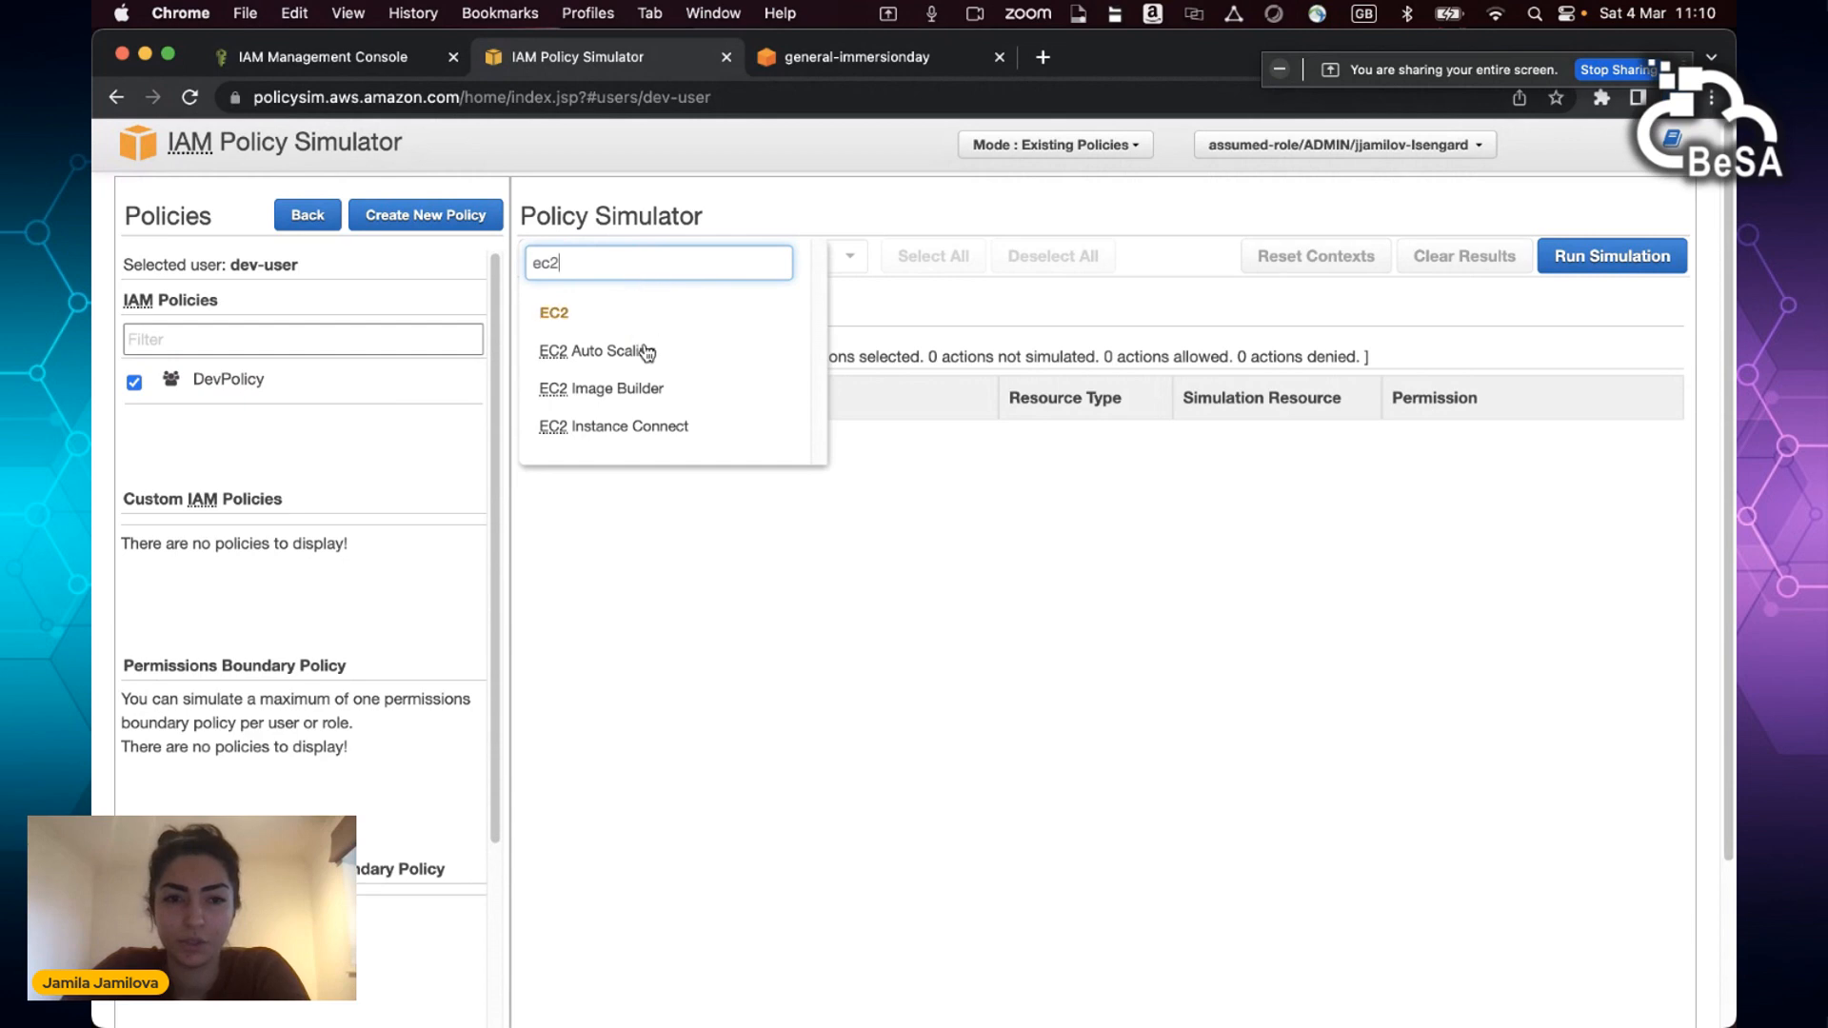
pyautogui.click(632, 314)
# Step: Find DeleteTags in the Amazon EC2 action list, rechecking the guide for the required actions, and select it for simulation
pyautogui.click(827, 263)
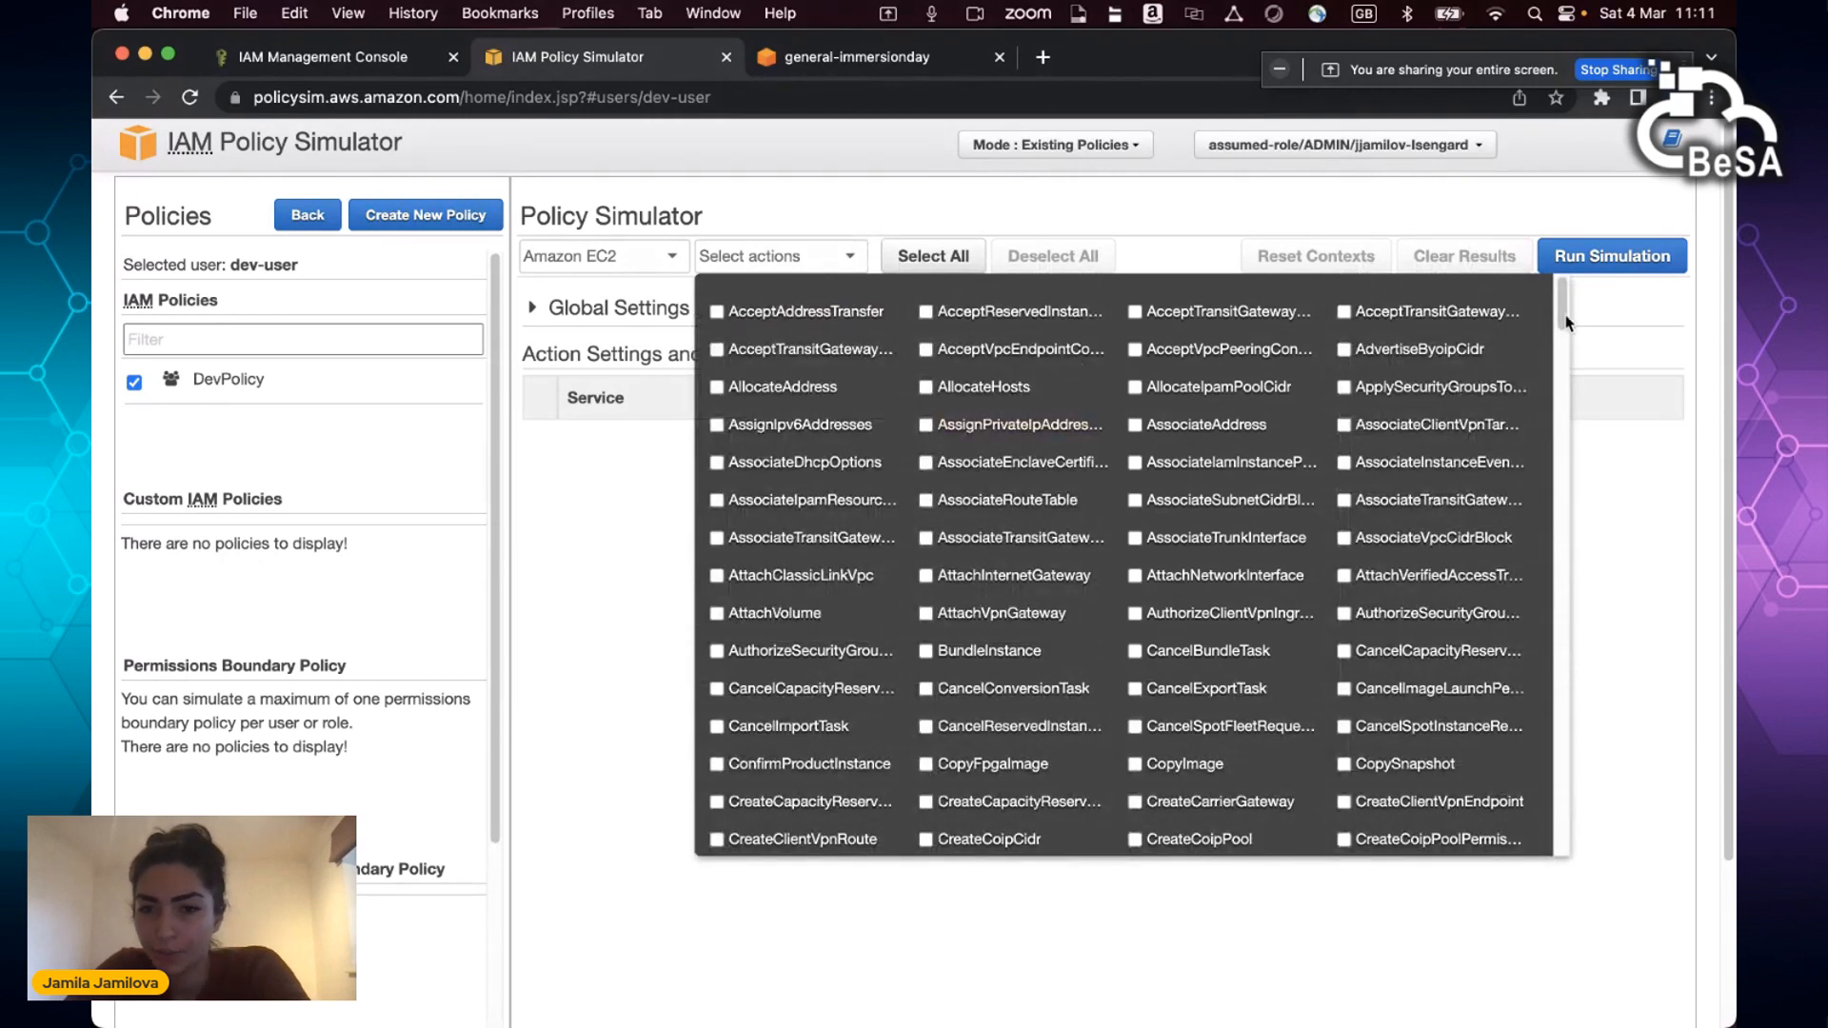
pyautogui.moveTo(1565, 324); pyautogui.dragTo(1562, 352)
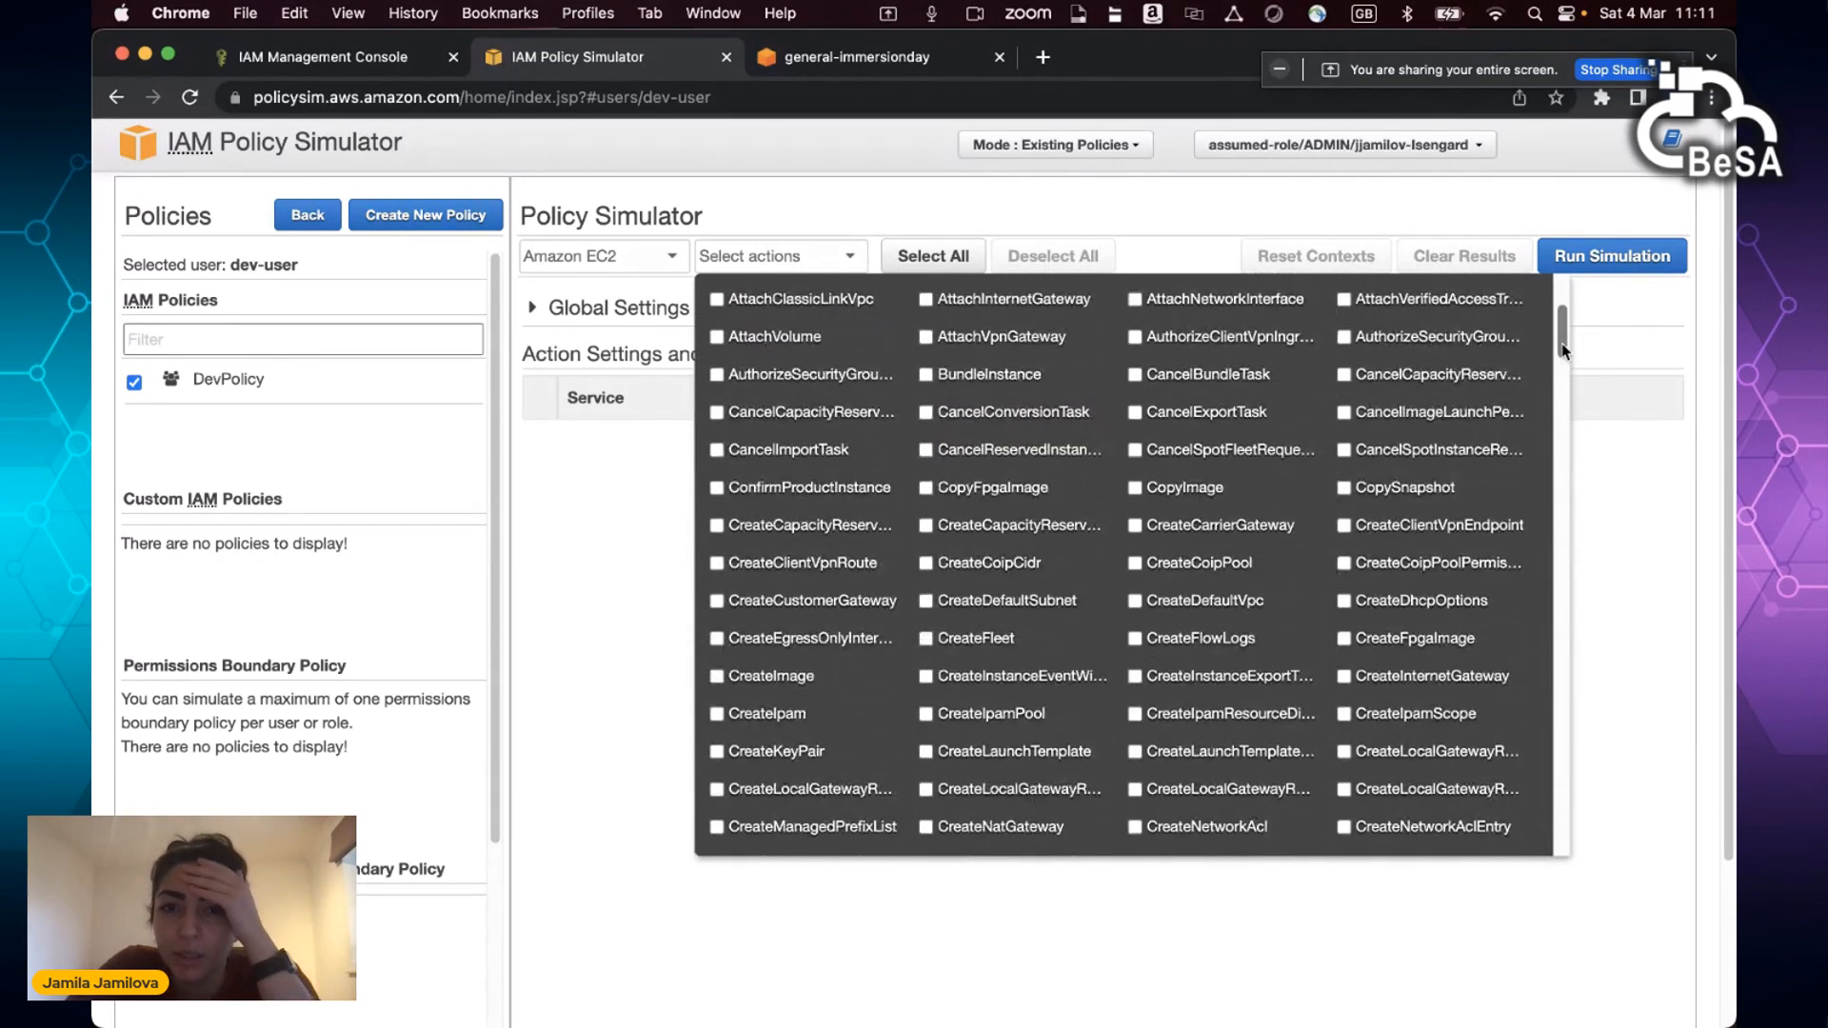
pyautogui.moveTo(1564, 341); pyautogui.dragTo(1557, 512)
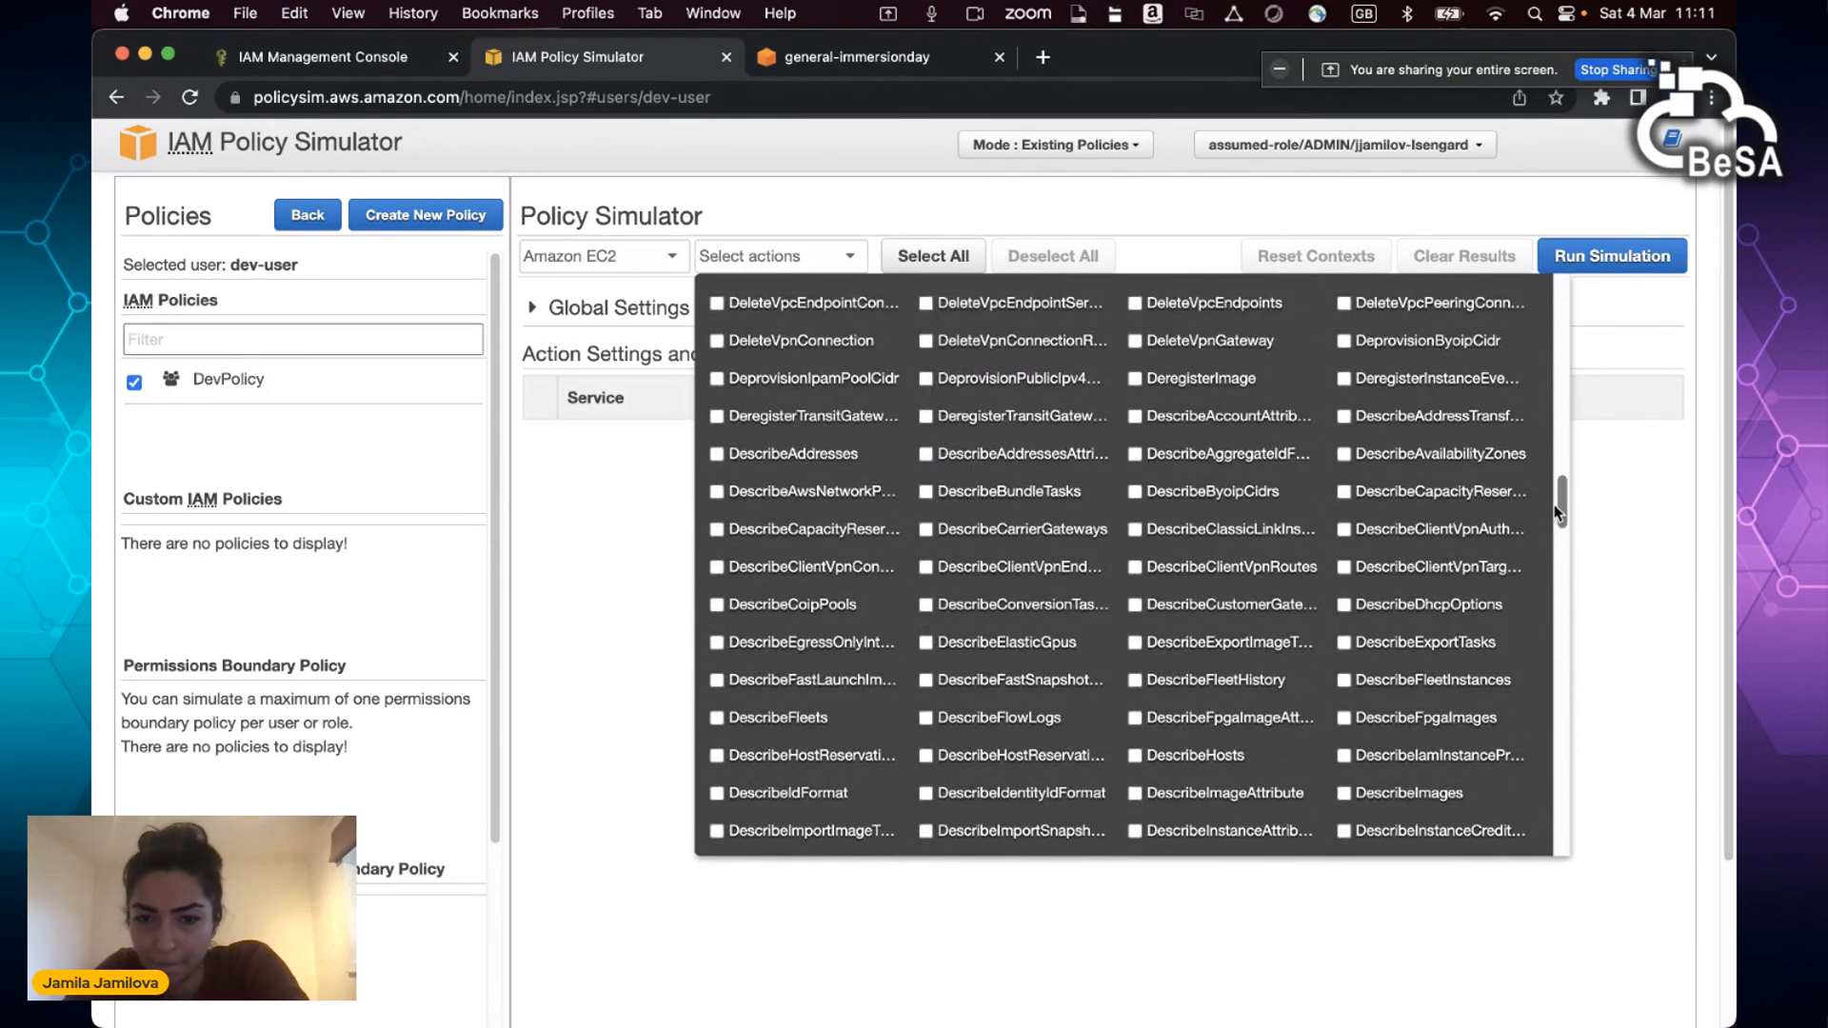
pyautogui.moveTo(1553, 512); pyautogui.dragTo(1547, 592)
pyautogui.click(1574, 592)
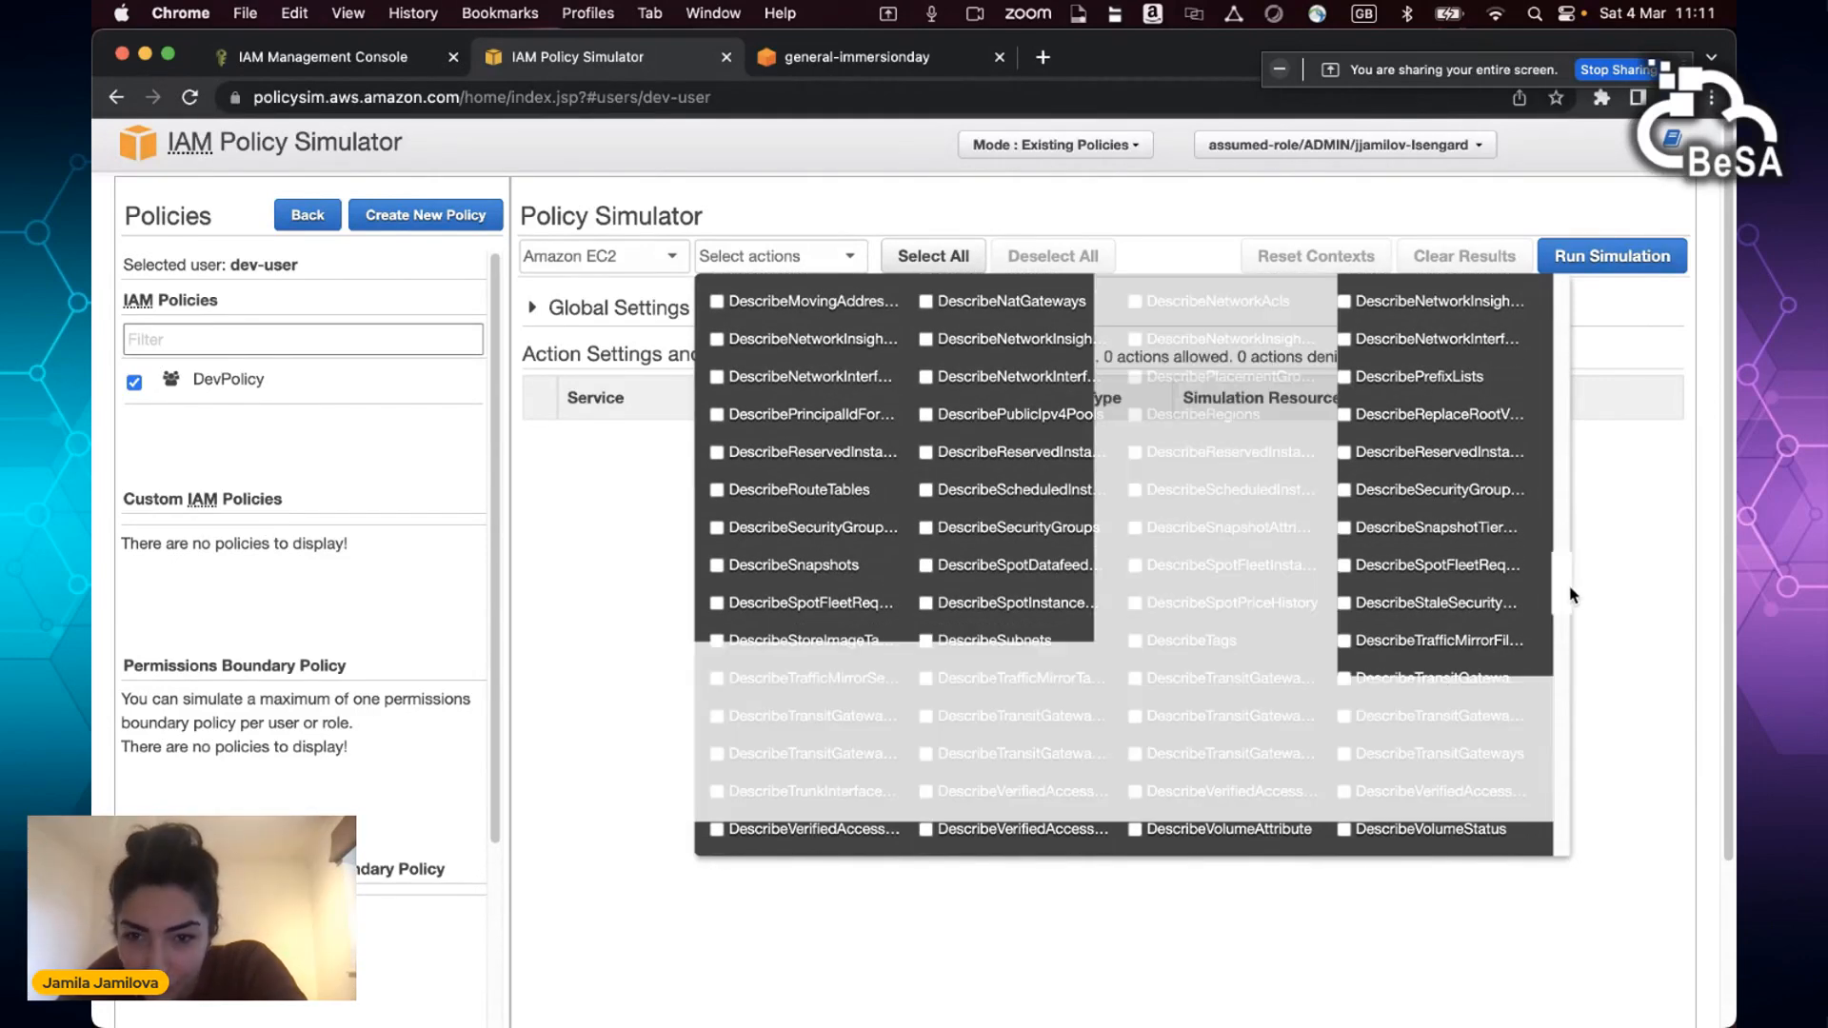
pyautogui.click(849, 57)
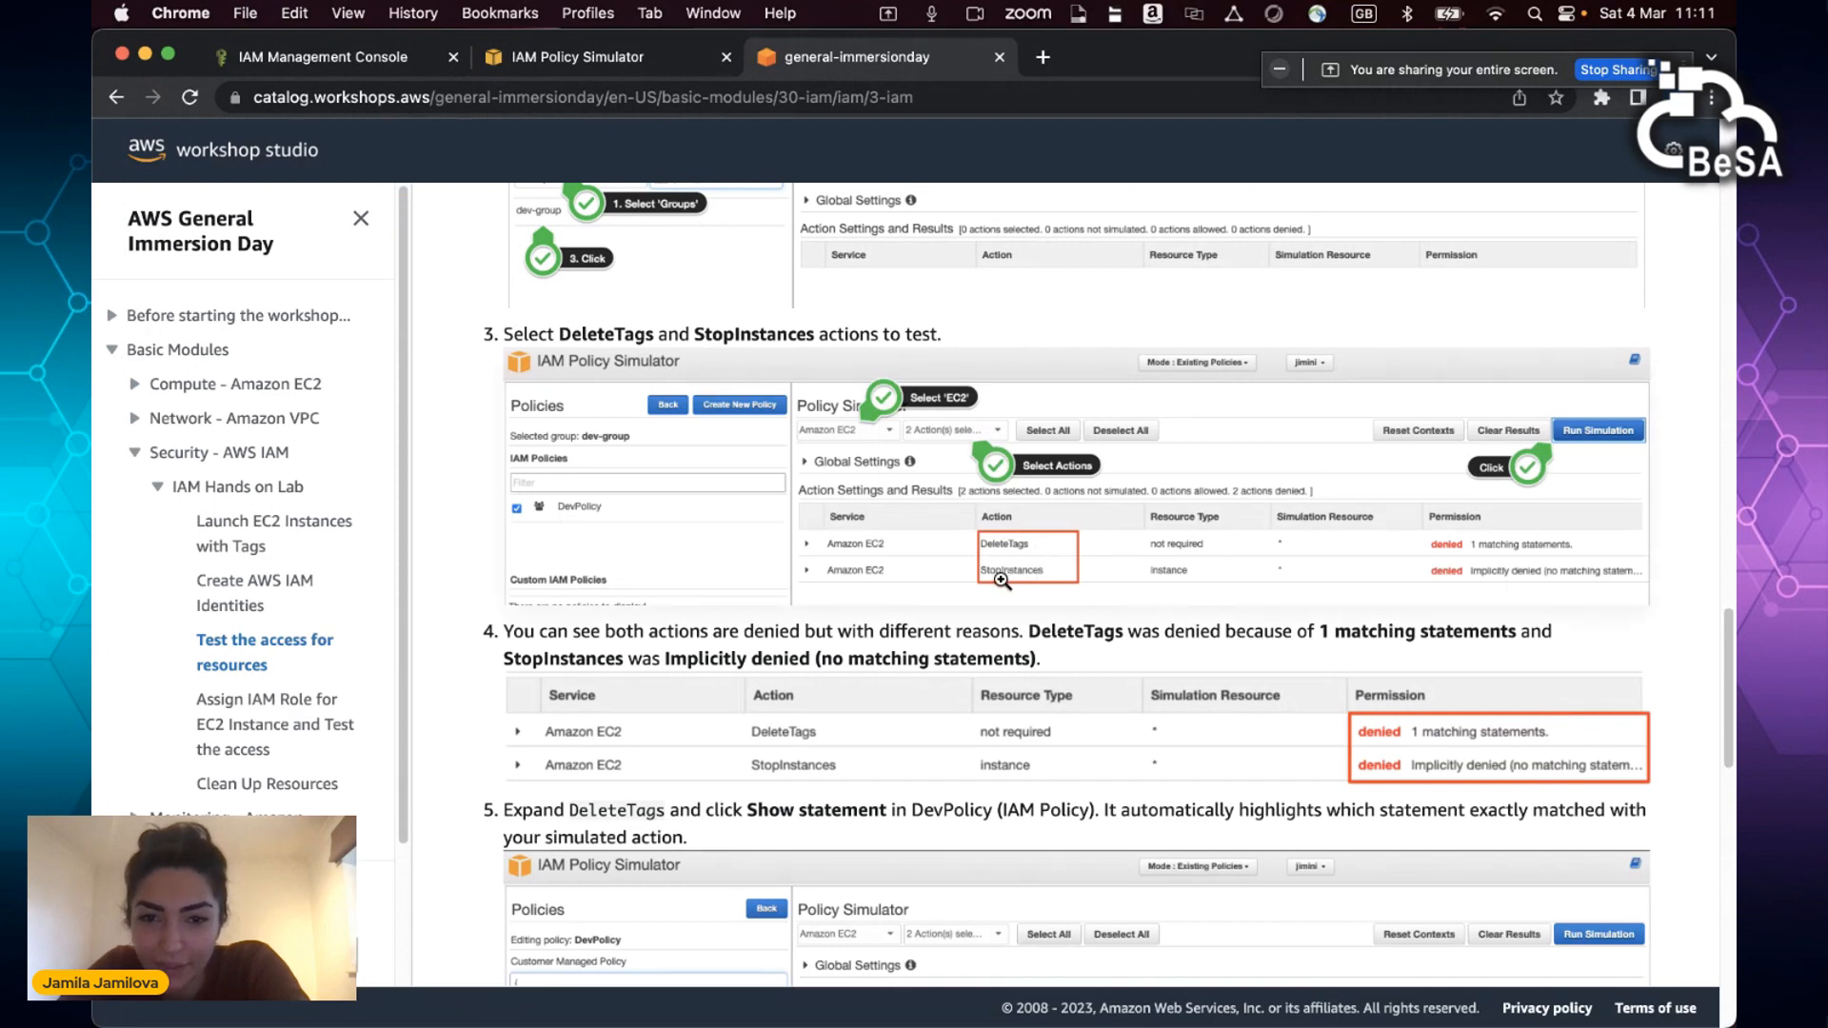
pyautogui.click(537, 59)
pyautogui.click(846, 255)
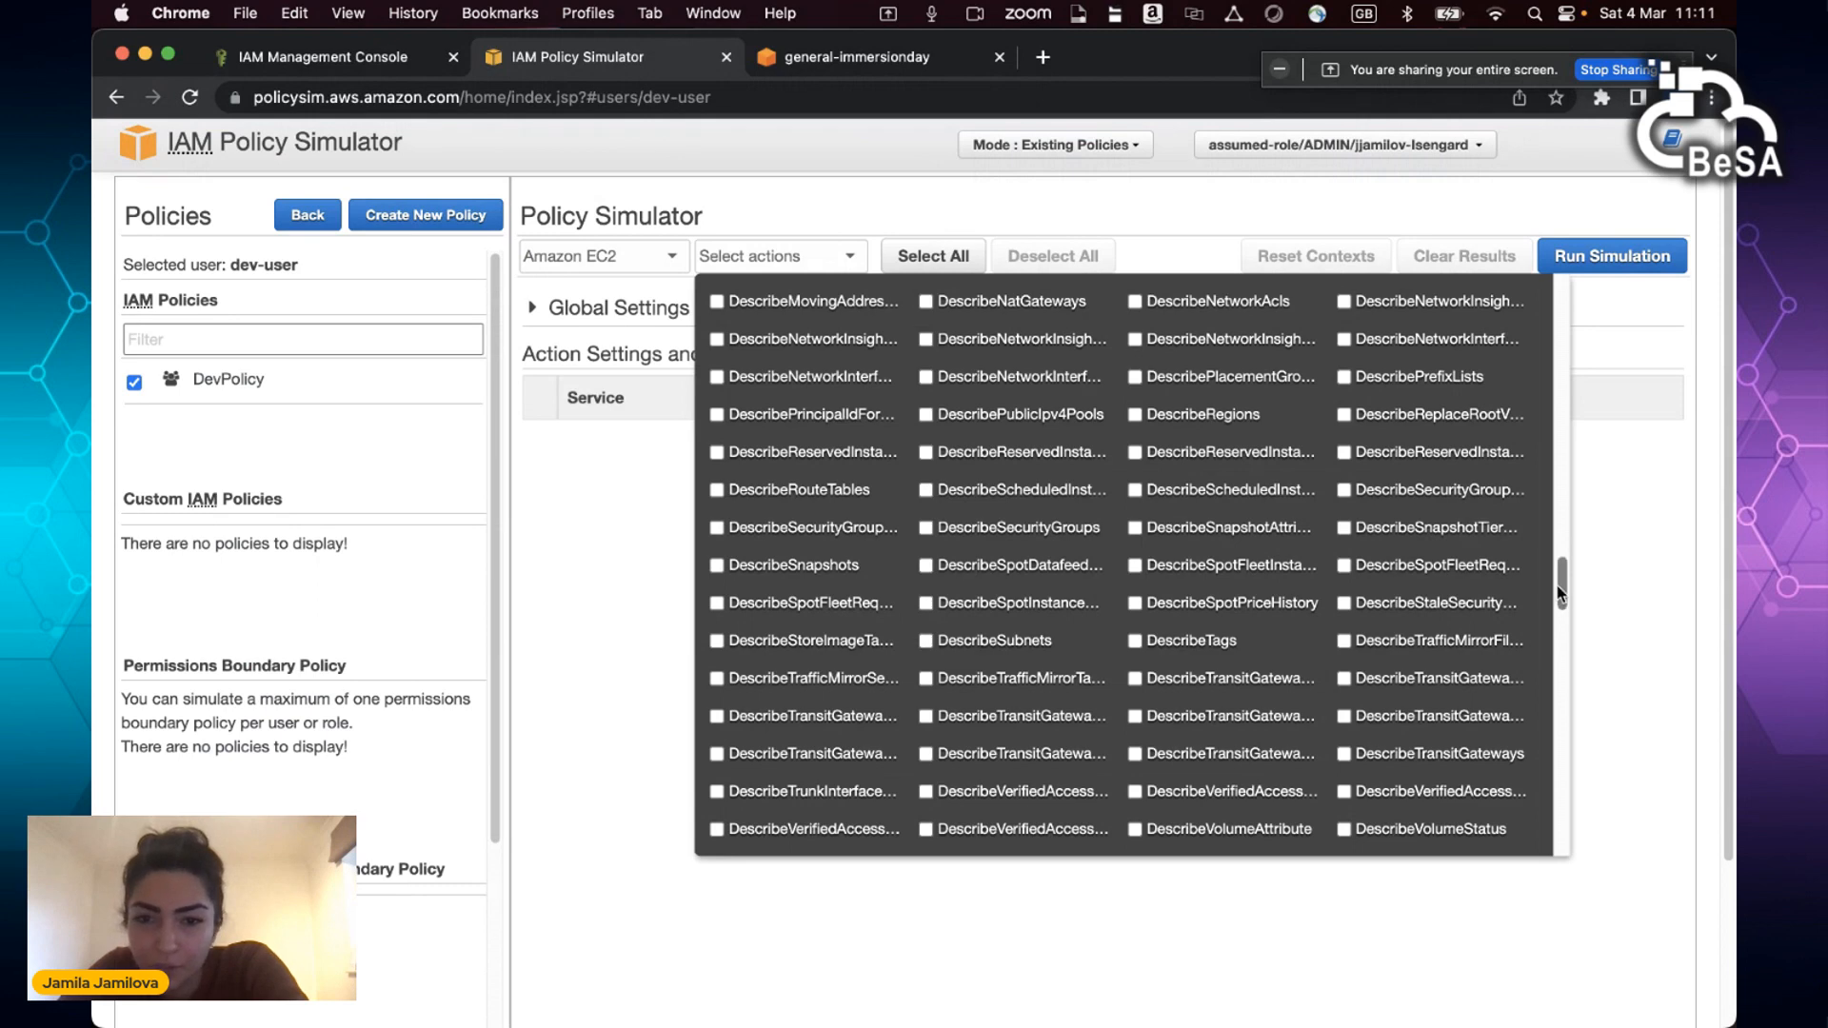
pyautogui.scroll(-3, 1228, 599)
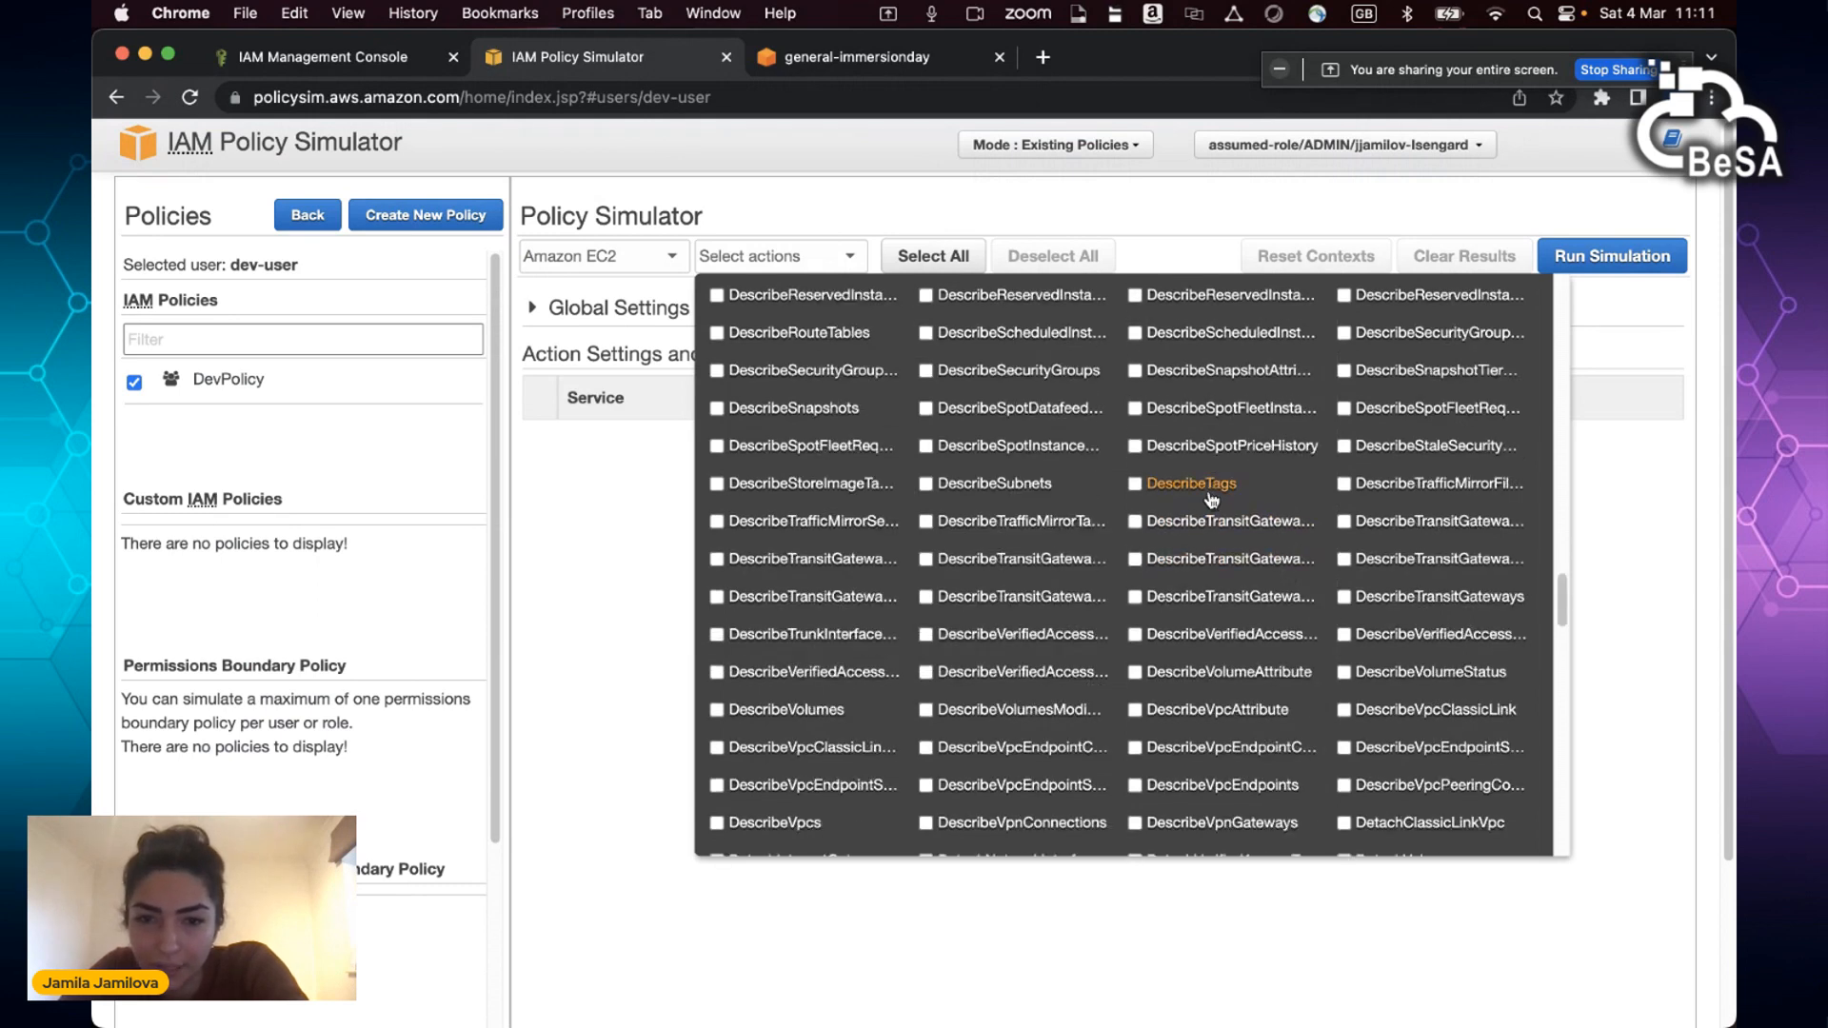
pyautogui.scroll(4, 1195, 510)
pyautogui.scroll(10, 1191, 512)
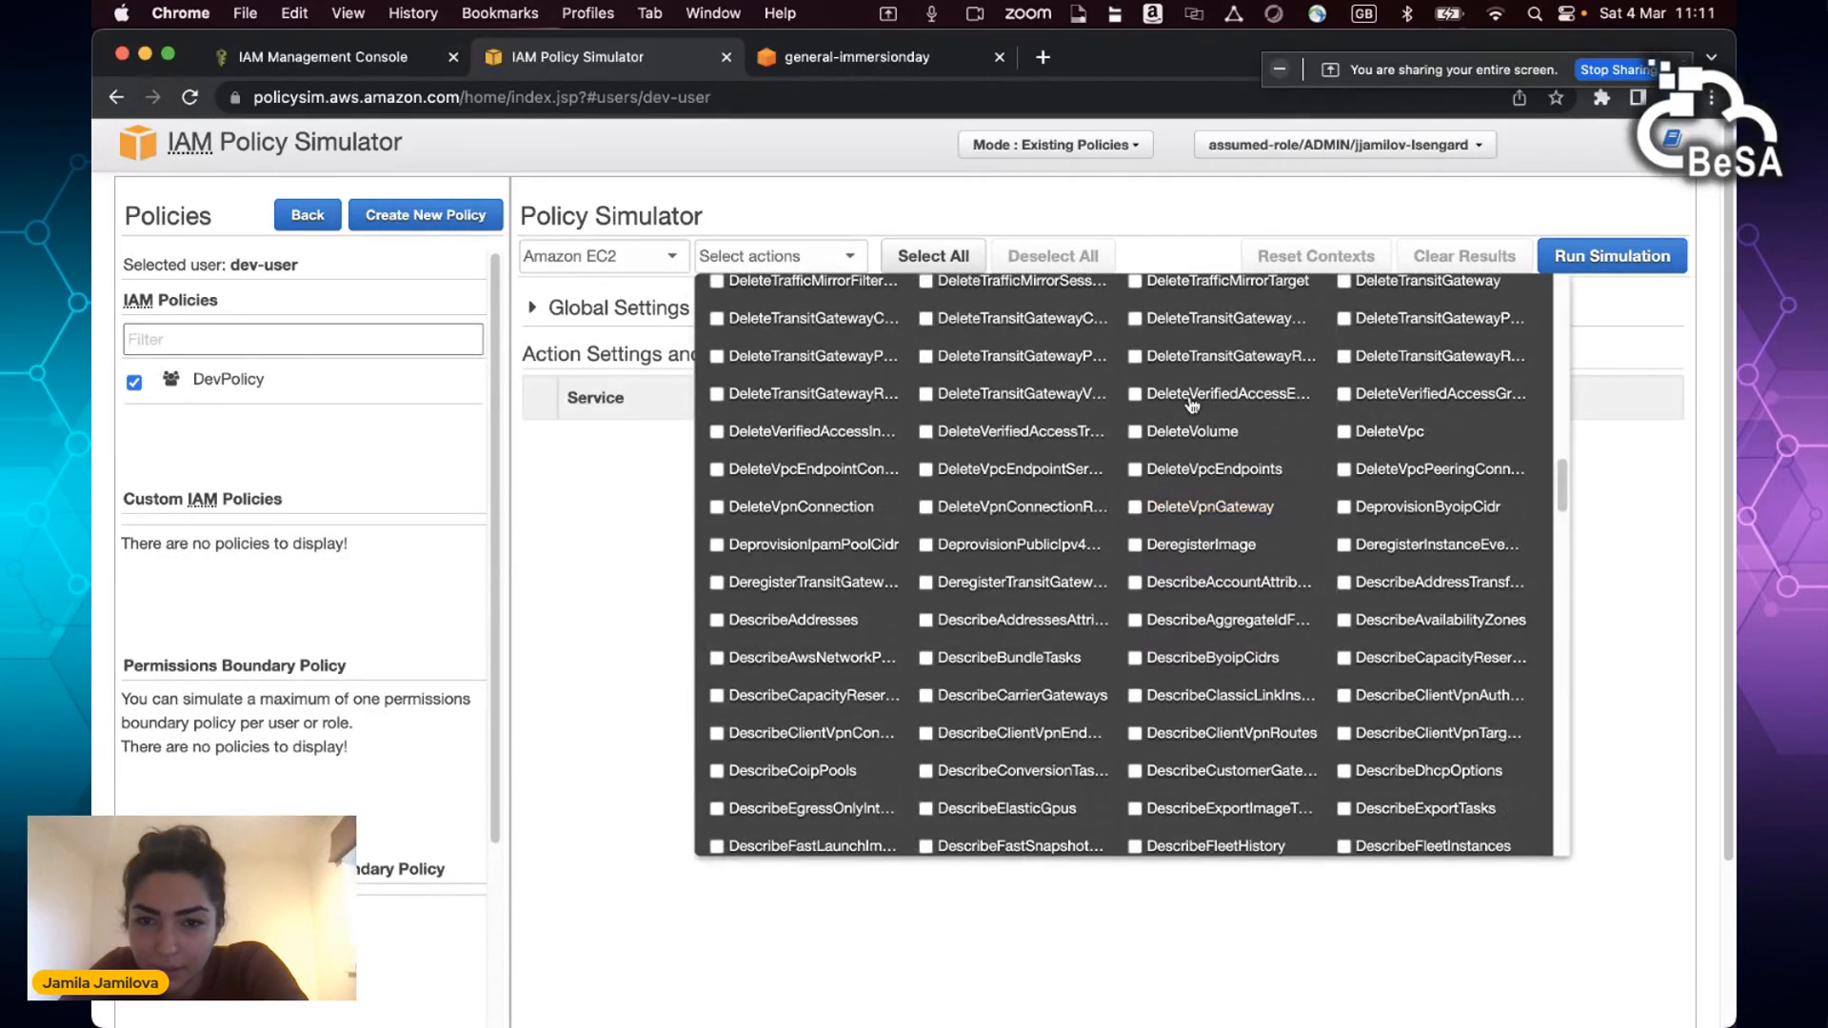
pyautogui.scroll(2, 1197, 395)
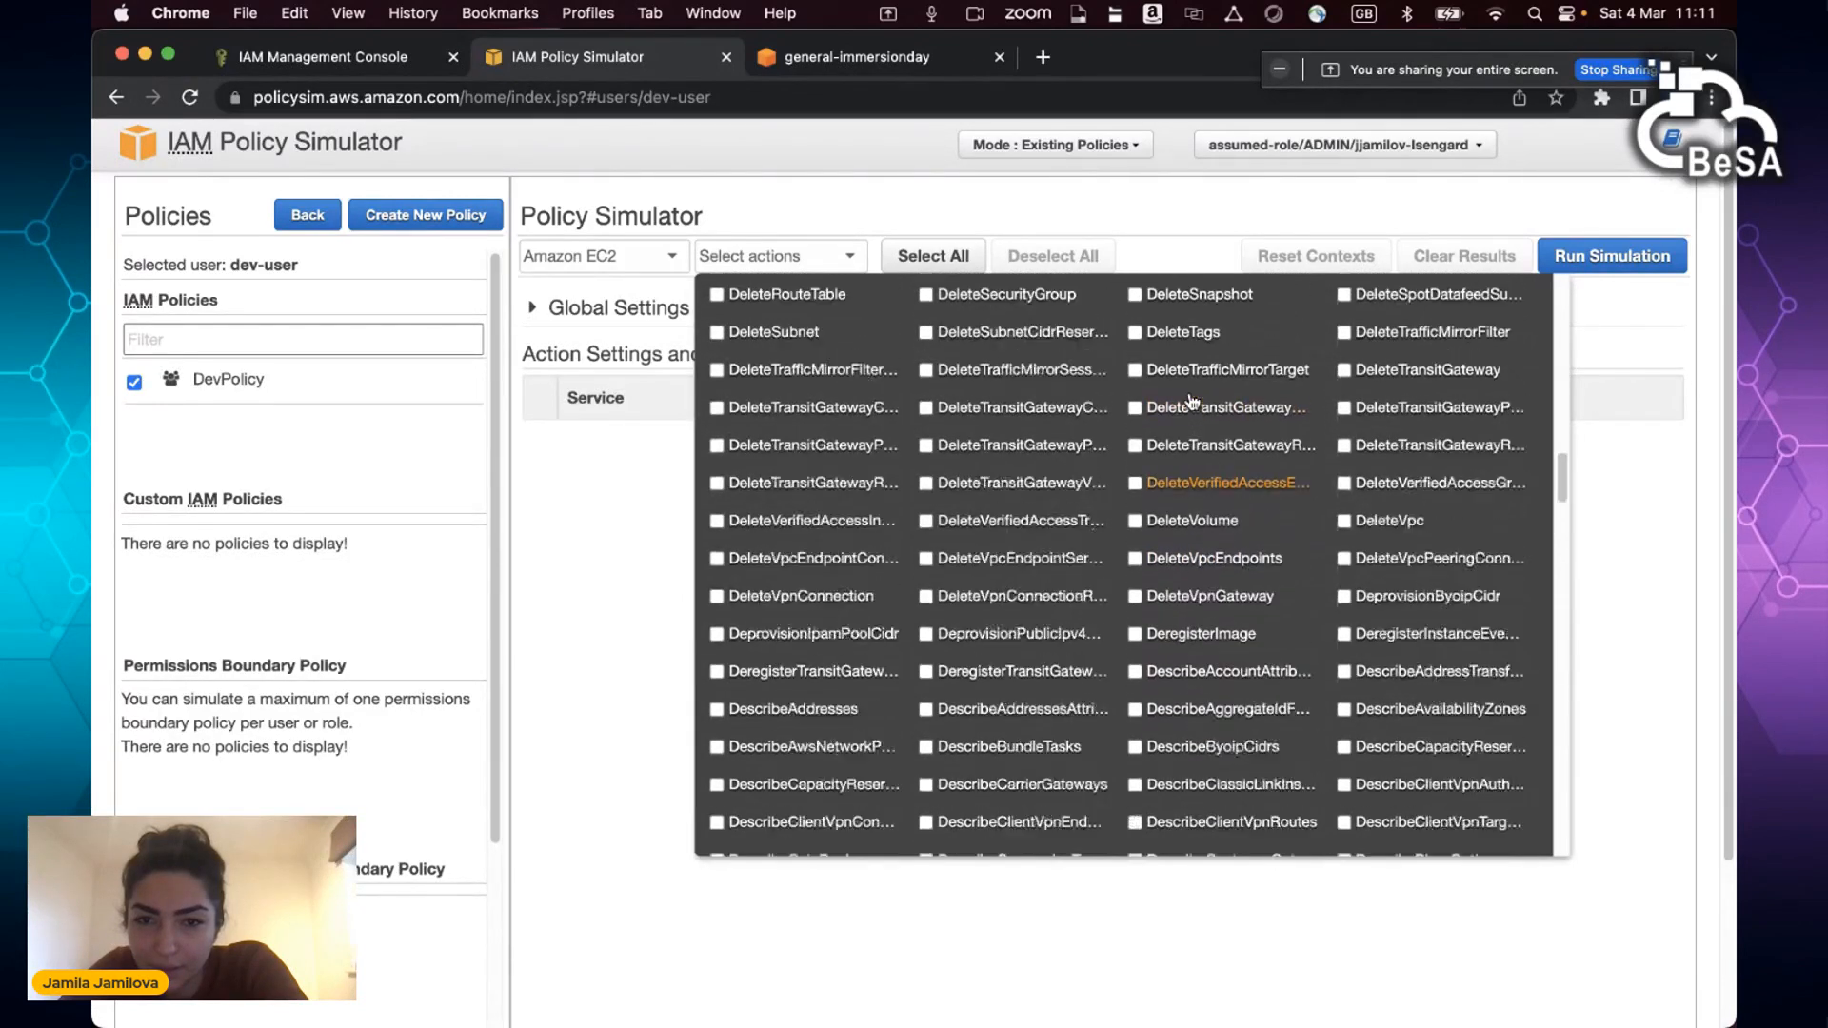
pyautogui.click(1205, 331)
# Step: Add StopInstances to the EC2 actions selected for simulation and close the action list
pyautogui.moveTo(1559, 476); pyautogui.dragTo(1536, 833)
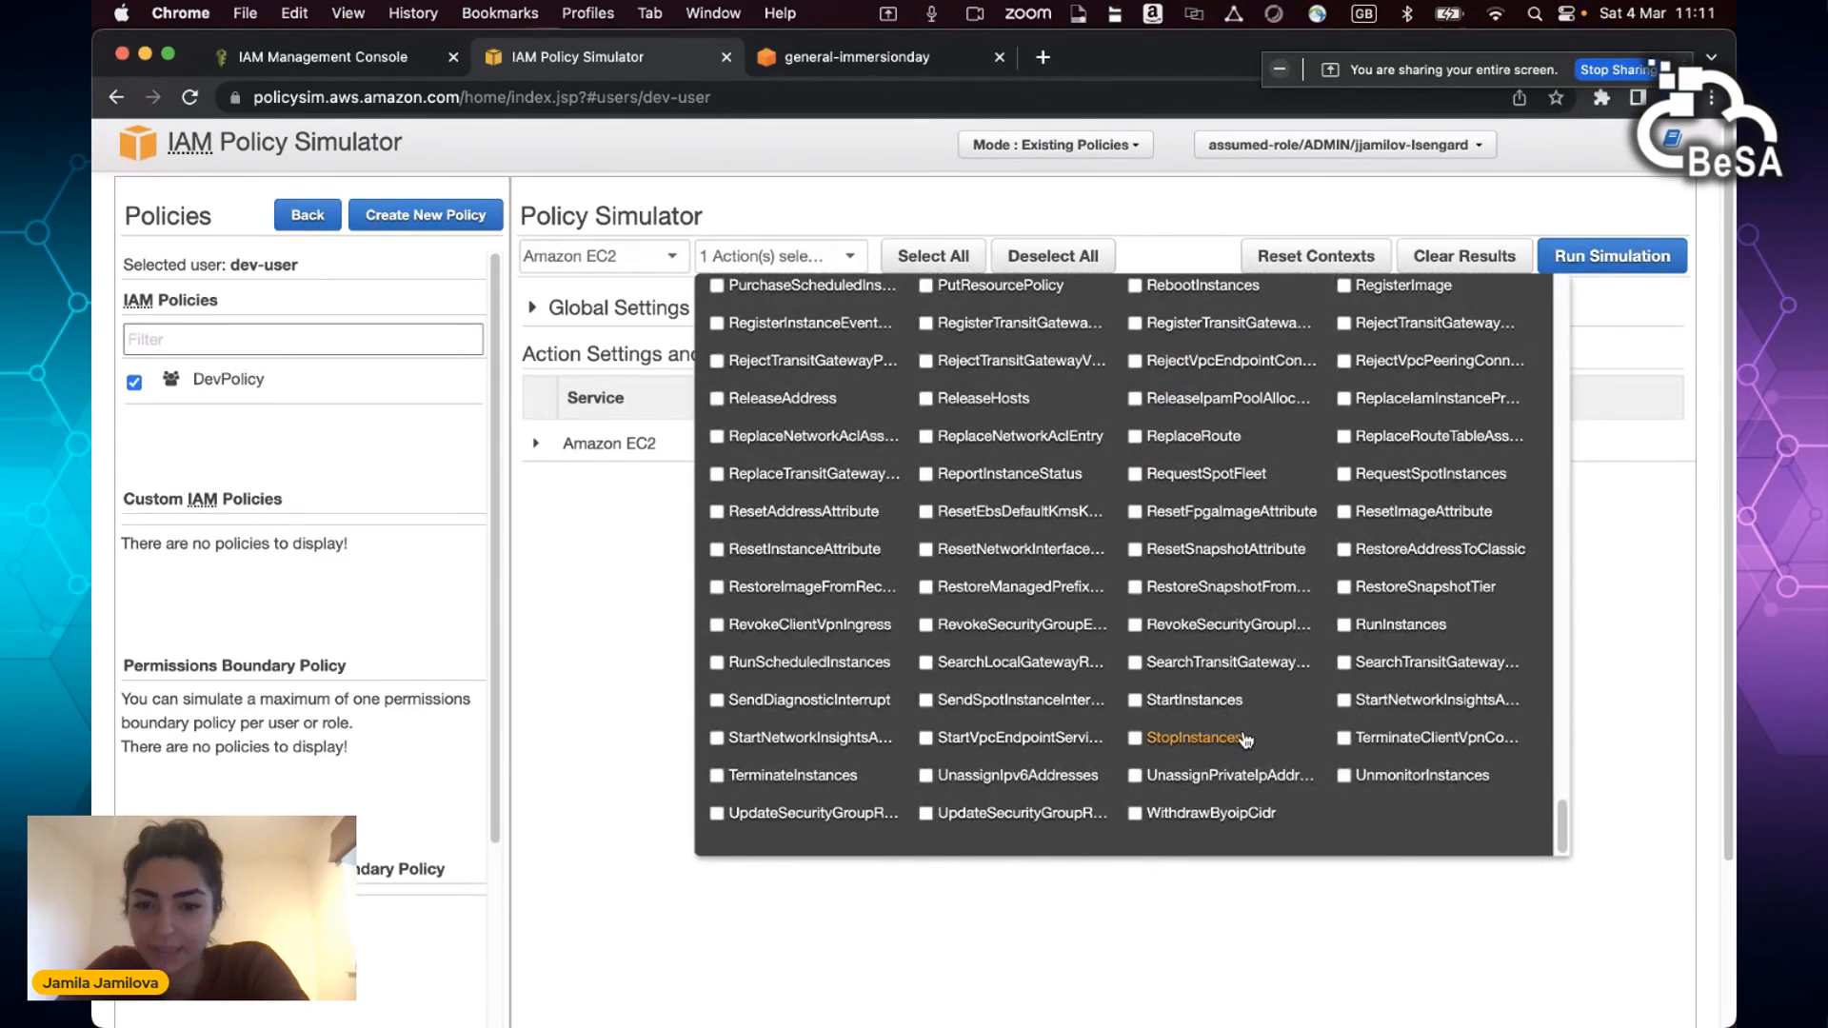
pyautogui.click(1137, 739)
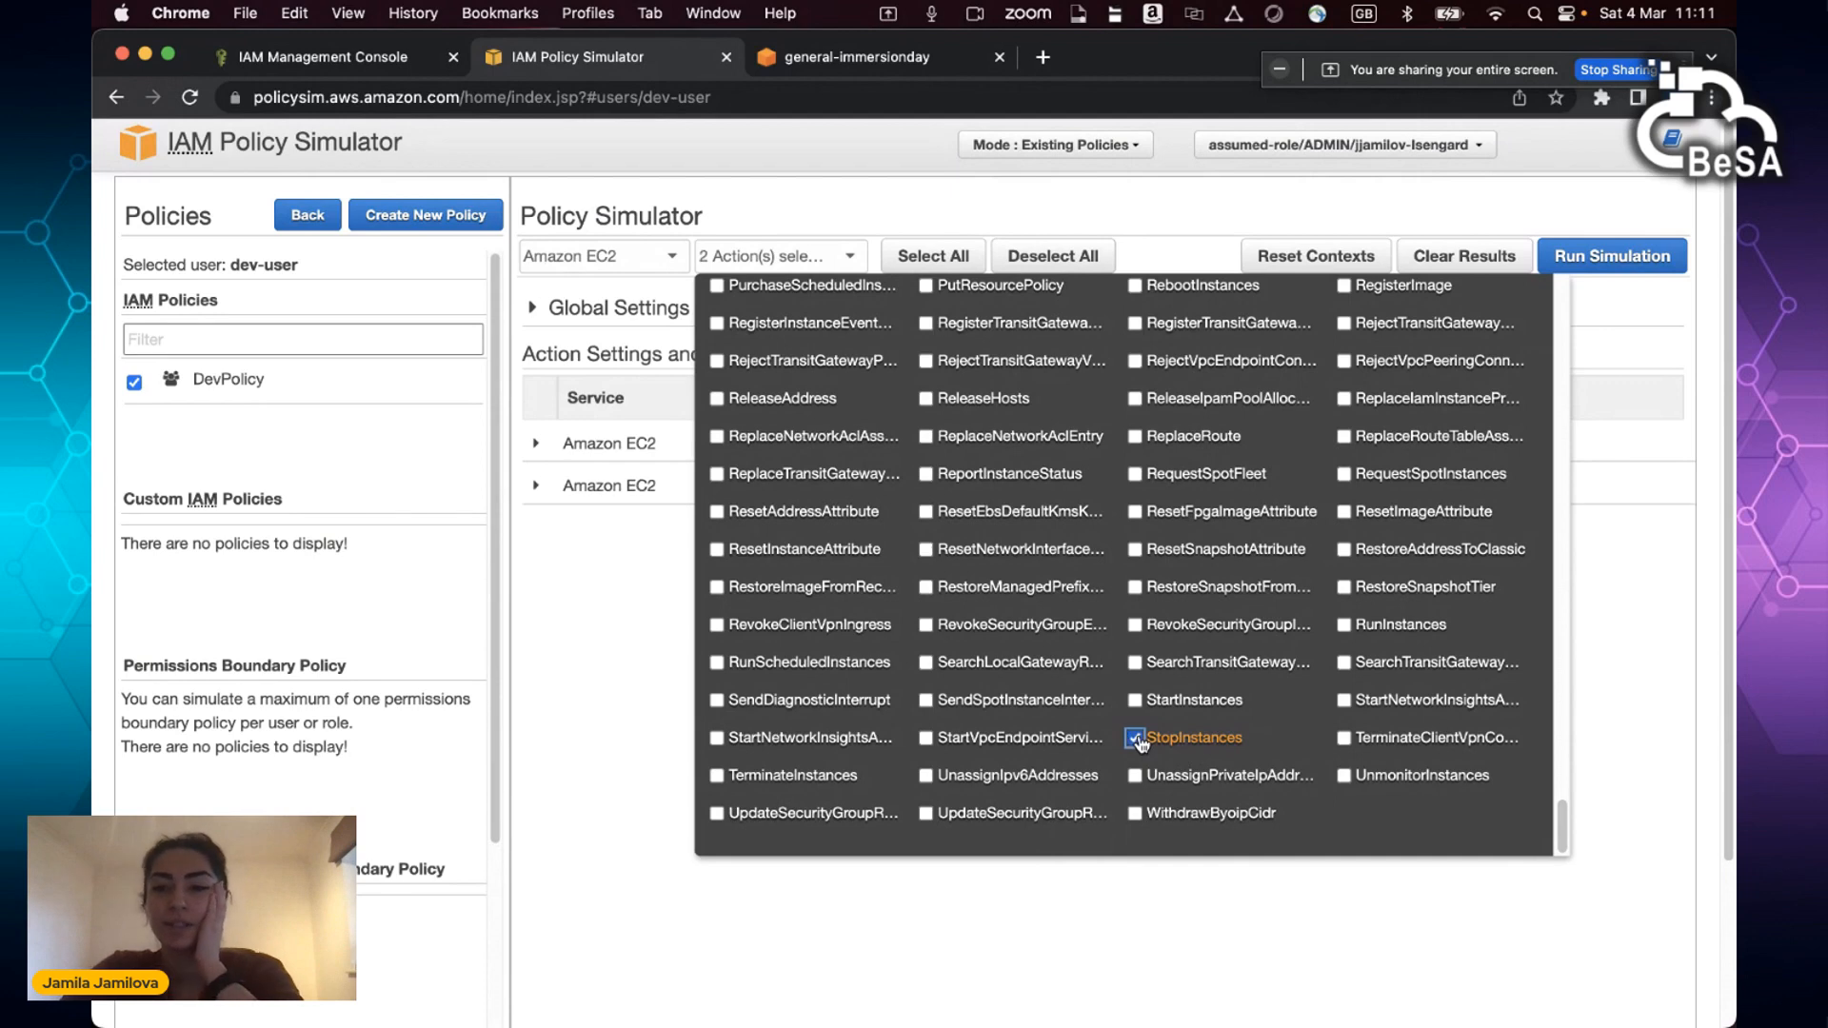
pyautogui.click(1638, 648)
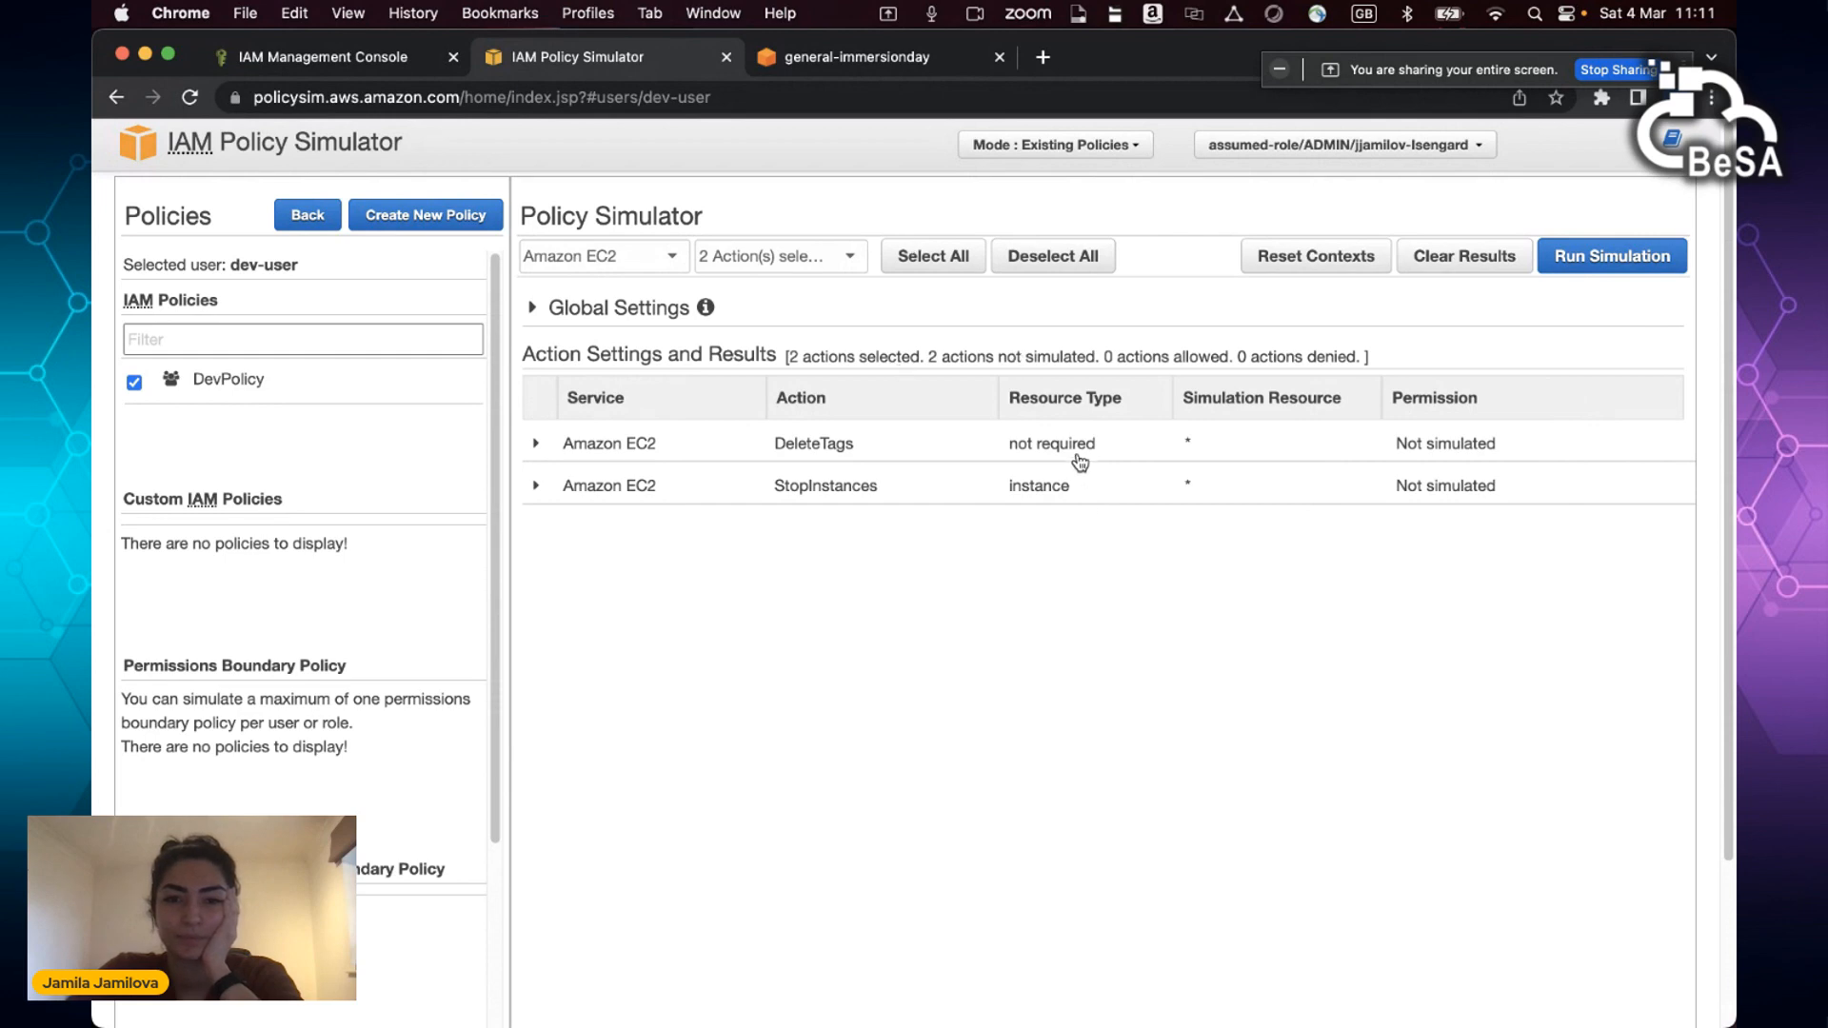
# Step: Review the guide's simulation steps, then run the simulation of DeleteTags and StopInstances against DevPolicy
pyautogui.click(814, 70)
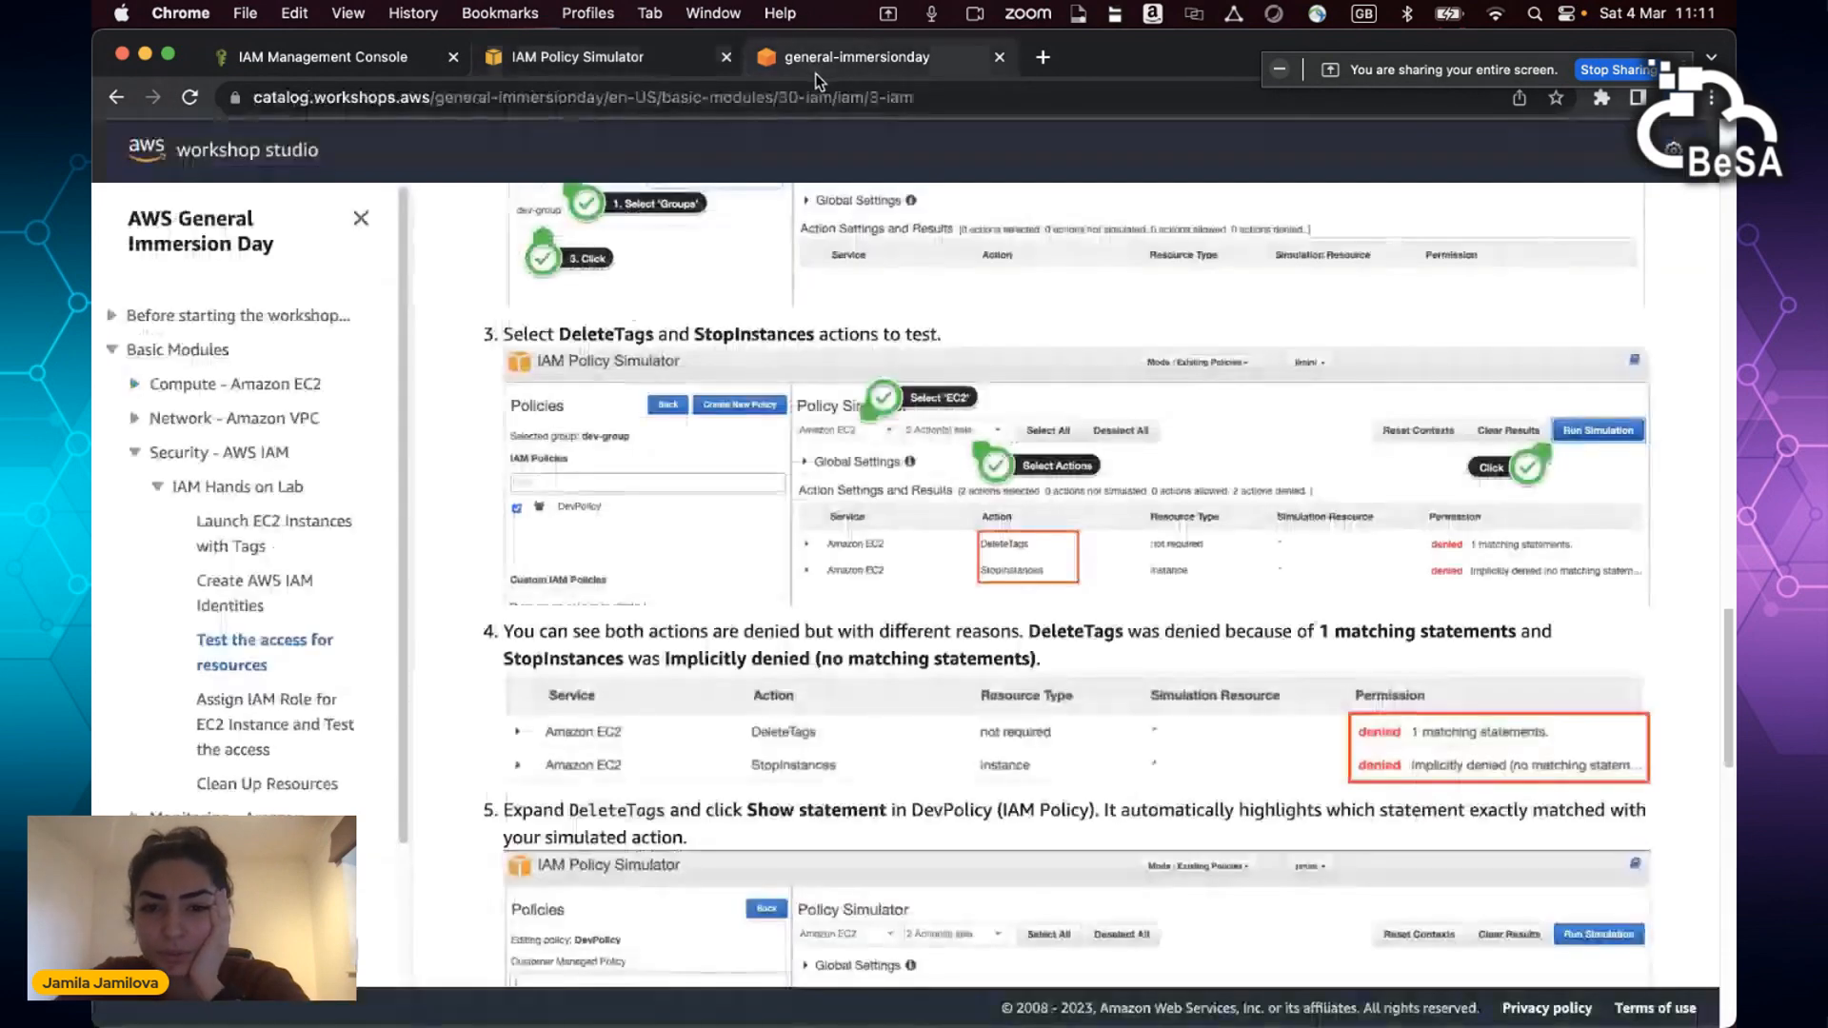
pyautogui.scroll(-1, 1187, 602)
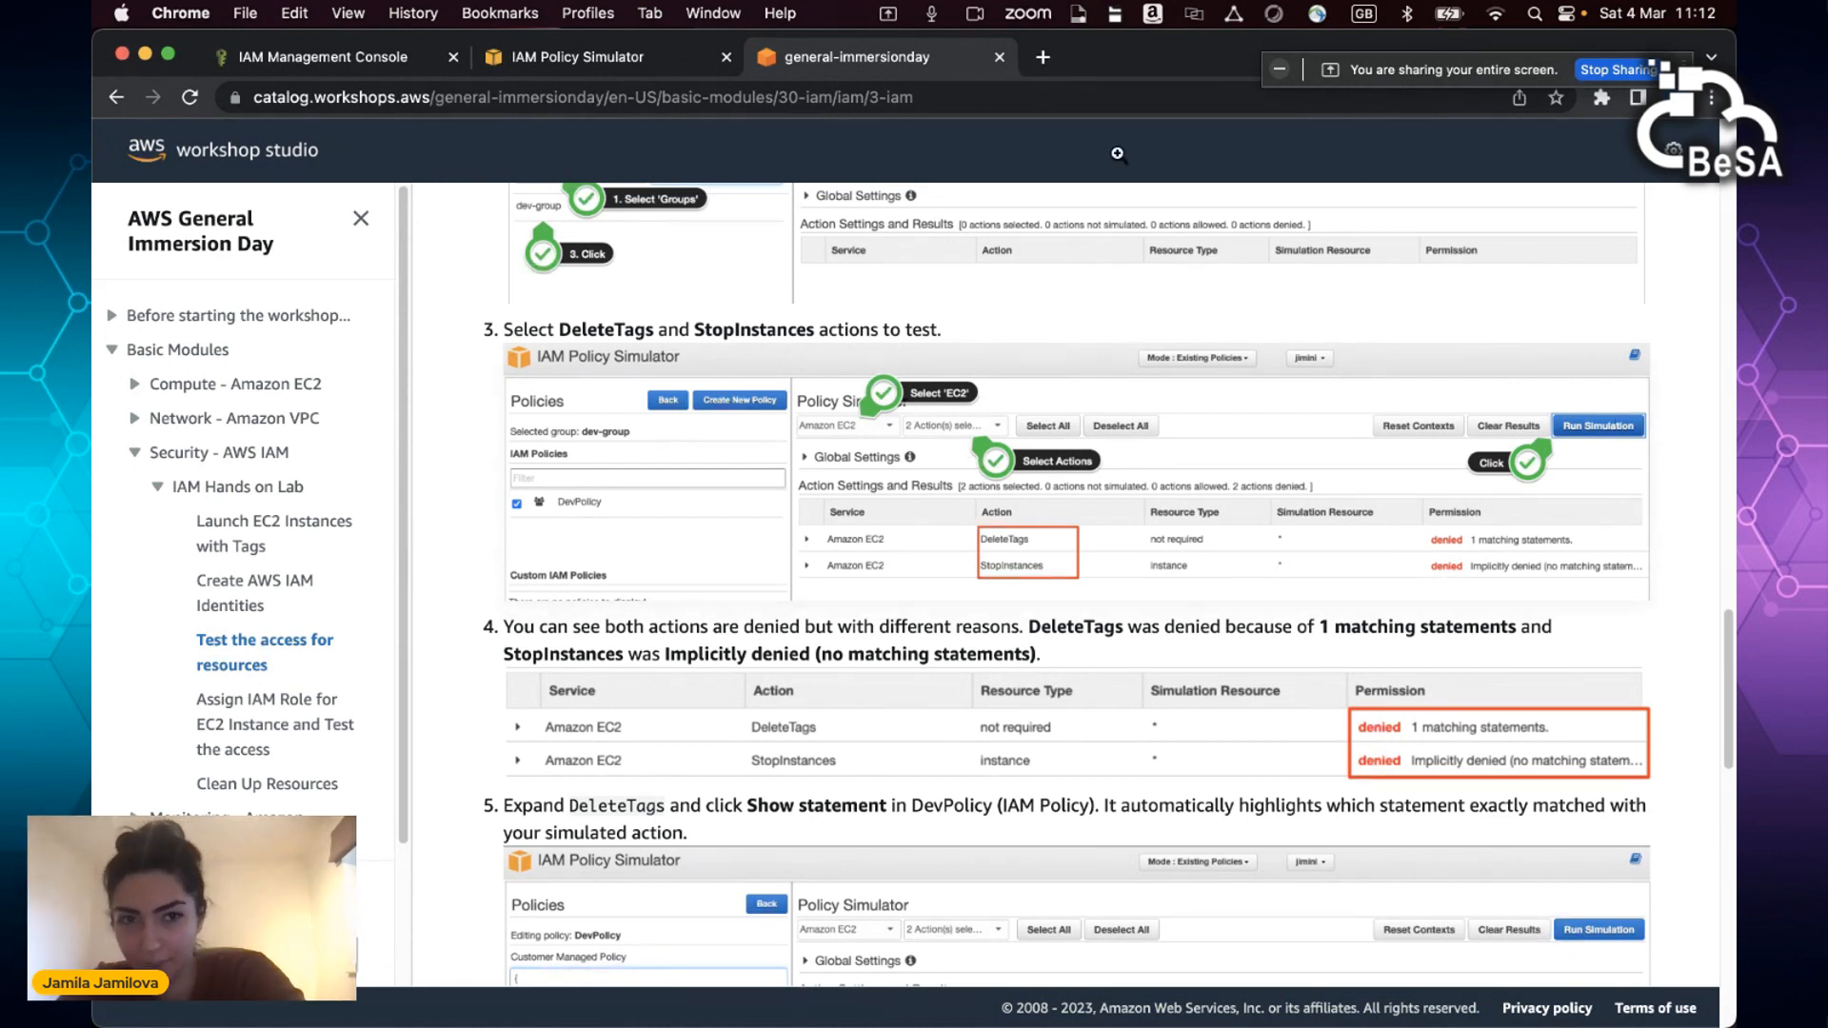
pyautogui.click(619, 67)
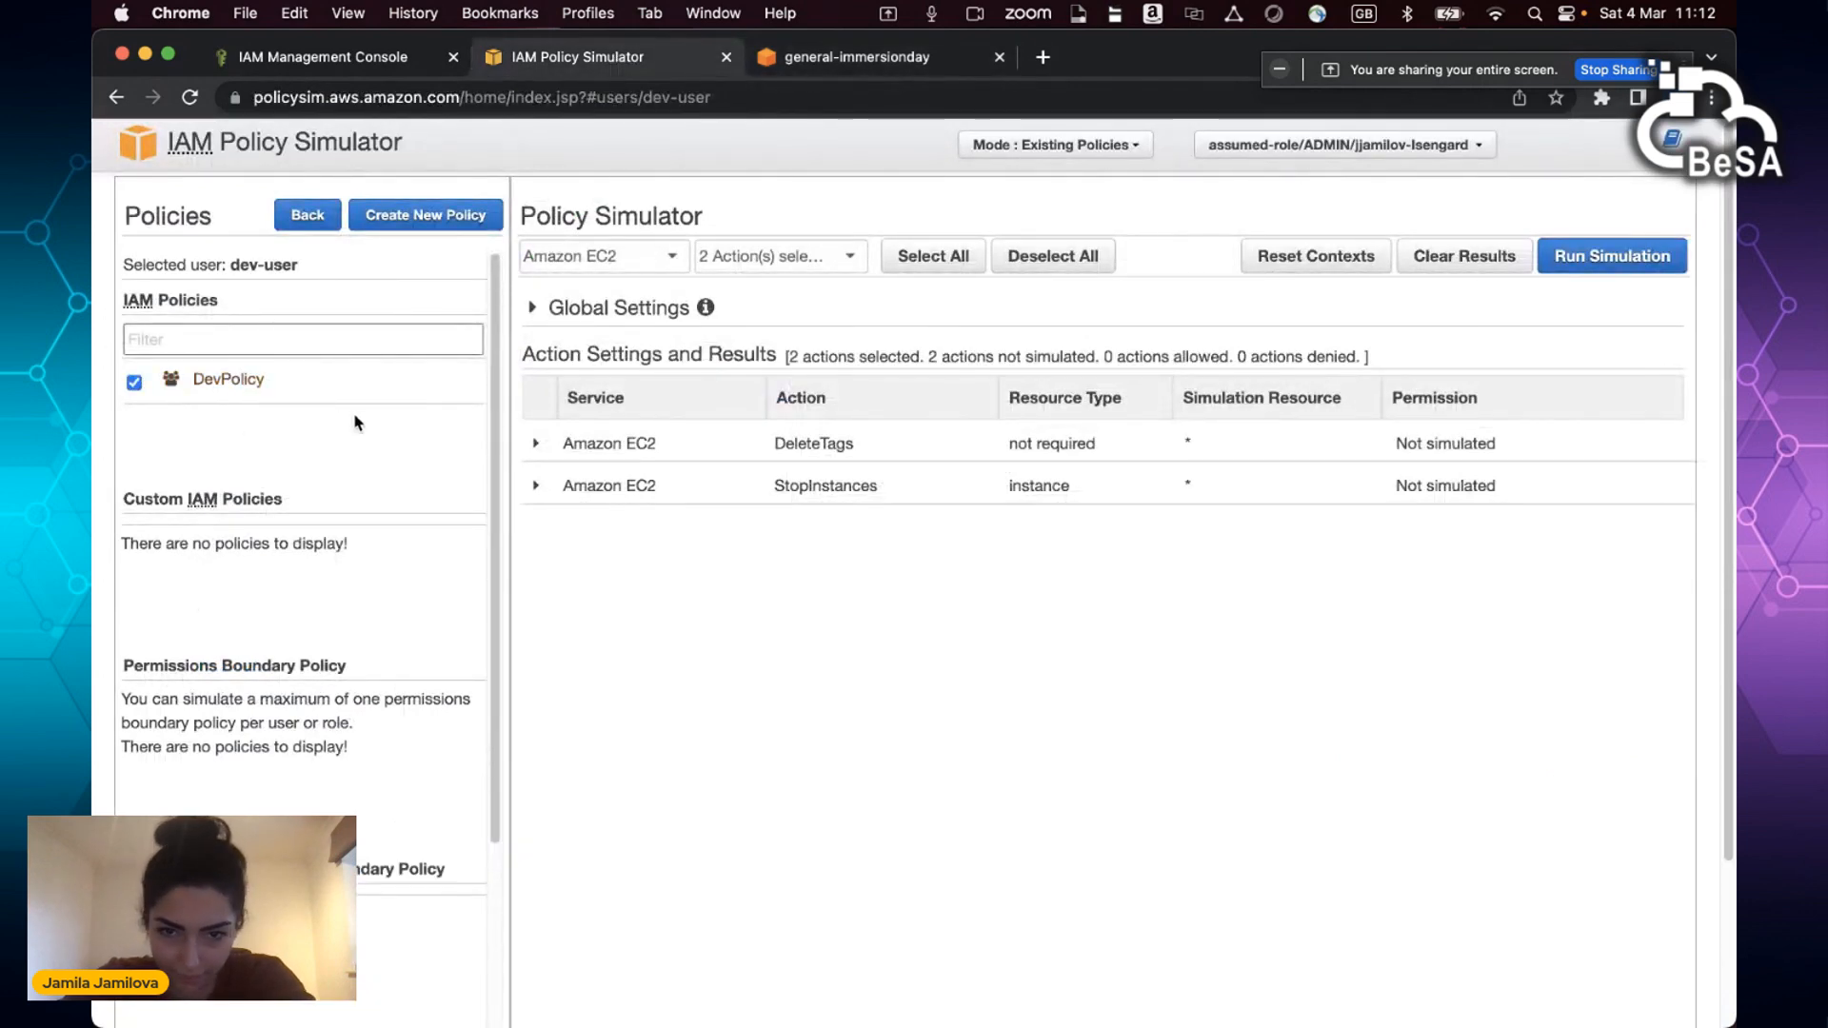
pyautogui.click(1637, 265)
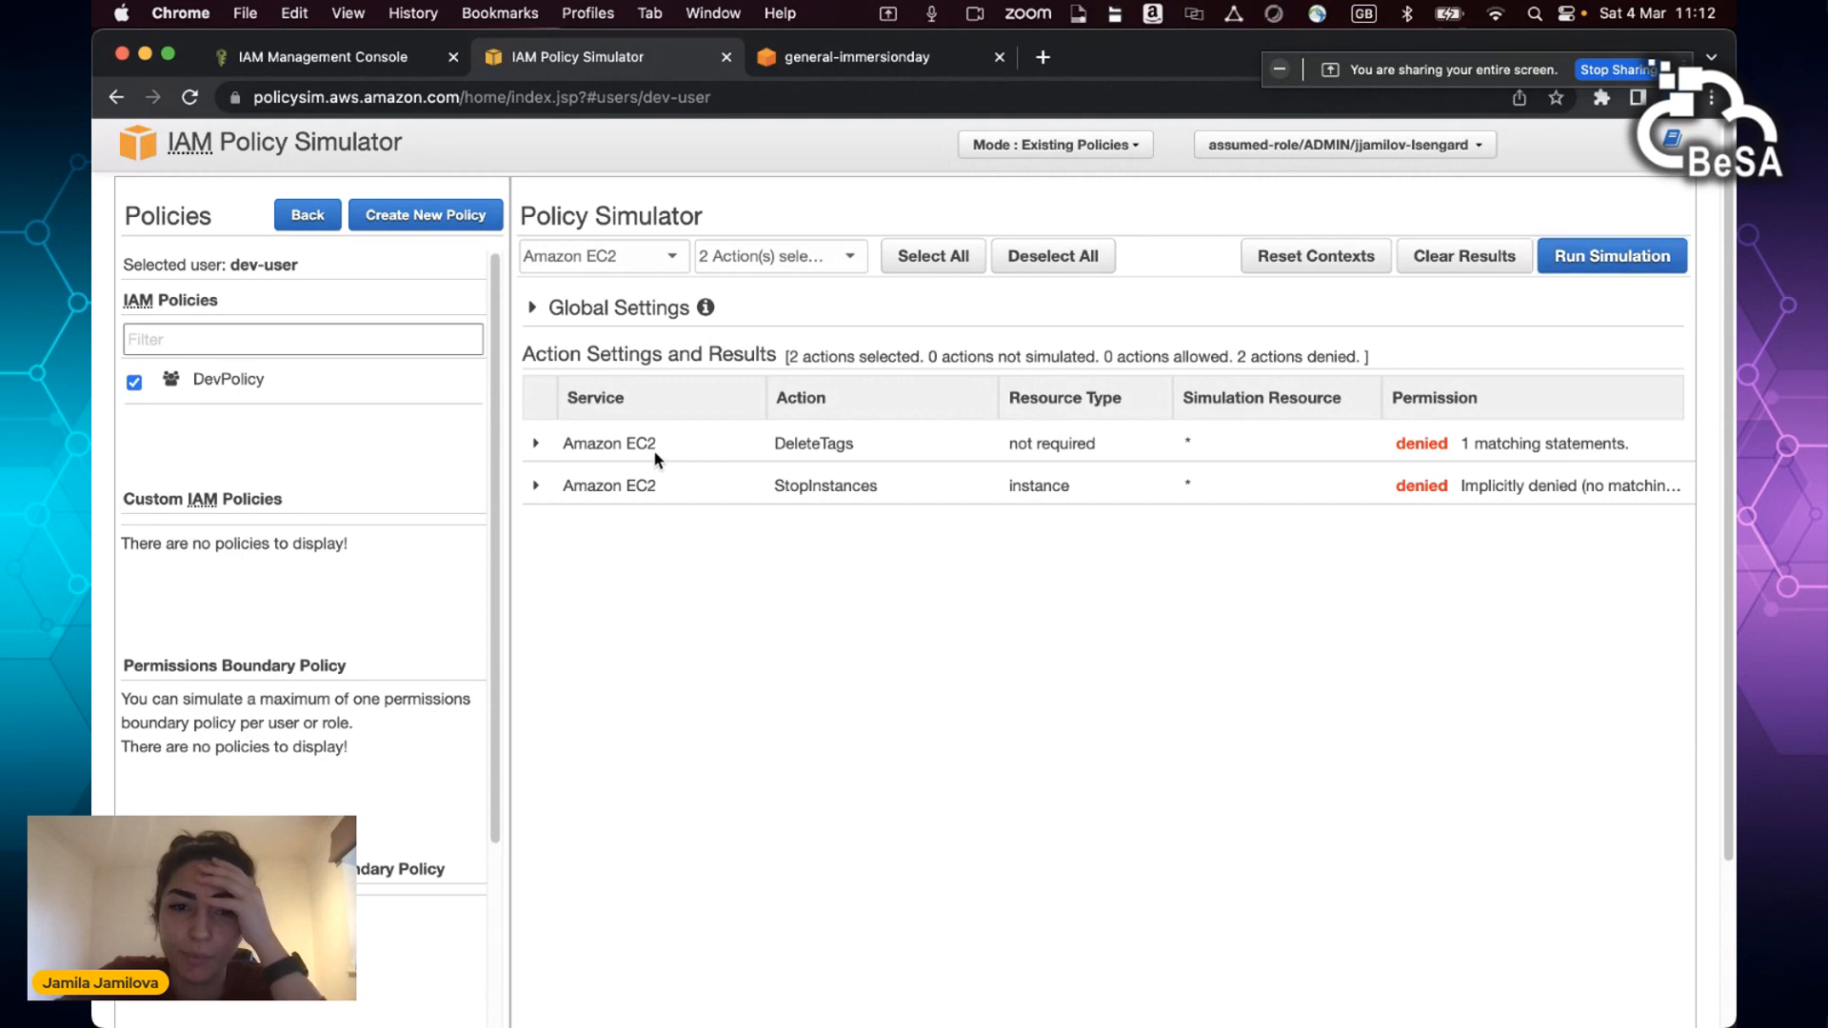
# Step: Show the DevPolicy statement matched by DeleteTags, then expand the StopInstances result to its ec2:resourcetag/env context key
pyautogui.click(536, 443)
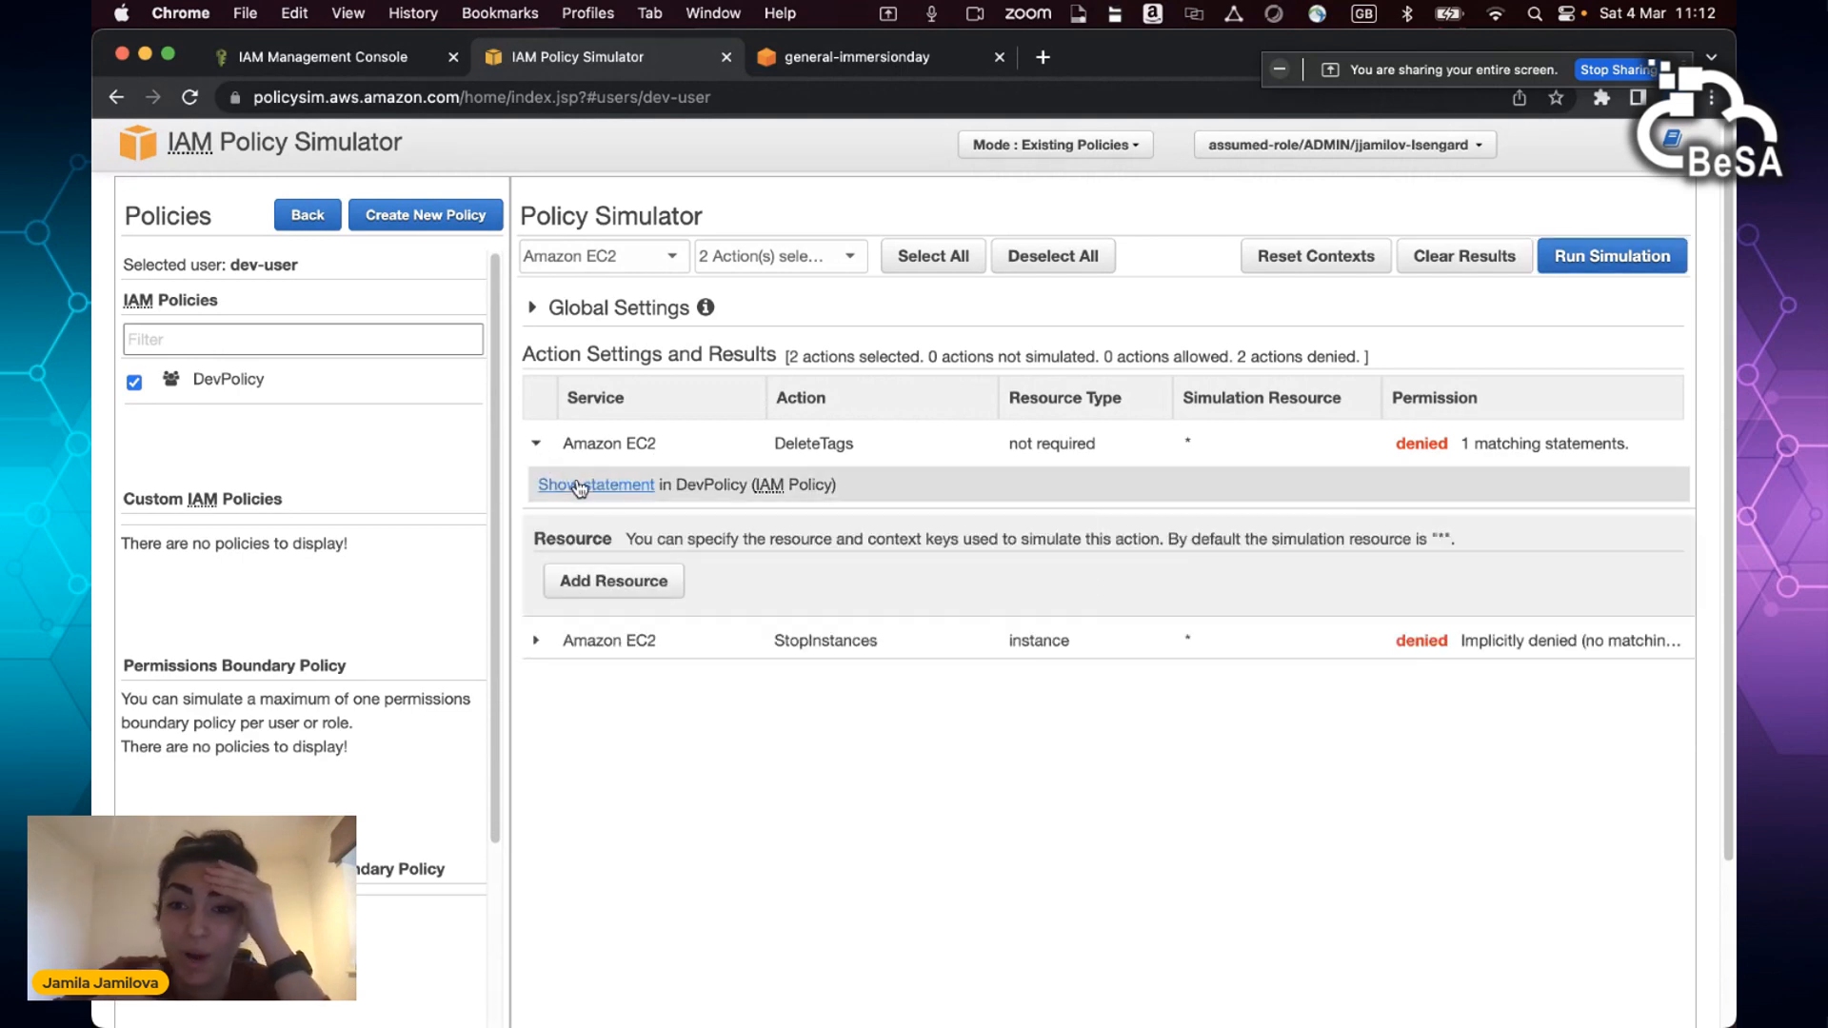
pyautogui.click(579, 485)
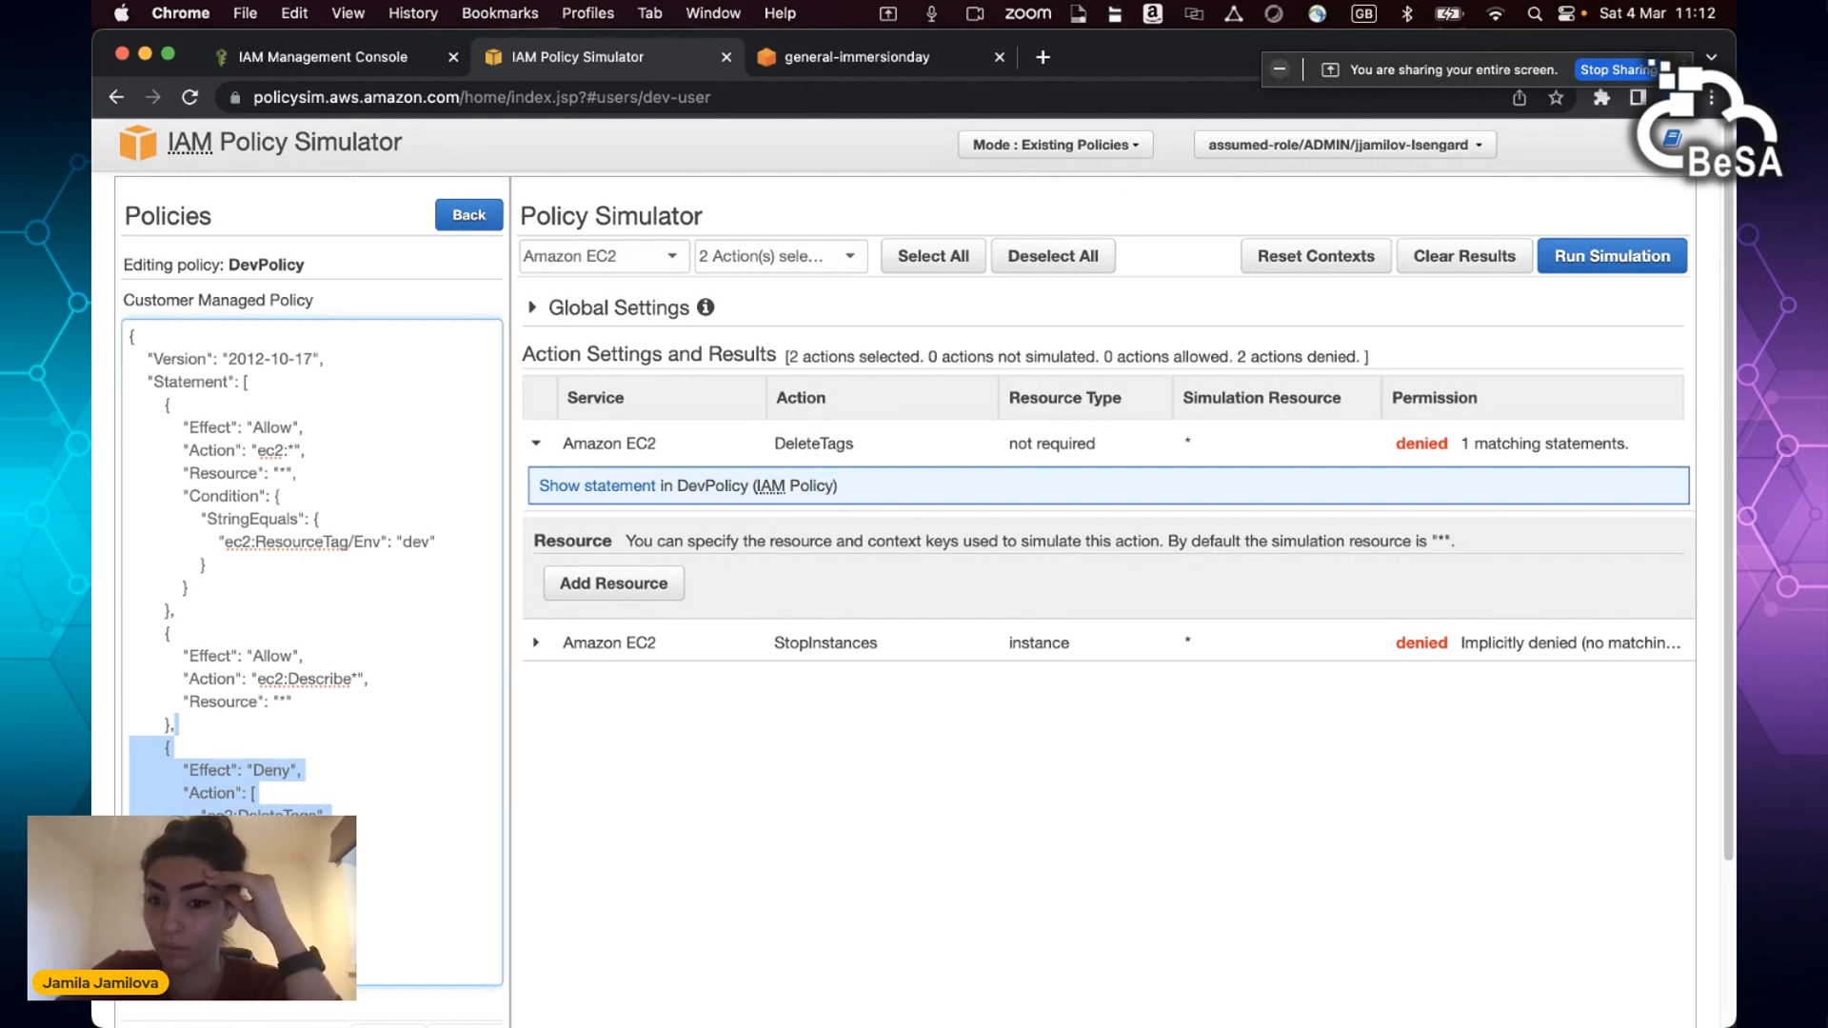
pyautogui.click(536, 642)
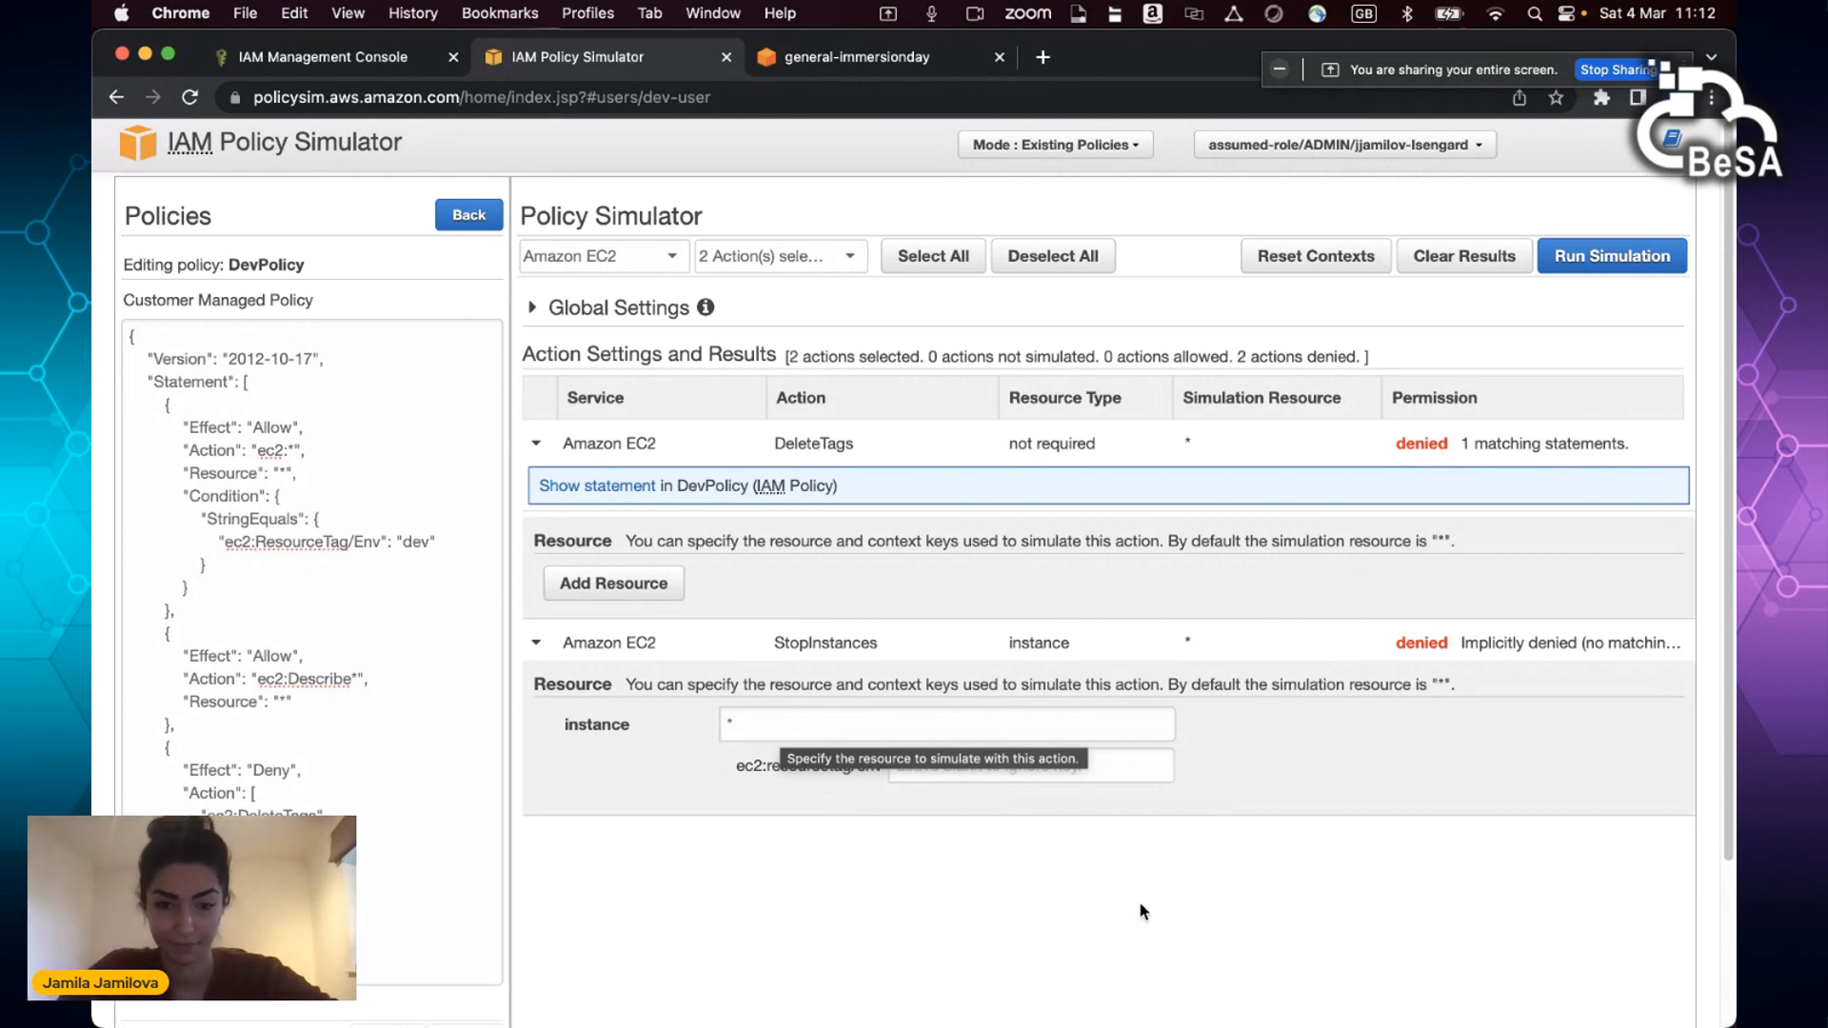
pyautogui.click(986, 779)
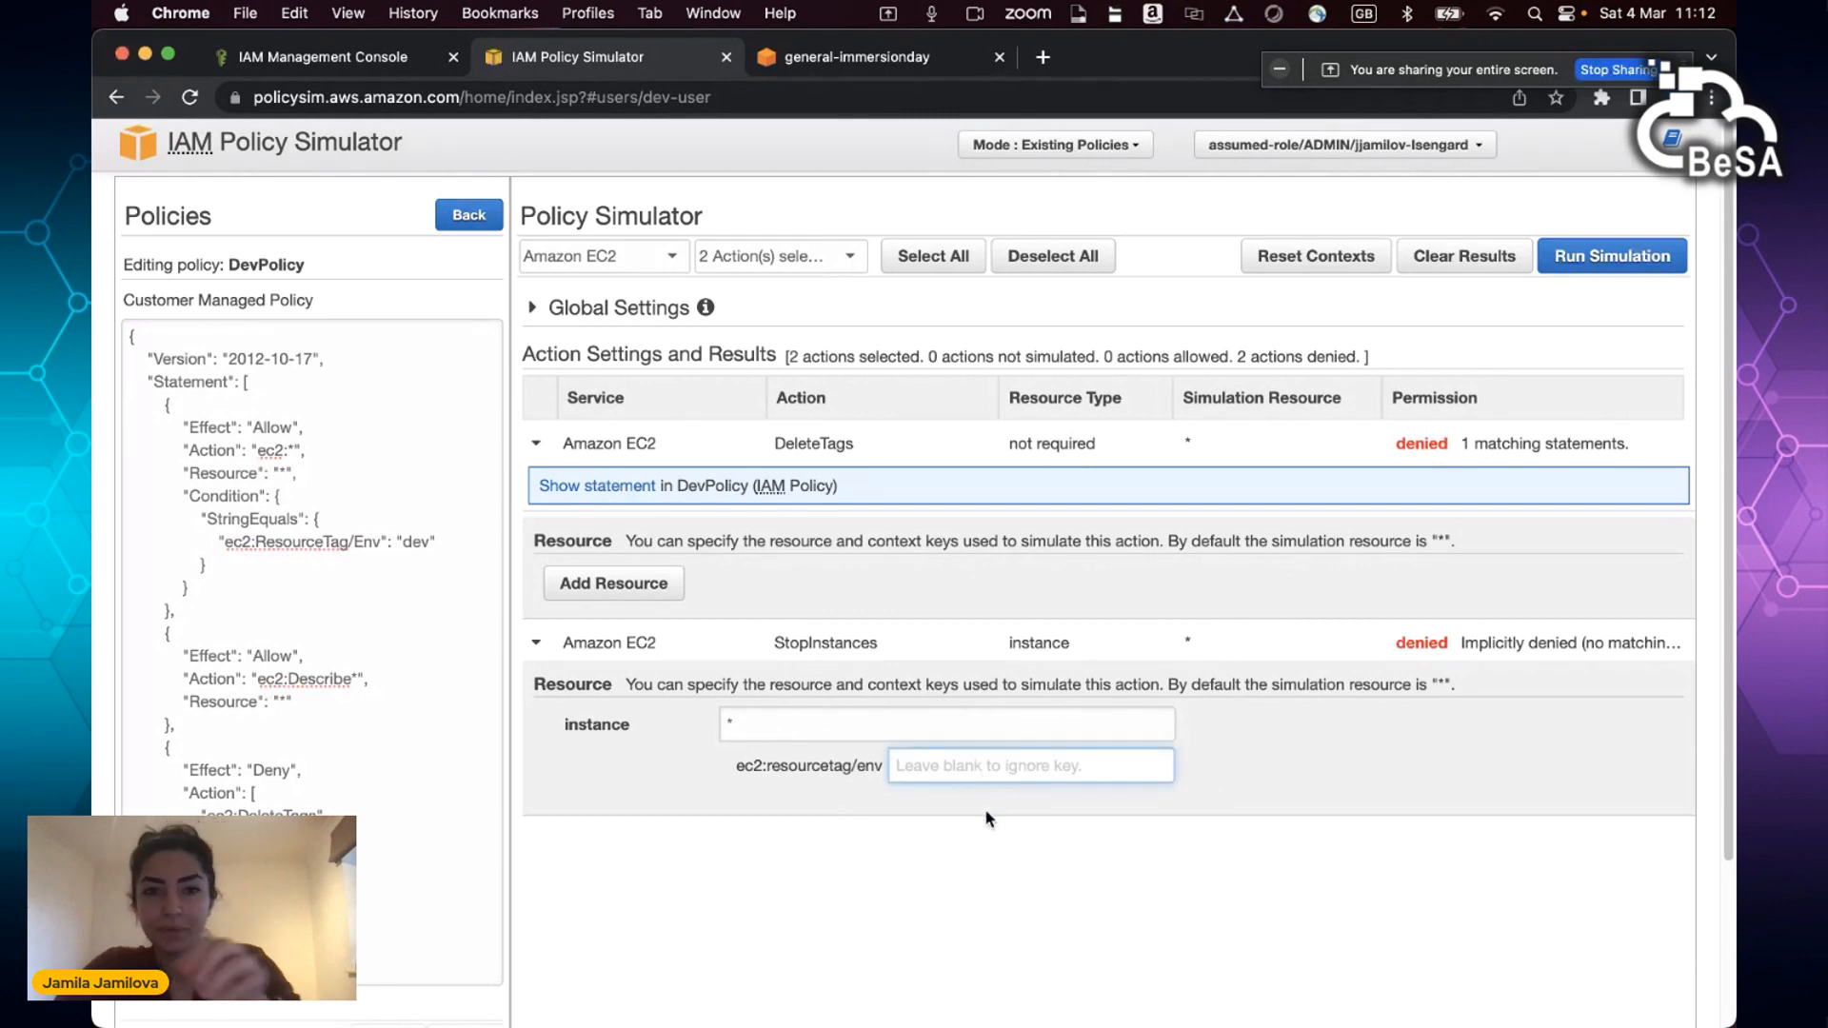
# Step: Read the guide's dev tag test, then set the ec2:resourcetag/env key of StopInstances to dev in the Policy Simulator
pyautogui.click(910, 63)
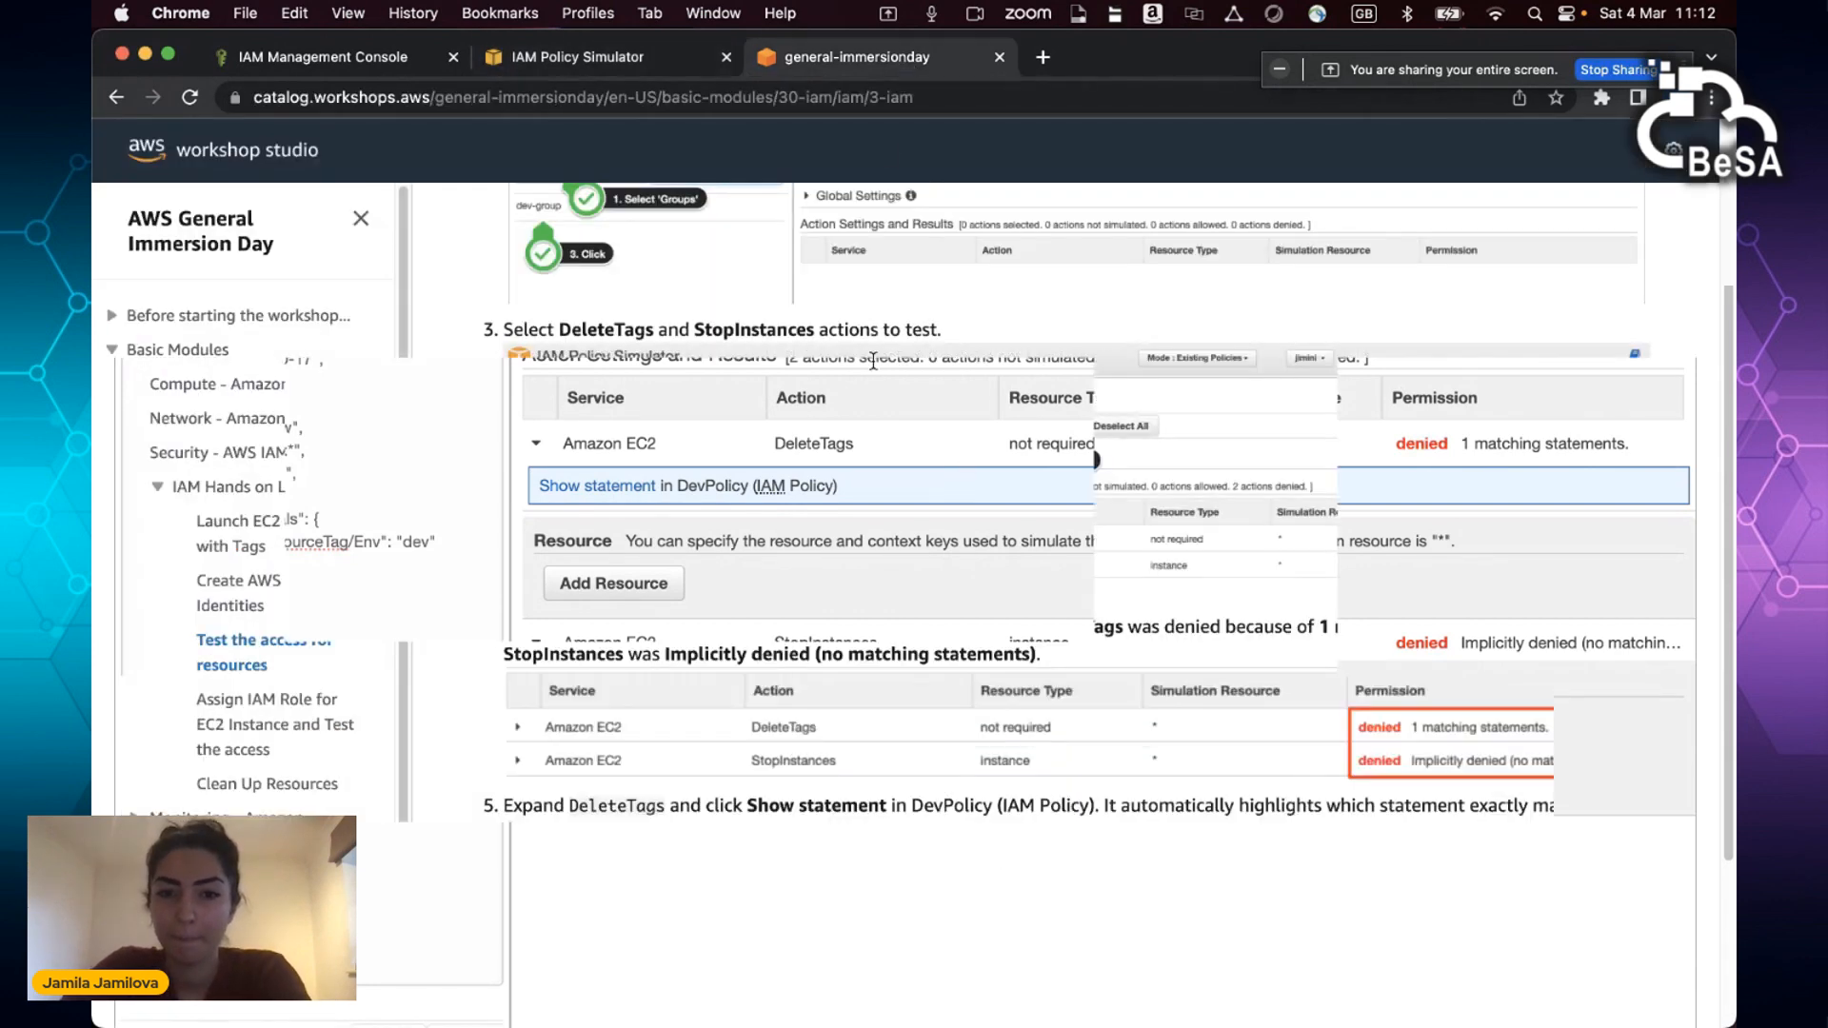
pyautogui.scroll(-6, 1016, 735)
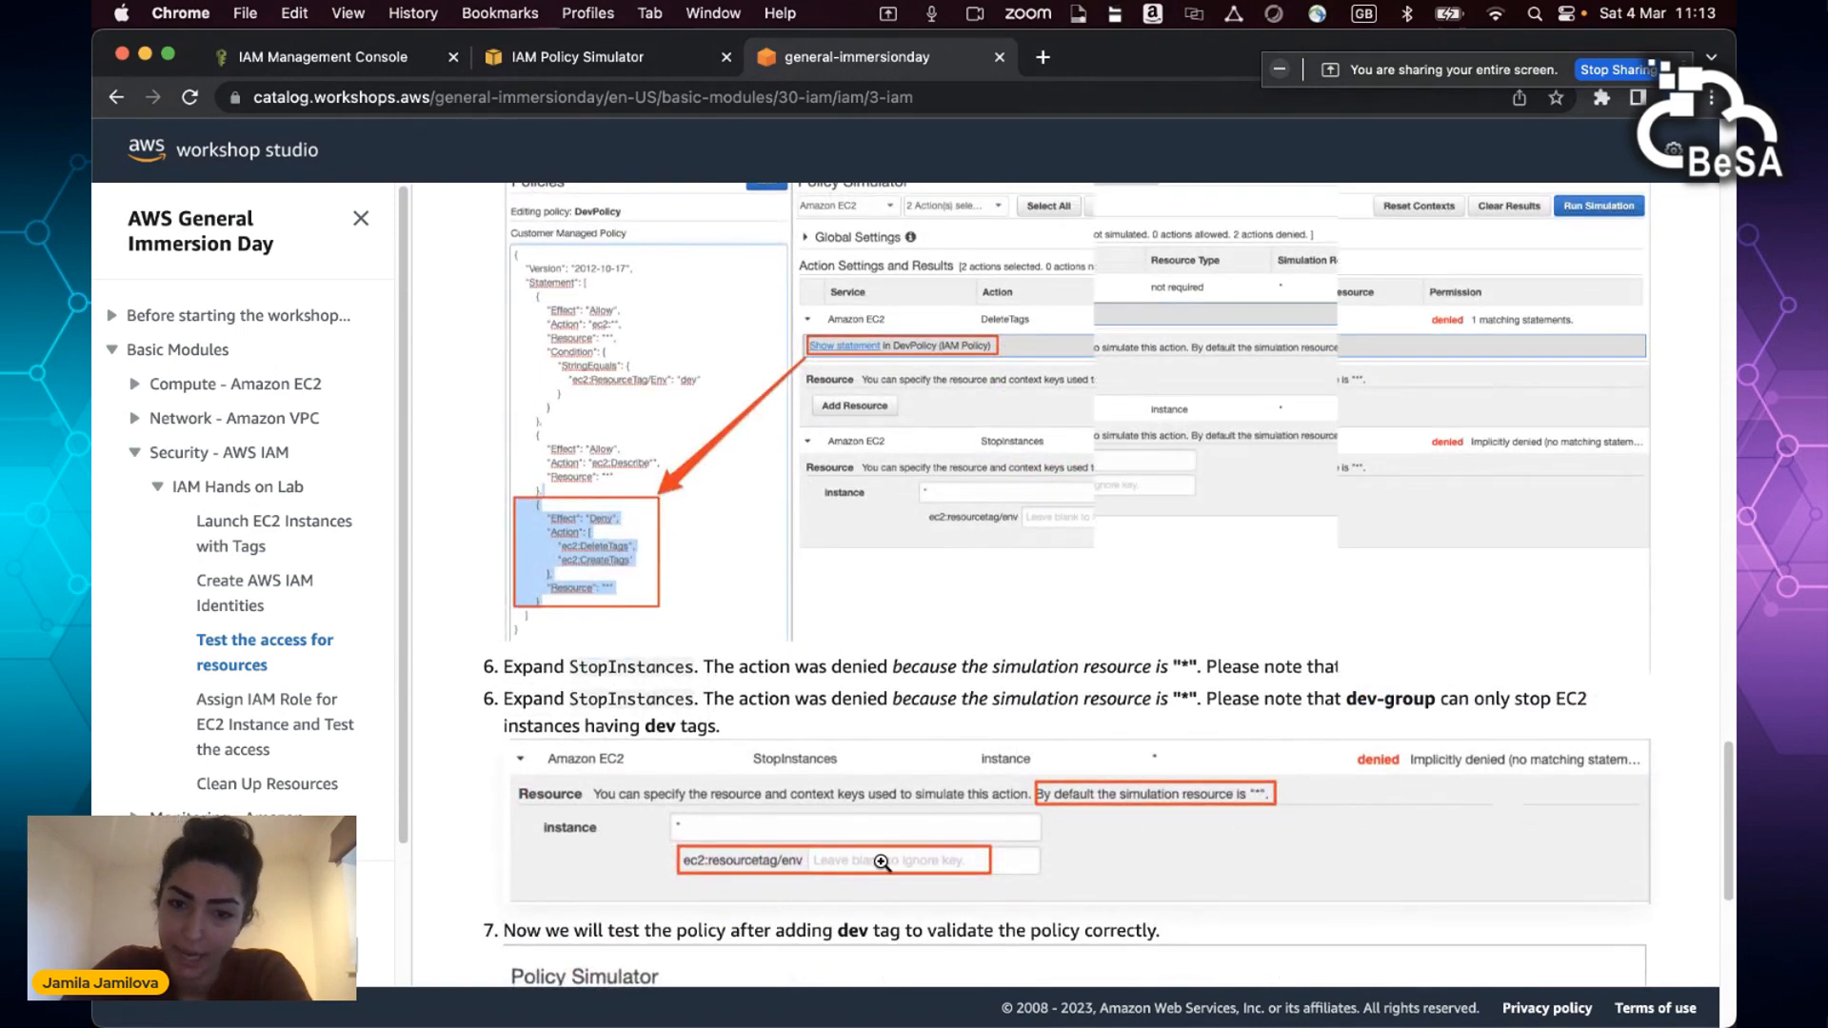
pyautogui.scroll(-5, 881, 862)
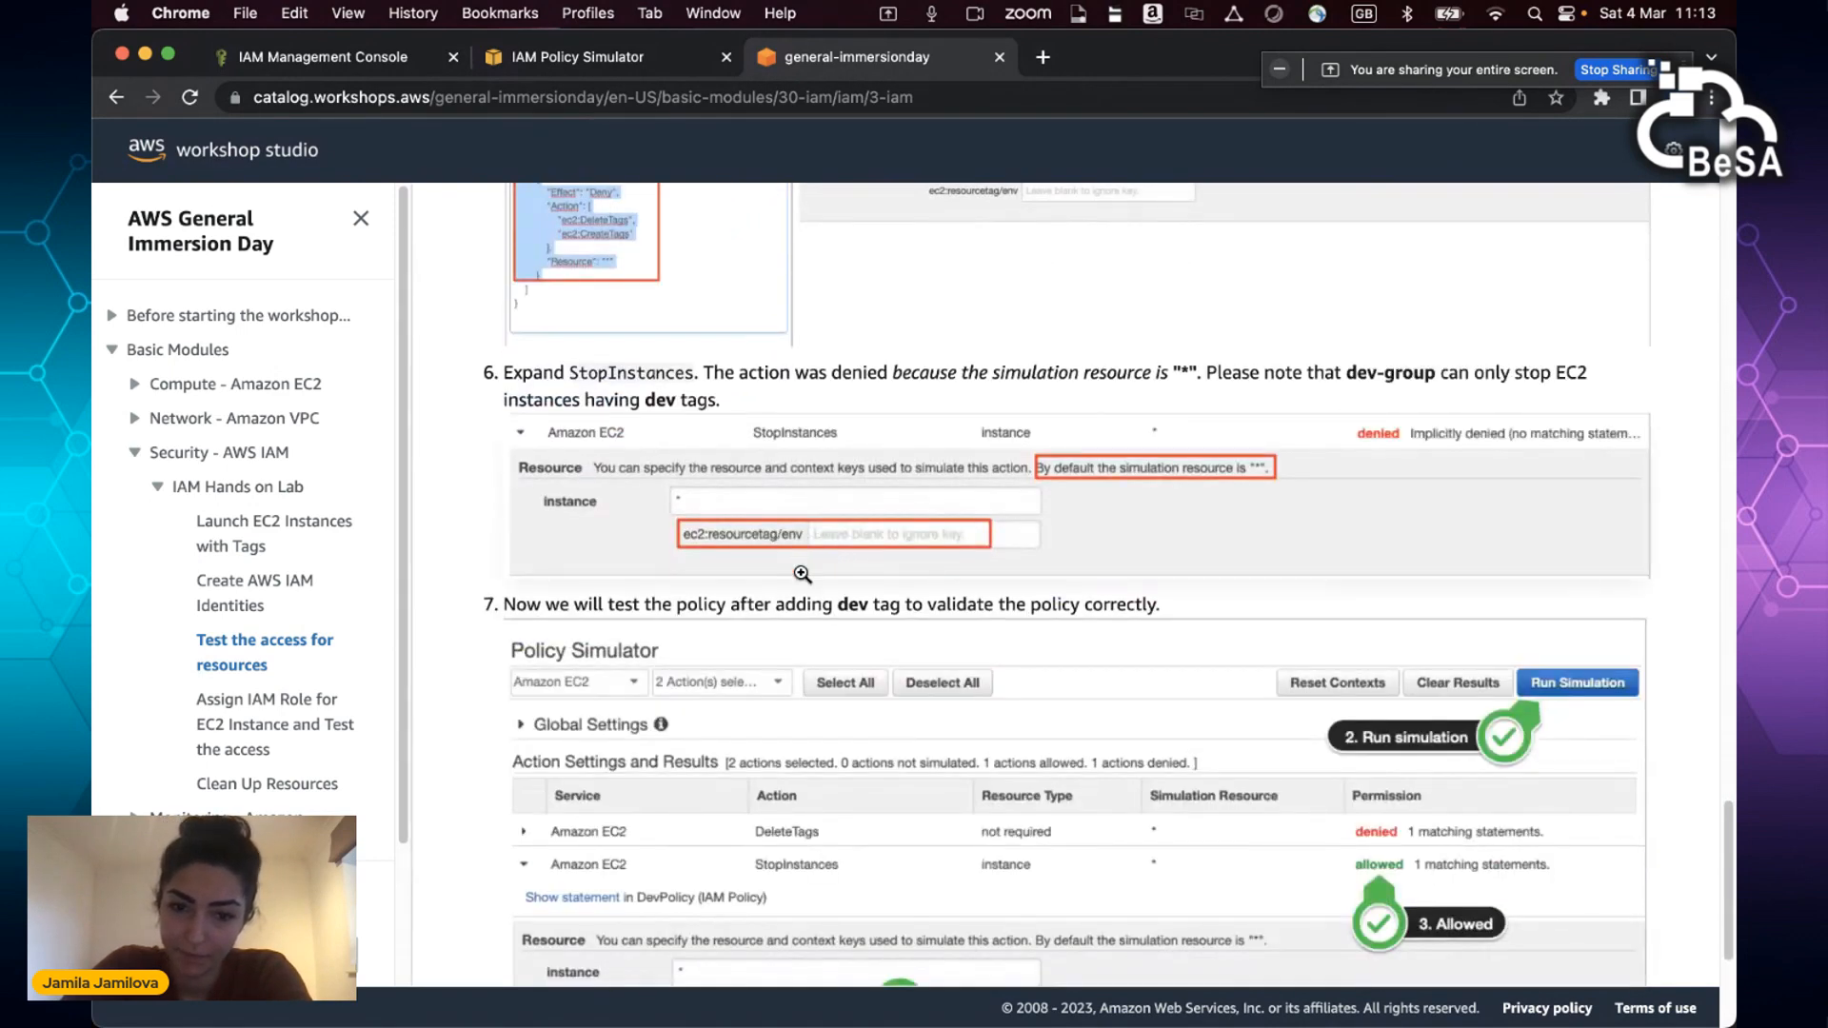
pyautogui.scroll(-3, 803, 574)
pyautogui.click(653, 58)
pyautogui.click(959, 767)
pyautogui.write('dev')
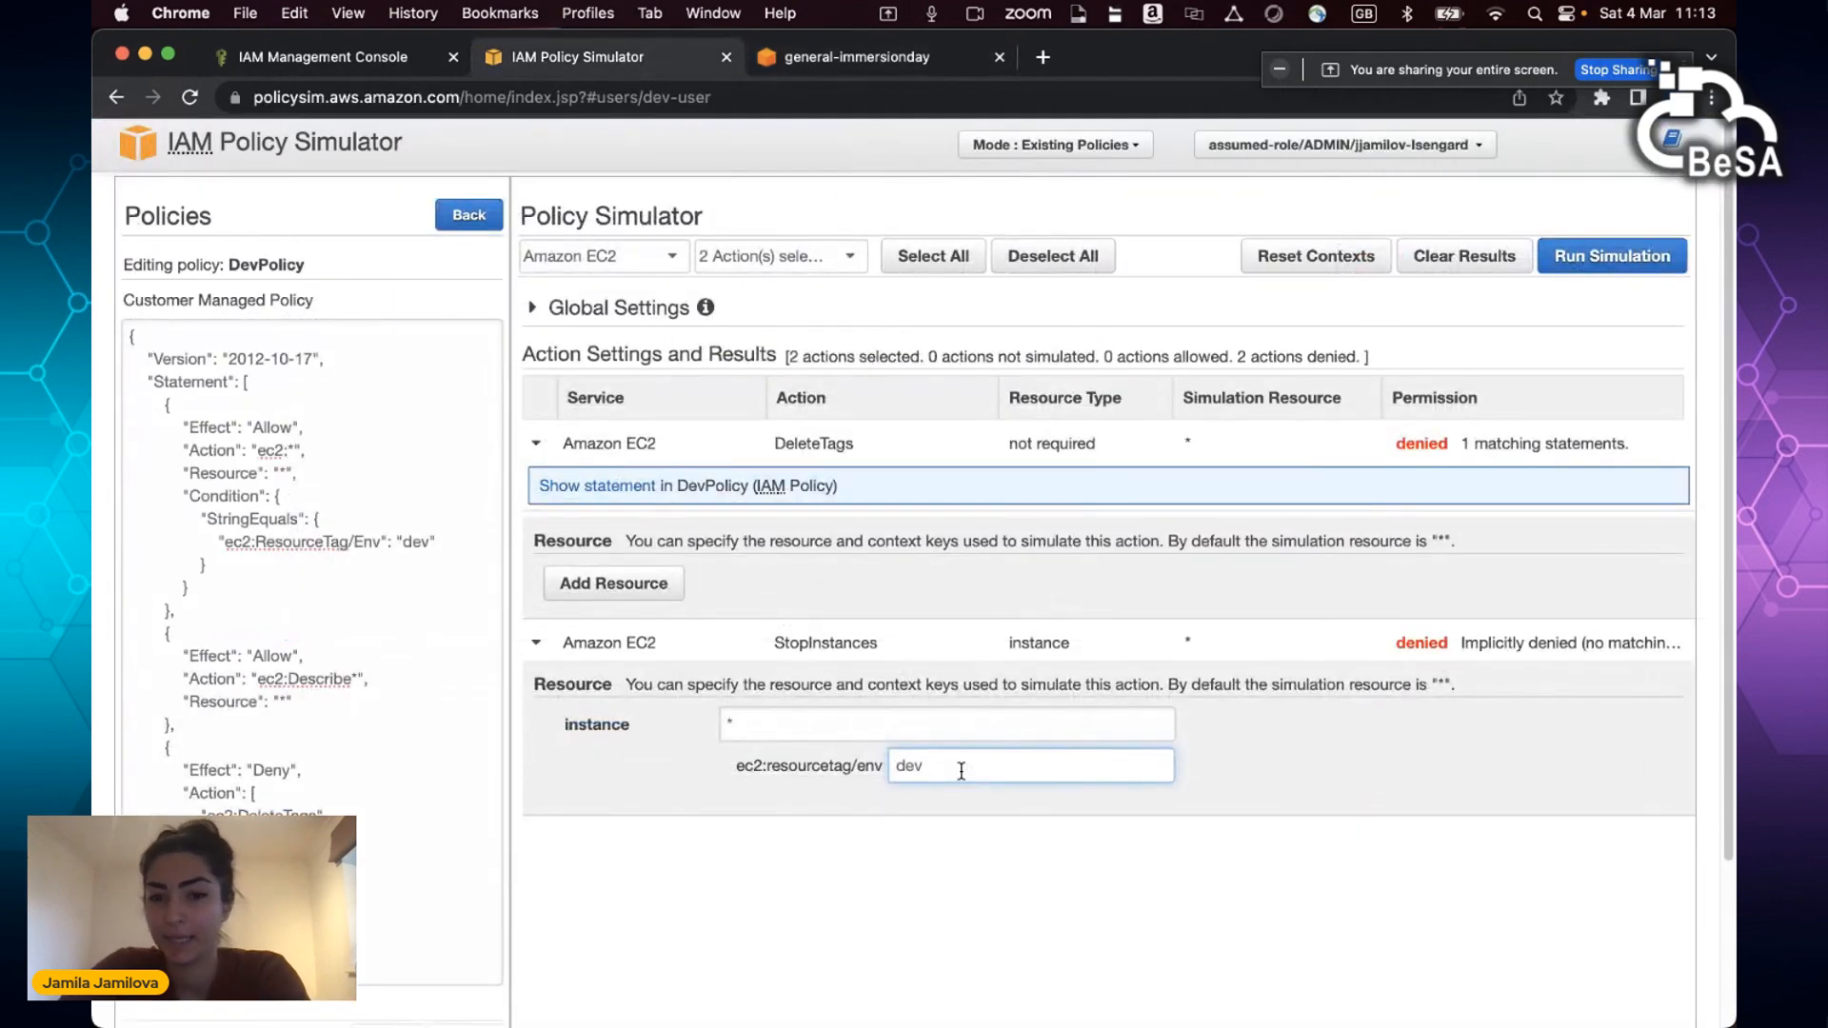
pyautogui.click(1321, 781)
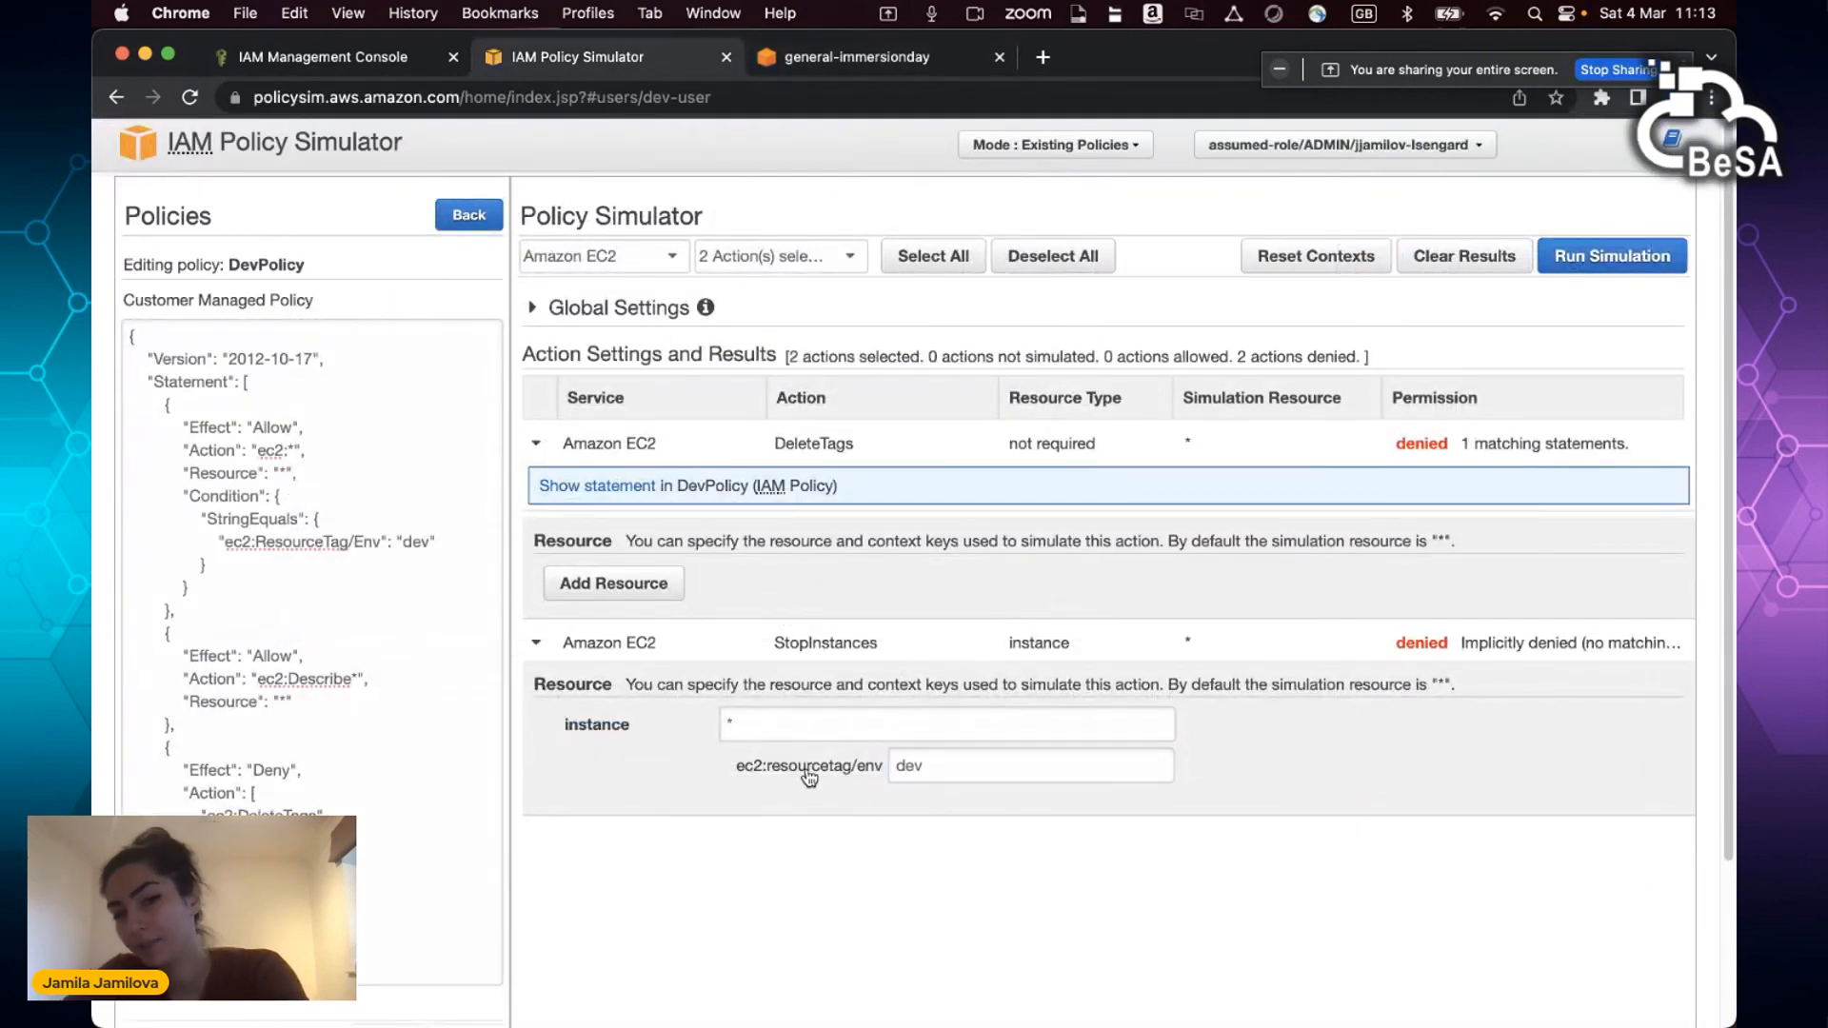
pyautogui.moveTo(946, 765); pyautogui.dragTo(878, 773)
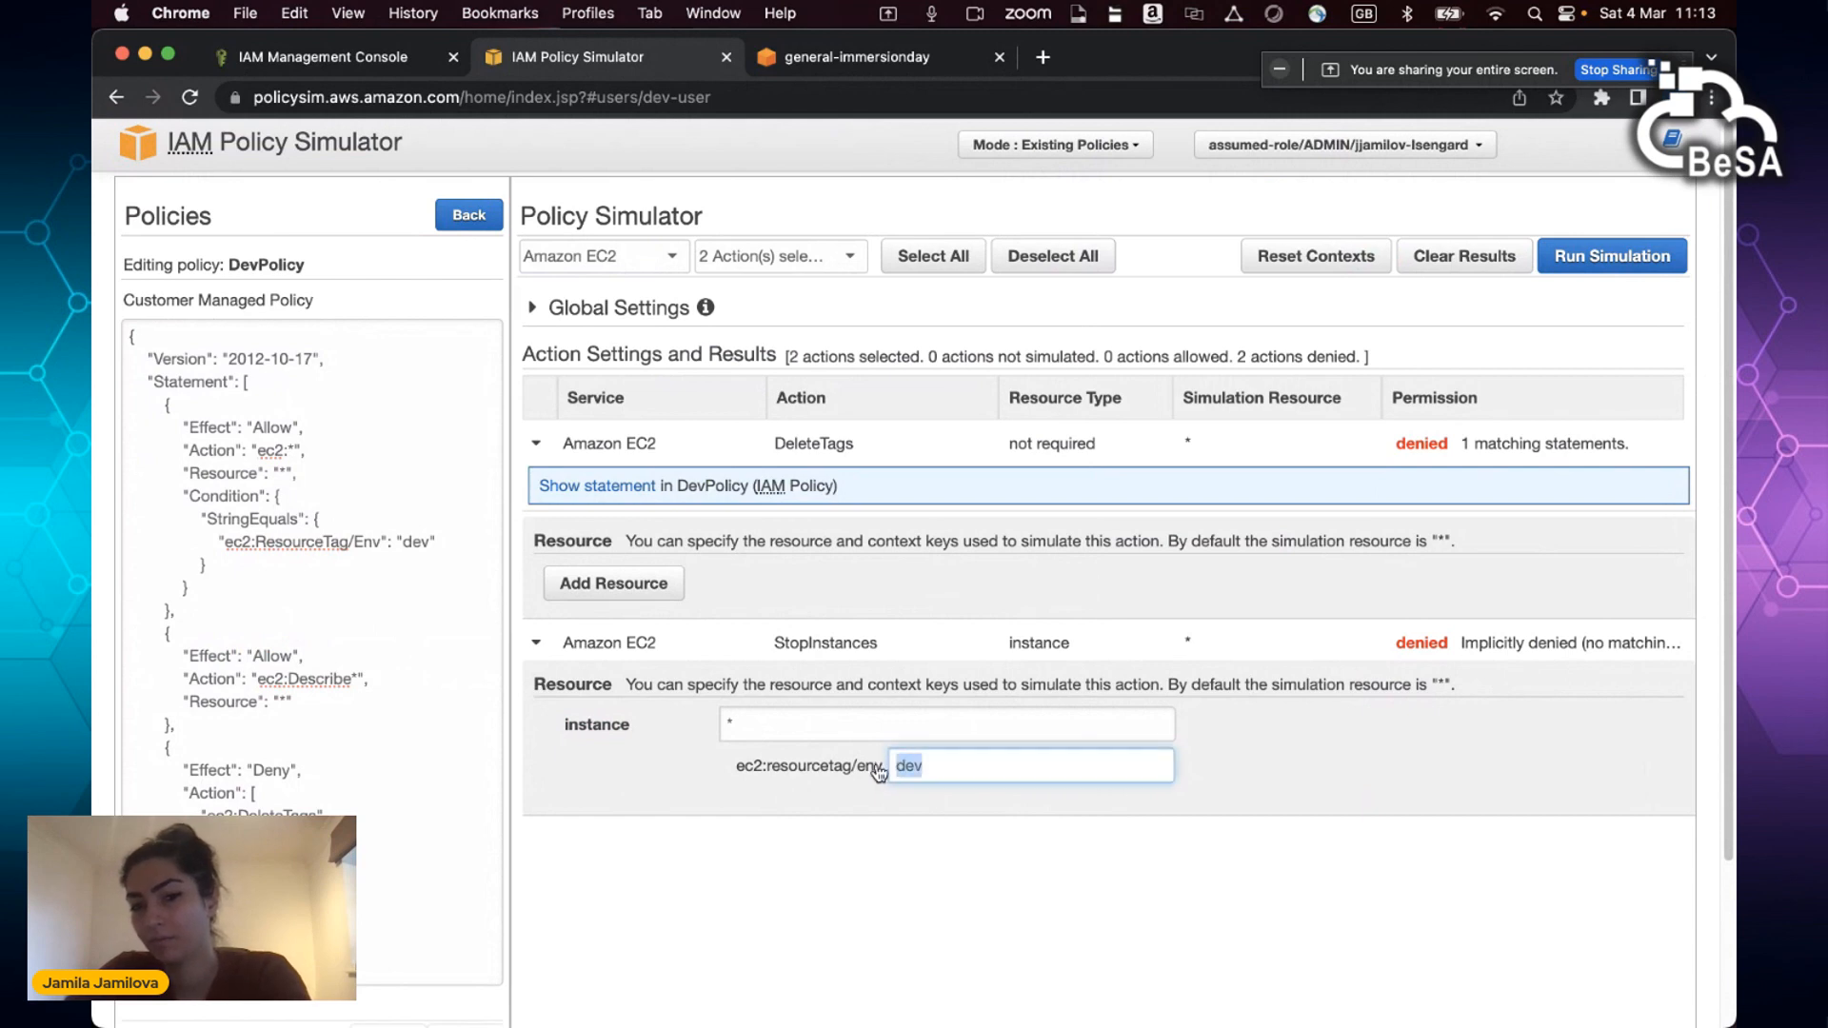
pyautogui.click(1419, 812)
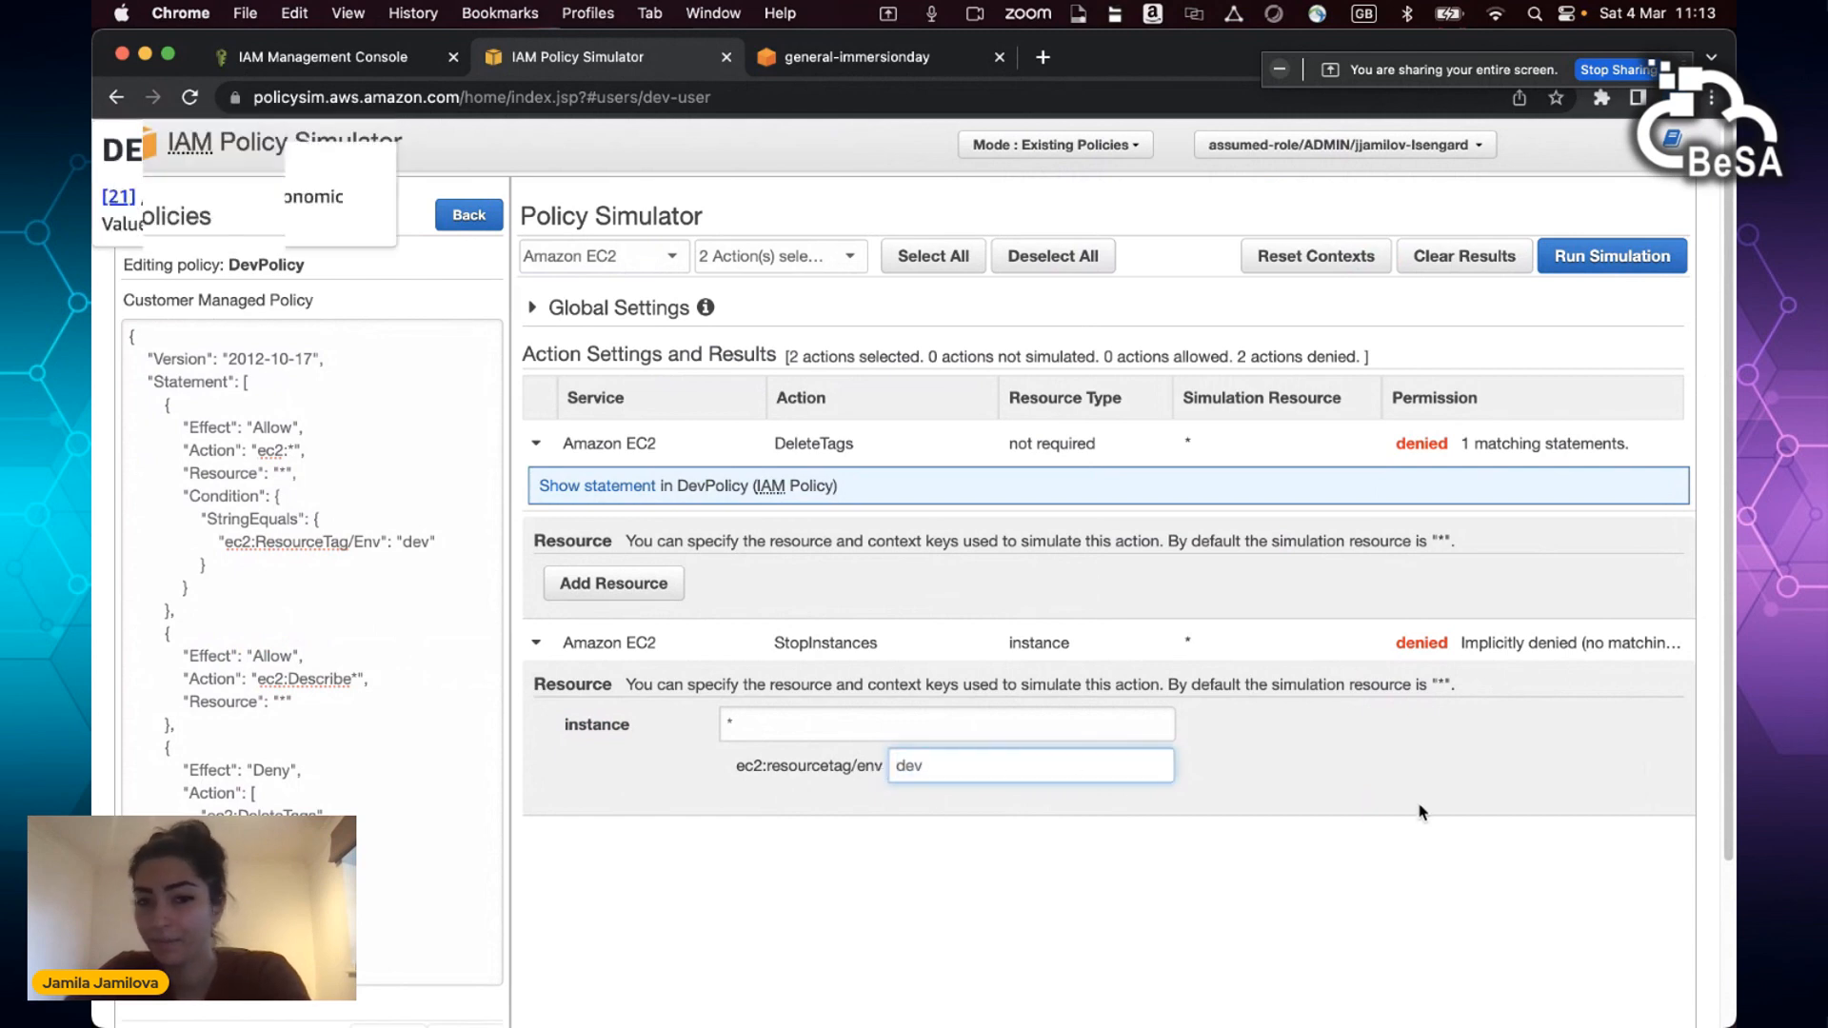
# Step: Rerun the simulation with the dev tag and expand the StopInstances result to inspect its tag value
pyautogui.click(1609, 258)
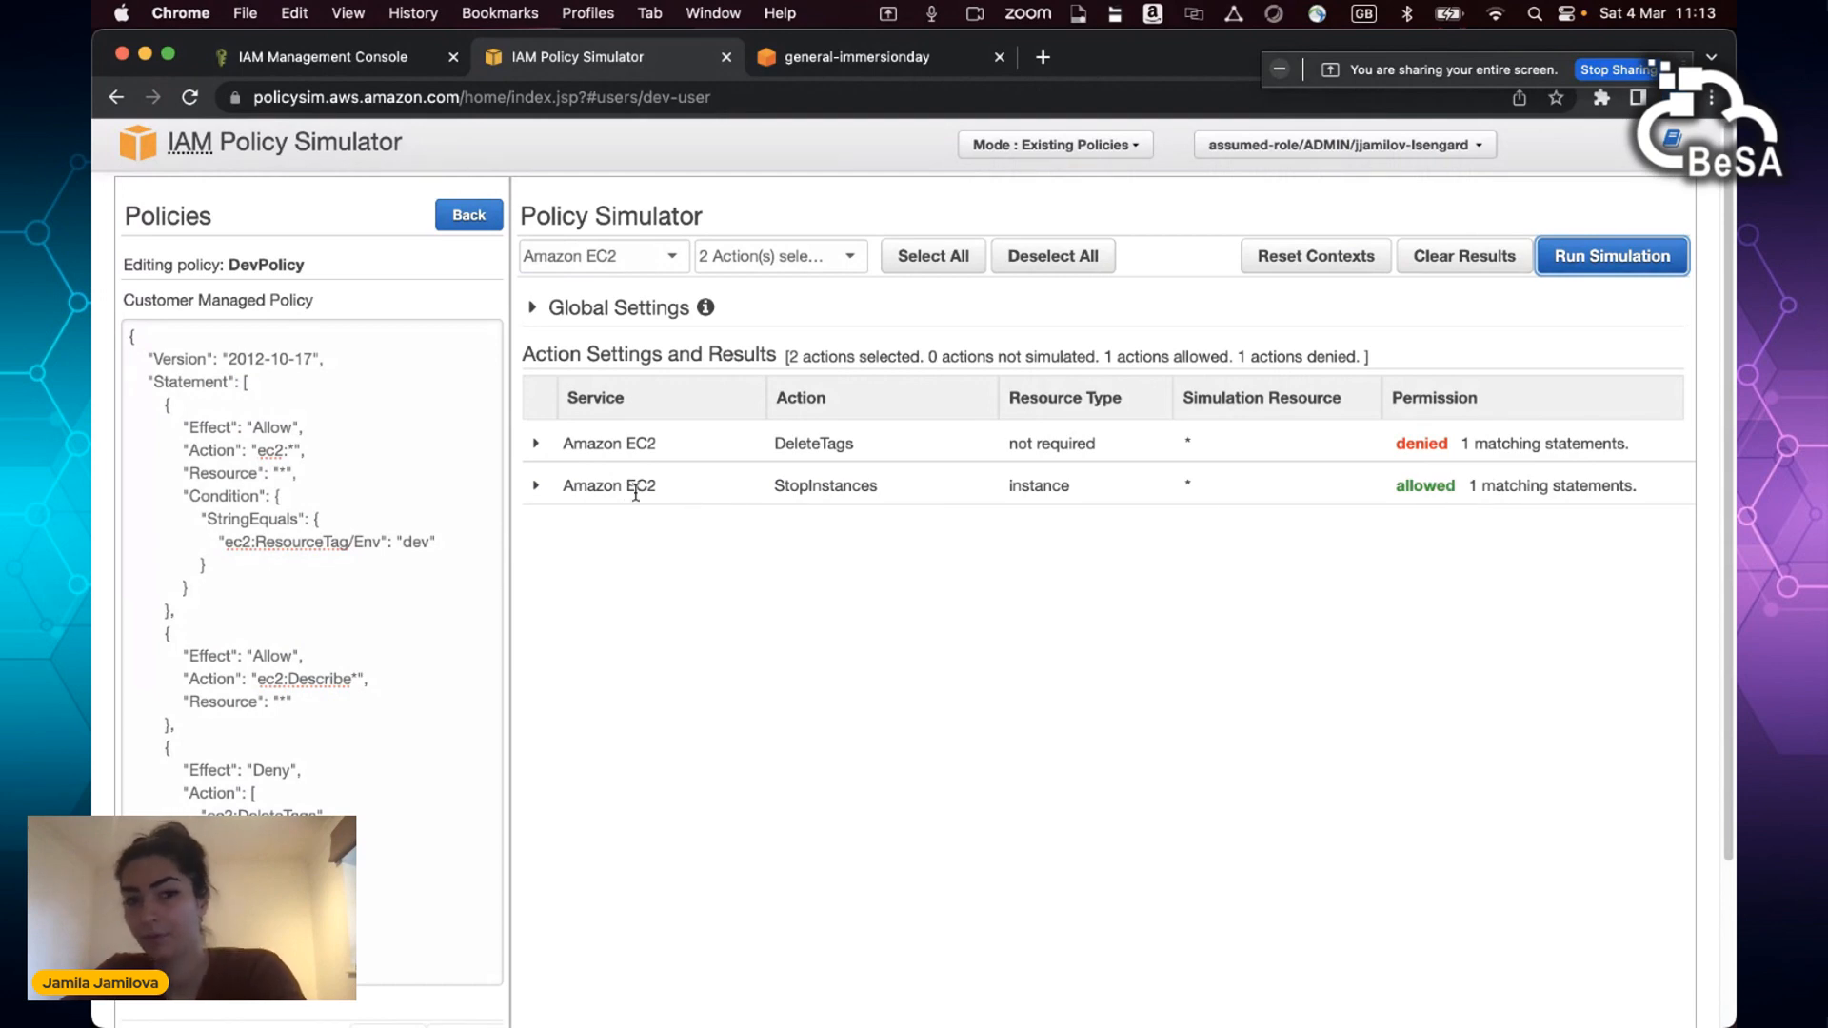
pyautogui.click(537, 486)
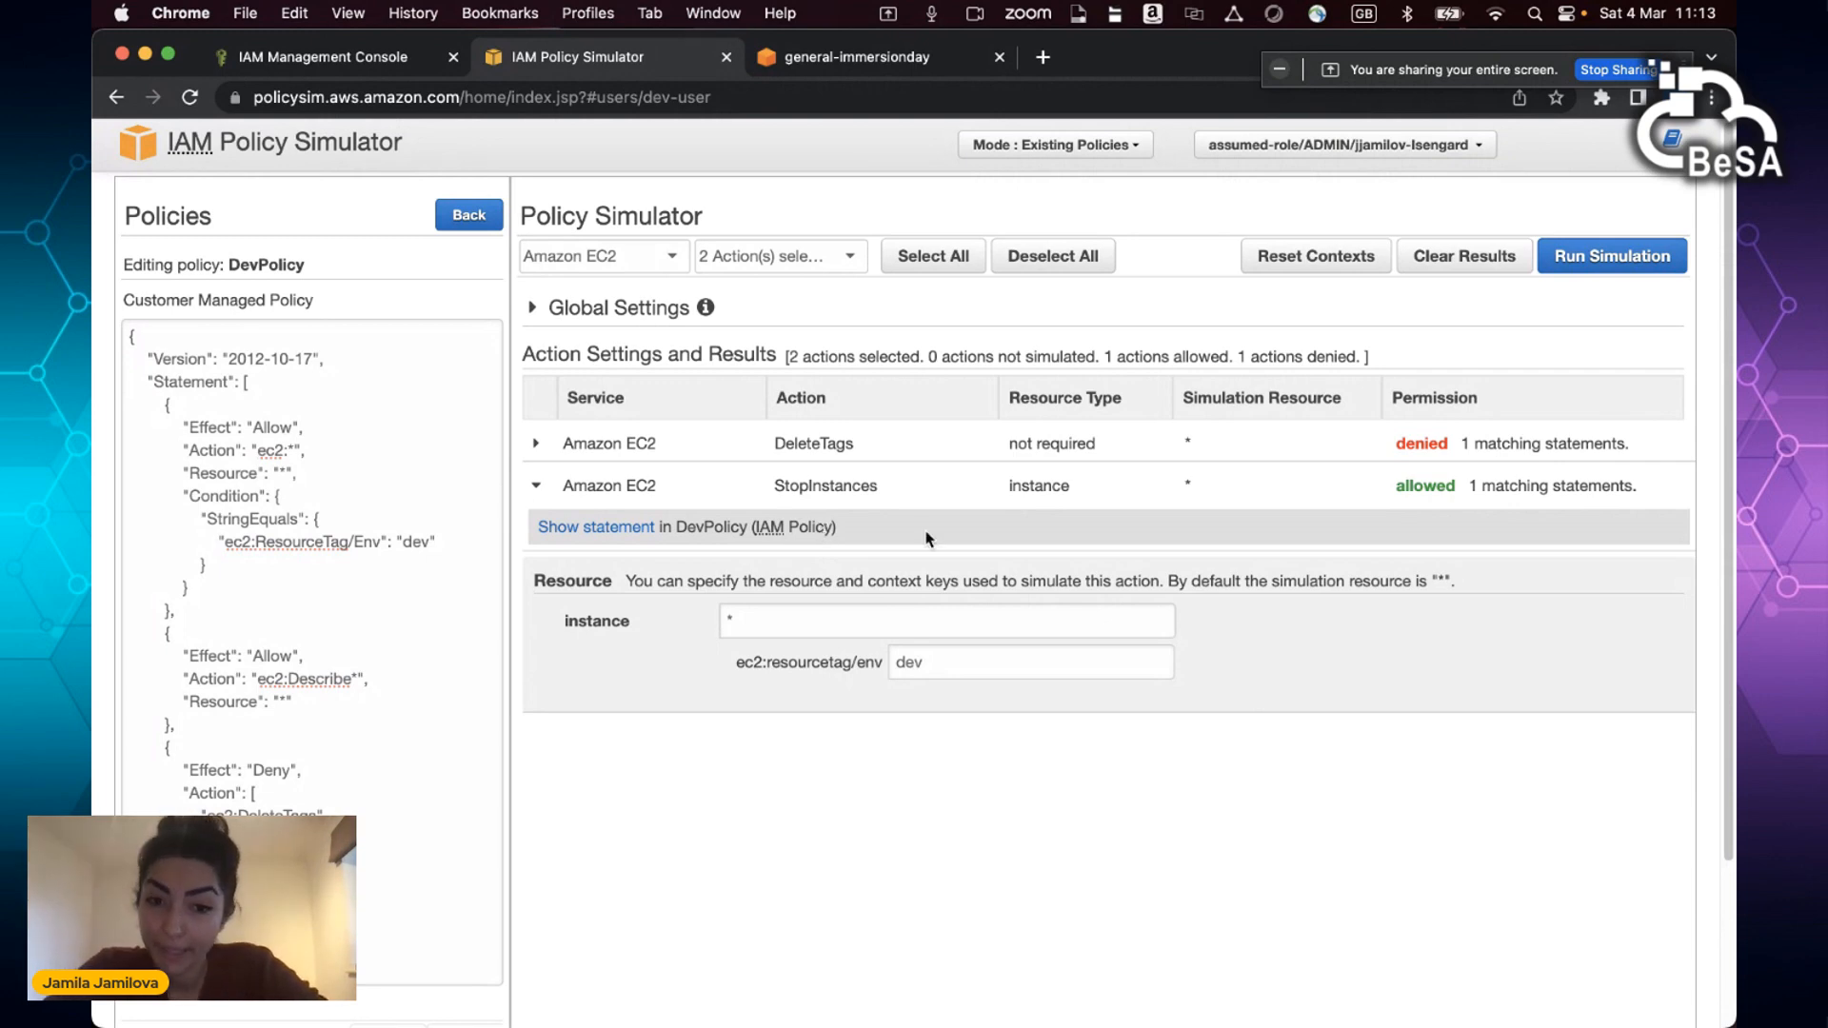
pyautogui.doubleClick(903, 663)
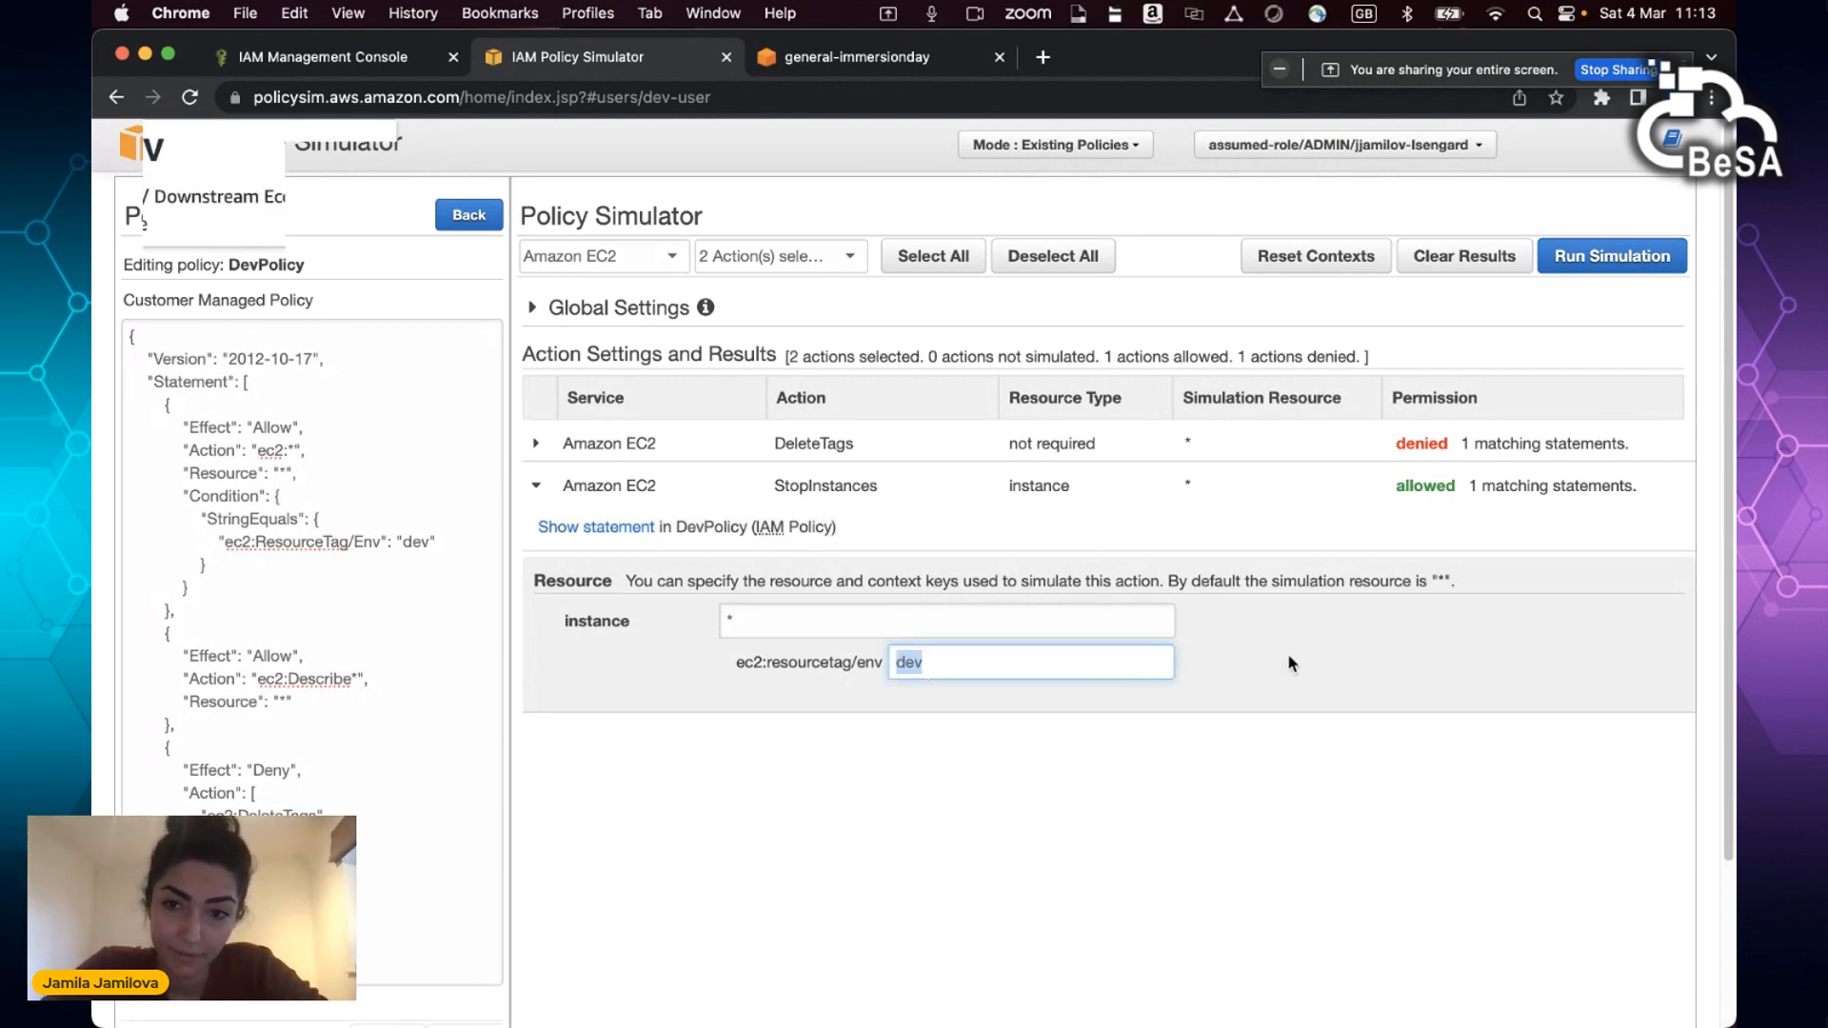
pyautogui.click(1207, 819)
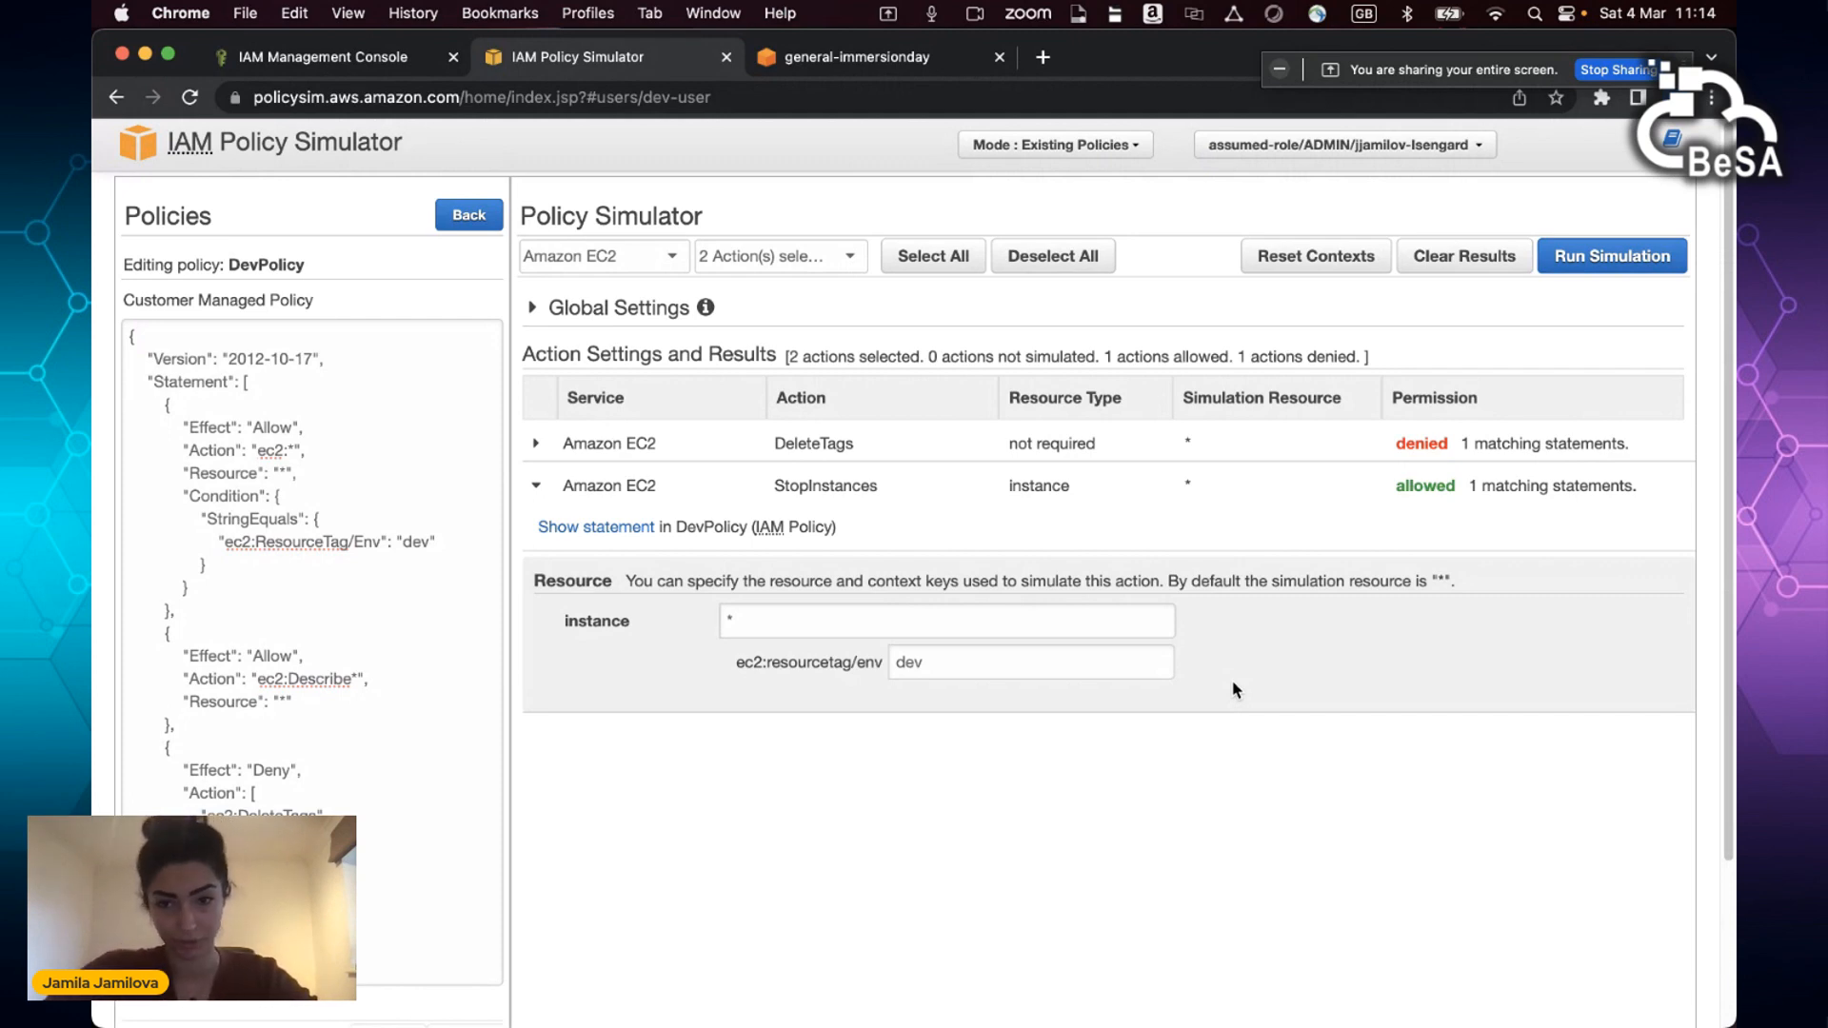
pyautogui.doubleClick(912, 662)
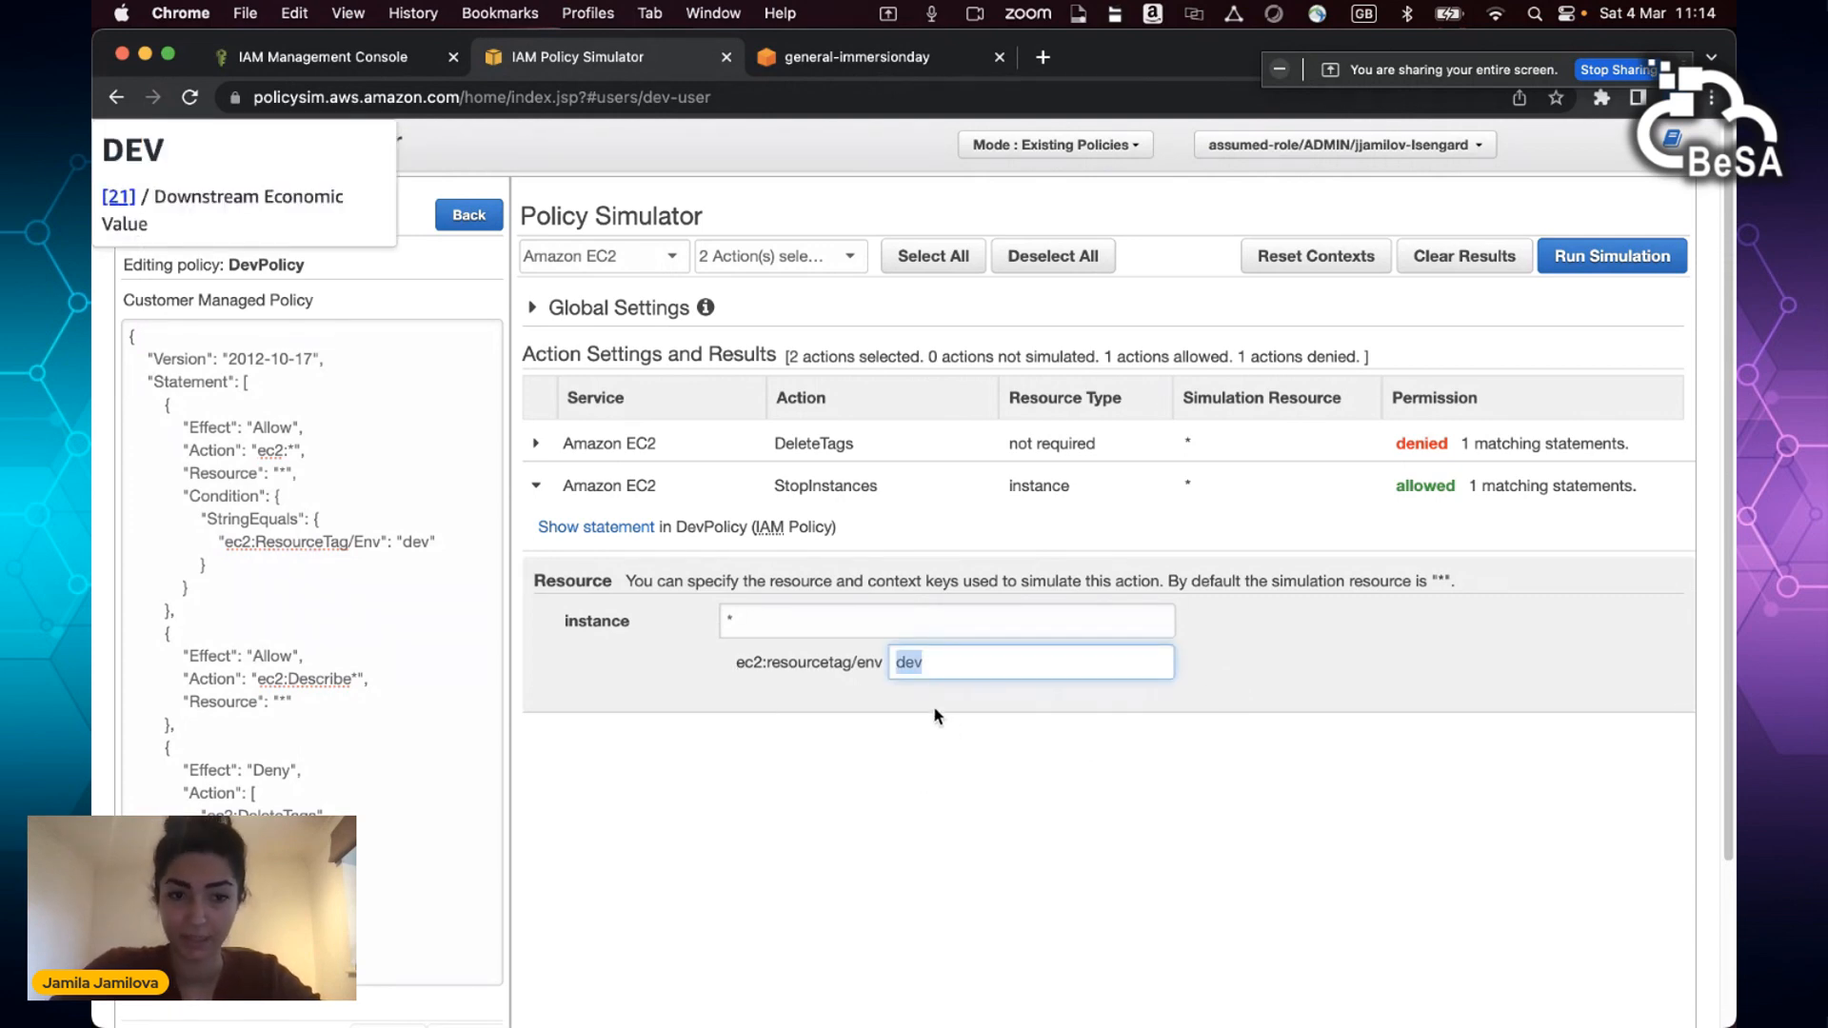
pyautogui.scroll(-1, 522, 771)
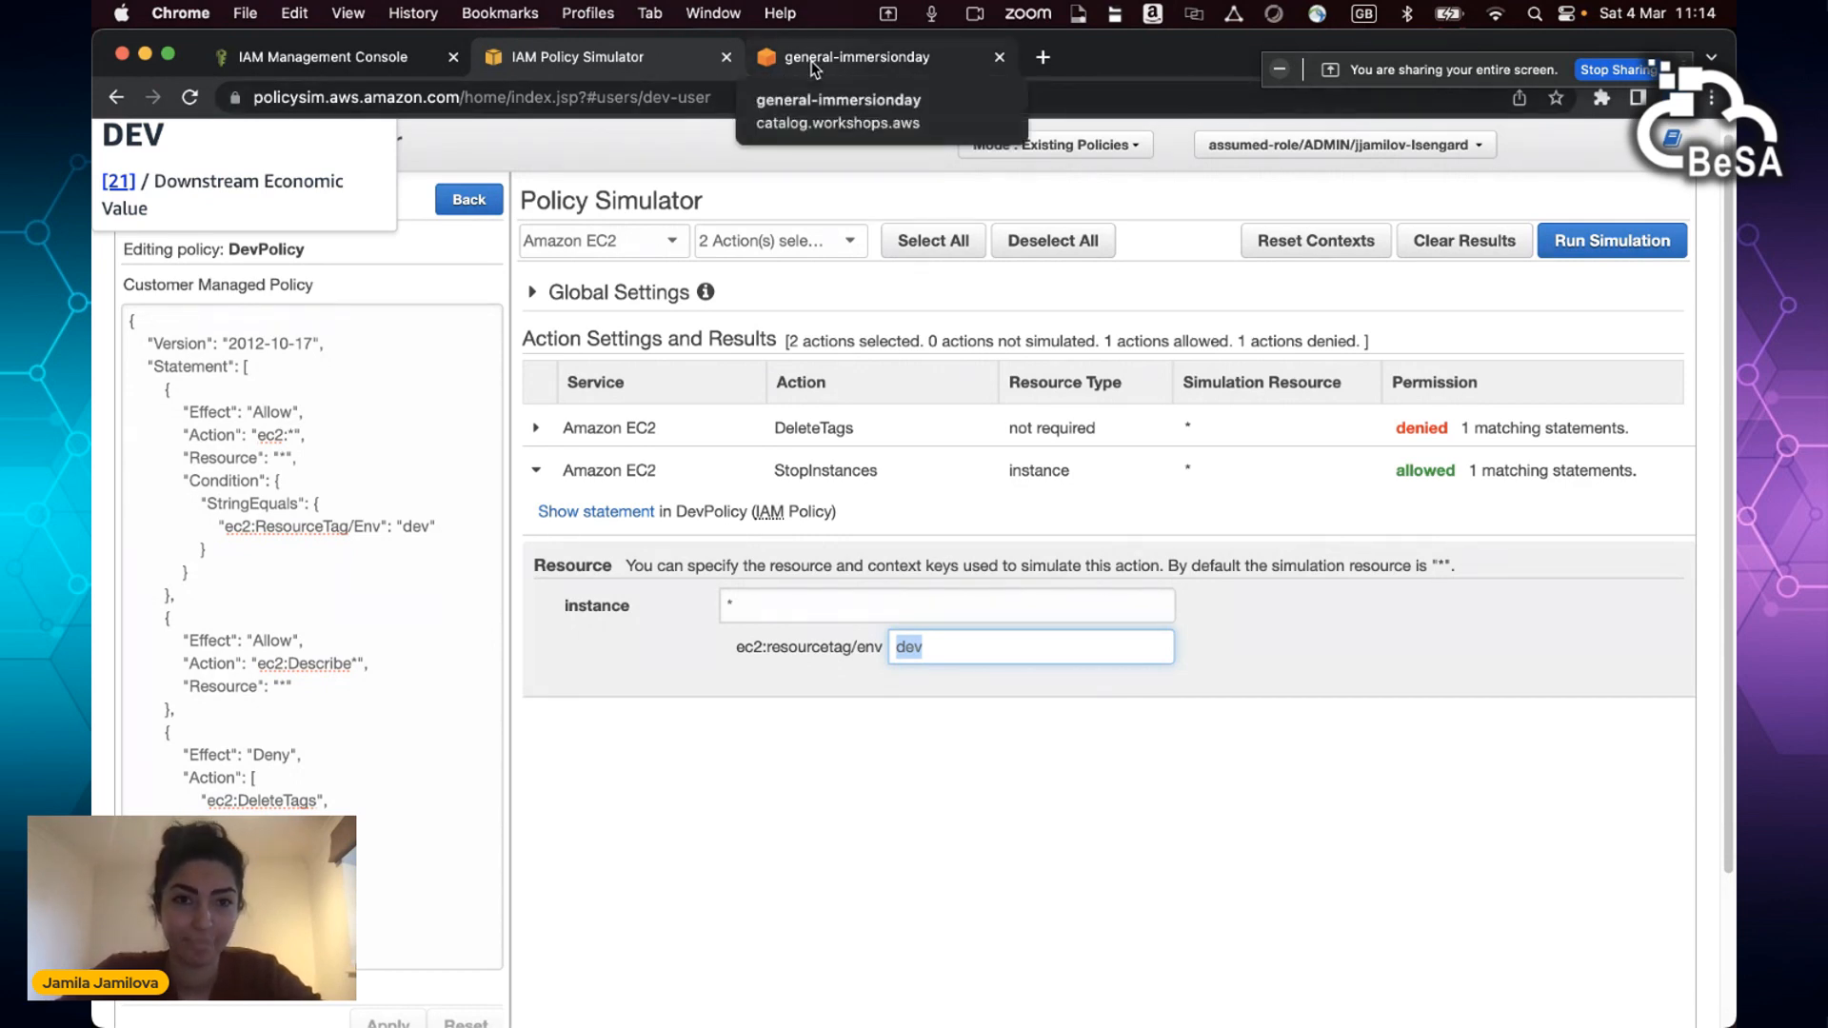
# Step: Open the workshop guide's Assign IAM Role for EC2 Instance and Test the access chapter and view its EC2-to-S3 diagram
pyautogui.click(375, 61)
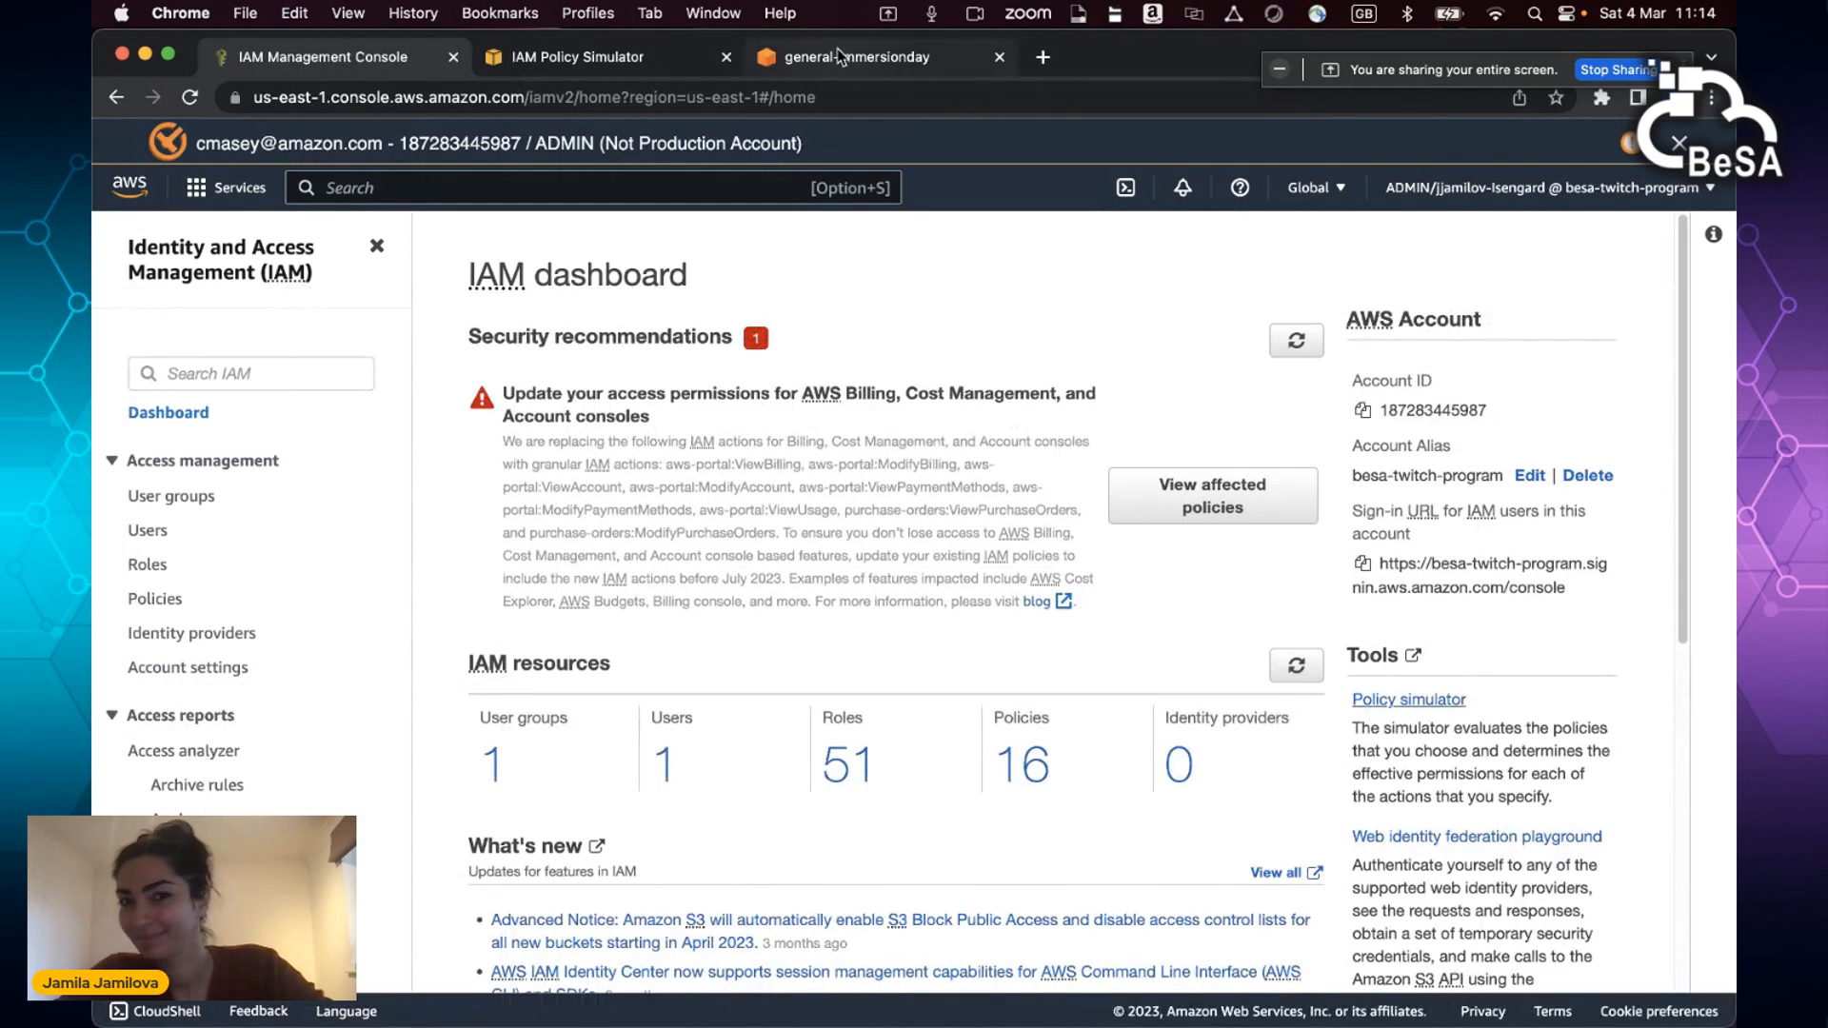
pyautogui.click(836, 56)
pyautogui.scroll(-1, 328, 535)
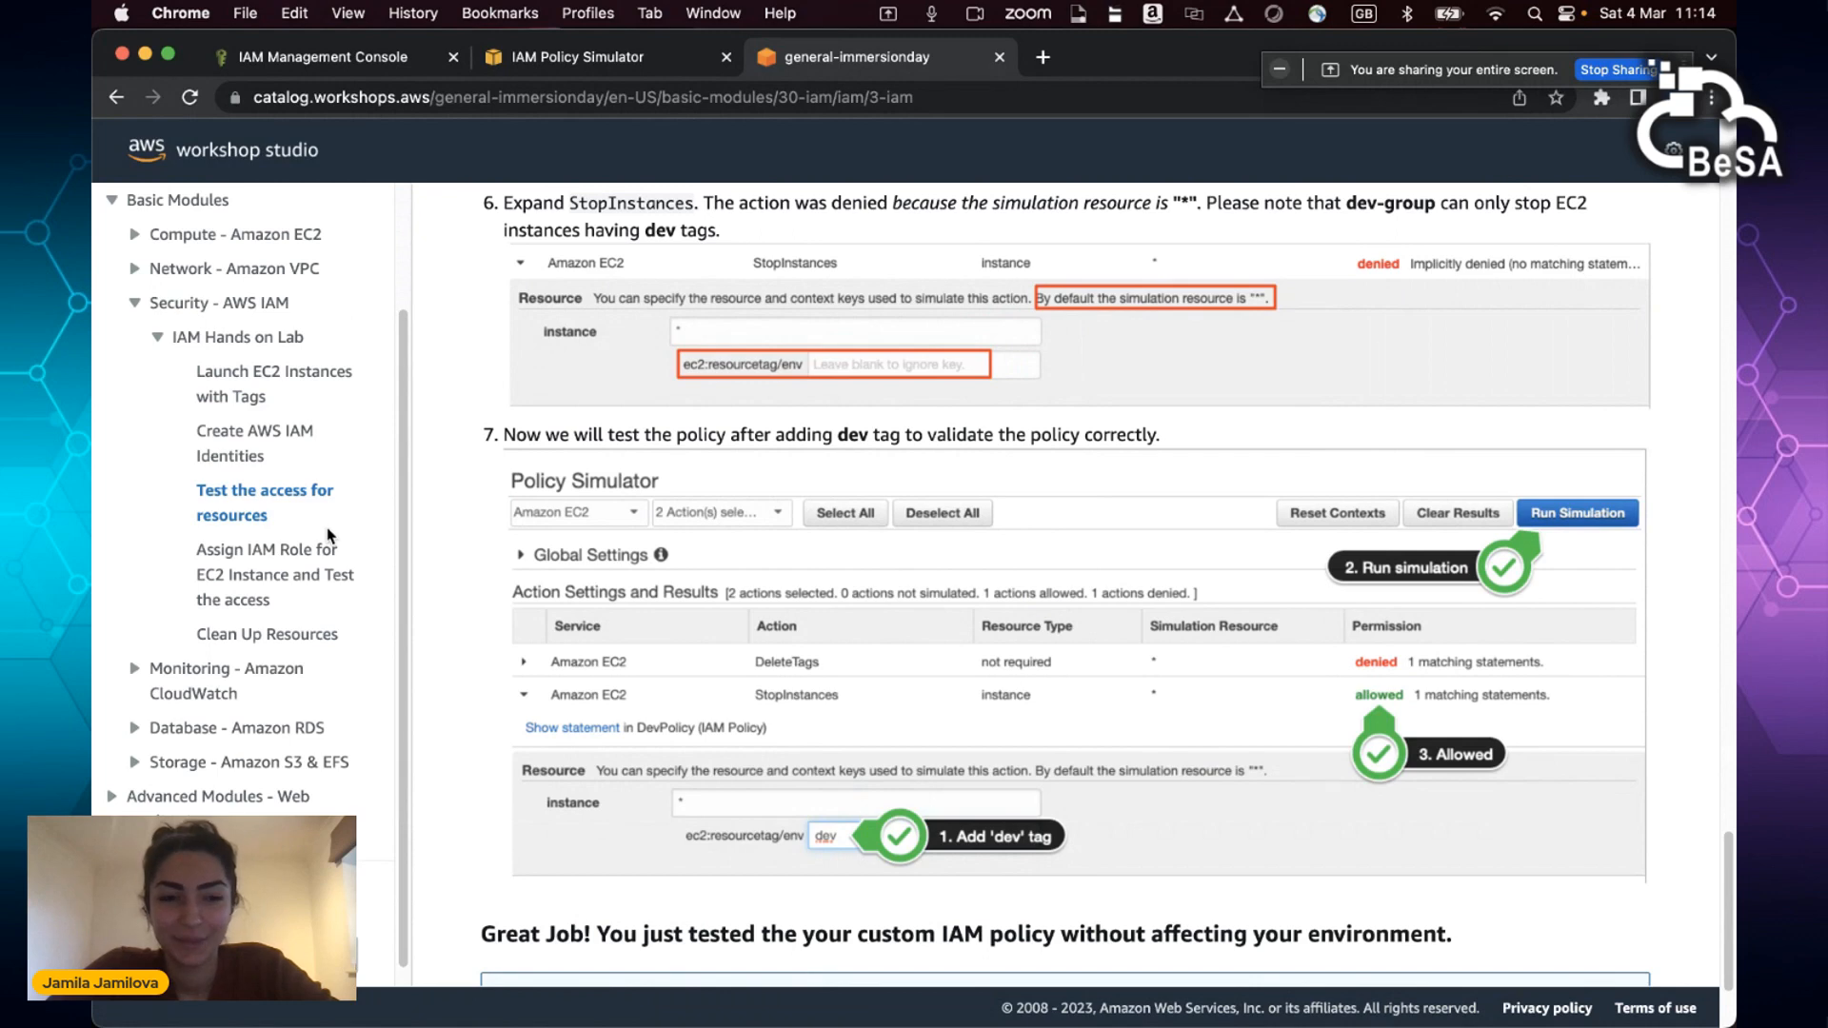
pyautogui.click(307, 587)
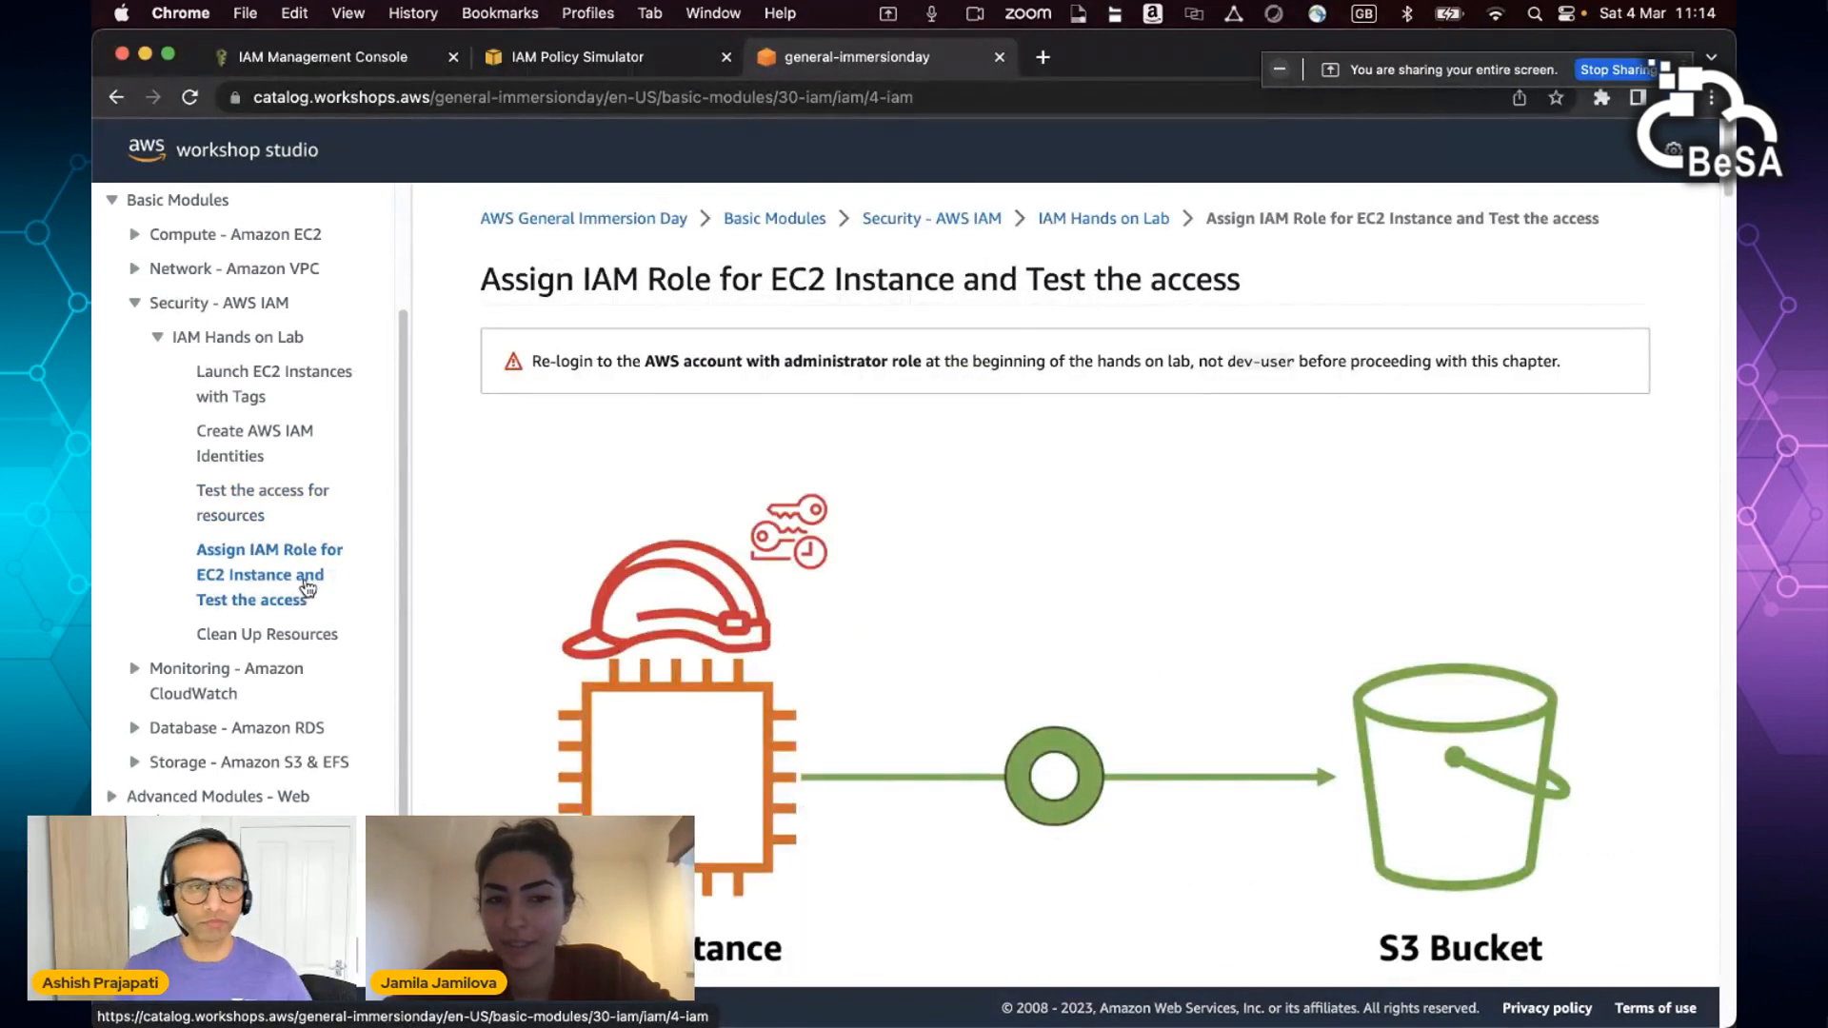
pyautogui.scroll(-5, 877, 686)
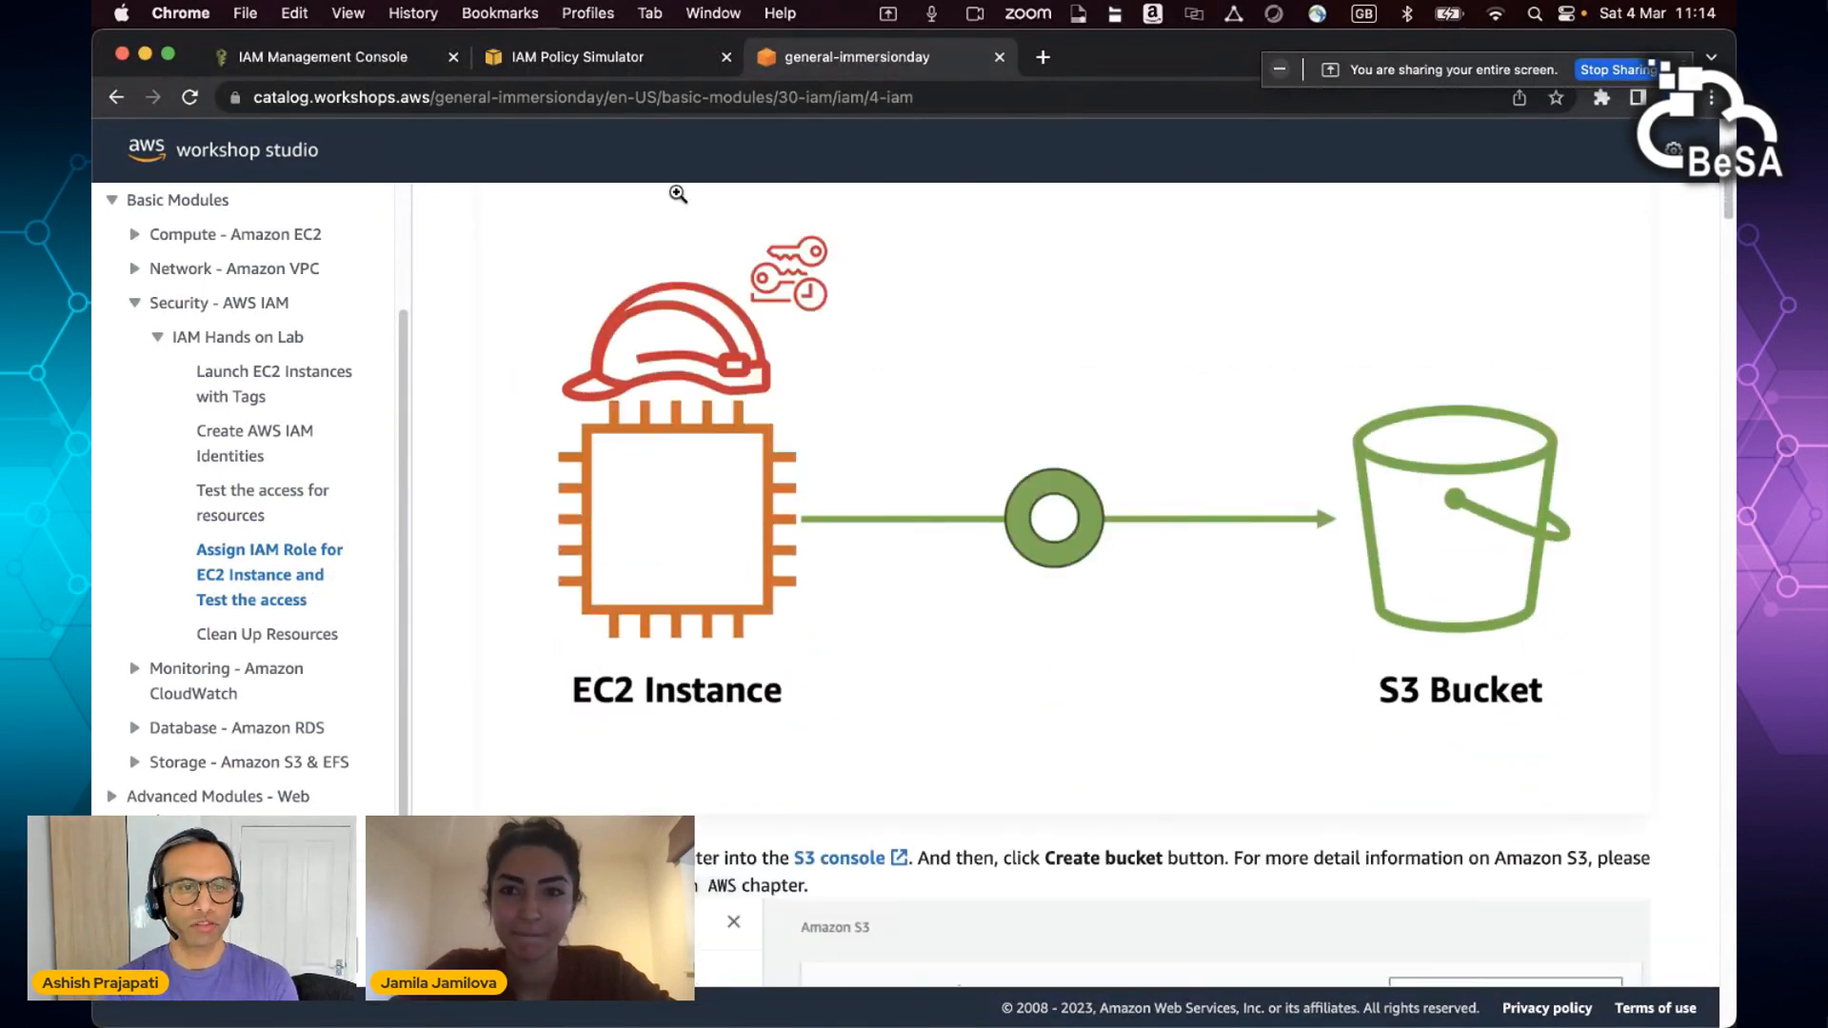
# Step: Close the IAM Management Console page, then review the S3 bucket creation instructions in the guide's IAM role chapter
pyautogui.click(349, 57)
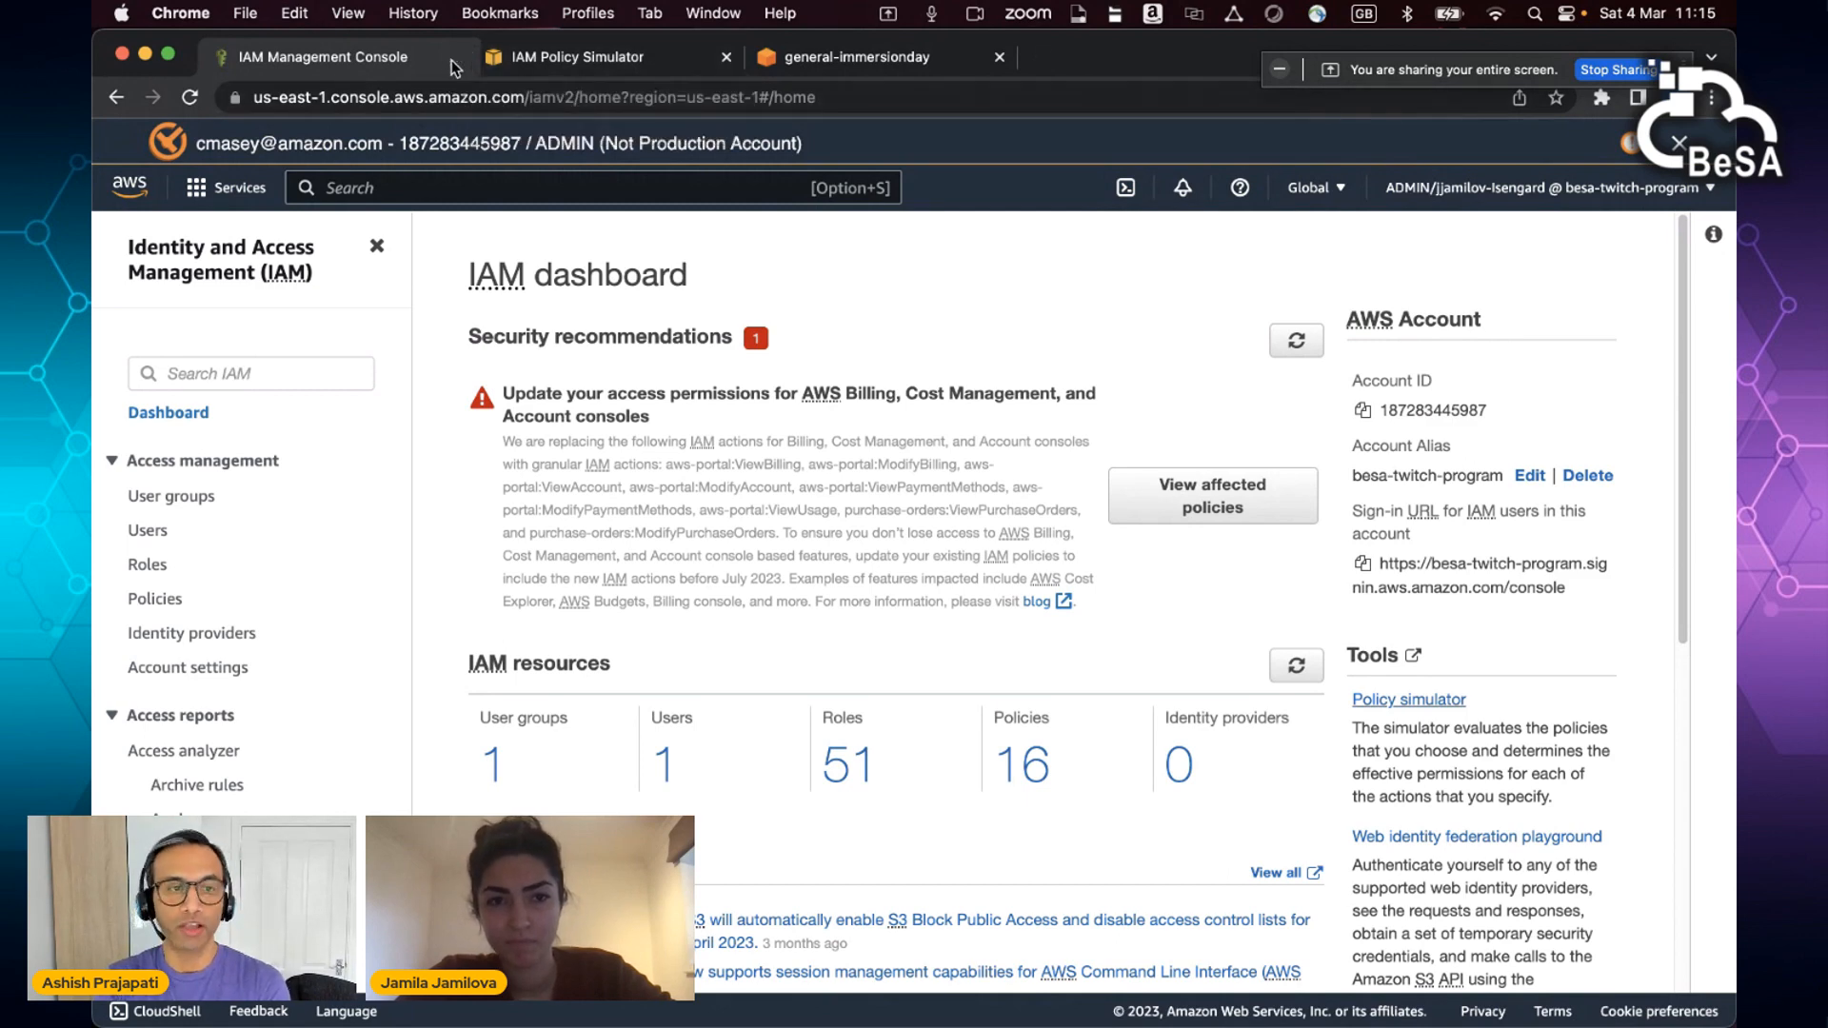
pyautogui.click(453, 59)
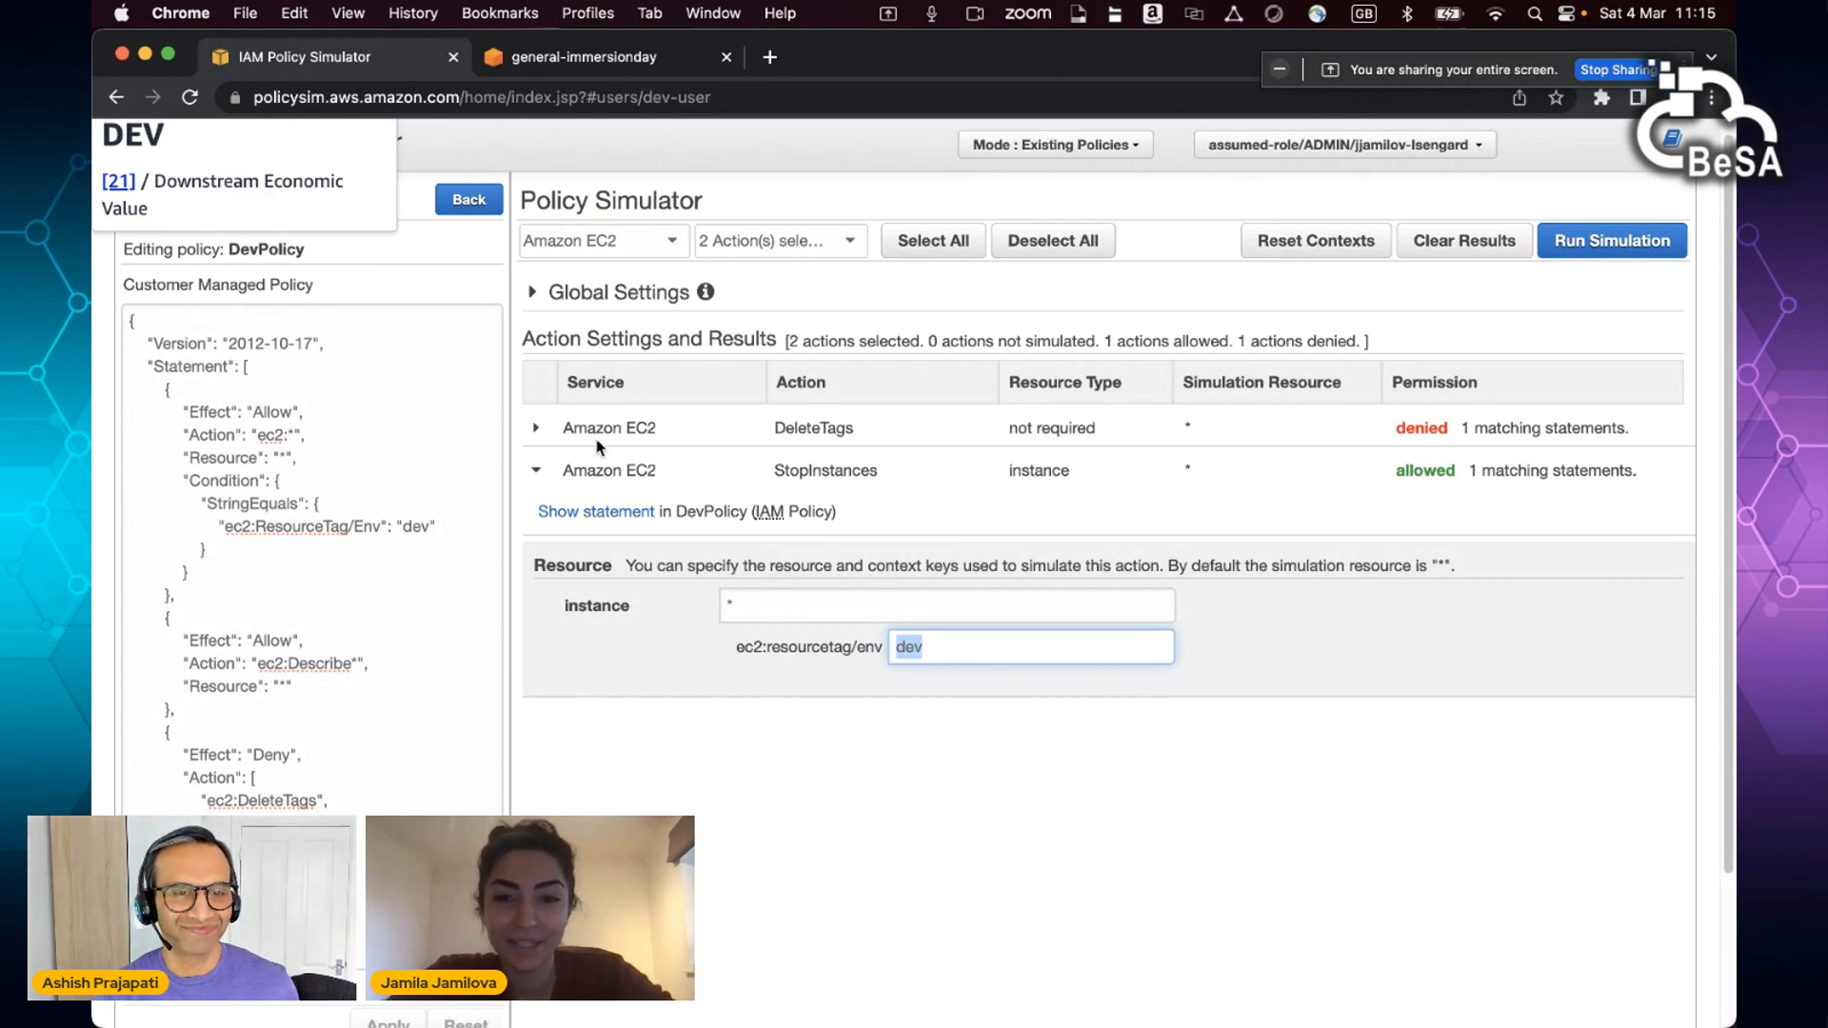
pyautogui.click(597, 58)
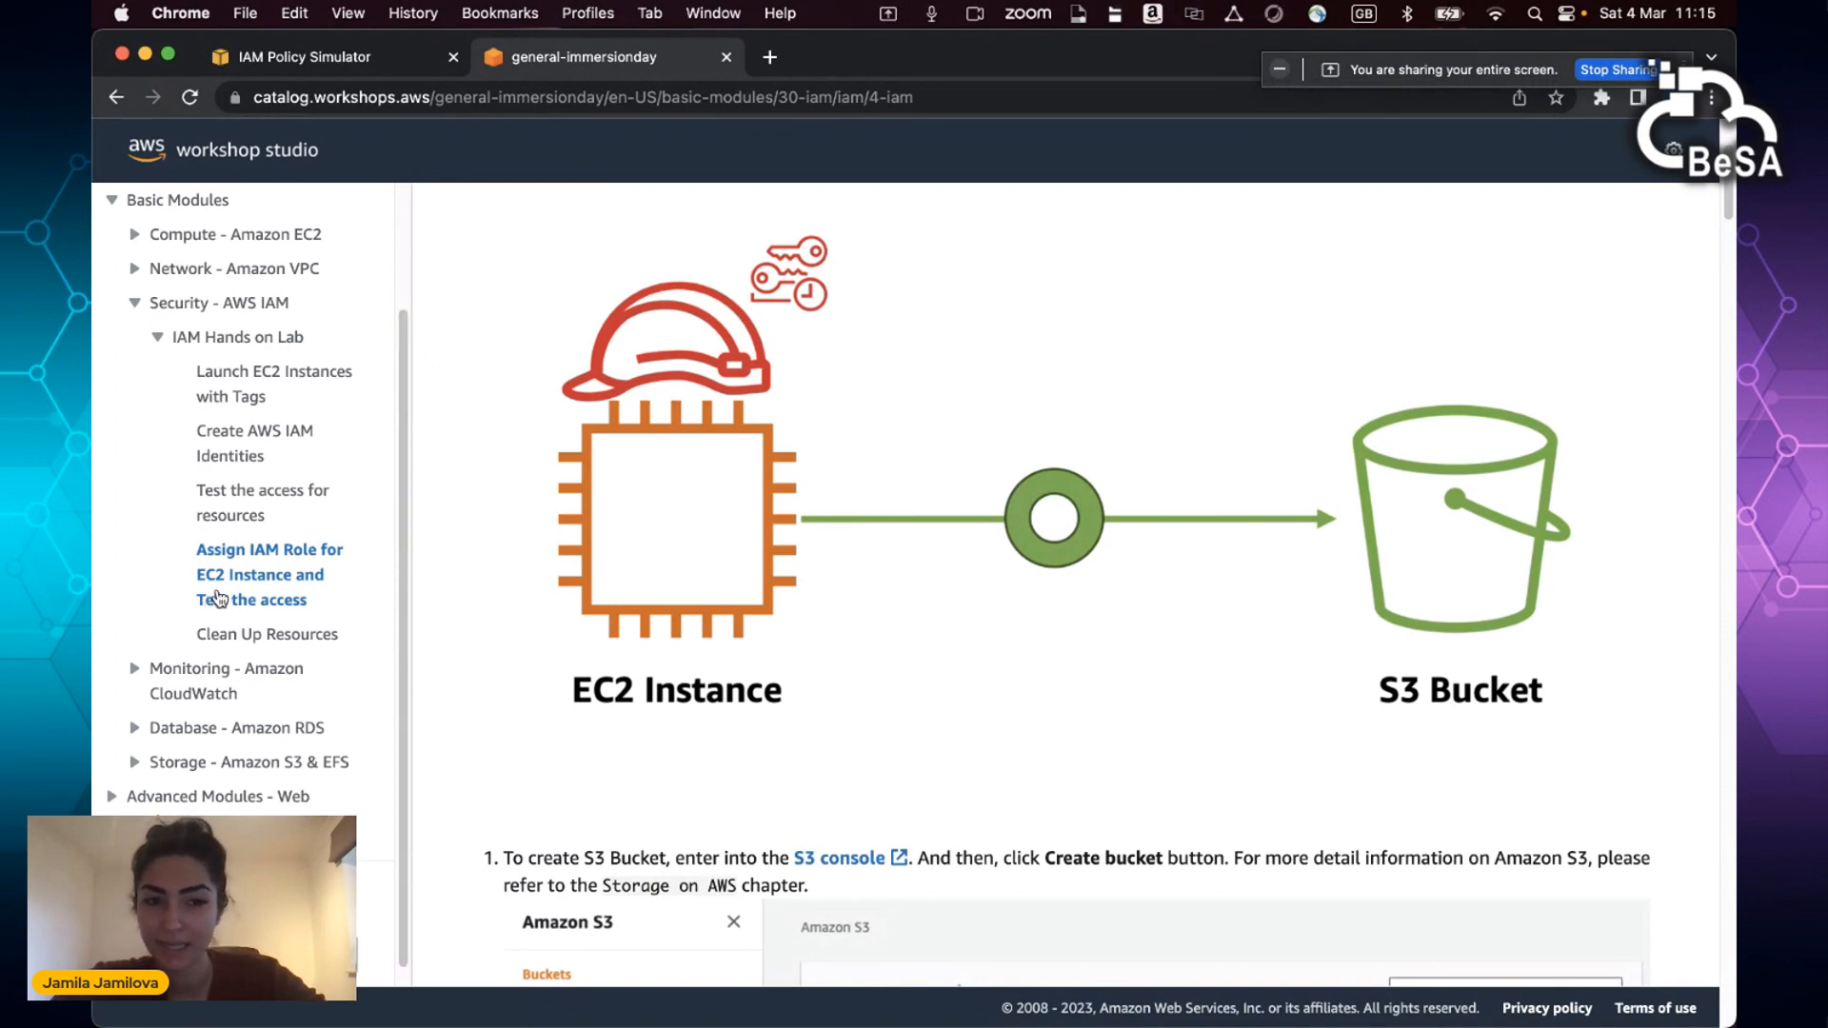
pyautogui.click(297, 633)
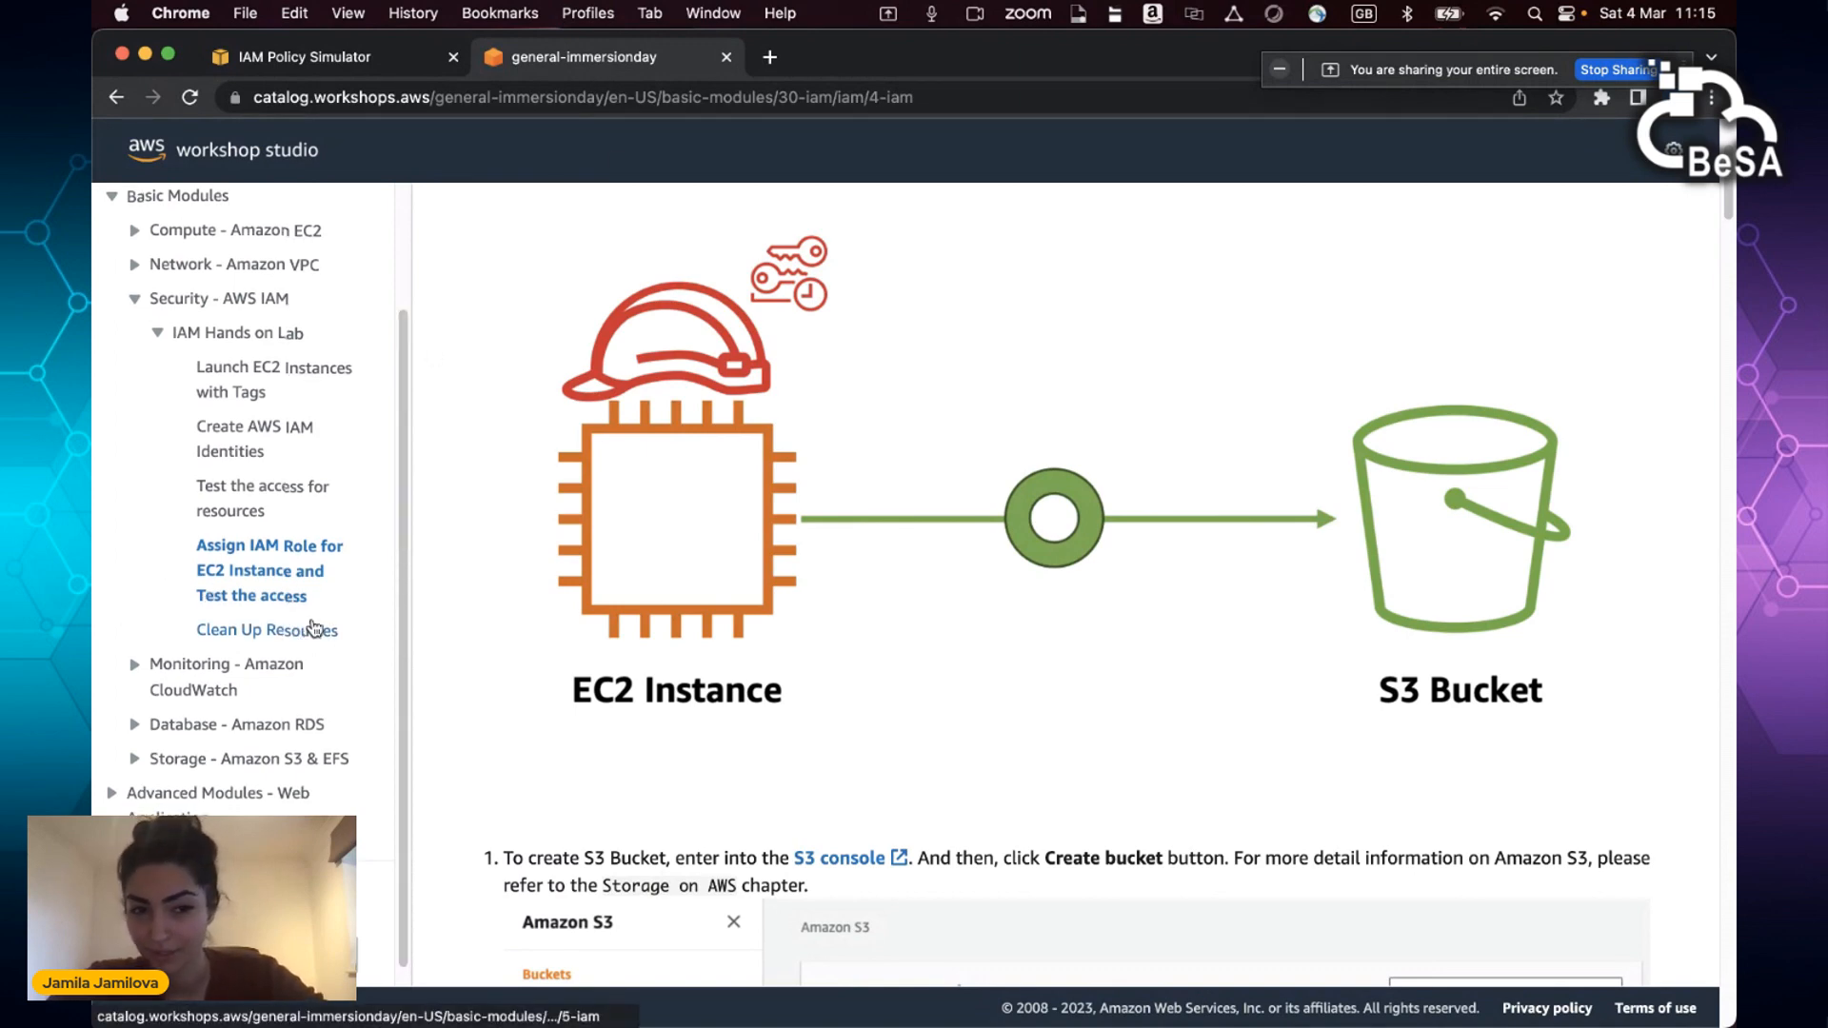
pyautogui.scroll(-3, 927, 457)
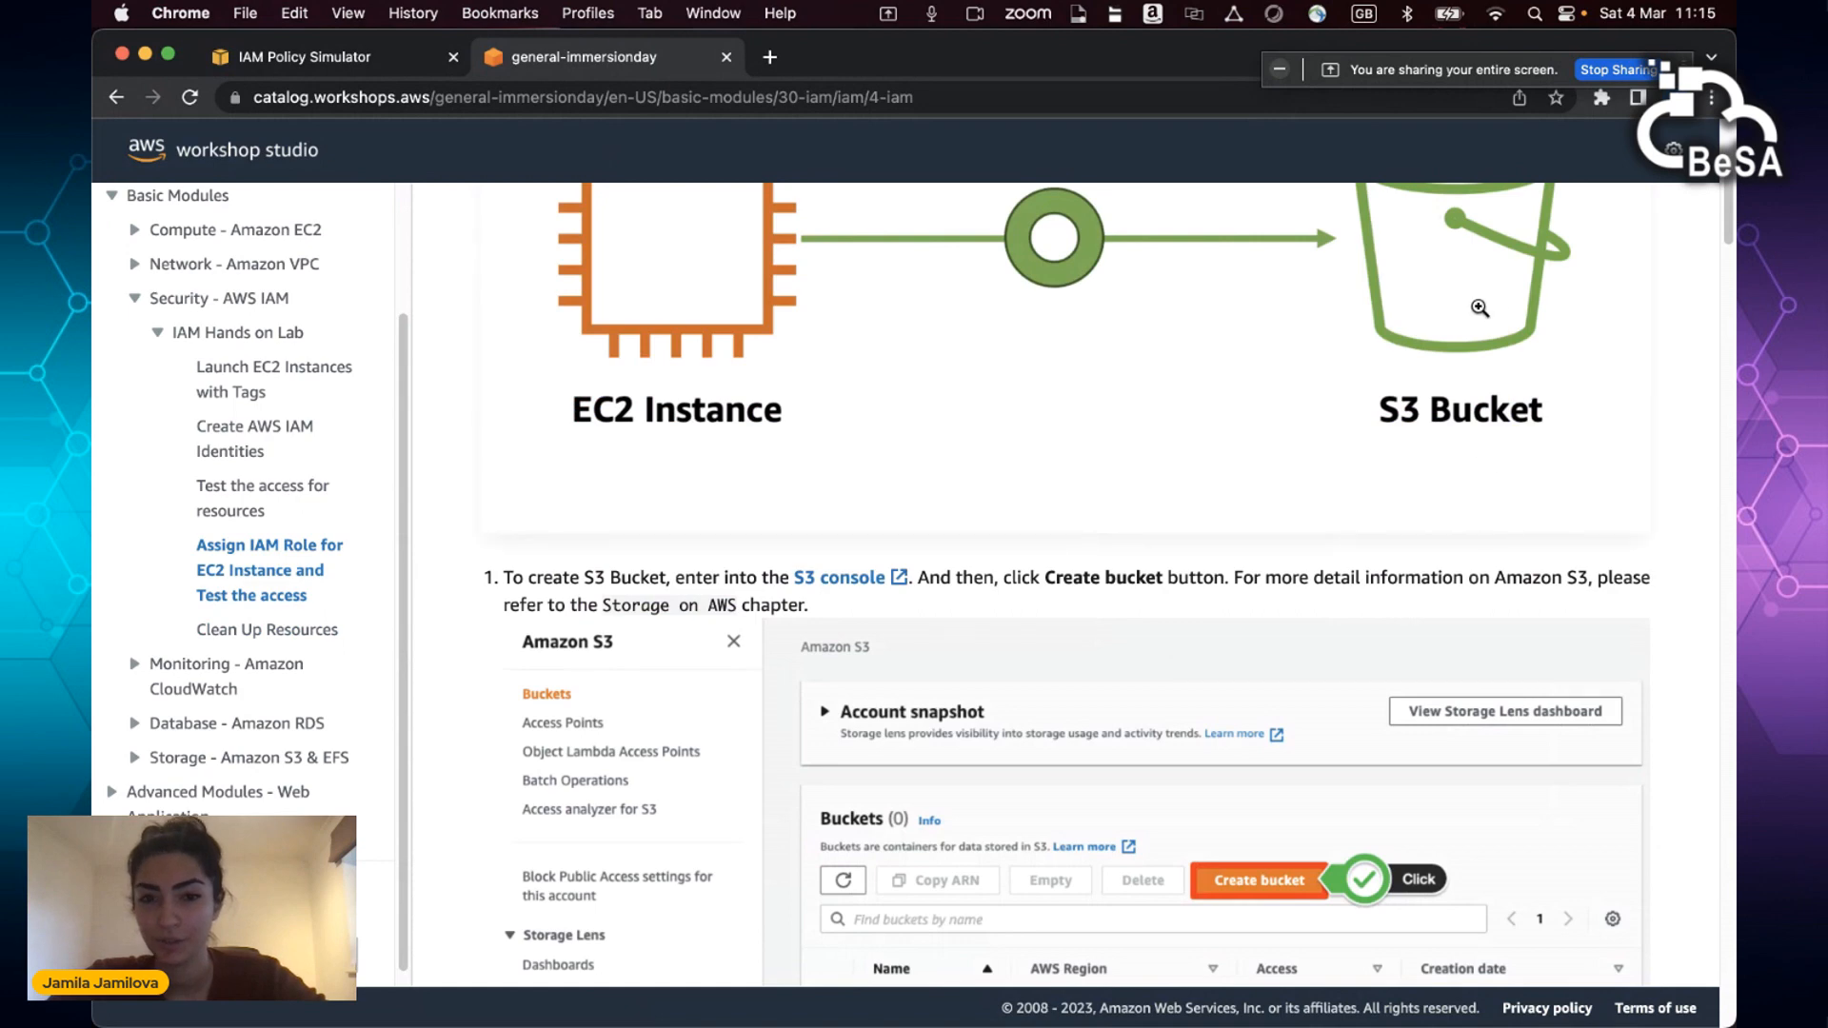
pyautogui.scroll(-4, 1478, 311)
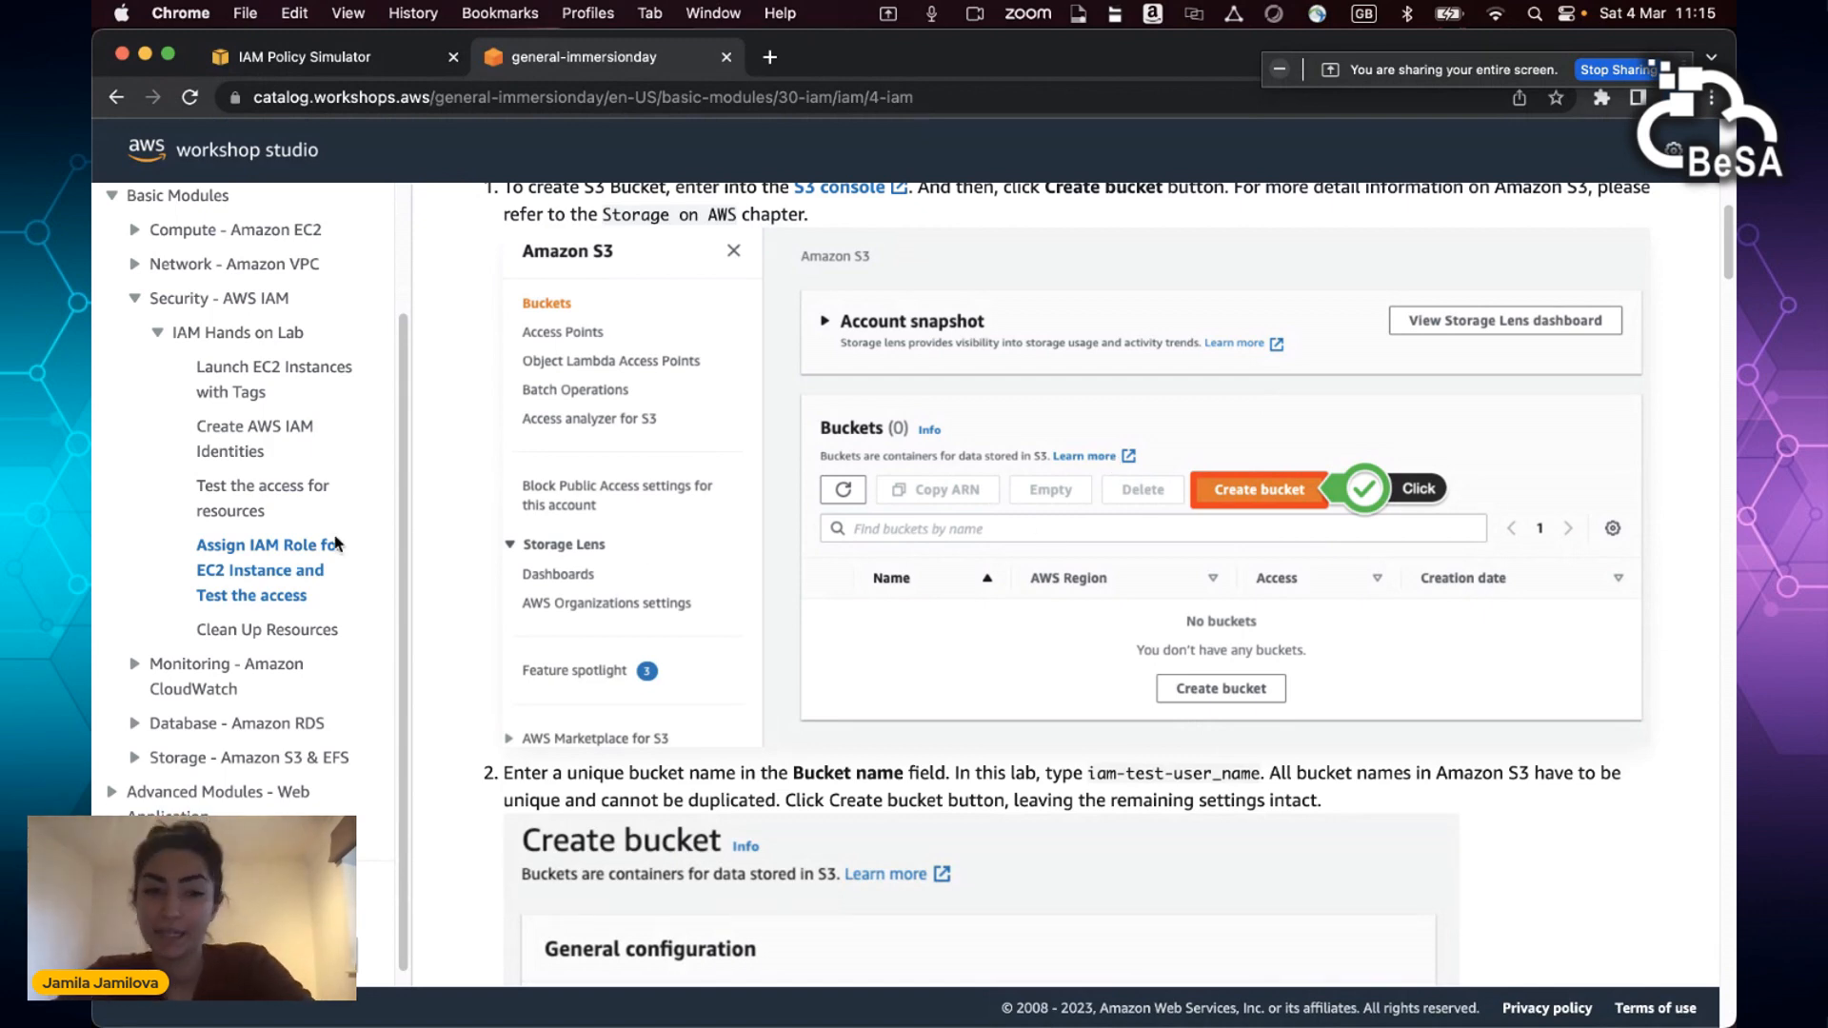
# Step: Open the guide's Clean Up Resources chapter and read the deletion instructions for EC2 instances, IAM identities, policies and S3 buckets
pyautogui.click(310, 630)
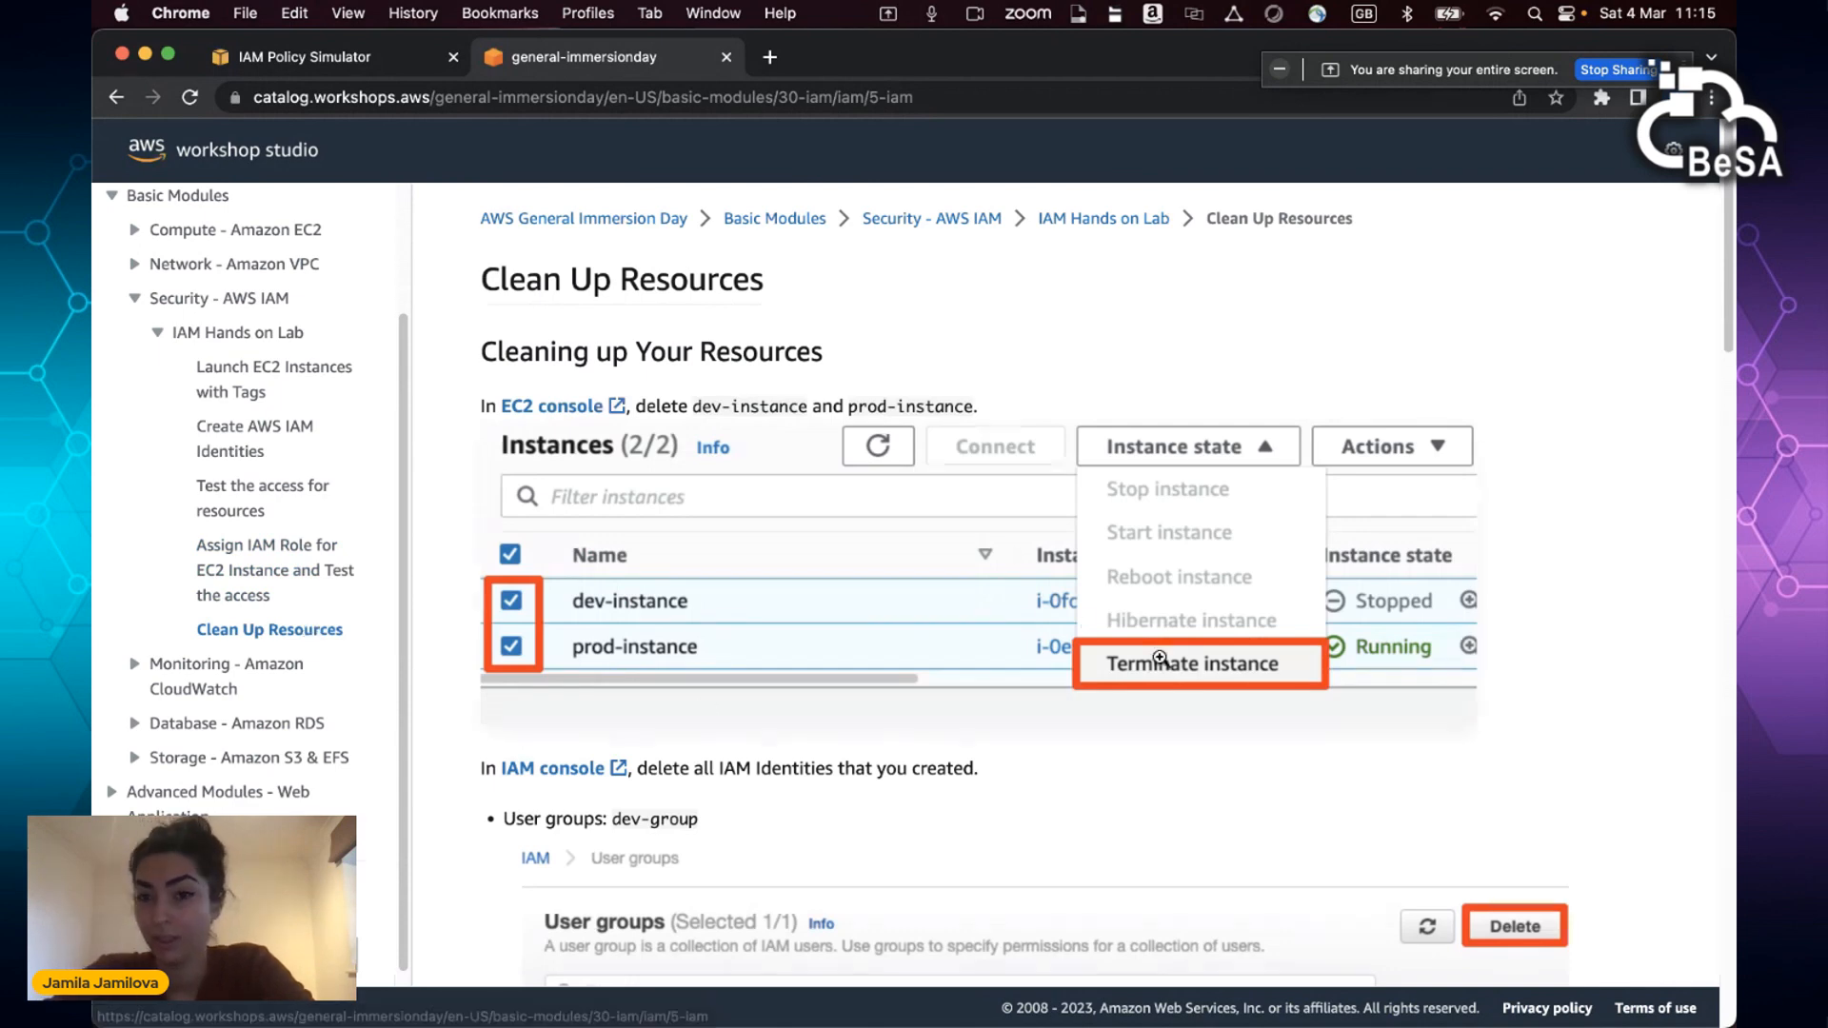
pyautogui.scroll(-4, 1155, 653)
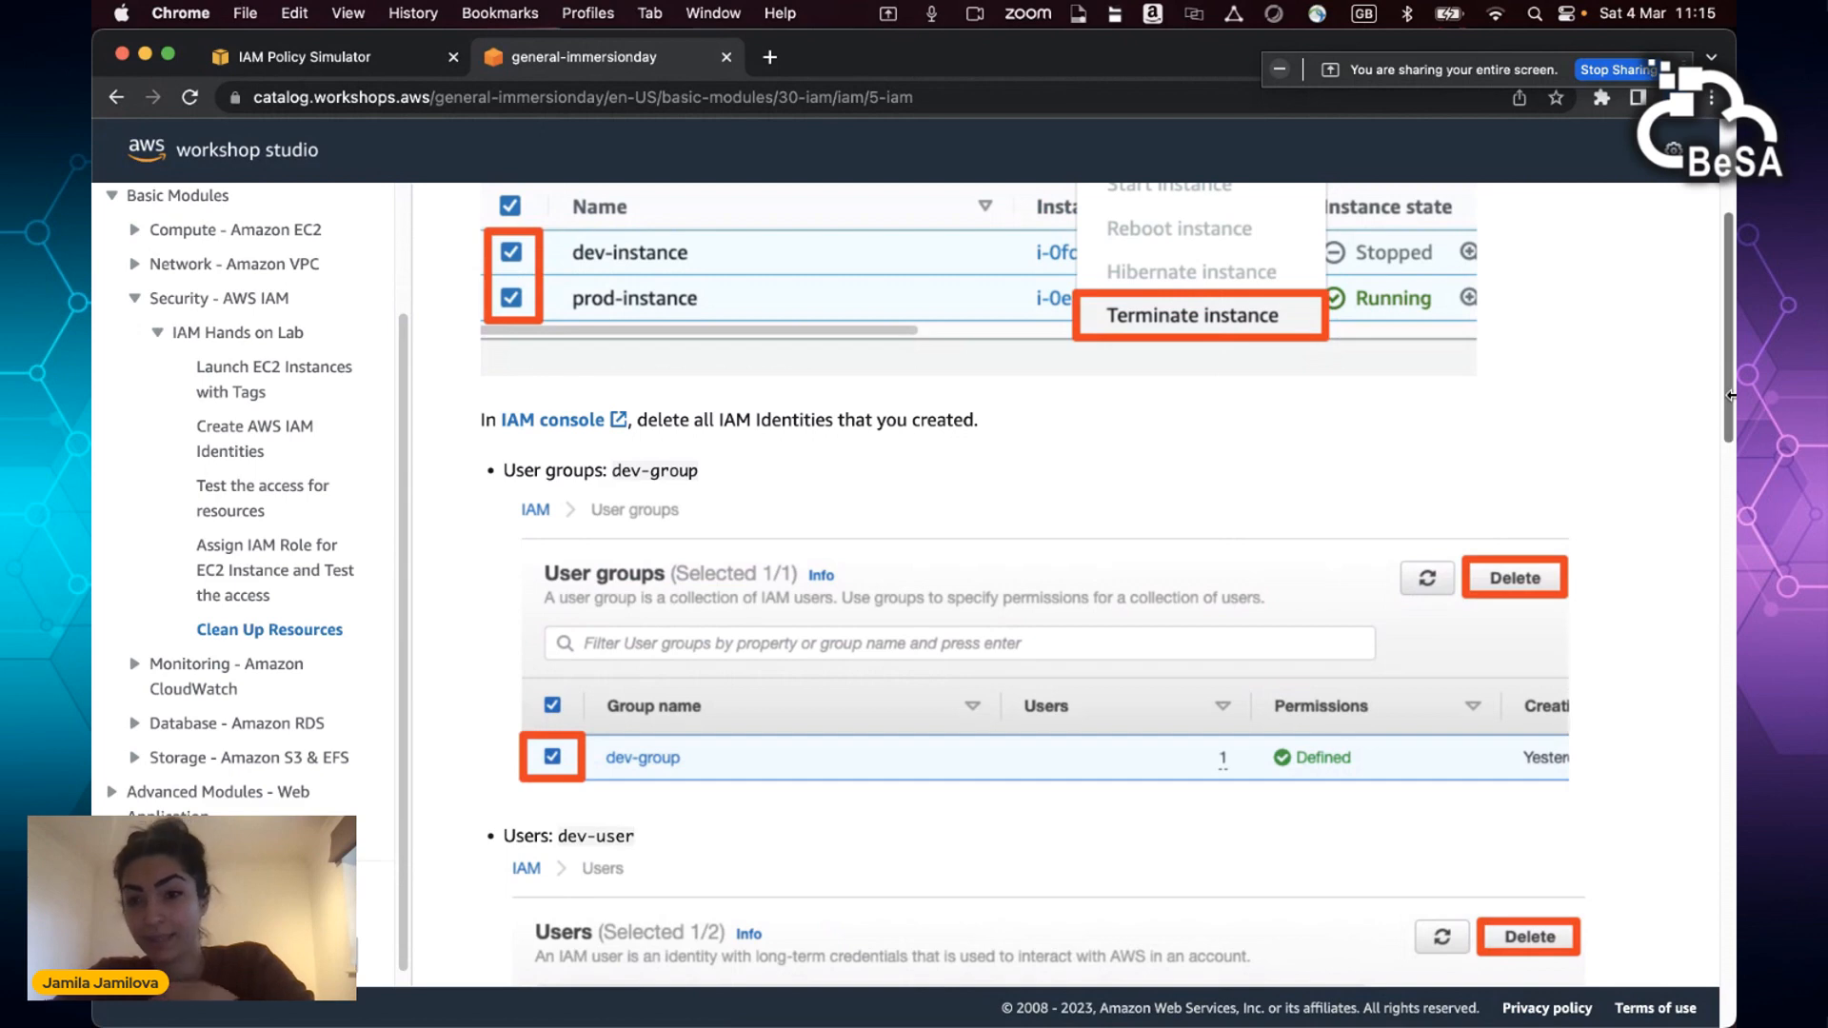
pyautogui.scroll(-2, 1726, 431)
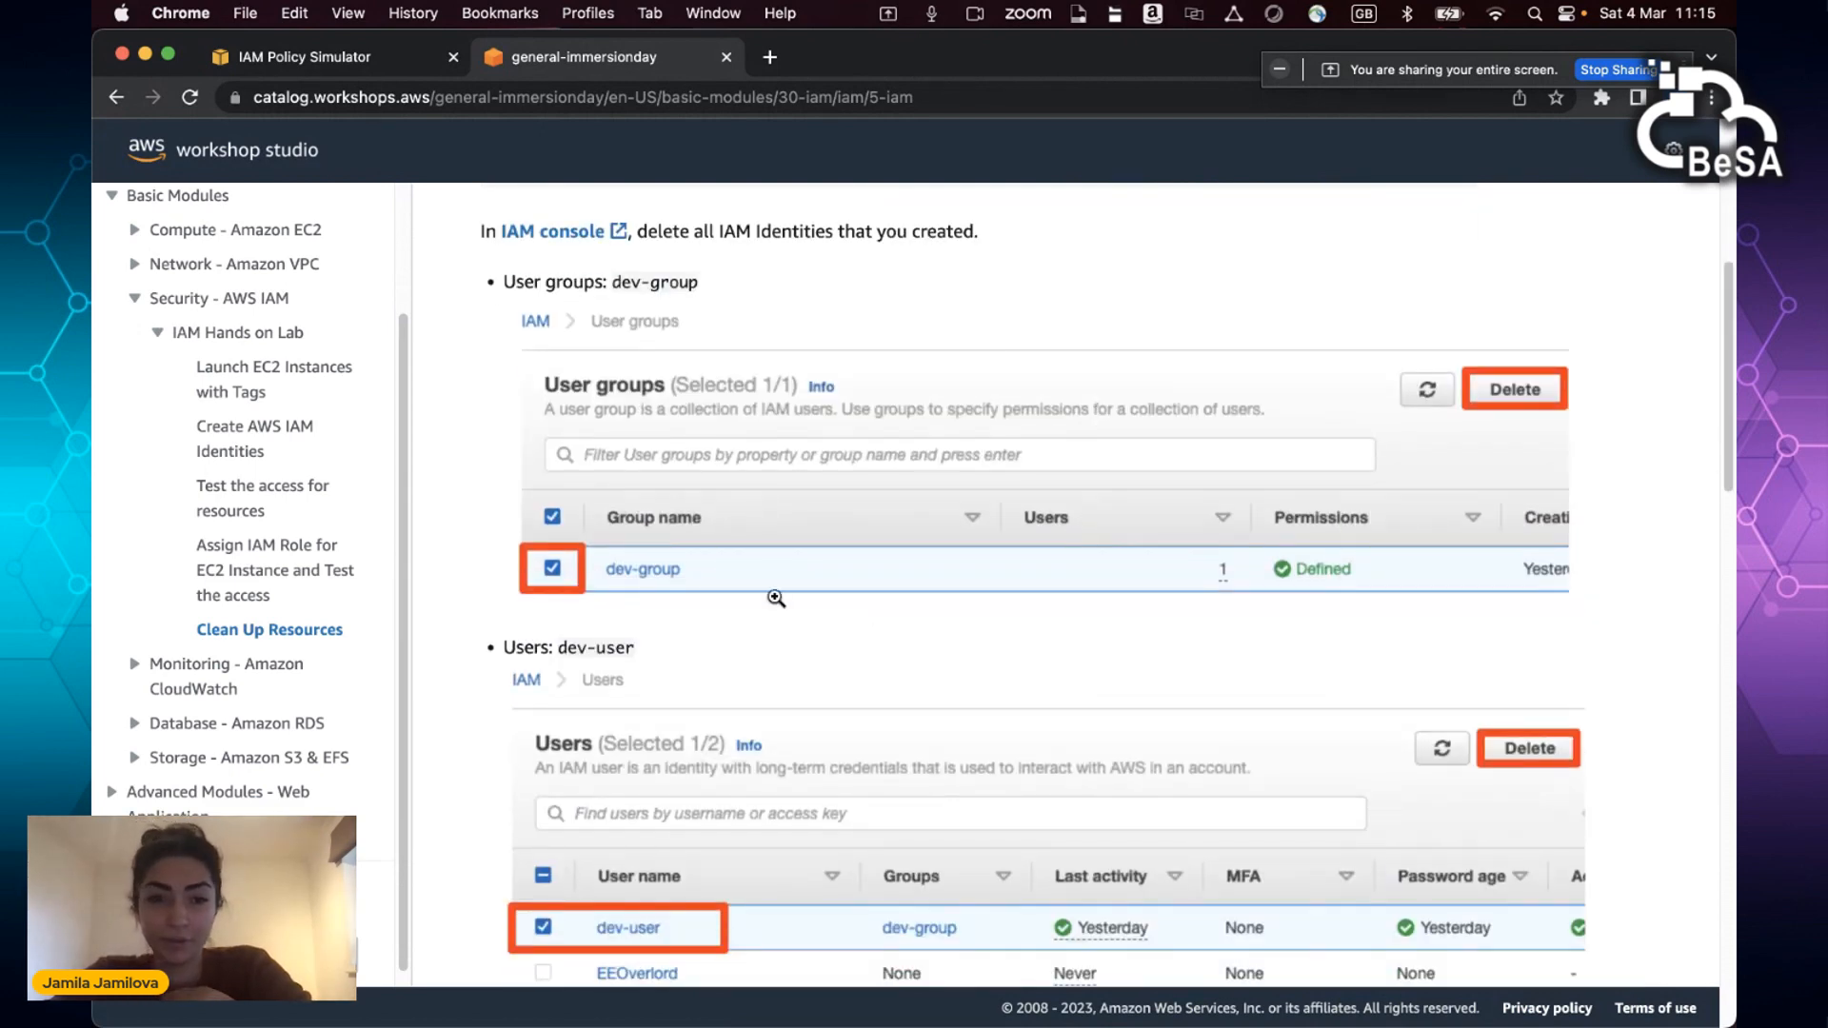
pyautogui.scroll(-4, 761, 971)
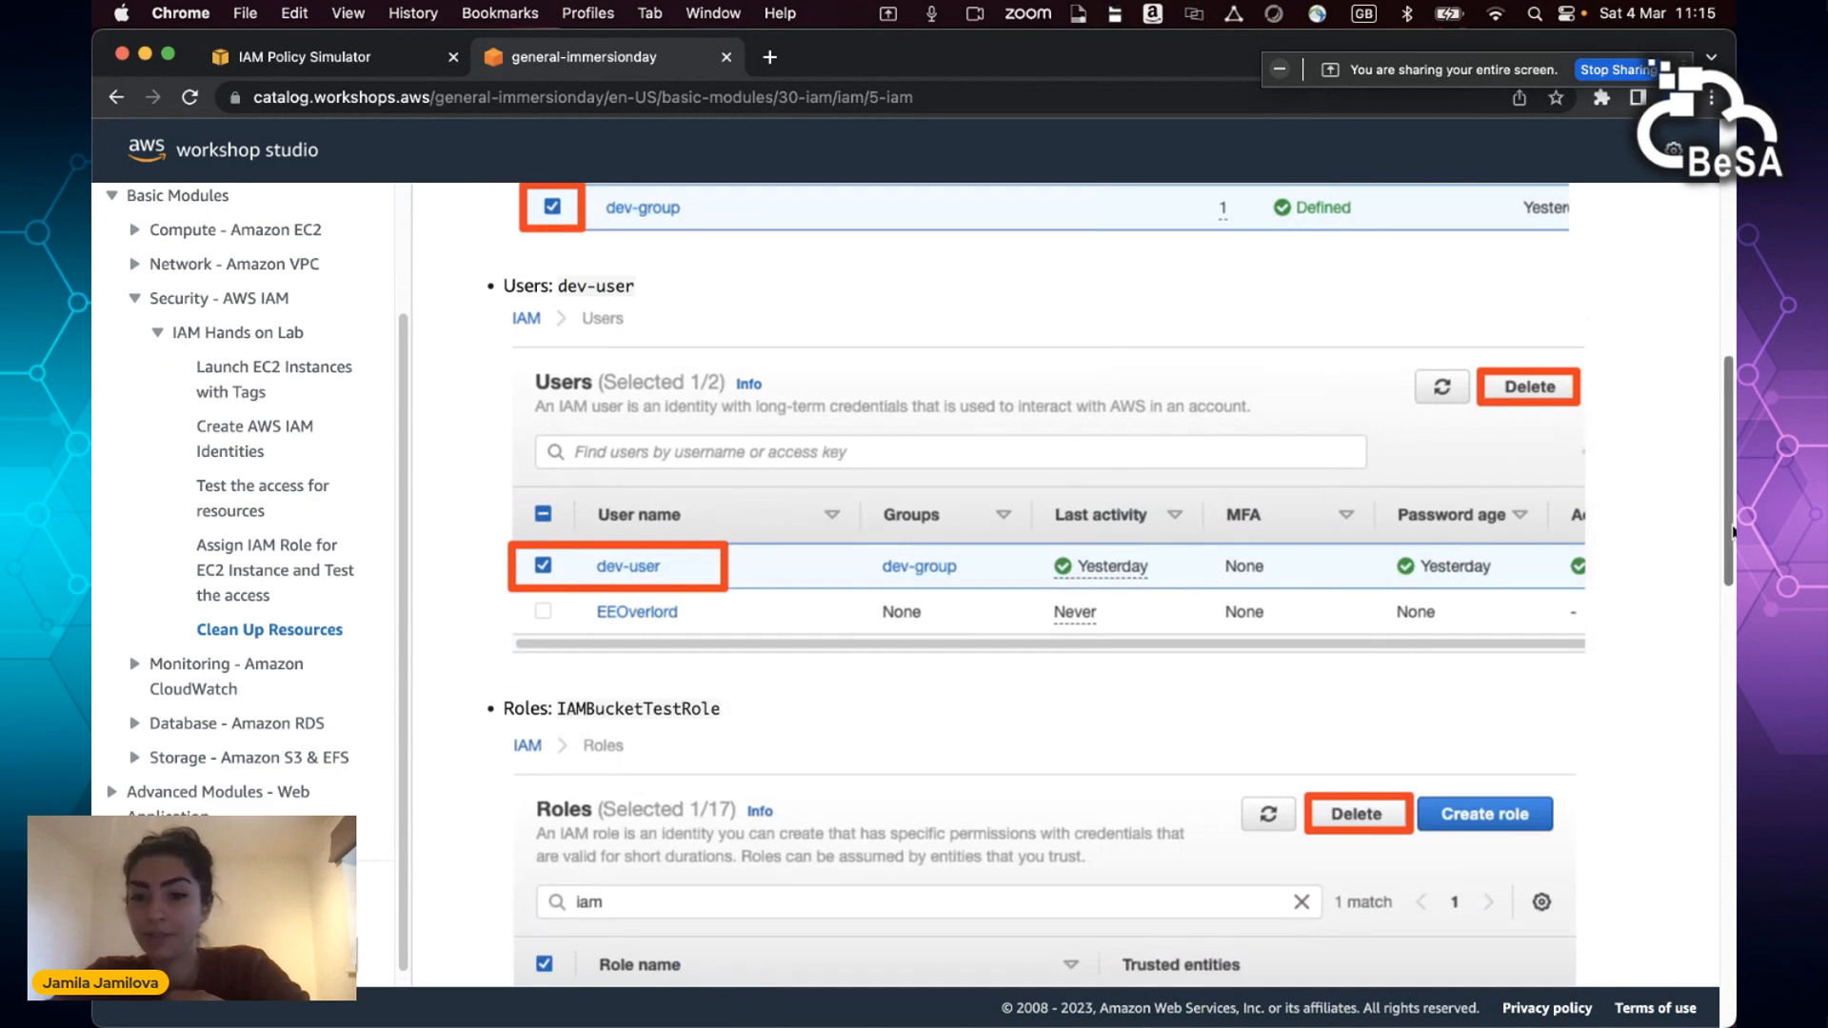
pyautogui.scroll(-6, 1619, 647)
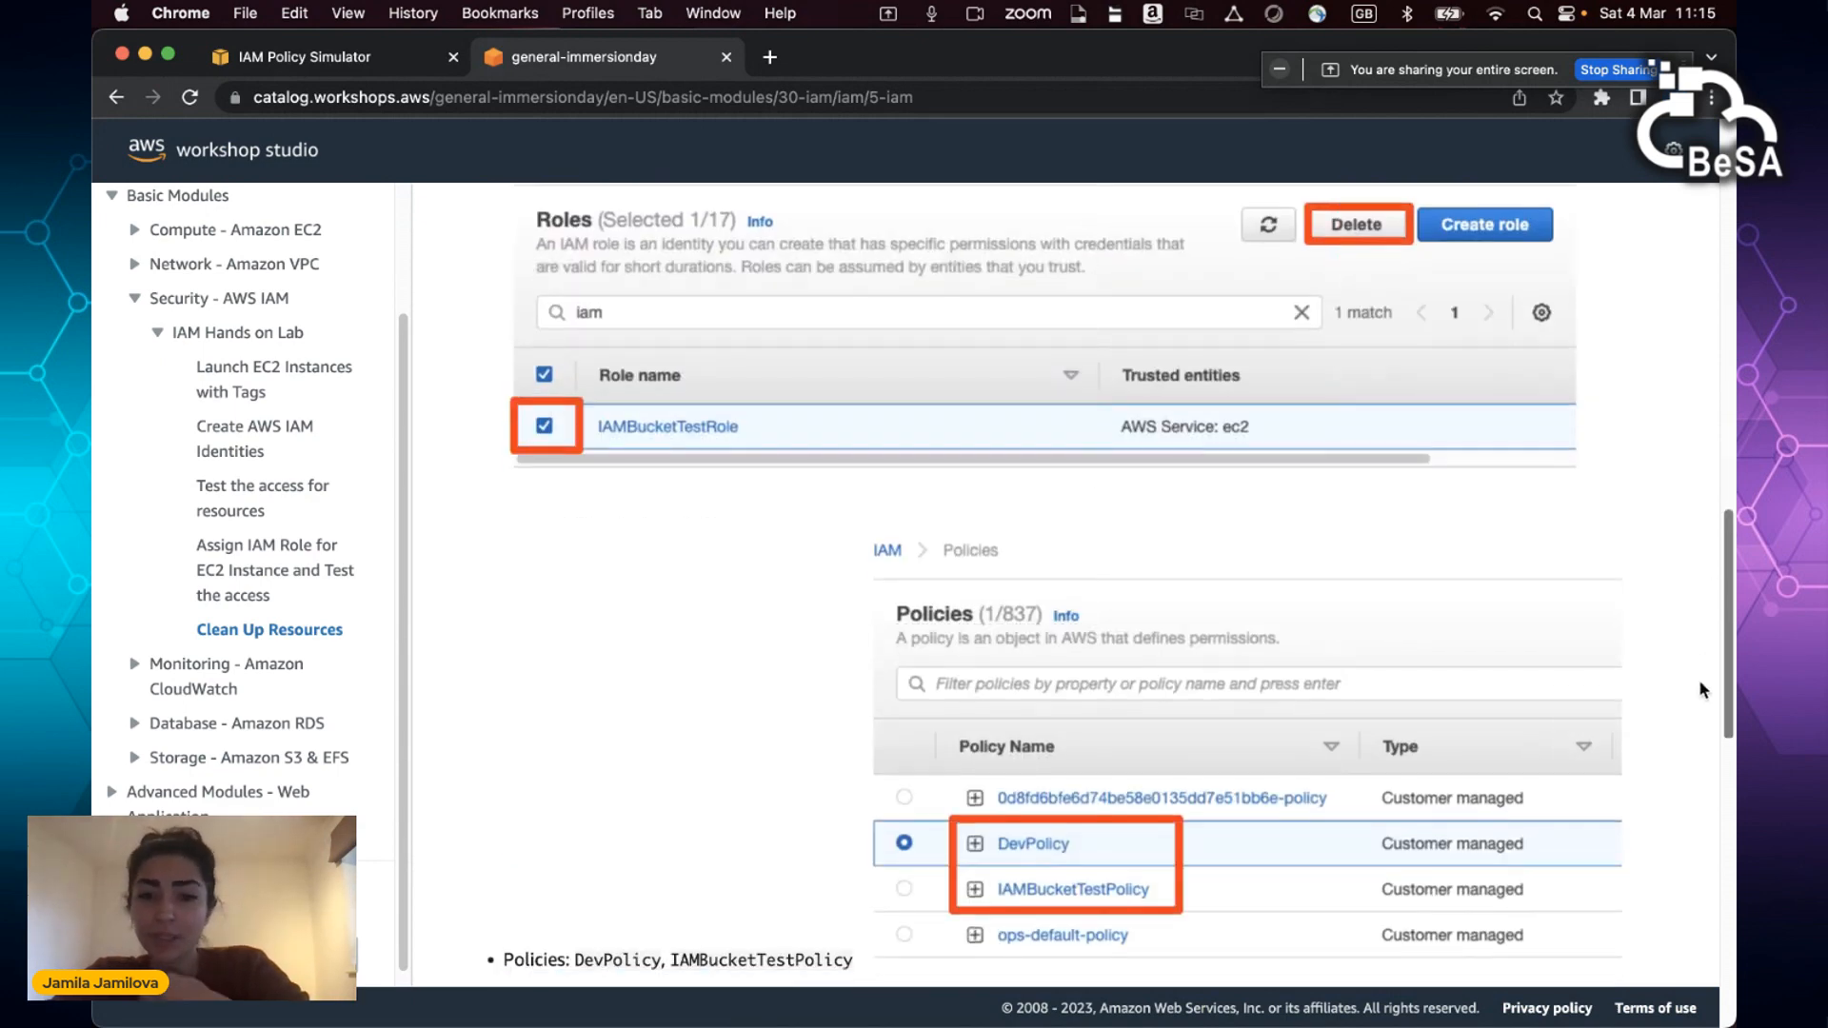
pyautogui.scroll(-2, 1704, 714)
pyautogui.scroll(-4, 1704, 738)
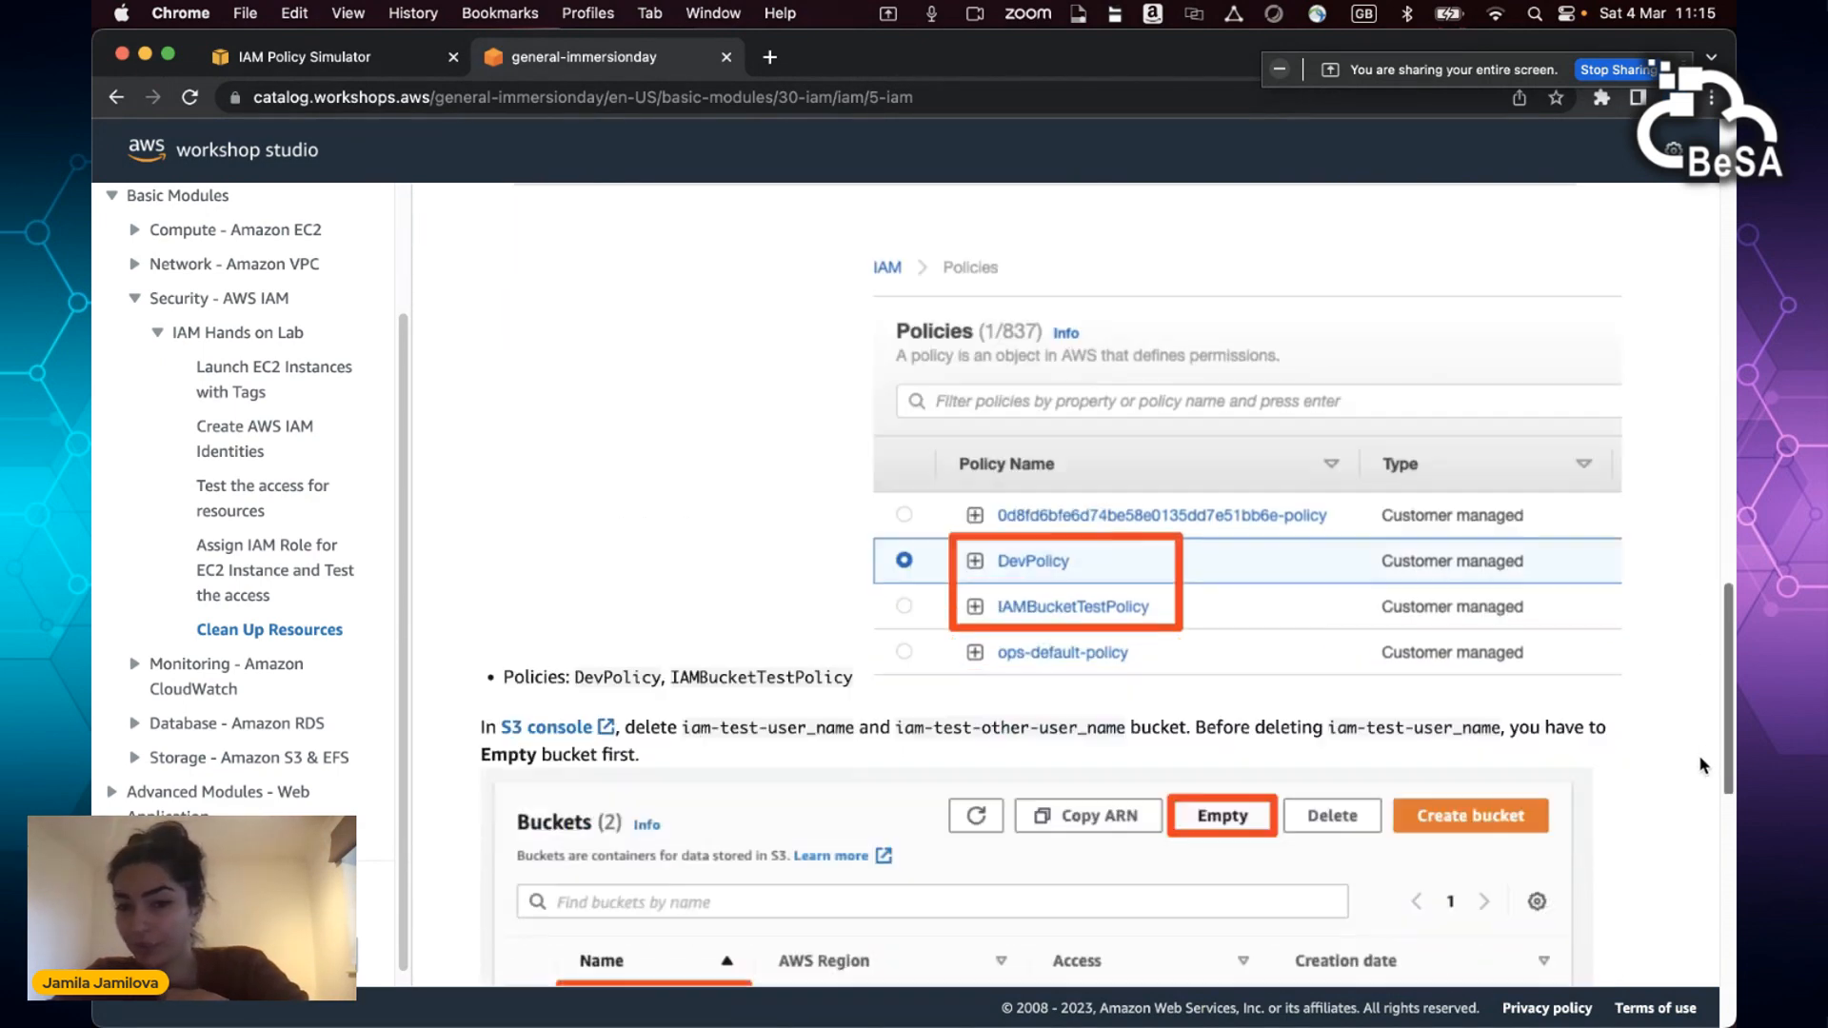
pyautogui.scroll(-5, 1699, 842)
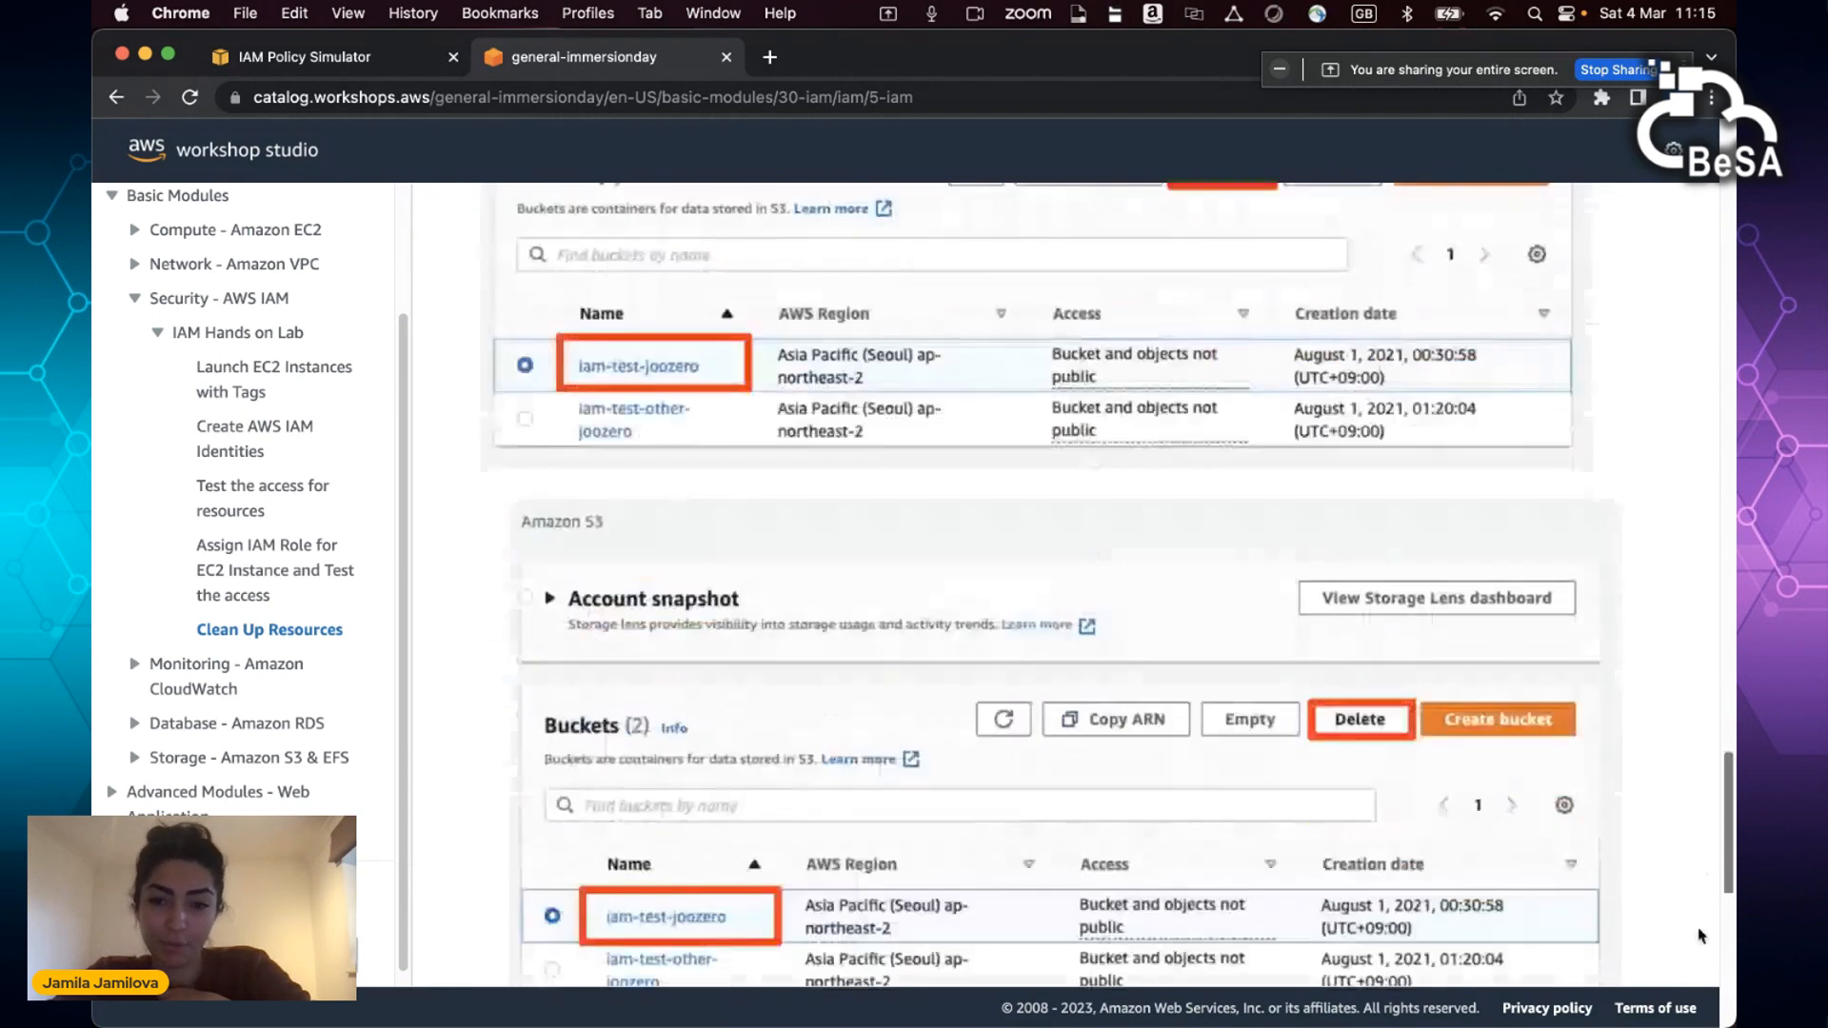